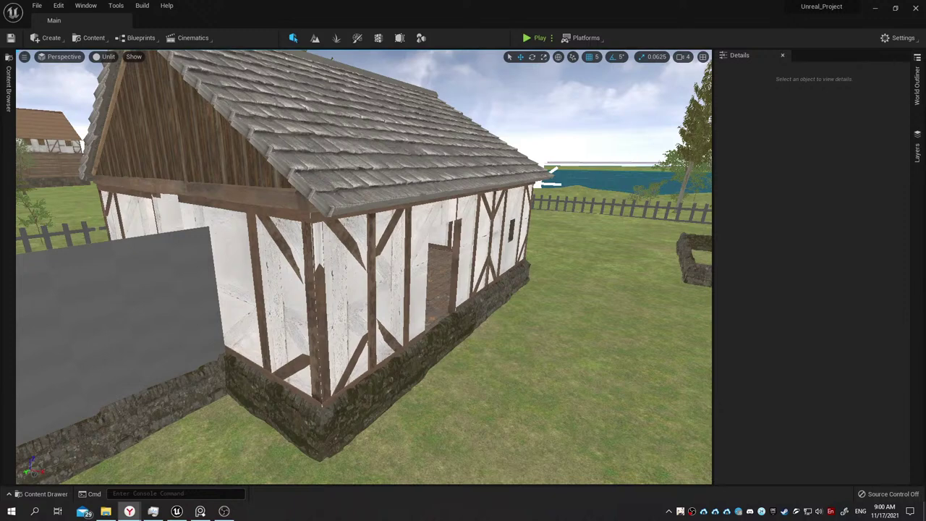
# Select the grey placeholder wall inside the stone foundation enclosure and delete it.
pyautogui.press('XF86AudioLowerVolume')
pyautogui.moveTo(423, 308); pyautogui.dragTo(376, 311, button='right')
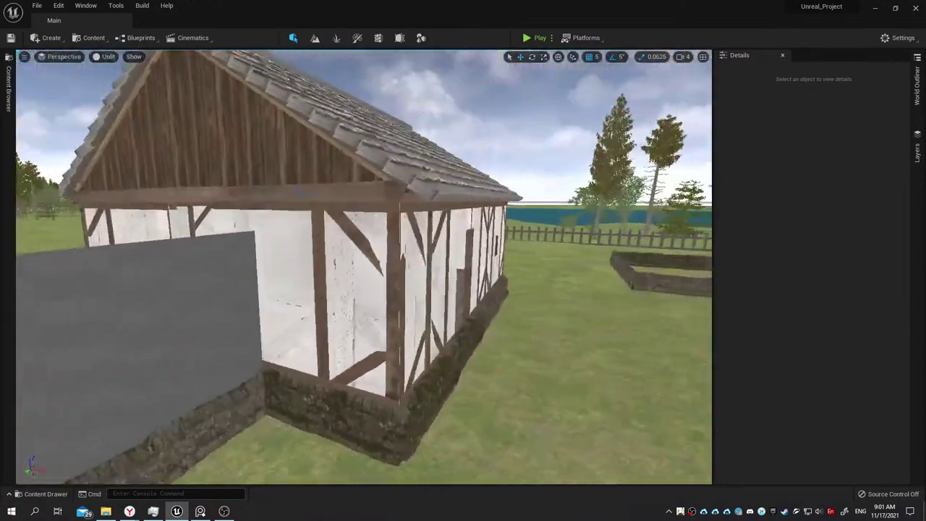
pyautogui.moveTo(376, 311); pyautogui.dragTo(188, 312, button='right')
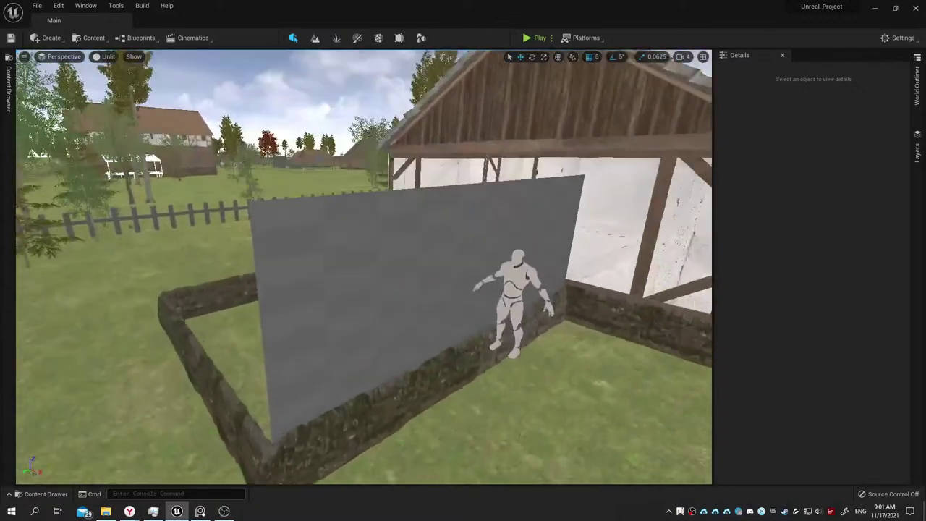
pyautogui.moveTo(438, 309); pyautogui.dragTo(437, 309, button='right')
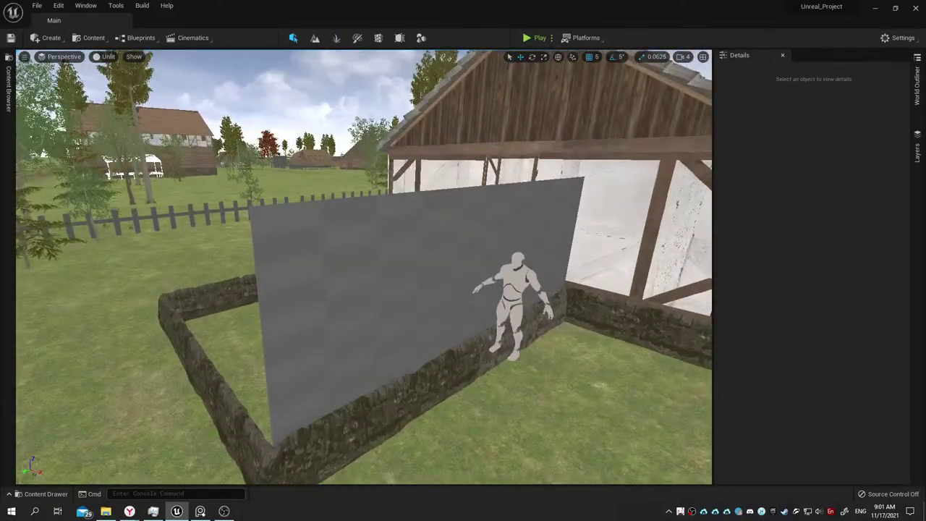
pyautogui.click(437, 308)
pyautogui.moveTo(377, 353); pyautogui.dragTo(379, 350, button='right')
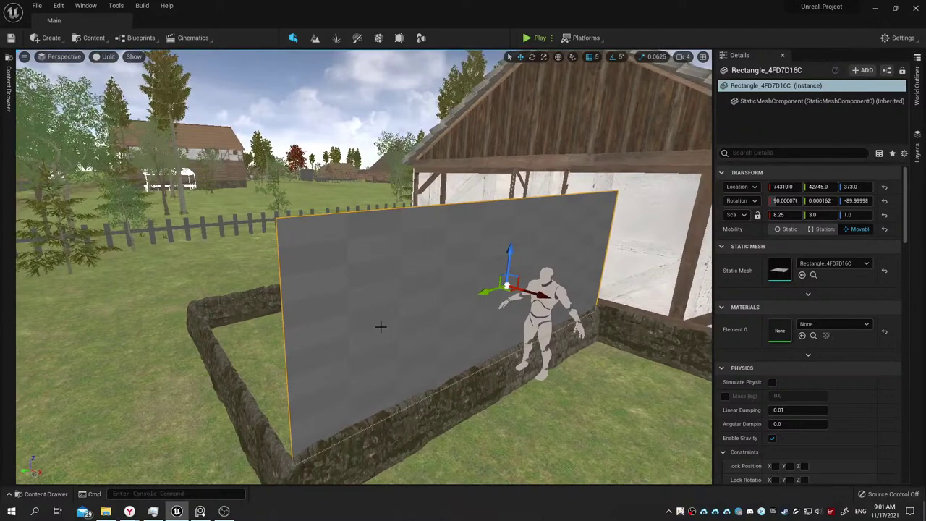
pyautogui.press('Delete')
pyautogui.moveTo(380, 326); pyautogui.dragTo(393, 321, button='right')
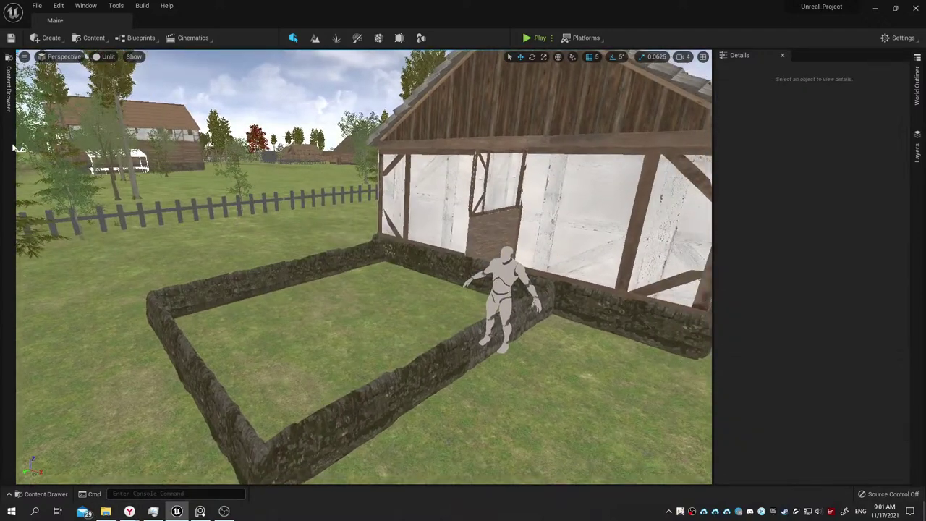
# Show Environments > Houses > Medieval_Beam_House in the Content Drawer and open the Beam_Wall mesh.
pyautogui.click(9, 91)
pyautogui.moveTo(75, 181); pyautogui.dragTo(106, 187)
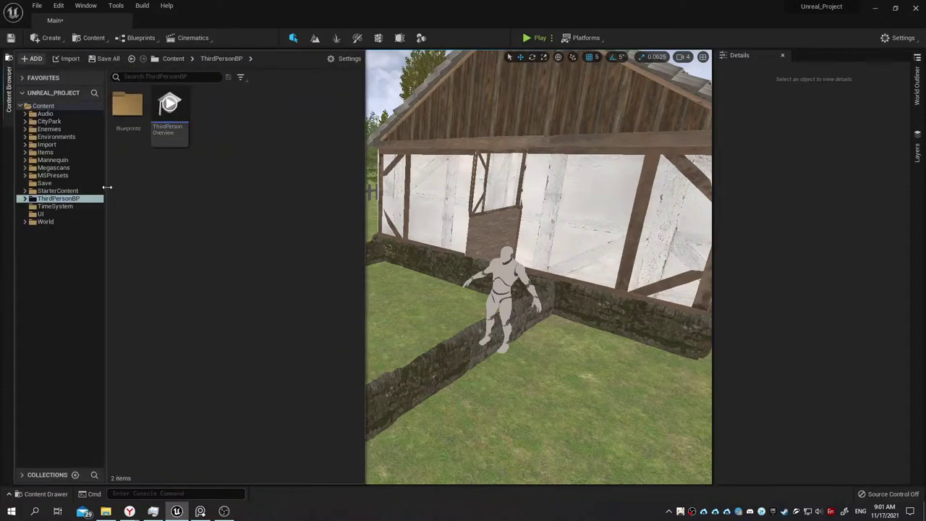
pyautogui.click(63, 494)
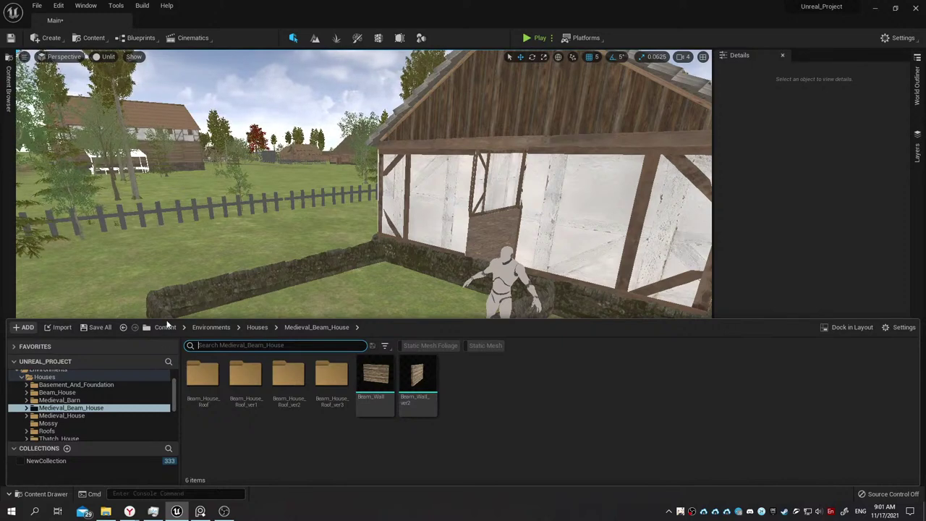
pyautogui.doubleClick(384, 376)
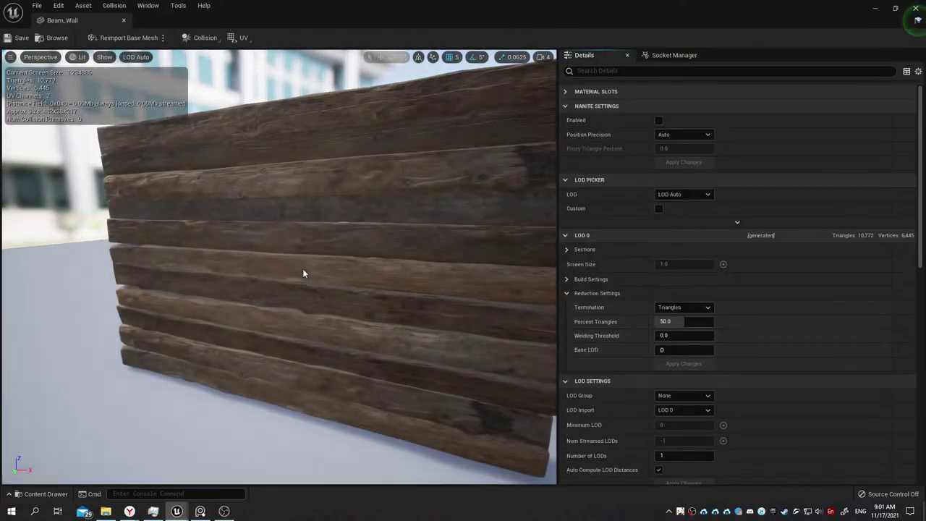
pyautogui.moveTo(302, 268)
pyautogui.mouseDown()
pyautogui.moveTo(246, 275)
pyautogui.moveTo(288, 282)
pyautogui.mouseUp()
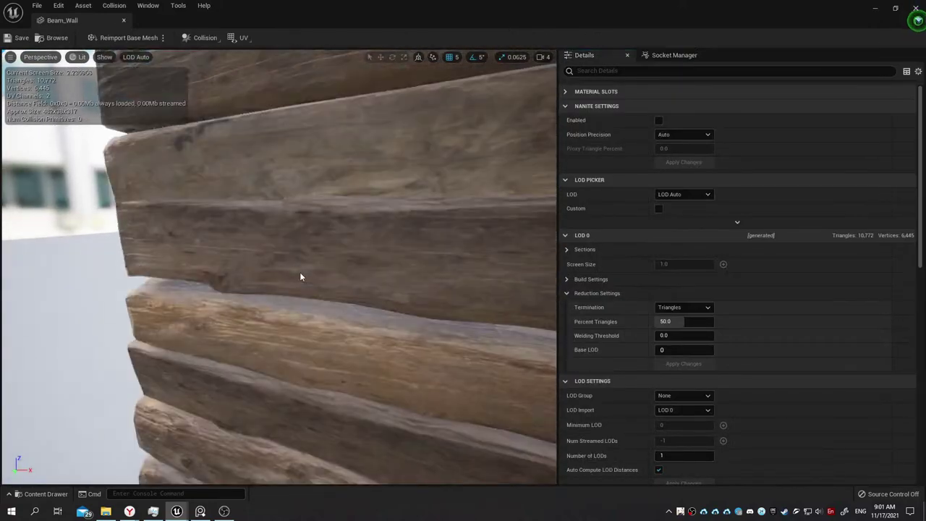
pyautogui.scroll(3, 287, 282)
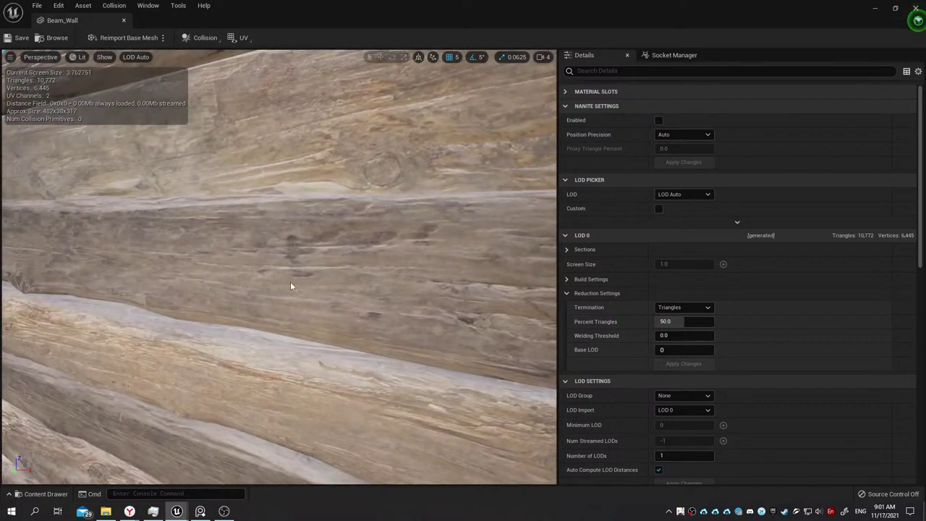
pyautogui.scroll(2, 290, 283)
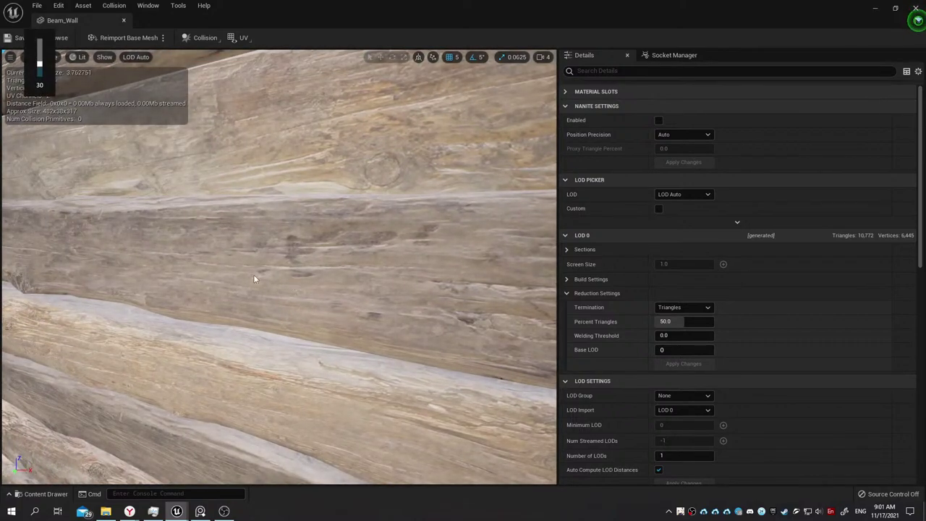
pyautogui.moveTo(256, 275)
pyautogui.mouseDown()
pyautogui.moveTo(218, 304)
pyautogui.moveTo(145, 304)
pyautogui.moveTo(188, 246)
pyautogui.mouseUp()
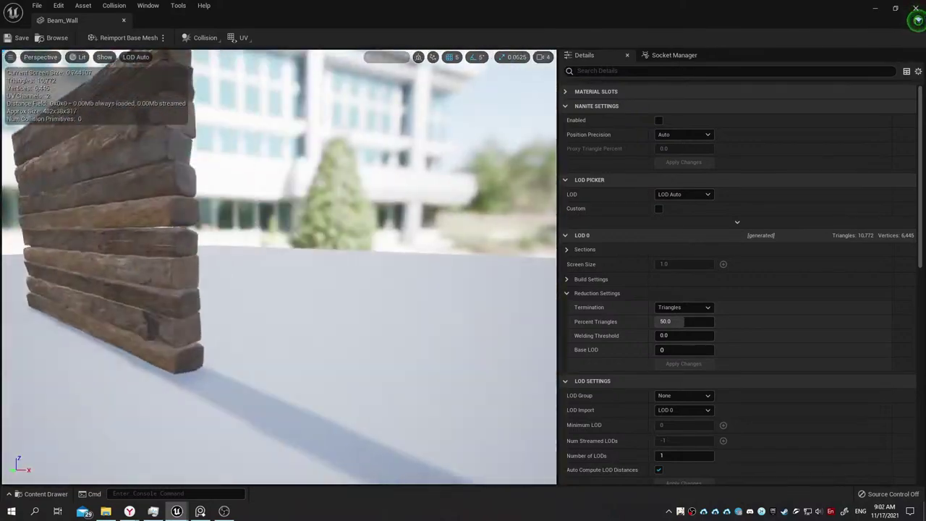
pyautogui.moveTo(188, 246); pyautogui.dragTo(253, 278)
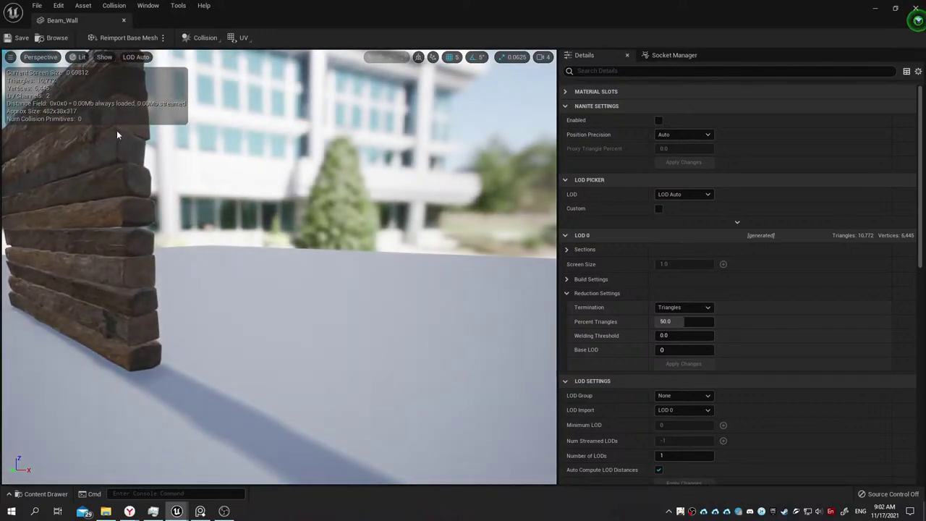
pyautogui.click(124, 20)
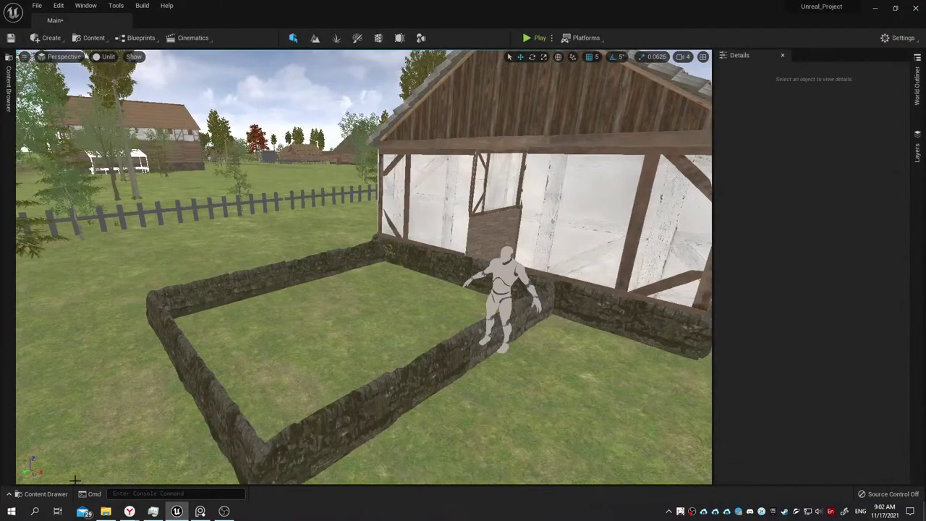
pyautogui.click(46, 494)
pyautogui.doubleClick(419, 376)
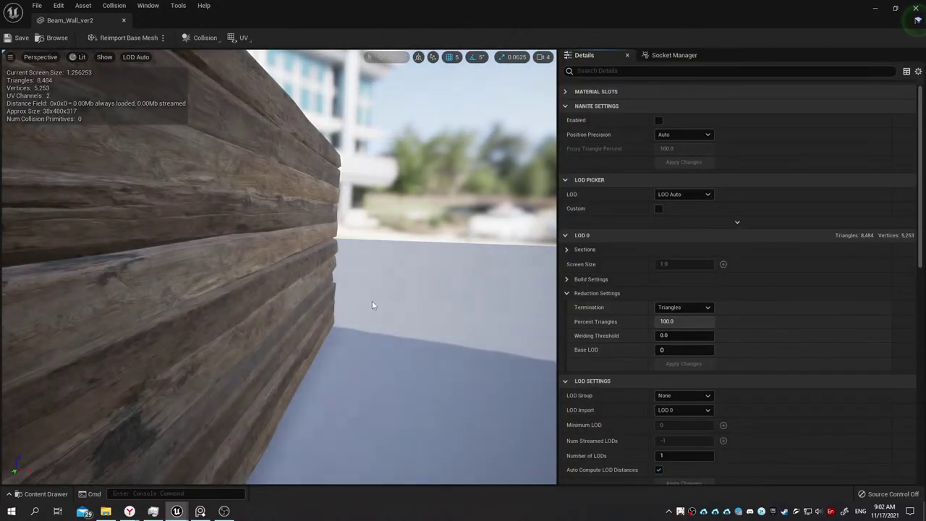
pyautogui.moveTo(371, 294); pyautogui.dragTo(593, 294)
pyautogui.click(125, 20)
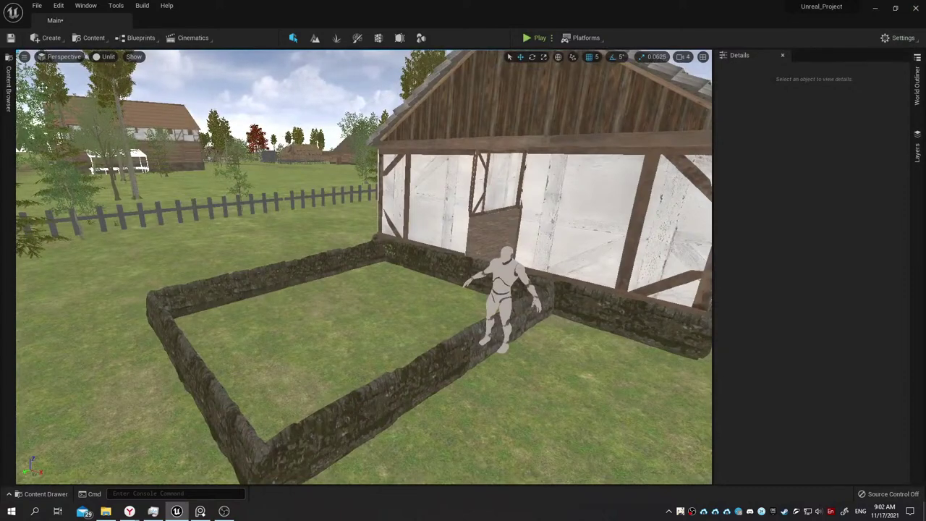
# Browse into Beam_House_Roof from the Content Drawer and return to Medieval_Beam_House.
pyautogui.click(6, 93)
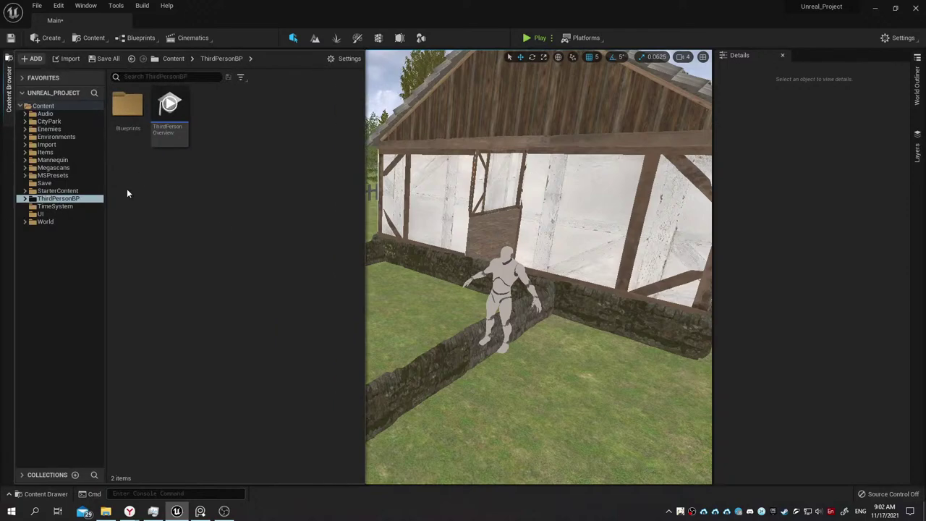
pyautogui.click(102, 197)
pyautogui.click(62, 495)
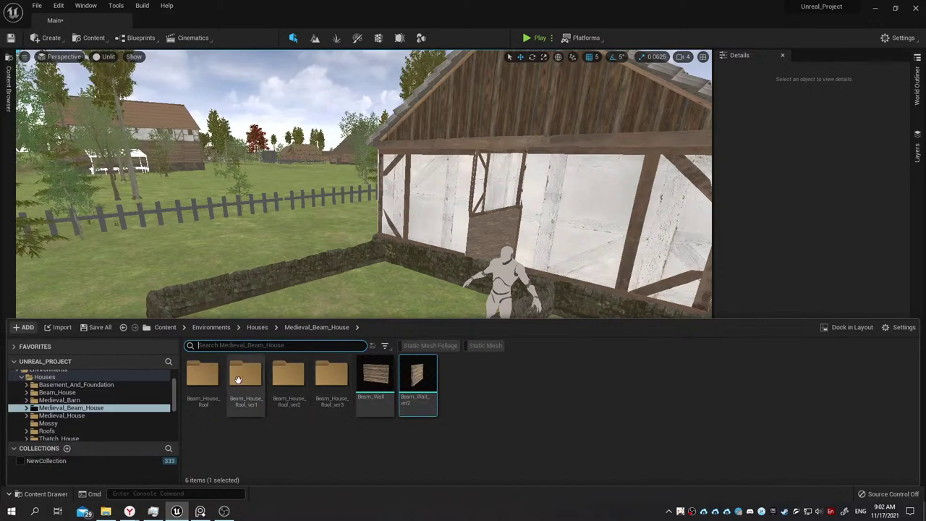
pyautogui.doubleClick(206, 387)
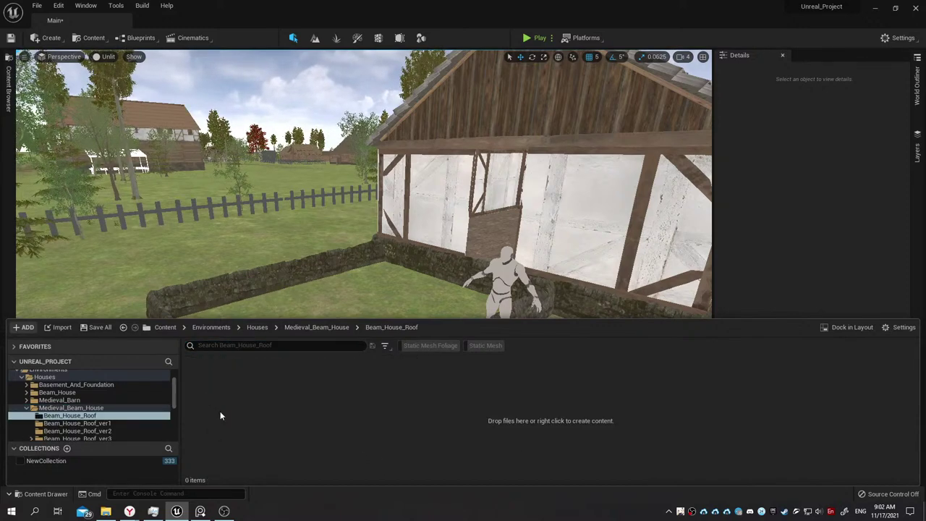
pyautogui.hotkey('alt', 'Left')
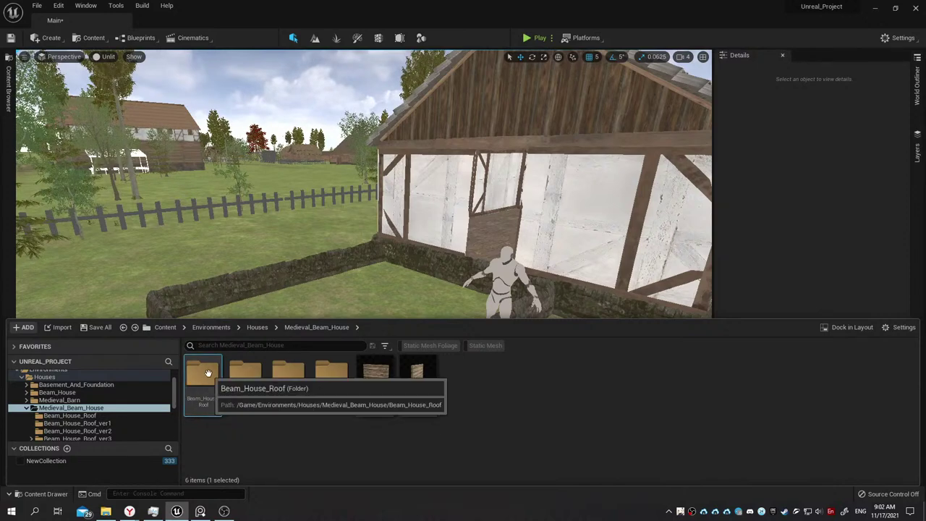
pyautogui.rightClick(208, 373)
pyautogui.scroll(2, 101, 407)
pyautogui.scroll(2, 101, 414)
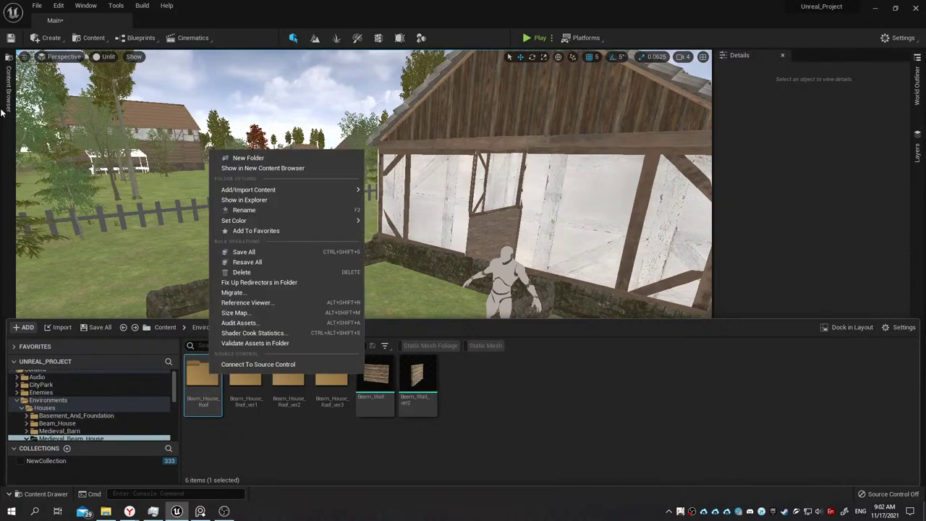
# Resize the docked Content Browser panel, then reopen the Content Drawer on Medieval_Beam_House.
pyautogui.click(3, 111)
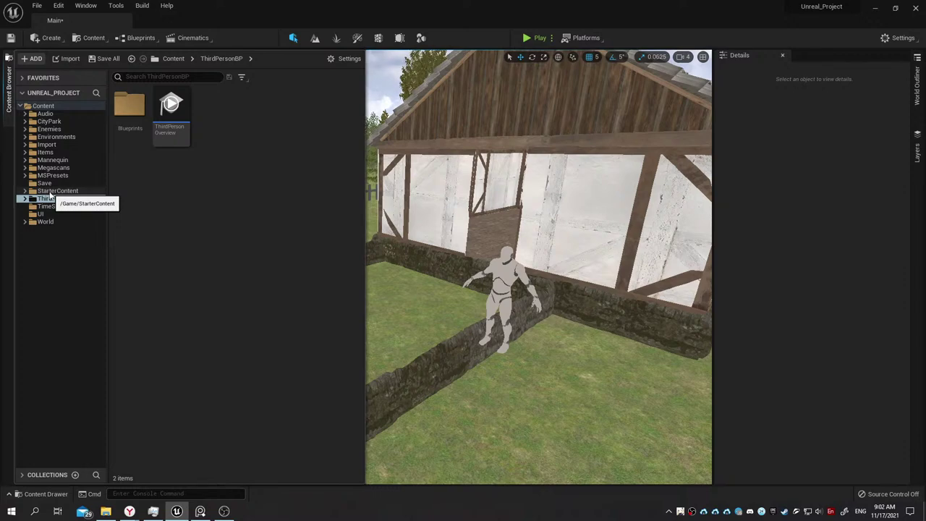
pyautogui.click(51, 198)
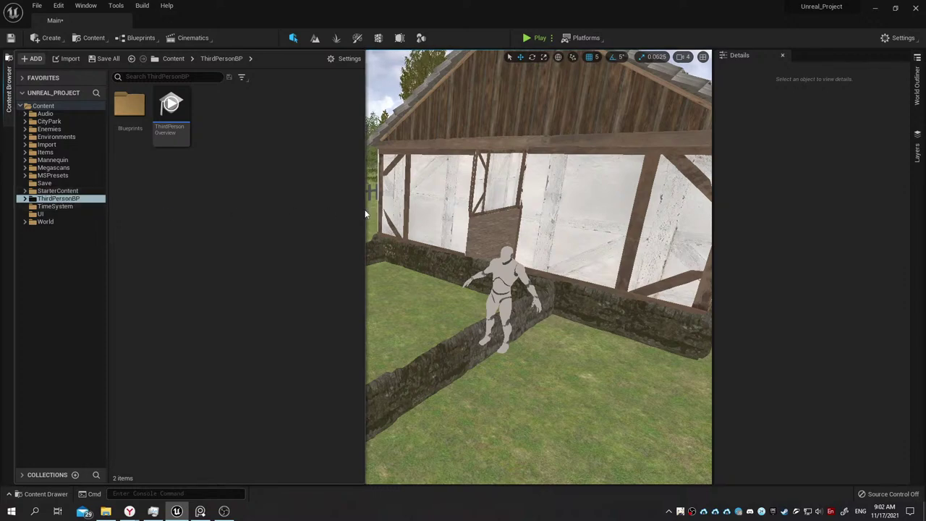
pyautogui.moveTo(367, 210)
pyautogui.mouseDown()
pyautogui.moveTo(392, 215)
pyautogui.moveTo(364, 207)
pyautogui.mouseUp()
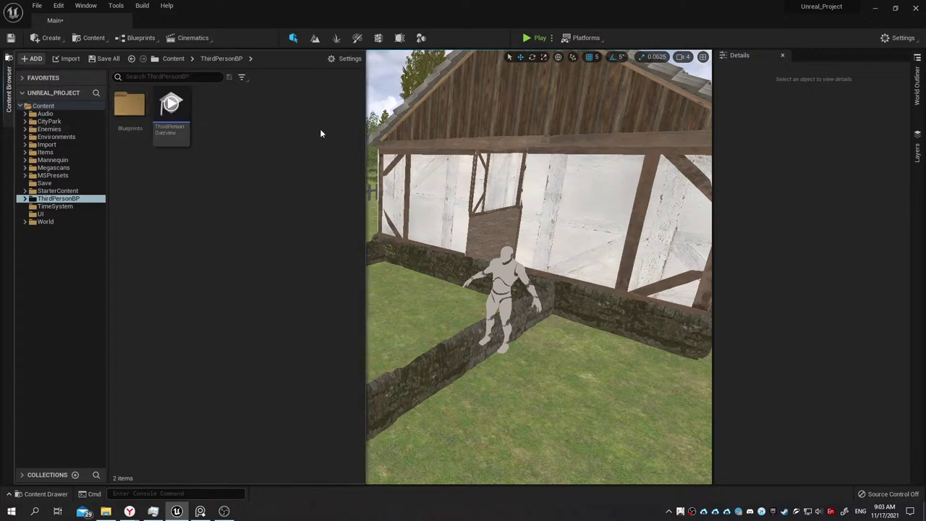
pyautogui.moveTo(367, 139); pyautogui.dragTo(361, 139)
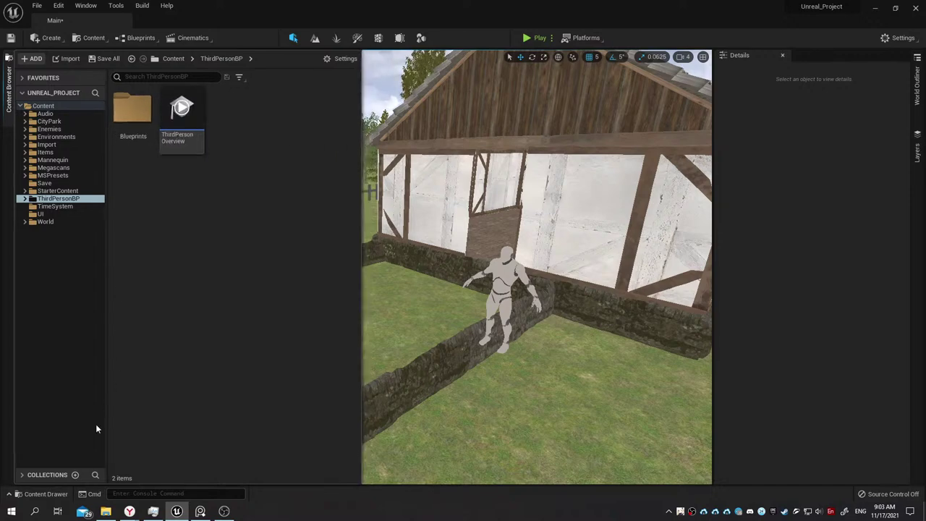
pyautogui.click(47, 494)
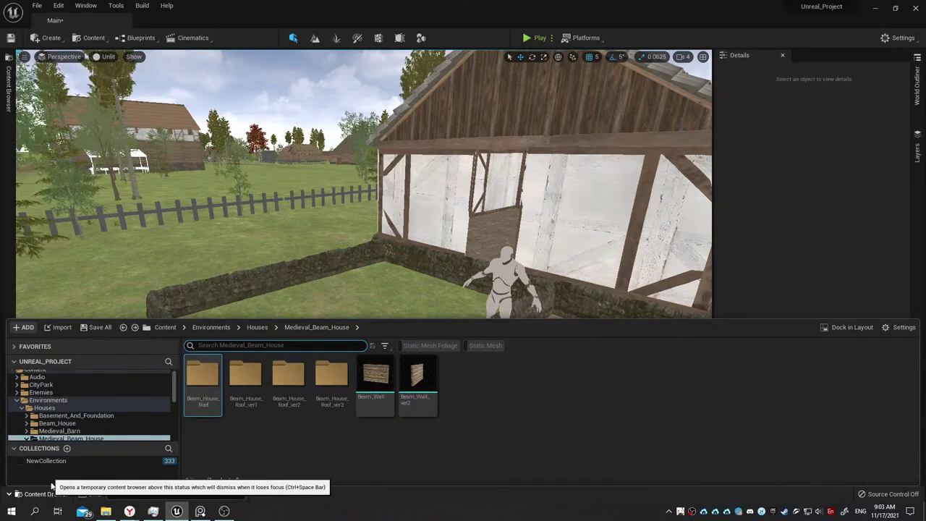
# Navigate the docked browser through Environments > Houses into the Medieval_Barn folder.
pyautogui.click(10, 81)
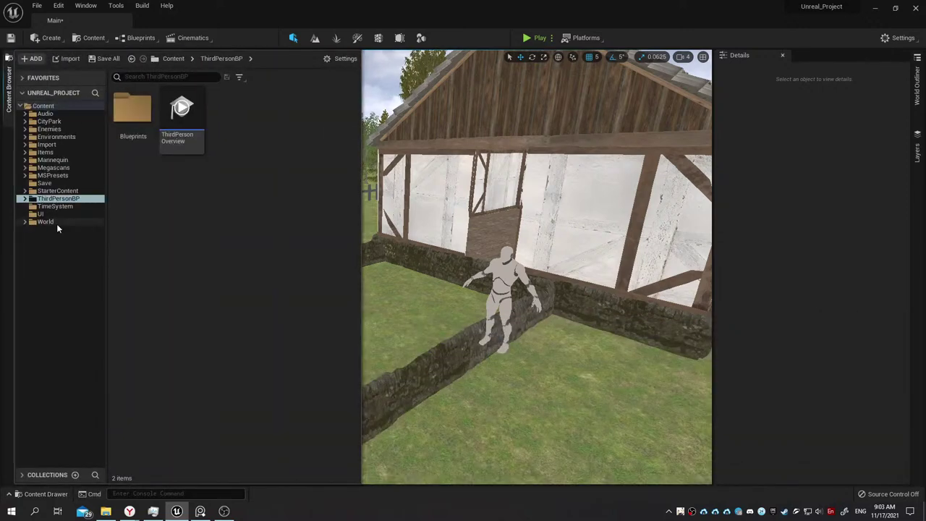
pyautogui.click(56, 137)
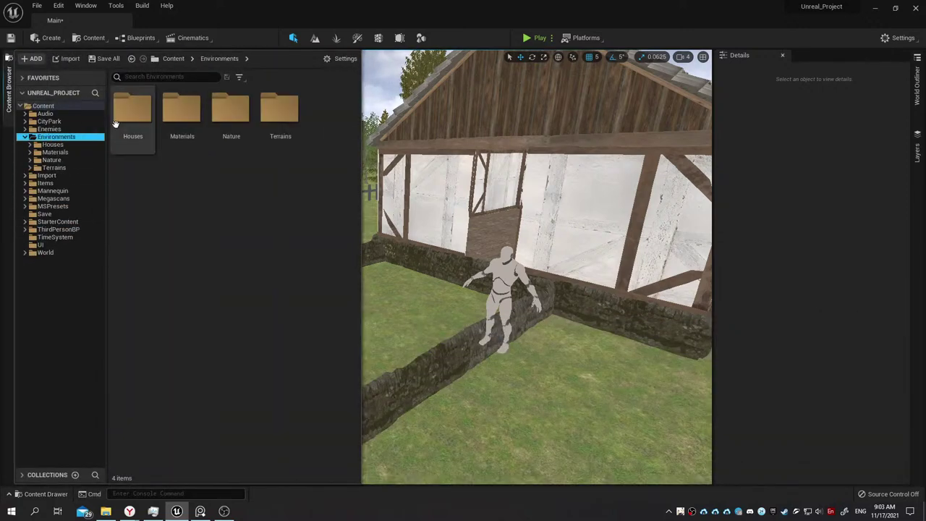
pyautogui.click(126, 116)
pyautogui.doubleClick(126, 116)
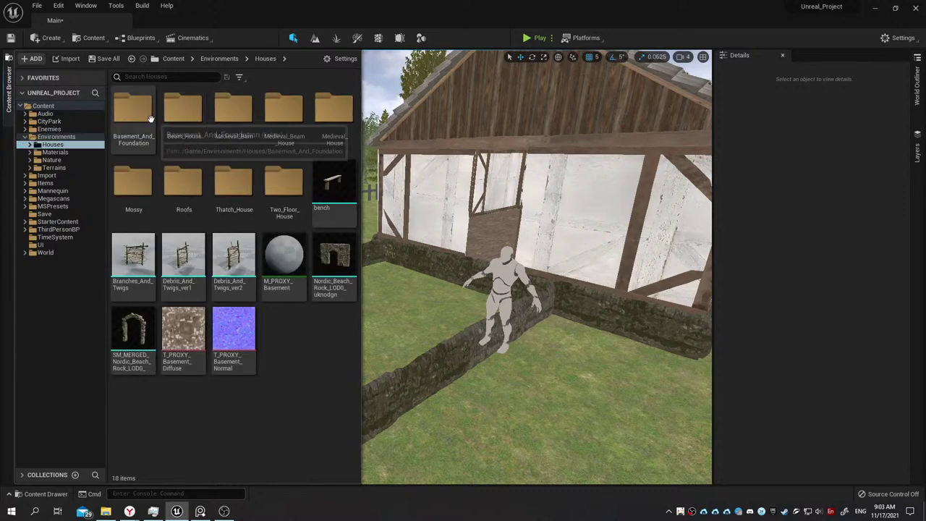
pyautogui.click(224, 105)
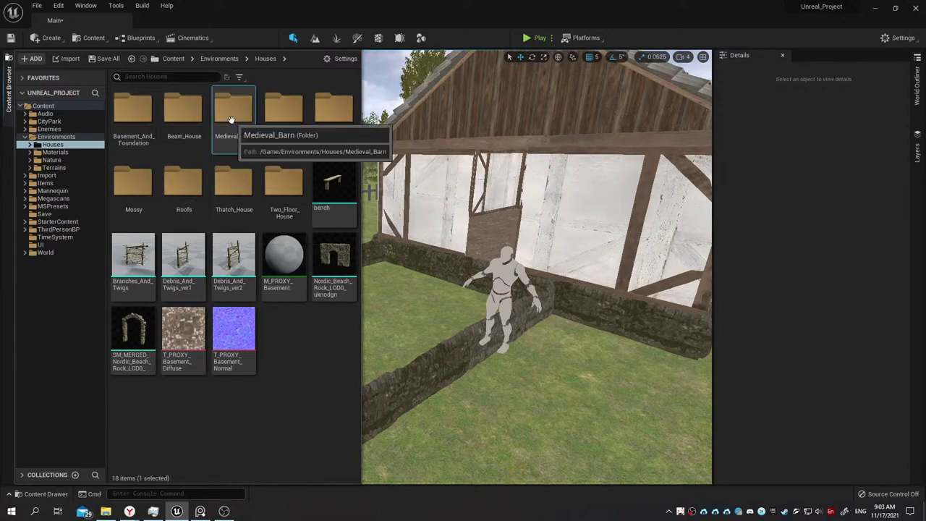
pyautogui.doubleClick(224, 105)
# Compare the Medieval_House and Medieval_Beam_House folder contents, ending on Medieval_Beam_House.
pyautogui.click(85, 182)
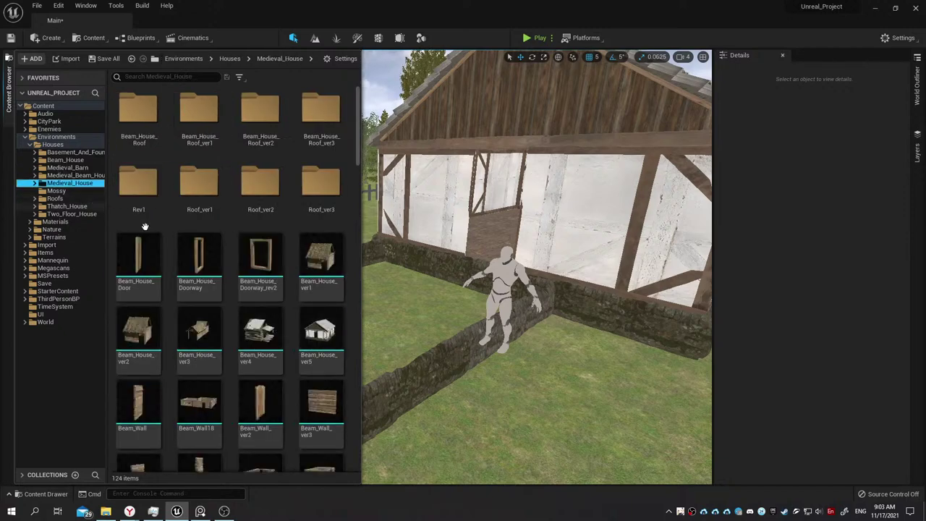
pyautogui.click(80, 176)
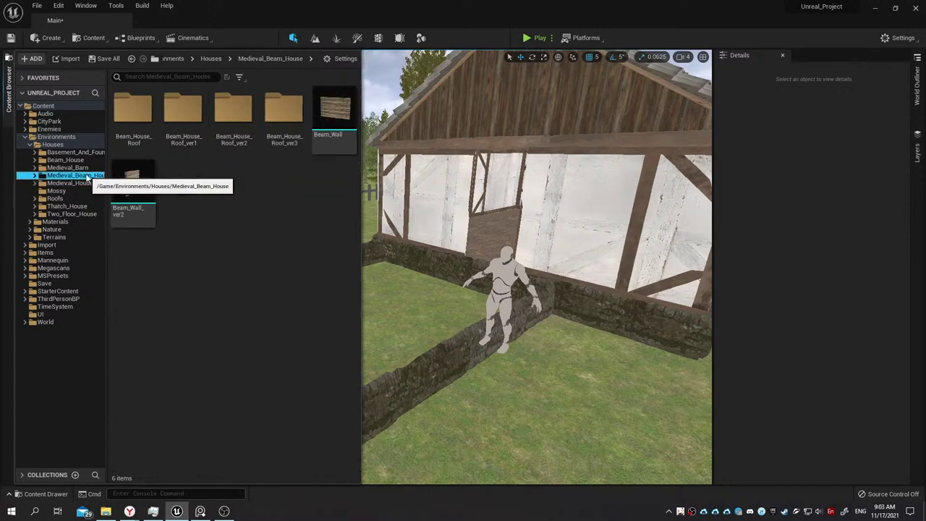
pyautogui.click(85, 184)
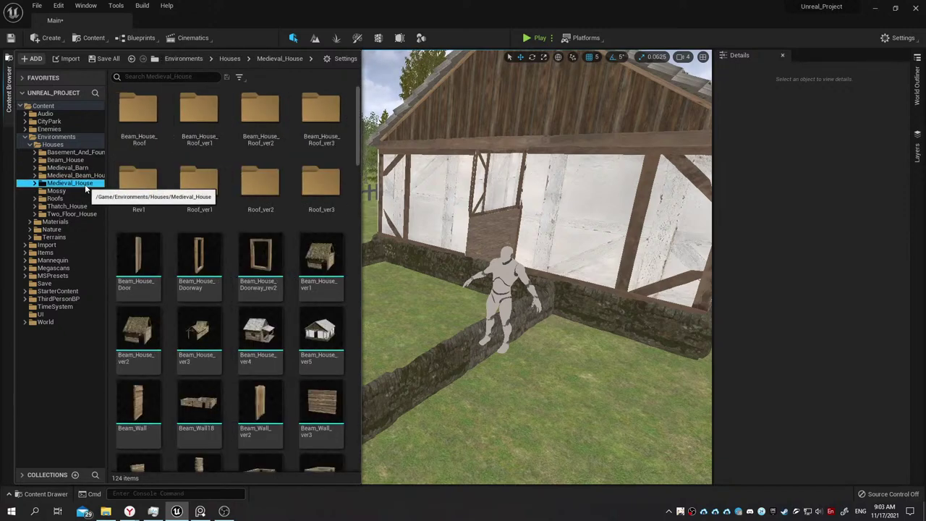
pyautogui.click(82, 176)
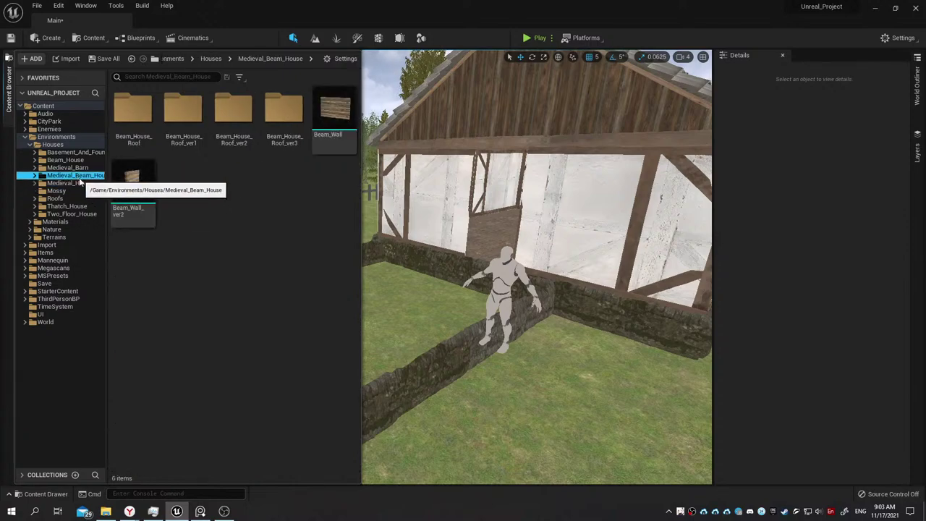
pyautogui.click(84, 184)
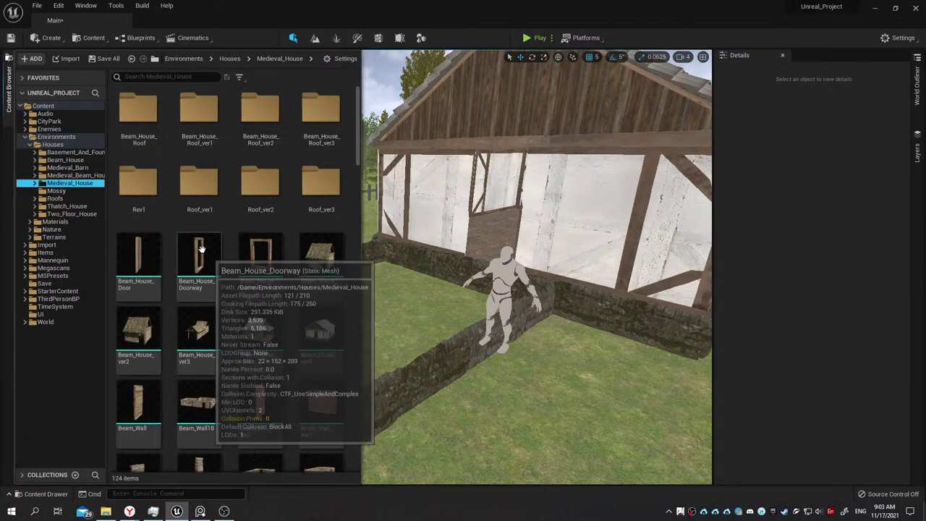
pyautogui.click(70, 176)
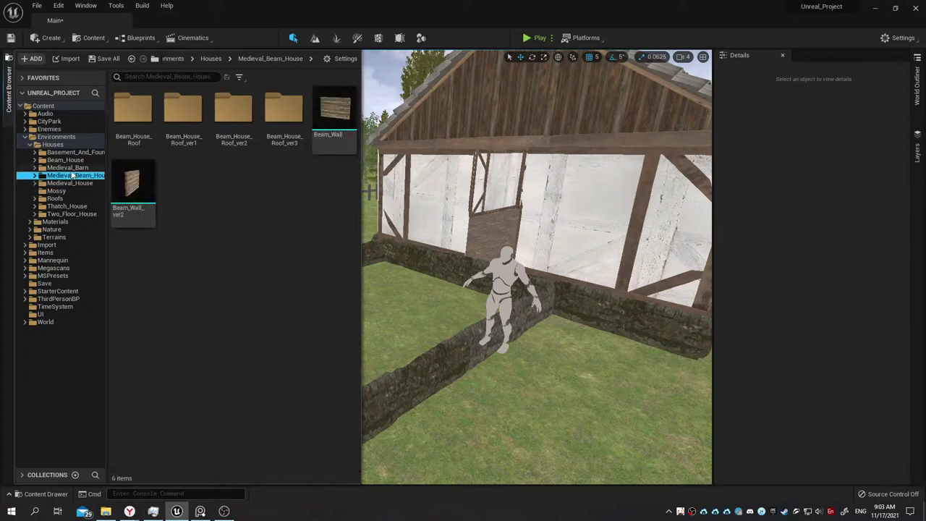
# Check Beam_House_Roof_ver3's Old_Slate_Wood_Roof subfolder, return, and select Beam_Wall_ver2.
pyautogui.doubleClick(279, 116)
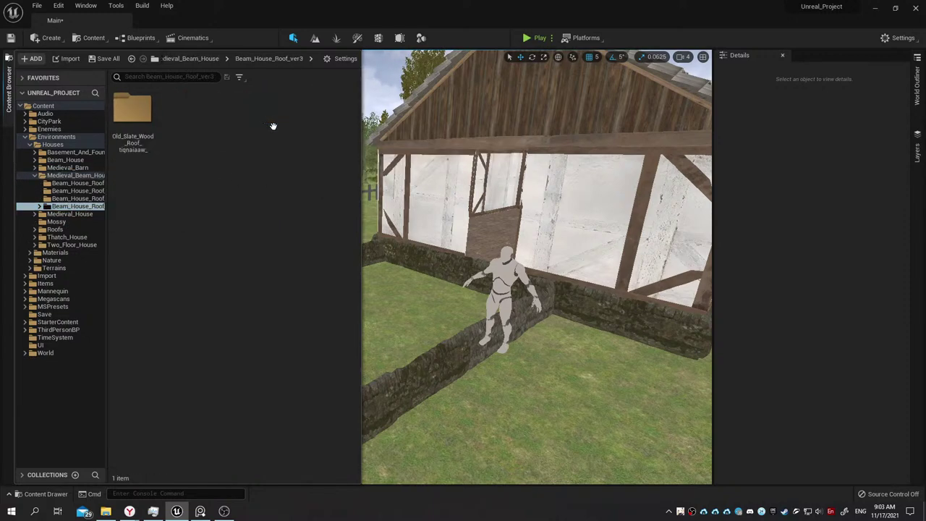
pyautogui.doubleClick(132, 110)
pyautogui.hotkey('alt', 'Left')
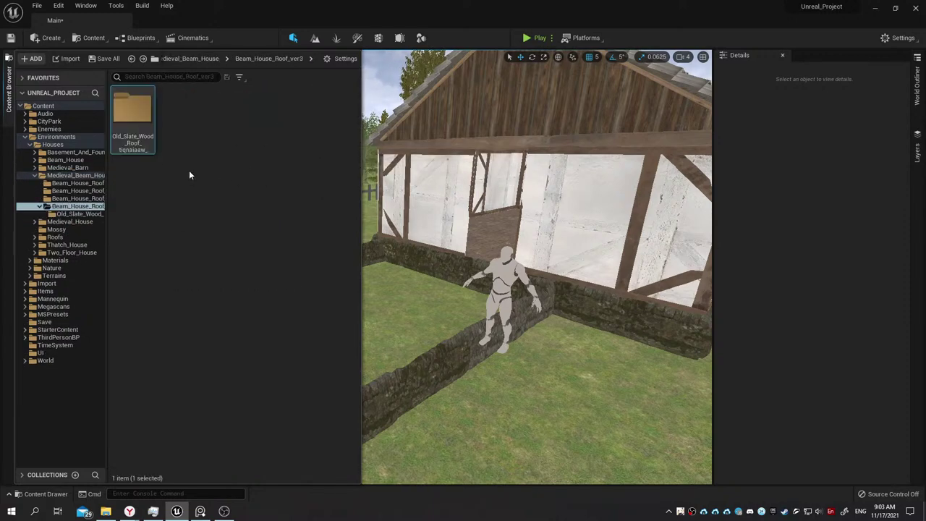
pyautogui.hotkey('alt', 'Left')
pyautogui.click(139, 186)
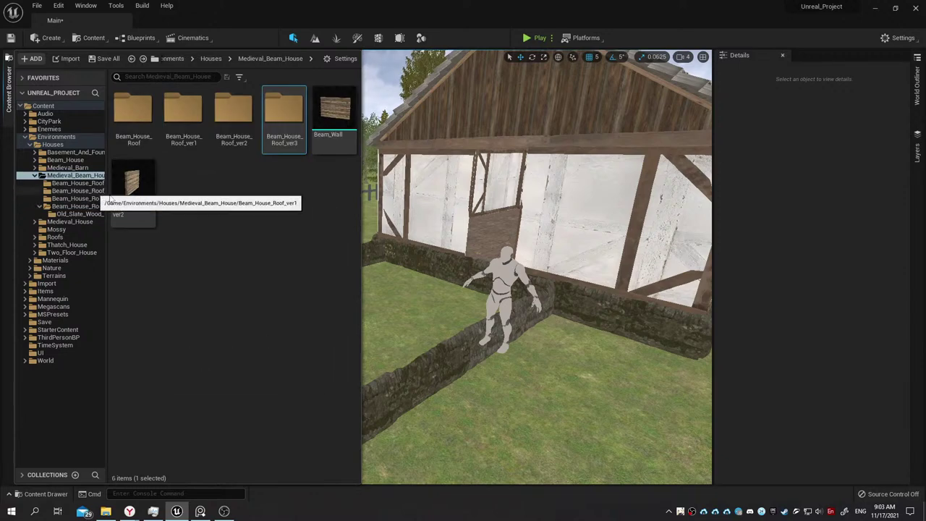
# Try moving Beam_Wall and Beam_Wall_ver2 into Medieval_House and dismiss the Failed Renames report.
pyautogui.keyDown('ctrl'); pyautogui.click(335, 113); pyautogui.keyUp('ctrl')
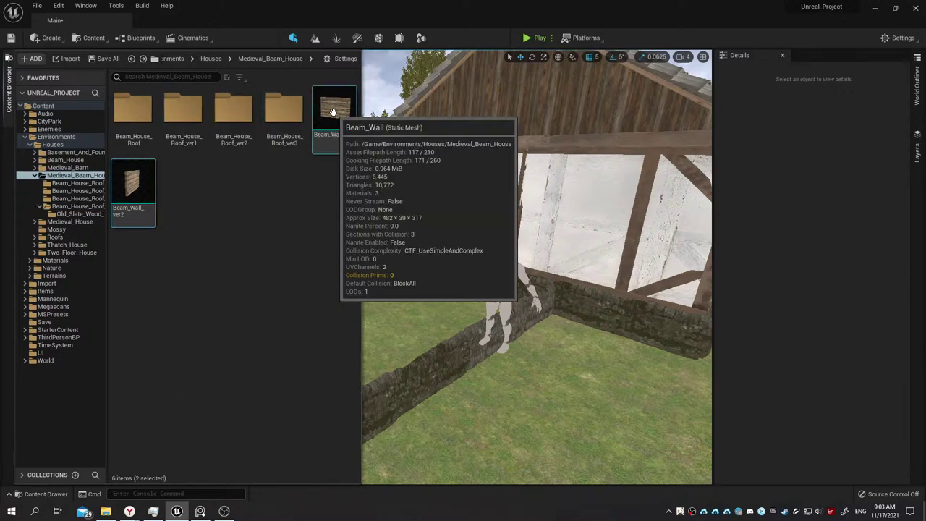
pyautogui.moveTo(335, 113); pyautogui.dragTo(91, 222)
pyautogui.click(147, 239)
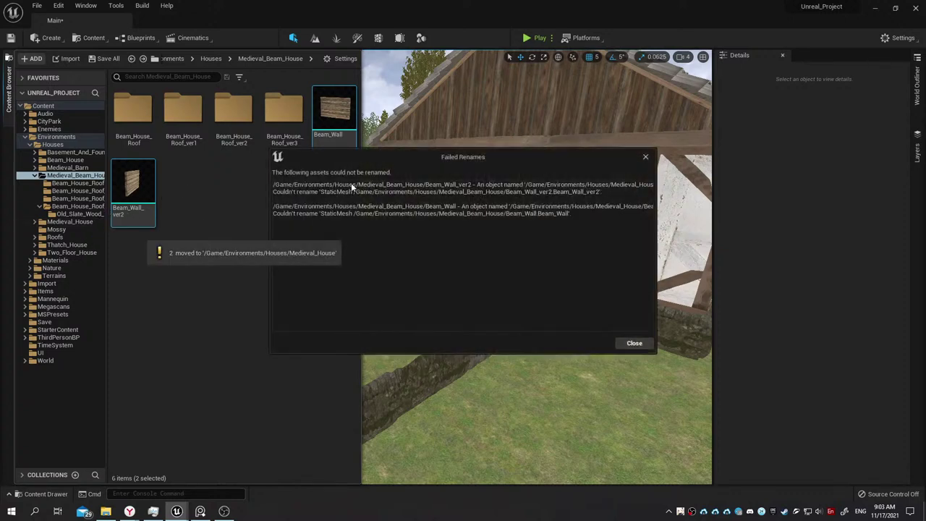
pyautogui.click(630, 344)
# Rename the meshes to BeamWall_ver2 and BeamWall.
pyautogui.click(130, 210)
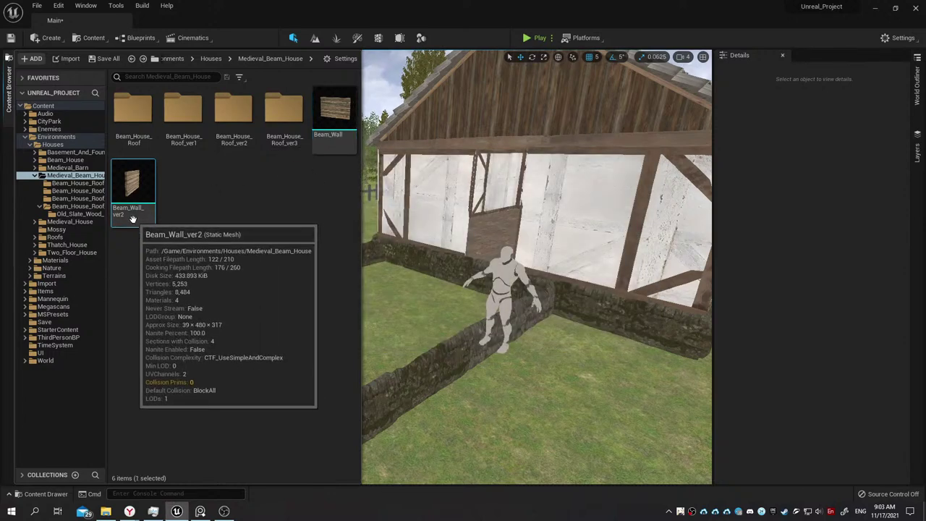
pyautogui.click(131, 210)
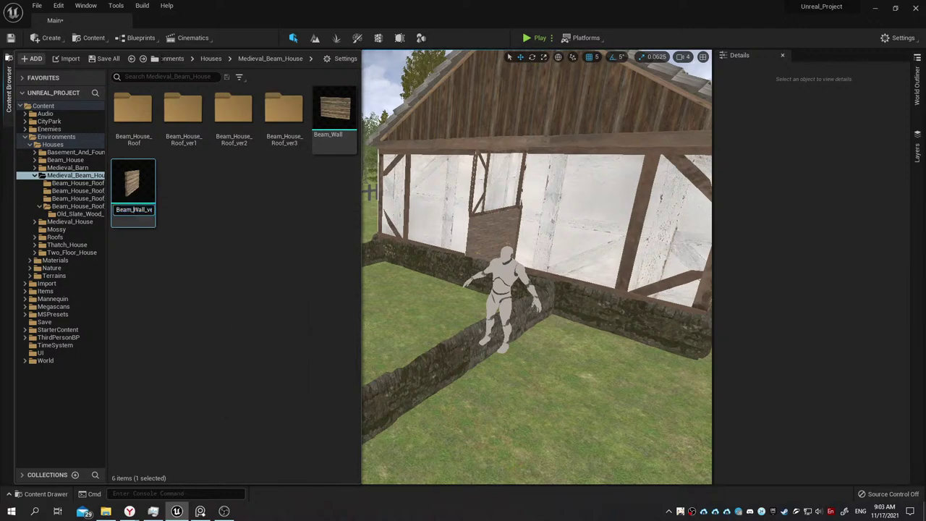
pyautogui.write('BeamWall_ver2')
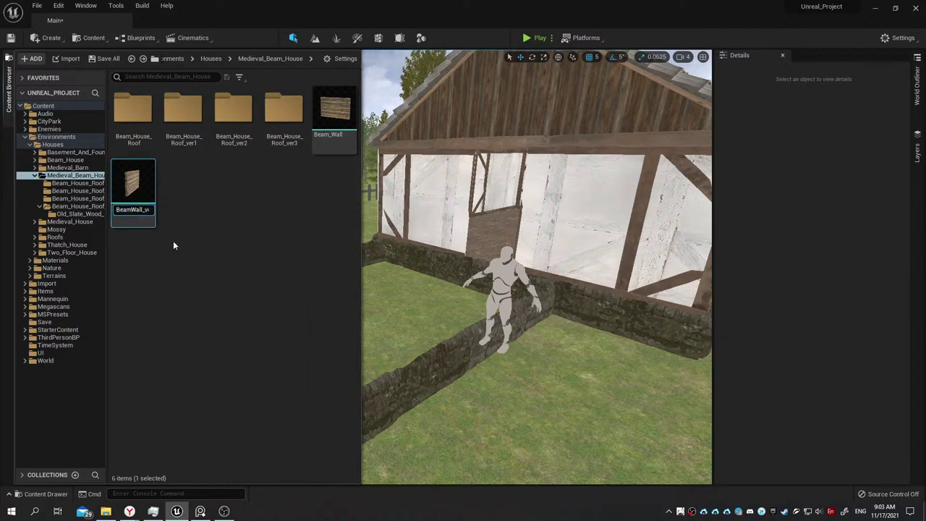
pyautogui.press('Return')
pyautogui.click(330, 135)
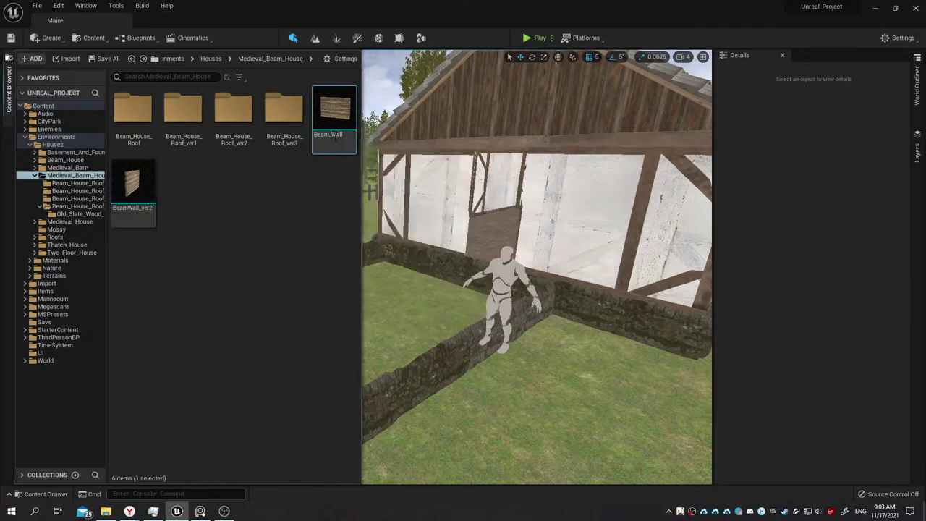
pyautogui.write('BeamWall')
pyautogui.press('Return')
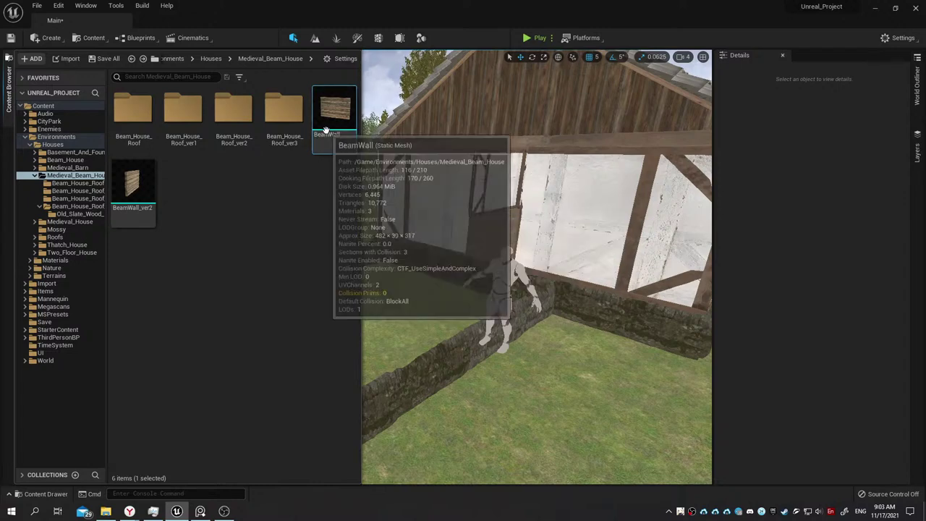
# Move both BeamWall meshes into the Medieval_House folder with Move Here.
pyautogui.keyDown('ctrl'); pyautogui.click(138, 190); pyautogui.keyUp('ctrl')
pyautogui.moveTo(140, 199); pyautogui.dragTo(92, 221)
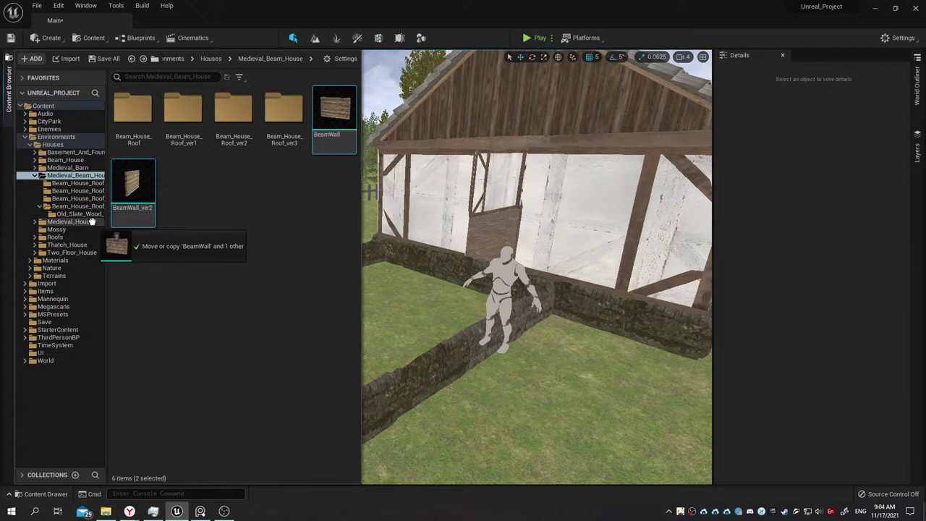
pyautogui.moveTo(92, 221); pyautogui.dragTo(93, 223)
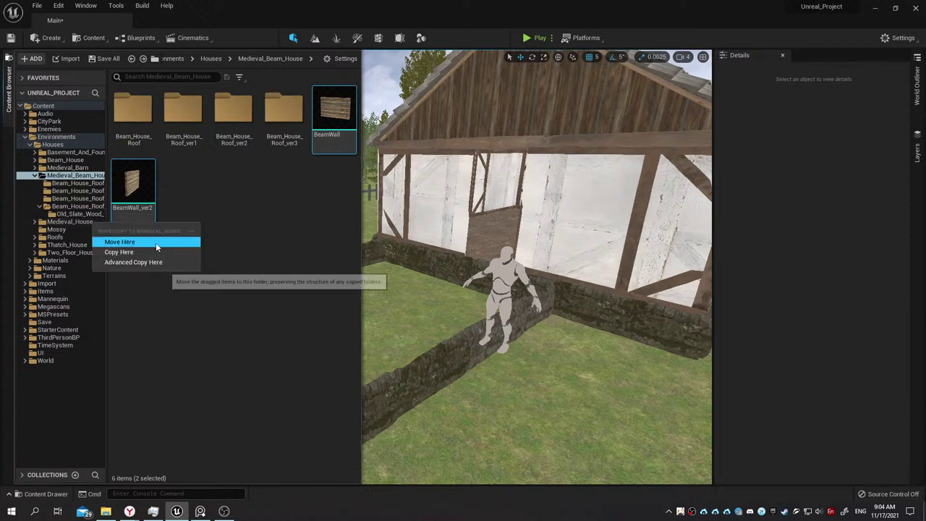
pyautogui.click(155, 242)
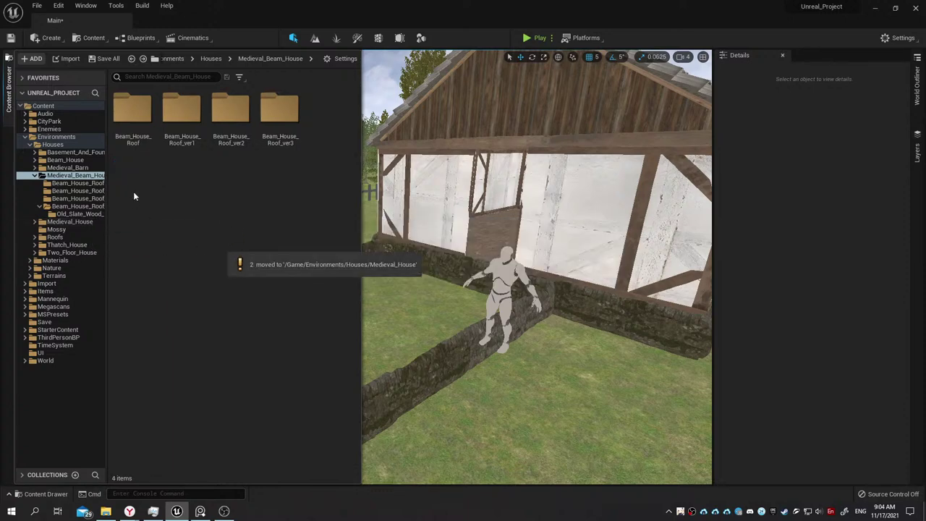
pyautogui.click(285, 120)
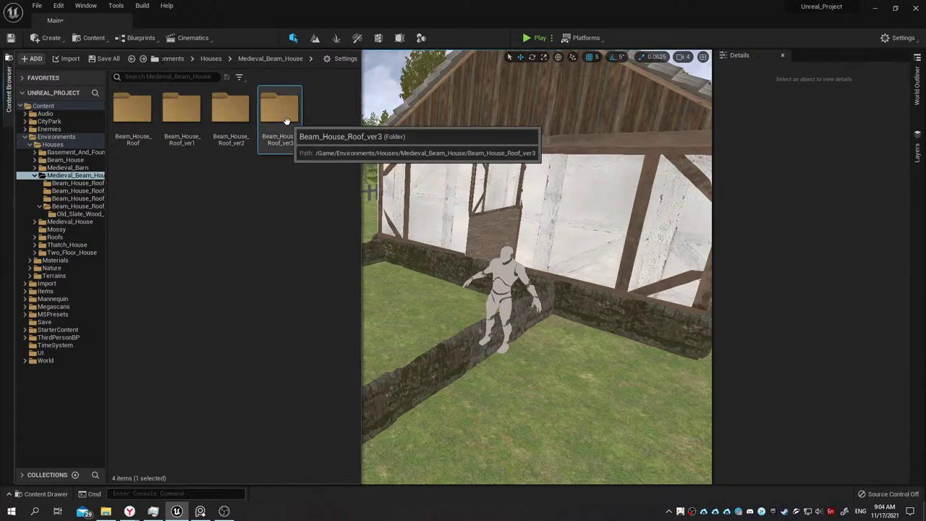
# Attempt to delete Beam_House_Roof_ver3, then cancel because its assets are still referenced.
pyautogui.press('Delete')
pyautogui.click(324, 143)
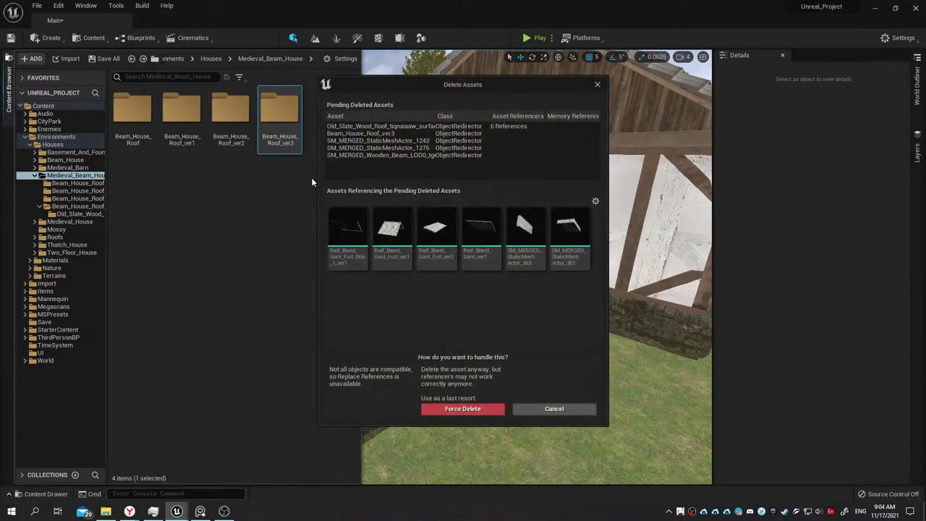
pyautogui.click(554, 410)
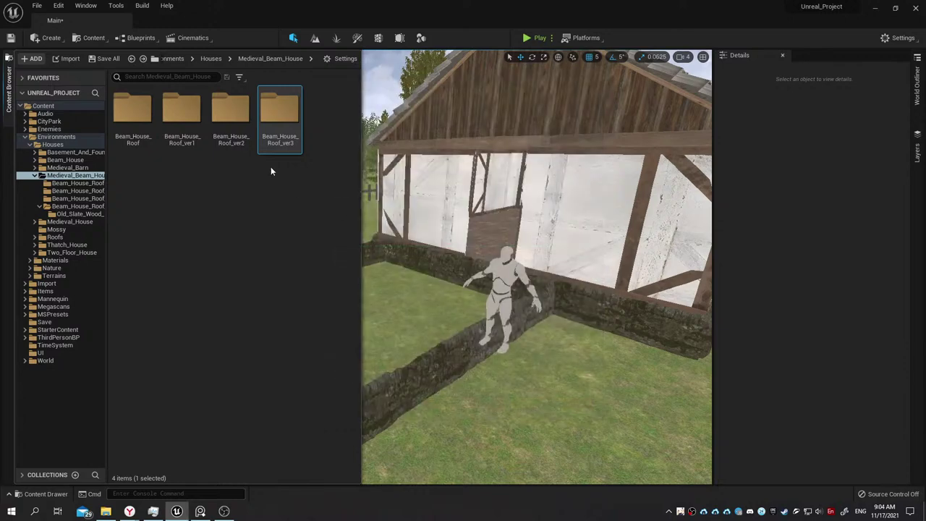
# Cancel deleting the referenced Beam_House_Roof_ver2 as well, then save the Main level.
pyautogui.click(233, 118)
pyautogui.press('Delete')
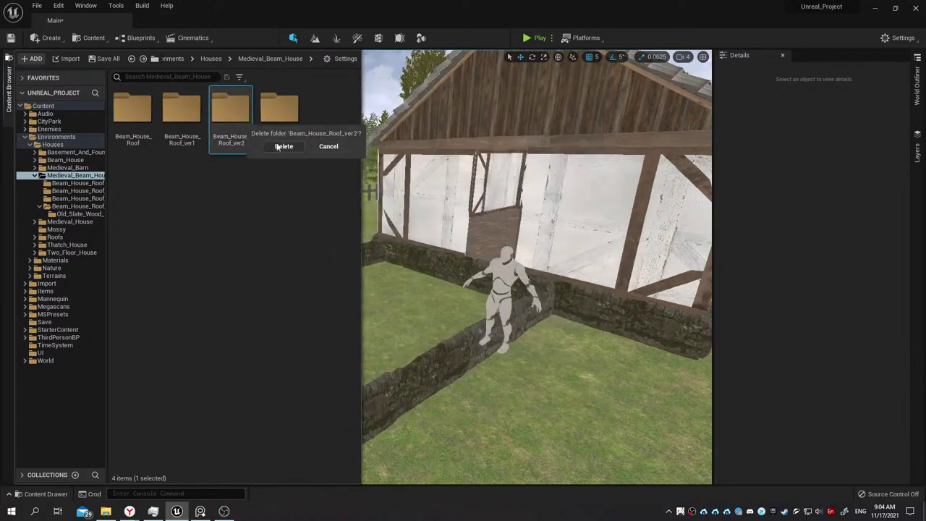
pyautogui.click(278, 147)
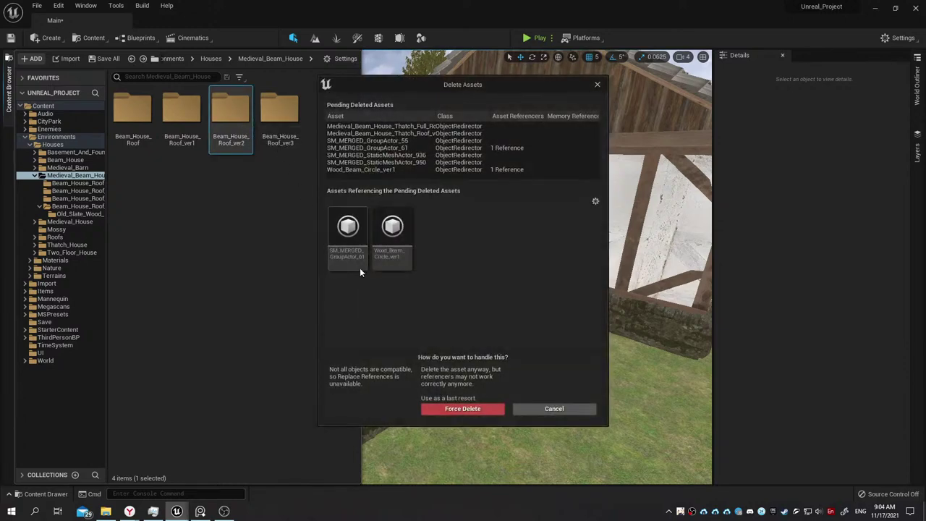
pyautogui.click(544, 411)
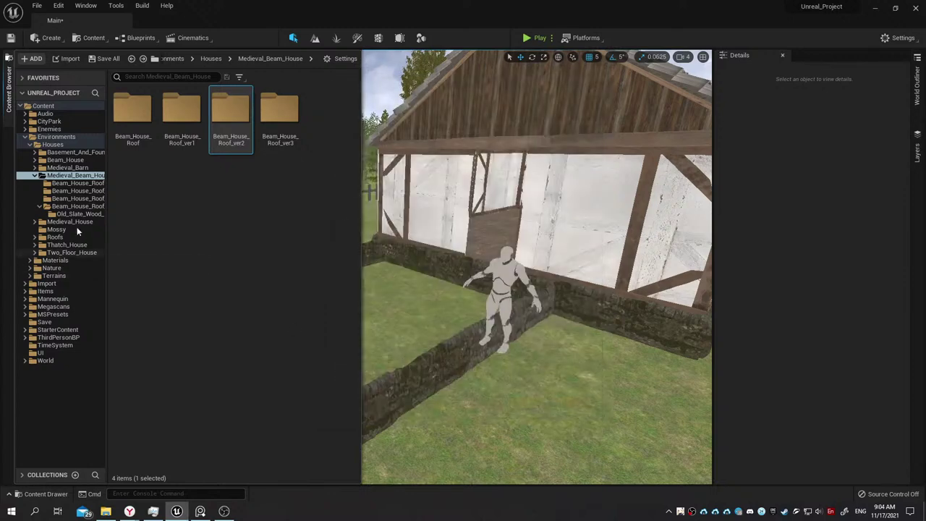
pyautogui.click(104, 59)
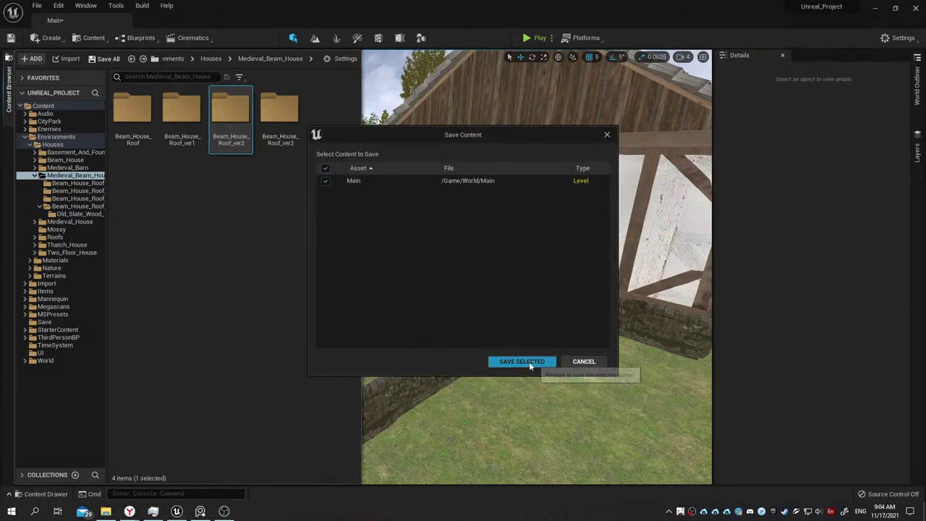
pyautogui.click(529, 362)
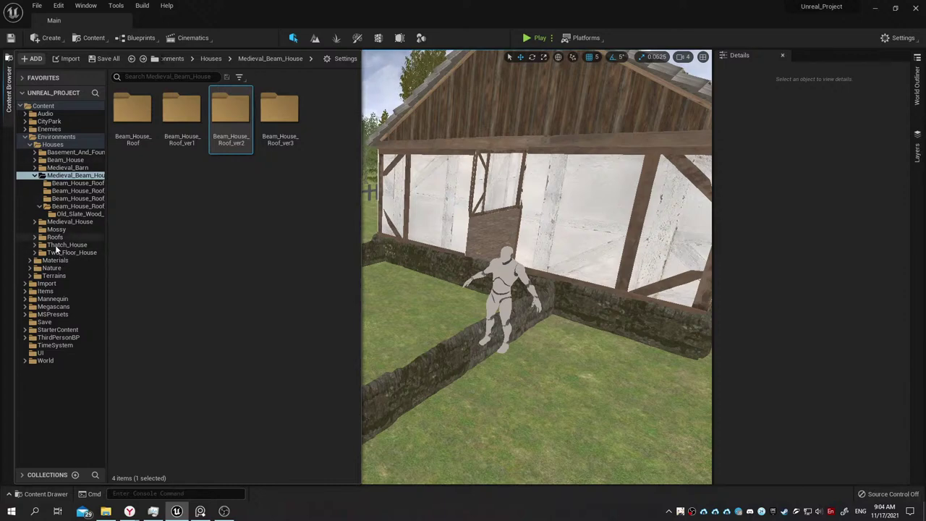
# In the Houses folder, attempt deleting Two_Floor_House and cancel for referenced assets.
pyautogui.click(52, 145)
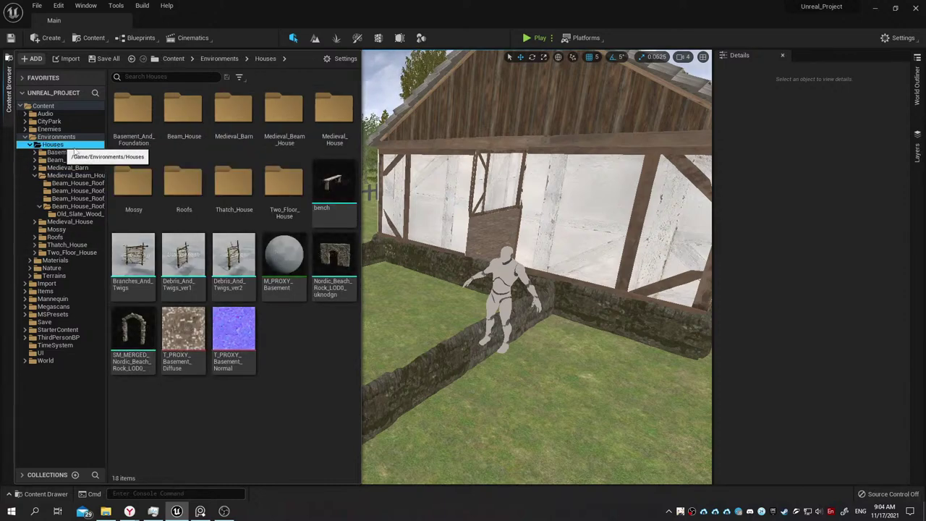
pyautogui.click(280, 188)
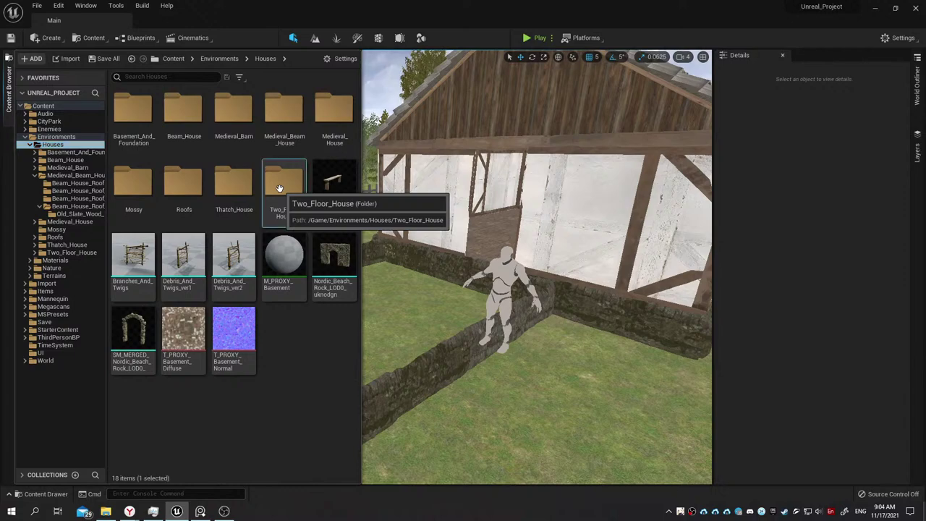
pyautogui.press('Delete')
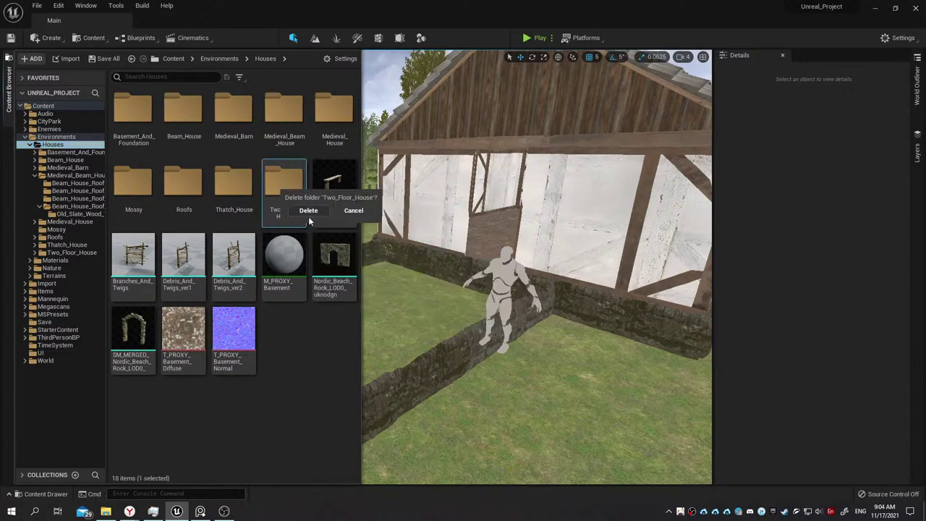
pyautogui.click(308, 216)
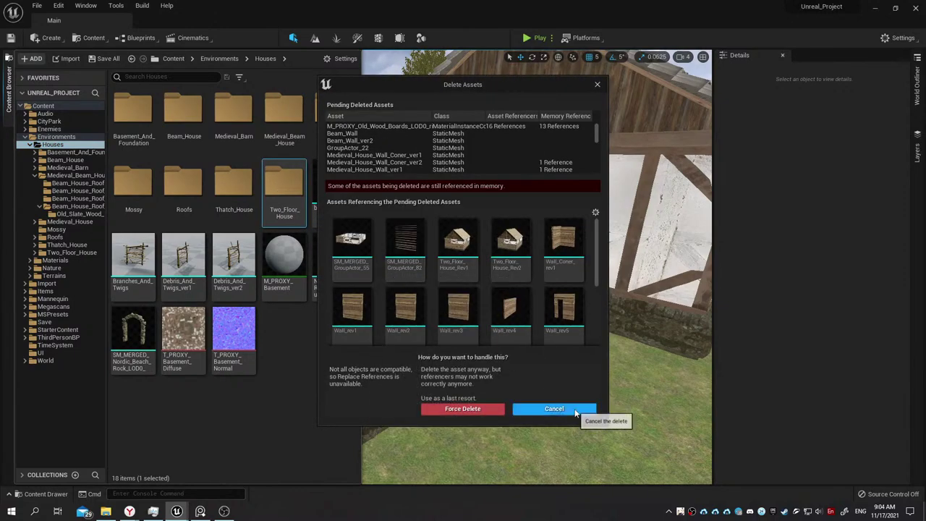
pyautogui.click(554, 409)
# Run Fix Up Redirectors in Folder on Two_Floor_House.
pyautogui.rightClick(289, 190)
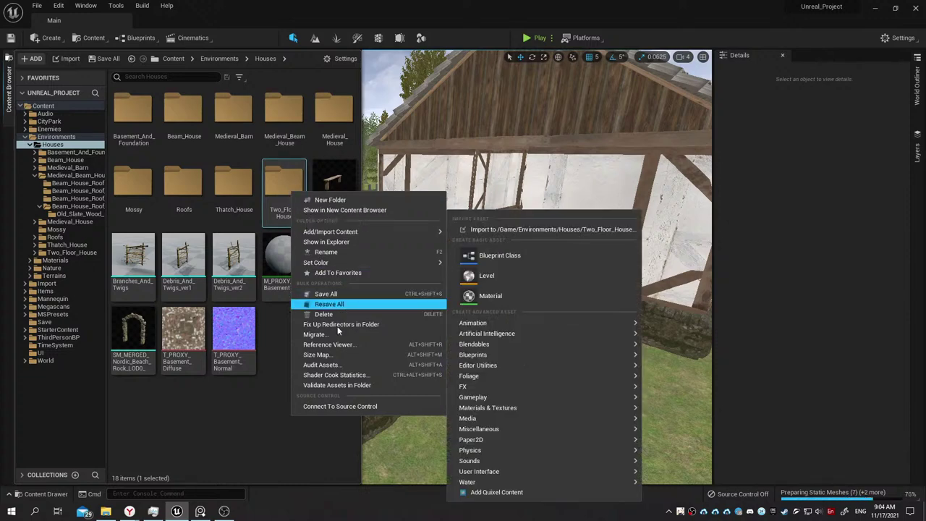
pyautogui.click(338, 326)
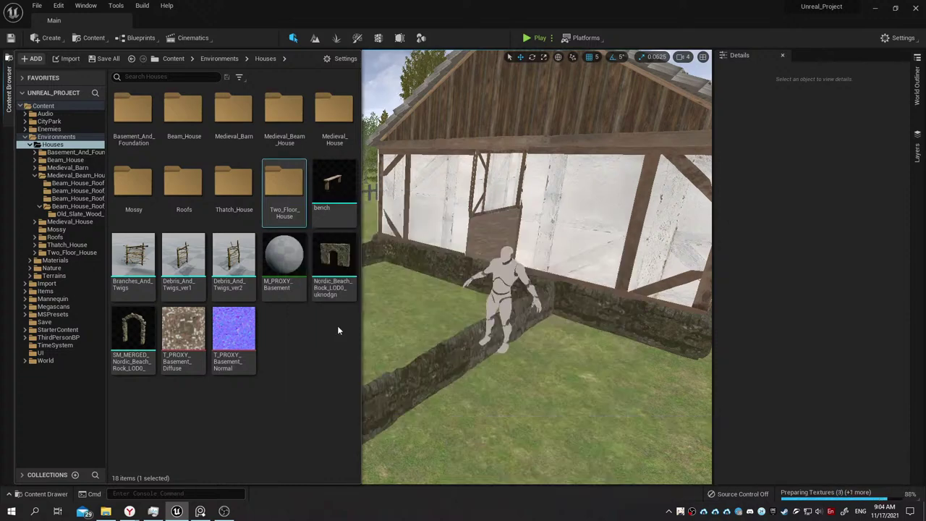
pyautogui.rightClick(288, 197)
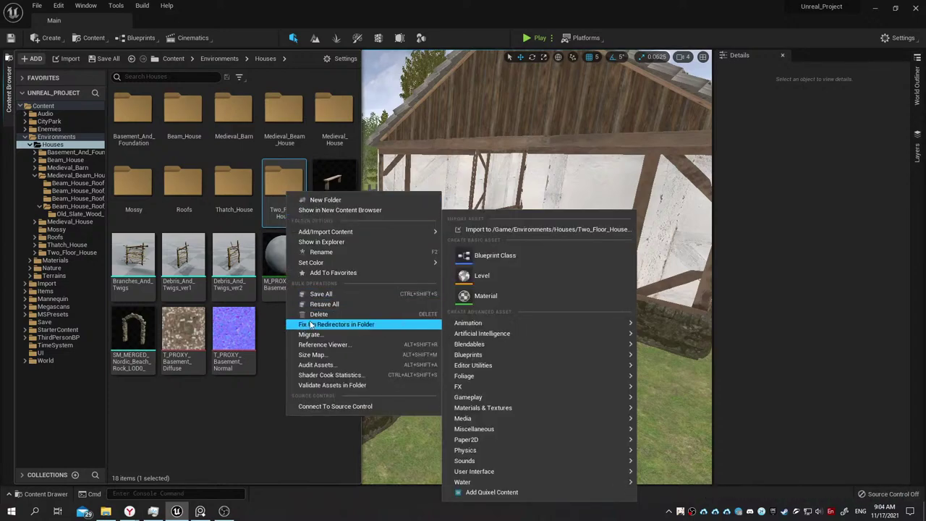
pyautogui.click(310, 326)
# Delete Two_Floor_House from its context menu, then cancel to keep the folder.
pyautogui.rightClick(283, 196)
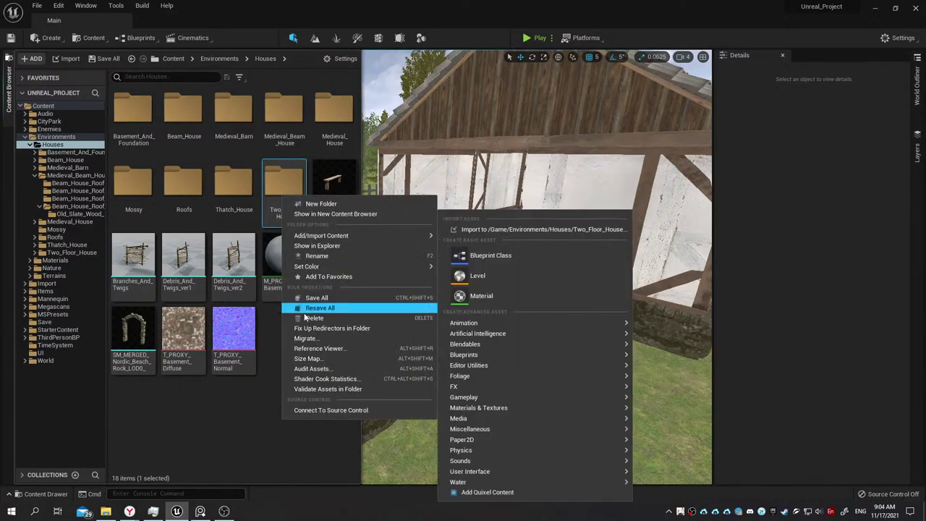
pyautogui.click(312, 318)
pyautogui.click(331, 346)
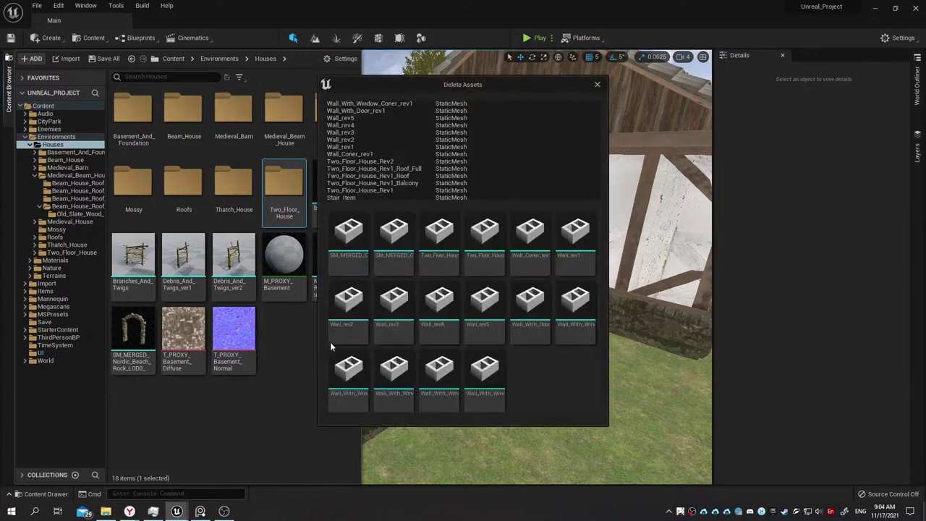
pyautogui.click(550, 409)
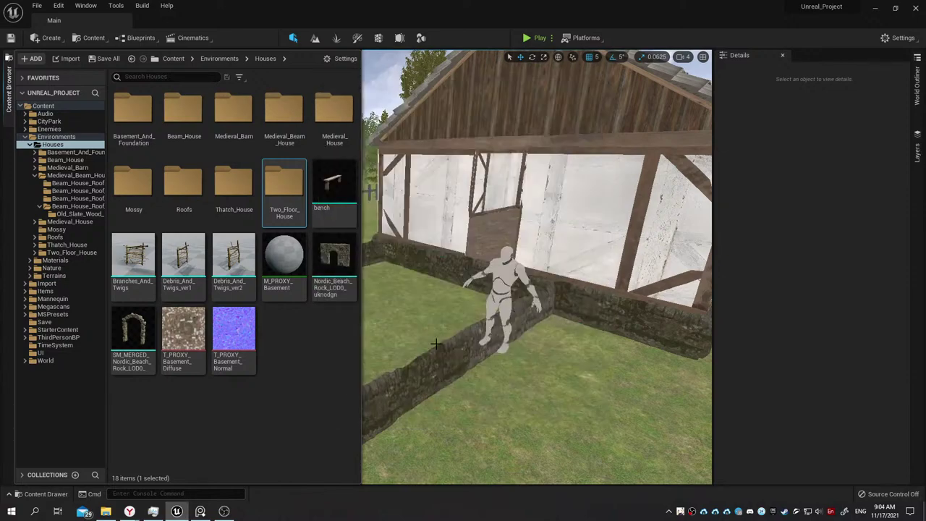
pyautogui.rightClick(283, 189)
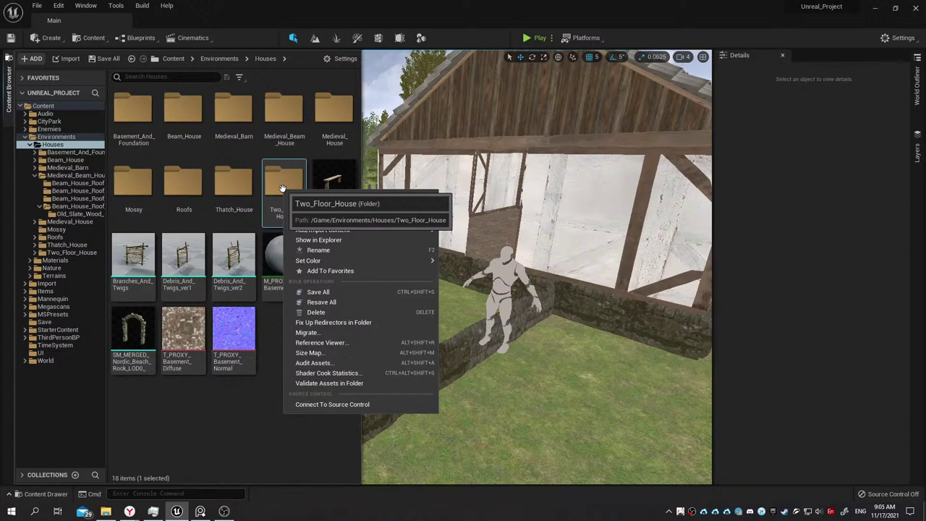
pyautogui.moveTo(323, 229)
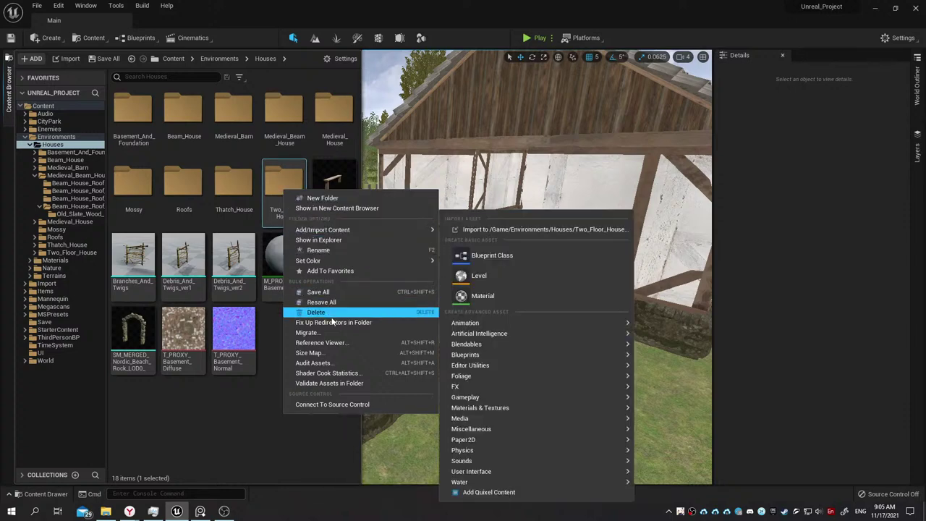
pyautogui.click(330, 345)
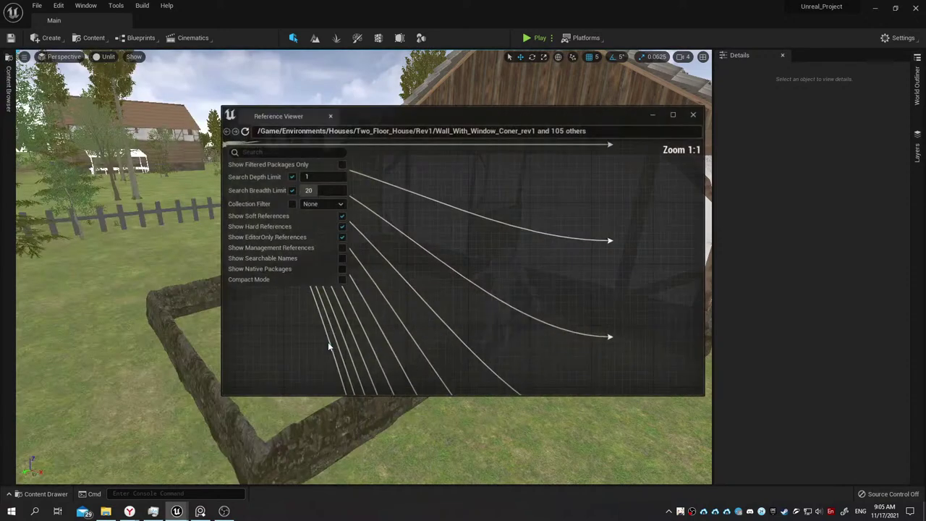
pyautogui.scroll(3, 515, 269)
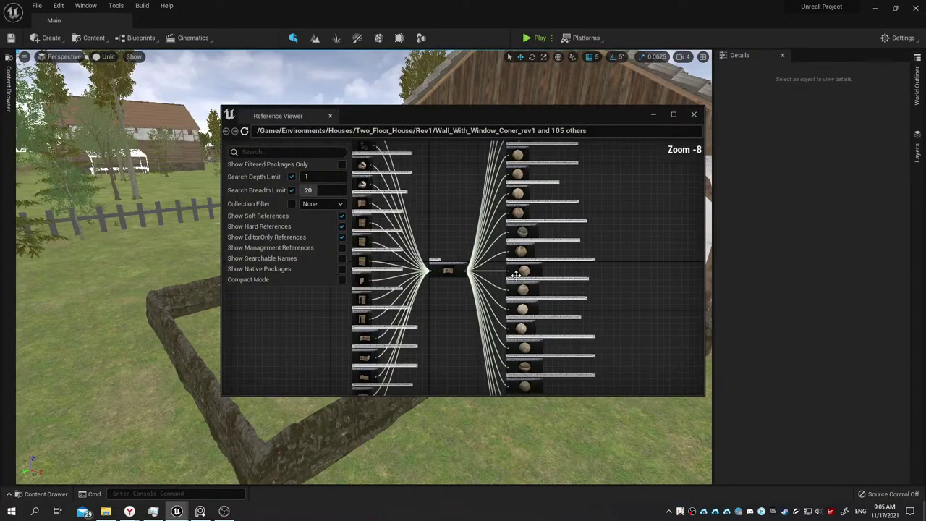
pyautogui.scroll(3, 515, 269)
pyautogui.scroll(1, 510, 264)
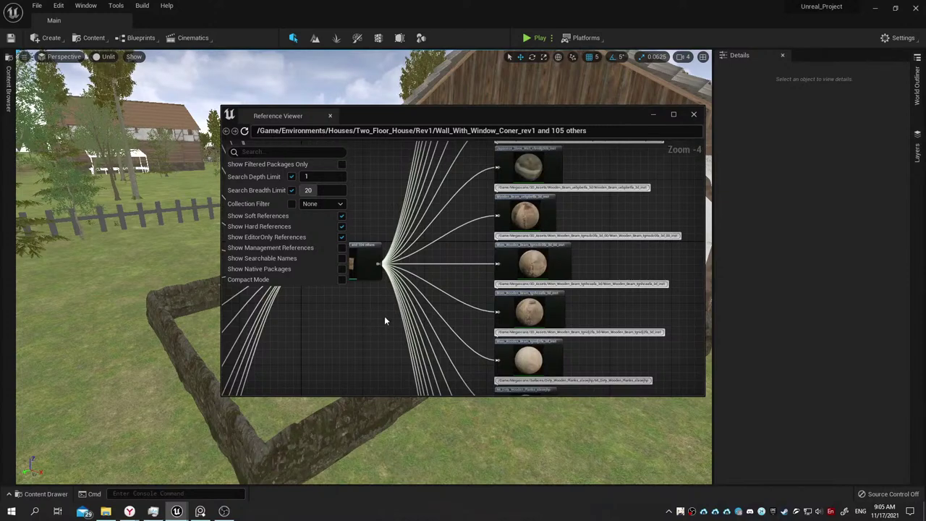
pyautogui.moveTo(354, 318); pyautogui.dragTo(412, 319, button='right')
pyautogui.scroll(3, 412, 318)
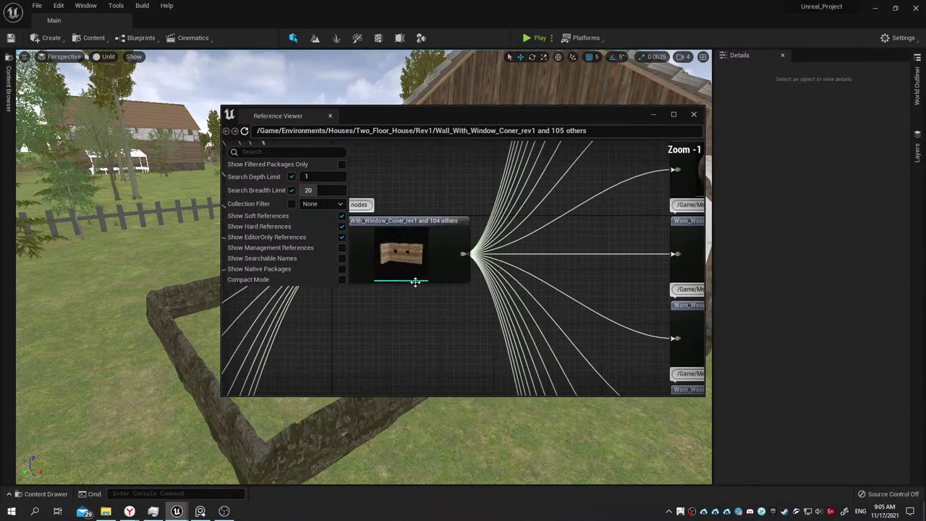
pyautogui.scroll(1, 411, 275)
pyautogui.moveTo(410, 265)
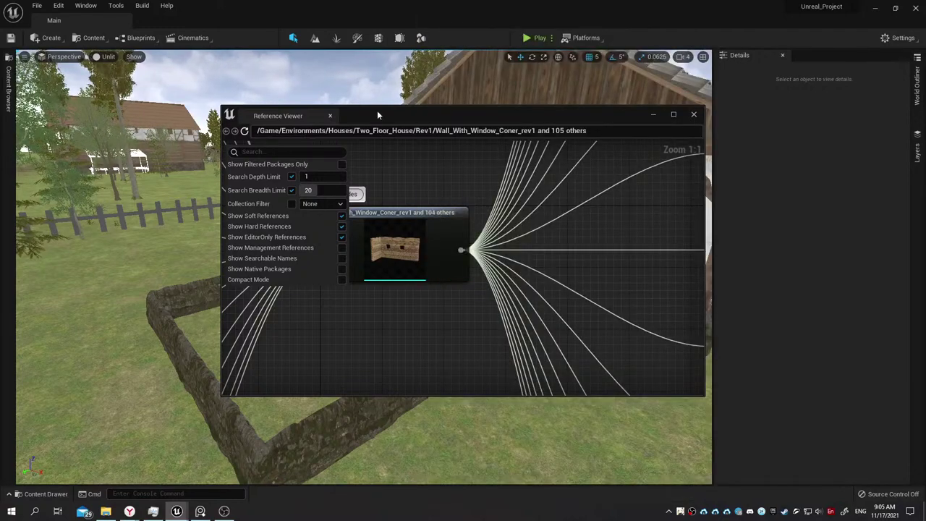
pyautogui.moveTo(377, 110)
pyautogui.mouseDown()
pyautogui.moveTo(312, 84)
pyautogui.moveTo(277, 85)
pyautogui.mouseUp()
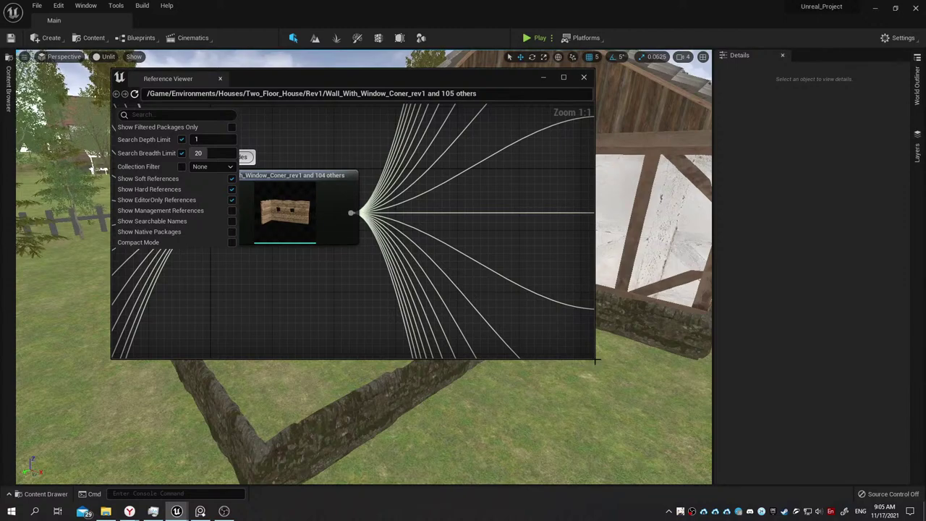
pyautogui.moveTo(597, 360); pyautogui.dragTo(670, 438)
pyautogui.scroll(-2, 527, 338)
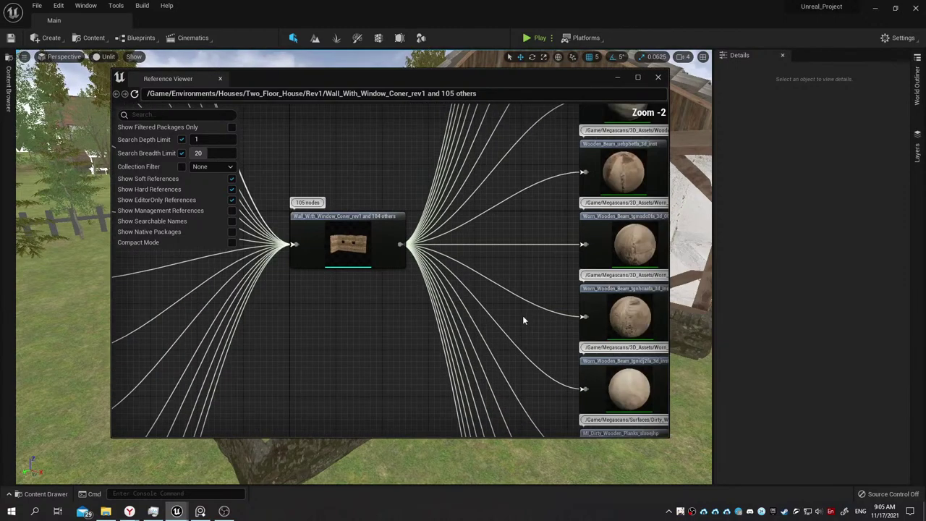
pyautogui.scroll(-7, 522, 316)
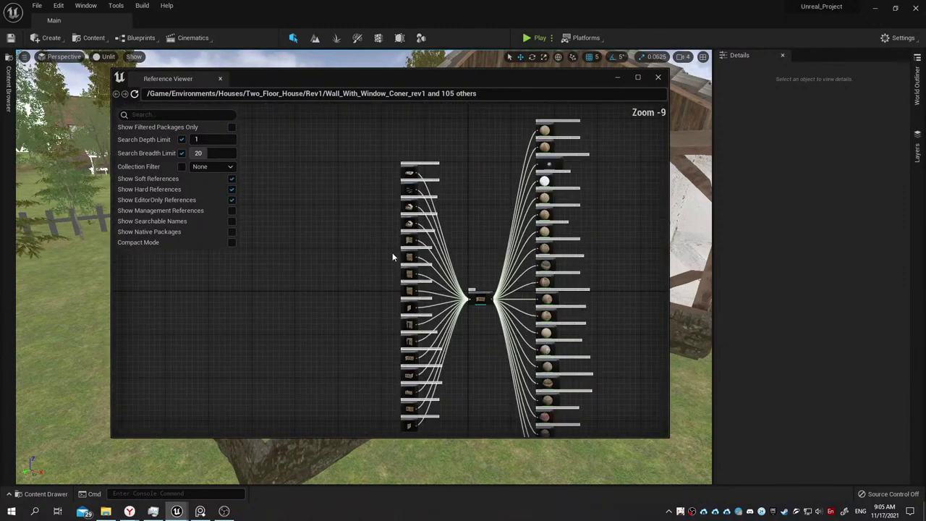
pyautogui.scroll(7, 427, 282)
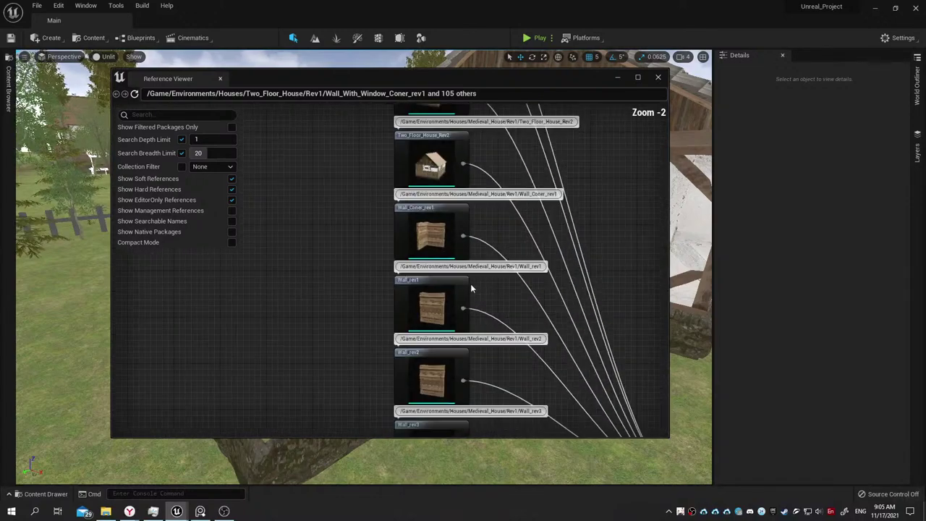
pyautogui.scroll(-7, 471, 289)
pyautogui.scroll(5, 480, 200)
pyautogui.scroll(3, 437, 197)
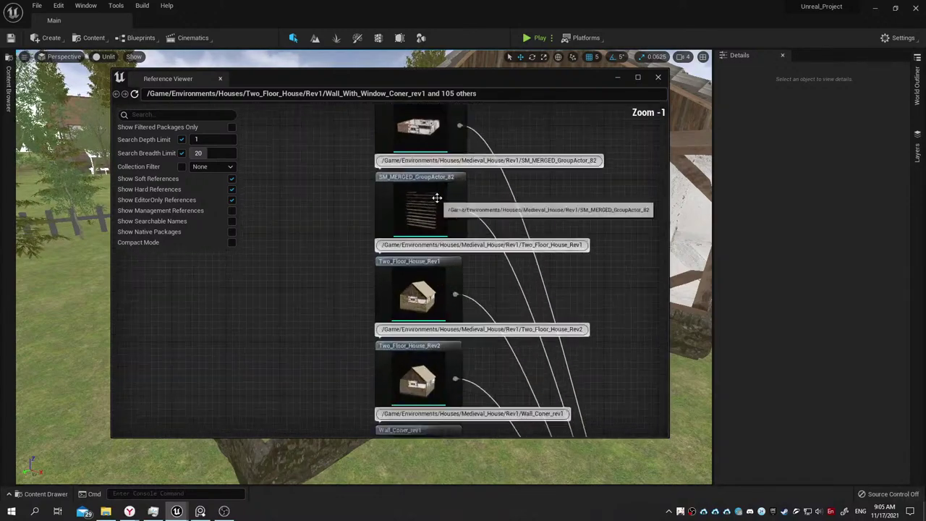
pyautogui.scroll(1, 437, 197)
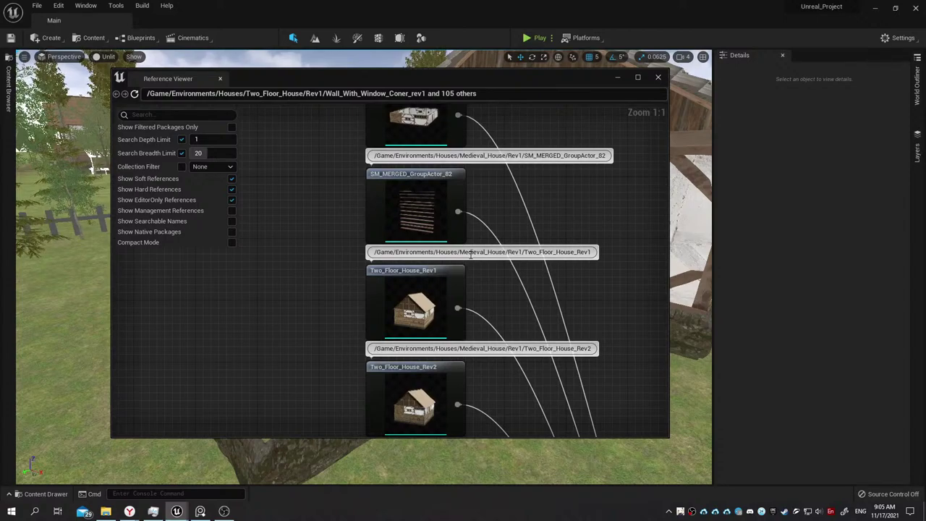
pyautogui.scroll(-4, 471, 254)
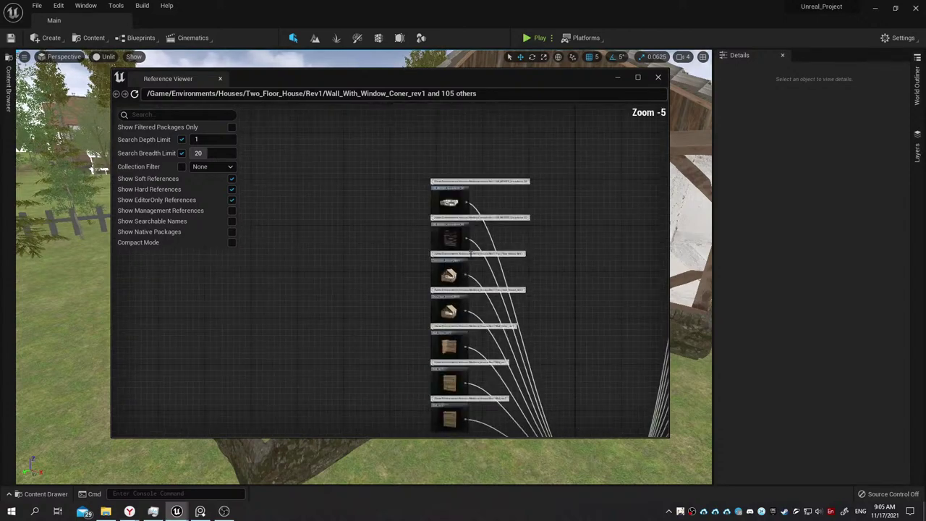
pyautogui.scroll(-1, 539, 207)
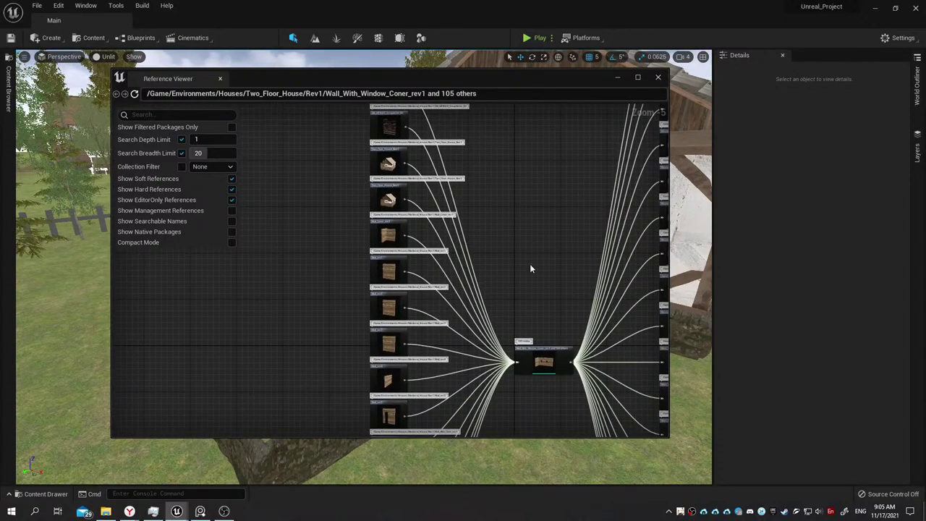
pyautogui.moveTo(530, 274)
pyautogui.mouseDown(button='right')
pyautogui.moveTo(489, 275)
pyautogui.moveTo(498, 309)
pyautogui.moveTo(485, 200)
pyautogui.mouseUp(button='right')
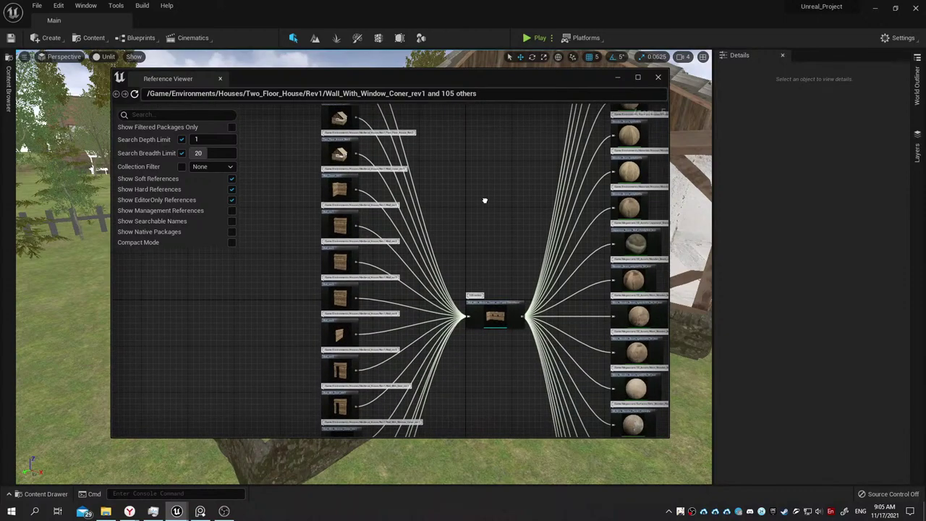
pyautogui.scroll(5, 495, 314)
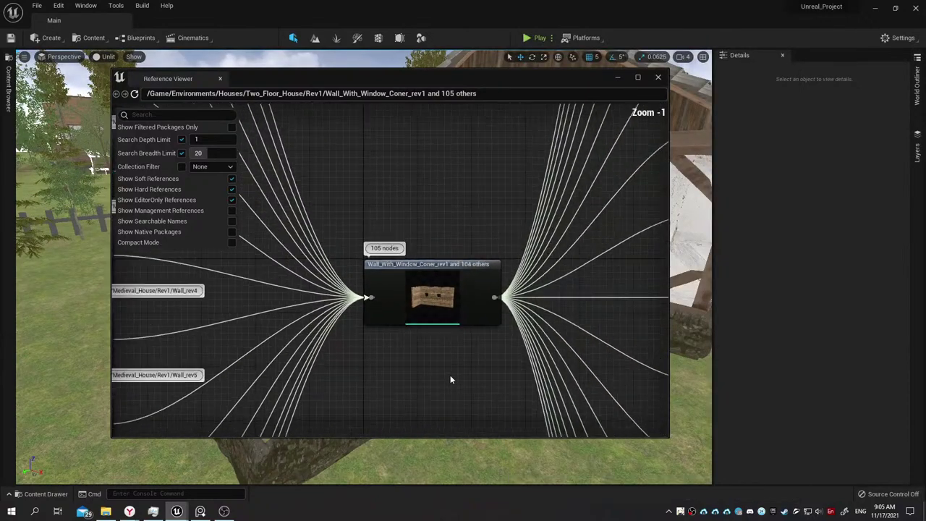
pyautogui.scroll(-12, 450, 375)
pyautogui.moveTo(450, 375)
pyautogui.mouseDown(button='right')
pyautogui.moveTo(467, 232)
pyautogui.moveTo(463, 311)
pyautogui.mouseUp(button='right')
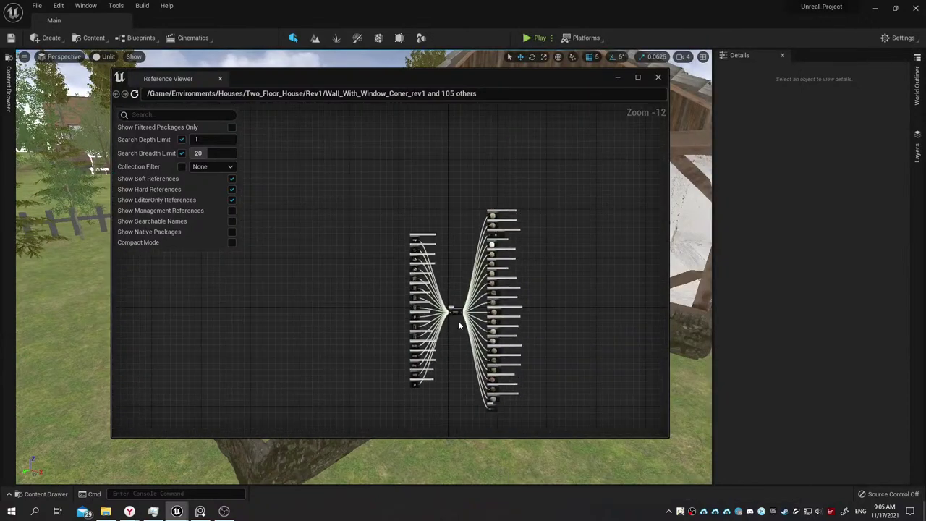
pyautogui.scroll(3, 450, 307)
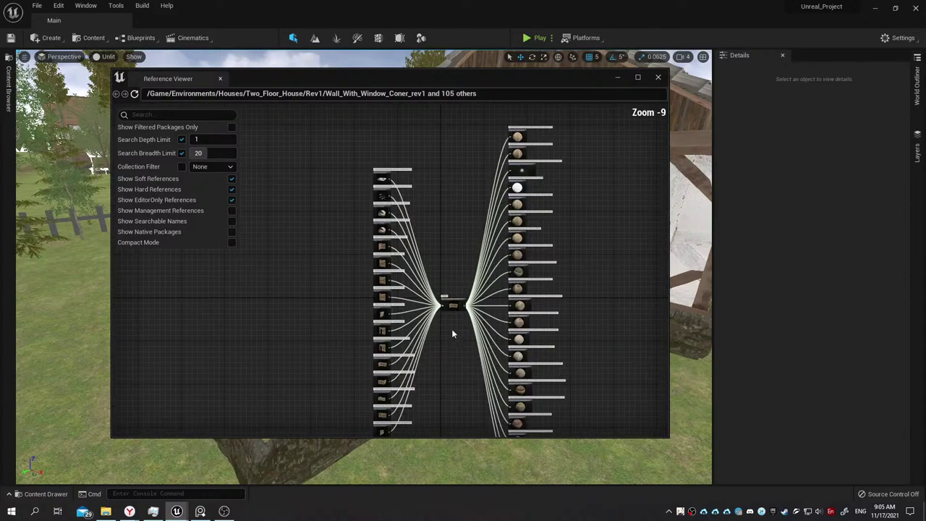
pyautogui.click(221, 79)
pyautogui.click(8, 87)
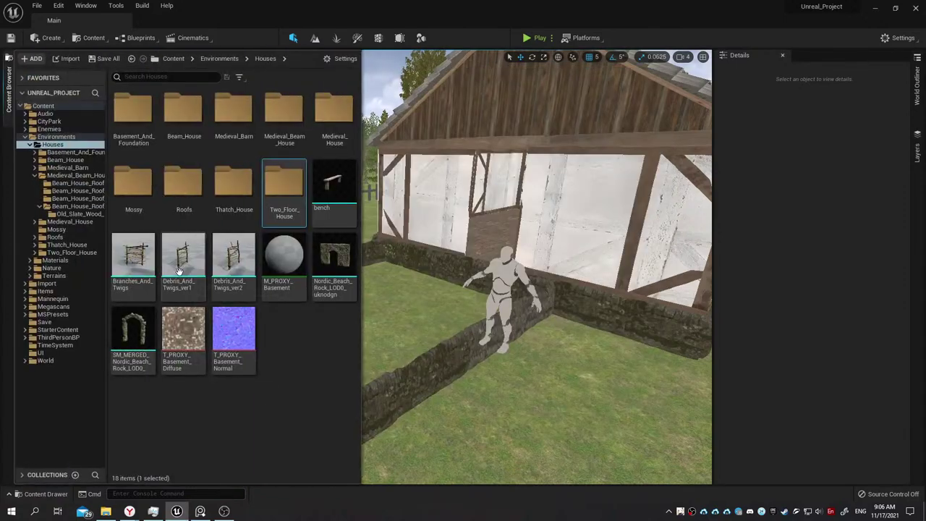
# Open Two_Floor_House, select all its assets with Ctrl+A, and drag them onto Medieval_House.
pyautogui.doubleClick(296, 193)
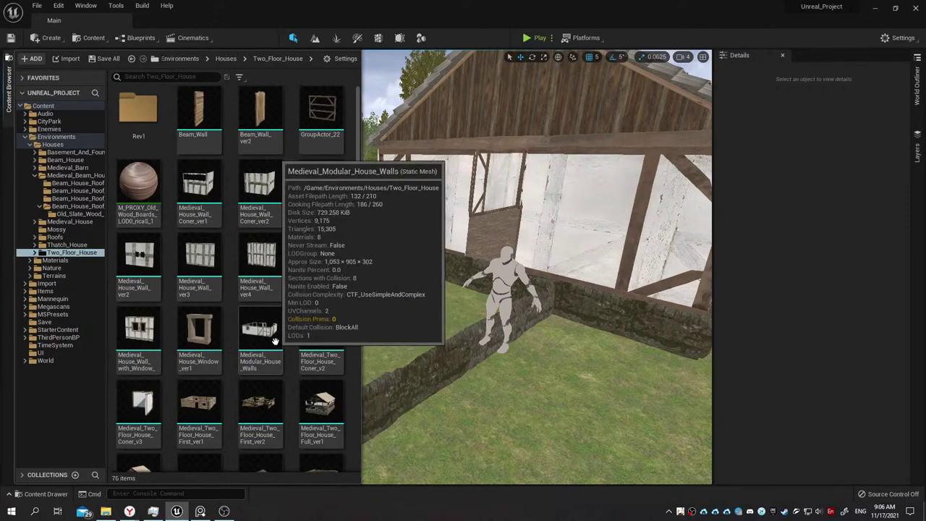
pyautogui.click(205, 120)
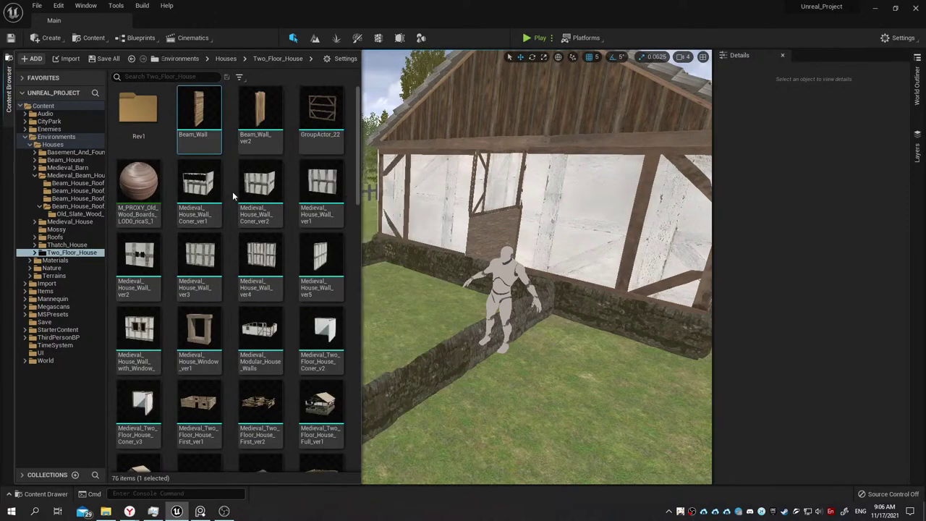
pyautogui.scroll(-3, 320, 387)
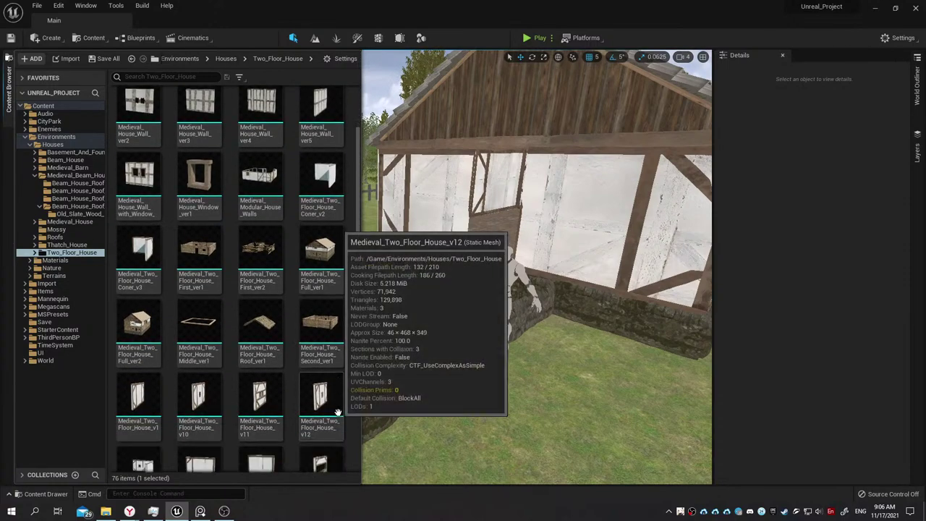
pyautogui.scroll(-6, 340, 362)
pyautogui.moveTo(357, 278); pyautogui.dragTo(361, 466)
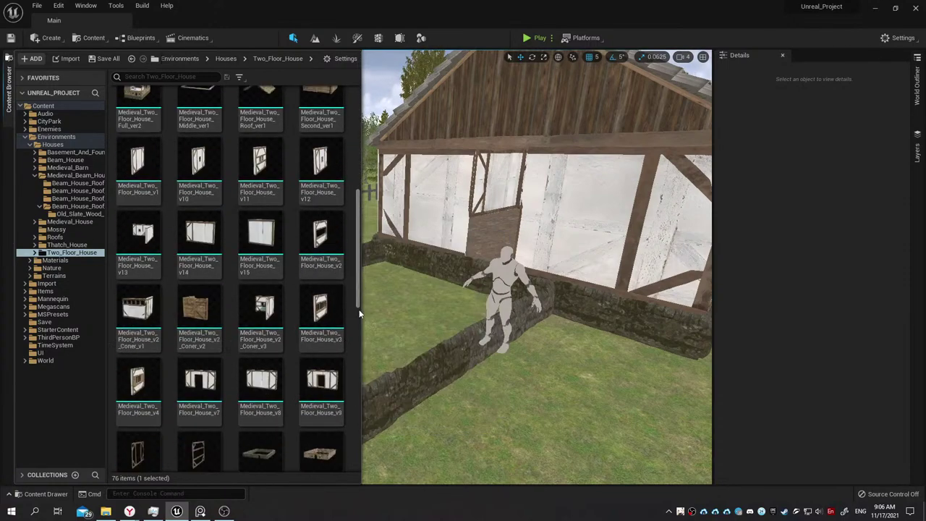
pyautogui.hotkey('ctrl', 'a')
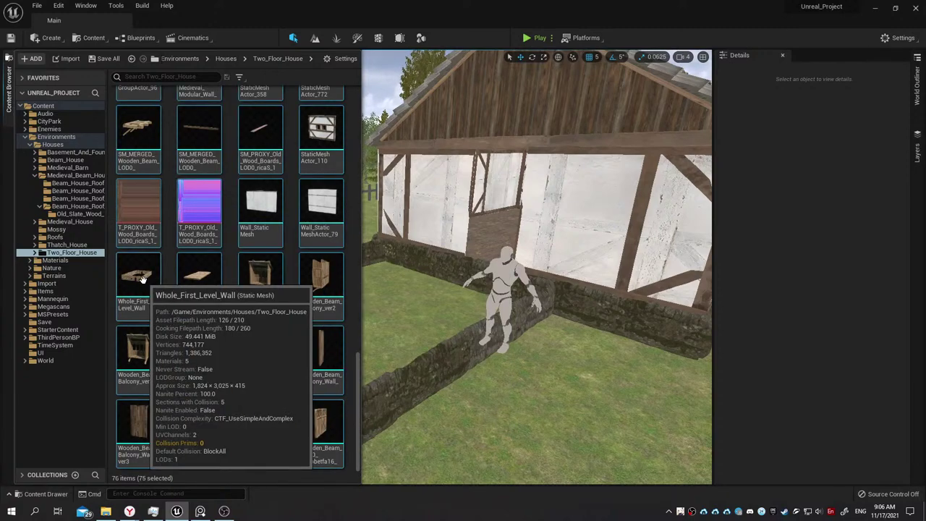
pyautogui.moveTo(142, 279); pyautogui.dragTo(86, 230)
# Move the Two_Floor_House assets into Medieval_House and bring up Task Manager to watch disk activity.
pyautogui.click(111, 246)
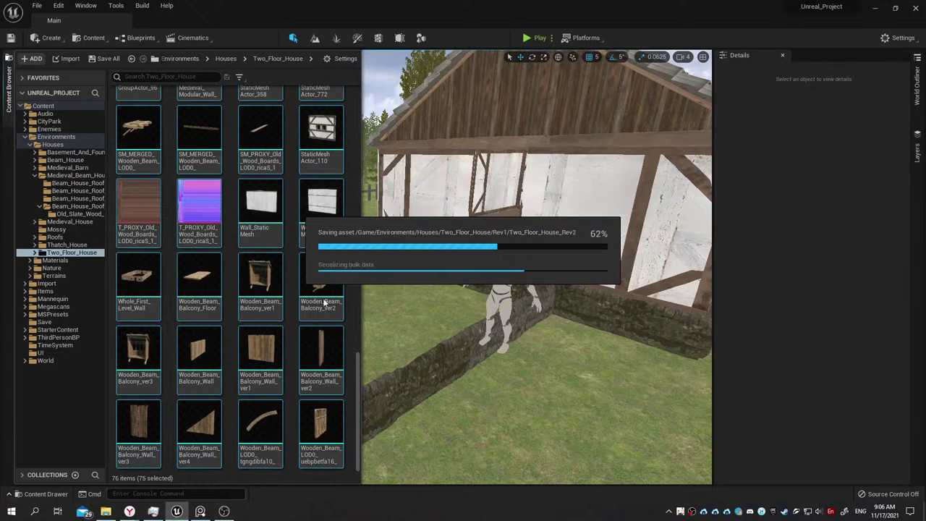
pyautogui.click(670, 511)
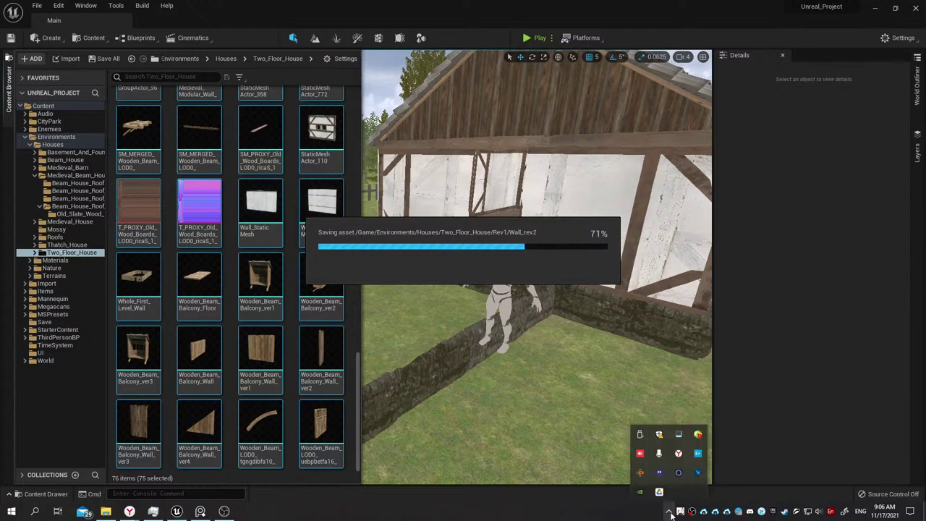
pyautogui.click(153, 512)
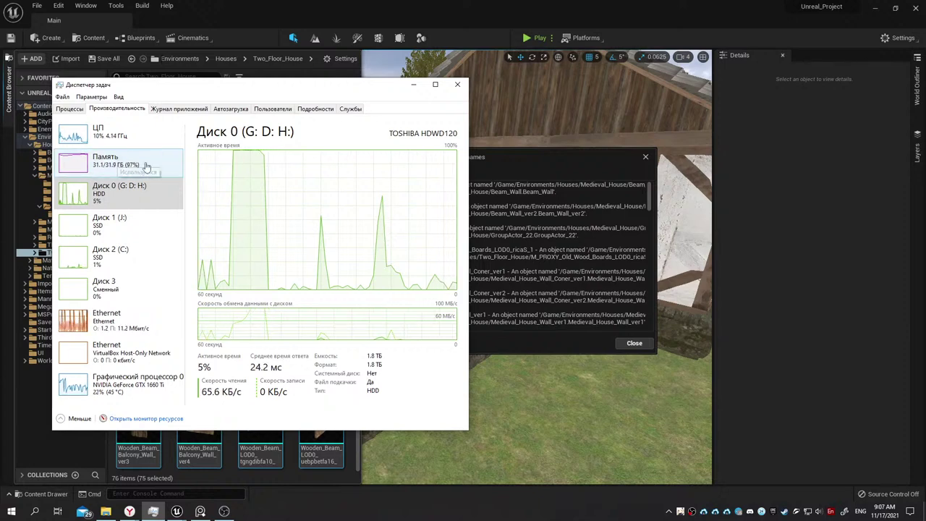
# Minimize Task Manager and close the Failed Renames report in the editor.
pyautogui.click(414, 85)
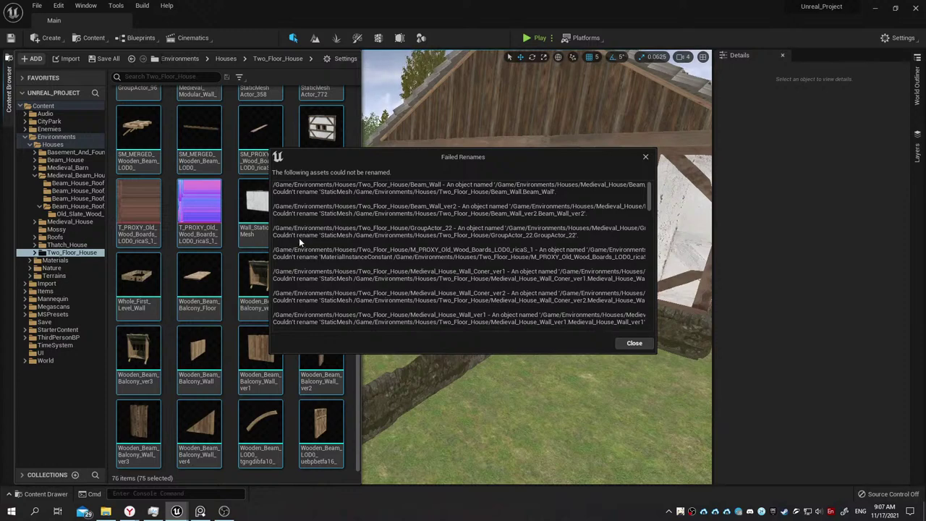
pyautogui.click(625, 344)
pyautogui.scroll(10, 232, 290)
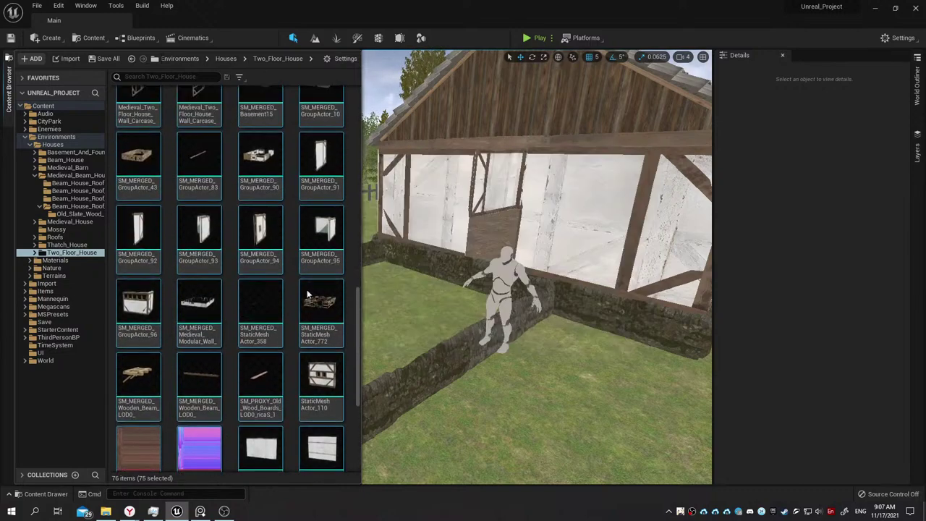
# Check deletion references for Beam_Wall, Medieval_Modular_House_Walls and Two_Floor_House_First_ver1, cancelling each prompt.
pyautogui.moveTo(359, 319); pyautogui.dragTo(350, 106)
pyautogui.click(199, 116)
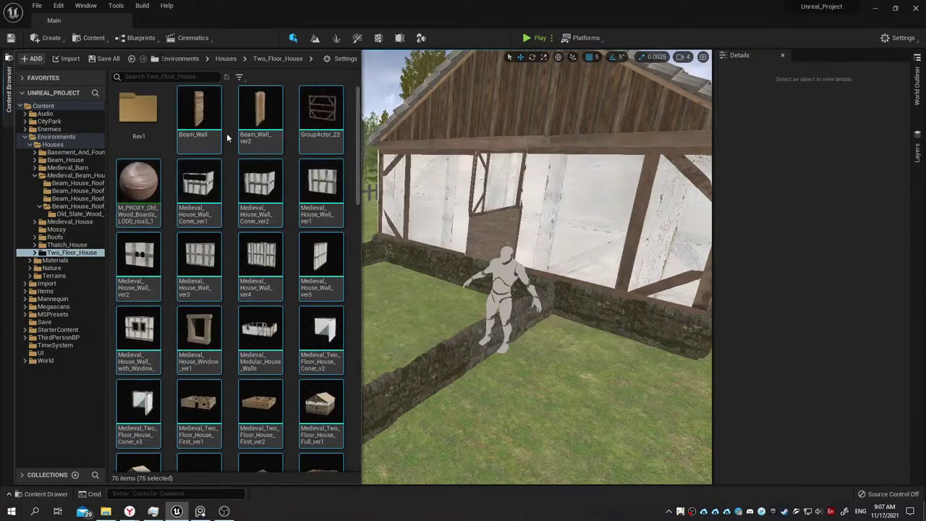
pyautogui.press('Delete')
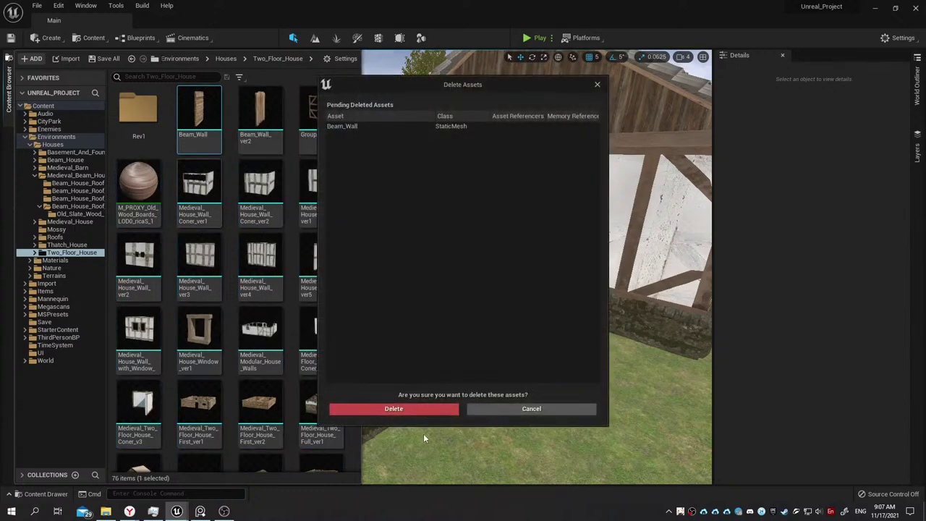
pyautogui.click(498, 411)
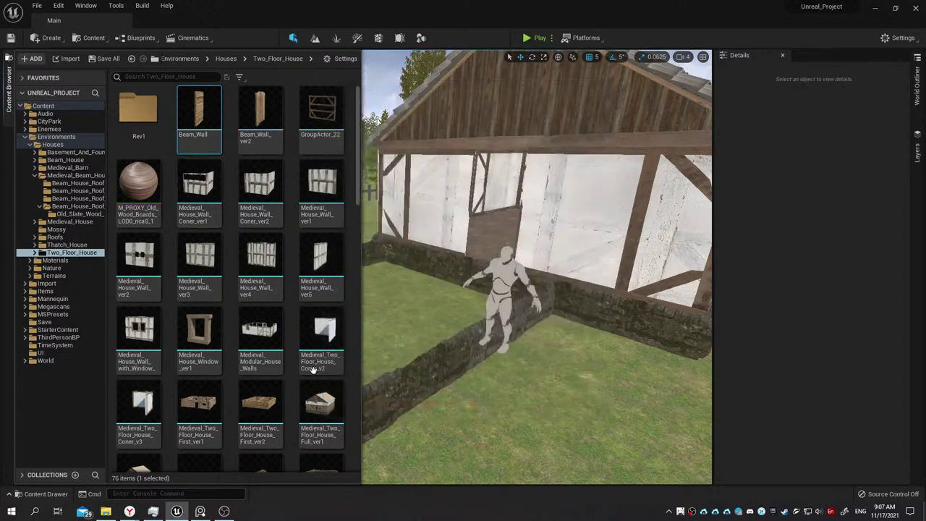
pyautogui.press('Delete')
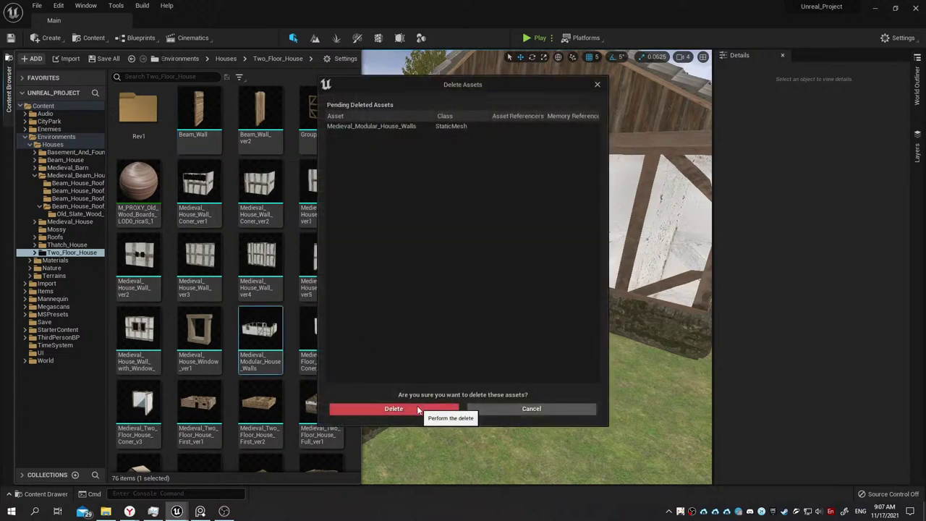
pyautogui.click(498, 411)
pyautogui.click(217, 406)
pyautogui.press('Delete')
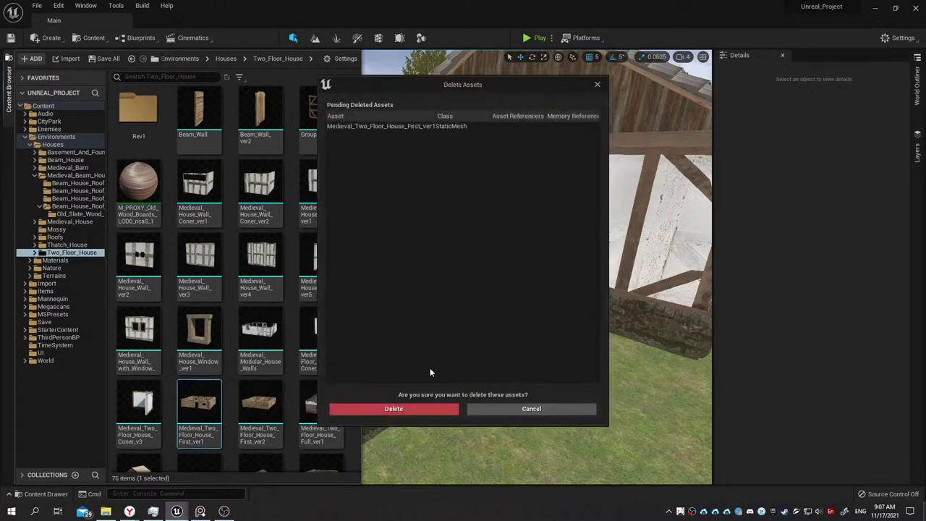
pyautogui.click(512, 409)
# Check deletion references for Two_Floor_House_Second_ver1, Full_ver2 and Coner_v2, cancelling each prompt.
pyautogui.scroll(-1, 321, 366)
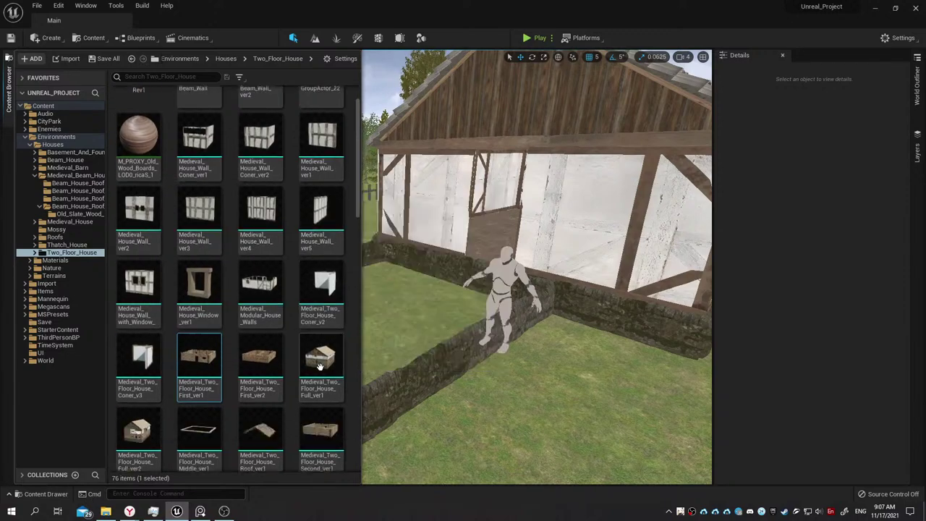
pyautogui.scroll(-1, 321, 366)
pyautogui.click(320, 365)
pyautogui.press('Delete')
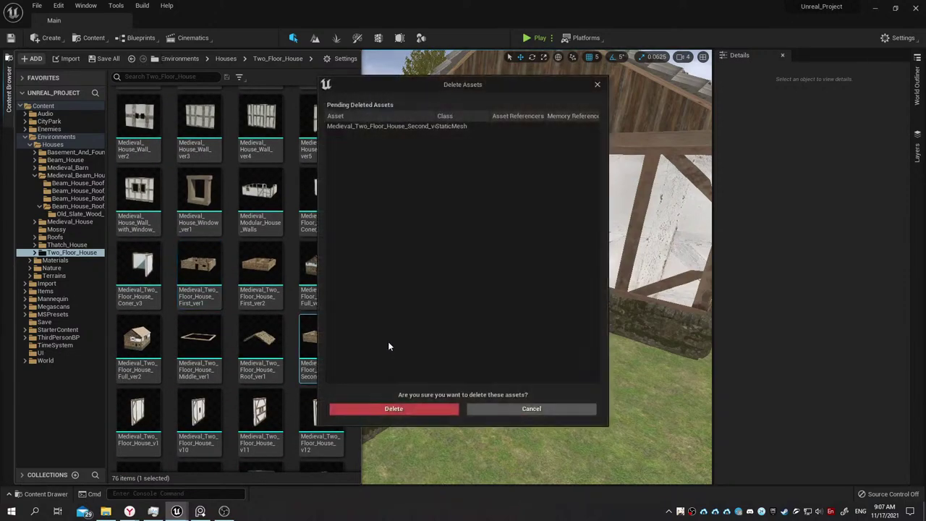
pyautogui.click(484, 410)
pyautogui.scroll(-1, 175, 343)
pyautogui.click(141, 278)
pyautogui.press('Delete')
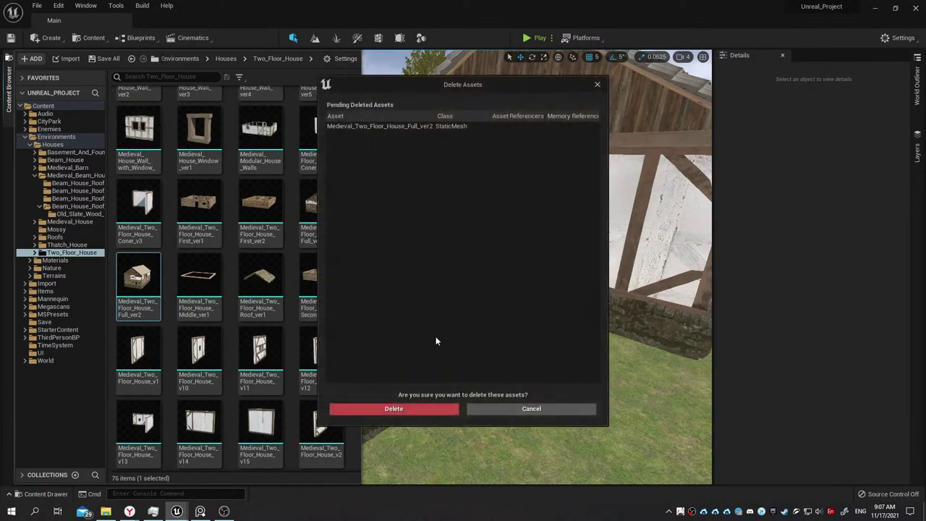
pyautogui.click(491, 410)
pyautogui.scroll(-3, 206, 319)
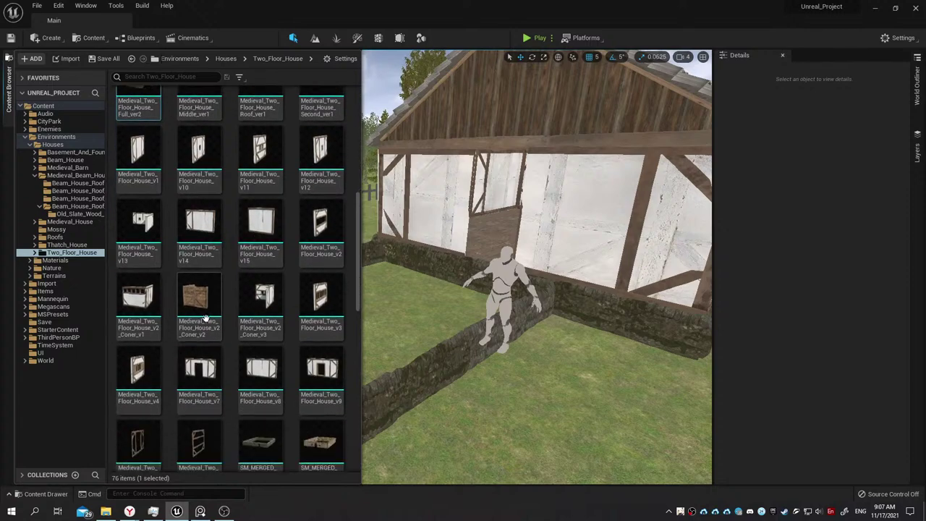
pyautogui.click(205, 319)
pyautogui.press('Delete')
pyautogui.click(494, 410)
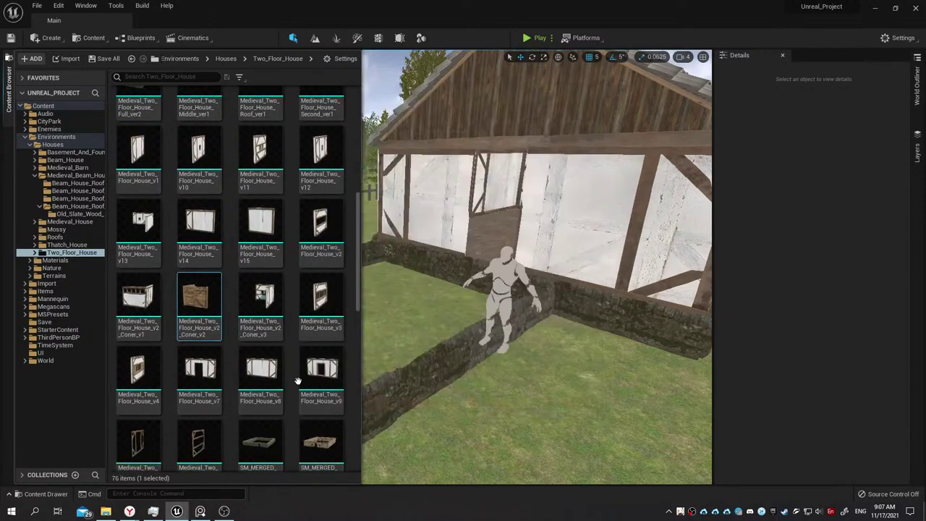
# Check deletion references for all 15 assets from Beam_Wall through Coner_v2, then cancel.
pyautogui.scroll(1, 288, 355)
pyautogui.scroll(1, 289, 356)
pyautogui.scroll(1, 289, 355)
pyautogui.scroll(2, 289, 355)
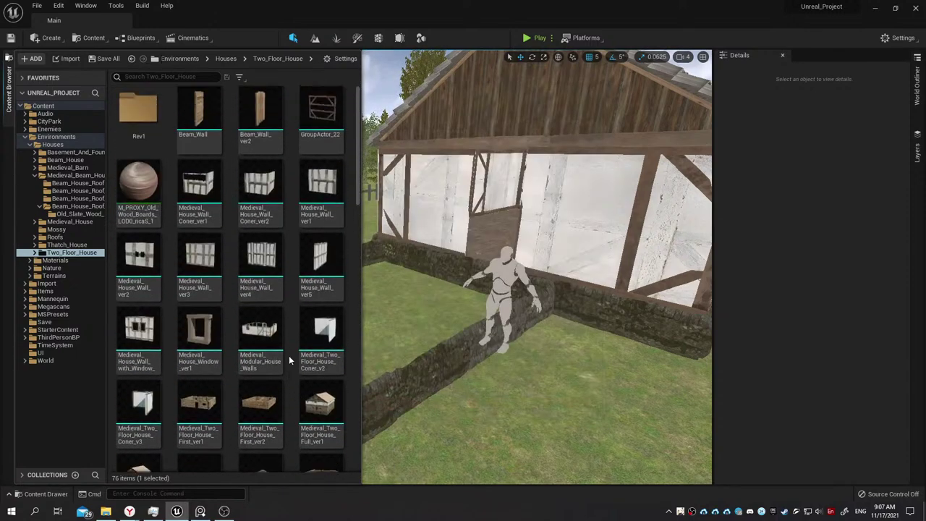
pyautogui.keyDown('shift'); pyautogui.click(325, 340); pyautogui.keyUp('shift')
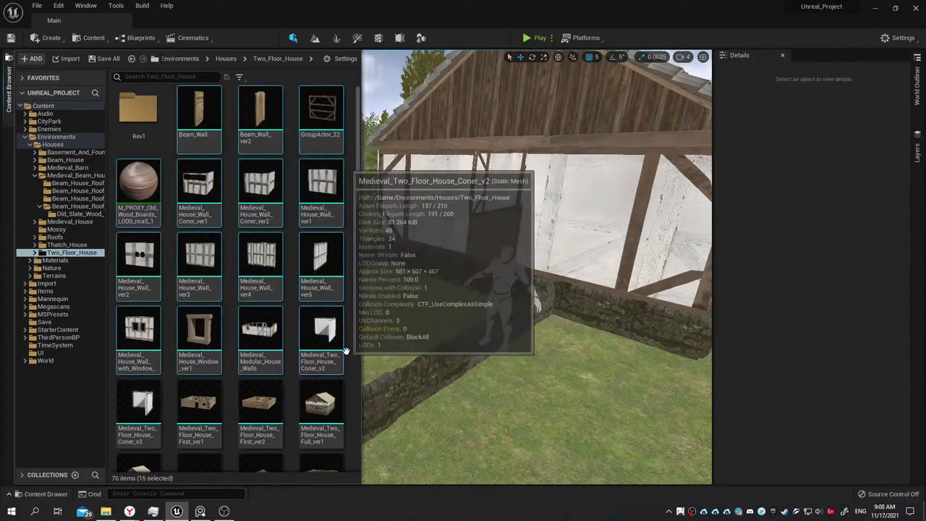
pyautogui.press('Delete')
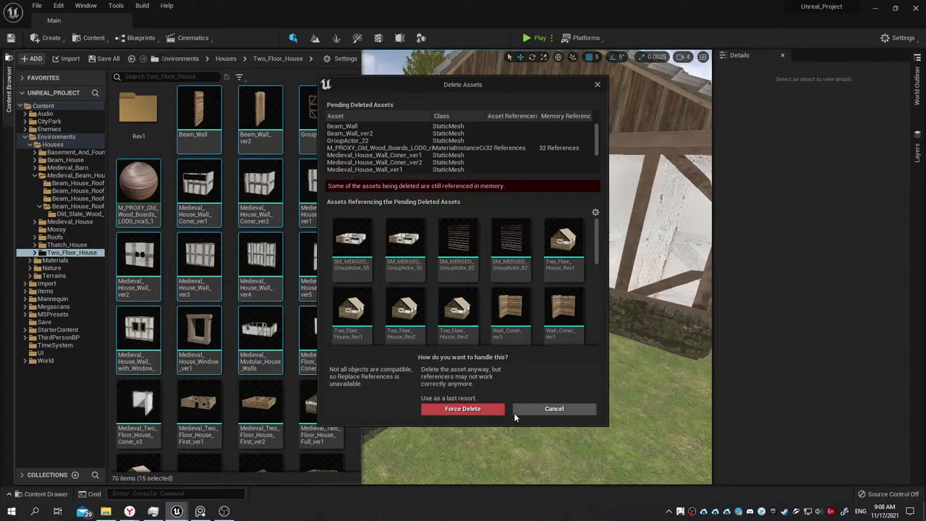
pyautogui.click(555, 409)
# Check GroupActor_22 and Beam_Wall_ver2 for deletion, then request deletion of the M_PROXY wood boards material.
pyautogui.click(317, 127)
pyautogui.press('Delete')
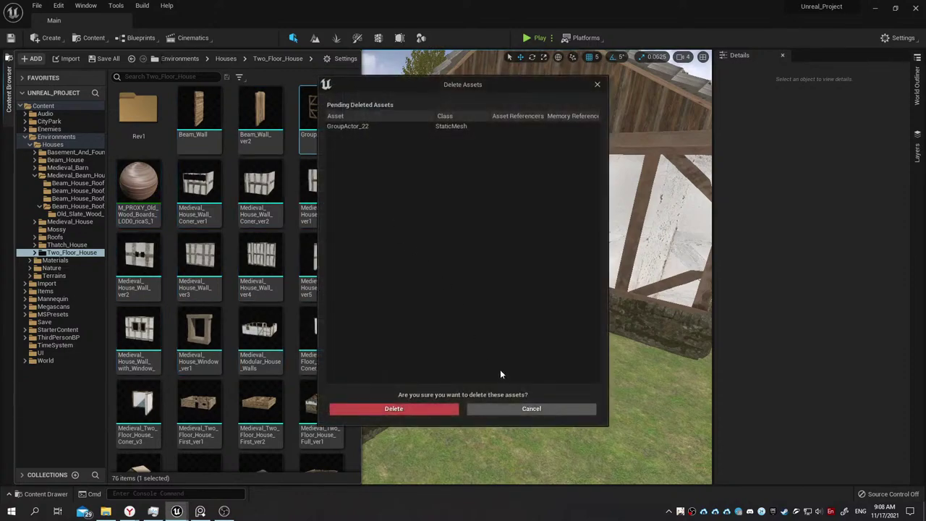
pyautogui.click(500, 407)
pyautogui.click(259, 110)
pyautogui.press('Delete')
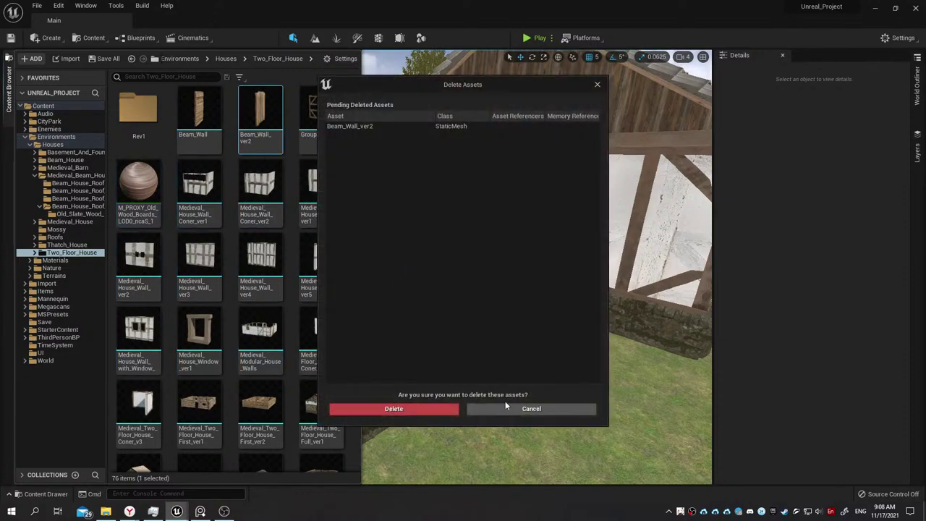
pyautogui.click(505, 407)
pyautogui.click(156, 207)
pyautogui.press('Delete')
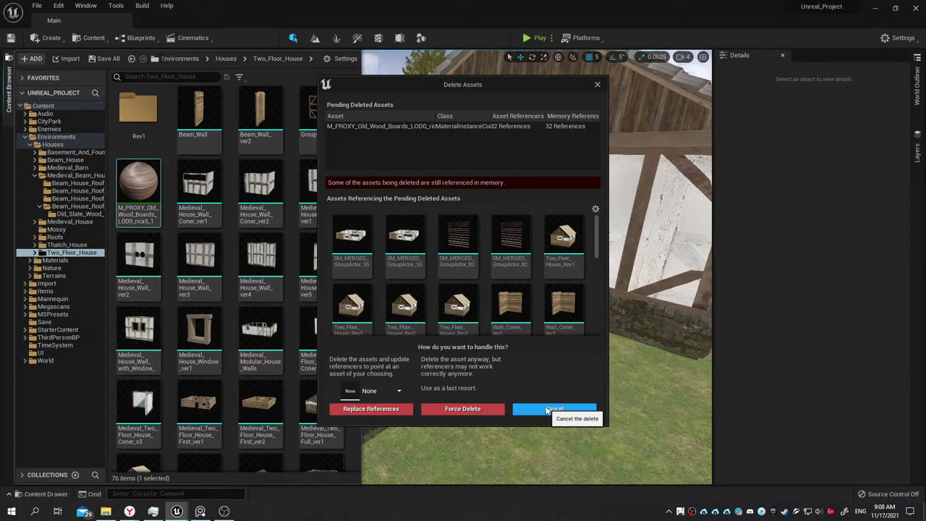
# Search 'm_pro', pick M_PROXY_Old_Wood_Boards_LOD0_ricaS_1 as the replacement, then cancel the deletion.
pyautogui.scroll(-5, 532, 256)
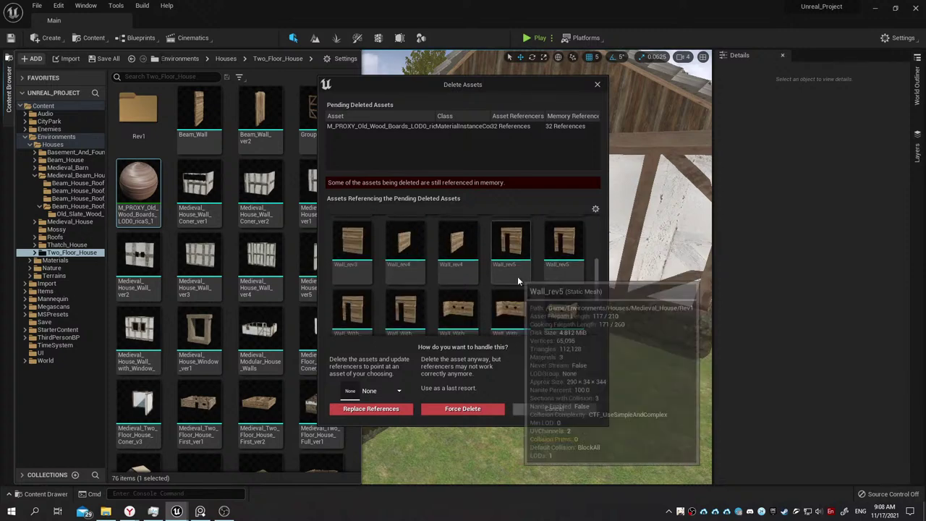
pyautogui.scroll(-1, 514, 297)
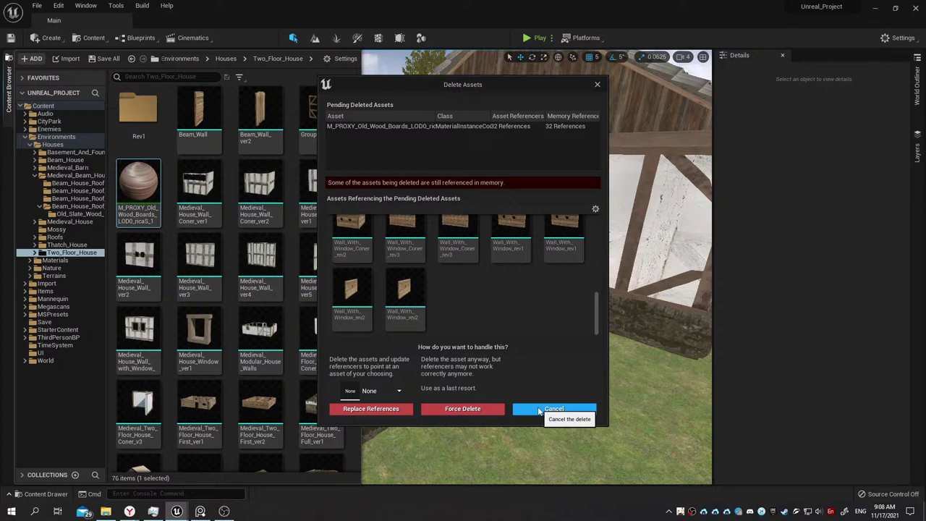
pyautogui.click(403, 393)
pyautogui.click(402, 394)
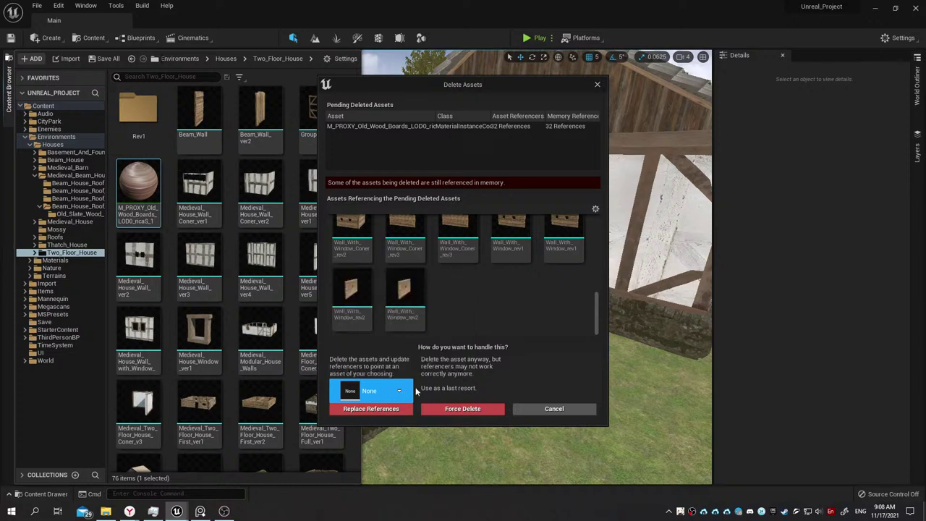
pyautogui.moveTo(593, 317); pyautogui.dragTo(593, 230)
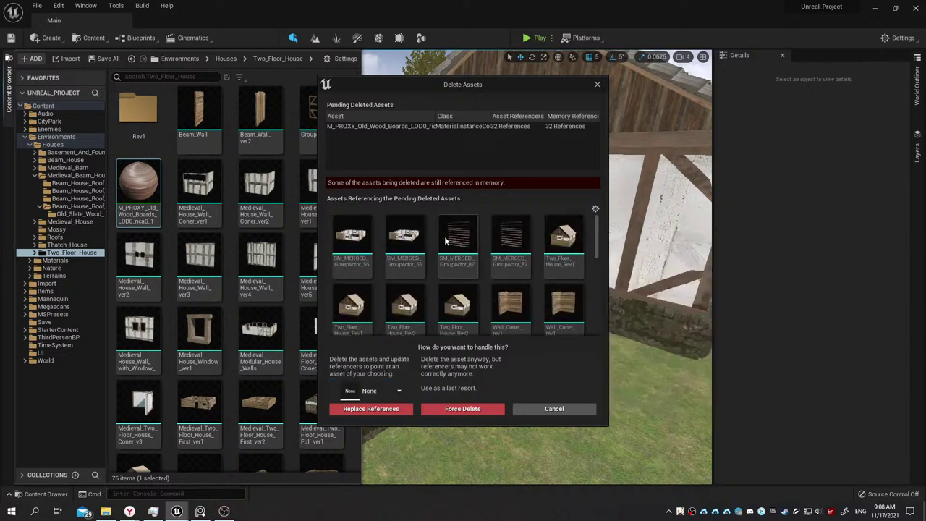
pyautogui.click(393, 392)
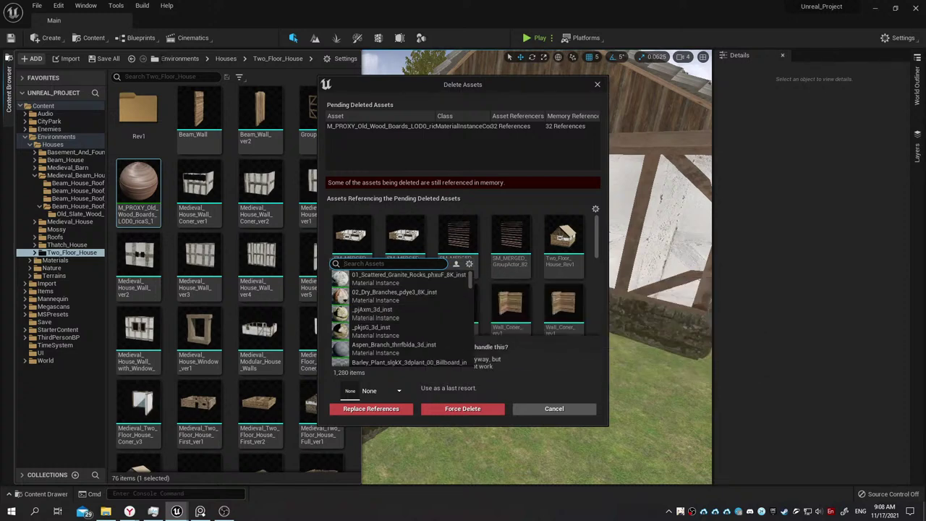
pyautogui.write('m')
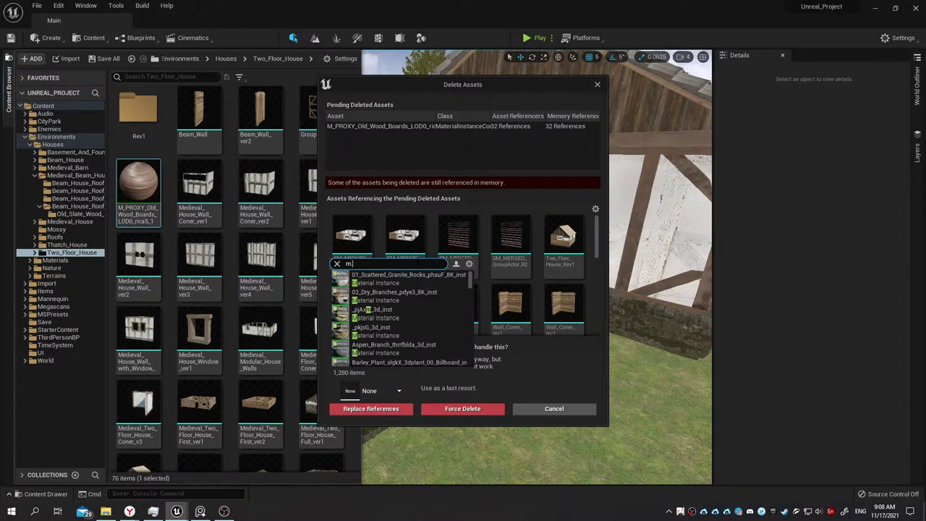
pyautogui.write('.')
pyautogui.press('BackSpace')
pyautogui.write('_')
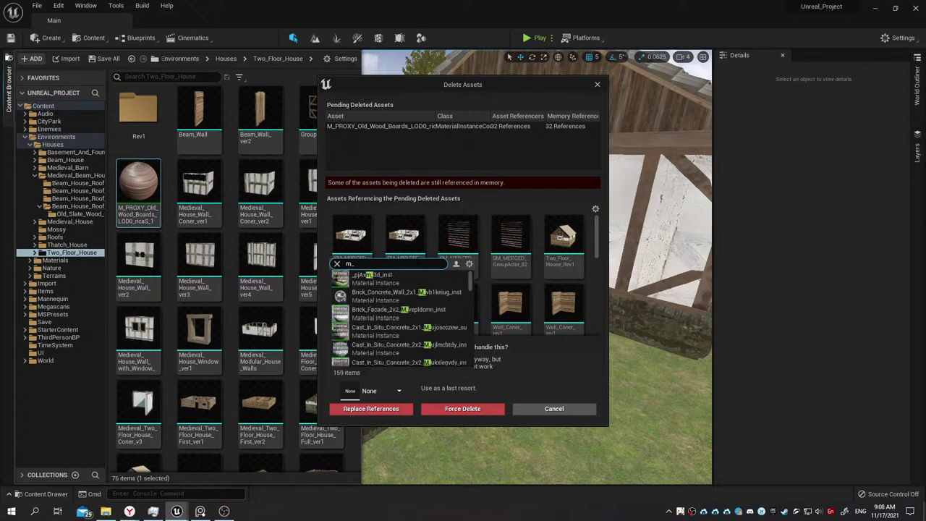
pyautogui.write('prox')
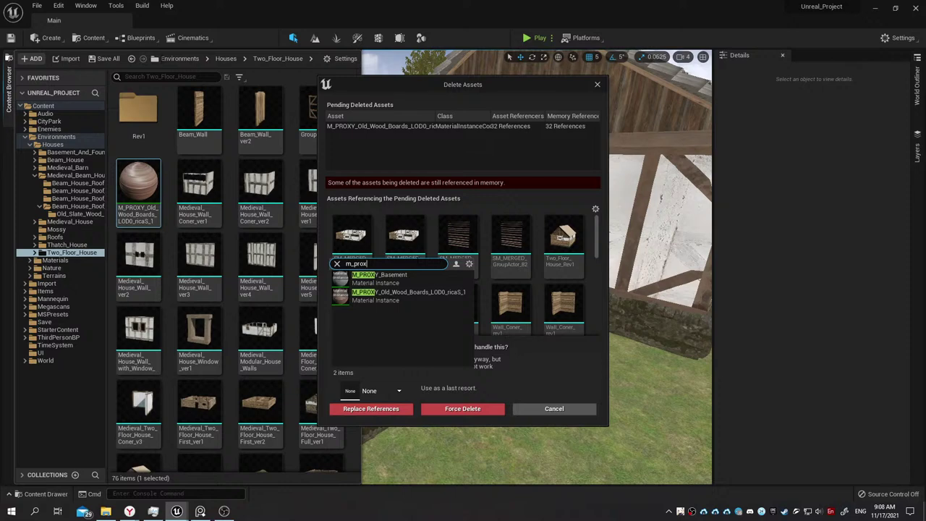
pyautogui.click(411, 295)
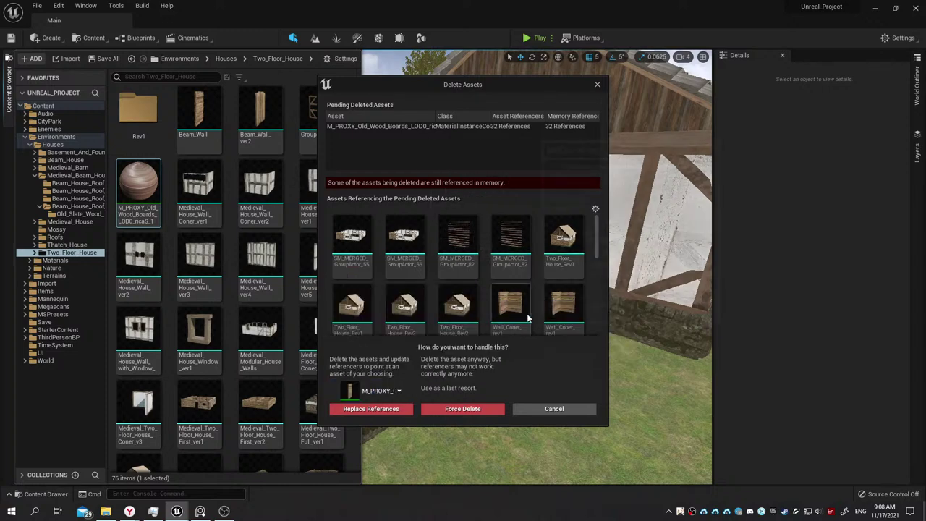
pyautogui.scroll(-2, 478, 268)
pyautogui.scroll(2, 482, 271)
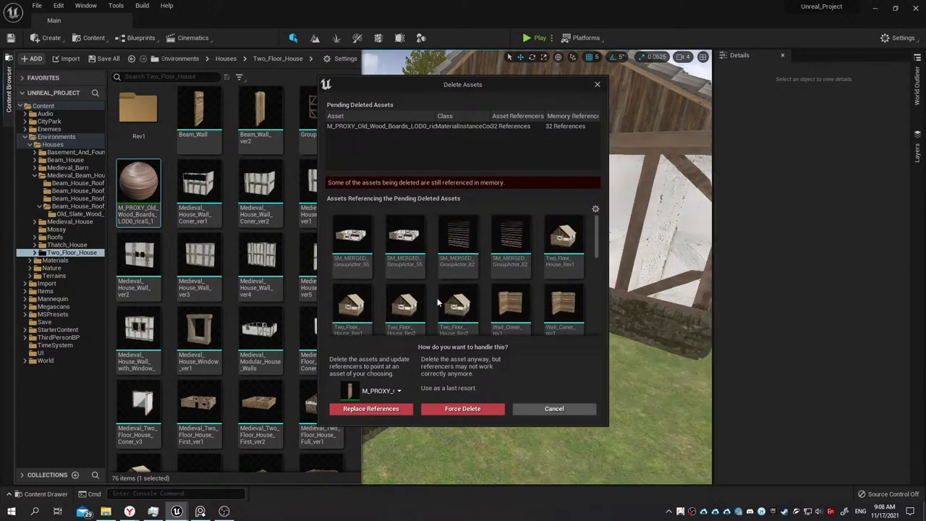
pyautogui.click(549, 409)
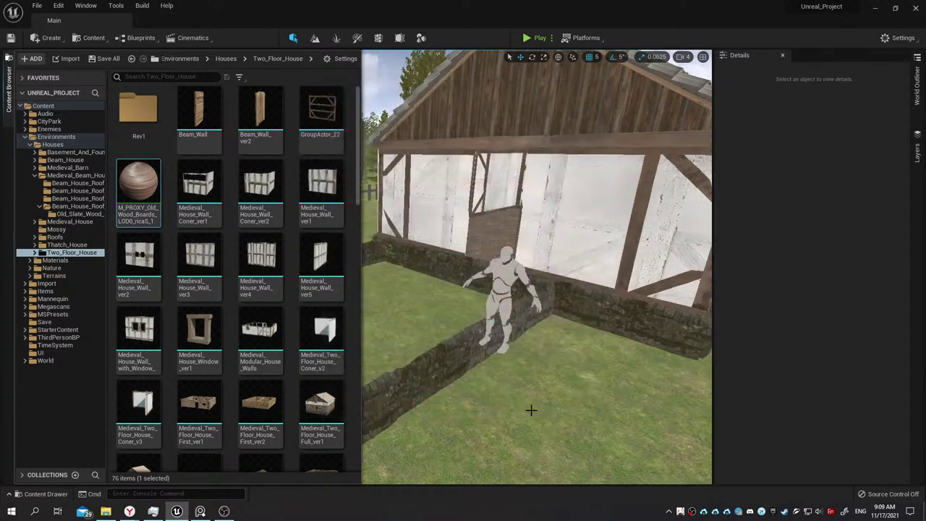
# Close the editor, open Documents > Unreal Projects > Unreal_Project 5.0 in File Explorer, then minimize it.
pyautogui.click(916, 8)
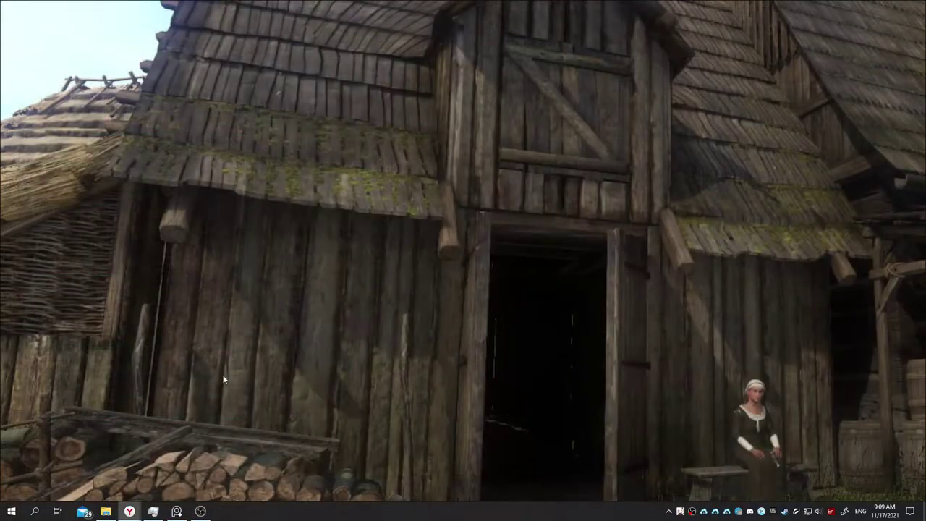
pyautogui.click(109, 511)
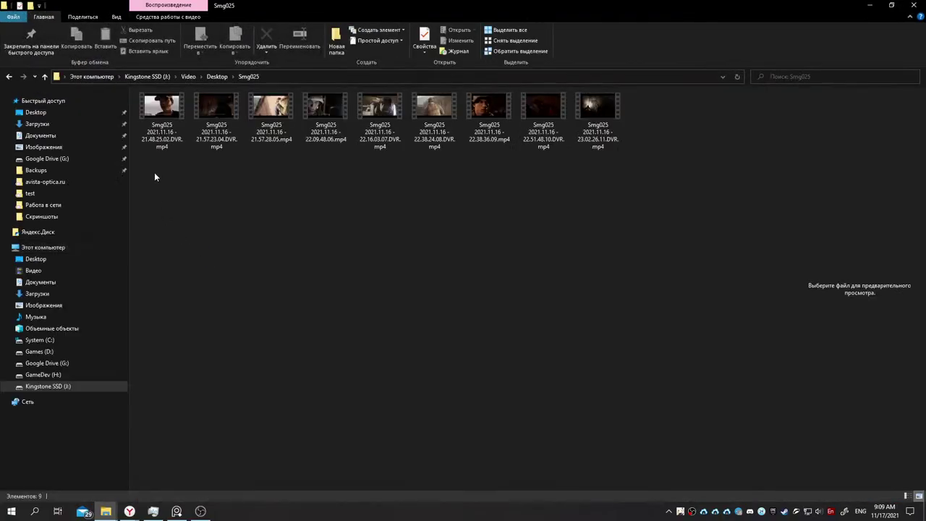
pyautogui.click(56, 289)
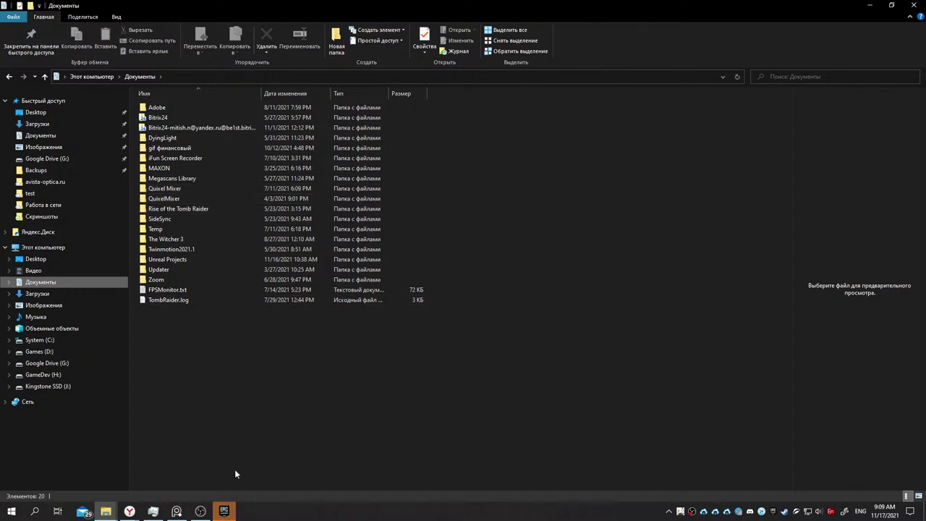
pyautogui.doubleClick(166, 262)
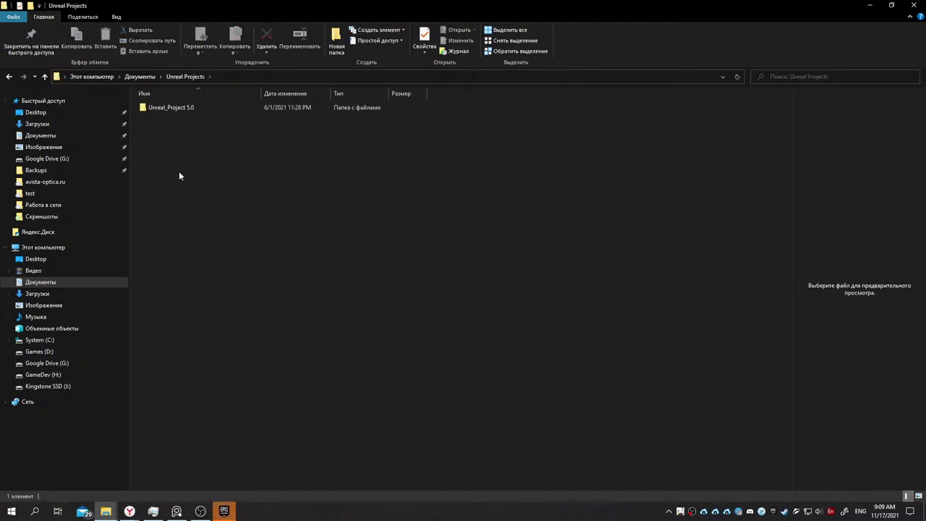
pyautogui.doubleClick(169, 107)
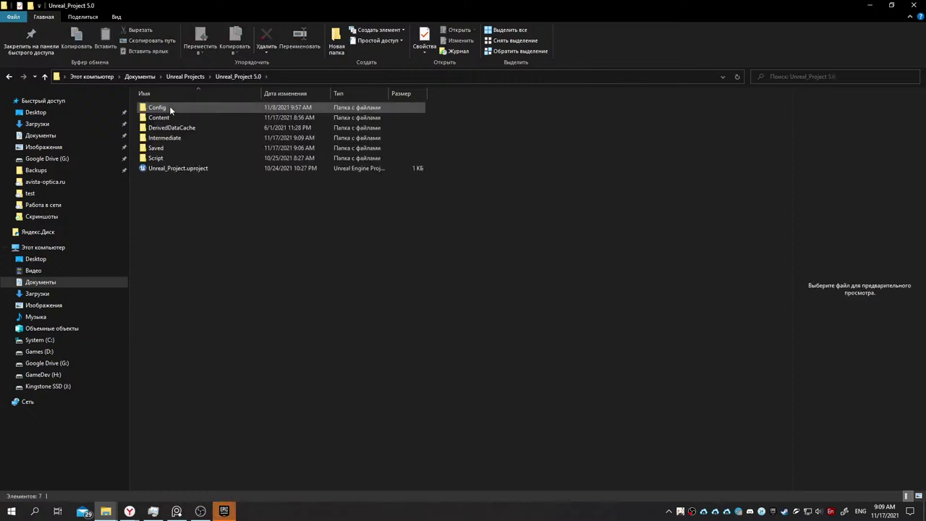
pyautogui.click(870, 7)
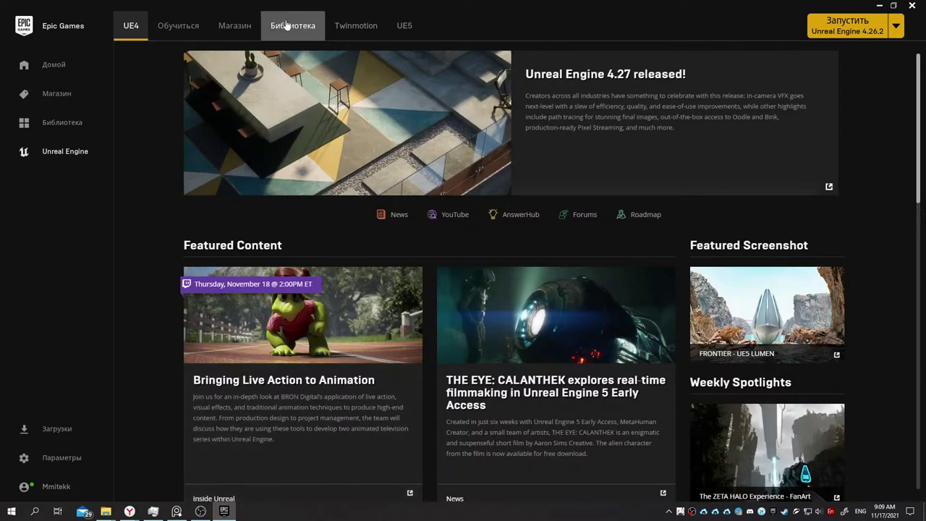
# Launch the Unreal_Project 5.0 project from the launcher's Library, under My Projects.
pyautogui.click(287, 25)
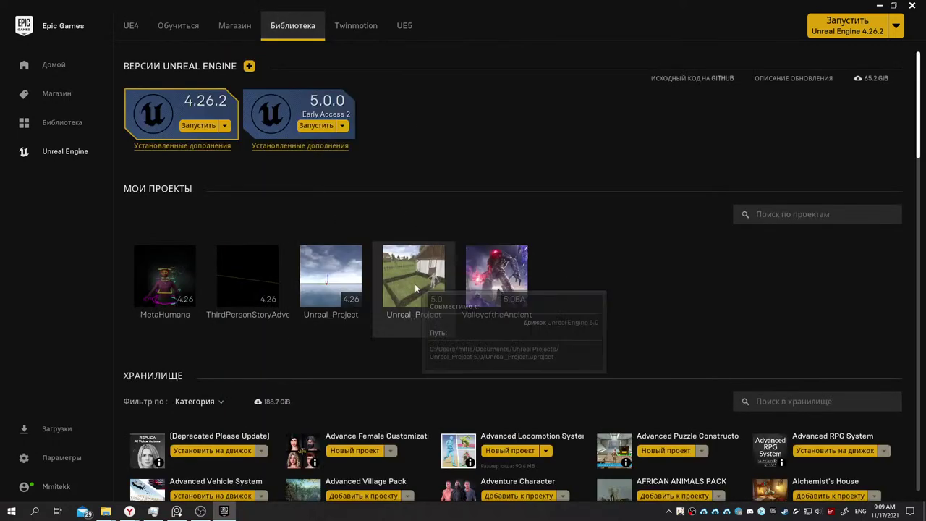
pyautogui.click(416, 288)
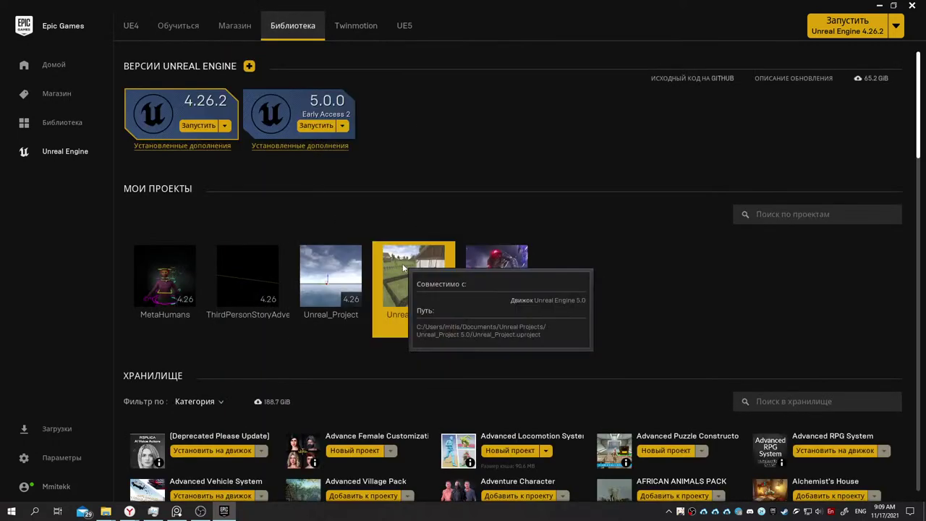
pyautogui.doubleClick(402, 284)
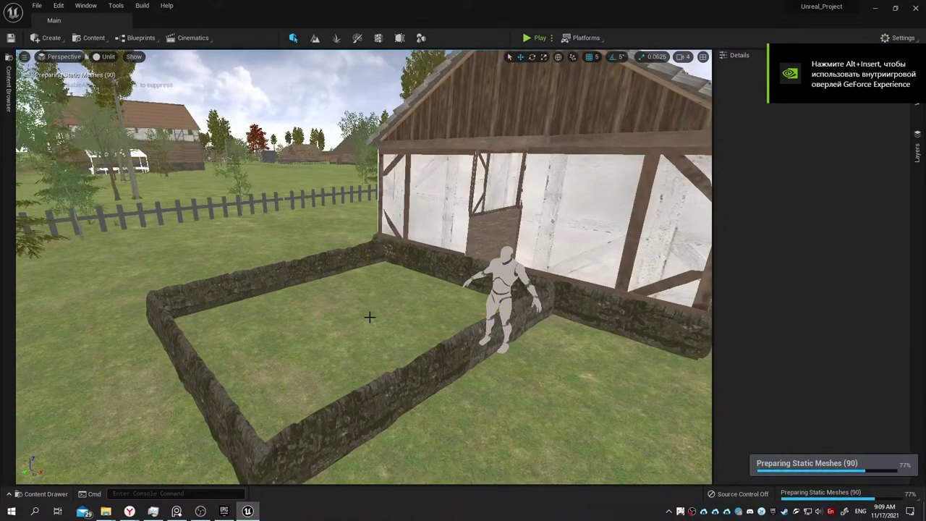
# Browse the Content Drawer to Environments > Houses > Medieval_House.
pyautogui.moveTo(369, 317); pyautogui.dragTo(29, 341, button='right')
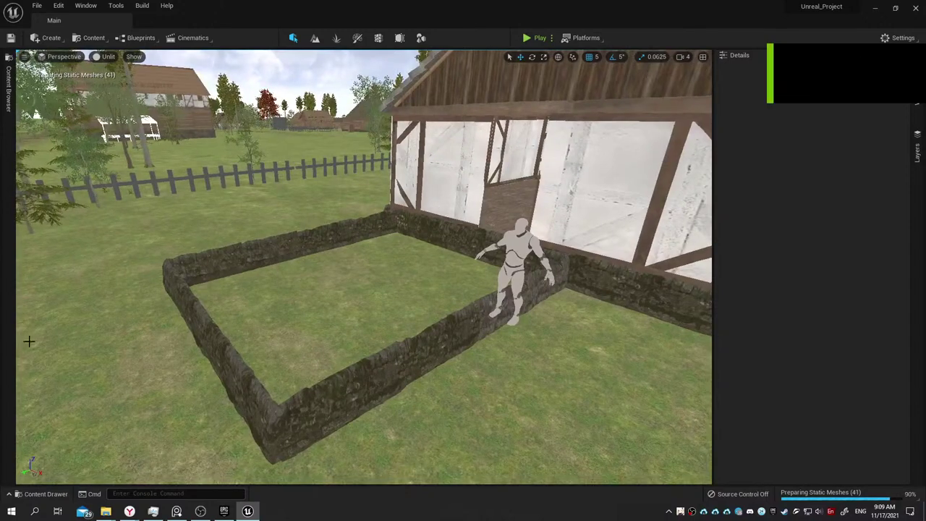
pyautogui.hotkey('ctrl', 'space')
pyautogui.moveTo(72, 182); pyautogui.dragTo(107, 190)
pyautogui.doubleClick(57, 137)
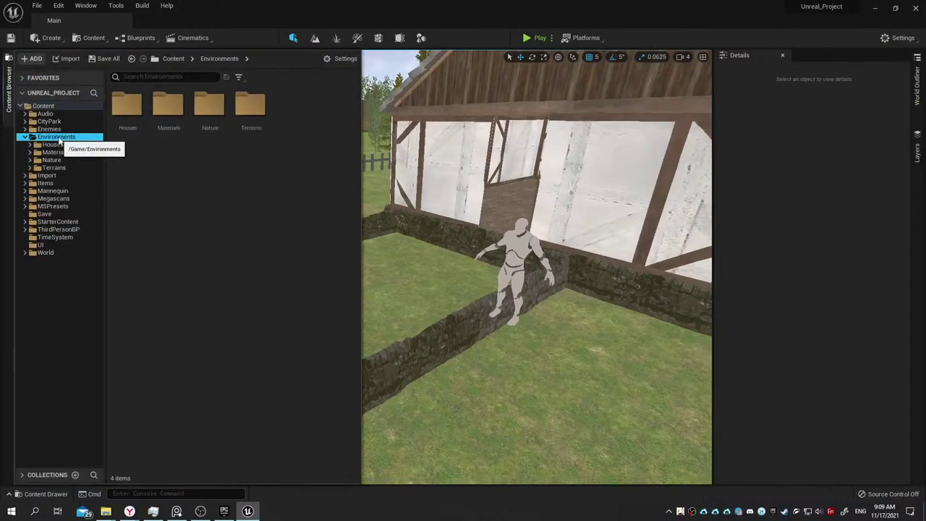
pyautogui.doubleClick(67, 144)
pyautogui.click(253, 123)
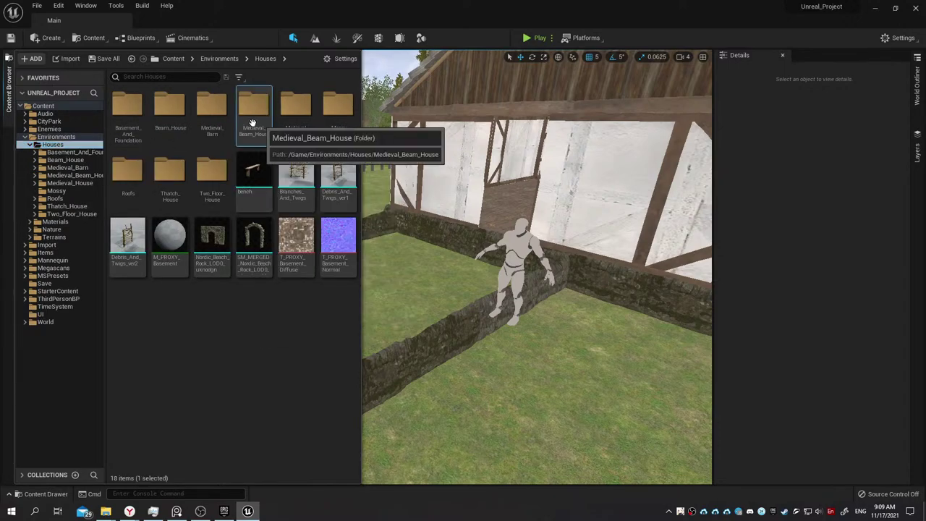
pyautogui.doubleClick(253, 123)
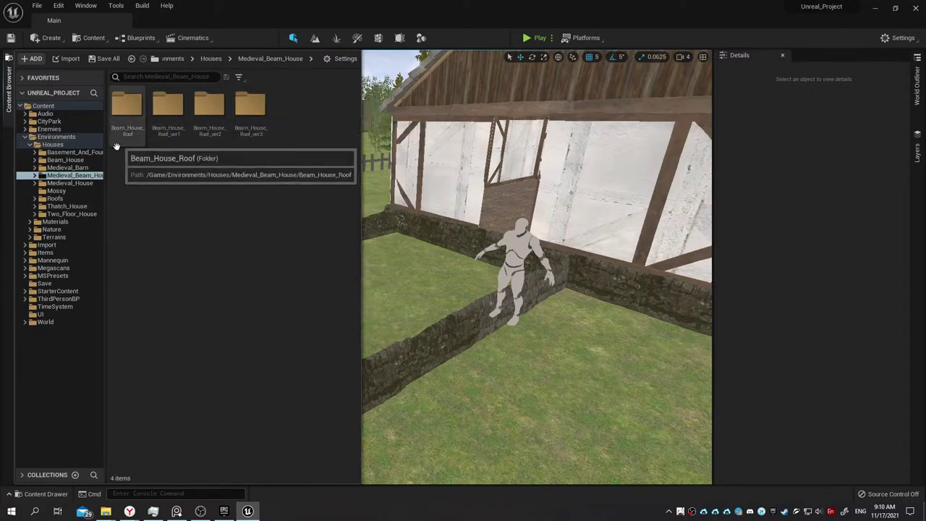
pyautogui.click(72, 183)
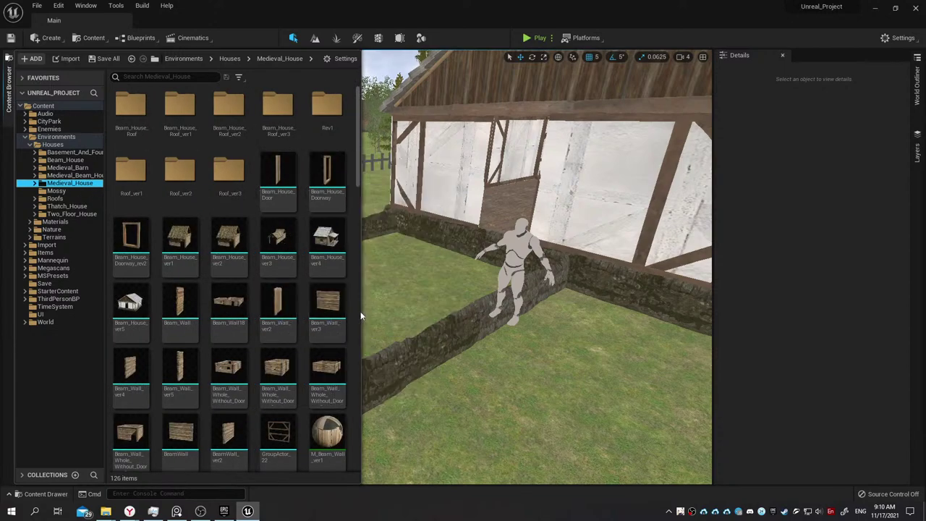
# Preview the Beam_Wall_ver2 mesh, then close it and return to the asset browser.
pyautogui.moveTo(361, 314); pyautogui.dragTo(367, 313)
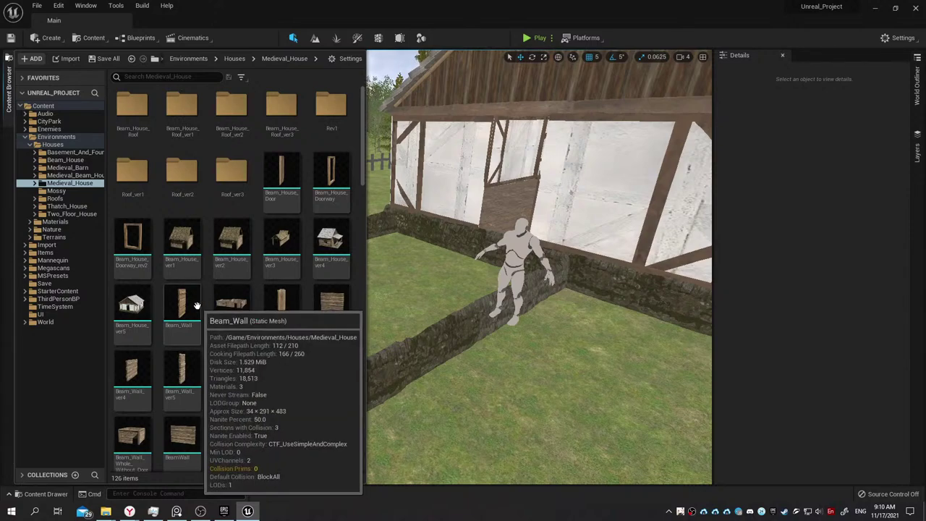
pyautogui.click(289, 311)
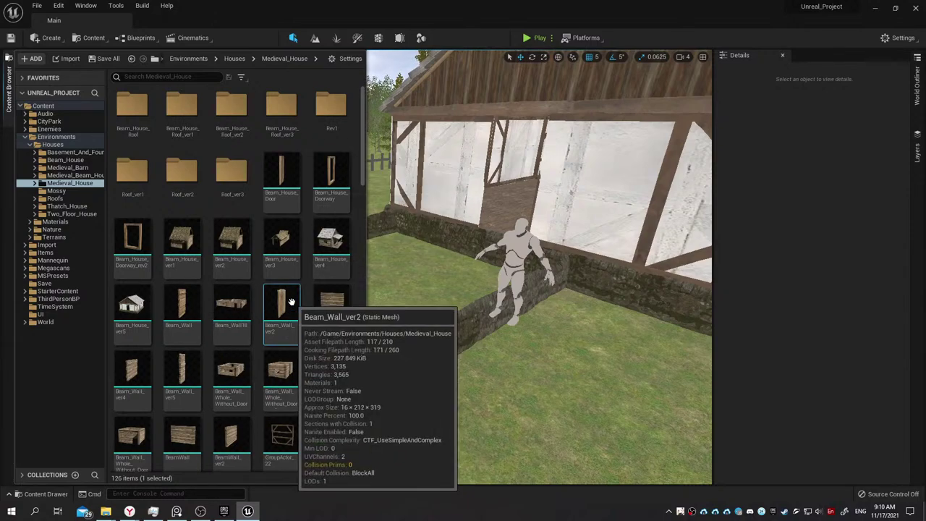
pyautogui.doubleClick(291, 305)
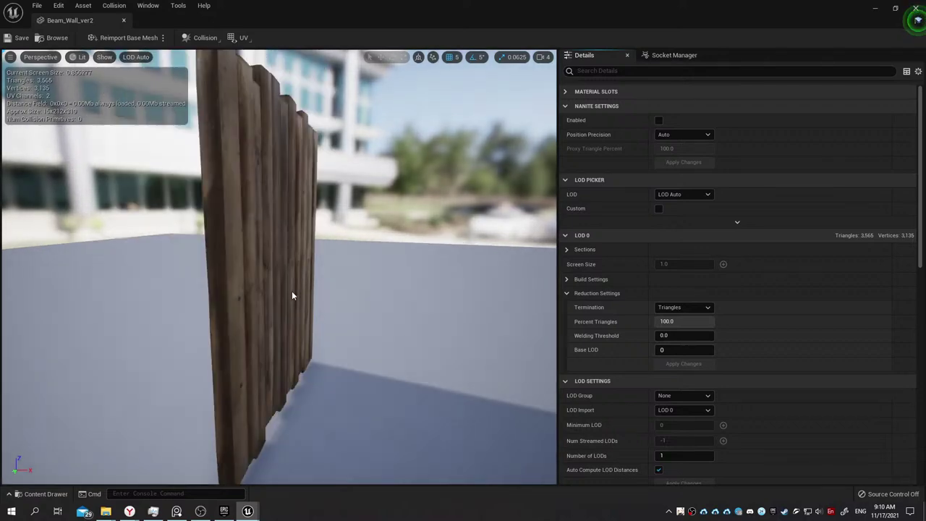
pyautogui.click(124, 20)
pyautogui.click(9, 87)
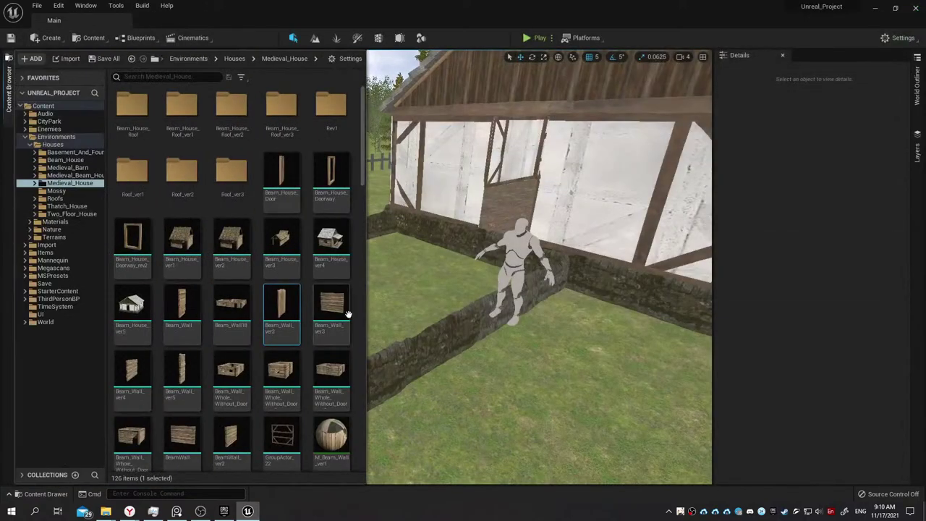
# Scroll to the Wooden_Beam_Balcony meshes and preview Wooden_Beam_Balcony_Wall_ver3, then close it.
pyautogui.scroll(-2, 282, 369)
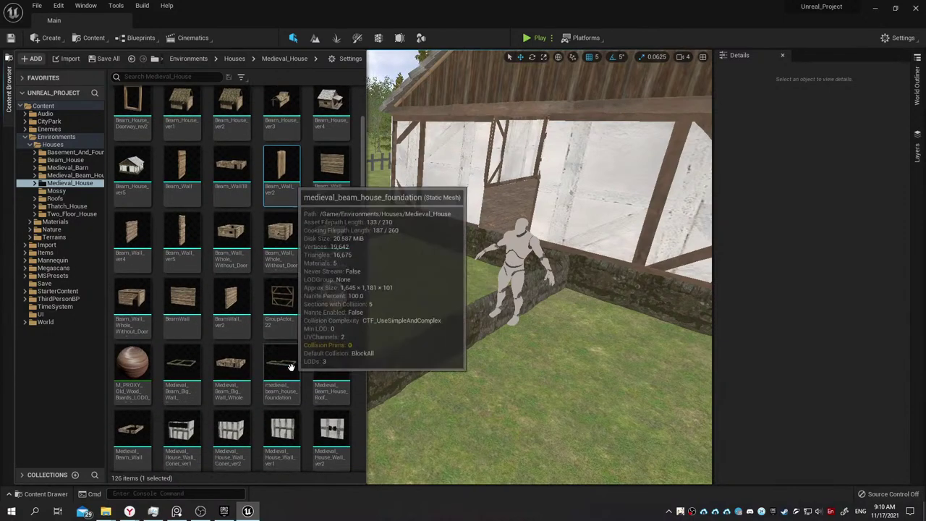
pyautogui.scroll(-5, 289, 366)
pyautogui.scroll(-6, 290, 370)
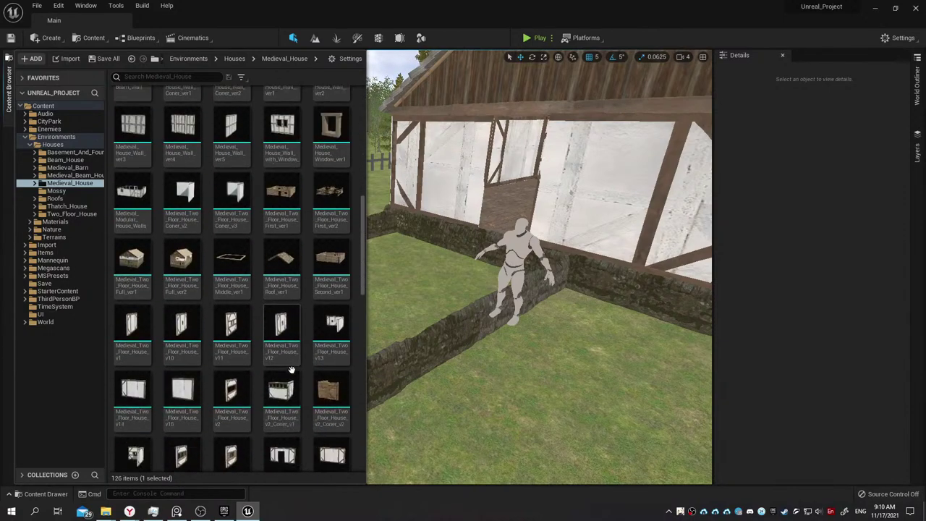
pyautogui.scroll(-2, 290, 370)
pyautogui.scroll(-3, 291, 369)
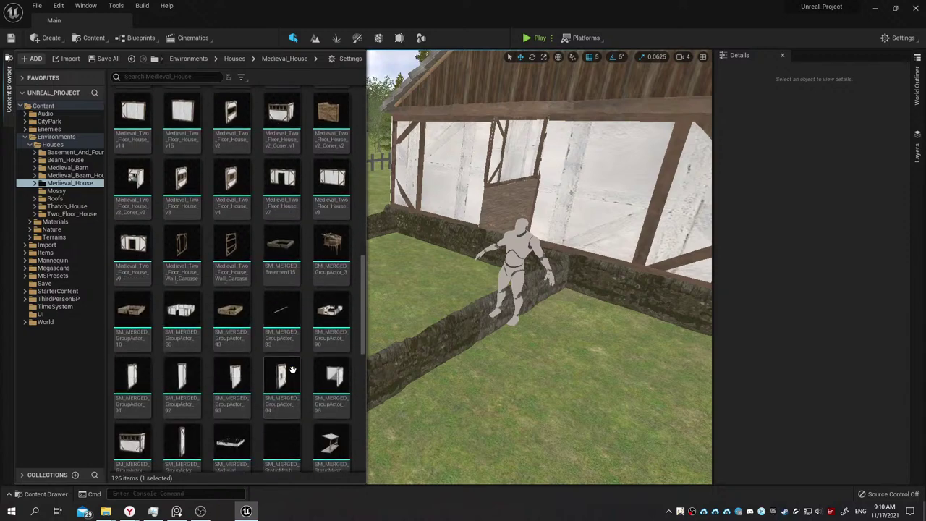
pyautogui.scroll(-3, 291, 370)
pyautogui.scroll(-2, 291, 370)
pyautogui.scroll(-2, 290, 370)
pyautogui.scroll(-3, 292, 369)
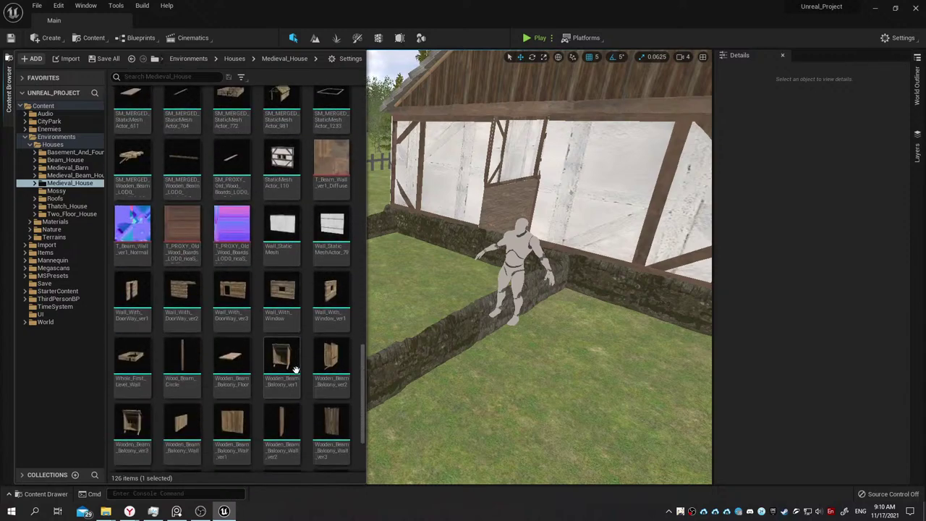
pyautogui.scroll(-1, 293, 370)
pyautogui.scroll(-2, 296, 370)
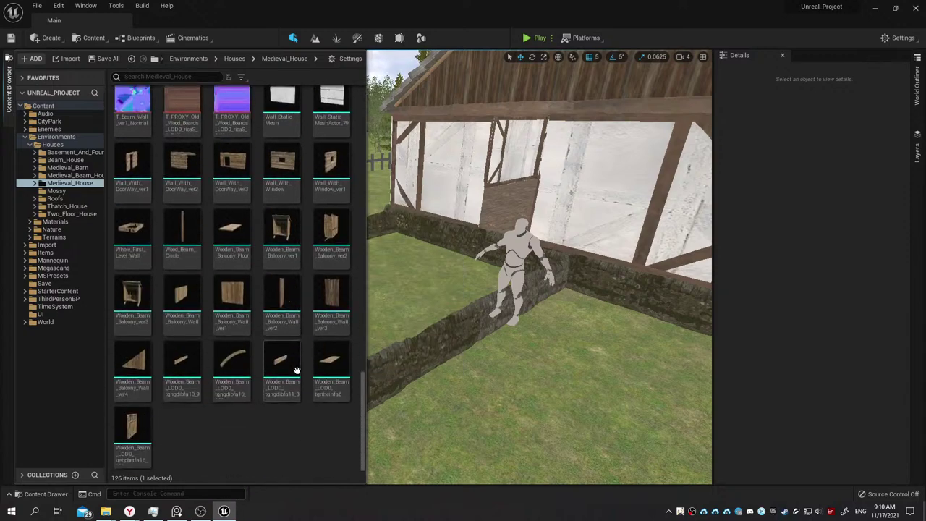
pyautogui.doubleClick(339, 290)
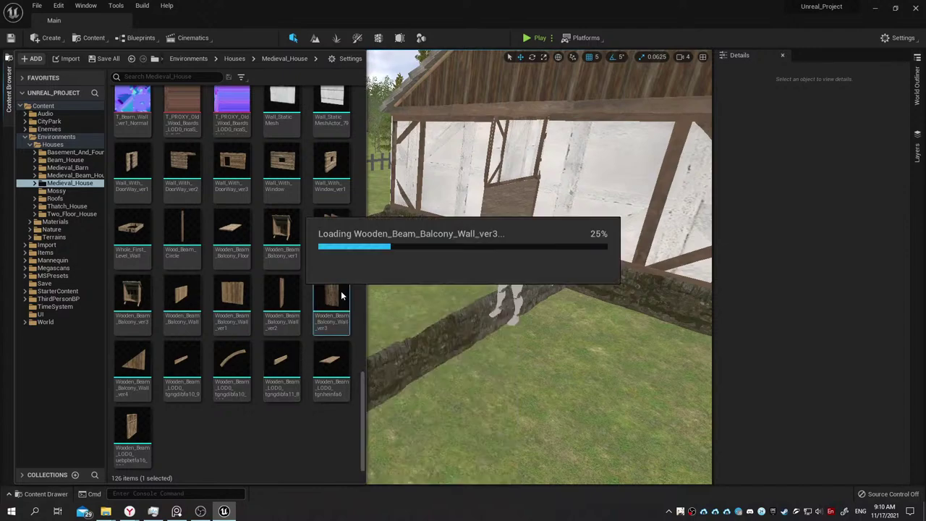
pyautogui.scroll(5, 324, 269)
pyautogui.scroll(-5, 323, 270)
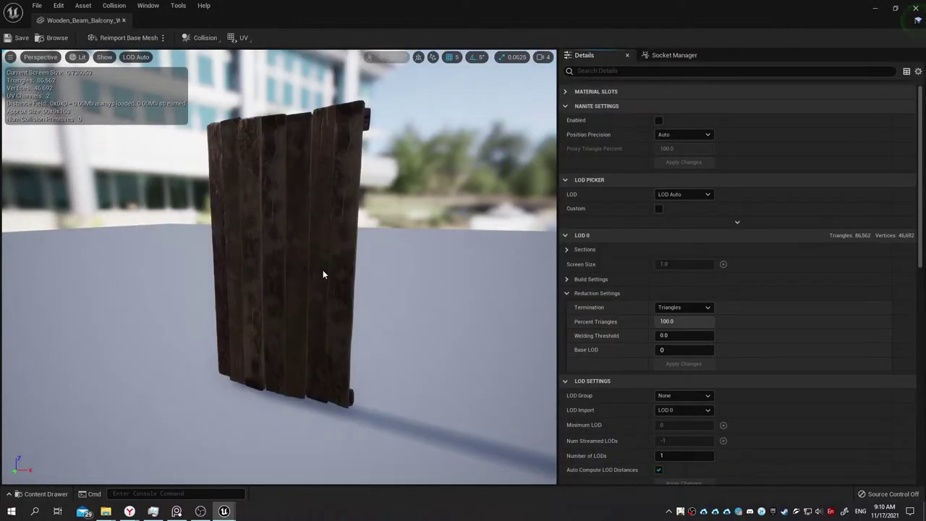
pyautogui.click(916, 8)
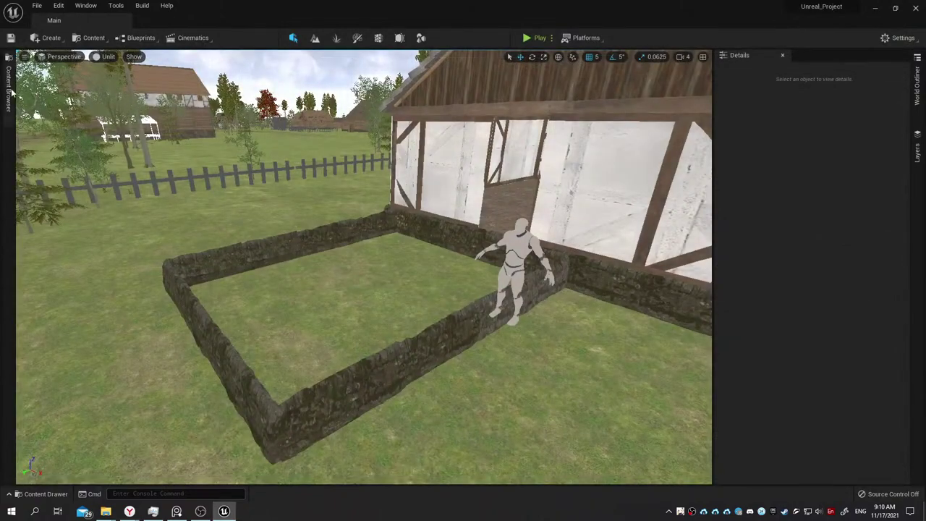
pyautogui.click(9, 87)
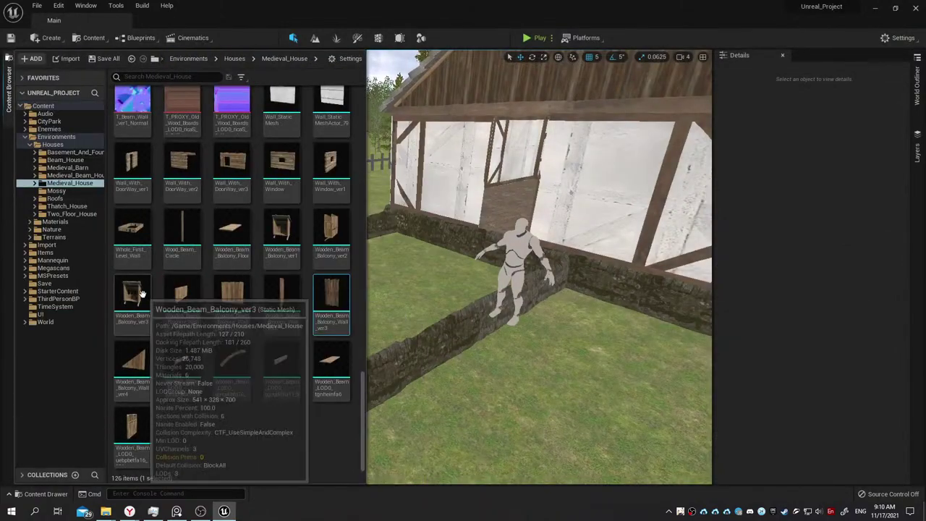
# Open another balcony plank wall mesh and orbit to view its edge.
pyautogui.doubleClick(232, 304)
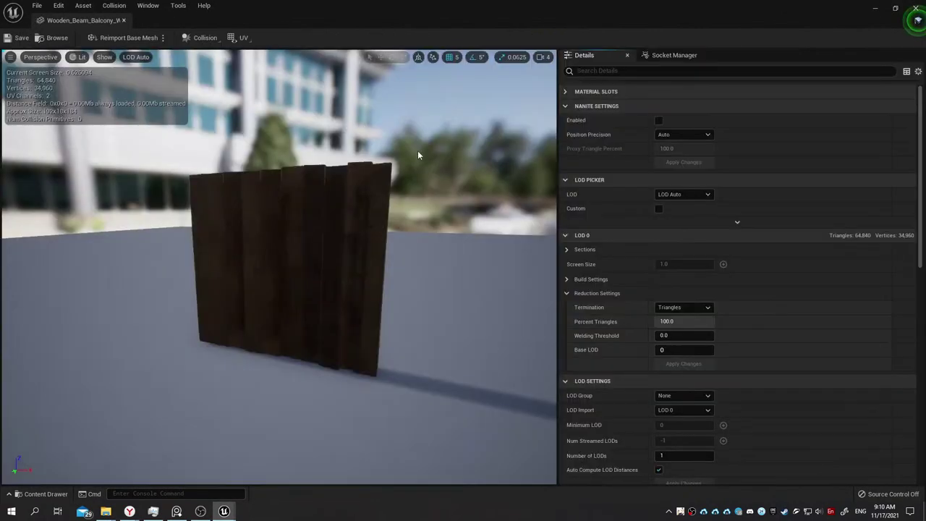
pyautogui.scroll(4, 319, 174)
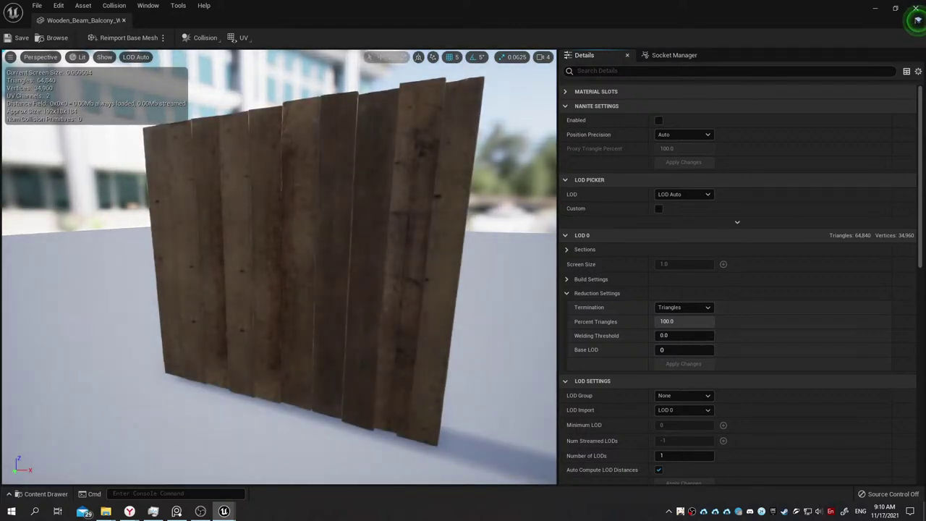
pyautogui.moveTo(351, 207)
pyautogui.mouseDown()
pyautogui.moveTo(463, 210)
pyautogui.moveTo(376, 247)
pyautogui.moveTo(347, 180)
pyautogui.mouseUp()
# Return to the level, fly over the village, and select the eight-plank wooden wall section.
pyautogui.click(123, 20)
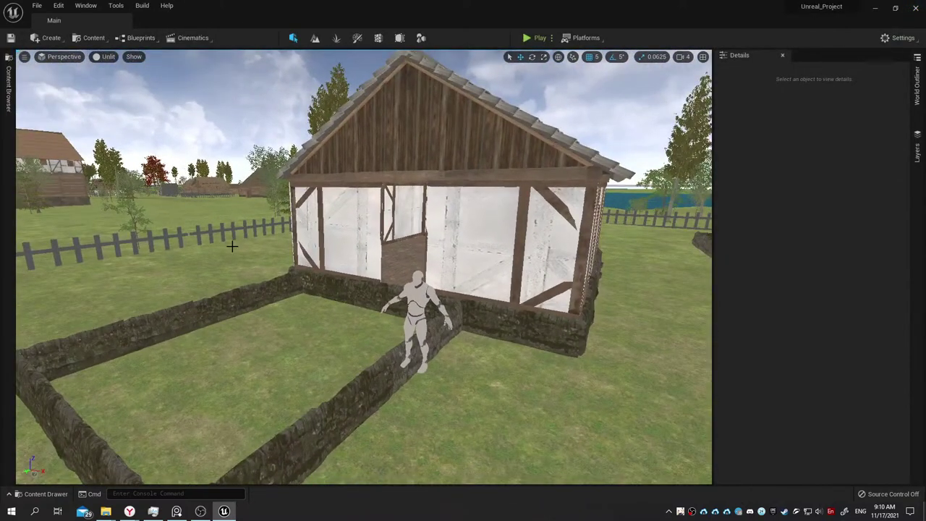
pyautogui.moveTo(232, 247)
pyautogui.mouseDown()
pyautogui.moveTo(232, 304)
pyautogui.moveTo(174, 304)
pyautogui.moveTo(218, 275)
pyautogui.moveTo(217, 217)
pyautogui.moveTo(217, 232)
pyautogui.mouseUp()
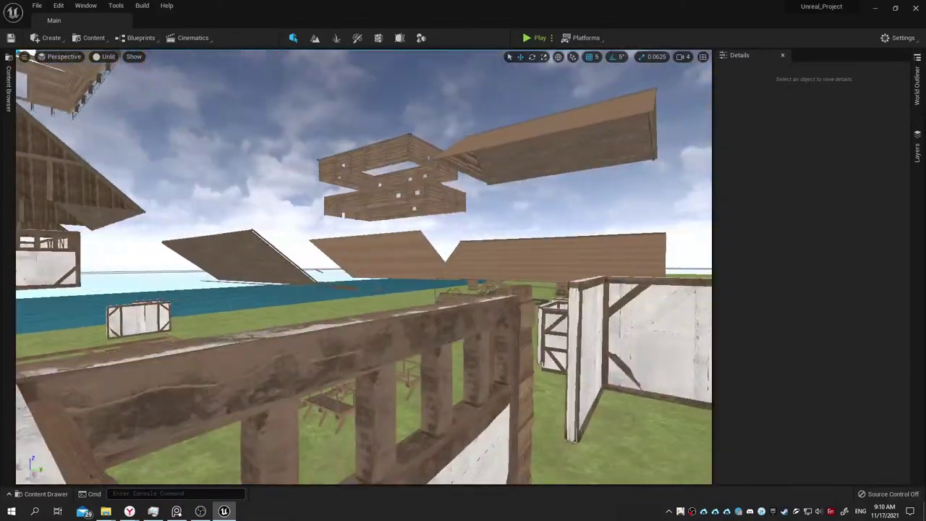
pyautogui.moveTo(217, 232); pyautogui.dragTo(217, 232, button='right')
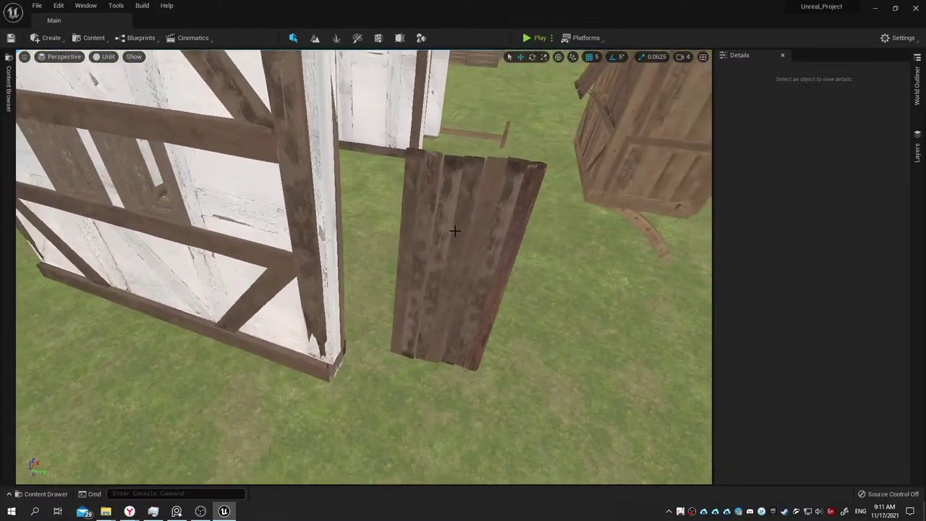
pyautogui.click(454, 231)
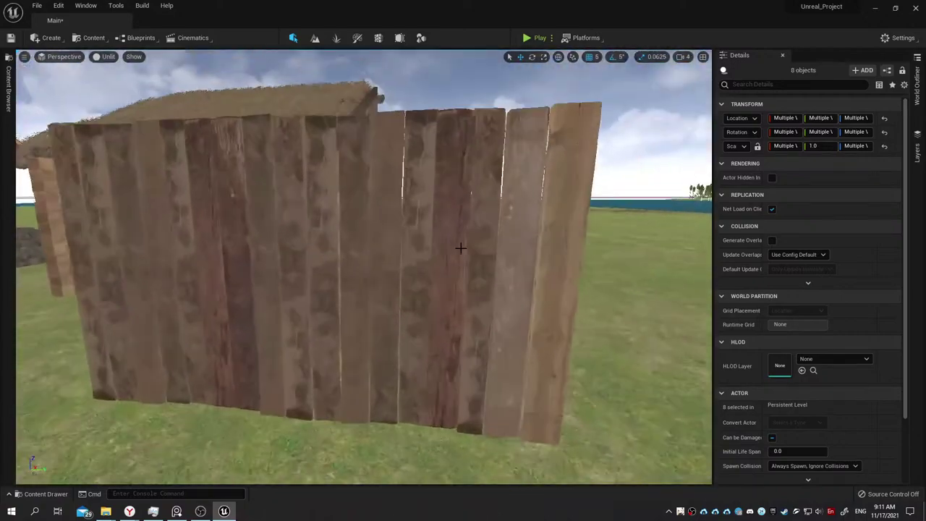
# Select all 18 plank wall pieces, including the fence pieces, so they move together.
pyautogui.hotkey('ctrl', 'z')
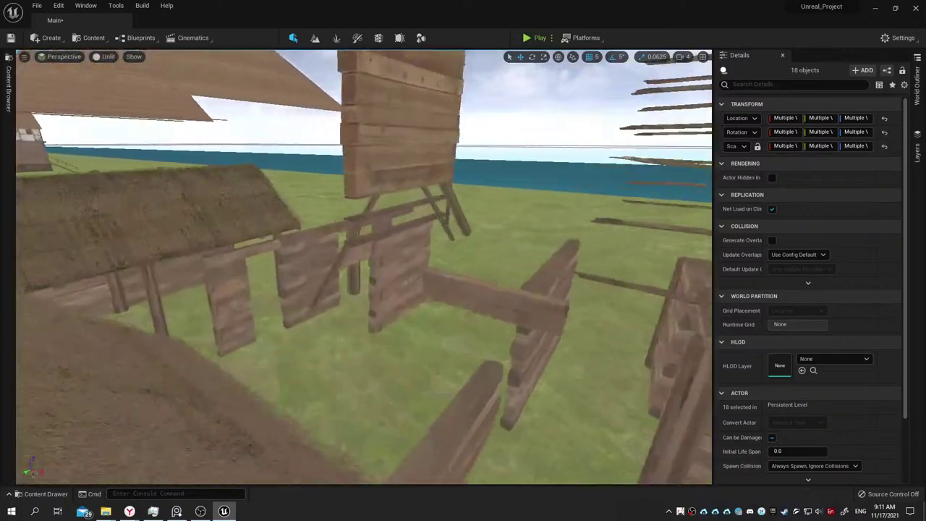
pyautogui.moveTo(362, 267); pyautogui.dragTo(362, 267, button='right')
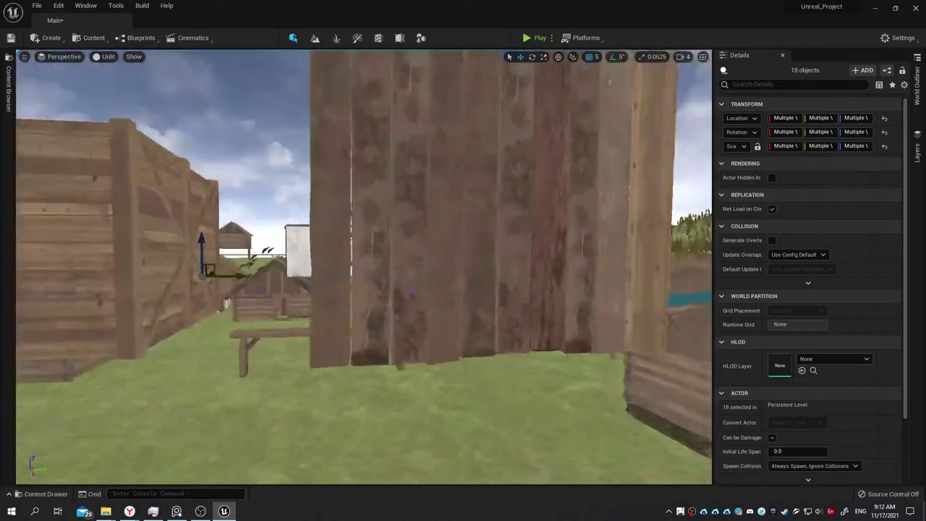
pyautogui.moveTo(461, 242); pyautogui.dragTo(461, 242, button='right')
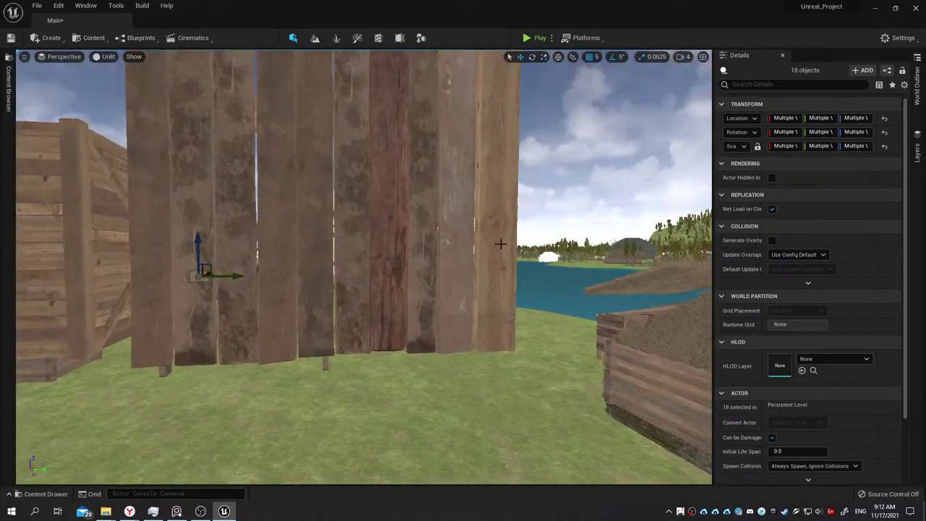
pyautogui.keyDown('ctrl'); pyautogui.click(397, 251); pyautogui.keyUp('ctrl')
pyautogui.moveTo(397, 251); pyautogui.dragTo(373, 244, button='right')
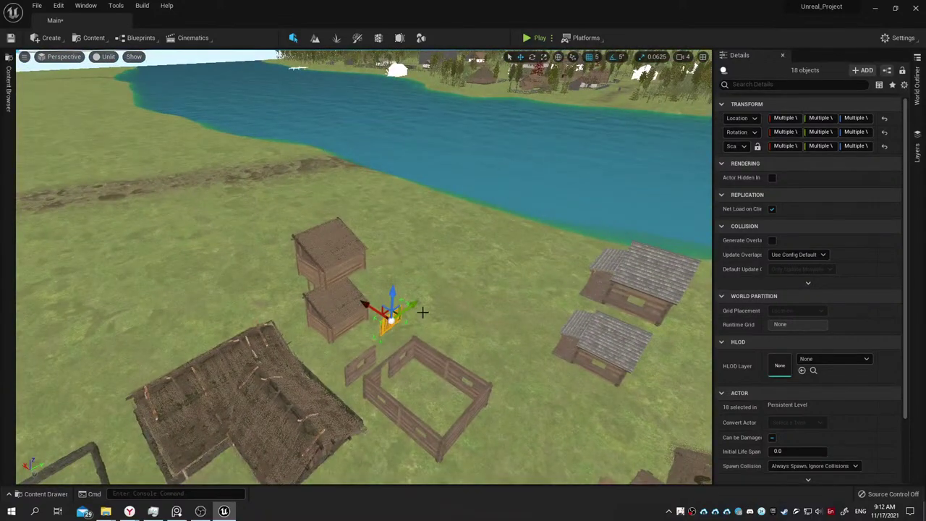
# Carry the plank wall section across the terrain toward the village houses.
pyautogui.moveTo(420, 308); pyautogui.dragTo(481, 254)
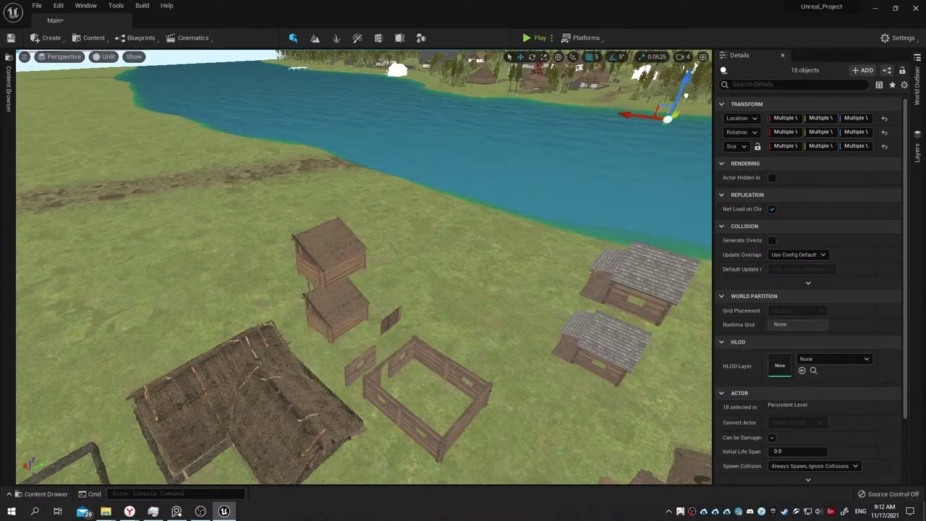
pyautogui.press('f')
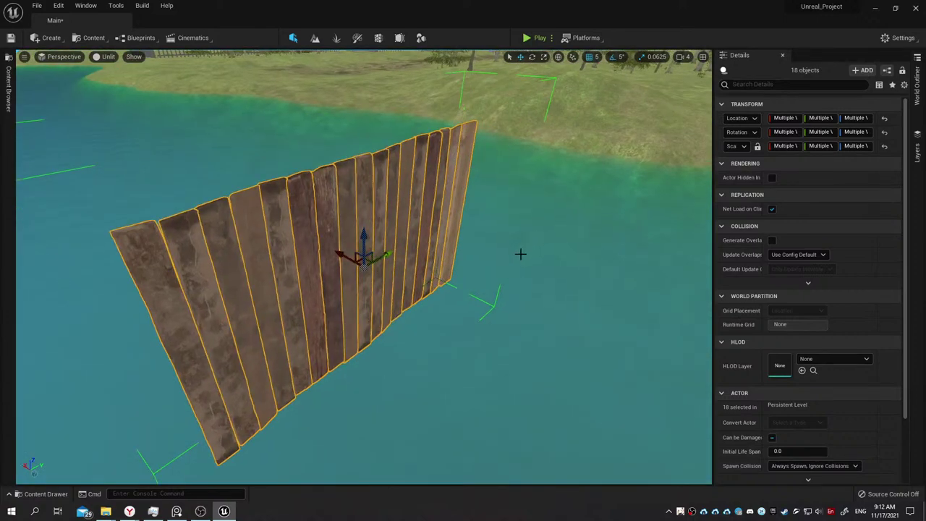
pyautogui.scroll(-5, 492, 262)
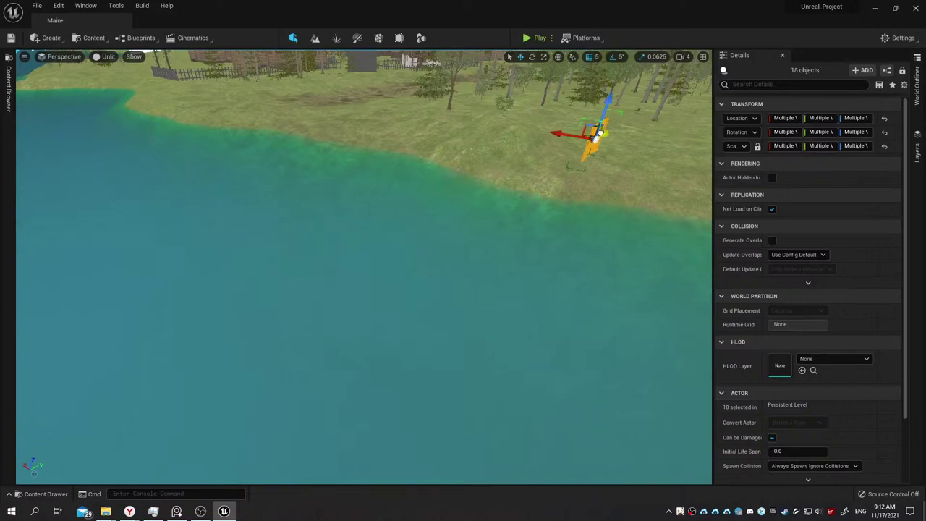
pyautogui.moveTo(383, 251); pyautogui.dragTo(641, 103)
pyautogui.moveTo(641, 104); pyautogui.dragTo(680, 73, button='right')
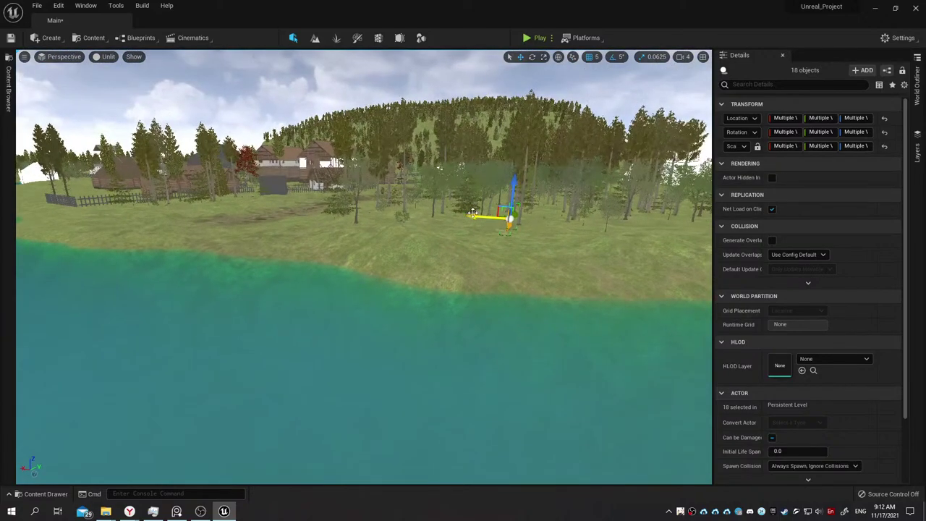
pyautogui.moveTo(503, 214); pyautogui.dragTo(91, 212)
pyautogui.press('f')
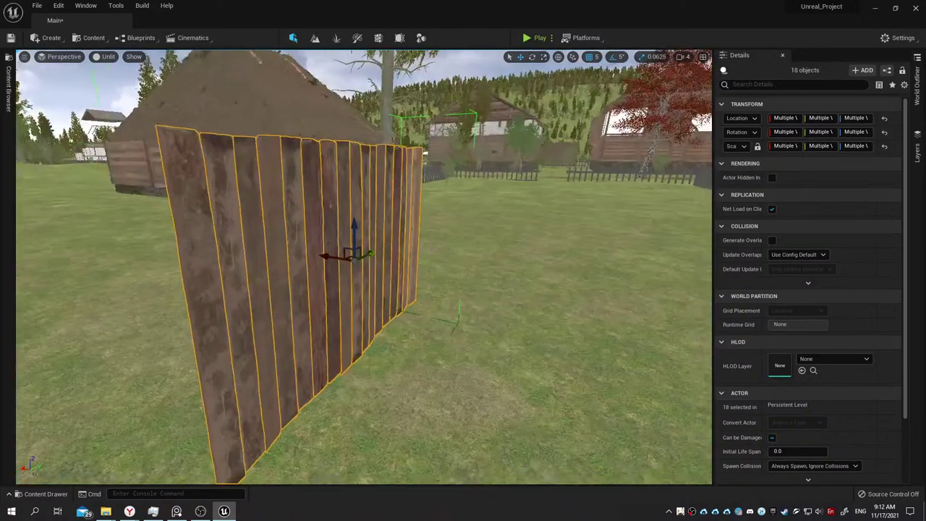
pyautogui.scroll(-5, 91, 212)
pyautogui.moveTo(265, 218); pyautogui.dragTo(265, 304, button='right')
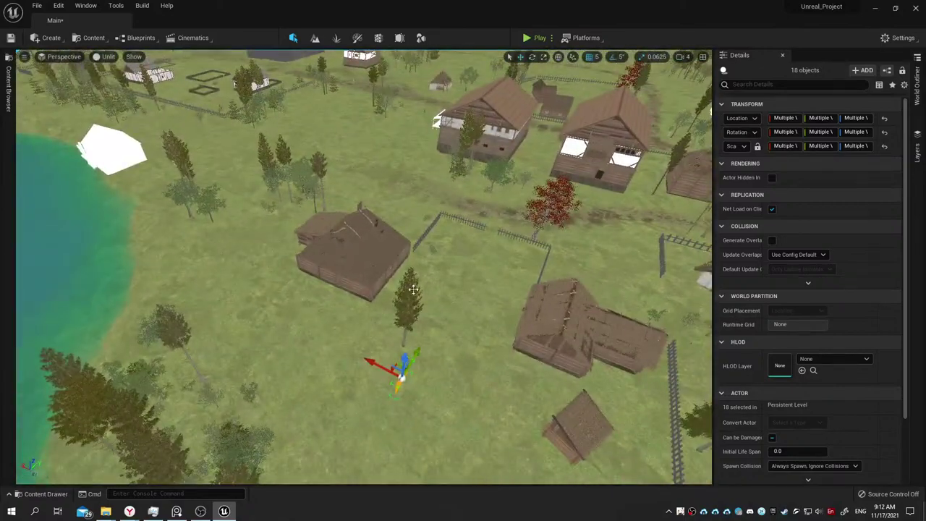
# Place the plank wall on the stone foundation beside the white house.
pyautogui.moveTo(421, 352)
pyautogui.mouseDown()
pyautogui.moveTo(507, 233)
pyautogui.moveTo(529, 182)
pyautogui.mouseUp()
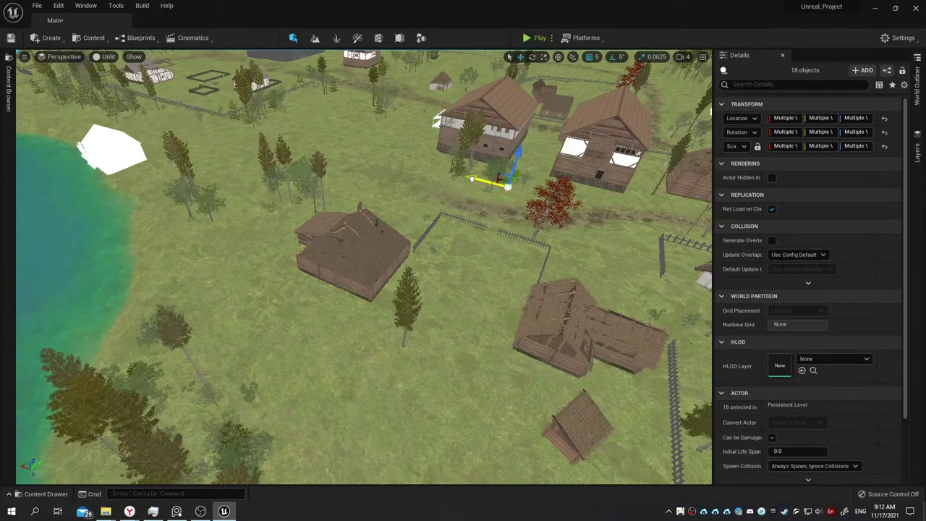
pyautogui.moveTo(475, 181)
pyautogui.mouseDown()
pyautogui.moveTo(159, 97)
pyautogui.moveTo(226, 87)
pyautogui.mouseUp()
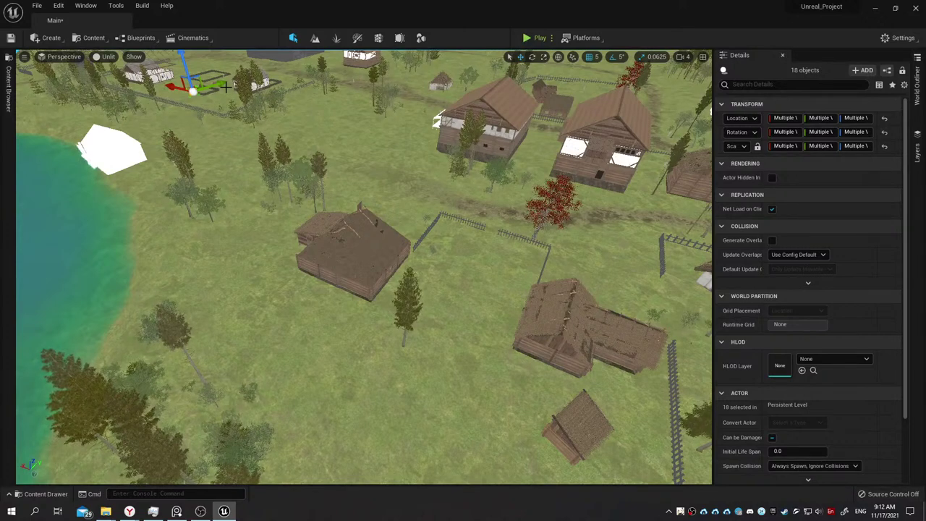
pyautogui.moveTo(227, 87); pyautogui.dragTo(227, 86, button='right')
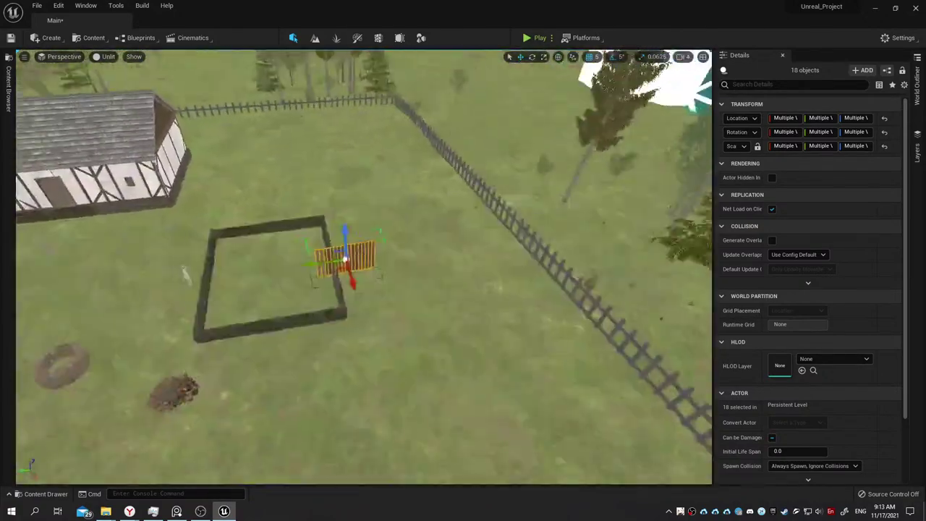
pyautogui.moveTo(606, 251); pyautogui.dragTo(605, 250, button='right')
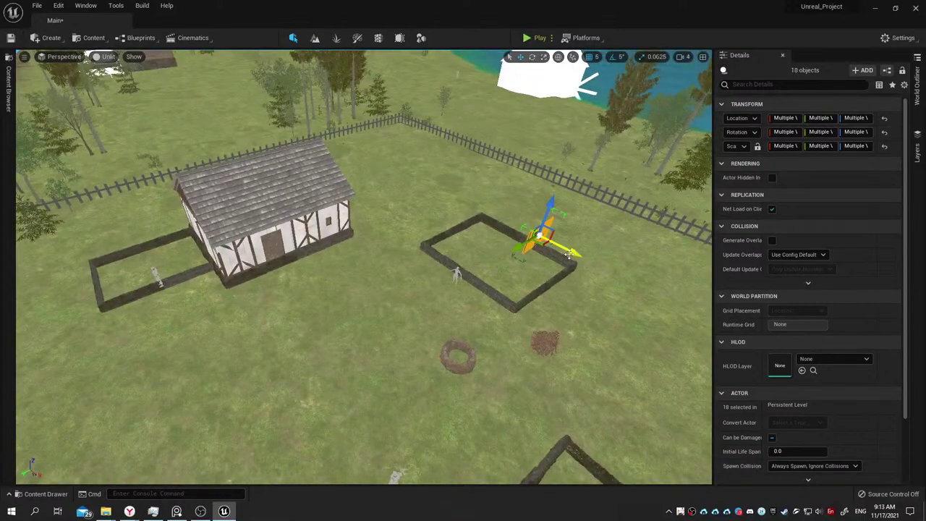
pyautogui.moveTo(548, 242); pyautogui.dragTo(117, 290)
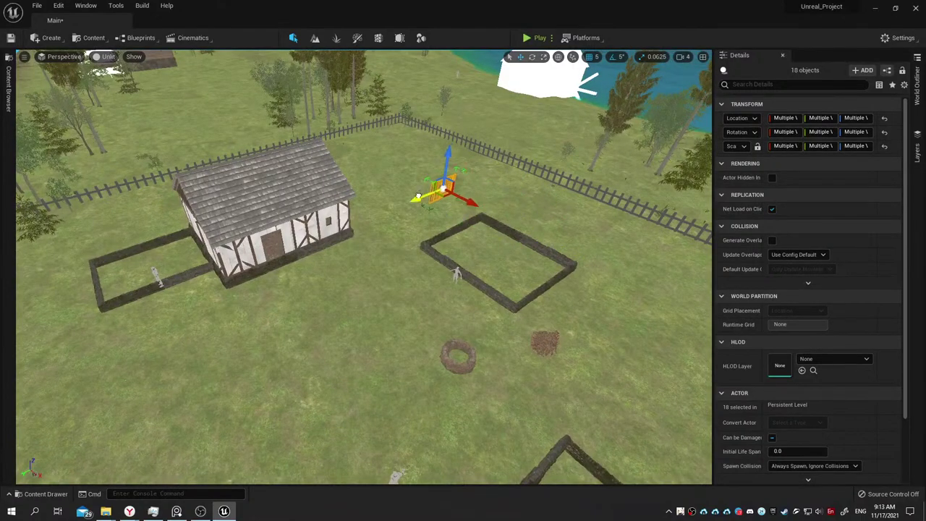
pyautogui.moveTo(117, 289); pyautogui.dragTo(131, 293, button='right')
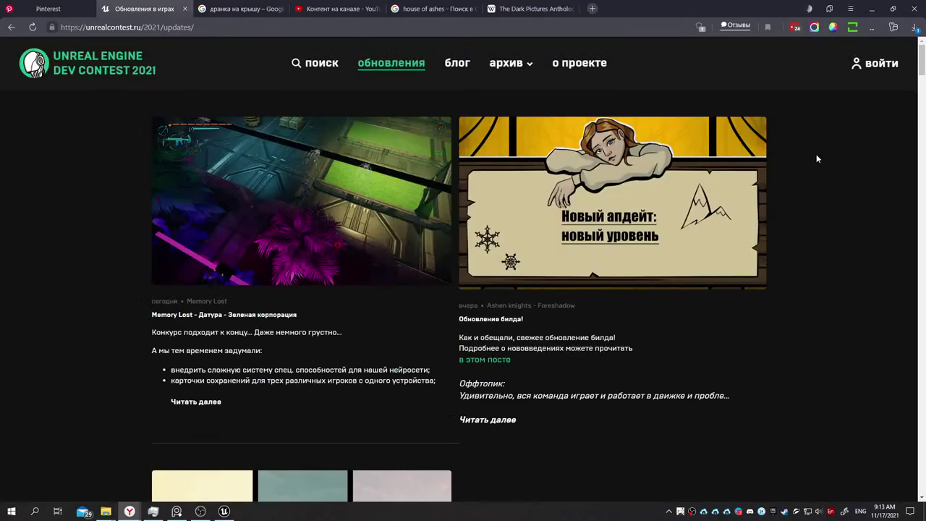
# Minimize Yandex Browser to return to the Unreal Engine level.
pyautogui.click(873, 8)
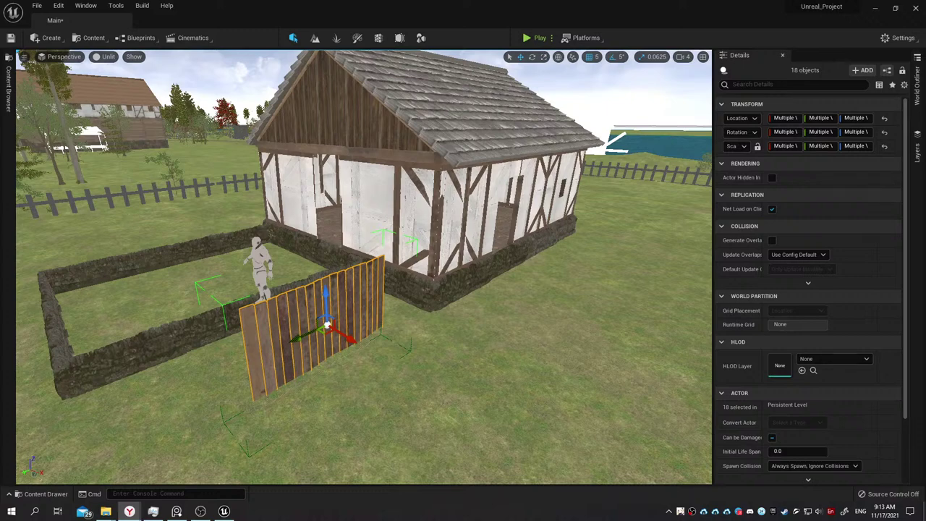
pyautogui.moveTo(423, 318)
pyautogui.mouseDown()
pyautogui.moveTo(401, 290)
pyautogui.moveTo(423, 326)
pyautogui.mouseUp()
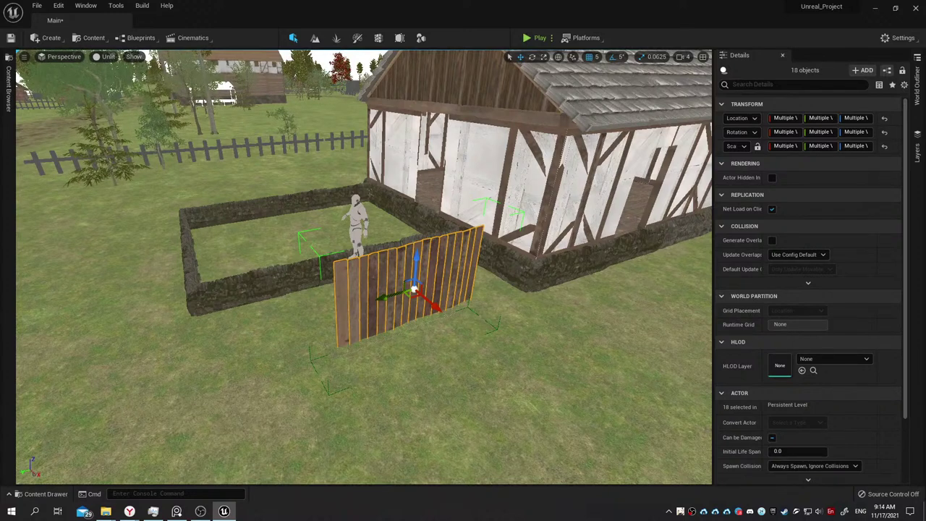
pyautogui.click(130, 511)
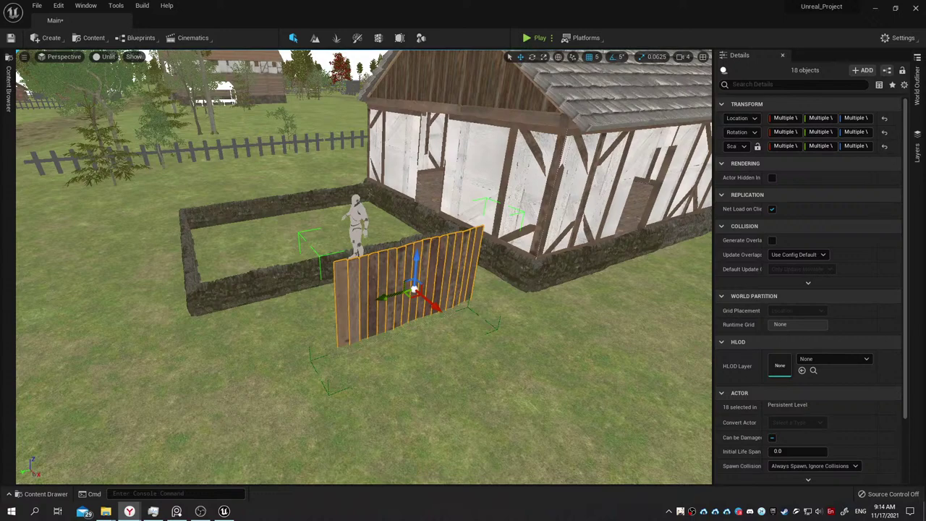
pyautogui.hotkey('alt', 'shift')
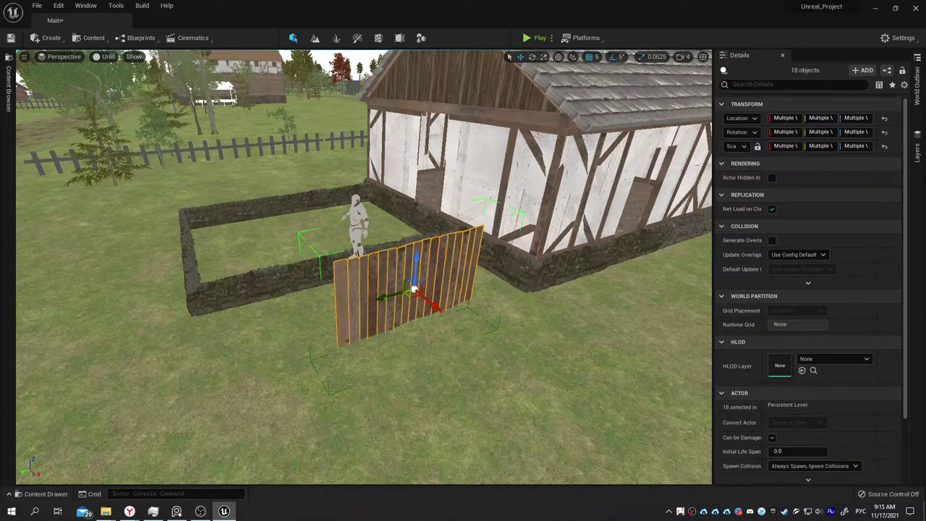
# Move the plank wall section next to the mannequin and lift it higher.
pyautogui.moveTo(508, 288)
pyautogui.mouseDown(button='right')
pyautogui.moveTo(550, 296)
pyautogui.moveTo(536, 311)
pyautogui.moveTo(522, 304)
pyautogui.moveTo(528, 307)
pyautogui.mouseUp(button='right')
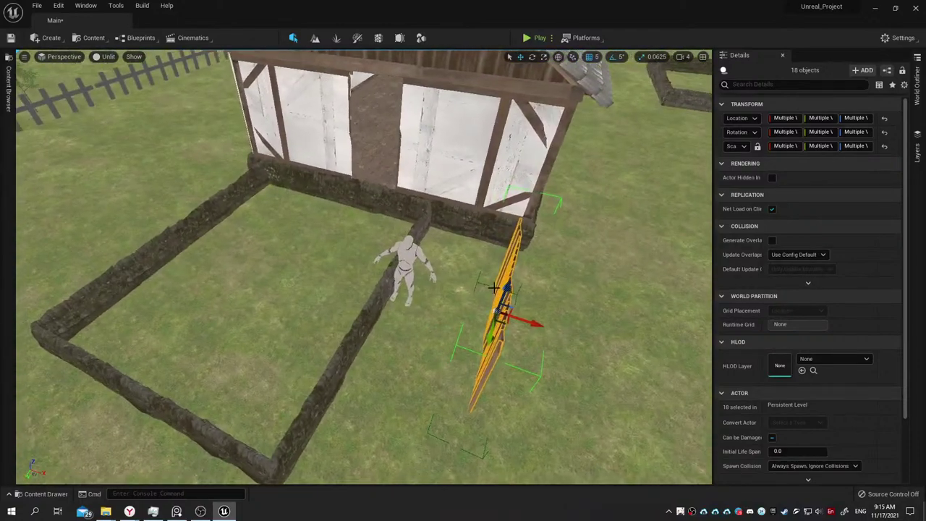
pyautogui.moveTo(517, 319); pyautogui.dragTo(388, 291)
pyautogui.press('f')
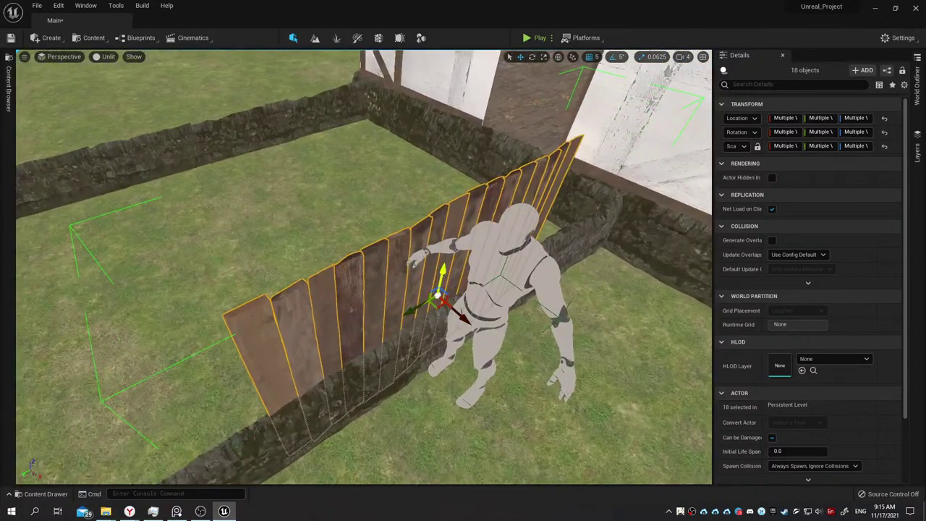
pyautogui.moveTo(431, 283); pyautogui.dragTo(431, 270)
pyautogui.scroll(-10, 431, 270)
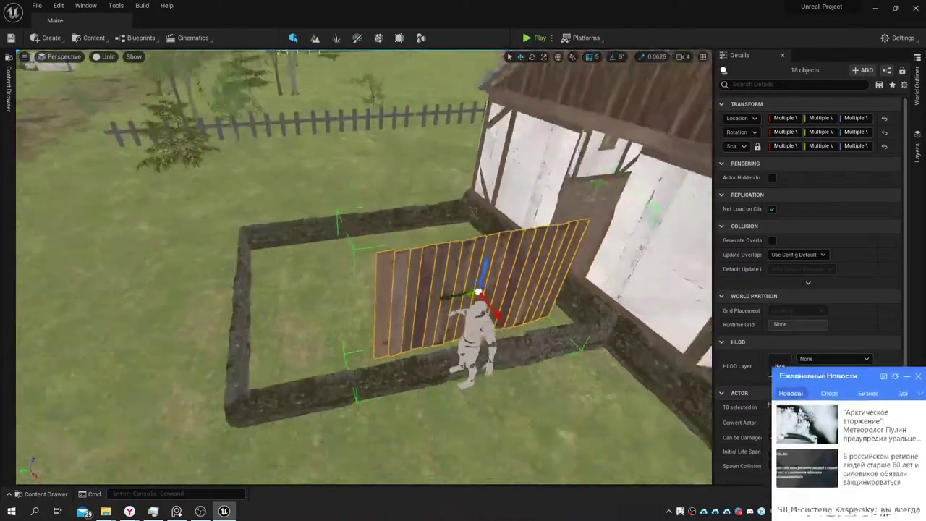
pyautogui.moveTo(554, 331); pyautogui.dragTo(555, 330, button='right')
pyautogui.click(918, 224)
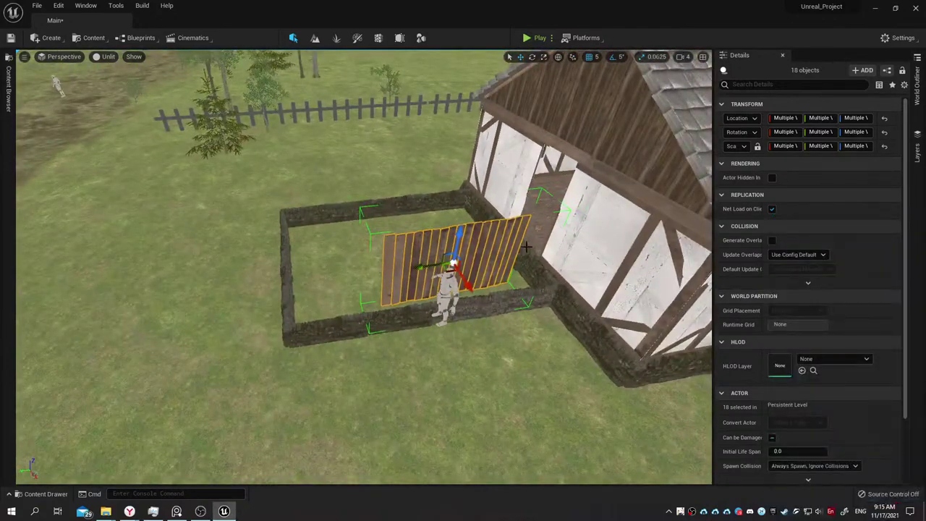
# Drag the plank wall out of the pen onto the grass beside the foundation.
pyautogui.moveTo(449, 270); pyautogui.dragTo(95, 269)
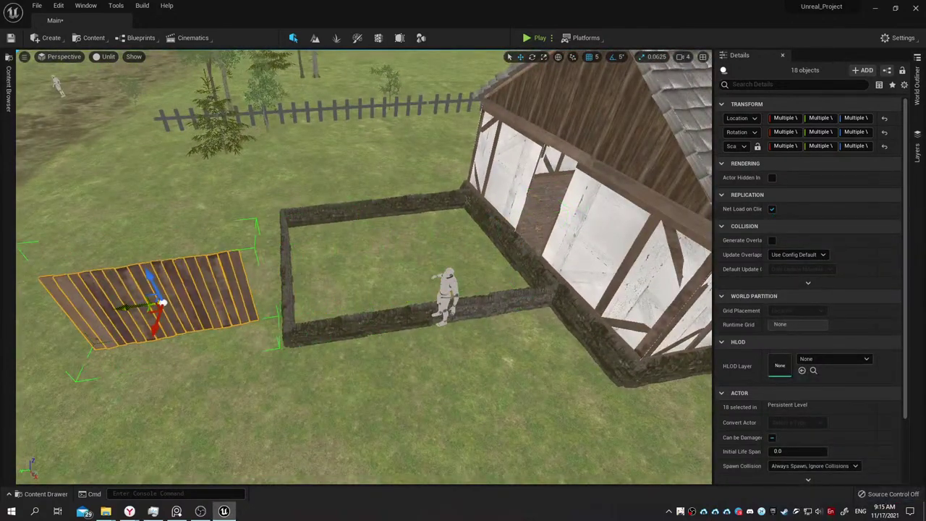
pyautogui.moveTo(296, 221); pyautogui.dragTo(297, 221, button='right')
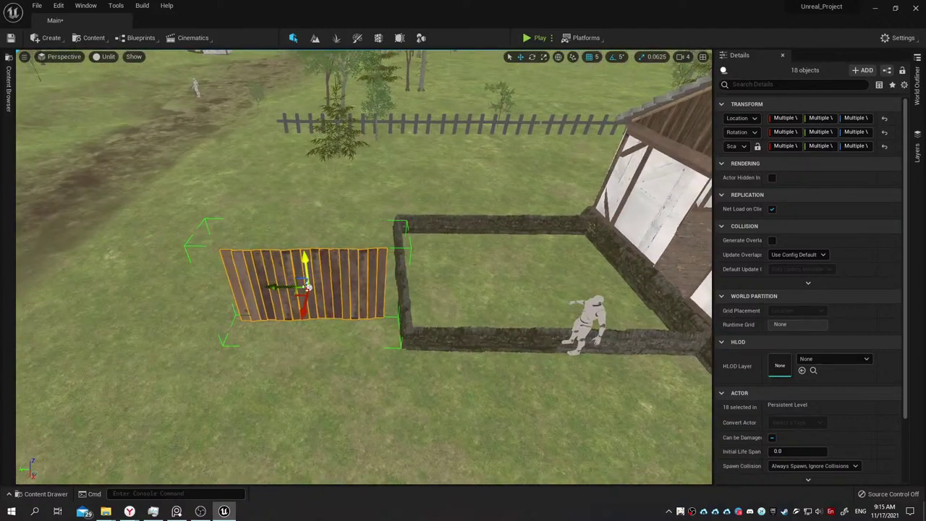
pyautogui.moveTo(279, 286); pyautogui.dragTo(246, 286)
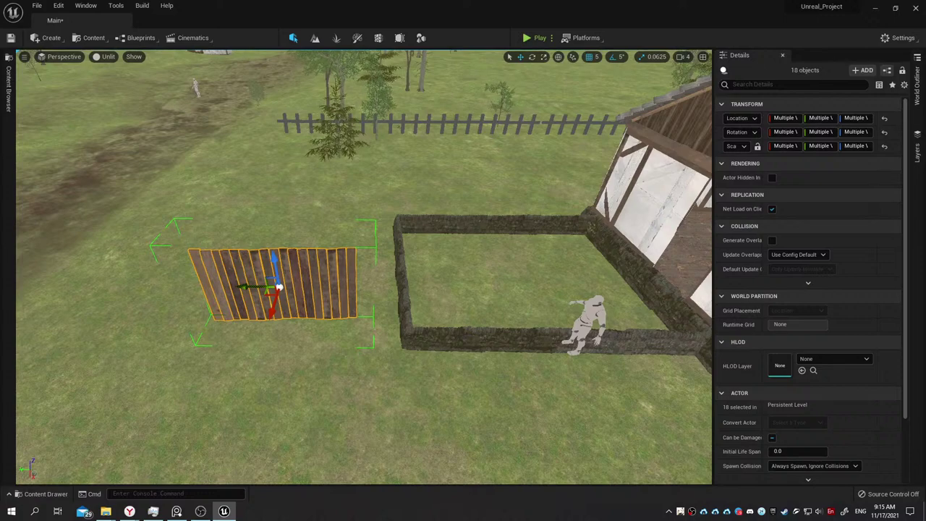
pyautogui.hotkey('alt', 'Tab')
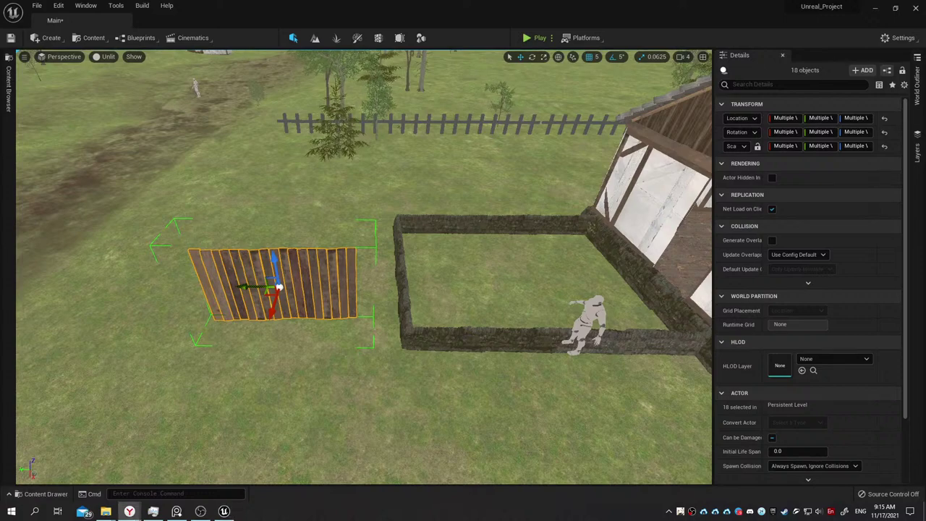
pyautogui.moveTo(343, 262); pyautogui.dragTo(376, 289, button='right')
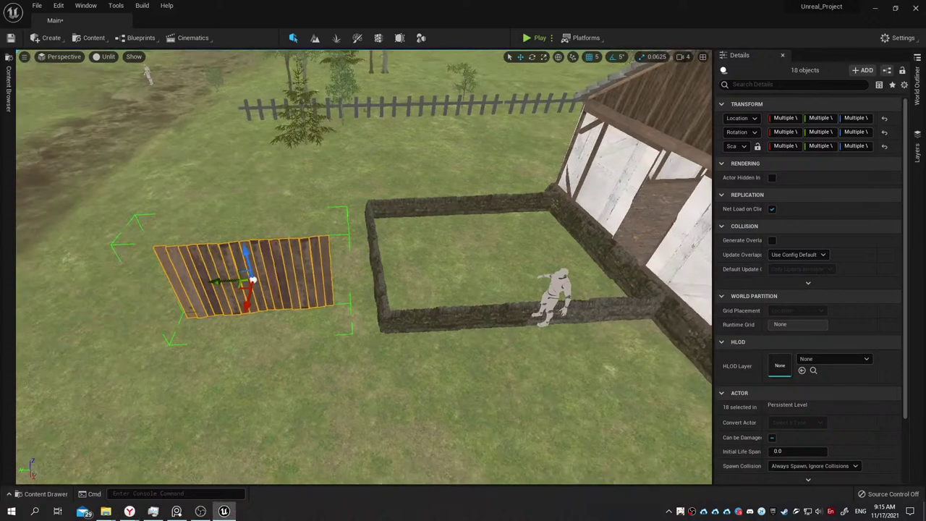
pyautogui.press('f')
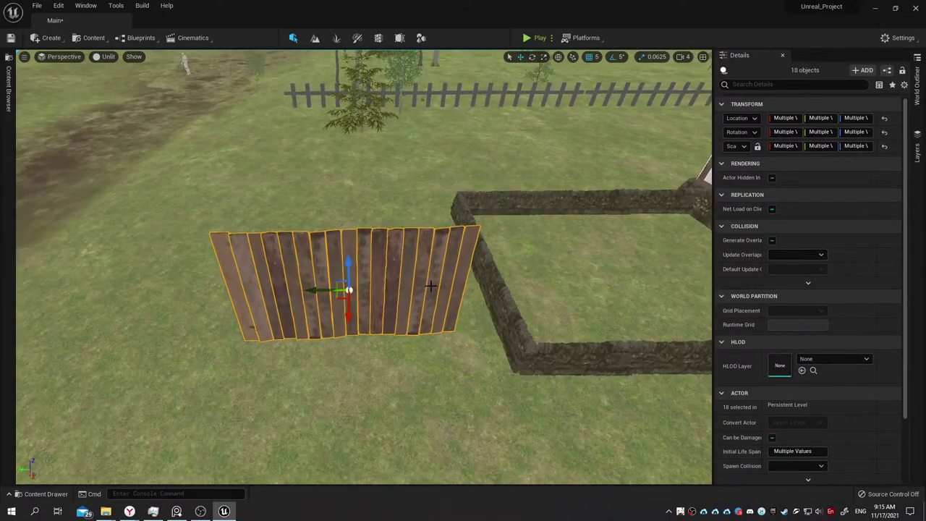
pyautogui.moveTo(427, 289)
pyautogui.mouseDown(button='right')
pyautogui.moveTo(353, 330)
pyautogui.moveTo(432, 281)
pyautogui.moveTo(492, 275)
pyautogui.moveTo(387, 242)
pyautogui.mouseUp(button='right')
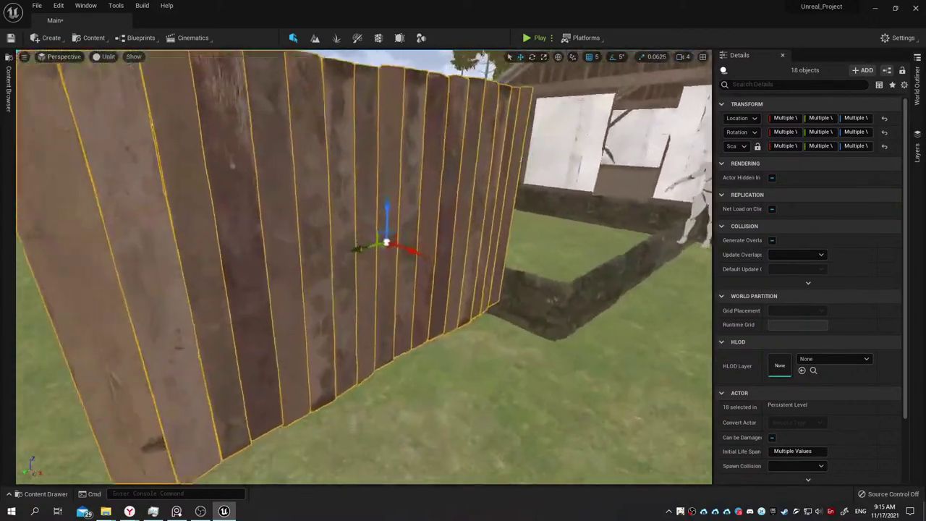
pyautogui.moveTo(214, 259); pyautogui.dragTo(214, 260, button='right')
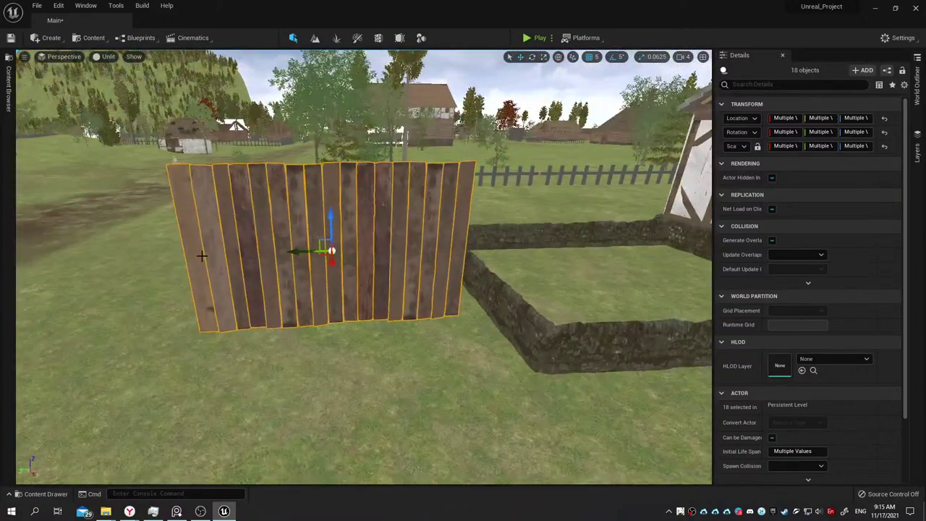
# Select the seven planks from the wall's left end and copy them into the stone enclosure.
pyautogui.click(192, 251)
pyautogui.keyDown('ctrl'); pyautogui.click(209, 250); pyautogui.keyUp('ctrl')
pyautogui.keyDown('ctrl'); pyautogui.click(233, 246); pyautogui.keyUp('ctrl')
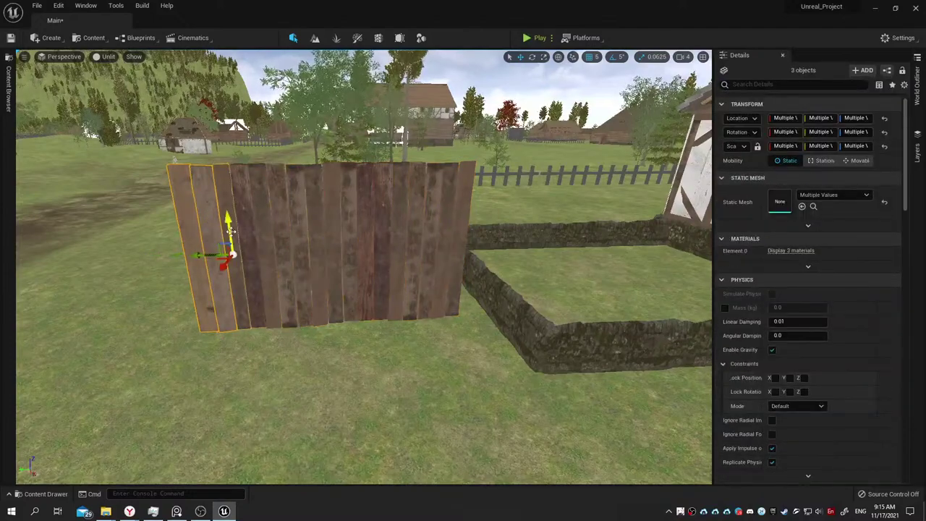
pyautogui.keyDown('ctrl'); pyautogui.click(249, 222); pyautogui.keyUp('ctrl')
pyautogui.keyDown('ctrl'); pyautogui.click(262, 217); pyautogui.keyUp('ctrl')
pyautogui.keyDown('ctrl'); pyautogui.click(280, 217); pyautogui.keyUp('ctrl')
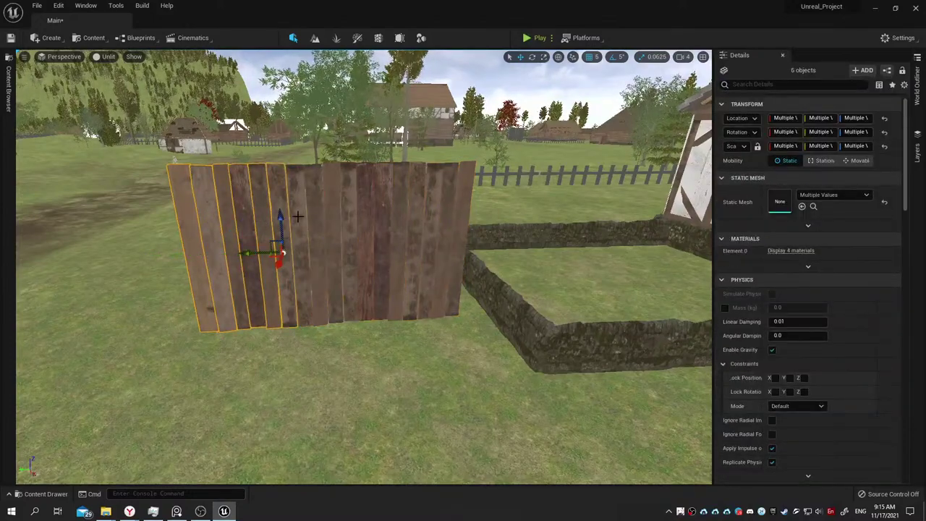
pyautogui.keyDown('ctrl'); pyautogui.click(307, 220); pyautogui.keyUp('ctrl')
pyautogui.keyDown('alt'); pyautogui.middleClick(210, 254); pyautogui.keyUp('alt')
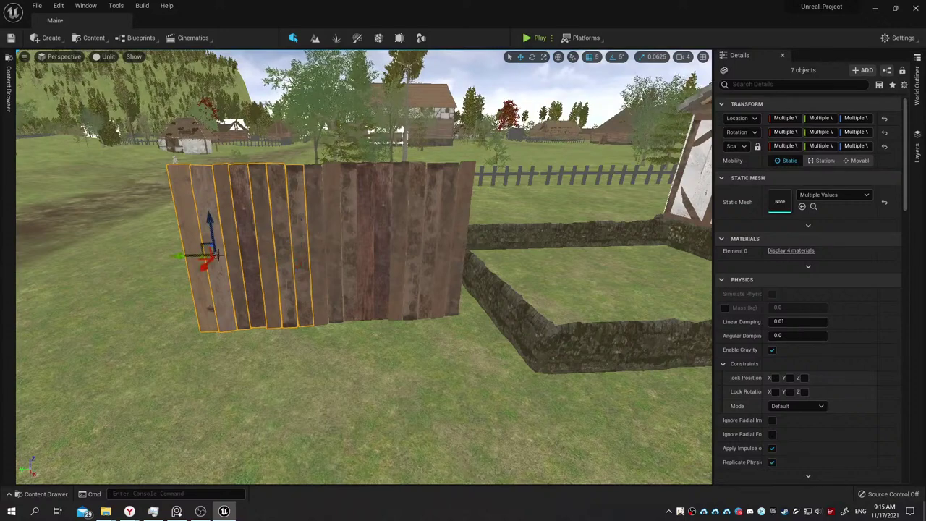
pyautogui.keyDown('alt'); pyautogui.moveTo(192, 257); pyautogui.dragTo(628, 269); pyautogui.keyUp('alt')
# Slide the seven-plank section along X until it sits on the stone foundation wall.
pyautogui.moveTo(628, 269)
pyautogui.mouseDown(button='right')
pyautogui.moveTo(695, 260)
pyautogui.moveTo(662, 244)
pyautogui.mouseUp(button='right')
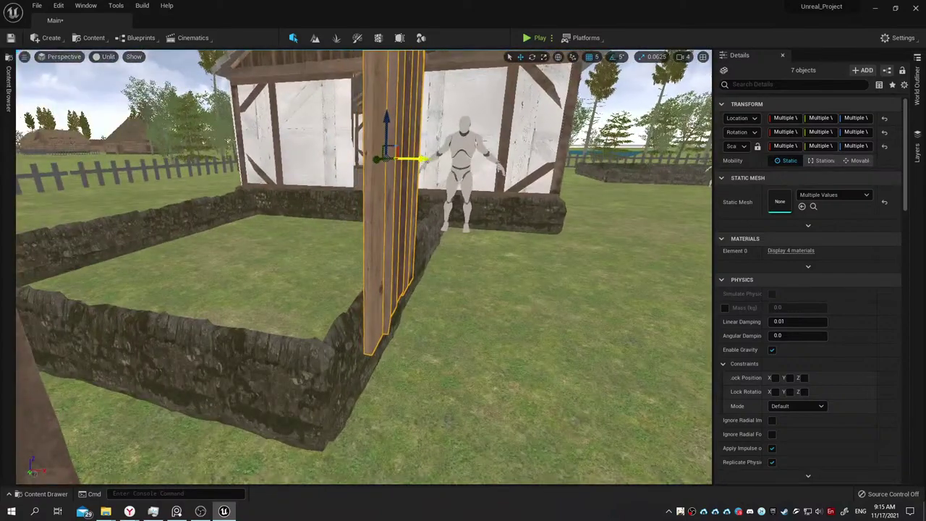
pyautogui.moveTo(392, 157); pyautogui.dragTo(372, 155)
pyautogui.moveTo(372, 154)
pyautogui.mouseDown(button='right')
pyautogui.moveTo(377, 173)
pyautogui.moveTo(391, 181)
pyautogui.mouseUp(button='right')
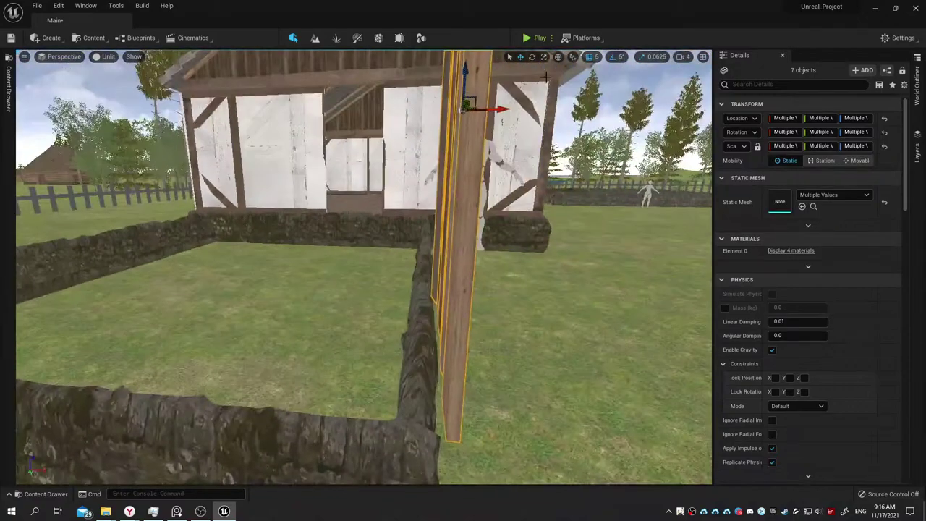
pyautogui.moveTo(509, 109); pyautogui.dragTo(470, 114)
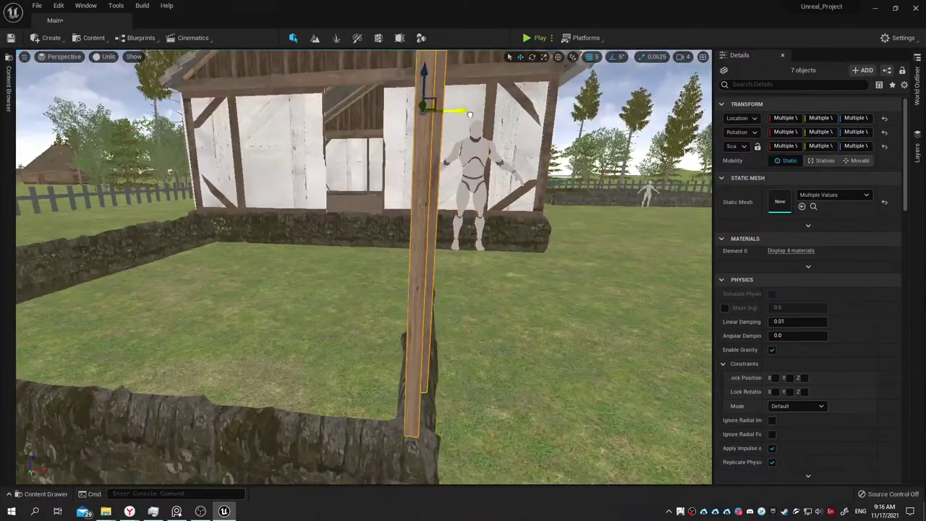
pyautogui.moveTo(463, 128); pyautogui.dragTo(333, 241, button='right')
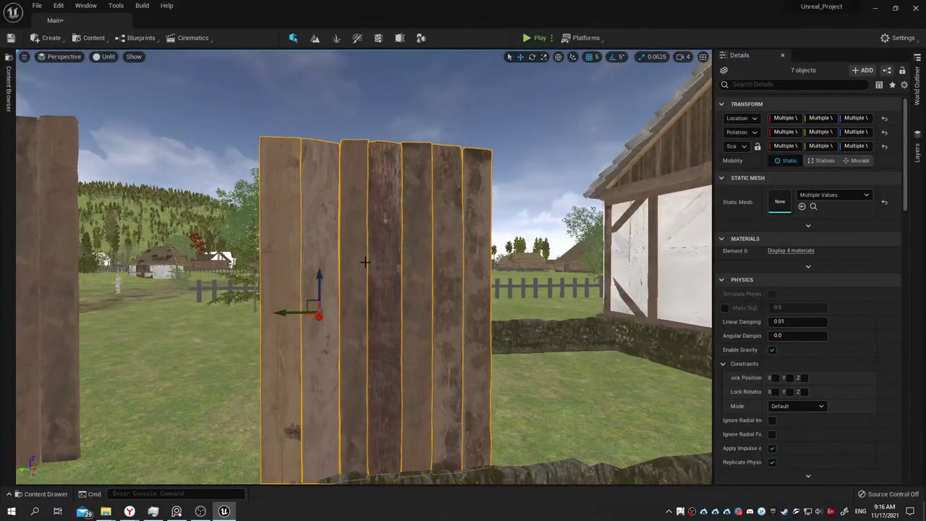
pyautogui.moveTo(366, 262); pyautogui.dragTo(411, 233, button='right')
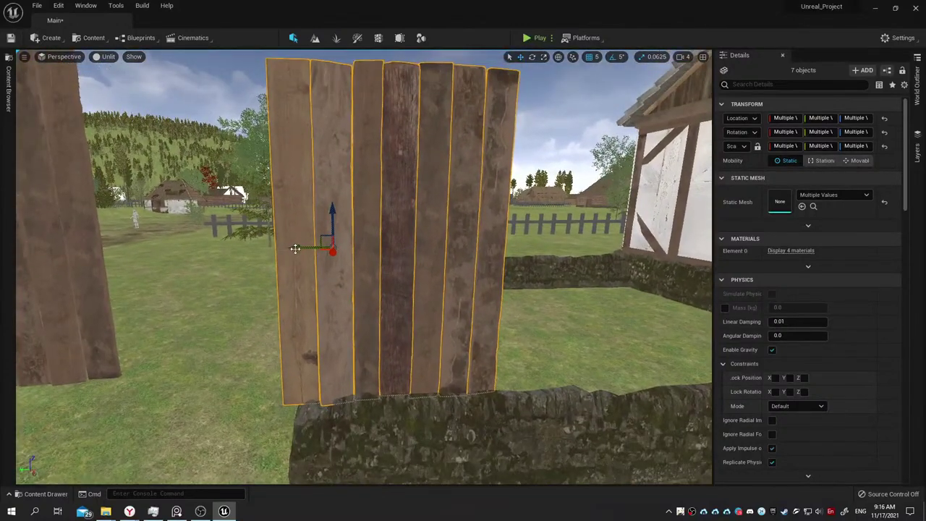
pyautogui.moveTo(321, 258); pyautogui.dragTo(423, 165, button='right')
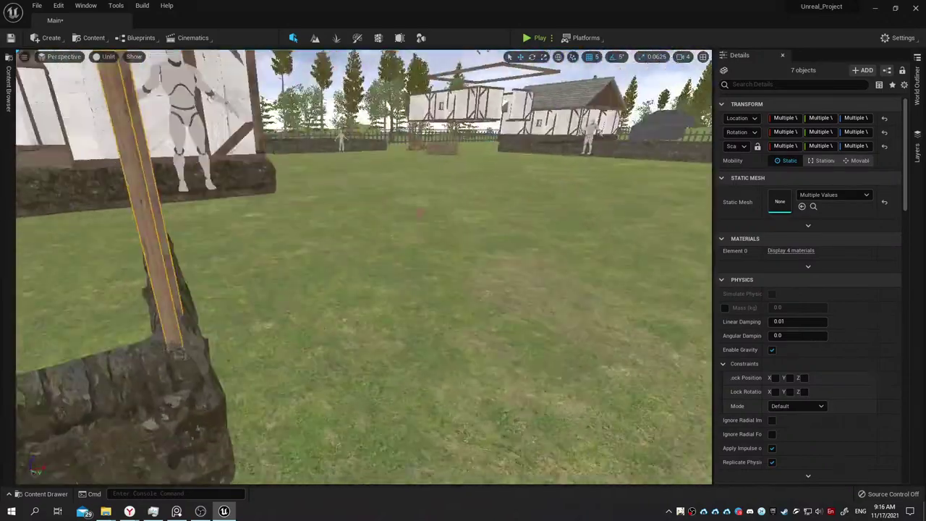
pyautogui.moveTo(424, 165)
pyautogui.mouseDown(button='right')
pyautogui.moveTo(333, 188)
pyautogui.moveTo(304, 217)
pyautogui.moveTo(290, 217)
pyautogui.mouseUp(button='right')
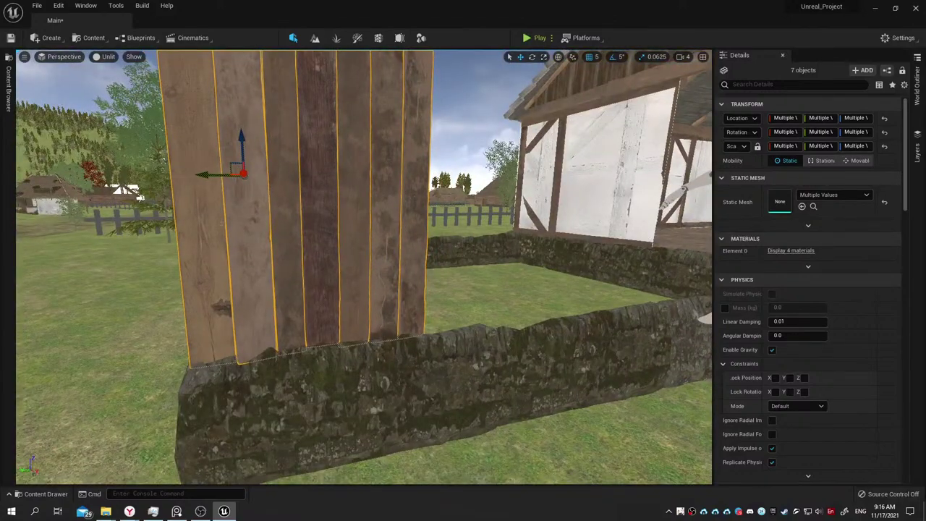
pyautogui.moveTo(449, 326); pyautogui.dragTo(449, 326, button='right')
# Duplicate the wooden plank floor and move the copy into the new stone foundation.
pyautogui.click(506, 199)
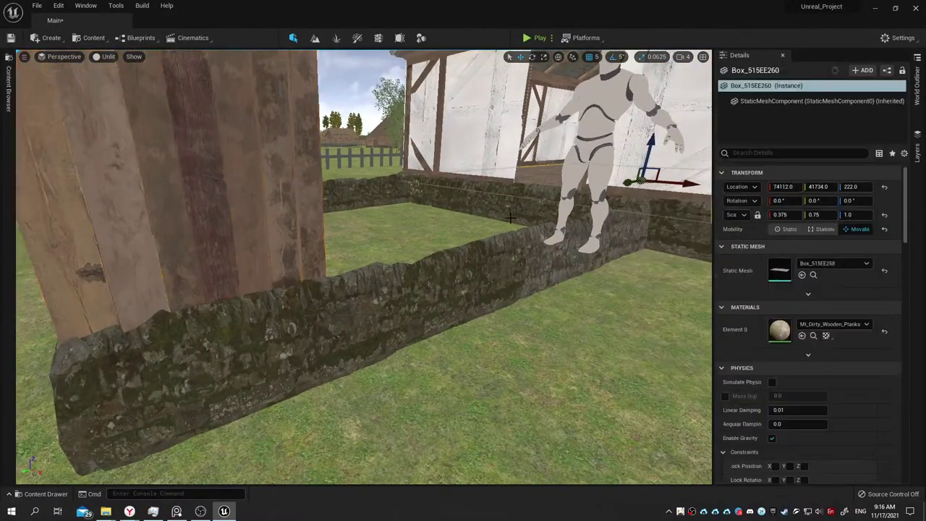
pyautogui.moveTo(507, 199); pyautogui.dragTo(506, 199, button='right')
pyautogui.moveTo(670, 195); pyautogui.dragTo(670, 195, button='right')
pyautogui.hotkey('ctrl', 'd')
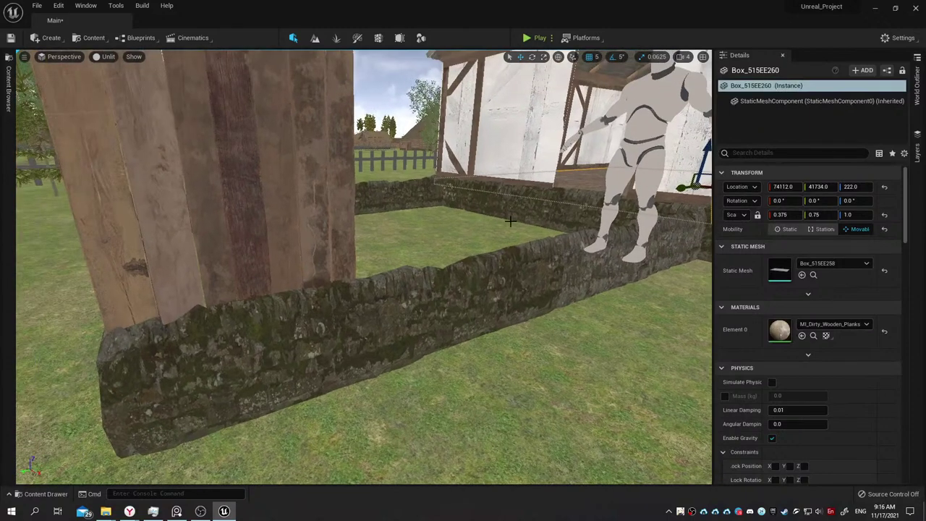
pyautogui.moveTo(669, 196); pyautogui.dragTo(434, 244)
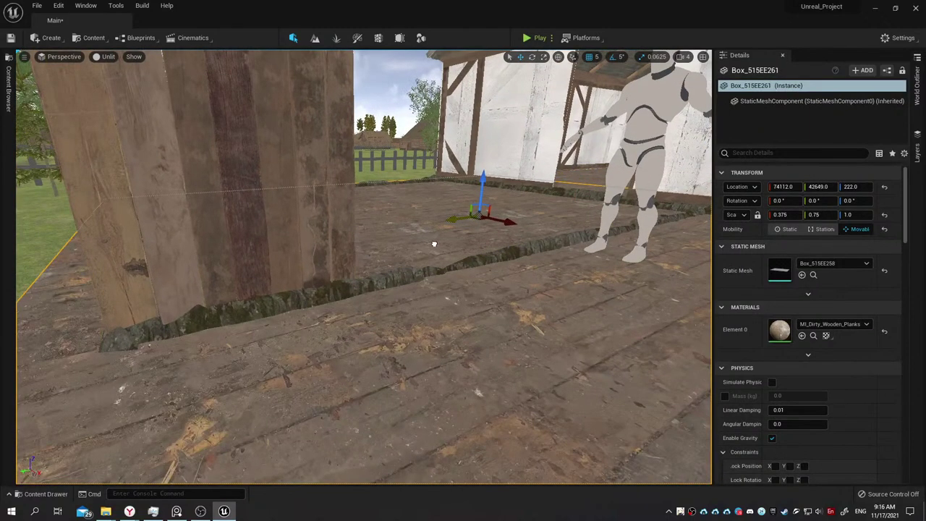
pyautogui.moveTo(434, 244); pyautogui.dragTo(434, 244, button='right')
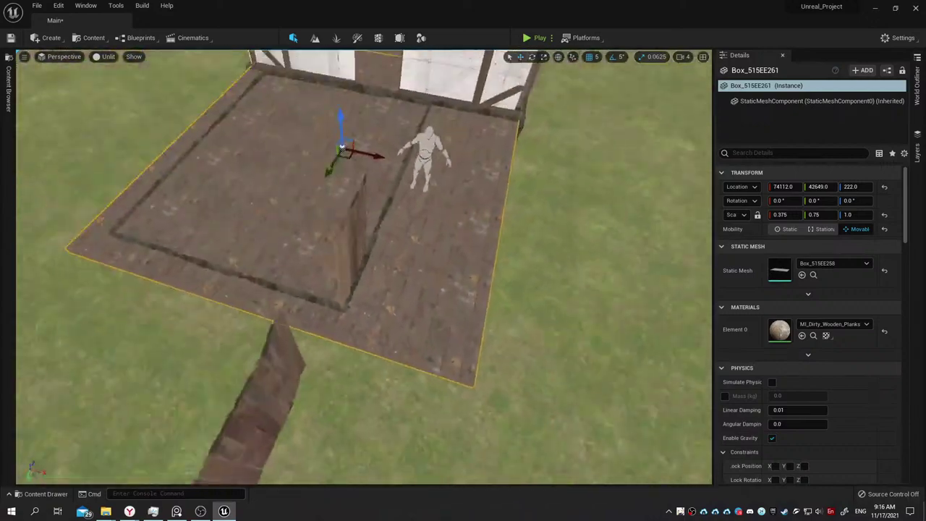
# Scale the floor copy down to 0.25 × 0.625 × 1.0 to fill the enclosure.
pyautogui.moveTo(435, 194); pyautogui.dragTo(435, 194, button='right')
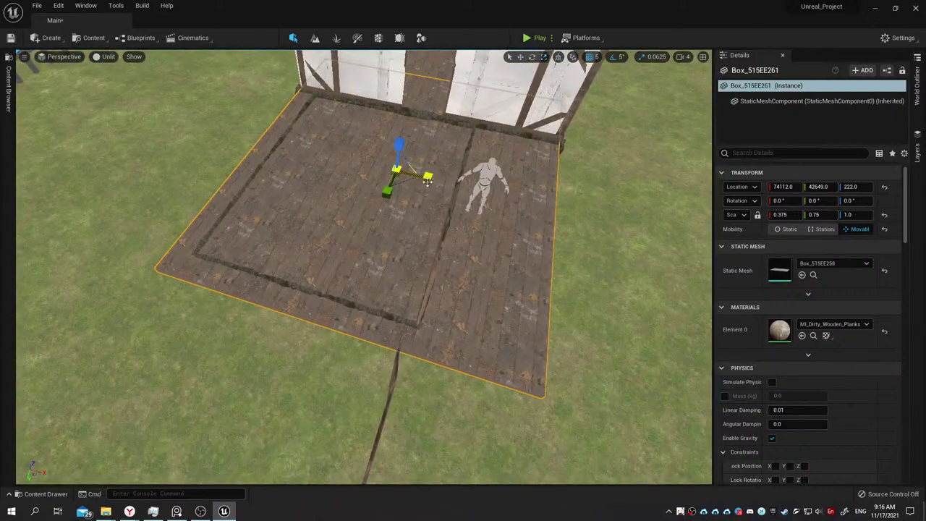
pyautogui.moveTo(428, 182)
pyautogui.mouseDown()
pyautogui.moveTo(375, 163)
pyautogui.moveTo(392, 171)
pyautogui.mouseUp()
pyautogui.press('w')
pyautogui.press('r')
pyautogui.press('w')
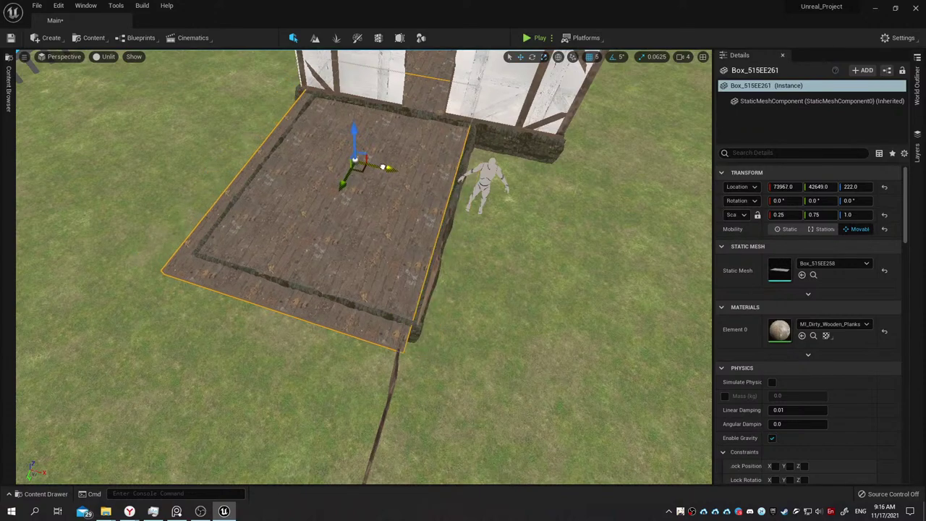
pyautogui.press('r')
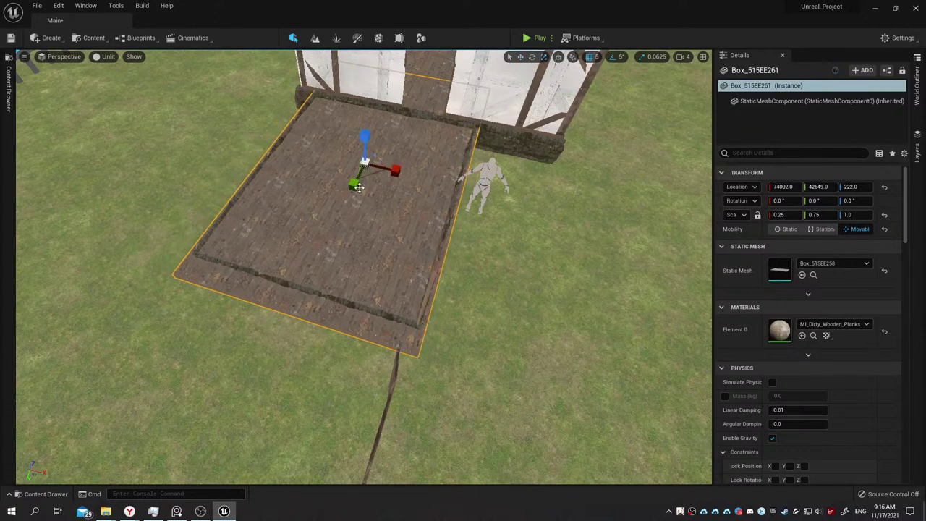
pyautogui.moveTo(354, 182)
pyautogui.mouseDown()
pyautogui.moveTo(360, 176)
pyautogui.moveTo(352, 185)
pyautogui.mouseUp()
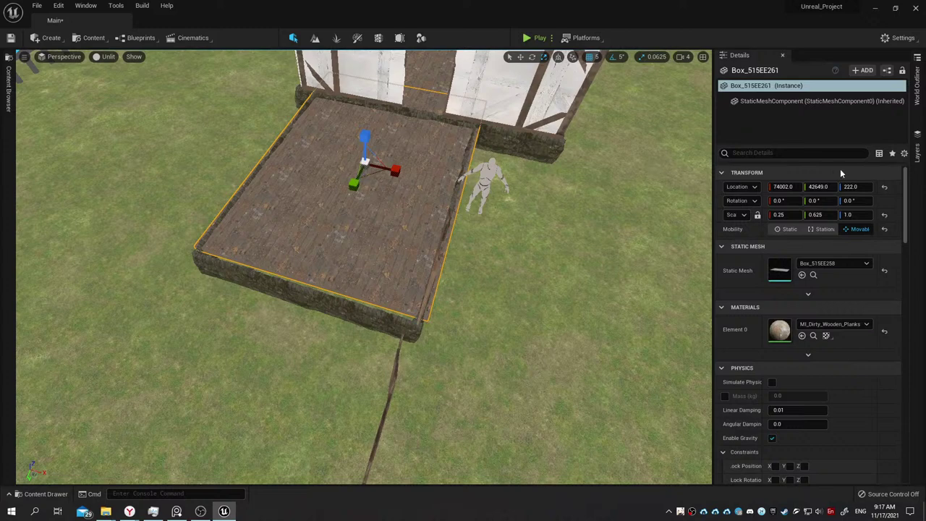
# Refine the floor's Location X/Y and Scale to about 0.2375 × 0.54 in Details.
pyautogui.moveTo(822, 190)
pyautogui.mouseDown()
pyautogui.moveTo(840, 190)
pyautogui.moveTo(811, 187)
pyautogui.moveTo(806, 214)
pyautogui.moveTo(814, 187)
pyautogui.mouseUp()
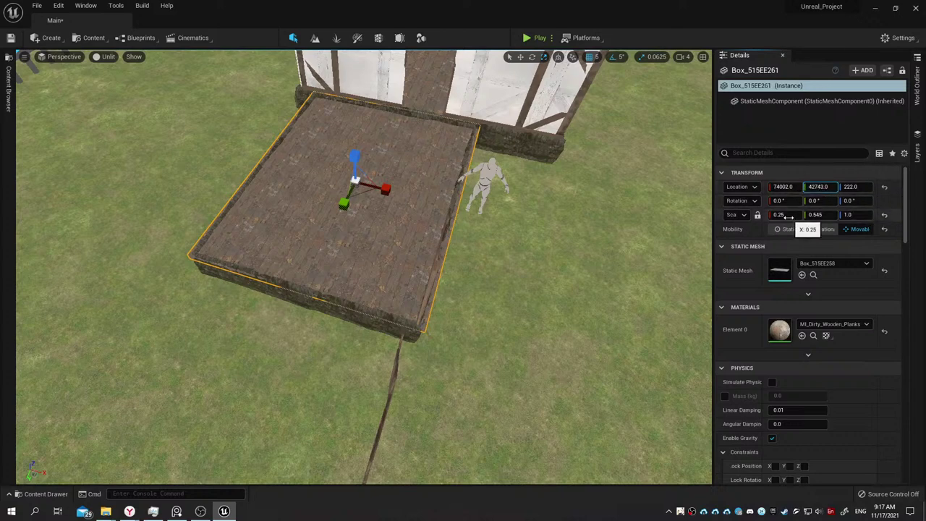
pyautogui.moveTo(789, 217); pyautogui.dragTo(774, 216)
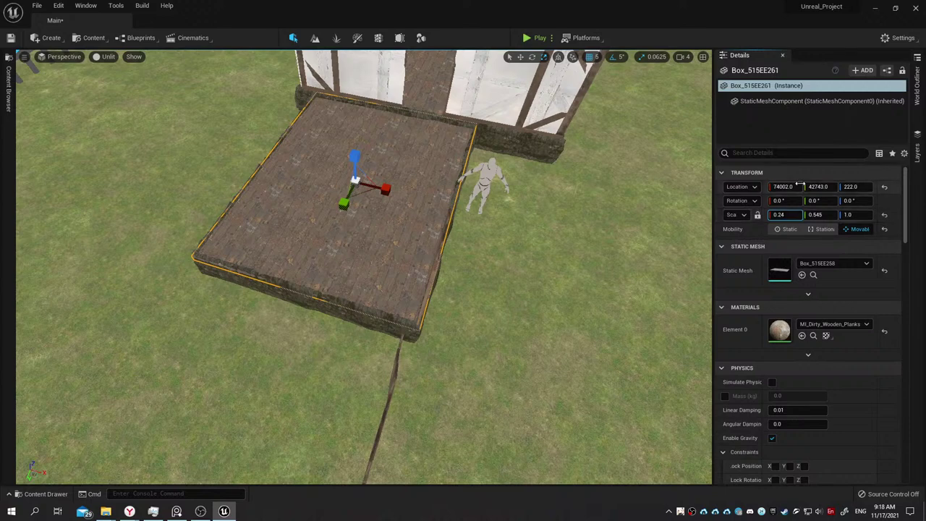
pyautogui.moveTo(783, 186)
pyautogui.mouseDown()
pyautogui.moveTo(813, 187)
pyautogui.moveTo(812, 215)
pyautogui.mouseUp()
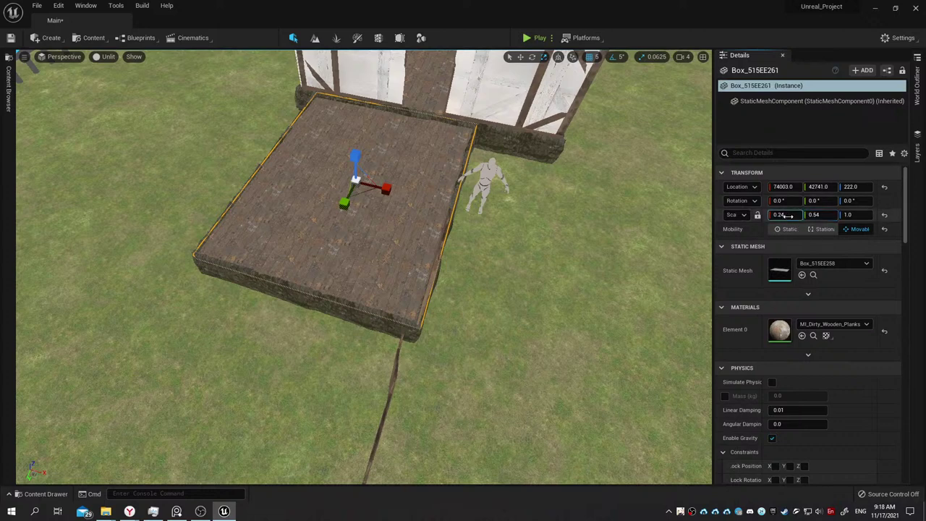
pyautogui.moveTo(785, 215); pyautogui.dragTo(785, 215)
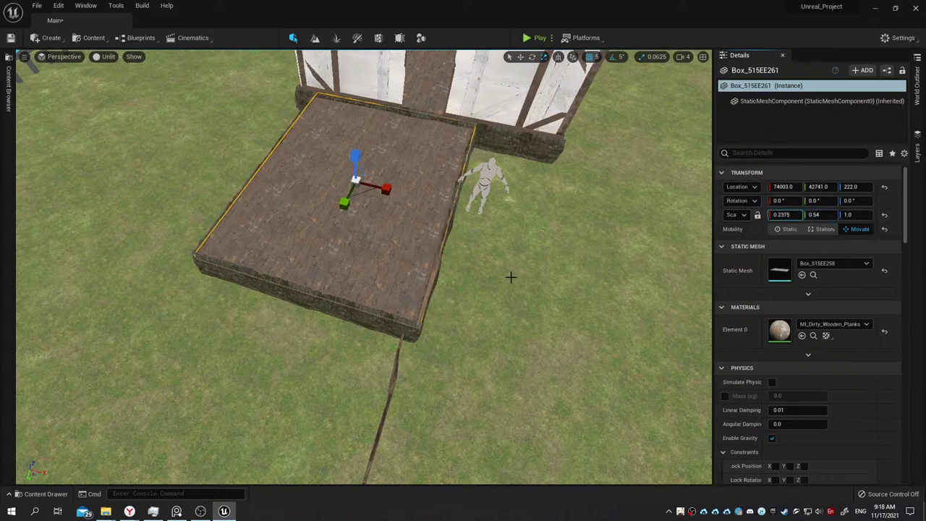
pyautogui.moveTo(511, 275)
pyautogui.mouseDown(button='right')
pyautogui.moveTo(521, 268)
pyautogui.moveTo(507, 275)
pyautogui.moveTo(537, 275)
pyautogui.mouseUp(button='right')
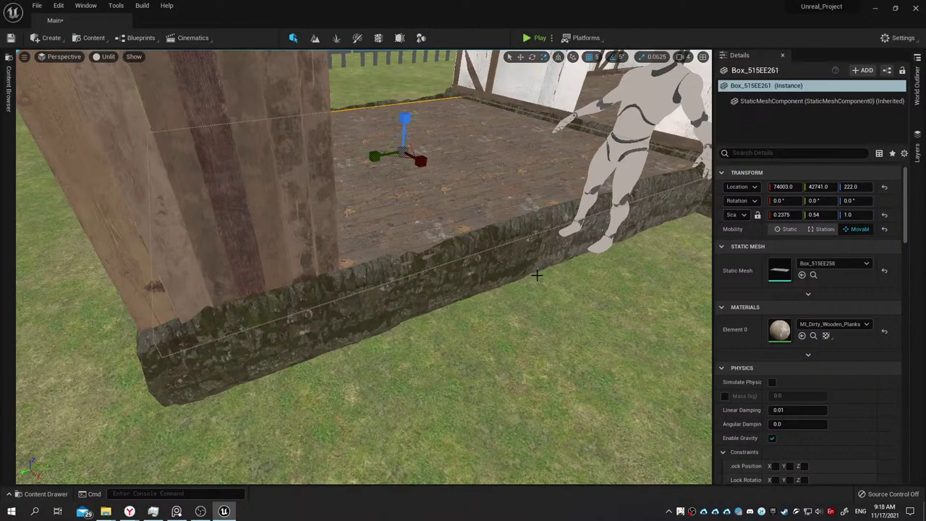
pyautogui.moveTo(450, 195); pyautogui.dragTo(481, 206, button='right')
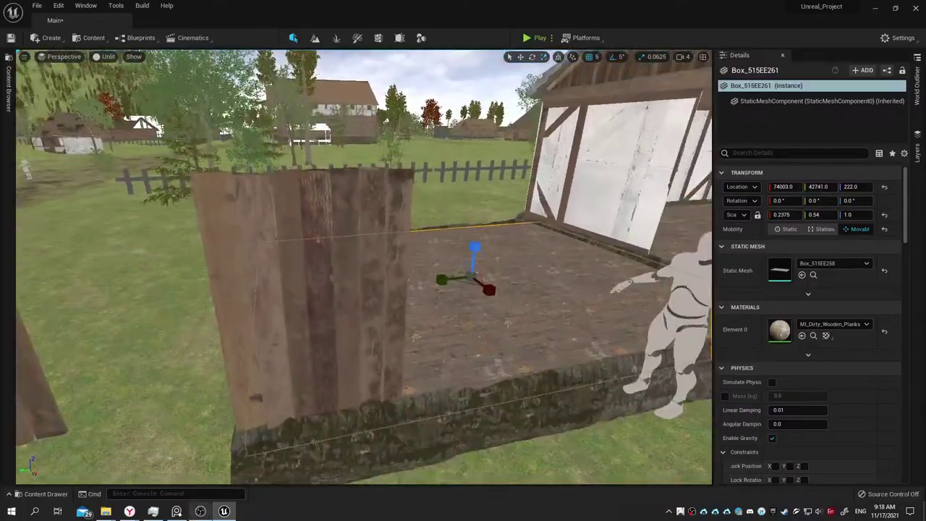
pyautogui.hotkey('alt', 'Tab')
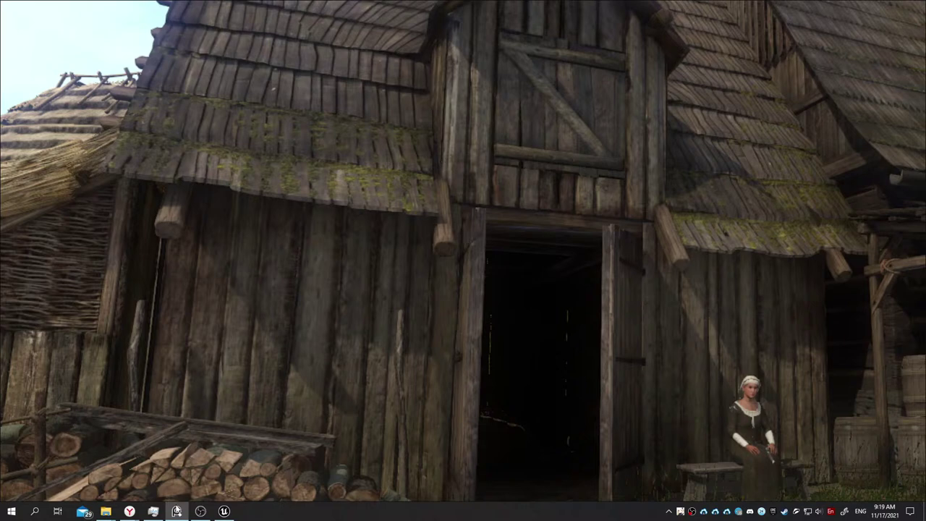
# Restore the Unreal Editor window from its taskbar icon.
pyautogui.moveTo(129, 513)
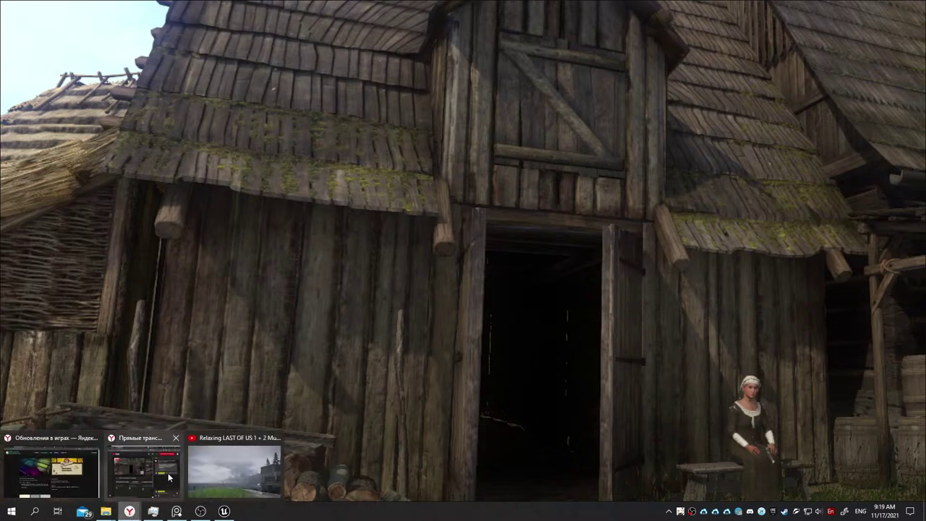
pyautogui.moveTo(166, 478)
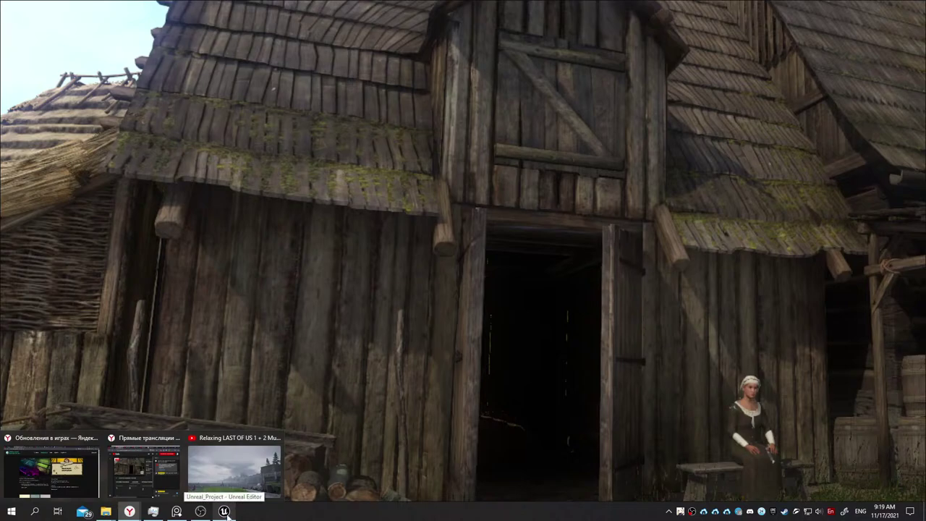
pyautogui.moveTo(275, 439)
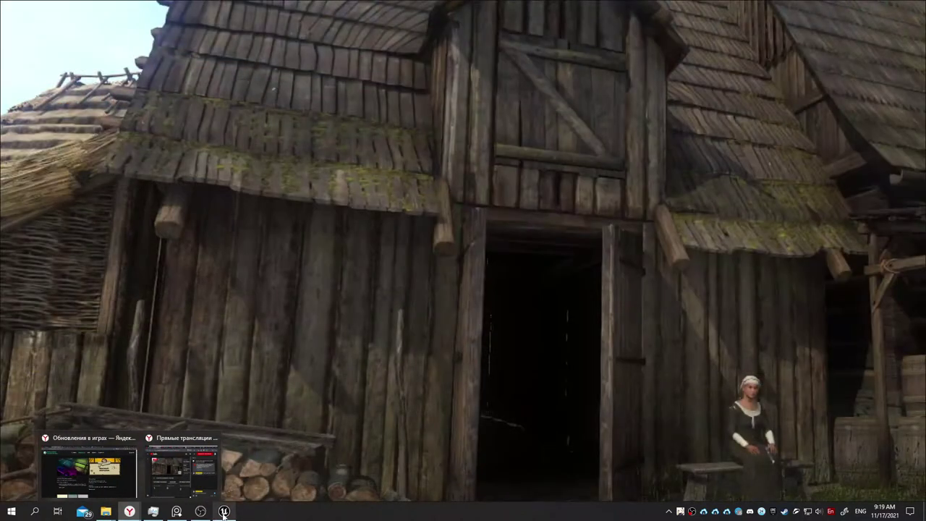
pyautogui.click(224, 511)
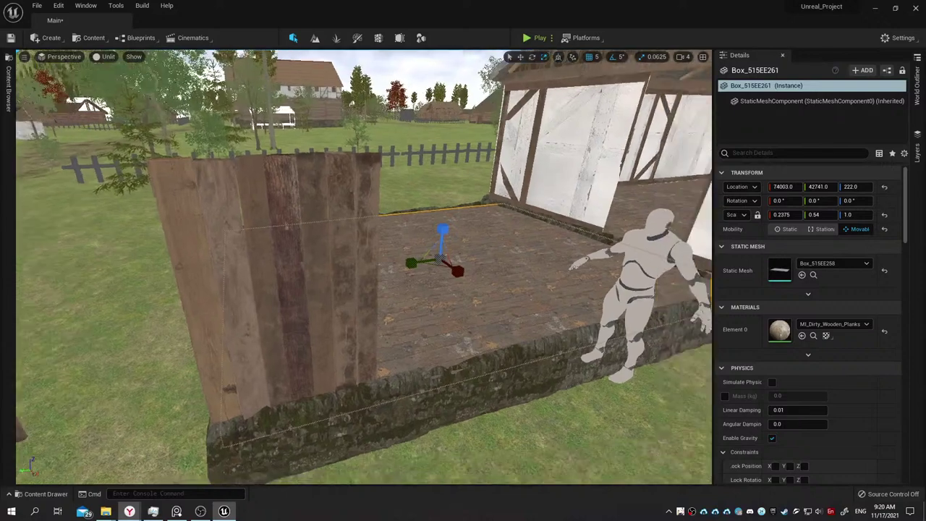
# Select the seven wall planks and Alt-drag a copy right along the foundation wall.
pyautogui.moveTo(382, 326)
pyautogui.keyDown('alt'); pyautogui.mouseDown()
pyautogui.moveTo(379, 296)
pyautogui.moveTo(301, 303)
pyautogui.mouseUp(); pyautogui.keyUp('alt')
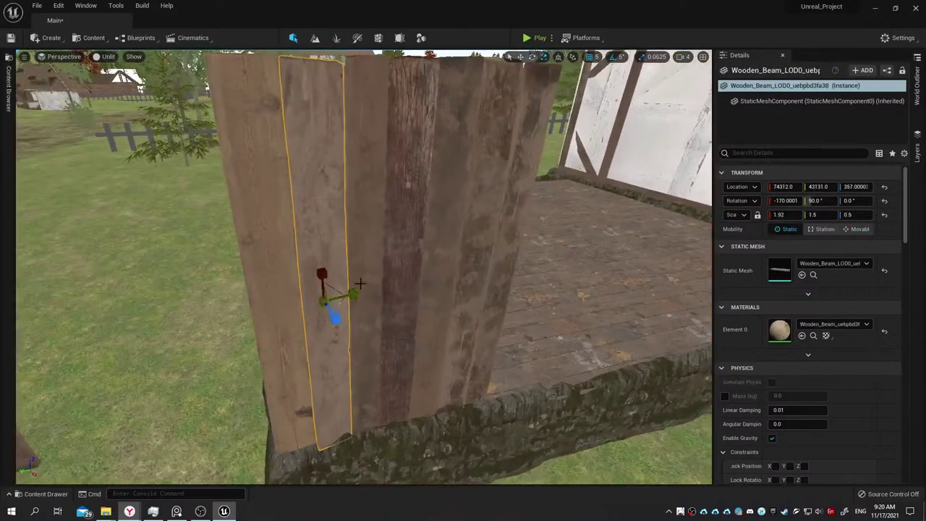
pyautogui.moveTo(316, 305)
pyautogui.mouseDown(button='right')
pyautogui.moveTo(218, 290)
pyautogui.moveTo(304, 282)
pyautogui.mouseUp(button='right')
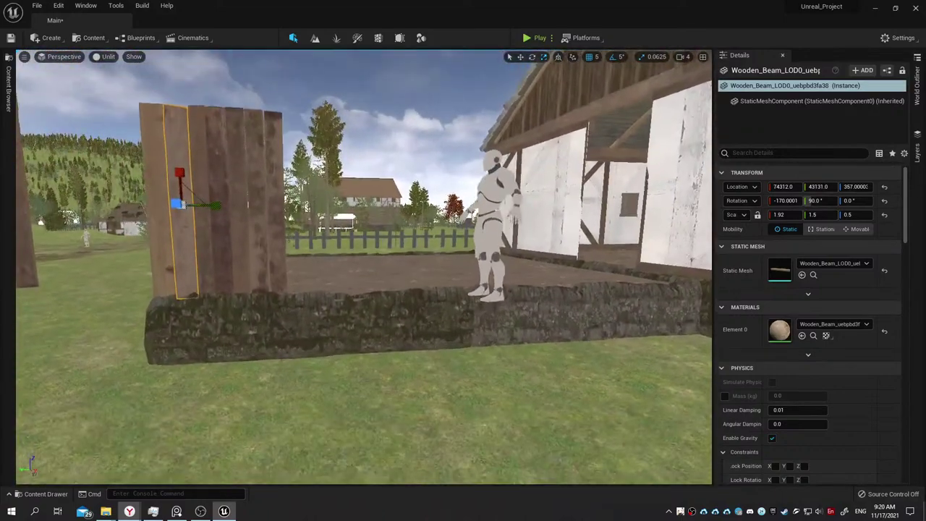
pyautogui.moveTo(304, 282); pyautogui.dragTo(259, 263, button='right')
pyautogui.keyDown('ctrl'); pyautogui.click(257, 264); pyautogui.keyUp('ctrl')
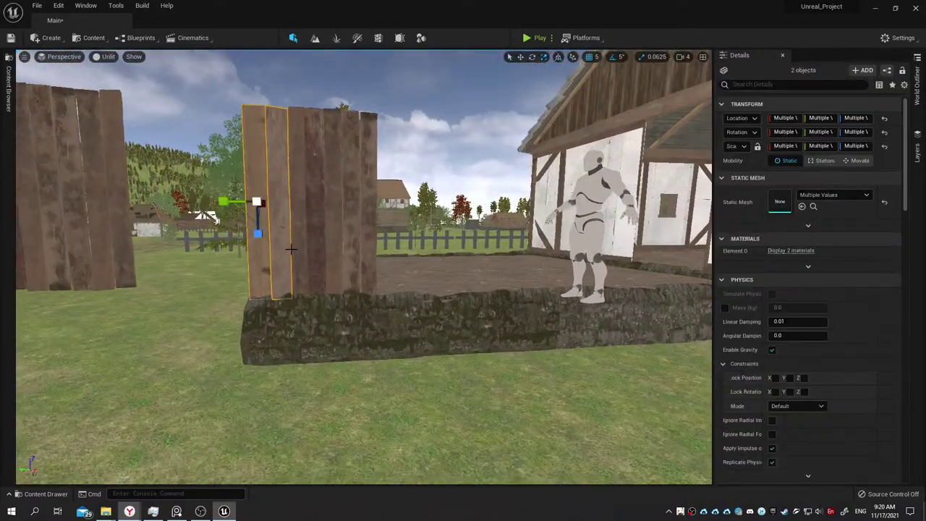
pyautogui.keyDown('ctrl'); pyautogui.click(293, 249); pyautogui.keyUp('ctrl')
pyautogui.keyDown('ctrl'); pyautogui.click(317, 245); pyautogui.keyUp('ctrl')
pyautogui.keyDown('ctrl'); pyautogui.click(335, 243); pyautogui.keyUp('ctrl')
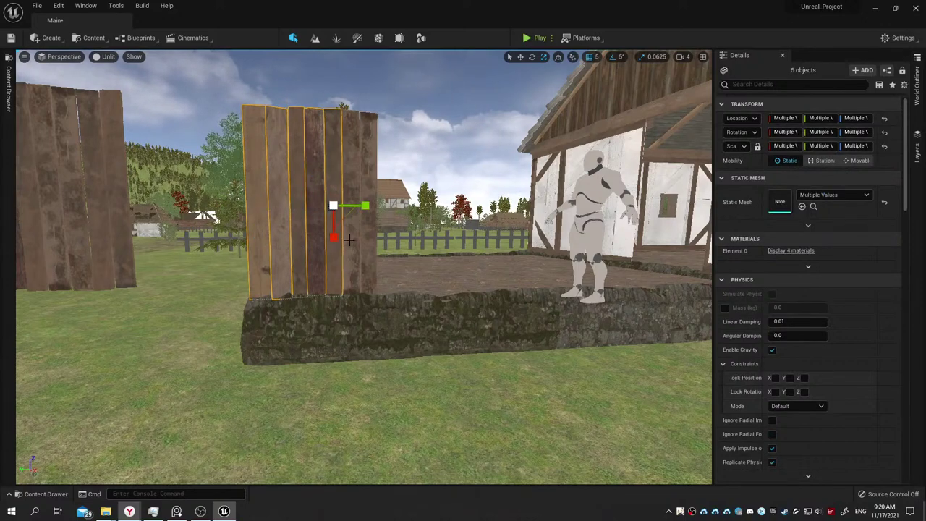
pyautogui.keyDown('ctrl'); pyautogui.click(350, 241); pyautogui.keyUp('ctrl')
pyautogui.keyDown('ctrl'); pyautogui.click(366, 242); pyautogui.keyUp('ctrl')
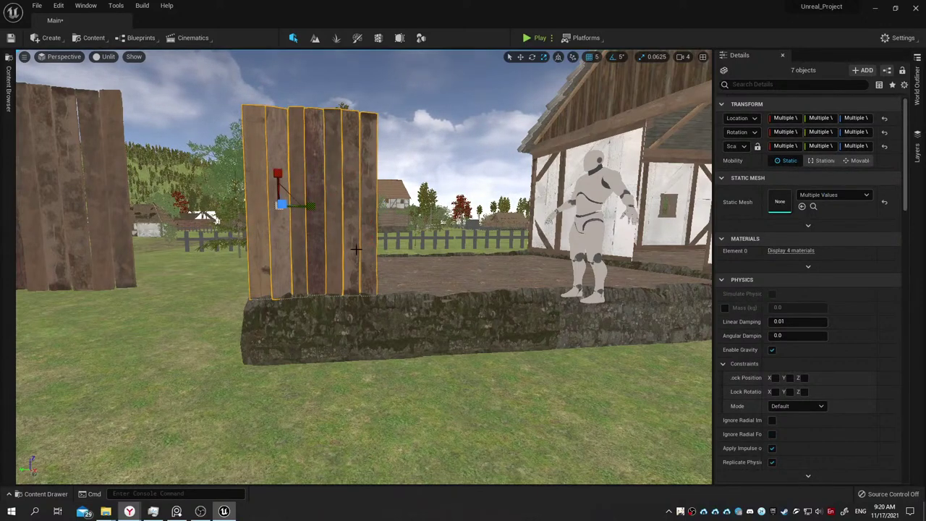
pyautogui.keyDown('alt'); pyautogui.moveTo(250, 205); pyautogui.dragTo(385, 235); pyautogui.keyUp('alt')
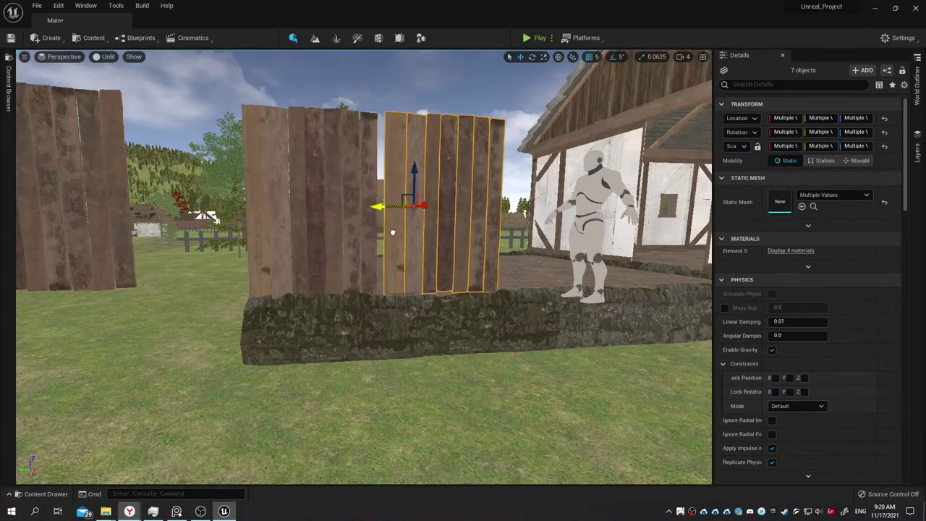
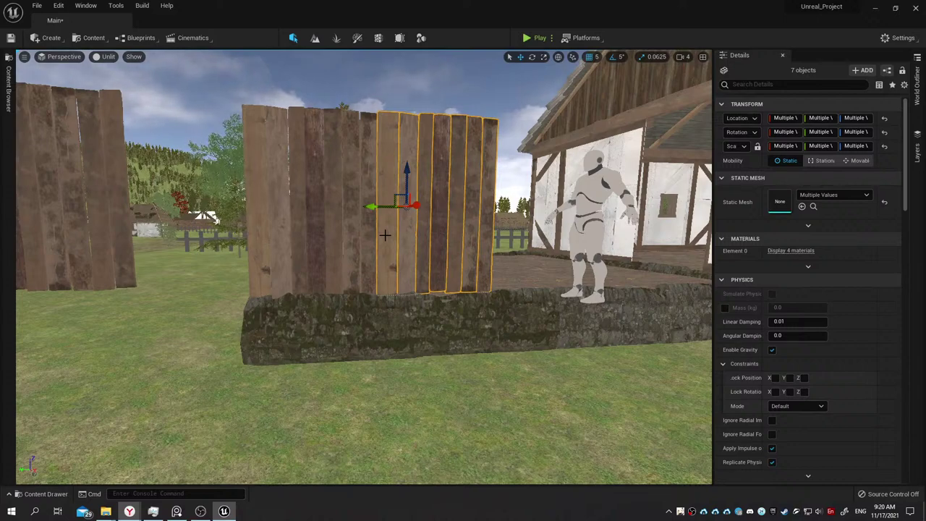
# Slide the selected fence planks to the right to narrow the gaps.
pyautogui.moveTo(387, 282); pyautogui.dragTo(456, 268, button='right')
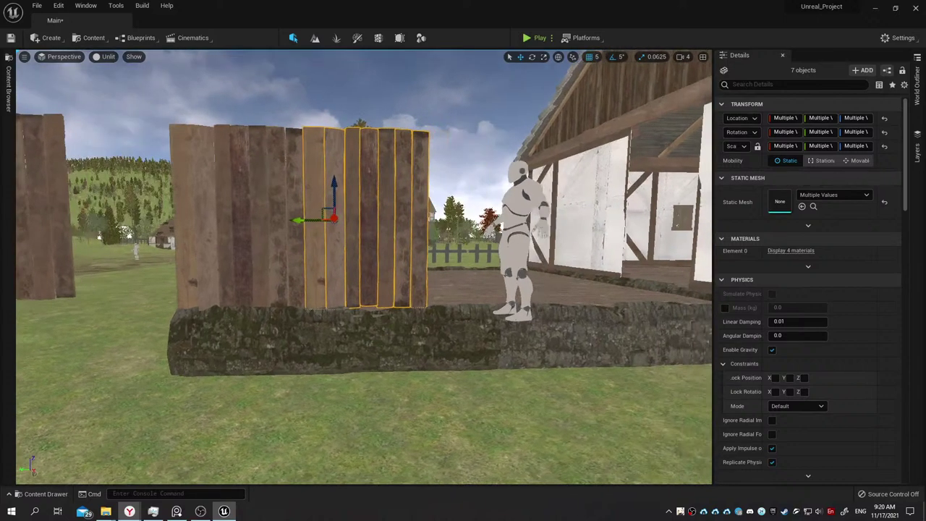
pyautogui.moveTo(304, 220)
pyautogui.mouseDown()
pyautogui.moveTo(313, 251)
pyautogui.moveTo(298, 253)
pyautogui.moveTo(299, 290)
pyautogui.mouseUp()
pyautogui.moveTo(298, 290); pyautogui.dragTo(239, 304, button='right')
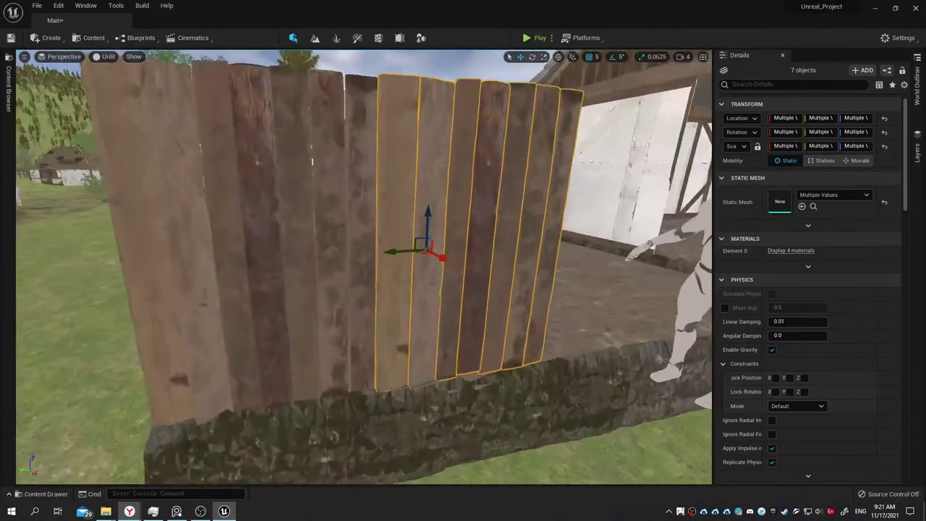
pyautogui.scroll(-2, 399, 300)
pyautogui.moveTo(399, 300)
pyautogui.mouseDown(button='right')
pyautogui.moveTo(383, 296)
pyautogui.moveTo(405, 293)
pyautogui.mouseUp(button='right')
pyautogui.scroll(-3, 384, 297)
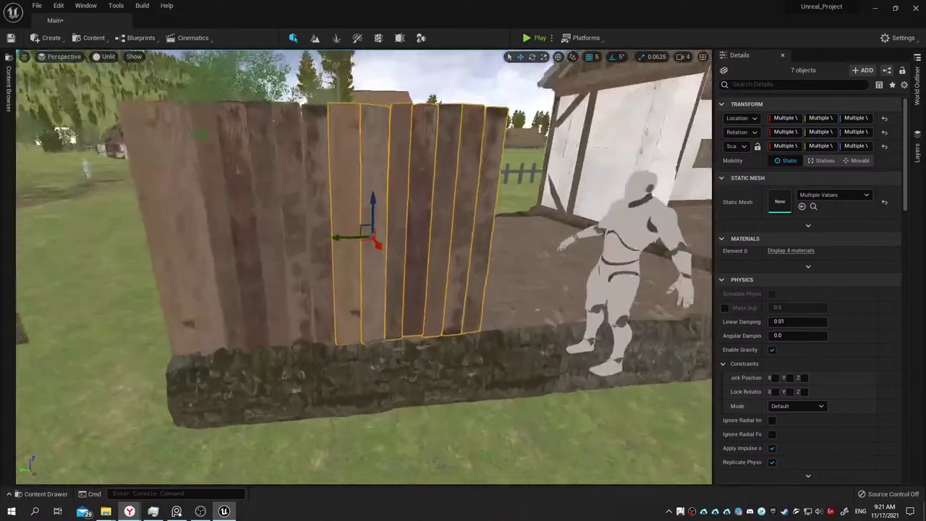
# Select two fence boards and move them to the right.
pyautogui.click(353, 273)
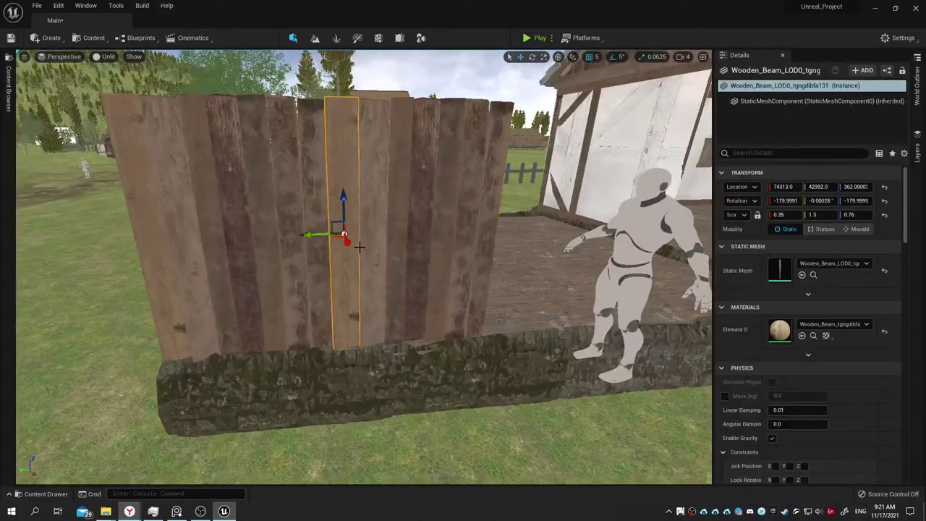
pyautogui.keyDown('ctrl'); pyautogui.click(371, 245); pyautogui.keyUp('ctrl')
pyautogui.moveTo(362, 242)
pyautogui.mouseDown()
pyautogui.moveTo(541, 264)
pyautogui.moveTo(512, 260)
pyautogui.moveTo(570, 247)
pyautogui.mouseUp()
pyautogui.press('e')
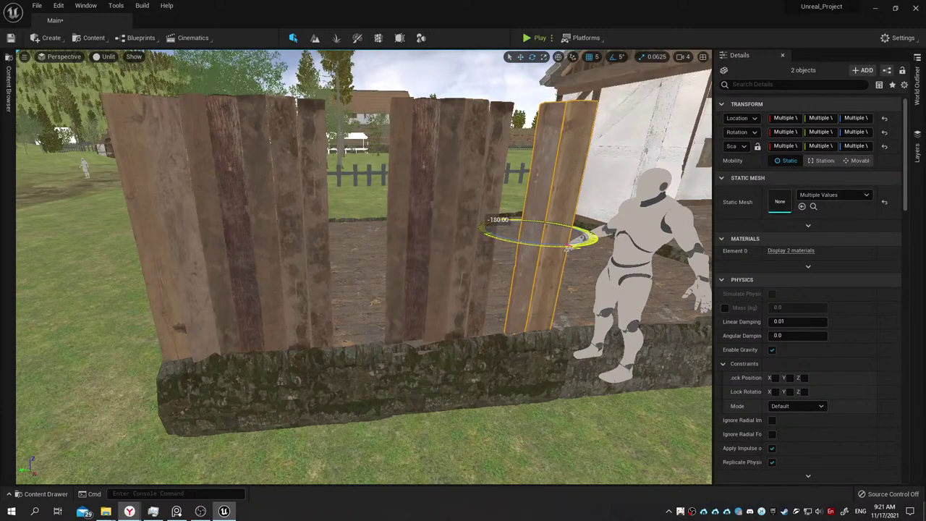
pyautogui.press('w')
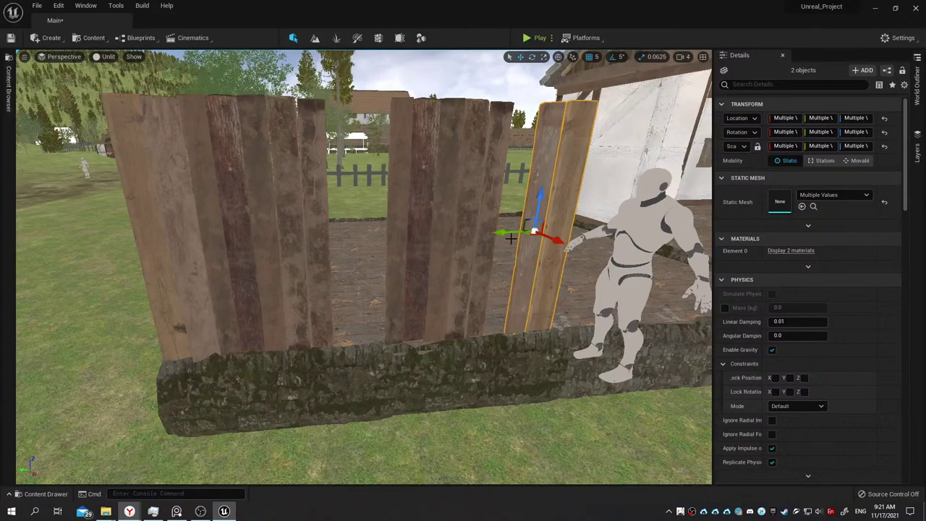
# Slide the gap beam left, then line up the old wood board and rotate it upright.
pyautogui.click(399, 245)
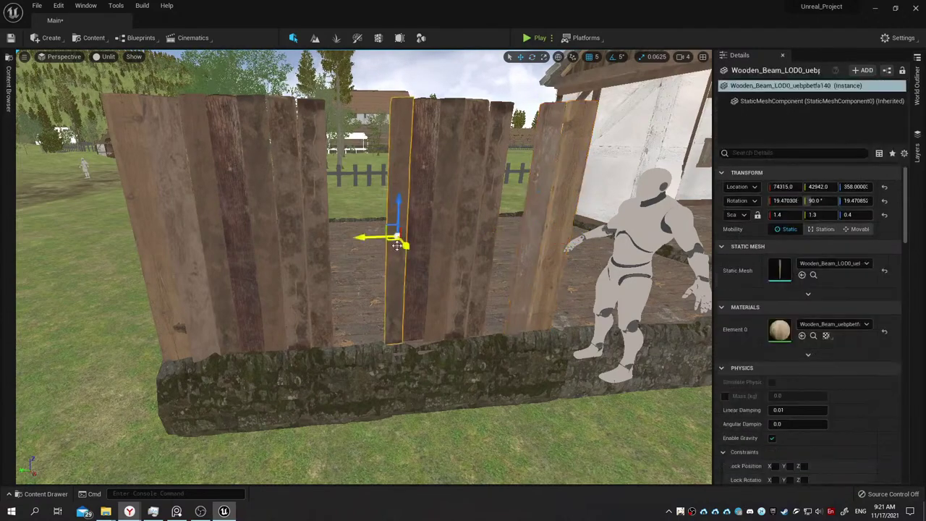
pyautogui.moveTo(388, 236); pyautogui.dragTo(309, 245)
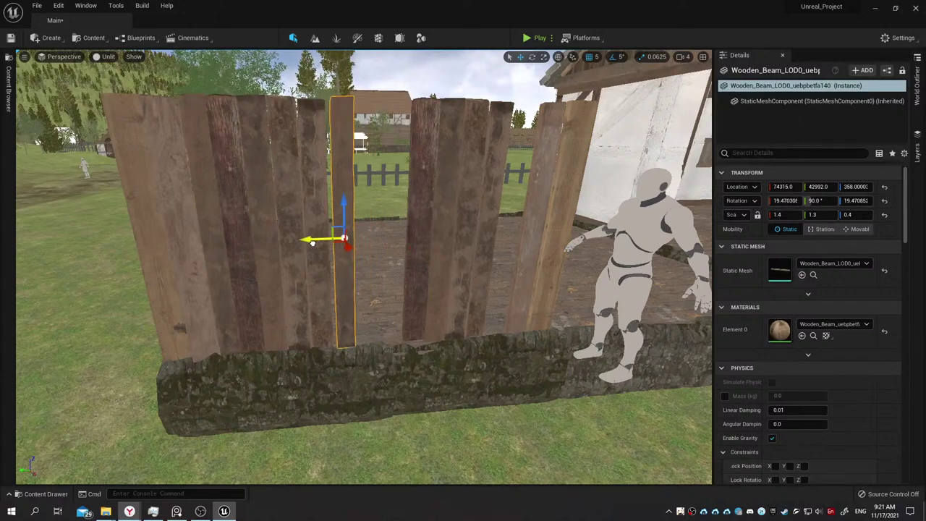
pyautogui.click(412, 249)
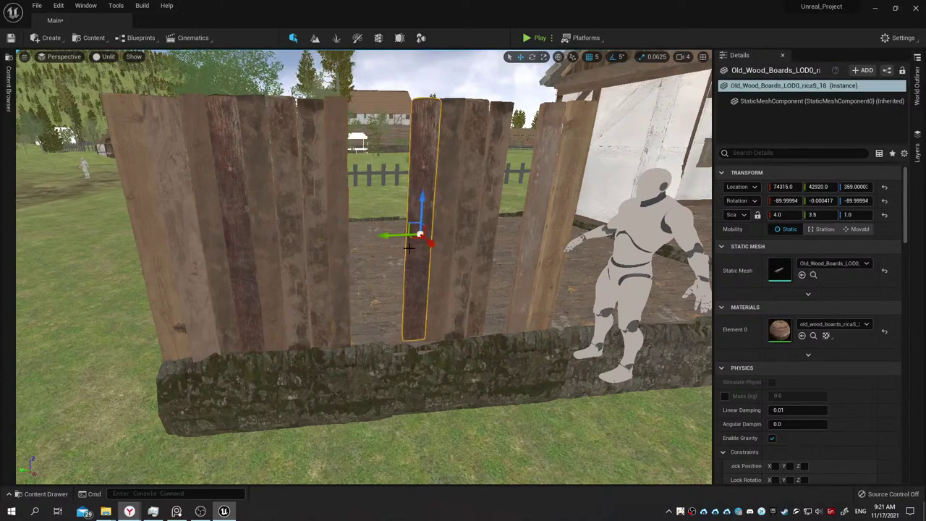
pyautogui.moveTo(396, 235)
pyautogui.mouseDown()
pyautogui.moveTo(344, 237)
pyautogui.moveTo(360, 221)
pyautogui.mouseUp()
pyautogui.press('e')
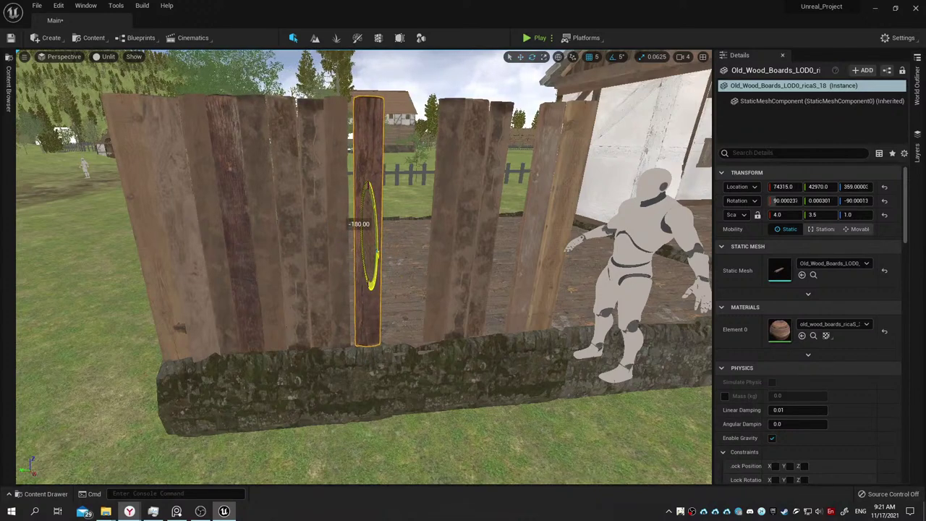
pyautogui.moveTo(360, 219); pyautogui.dragTo(343, 236)
pyautogui.press('w')
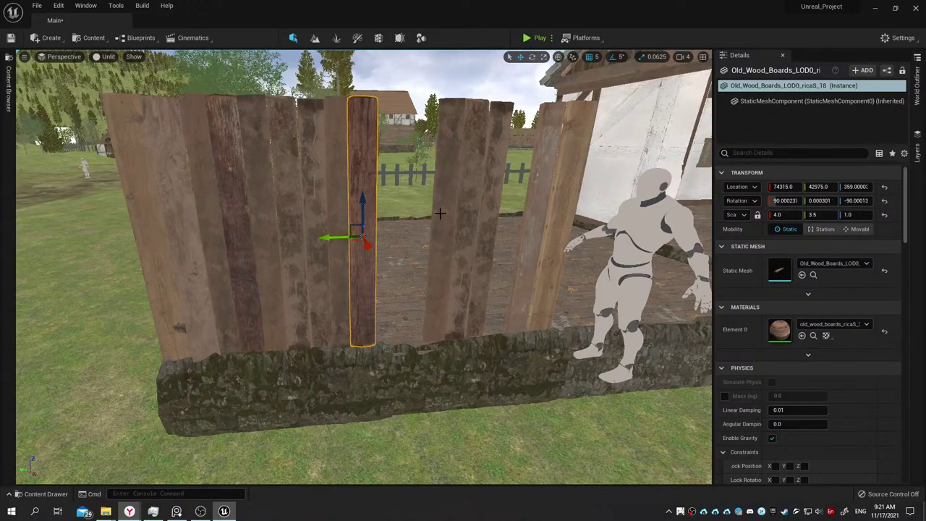
# Slide the beam and its two neighbouring planks left to close the gap.
pyautogui.click(441, 213)
pyautogui.hotkey('shift', 'e')
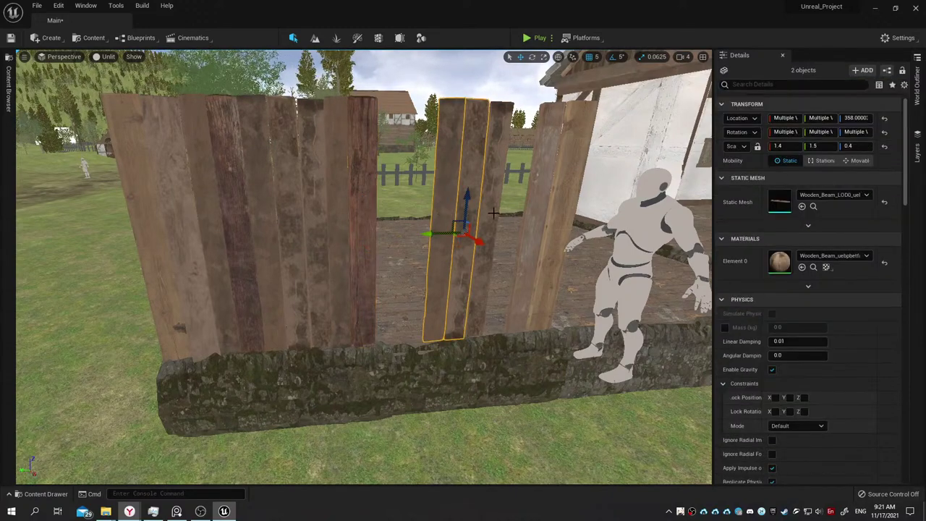
pyautogui.moveTo(449, 236); pyautogui.dragTo(397, 244)
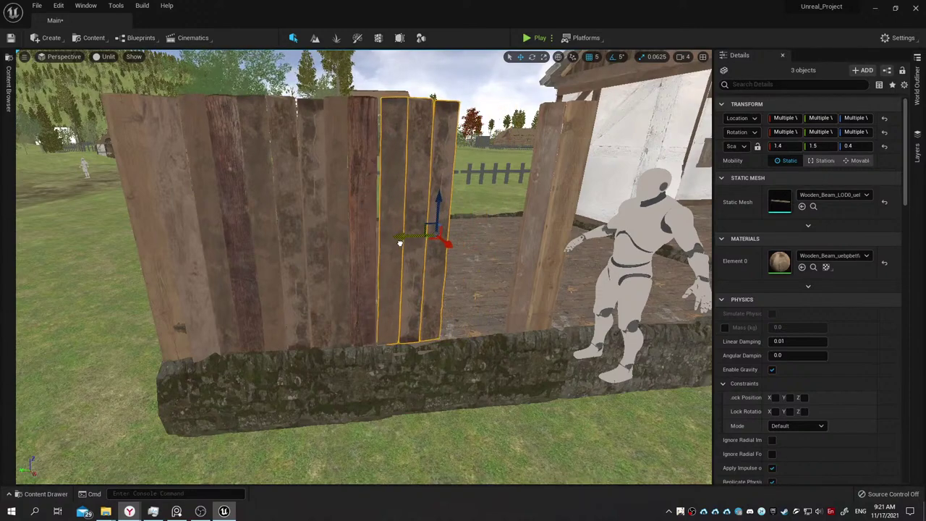
# Move the two loose planks left against the fence and check the continuous row.
pyautogui.click(533, 252)
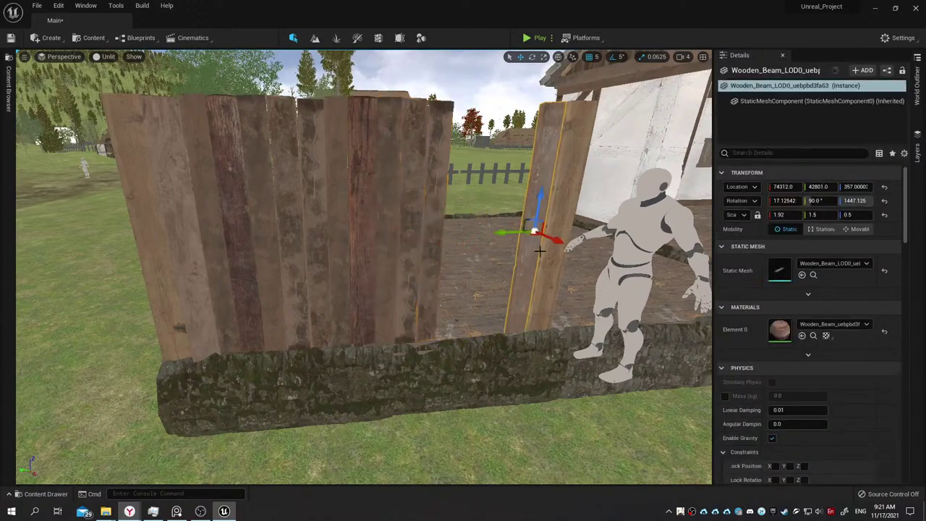
pyautogui.keyDown('ctrl'); pyautogui.click(562, 190); pyautogui.keyUp('ctrl')
pyautogui.moveTo(529, 228); pyautogui.dragTo(449, 240)
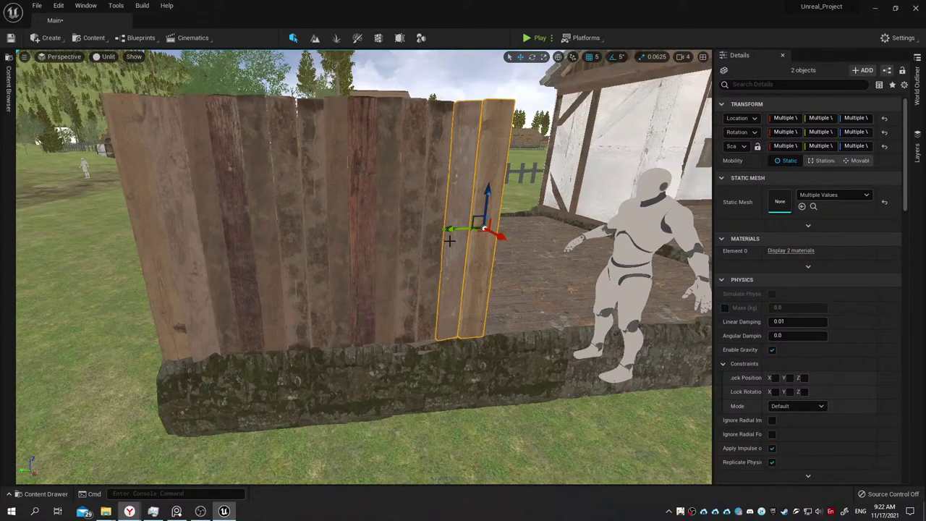
pyautogui.moveTo(450, 241); pyautogui.dragTo(449, 217)
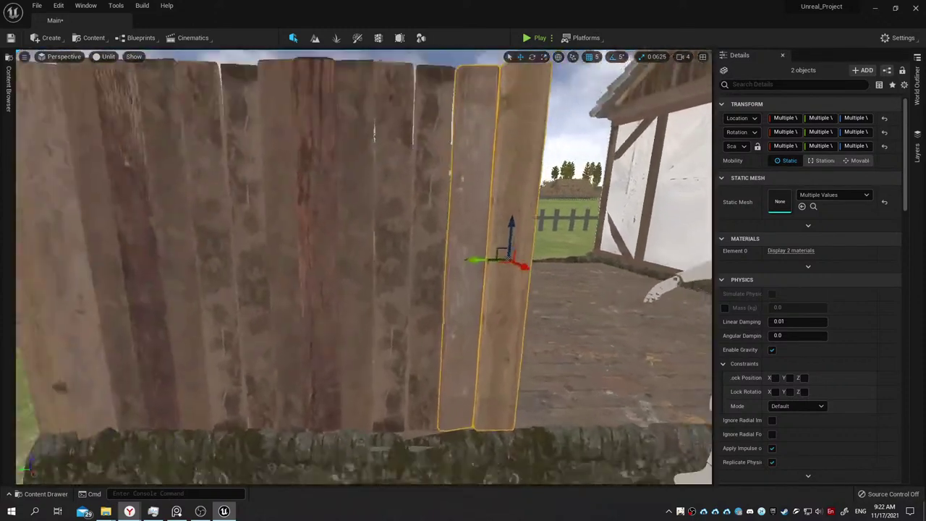
pyautogui.moveTo(450, 217); pyautogui.dragTo(449, 217, button='right')
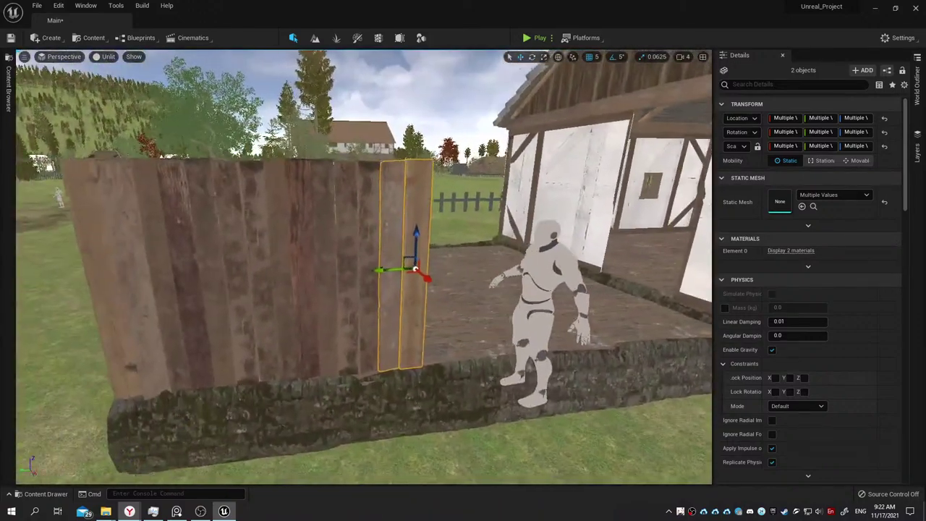
pyautogui.moveTo(414, 258); pyautogui.dragTo(415, 258, button='right')
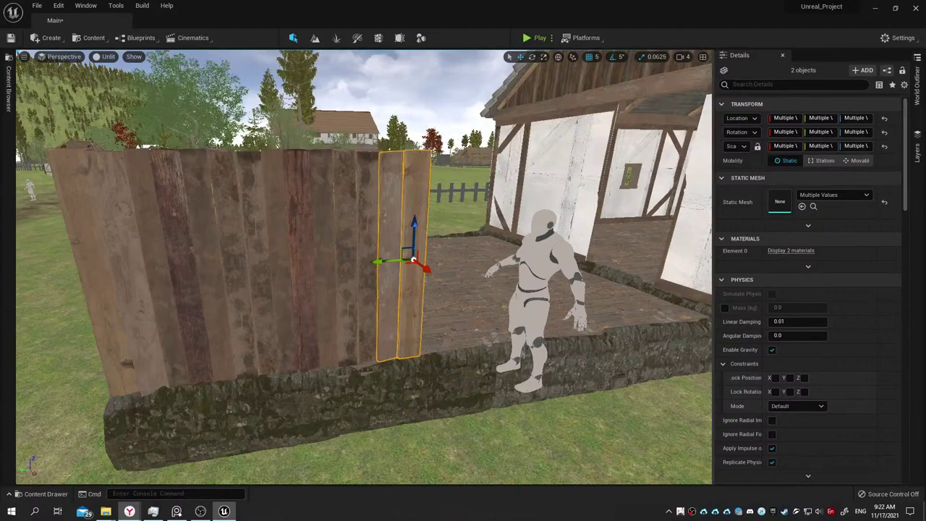
# Nudge two wall beams flush against their neighbours via their Location Y values.
pyautogui.click(392, 295)
pyautogui.moveTo(392, 295); pyautogui.dragTo(392, 295, button='right')
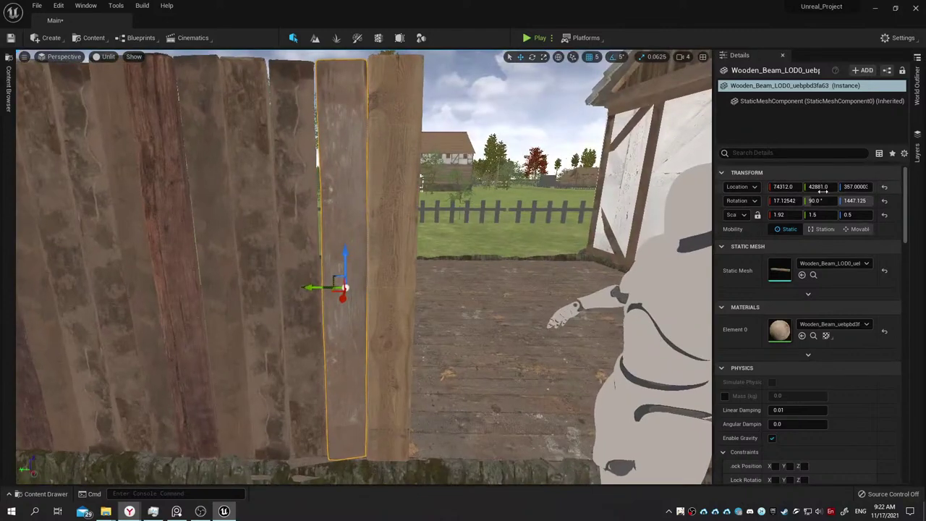
pyautogui.moveTo(823, 188); pyautogui.dragTo(832, 188)
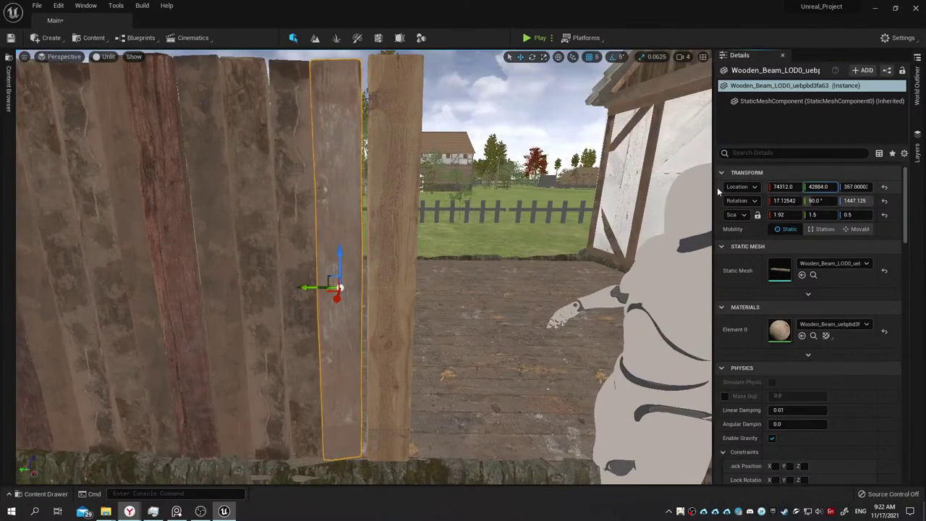
pyautogui.click(369, 224)
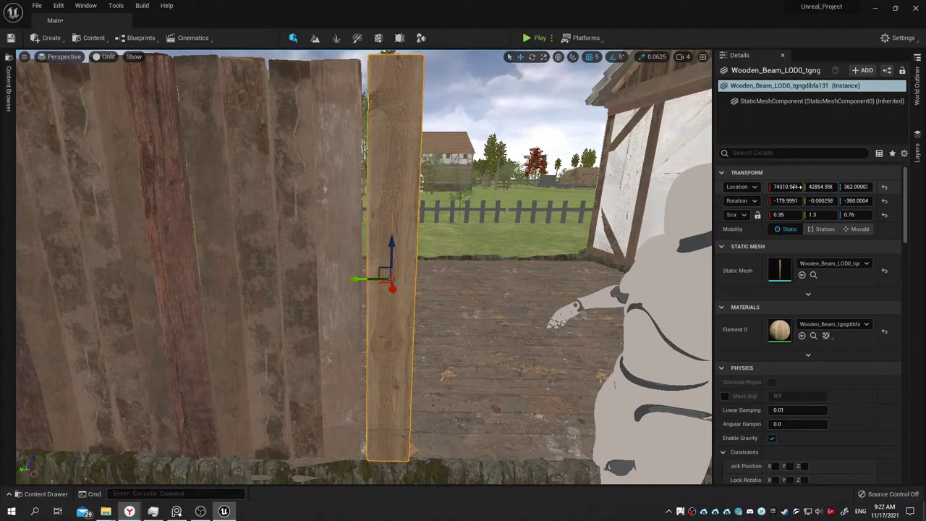
pyautogui.moveTo(830, 187); pyautogui.dragTo(850, 186)
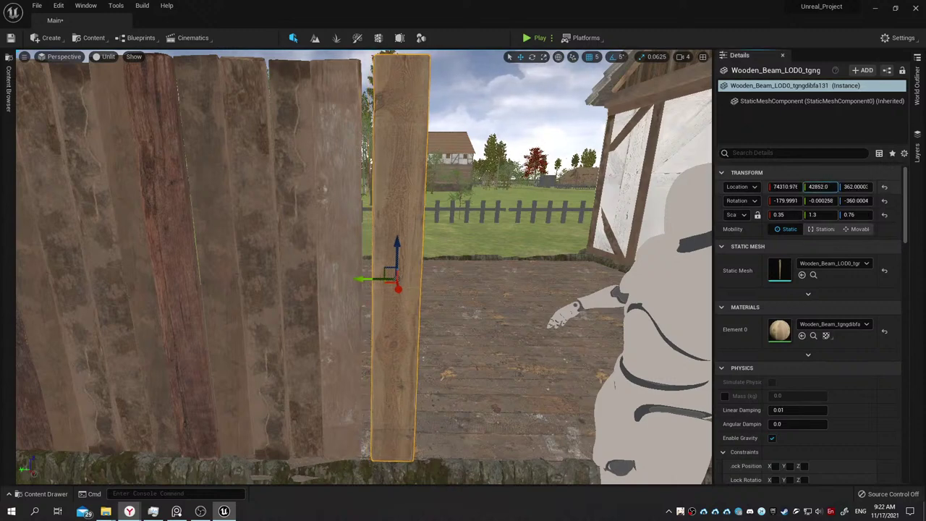
# Move the thin beam out beside the mannequin to Y 42728.
pyautogui.moveTo(411, 244); pyautogui.dragTo(434, 249, button='right')
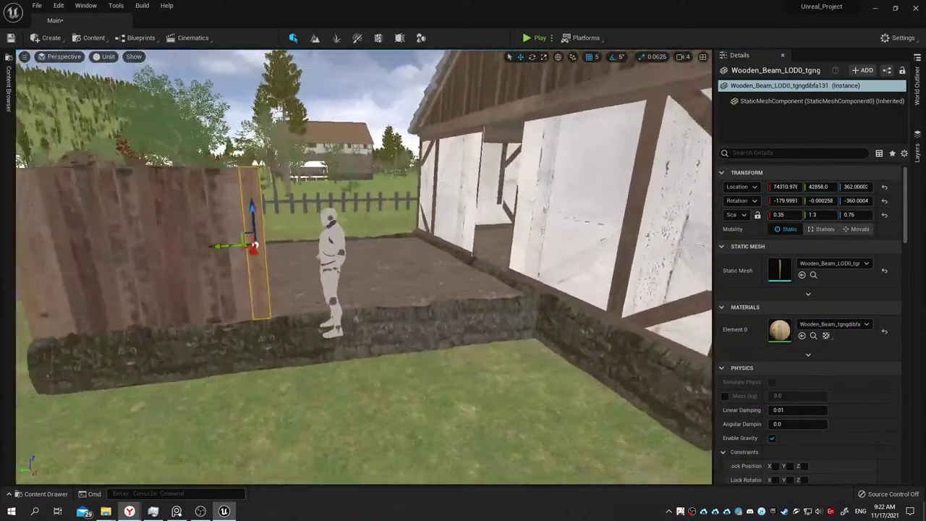
pyautogui.moveTo(434, 249); pyautogui.dragTo(418, 250, button='right')
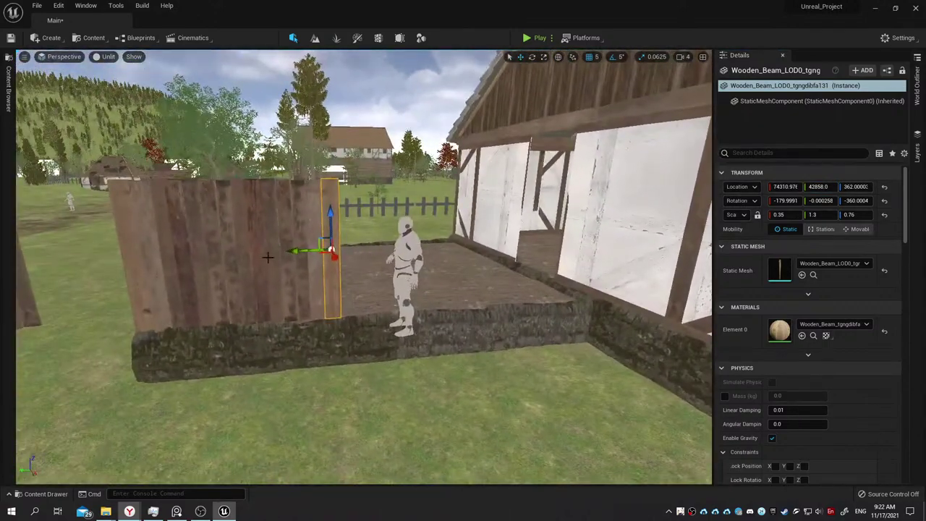
pyautogui.moveTo(300, 250); pyautogui.dragTo(376, 249)
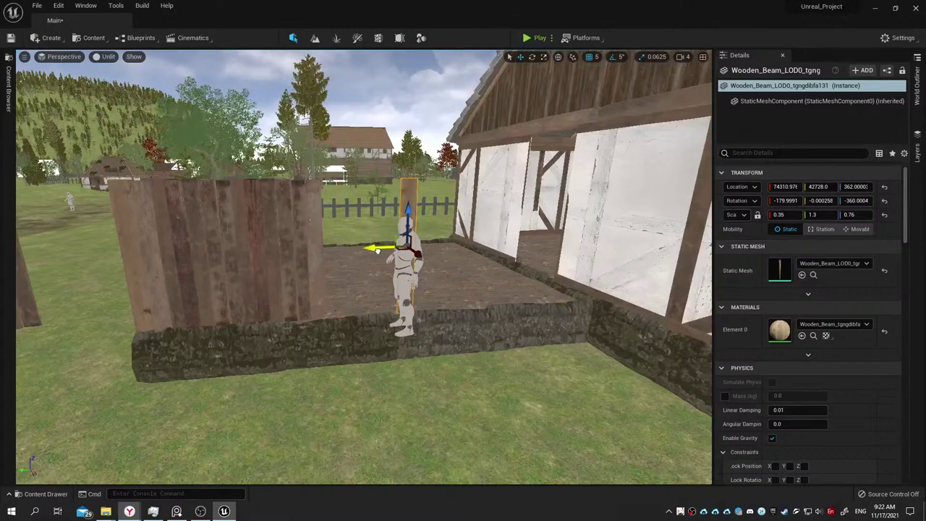
# Dock the Content Drawer and select Beam_House_Door in the Medieval_House folder.
pyautogui.click(54, 495)
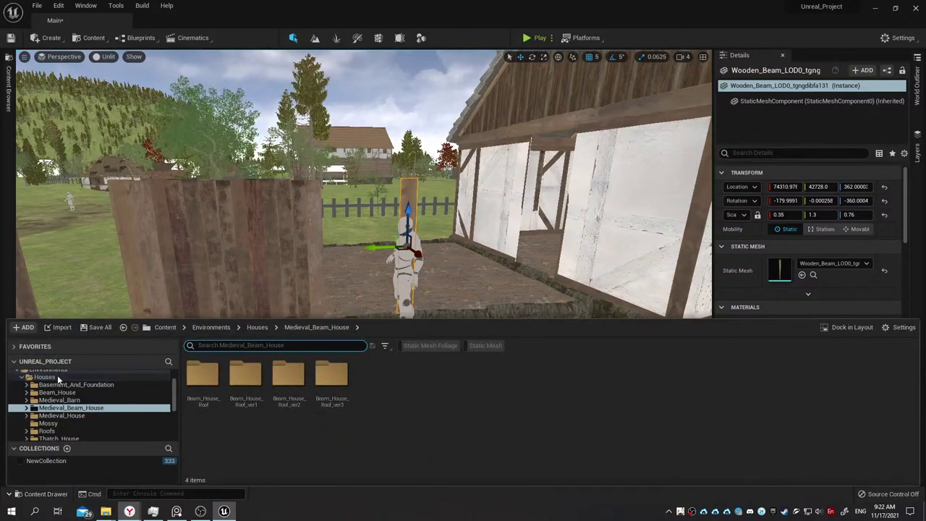
pyautogui.click(9, 86)
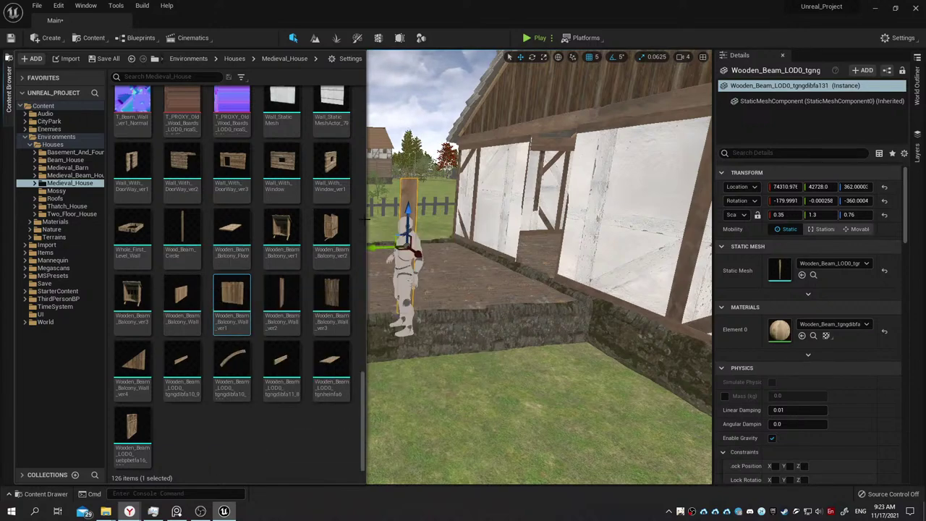
pyautogui.scroll(3, 208, 236)
pyautogui.scroll(3, 209, 236)
pyautogui.scroll(3, 208, 236)
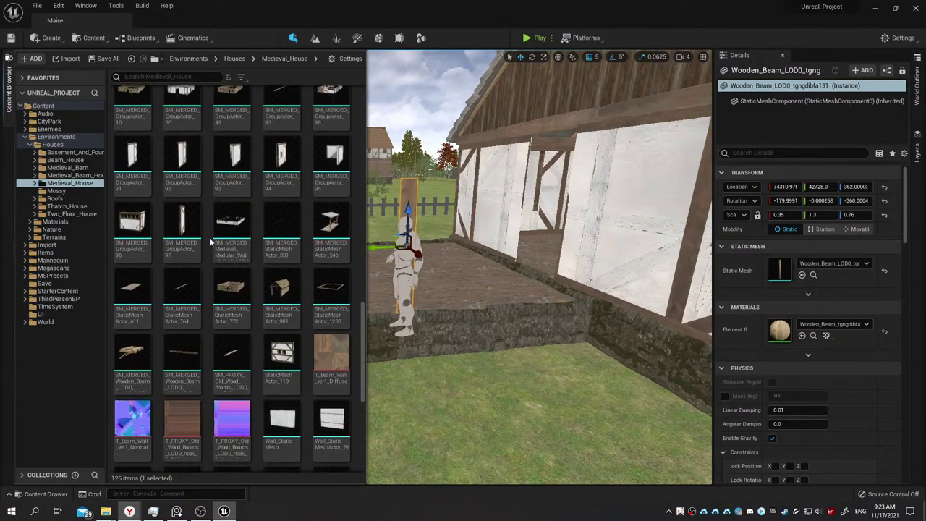
pyautogui.moveTo(364, 309); pyautogui.dragTo(347, 102)
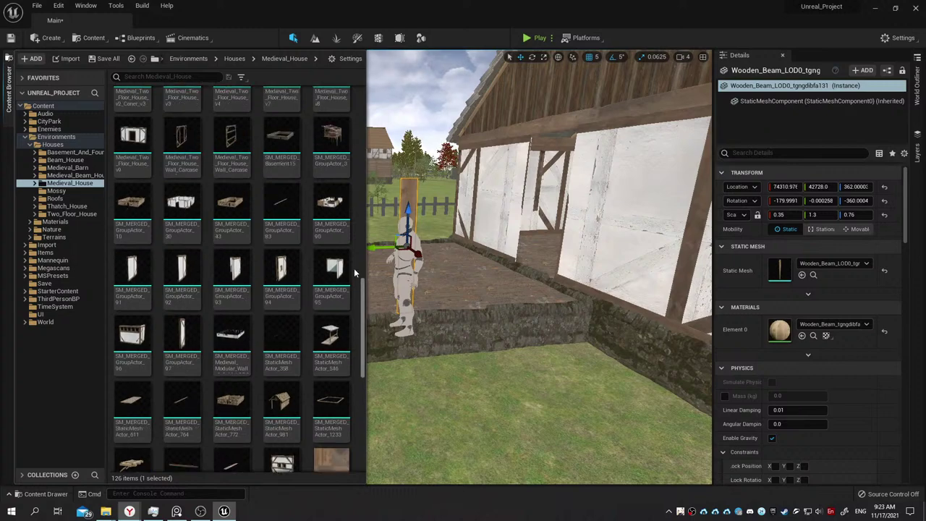
pyautogui.scroll(-1, 307, 225)
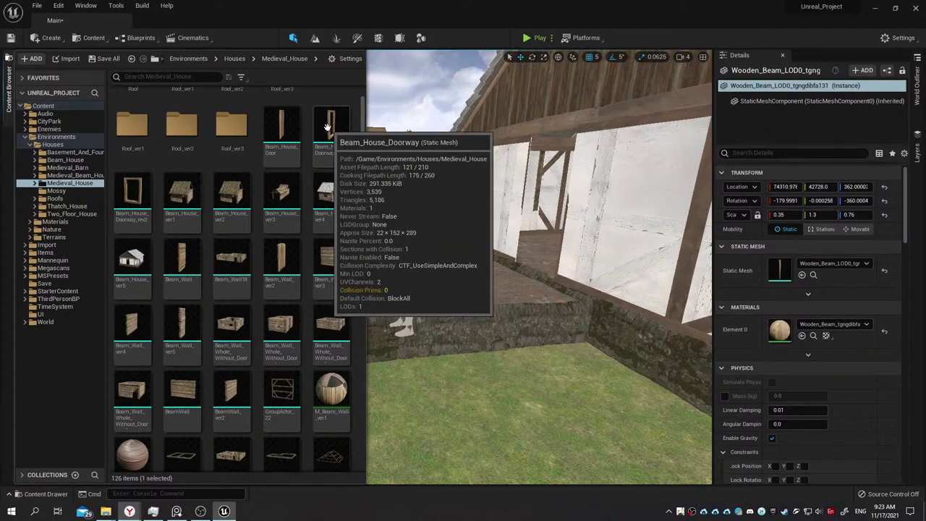
pyautogui.click(293, 128)
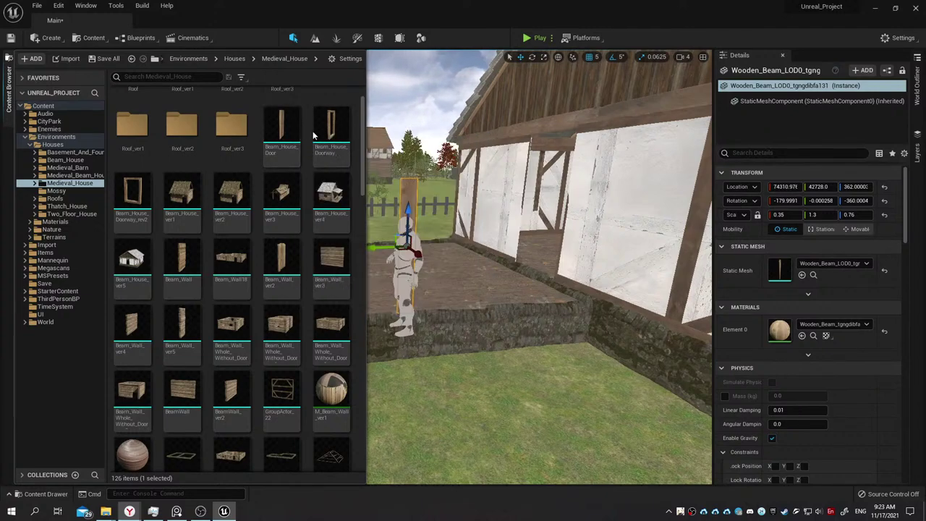
# Open Beam_House_Door in the Static Mesh Editor, orbit it, and close the editor.
pyautogui.doubleClick(288, 133)
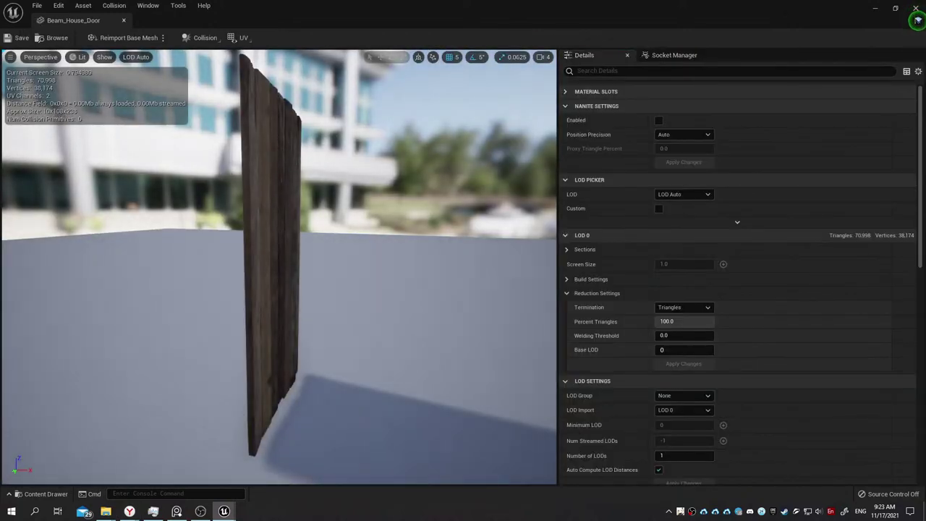
pyautogui.moveTo(278, 268)
pyautogui.mouseDown()
pyautogui.moveTo(361, 268)
pyautogui.moveTo(405, 239)
pyautogui.moveTo(178, 98)
pyautogui.mouseUp()
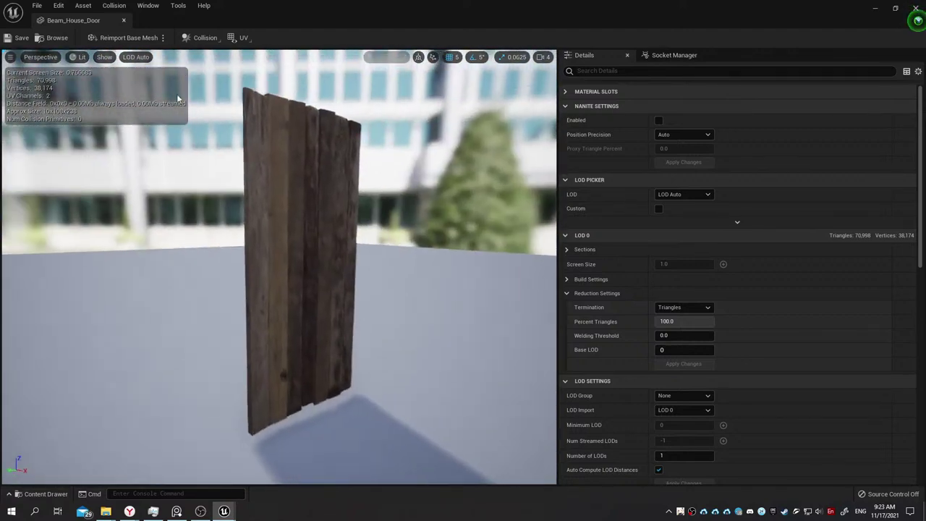
pyautogui.click(124, 21)
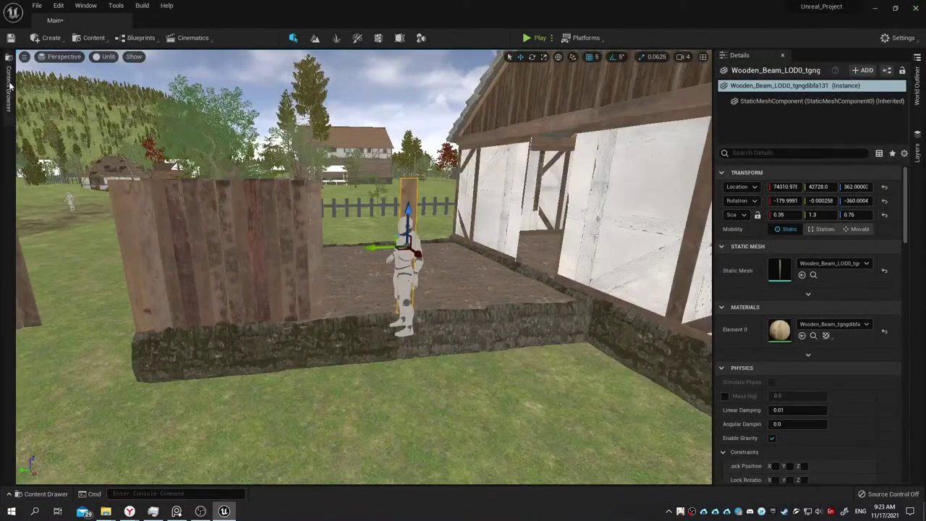
# Place a Beam_House_Door panel, raise it onto the foundation and slide it toward the wall boards.
pyautogui.hotkey('ctrl', 'space')
pyautogui.moveTo(281, 135)
pyautogui.mouseDown()
pyautogui.moveTo(513, 304)
pyautogui.moveTo(508, 311)
pyautogui.mouseUp()
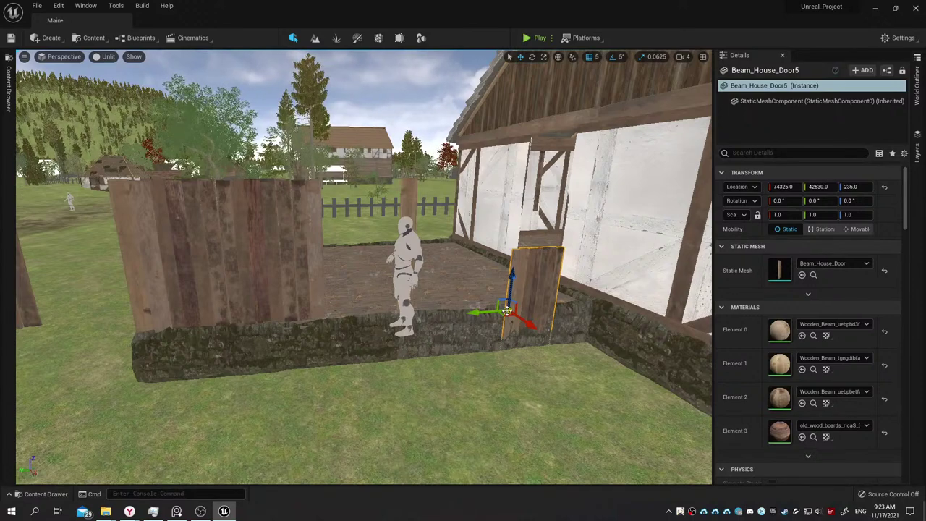
pyautogui.moveTo(508, 310); pyautogui.dragTo(482, 287, button='middle')
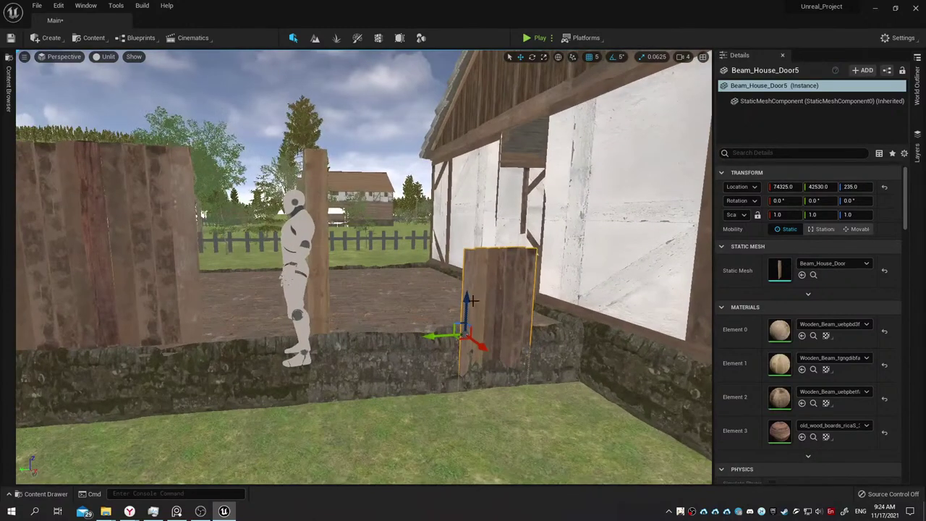
pyautogui.moveTo(474, 299); pyautogui.dragTo(483, 214)
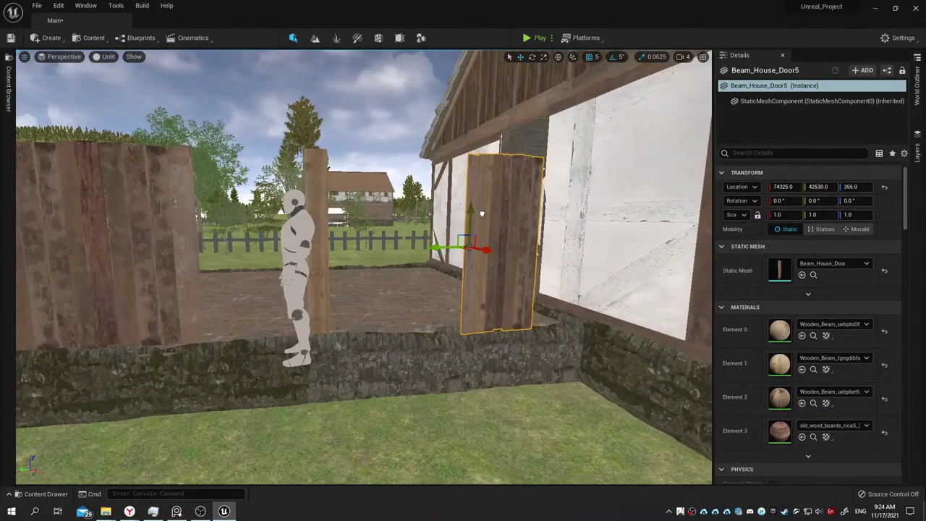
pyautogui.moveTo(798, 186); pyautogui.dragTo(791, 186)
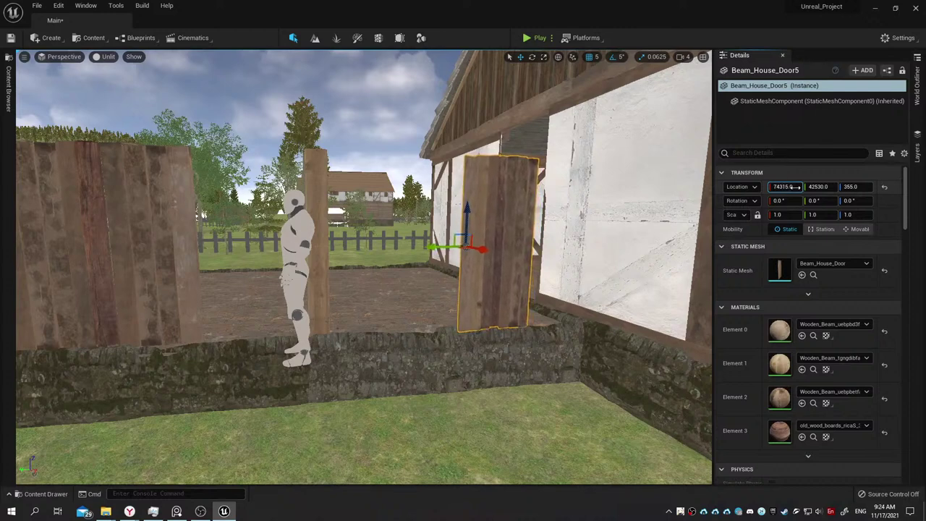
pyautogui.moveTo(433, 246); pyautogui.dragTo(296, 249)
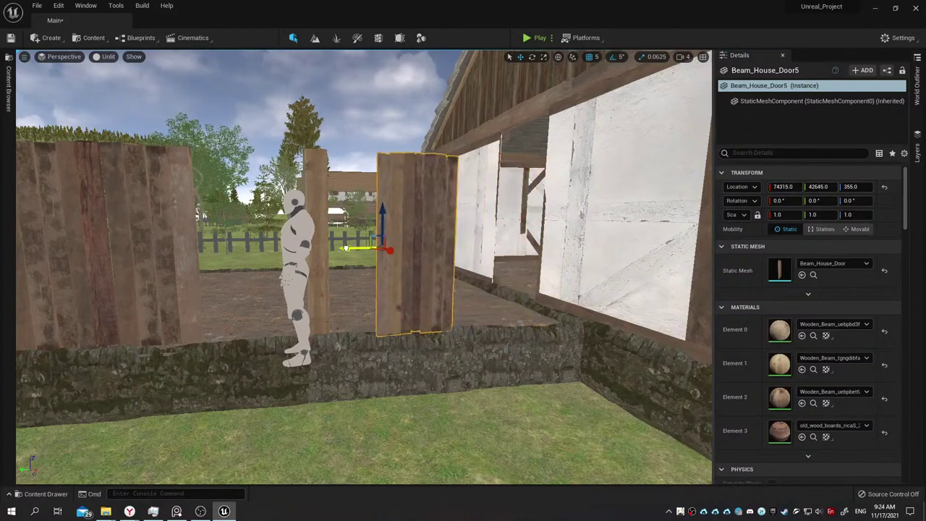
# Rotate the door panel 180° and slide it back into alignment.
pyautogui.press('e')
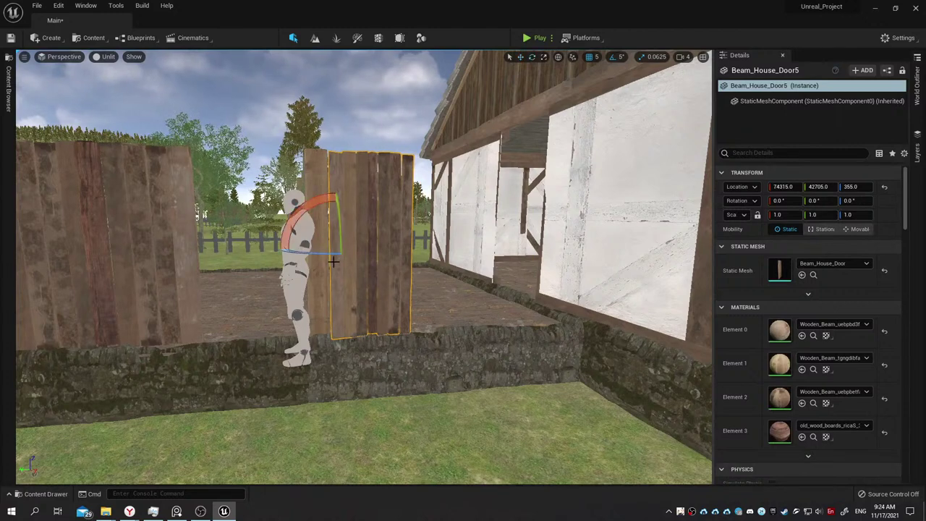
pyautogui.moveTo(327, 254); pyautogui.dragTo(332, 247)
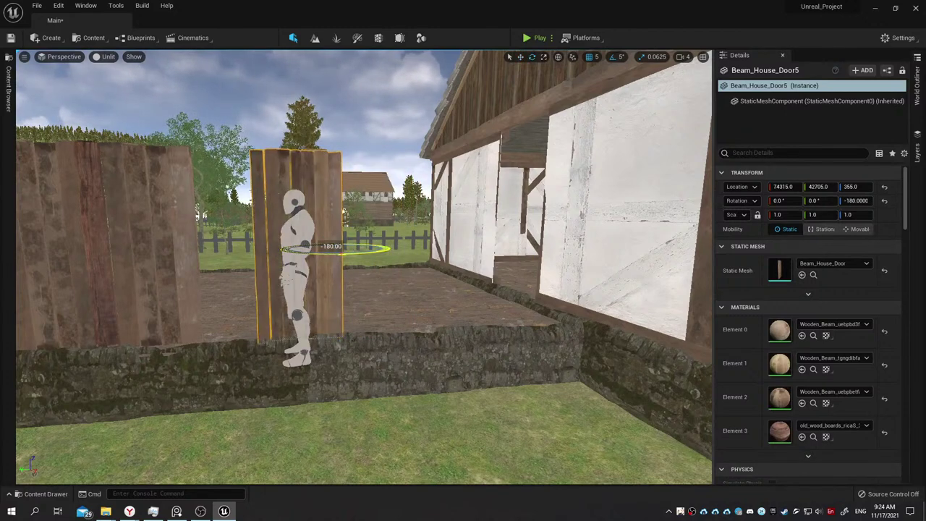
pyautogui.press('w')
pyautogui.moveTo(309, 258); pyautogui.dragTo(374, 259)
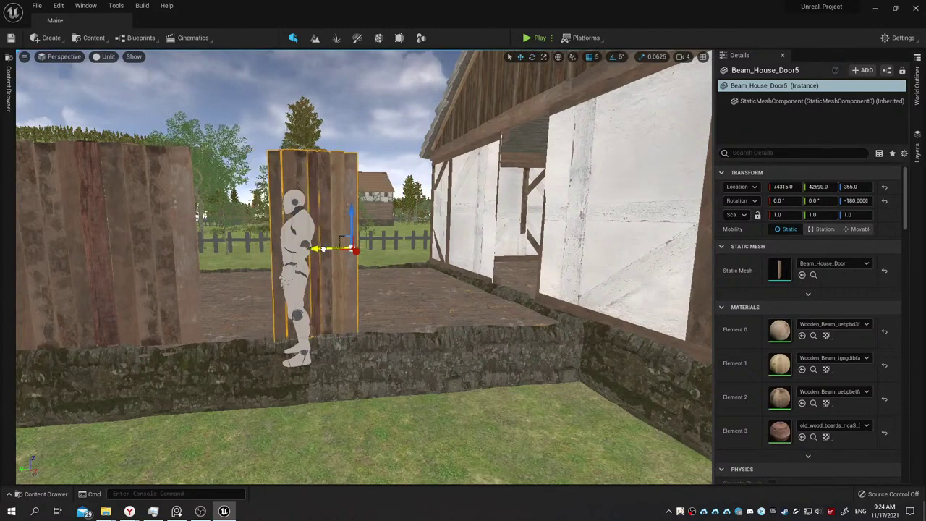
# Set the adjacent wooden beam's Location X to 74309.
pyautogui.moveTo(374, 258); pyautogui.dragTo(347, 290, button='right')
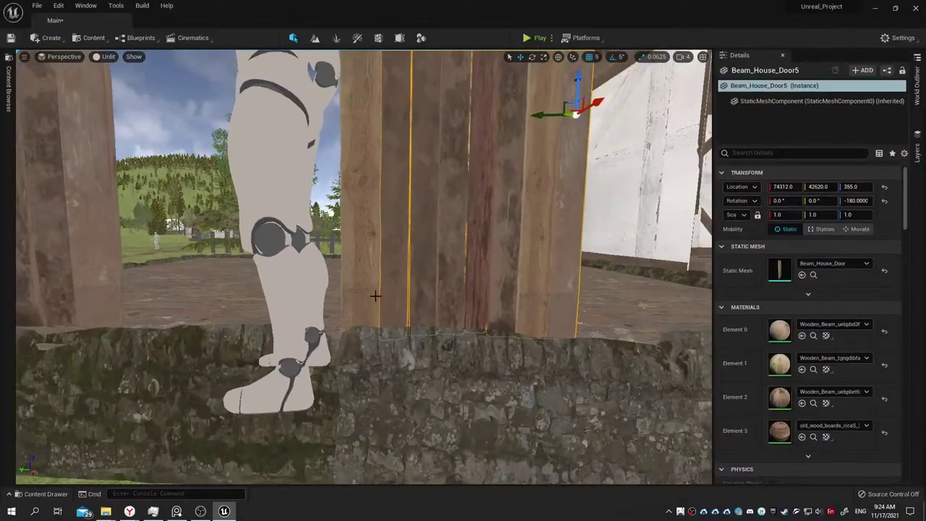
pyautogui.click(375, 295)
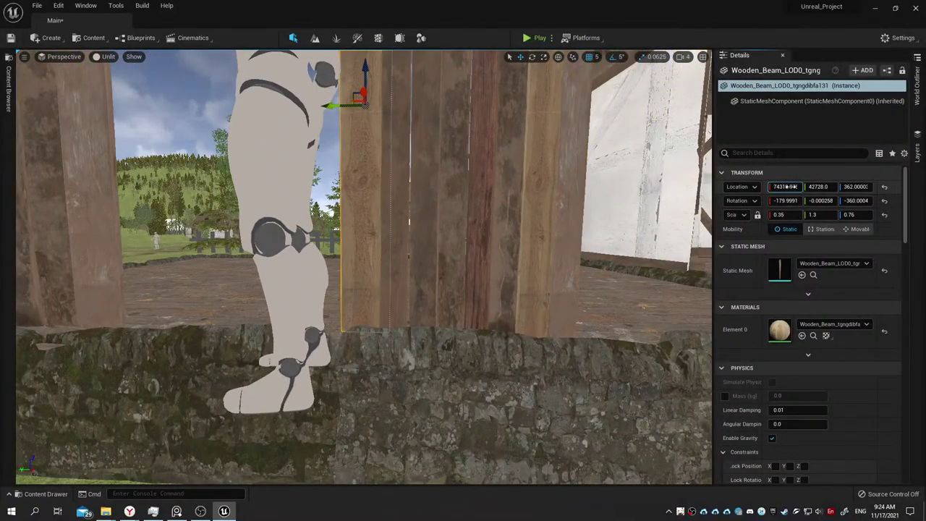
pyautogui.write('74309')
pyautogui.press('Return')
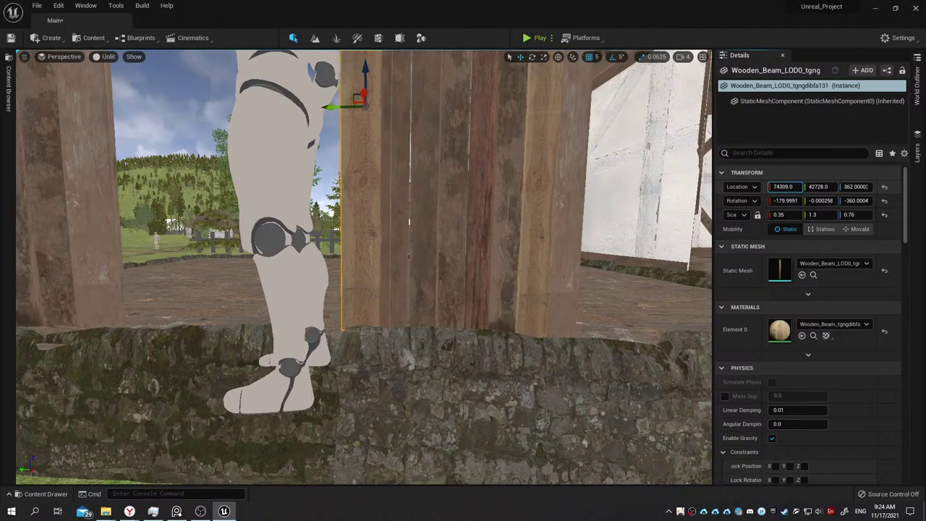
# Shift the wooden beam to X 74314, Y 42732, Z 358 and reopen the Content Drawer.
pyautogui.moveTo(784, 187); pyautogui.dragTo(851, 186)
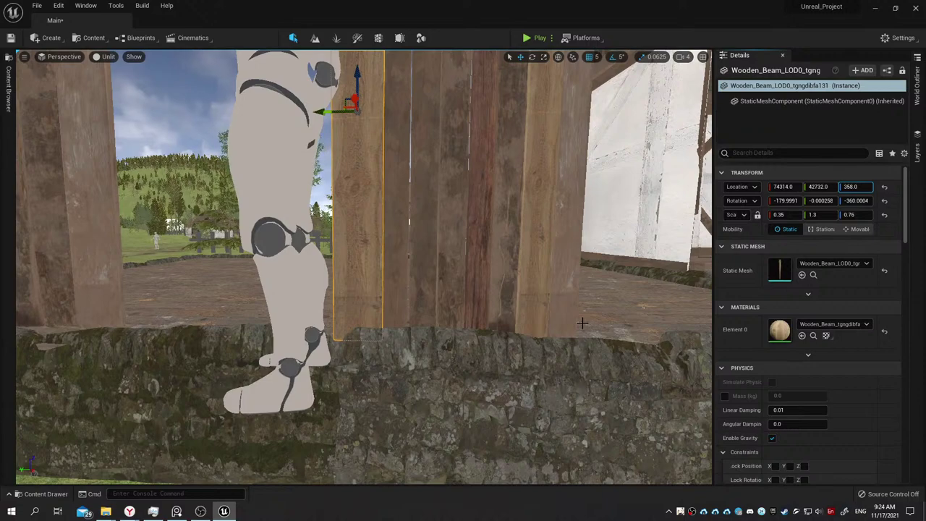
pyautogui.moveTo(437, 129); pyautogui.dragTo(15, 106)
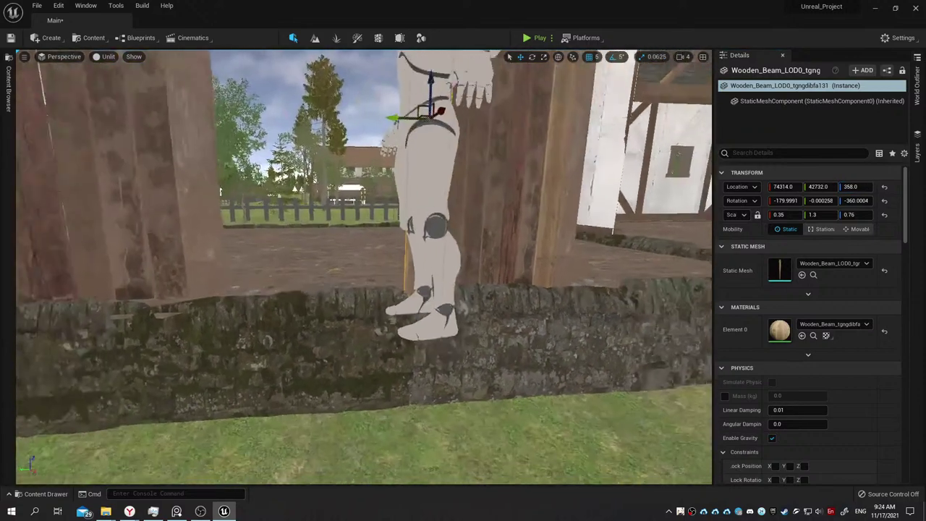
pyautogui.click(13, 105)
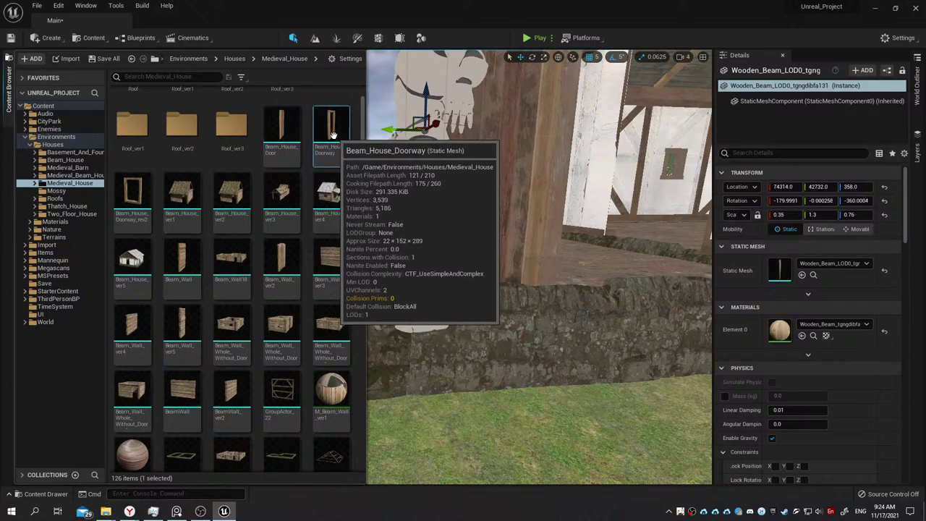
# Place Beam_House_Doorway in the fence gap at X 74299, Y 42798, Z 240.
pyautogui.moveTo(332, 132); pyautogui.dragTo(321, 287)
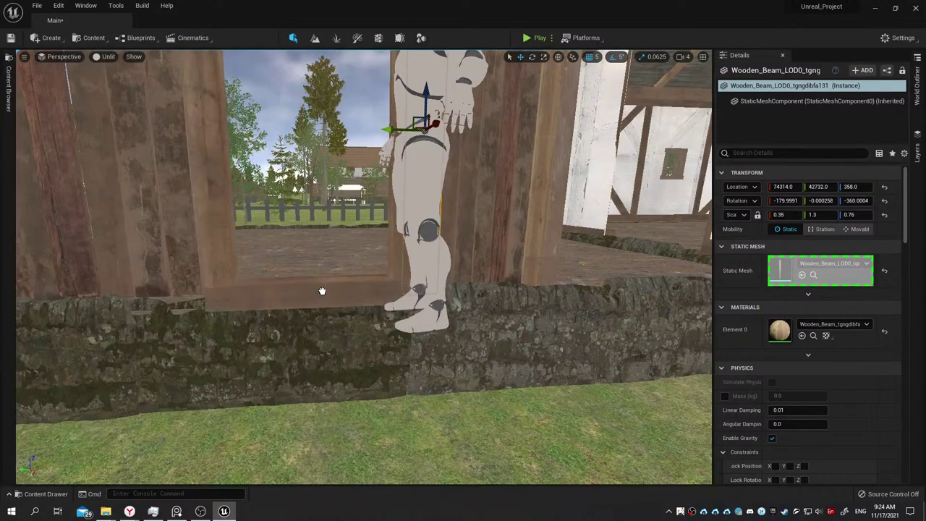
pyautogui.moveTo(321, 287); pyautogui.dragTo(321, 288)
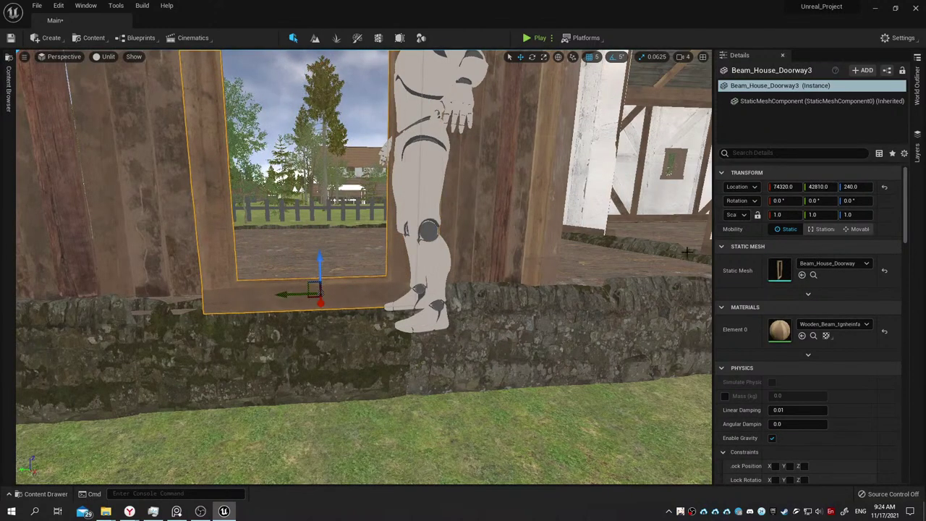
pyautogui.moveTo(794, 190); pyautogui.dragTo(779, 190)
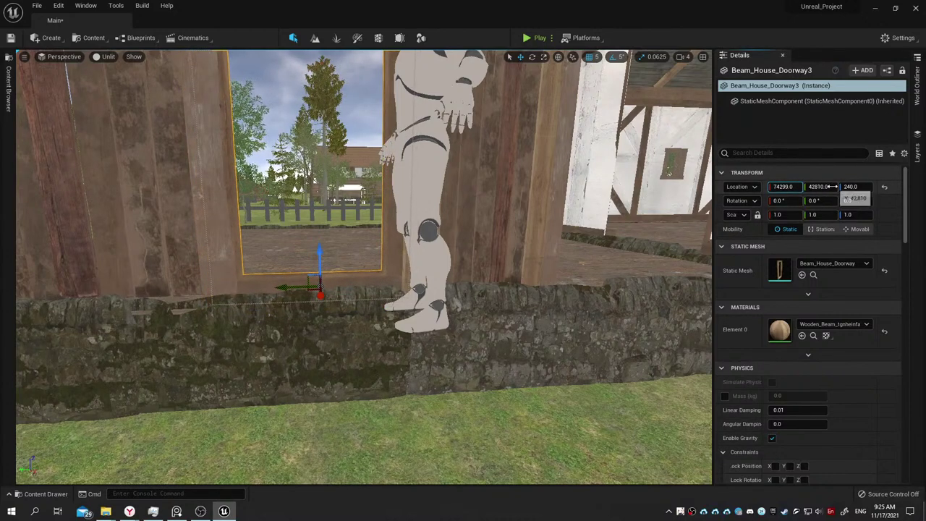
pyautogui.moveTo(833, 187); pyautogui.dragTo(824, 186)
pyautogui.moveTo(362, 290)
pyautogui.mouseDown(button='right')
pyautogui.moveTo(362, 261)
pyautogui.moveTo(362, 275)
pyautogui.mouseUp(button='right')
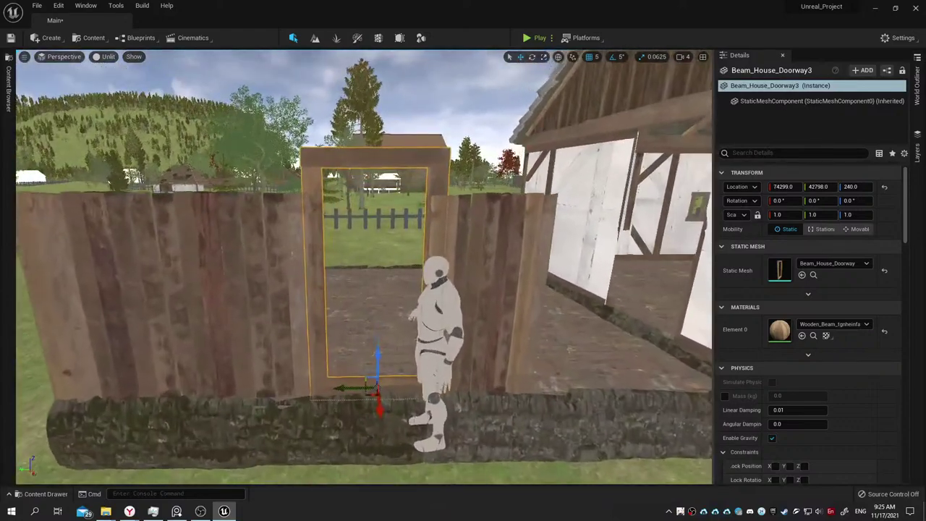
# Slide the beam beside the doorway and the plank panel together along Y and inspect the wall.
pyautogui.click(444, 211)
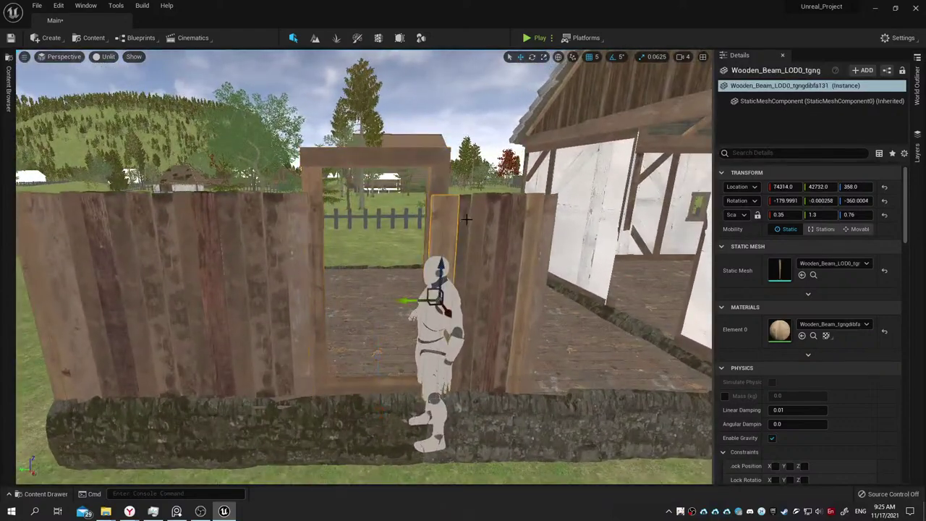
pyautogui.keyDown('ctrl'); pyautogui.click(471, 215); pyautogui.keyUp('ctrl')
pyautogui.moveTo(511, 303); pyautogui.dragTo(524, 309)
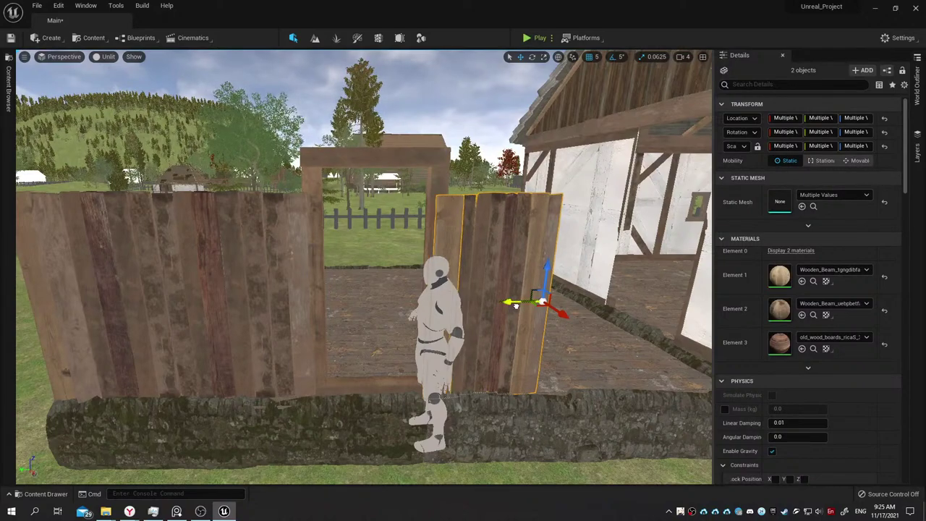
pyautogui.moveTo(488, 291); pyautogui.dragTo(488, 292, button='right')
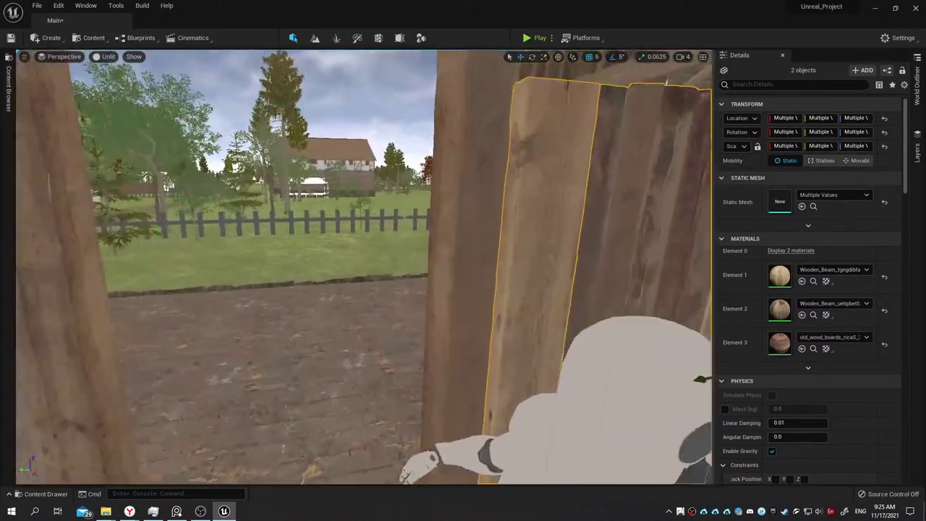
pyautogui.moveTo(666, 82); pyautogui.dragTo(638, 370, button='right')
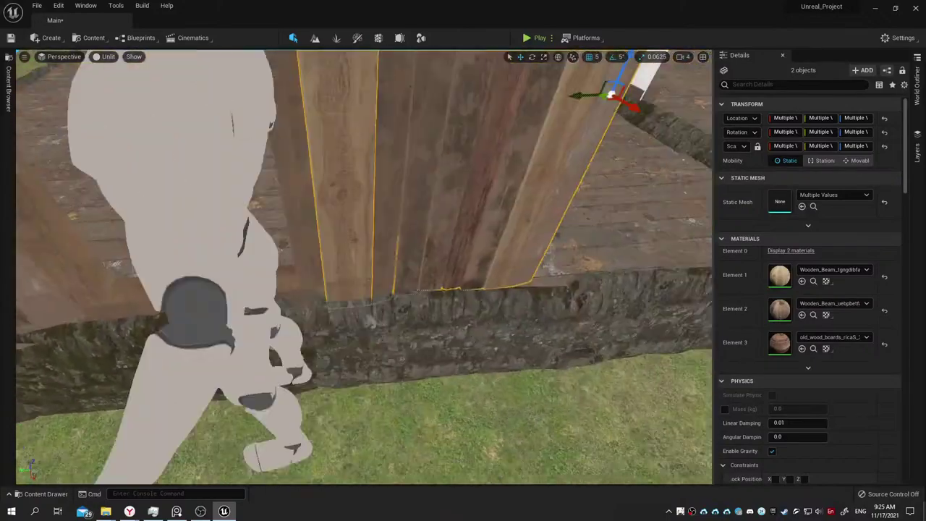
pyautogui.moveTo(496, 265); pyautogui.dragTo(497, 265, button='right')
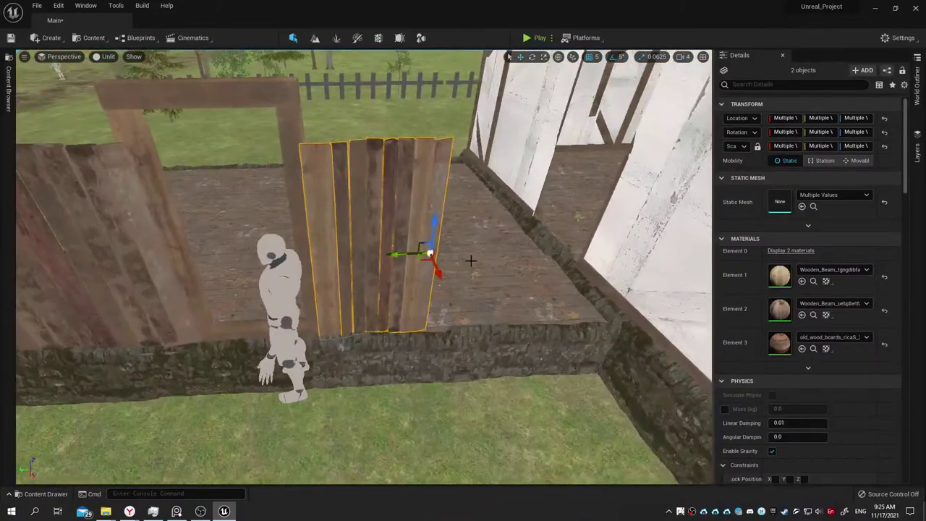
pyautogui.moveTo(402, 302); pyautogui.dragTo(393, 296, button='right')
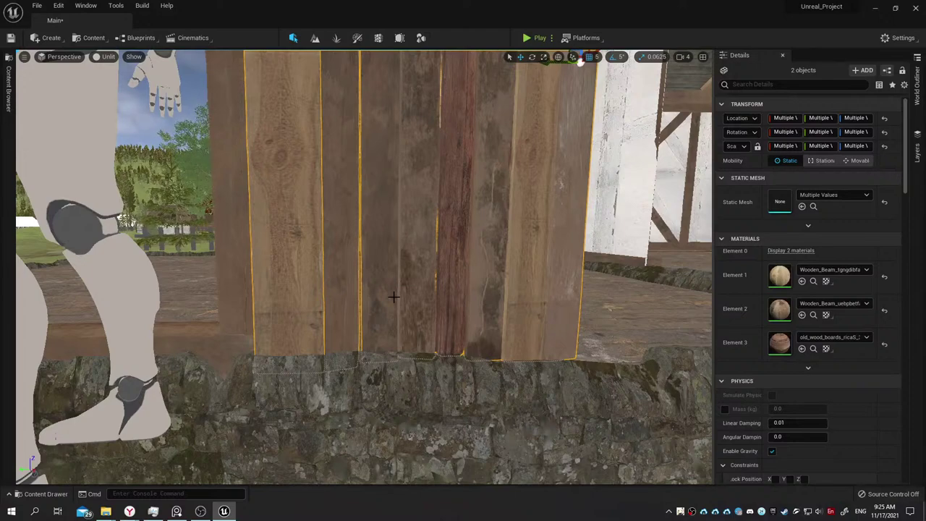
pyautogui.moveTo(581, 62); pyautogui.dragTo(581, 62, button='right')
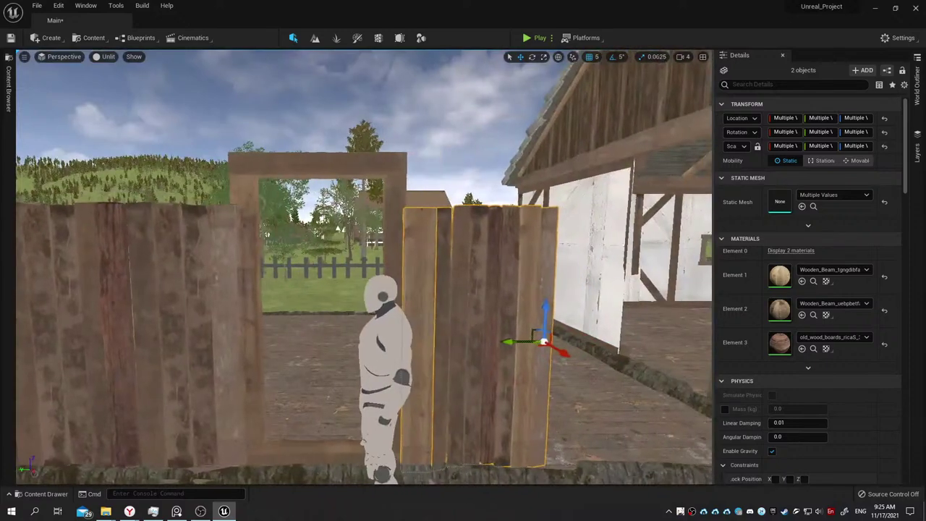
pyautogui.moveTo(295, 303); pyautogui.dragTo(295, 303, button='right')
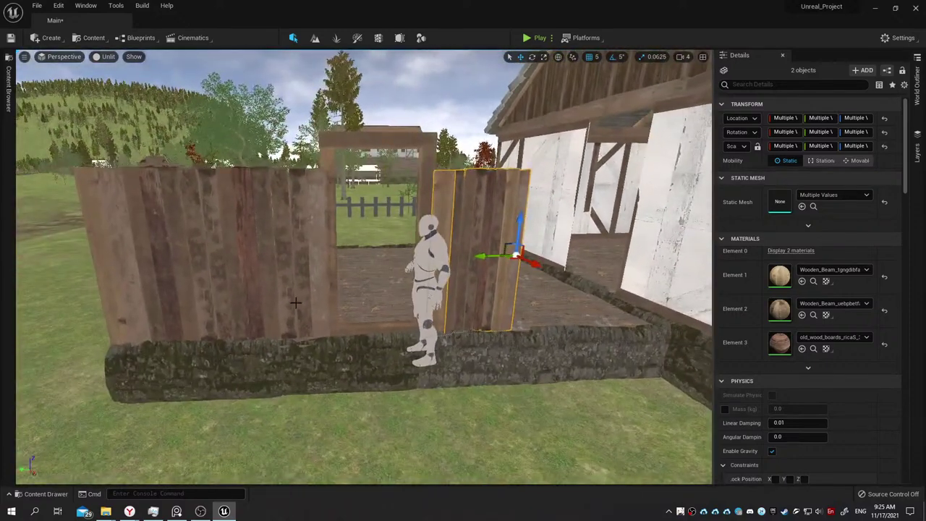
# Move the left-fence wooden planks to the right section and lower them onto the stone wall.
pyautogui.click(275, 291)
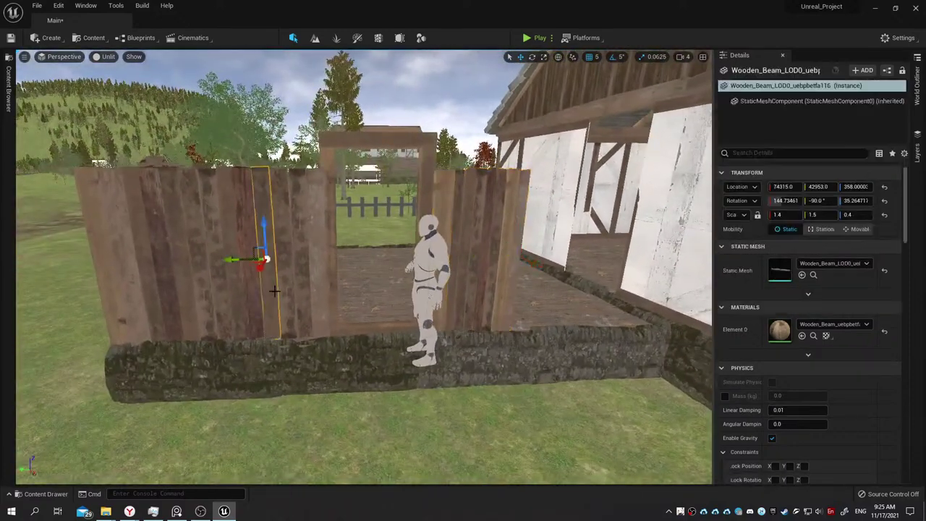
pyautogui.keyDown('ctrl'); pyautogui.click(293, 295); pyautogui.keyUp('ctrl')
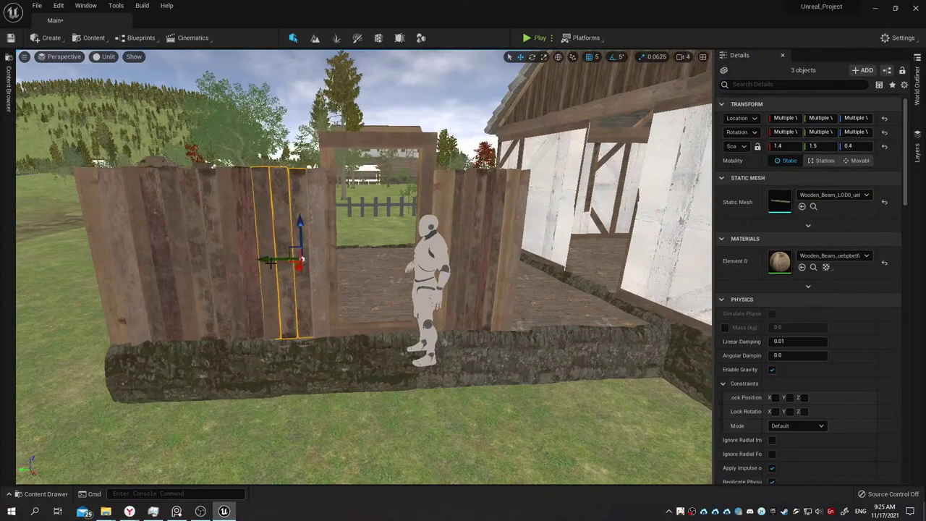
pyautogui.moveTo(270, 260); pyautogui.dragTo(521, 304)
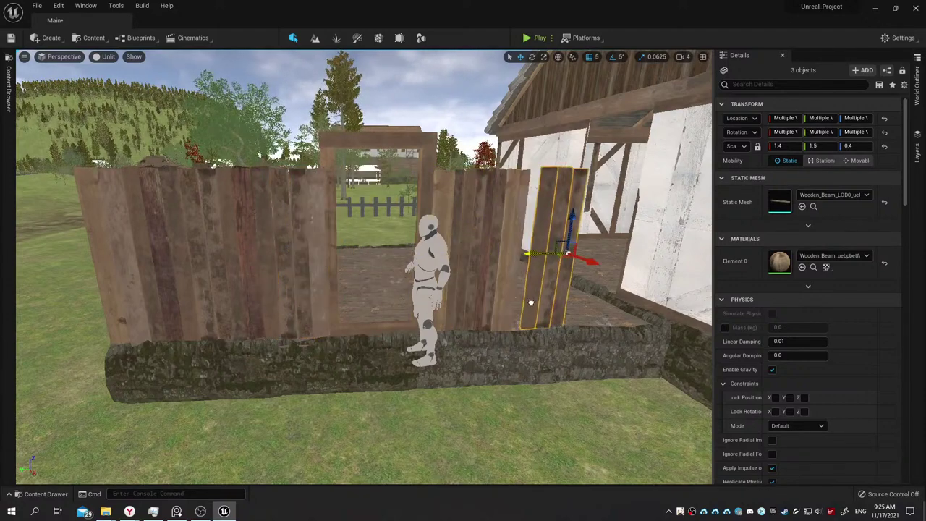
pyautogui.moveTo(521, 303)
pyautogui.mouseDown(button='right')
pyautogui.moveTo(550, 297)
pyautogui.moveTo(521, 296)
pyautogui.moveTo(532, 297)
pyautogui.mouseUp(button='right')
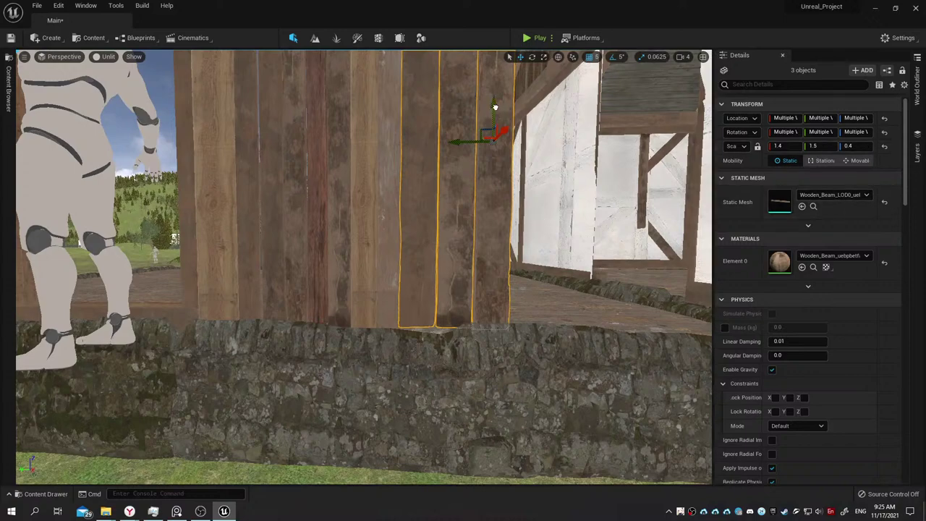
pyautogui.moveTo(496, 108); pyautogui.dragTo(498, 113)
pyautogui.moveTo(456, 152)
pyautogui.mouseDown(button='right')
pyautogui.moveTo(435, 166)
pyautogui.moveTo(370, 271)
pyautogui.mouseUp(button='right')
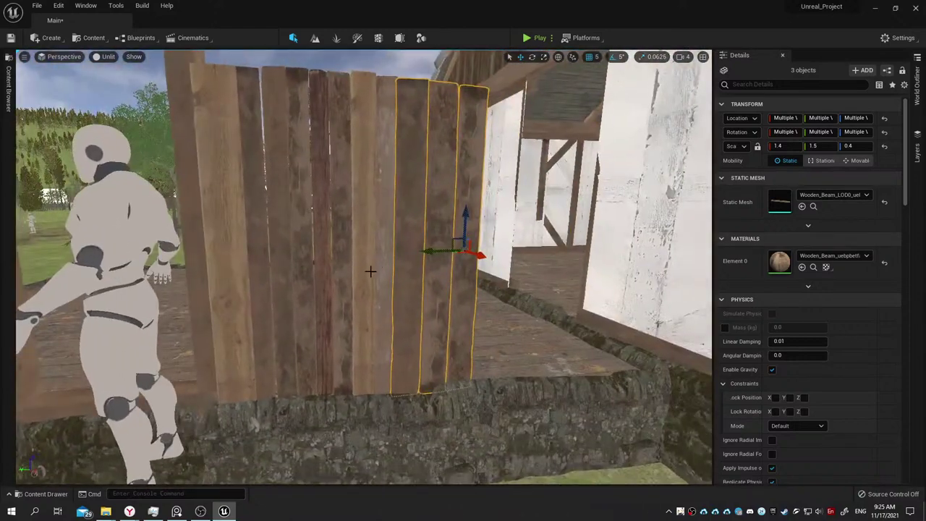
pyautogui.click(371, 271)
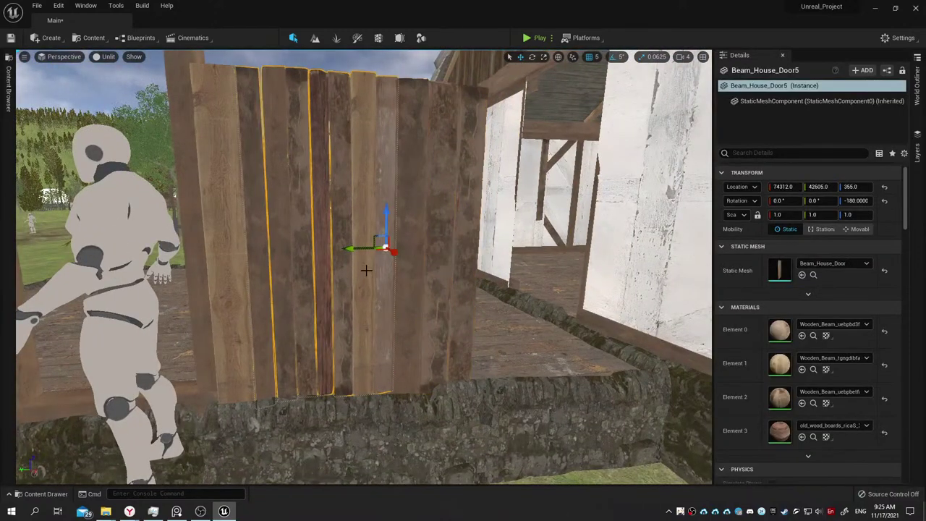
# Slide the board section along the wall, turn it around, and slide it back left.
pyautogui.moveTo(366, 270); pyautogui.dragTo(332, 293, button='right')
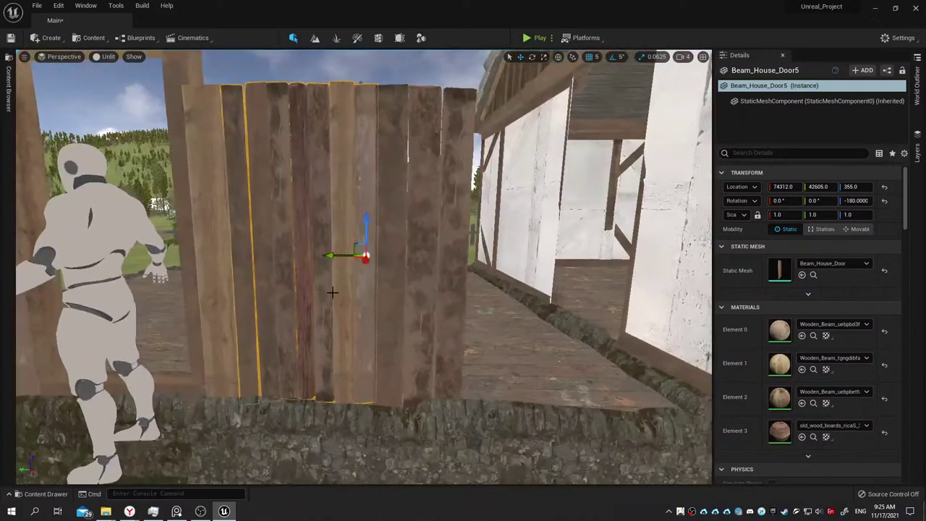
pyautogui.moveTo(329, 259); pyautogui.dragTo(580, 317)
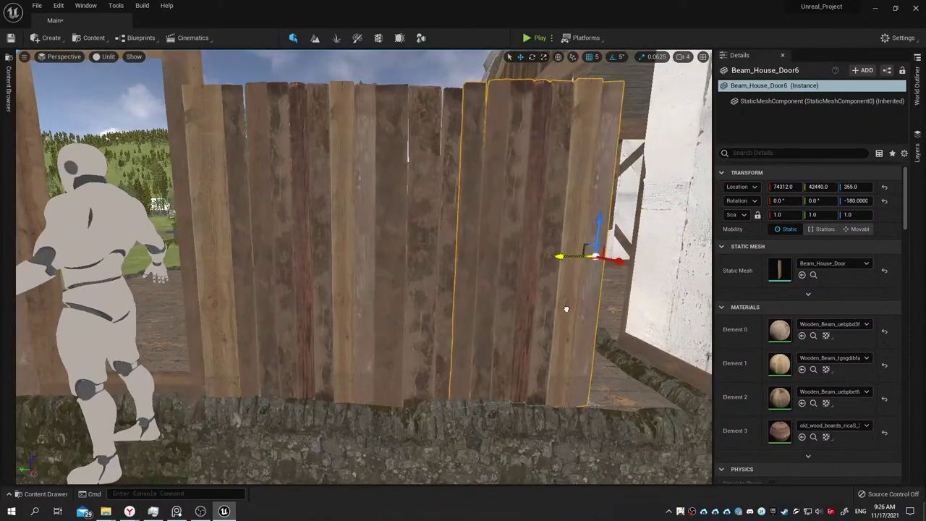
pyautogui.press('e')
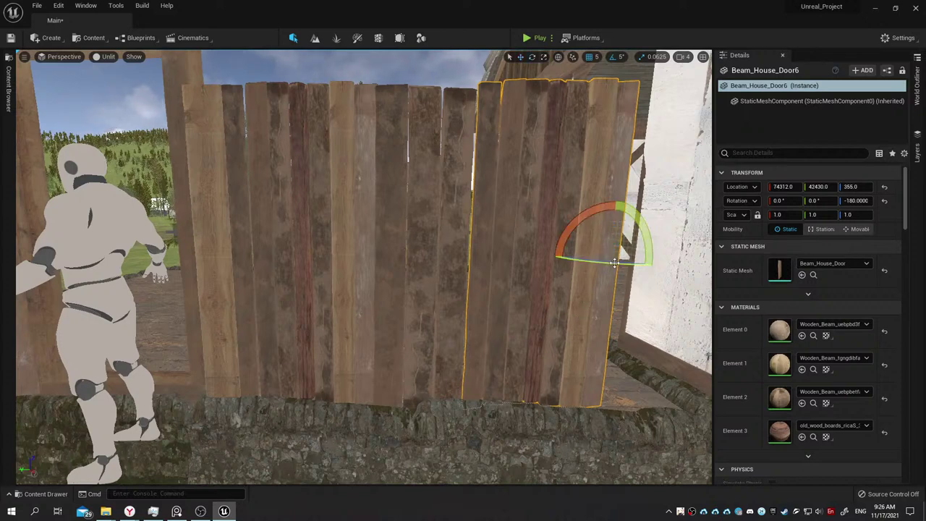
pyautogui.moveTo(615, 263)
pyautogui.mouseDown()
pyautogui.moveTo(656, 264)
pyautogui.moveTo(637, 274)
pyautogui.mouseUp()
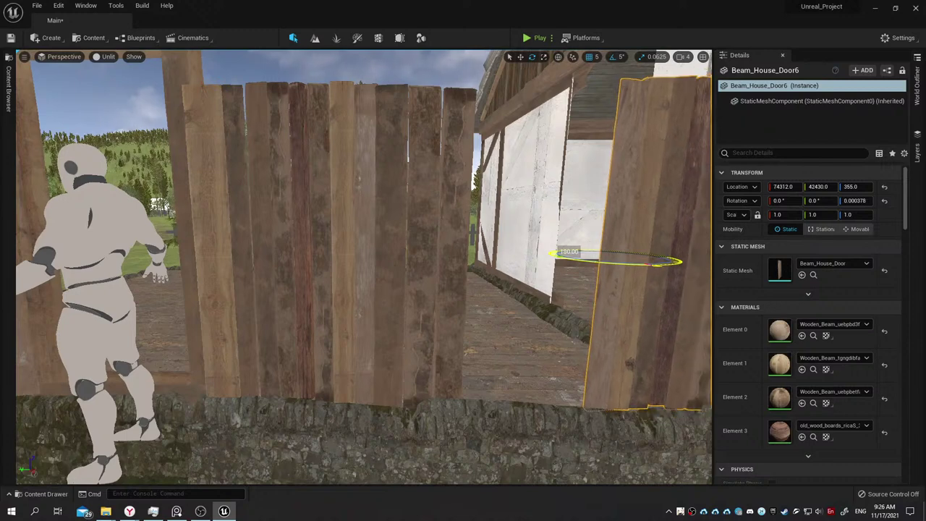
pyautogui.press('w')
pyautogui.moveTo(580, 258); pyautogui.dragTo(444, 257)
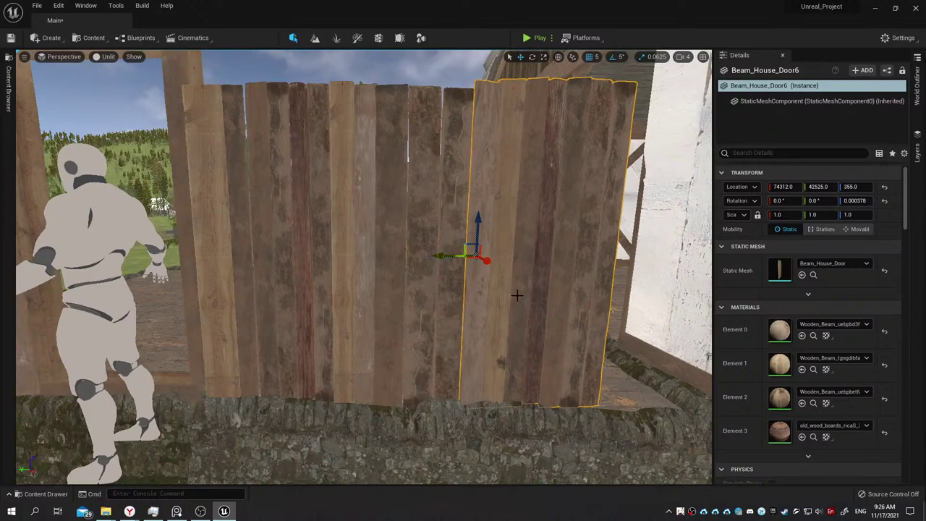
# Select Beam_House_Door6 and slide it right along the wall.
pyautogui.moveTo(499, 299); pyautogui.dragTo(521, 318, button='right')
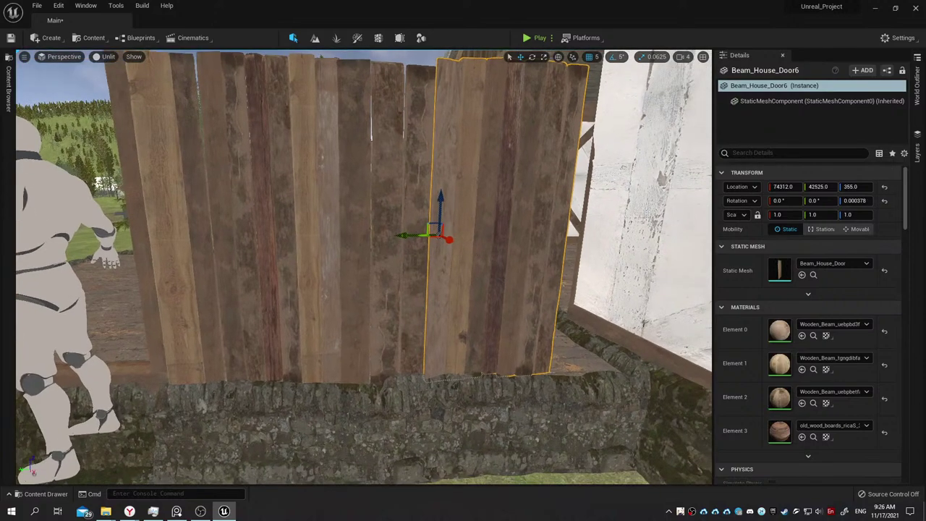
pyautogui.click(340, 269)
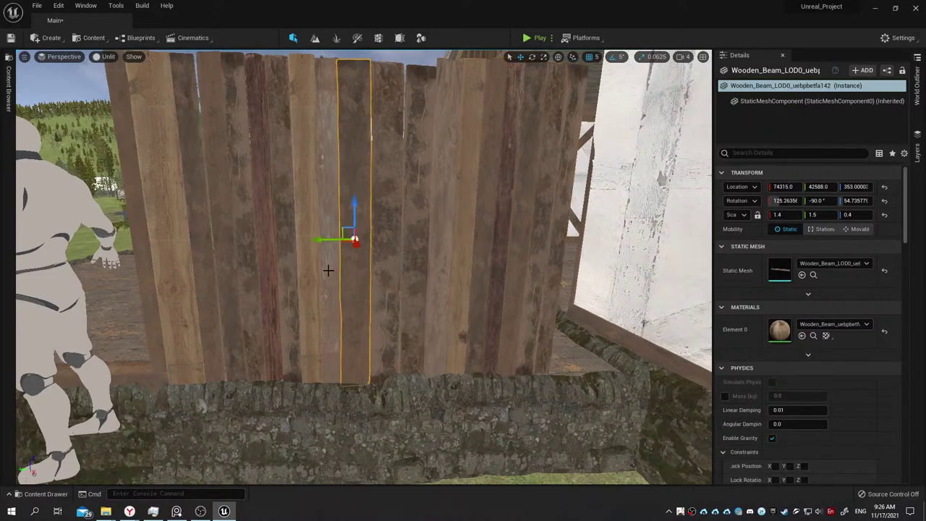
pyautogui.click(313, 274)
pyautogui.click(365, 274)
pyautogui.click(437, 256)
pyautogui.moveTo(404, 233); pyautogui.dragTo(526, 282)
# Undo an extra rotation of Beam_House_Door6, then select and frame Beam_House_Door5.
pyautogui.moveTo(519, 284); pyautogui.dragTo(498, 284, button='middle')
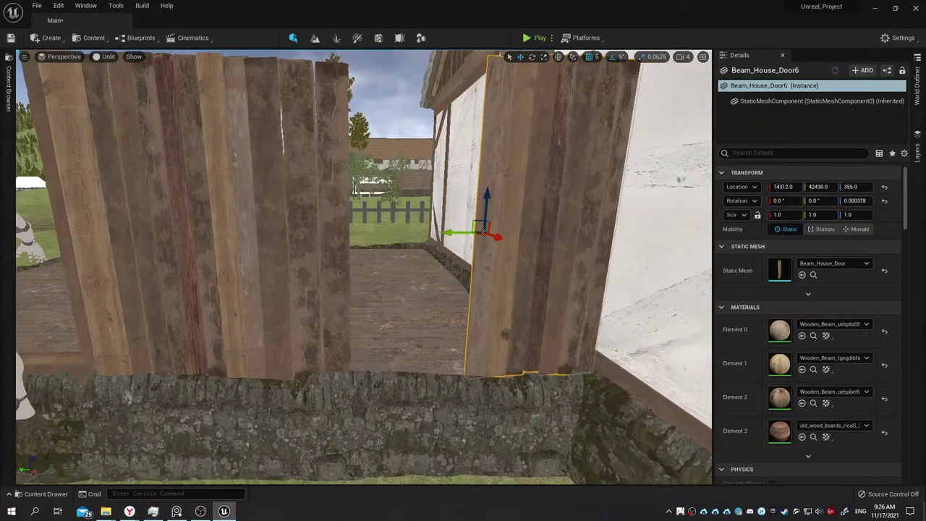
pyautogui.press('e')
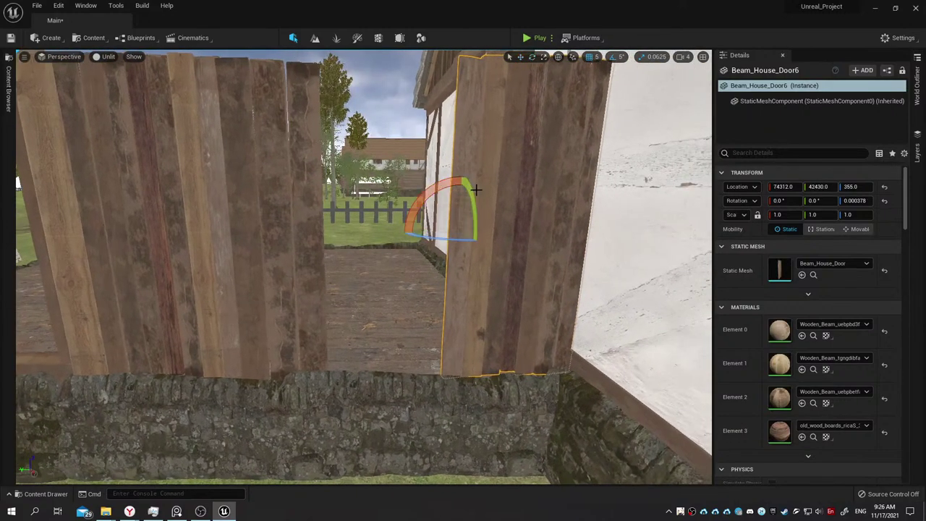
pyautogui.moveTo(467, 184)
pyautogui.mouseDown()
pyautogui.moveTo(433, 228)
pyautogui.moveTo(474, 261)
pyautogui.moveTo(467, 218)
pyautogui.mouseUp()
pyautogui.hotkey('ctrl', 'z')
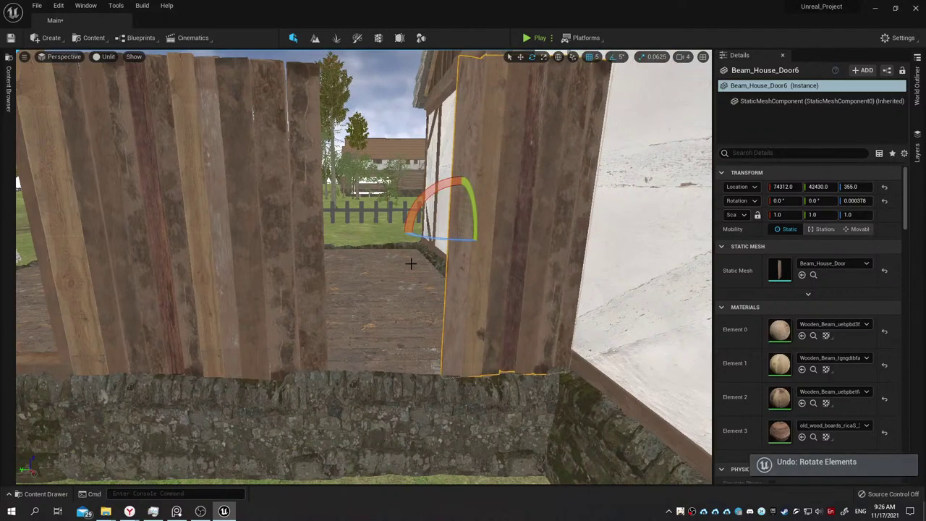
pyautogui.click(289, 247)
pyautogui.press('f')
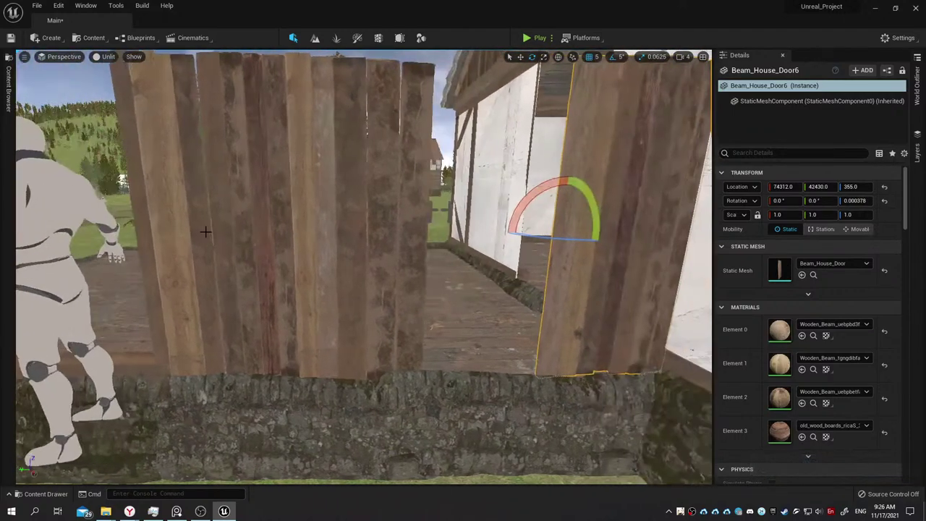
# Slide two left-wall planks right along the wall and turn them around.
pyautogui.click(392, 275)
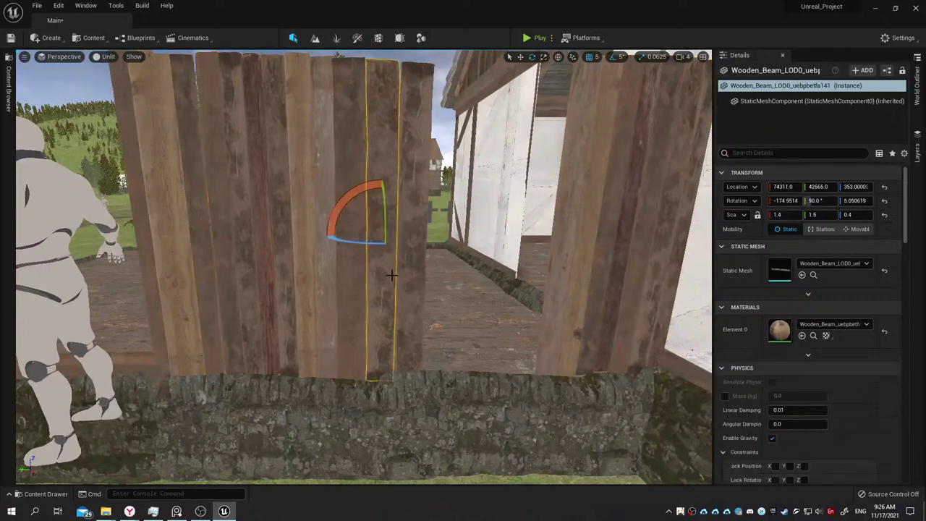
pyautogui.click(348, 278)
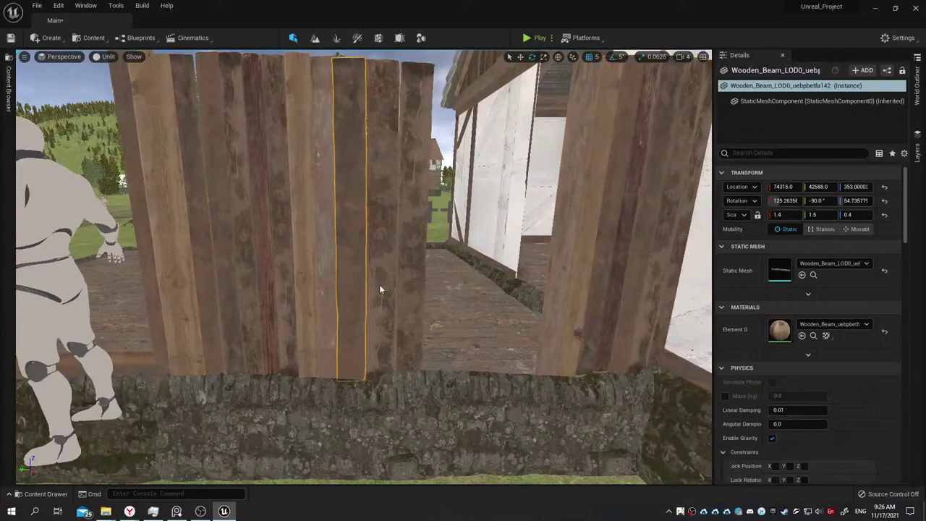
pyautogui.keyDown('ctrl'); pyautogui.click(383, 286); pyautogui.keyUp('ctrl')
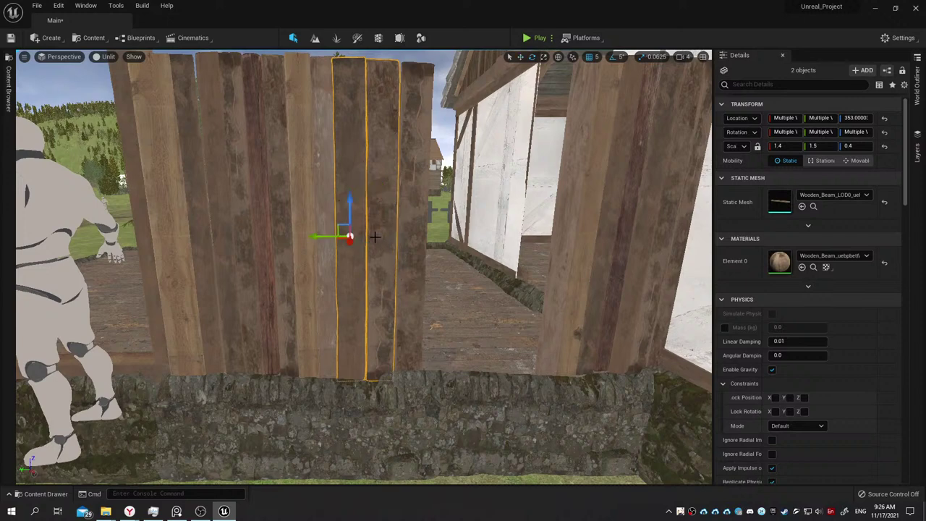
pyautogui.moveTo(314, 239); pyautogui.dragTo(473, 280)
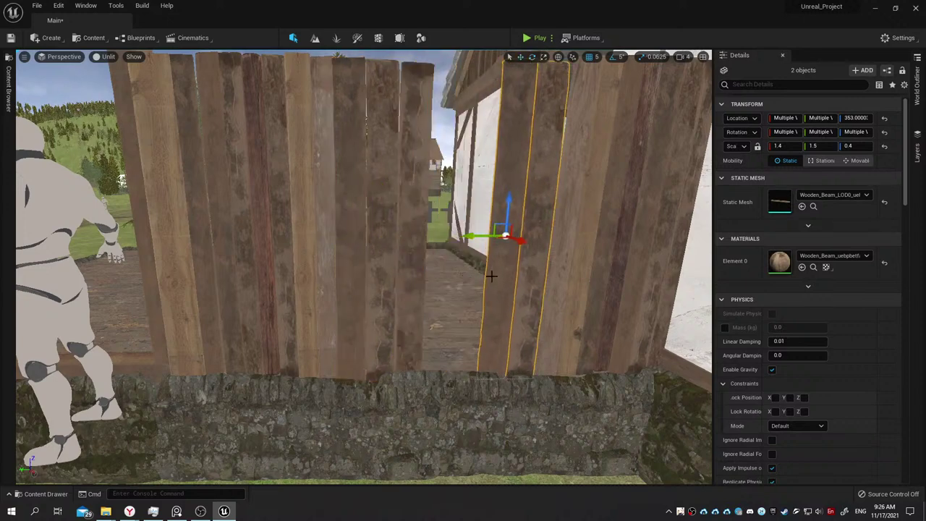
pyautogui.press('e')
pyautogui.moveTo(527, 242); pyautogui.dragTo(537, 181)
pyautogui.scroll(-10, 498, 192)
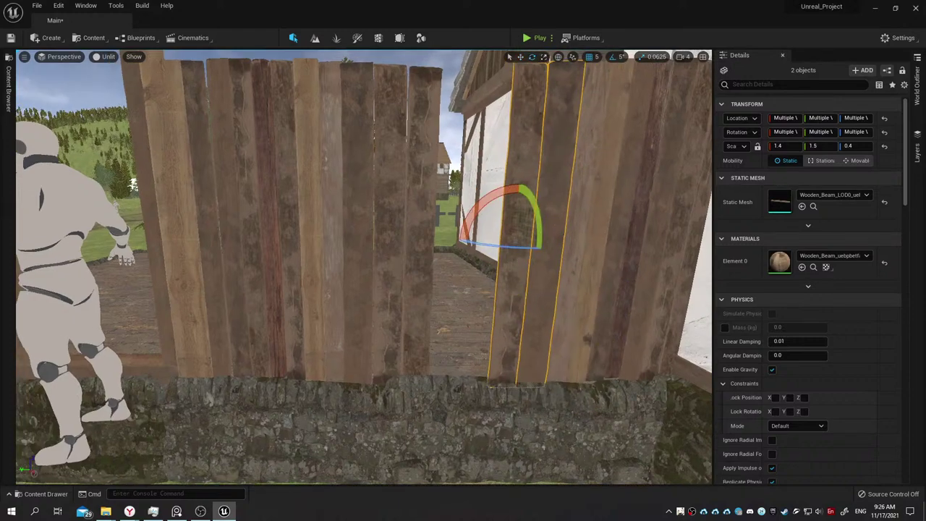
# Select three fence planks and shift them right along the wall.
pyautogui.click(332, 244)
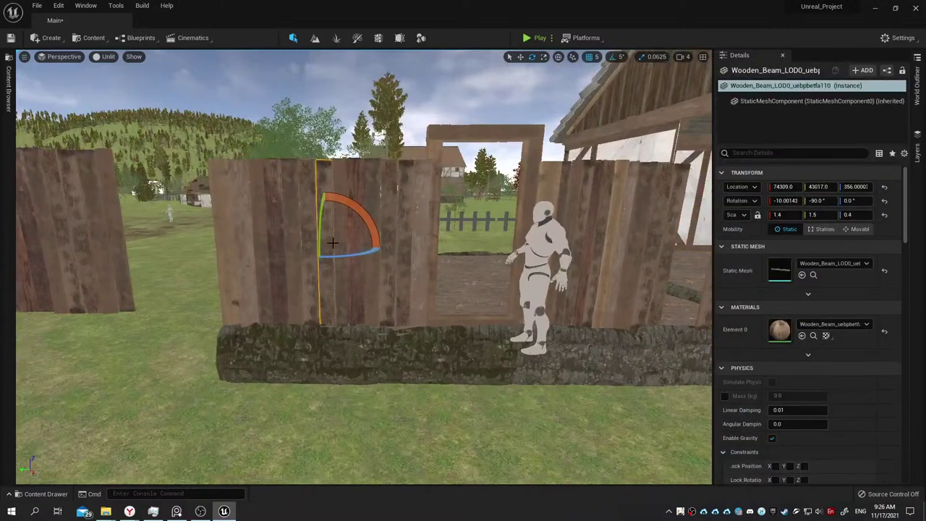
pyautogui.click(357, 172)
pyautogui.keyDown('ctrl'); pyautogui.click(375, 178); pyautogui.keyUp('ctrl')
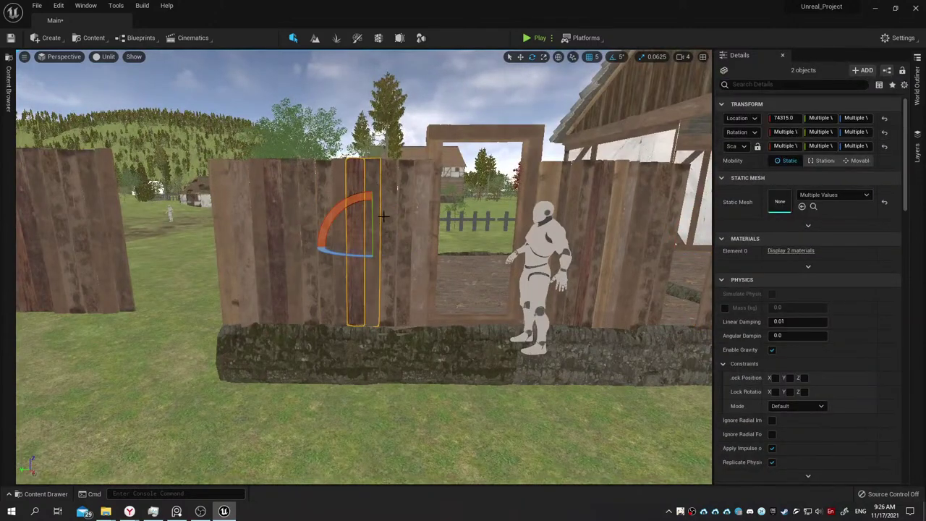
pyautogui.keyDown('ctrl'); pyautogui.click(387, 215); pyautogui.keyUp('ctrl')
pyautogui.press('w')
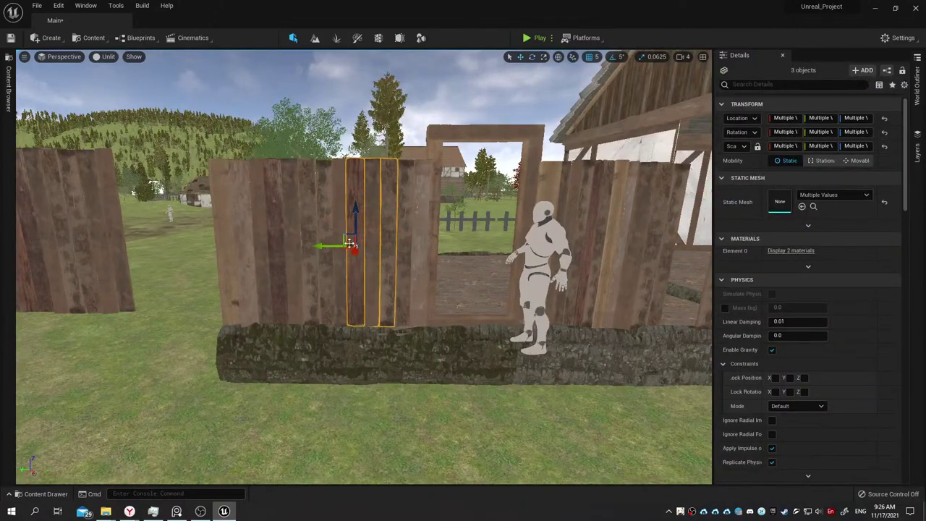
pyautogui.moveTo(349, 244); pyautogui.dragTo(647, 246)
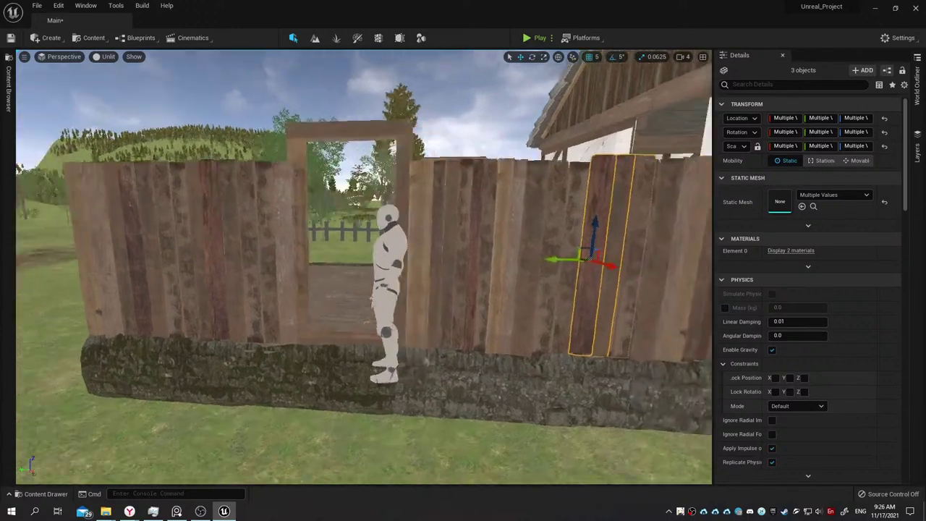
pyautogui.press('f')
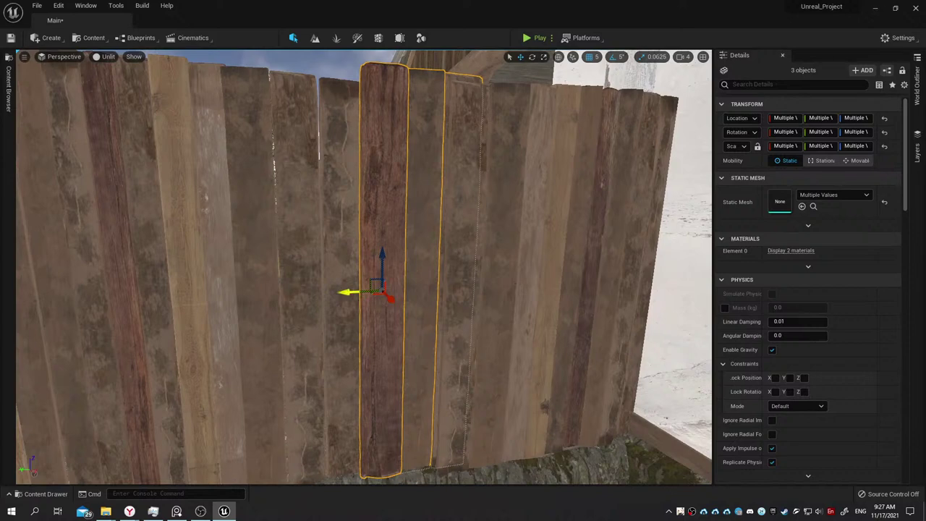
pyautogui.moveTo(346, 292)
pyautogui.mouseDown()
pyautogui.moveTo(356, 297)
pyautogui.moveTo(335, 296)
pyautogui.mouseUp()
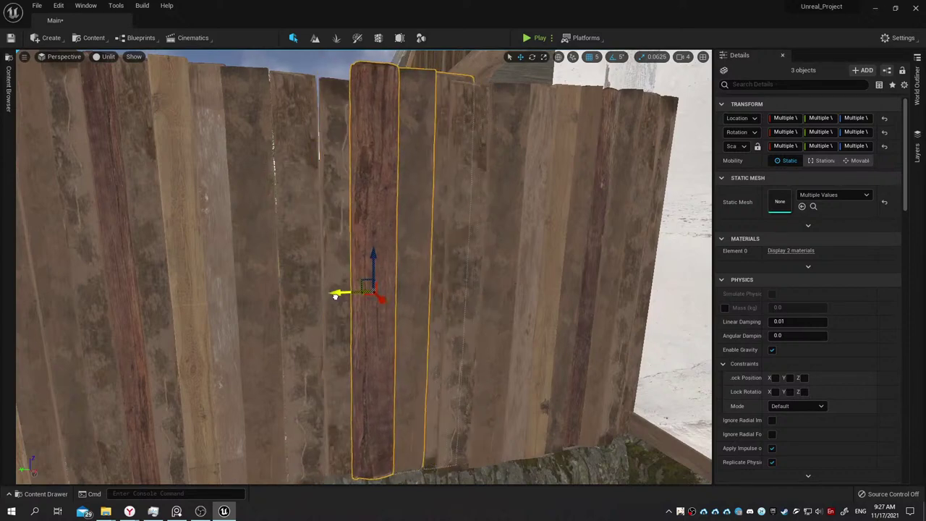
# Delete a stray plank and widen the wooden beam to fill the gap.
pyautogui.click(415, 316)
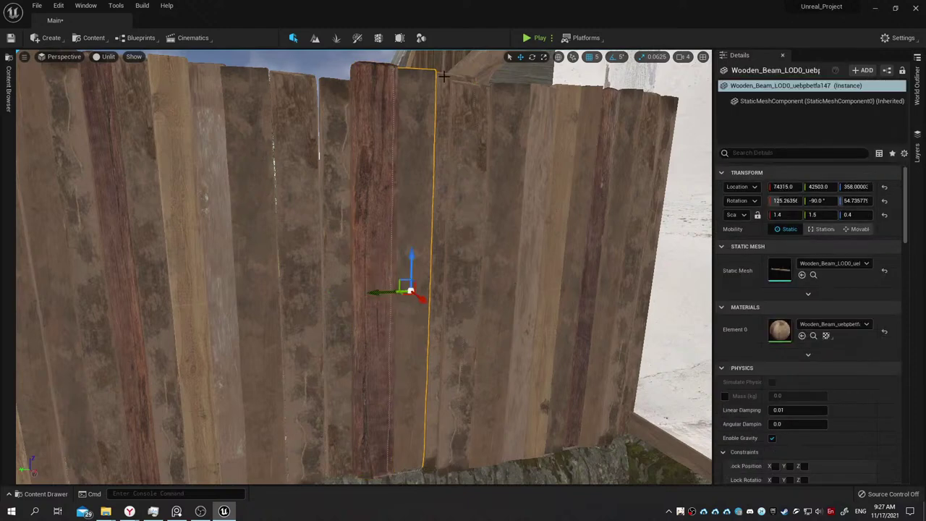
pyautogui.press('Delete')
pyautogui.click(407, 232)
pyautogui.press('f')
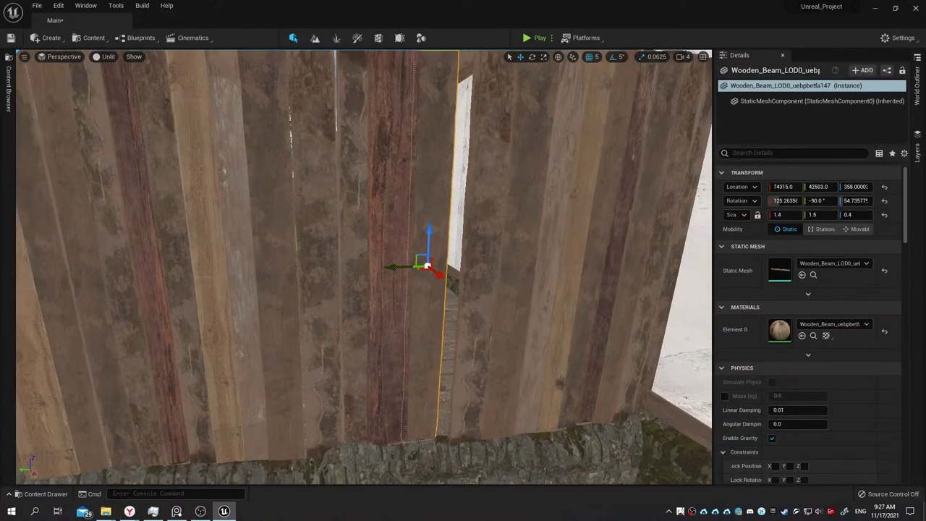
pyautogui.moveTo(458, 266); pyautogui.dragTo(459, 267)
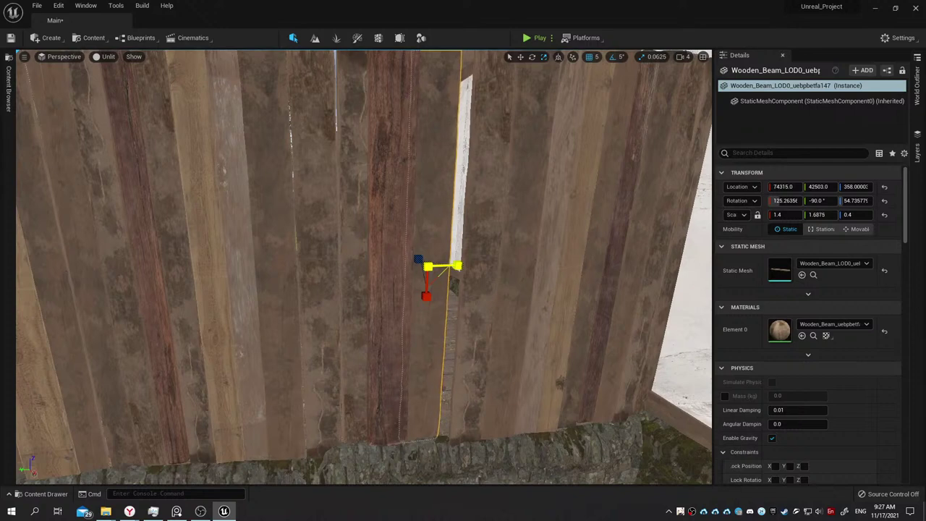
# Move the beam sideways to X 74330, then ease it back to about 74318.
pyautogui.press('w')
pyautogui.moveTo(399, 269); pyautogui.dragTo(411, 273)
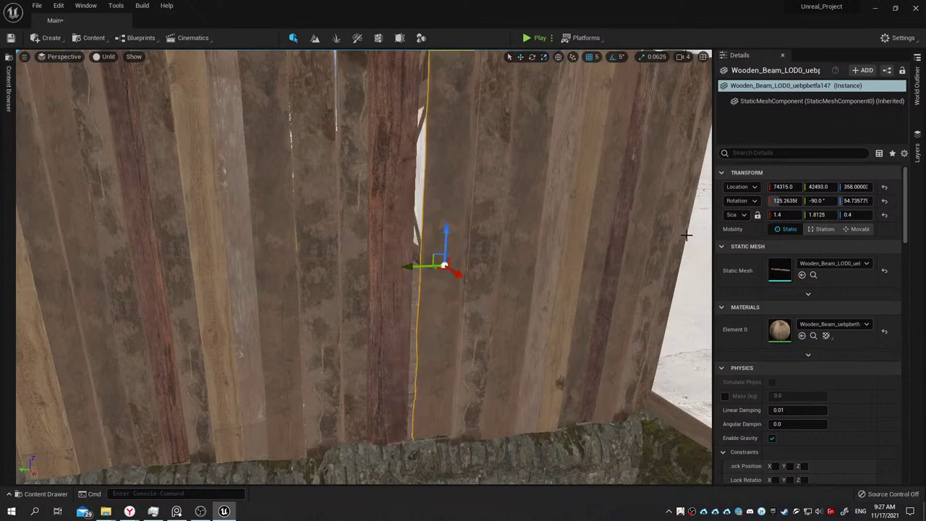
pyautogui.click(783, 187)
pyautogui.write('74330')
pyautogui.press('Return')
pyautogui.moveTo(467, 281); pyautogui.dragTo(458, 278)
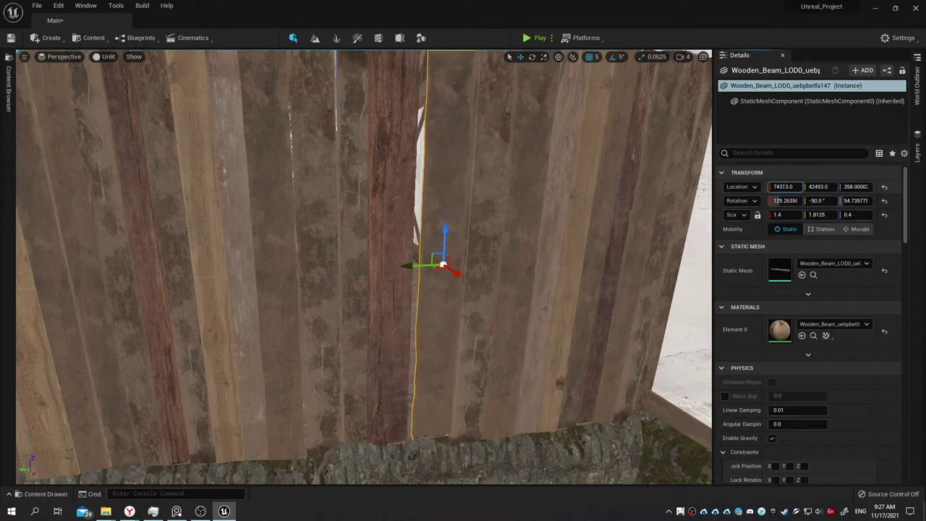
# Slide the old wood plank and the beam against each other to close the gap.
pyautogui.click(388, 227)
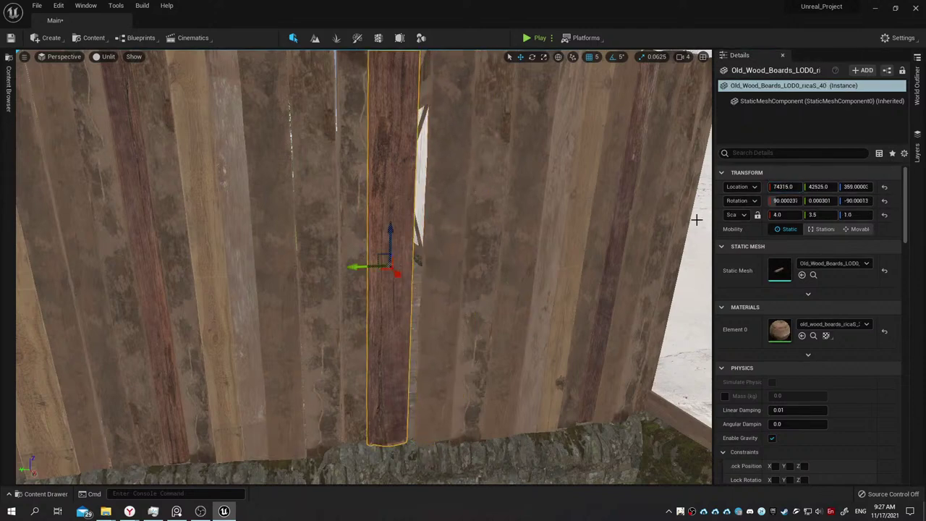
pyautogui.moveTo(384, 262); pyautogui.dragTo(381, 261)
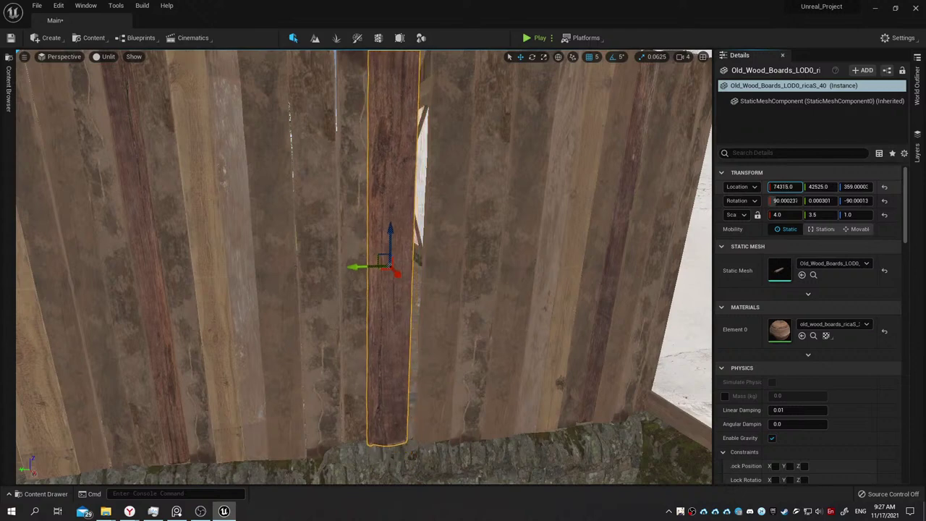
pyautogui.moveTo(814, 186); pyautogui.dragTo(825, 186)
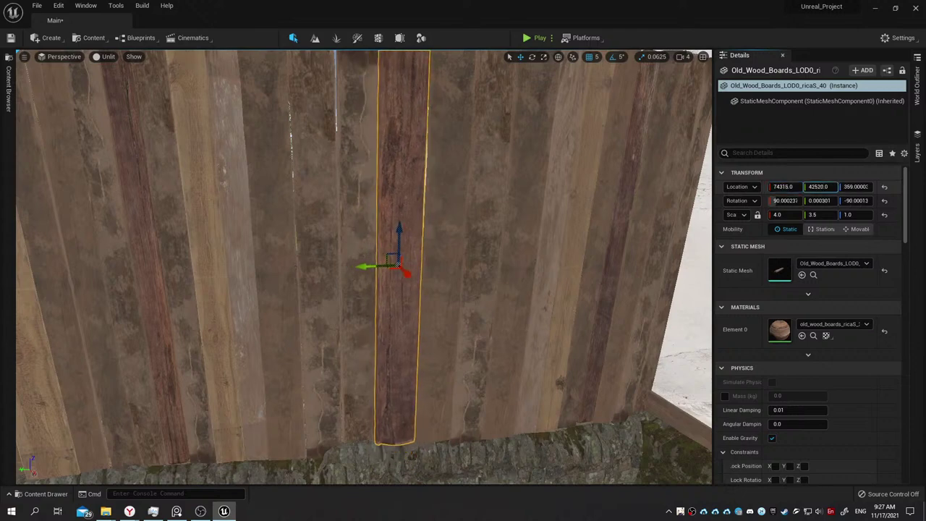
pyautogui.moveTo(480, 228); pyautogui.dragTo(436, 237, button='right')
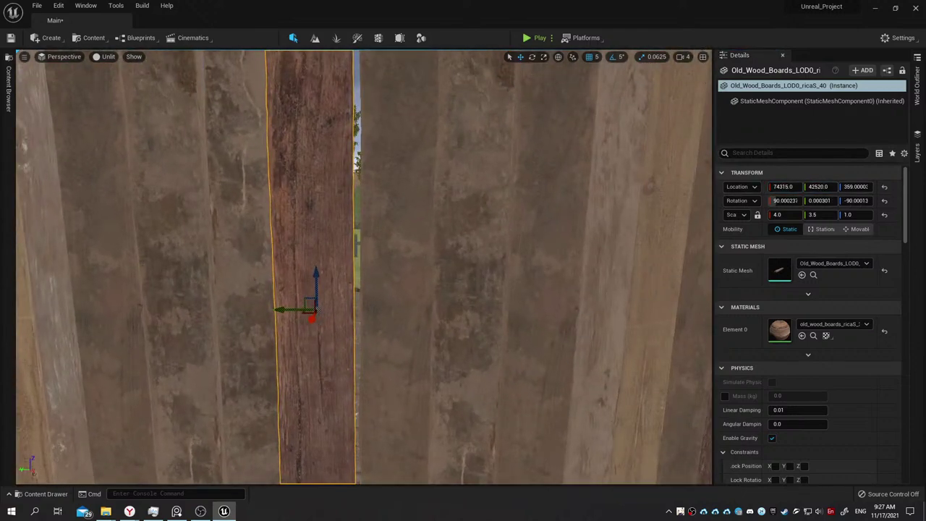
pyautogui.click(436, 237)
pyautogui.moveTo(816, 187); pyautogui.dragTo(824, 187)
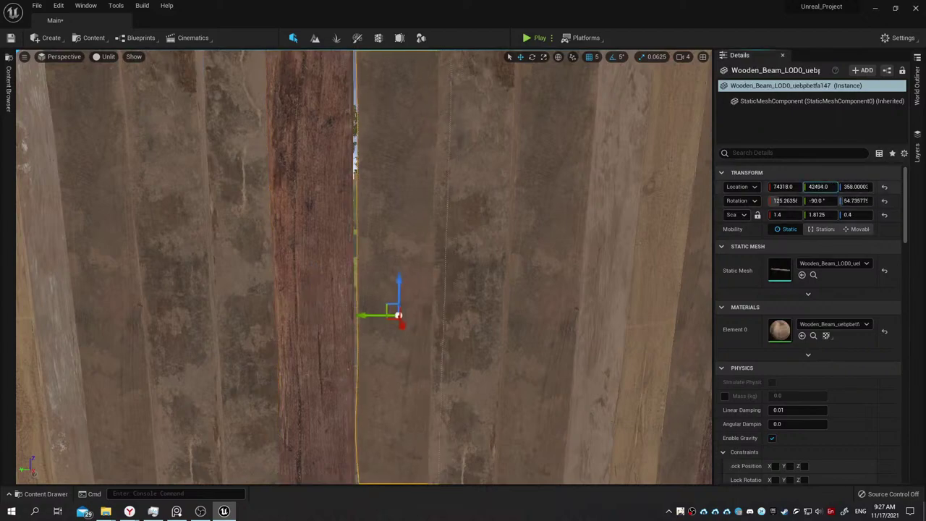
pyautogui.moveTo(434, 290)
pyautogui.mouseDown(button='right')
pyautogui.moveTo(572, 215)
pyautogui.moveTo(550, 217)
pyautogui.moveTo(521, 238)
pyautogui.mouseUp(button='right')
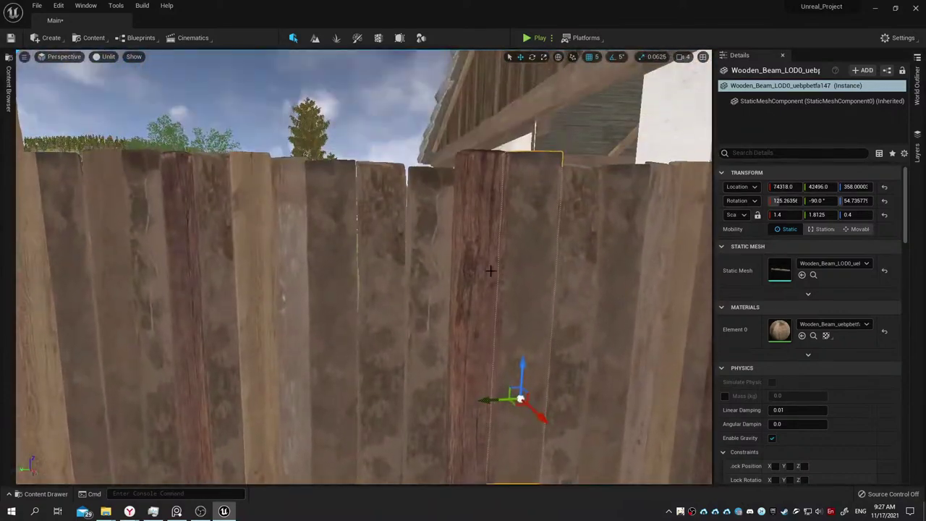
# Lower the beam to Z 353 and then to 351, and select the neighbouring plank.
pyautogui.click(856, 186)
pyautogui.write('353')
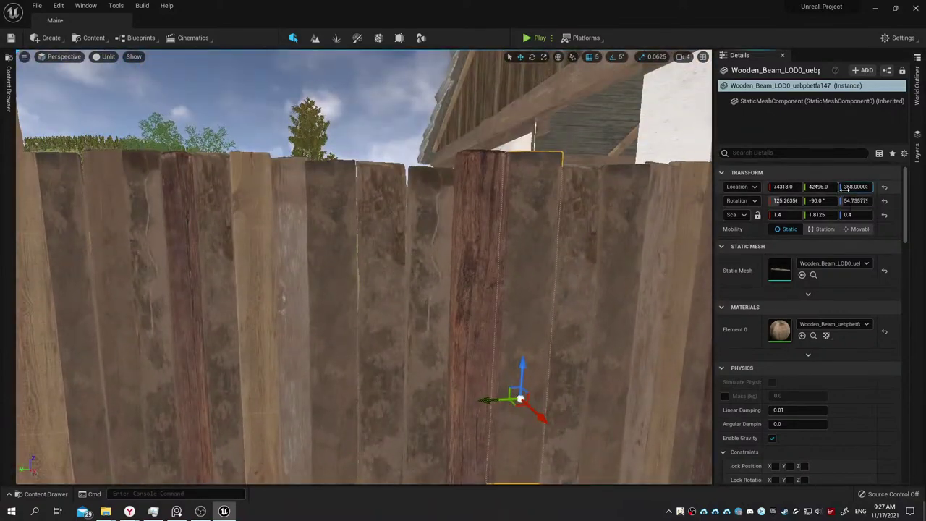
pyautogui.press('Return')
pyautogui.write('351')
pyautogui.press('Return')
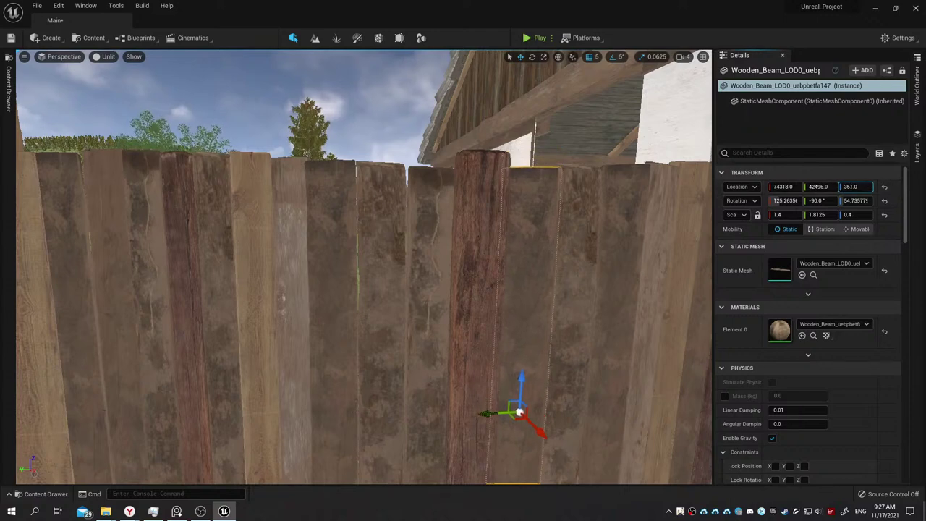
pyautogui.click(474, 402)
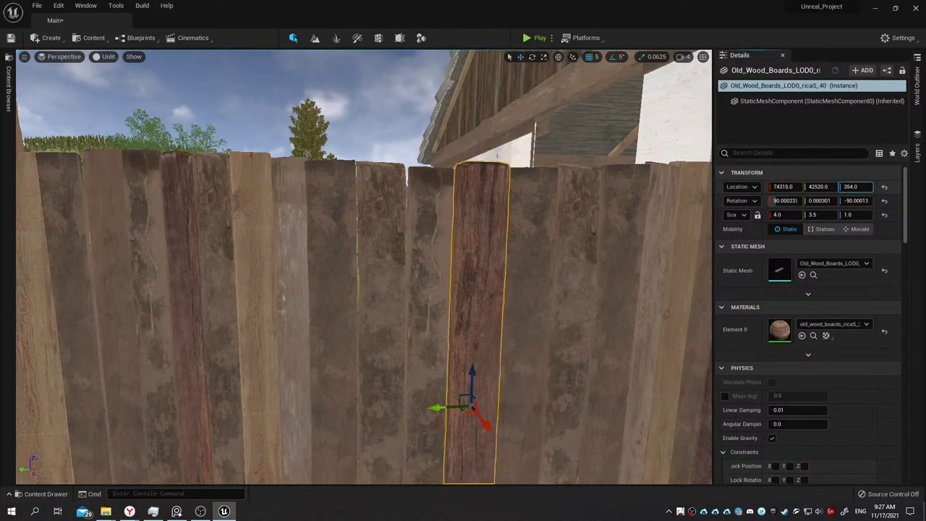
pyautogui.moveTo(474, 401)
pyautogui.mouseDown(button='right')
pyautogui.moveTo(435, 406)
pyautogui.moveTo(507, 405)
pyautogui.moveTo(463, 289)
pyautogui.moveTo(512, 168)
pyautogui.mouseUp(button='right')
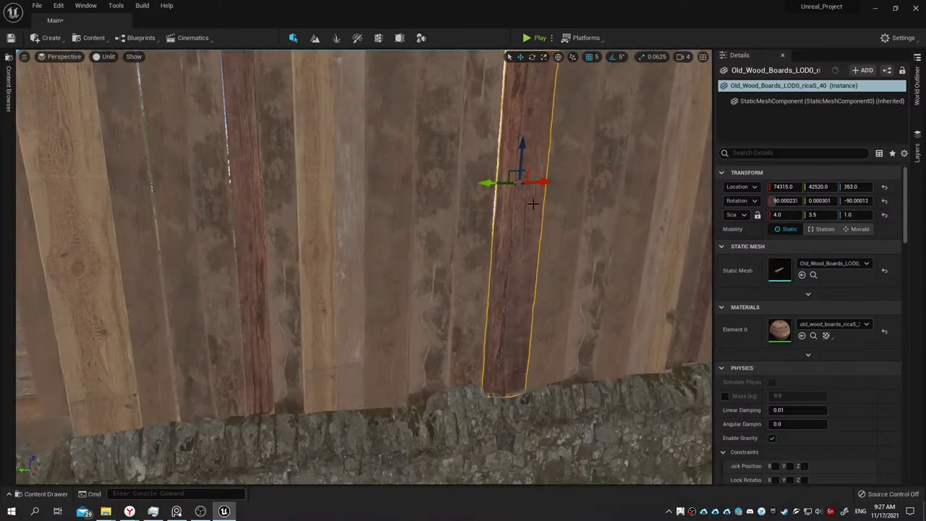
# Scale the old wood plank to 4.125 in X and set its X location to 74311.
pyautogui.press('f')
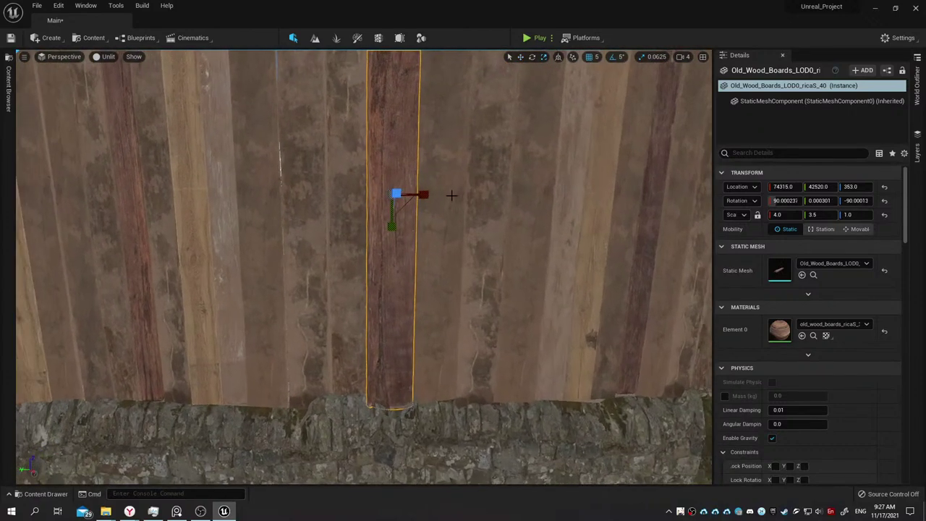
pyautogui.moveTo(396, 194); pyautogui.dragTo(399, 194)
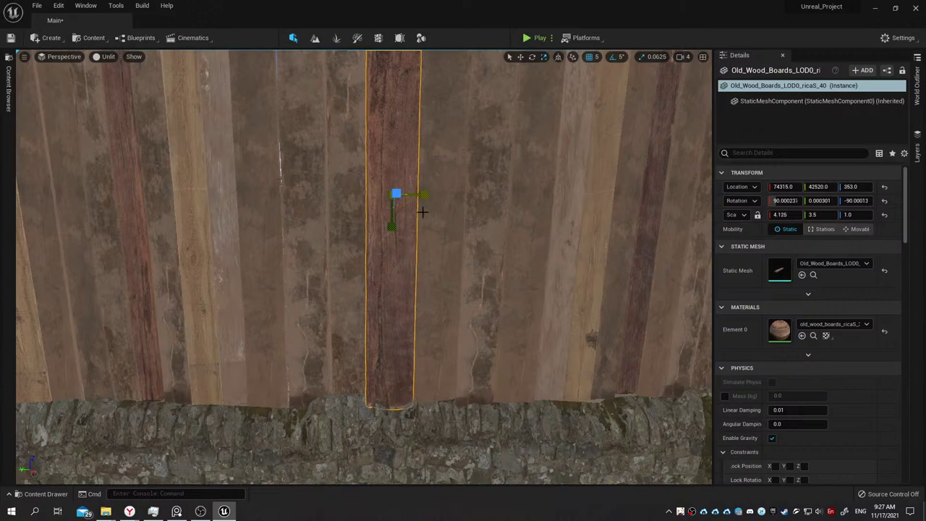
pyautogui.moveTo(423, 212); pyautogui.dragTo(376, 217, button='right')
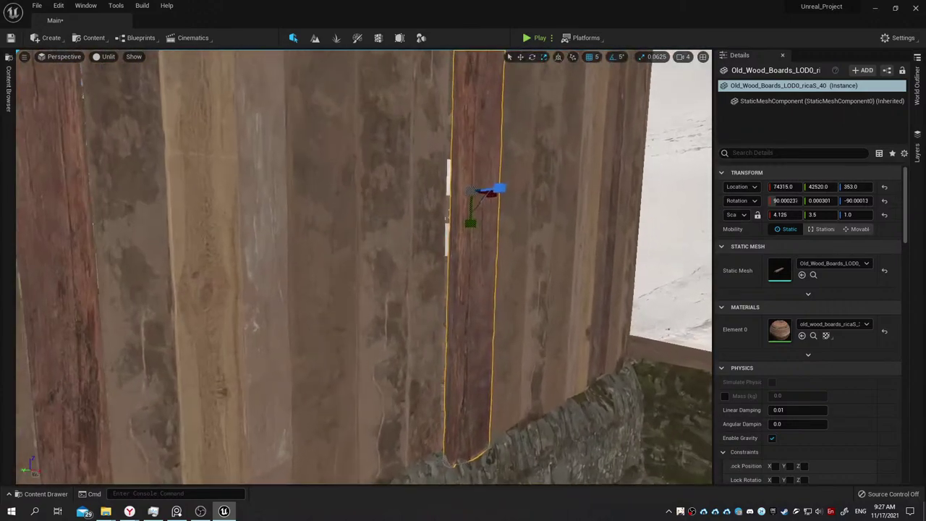
pyautogui.moveTo(593, 202); pyautogui.dragTo(589, 198, button='right')
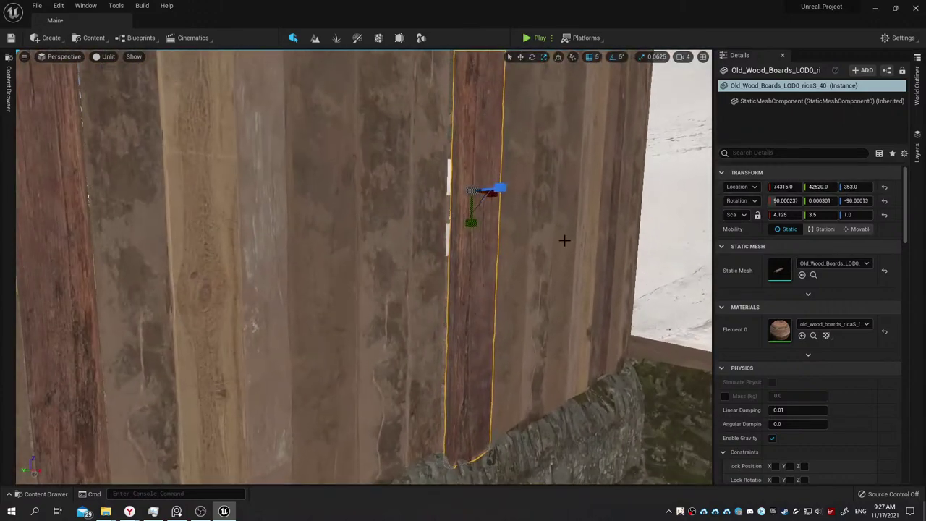
pyautogui.click(783, 186)
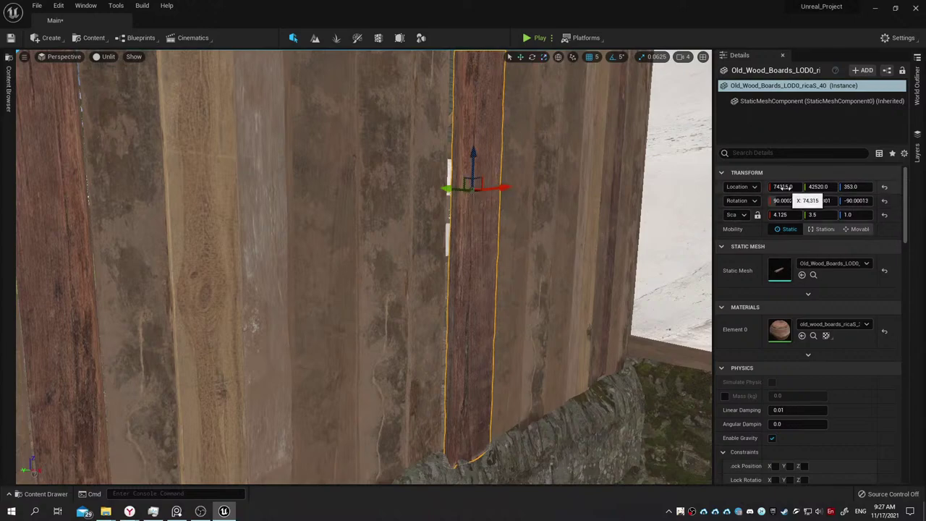
pyautogui.write('74311')
pyautogui.press('Return')
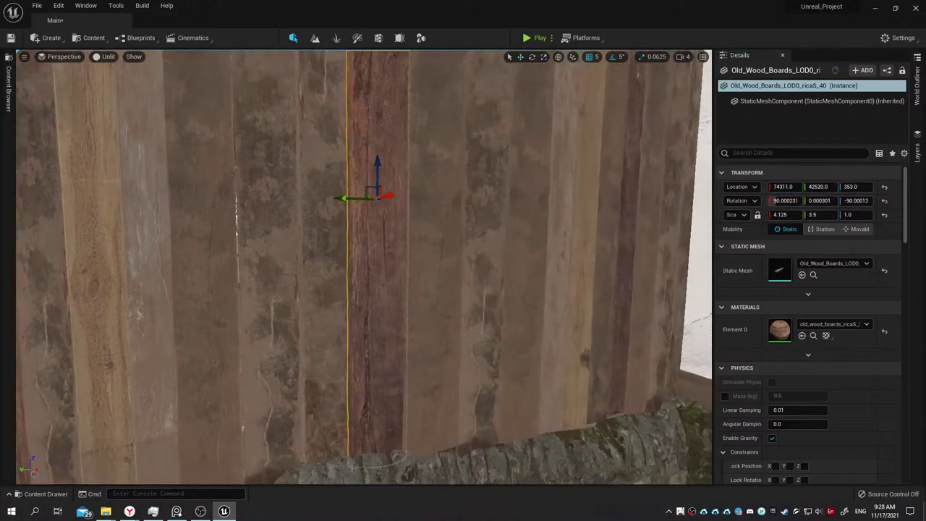
pyautogui.scroll(-6, 361, 268)
pyautogui.moveTo(361, 267); pyautogui.dragTo(377, 260, button='right')
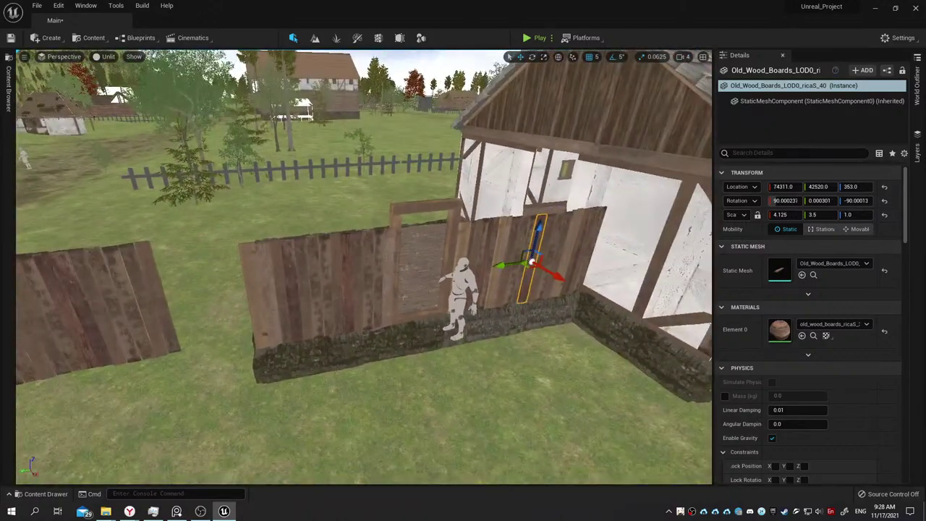
pyautogui.moveTo(362, 267); pyautogui.dragTo(362, 268, button='right')
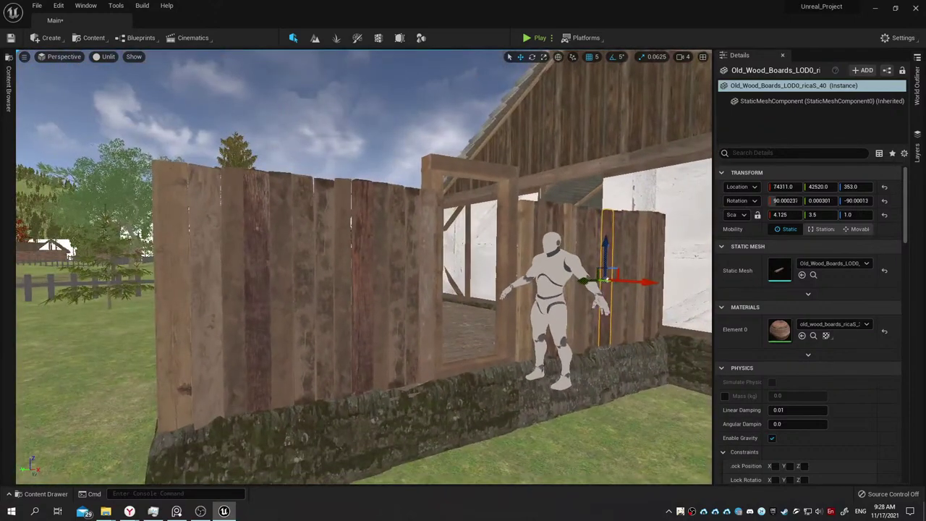
# Rotate three wooden beams beside the doorway to flip their orientation.
pyautogui.moveTo(415, 317); pyautogui.dragTo(415, 316, button='right')
pyautogui.click(403, 310)
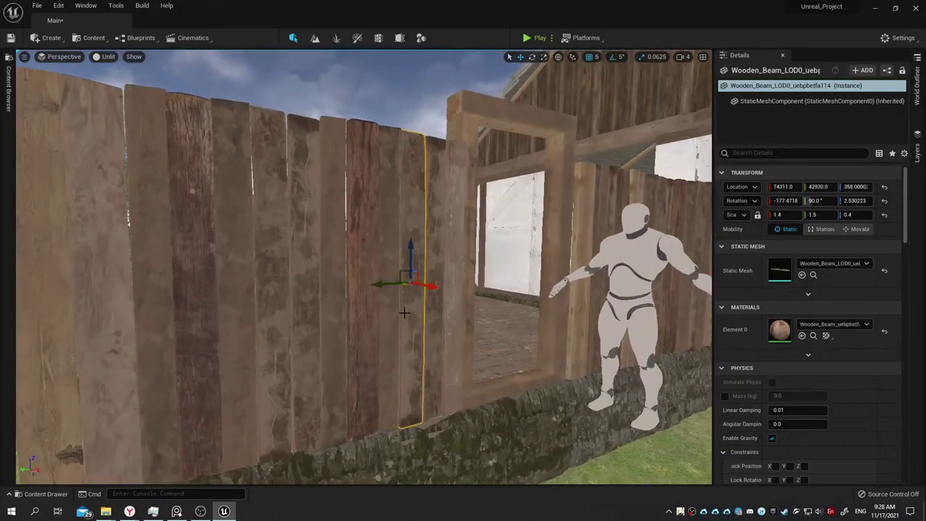
pyautogui.press('e')
pyautogui.moveTo(417, 239)
pyautogui.mouseDown()
pyautogui.moveTo(376, 284)
pyautogui.moveTo(432, 215)
pyautogui.mouseUp()
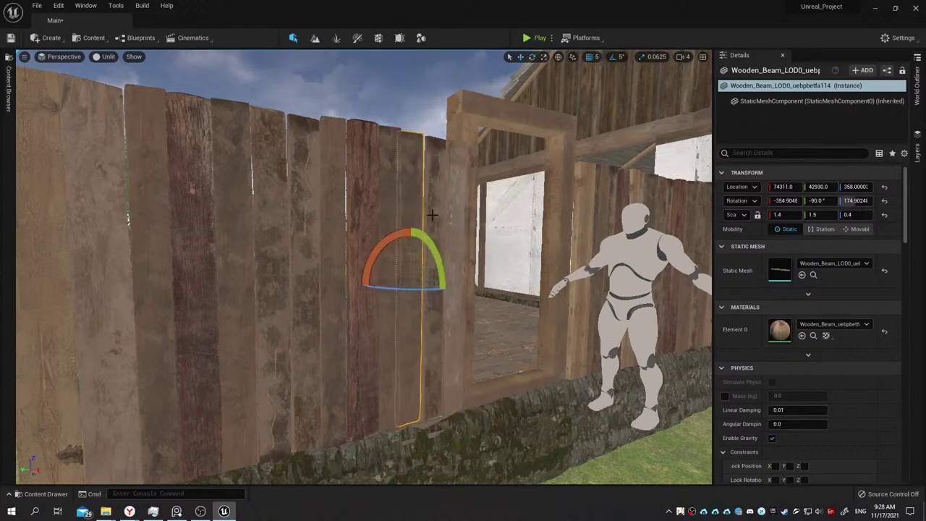
pyautogui.click(275, 239)
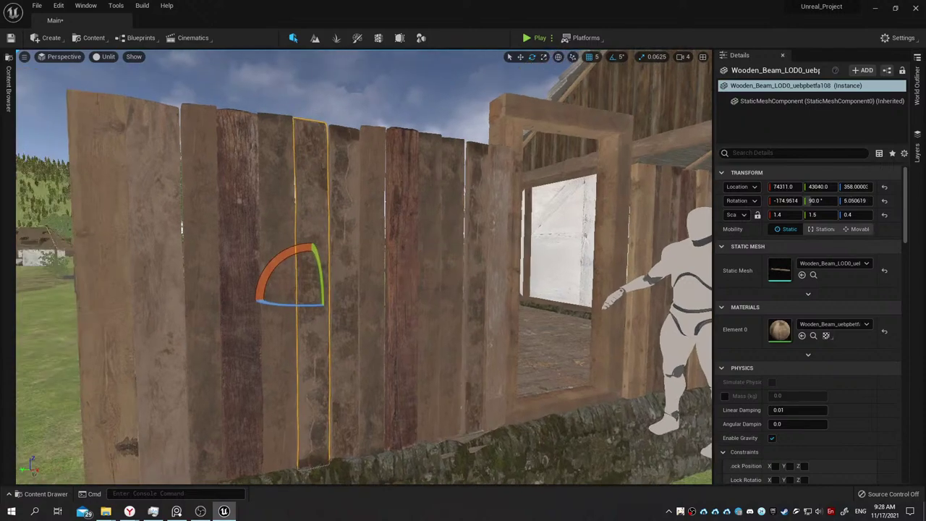
pyautogui.moveTo(381, 344)
pyautogui.mouseDown(button='right')
pyautogui.moveTo(406, 340)
pyautogui.moveTo(420, 323)
pyautogui.mouseUp(button='right')
pyautogui.click(395, 311)
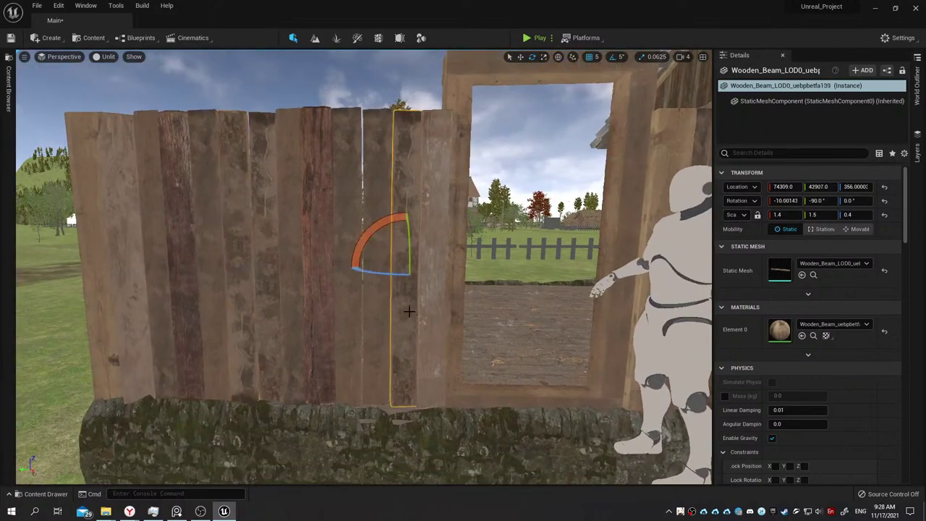
pyautogui.moveTo(380, 230); pyautogui.dragTo(434, 231)
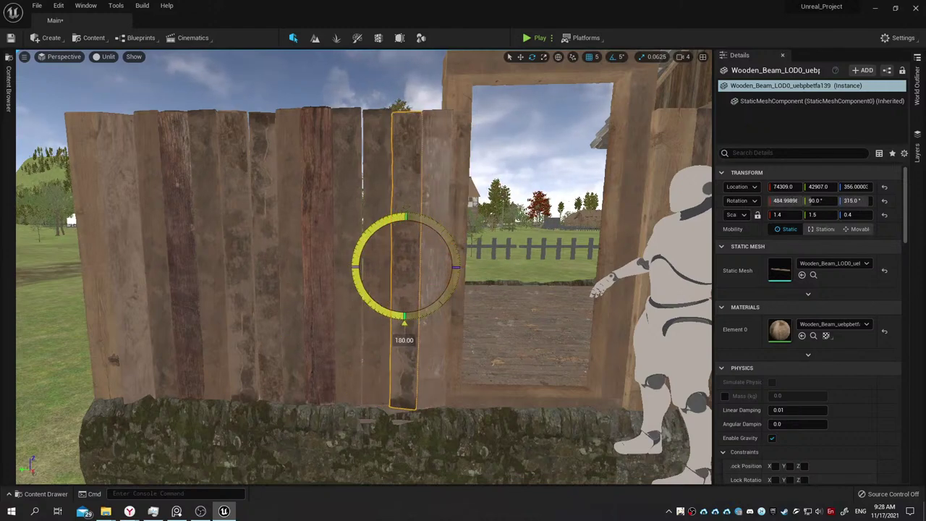
# Select an old wood plank and the door beam while orbiting around the plank wall.
pyautogui.click(326, 194)
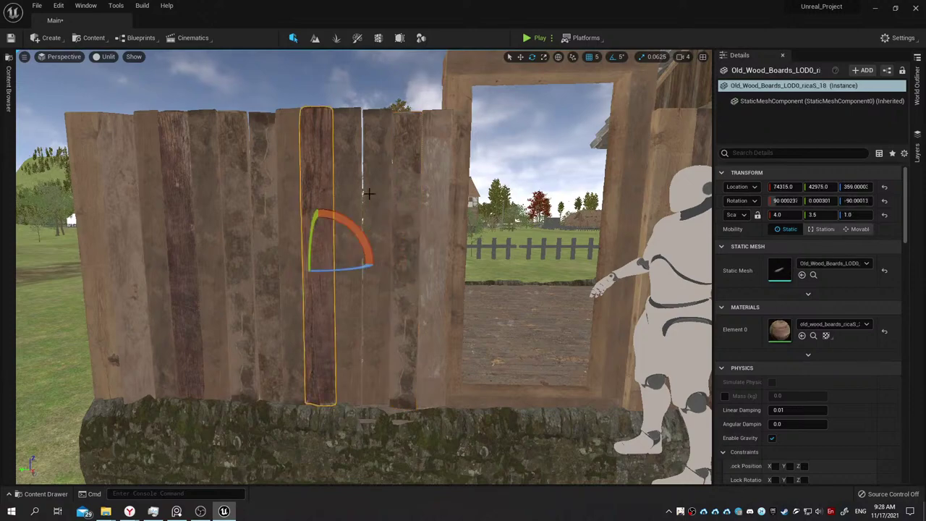
pyautogui.moveTo(326, 194); pyautogui.dragTo(142, 228, button='right')
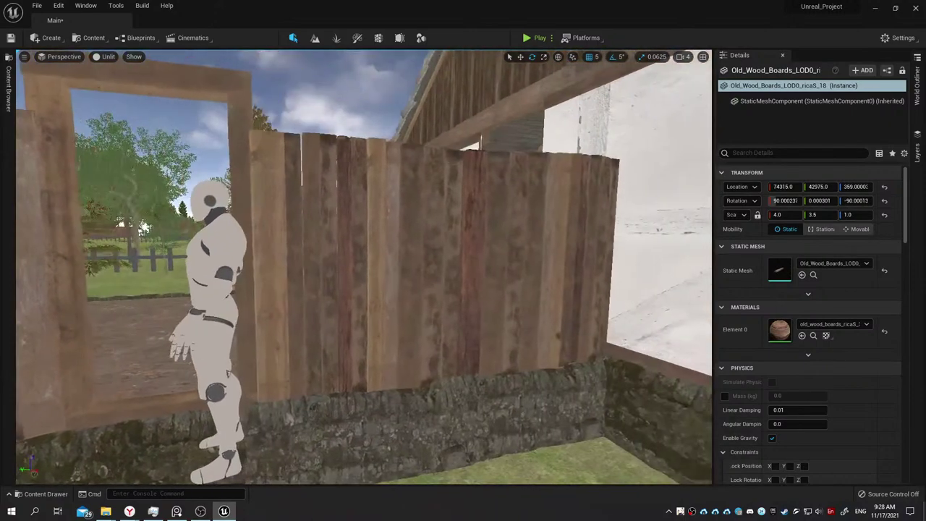
pyautogui.scroll(6, 330, 280)
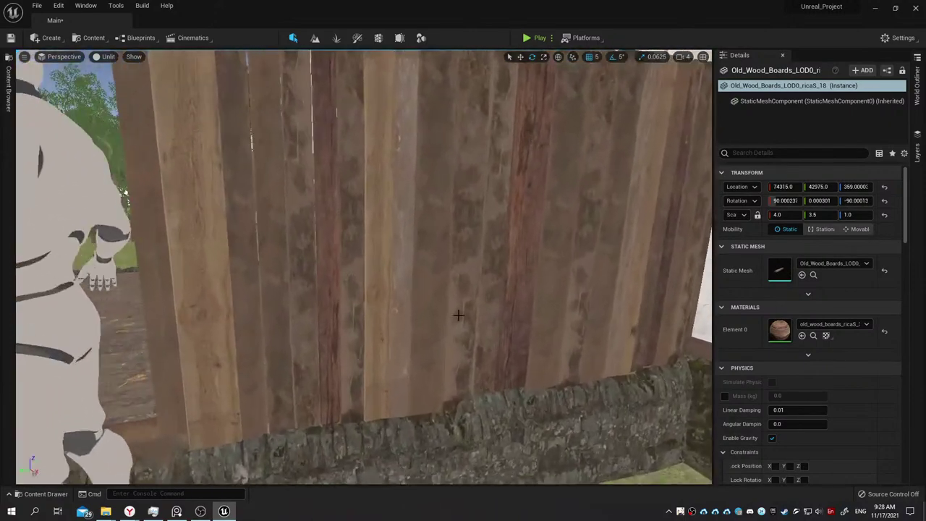
pyautogui.click(330, 280)
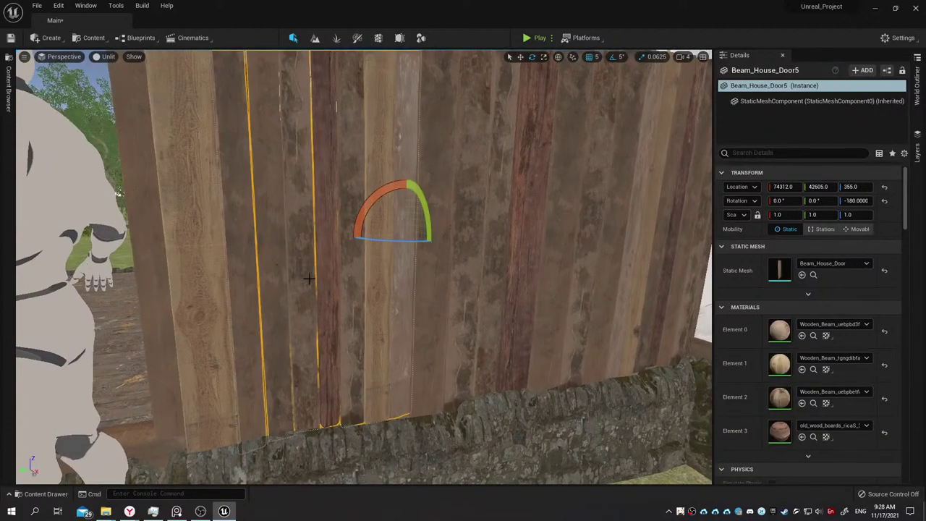
pyautogui.scroll(-5, 286, 265)
pyautogui.moveTo(309, 278); pyautogui.dragTo(218, 278, button='right')
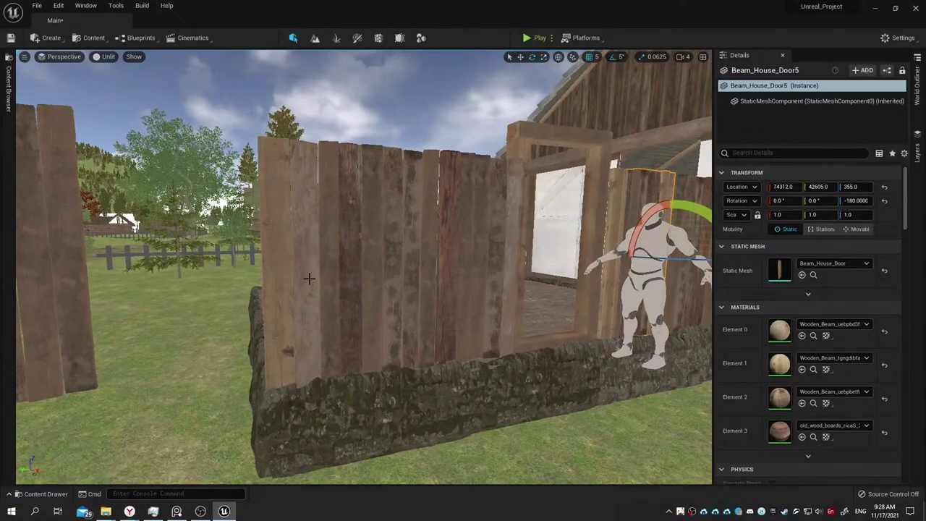
# Use Save All from the Content Drawer and confirm saving the Main level.
pyautogui.click(44, 493)
pyautogui.click(90, 327)
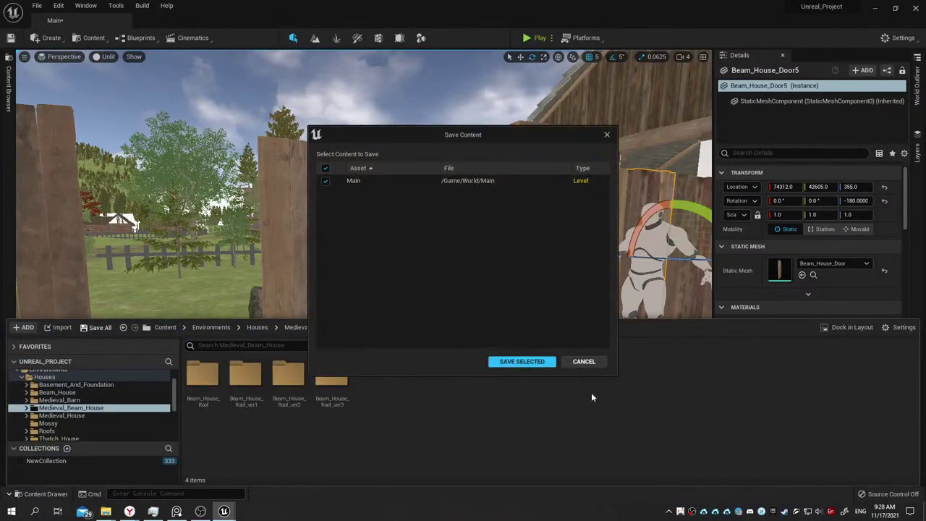
pyautogui.click(522, 361)
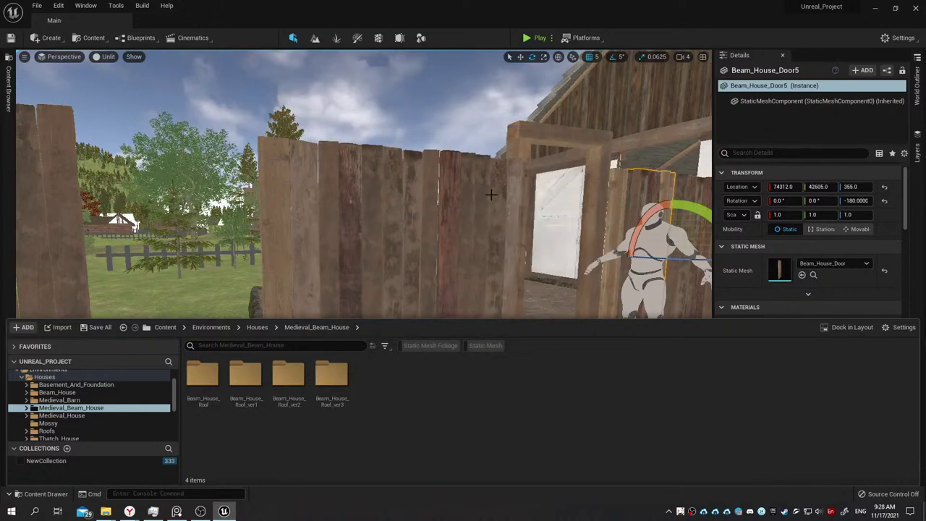
pyautogui.moveTo(483, 191); pyautogui.dragTo(471, 217, button='right')
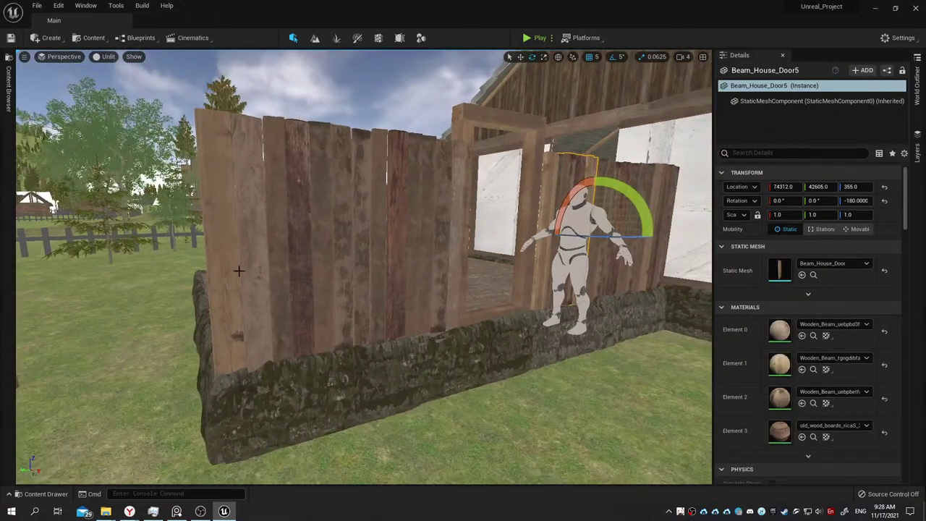
# Select all 13 wall planks one by one, from the leftmost board to the last.
pyautogui.click(227, 281)
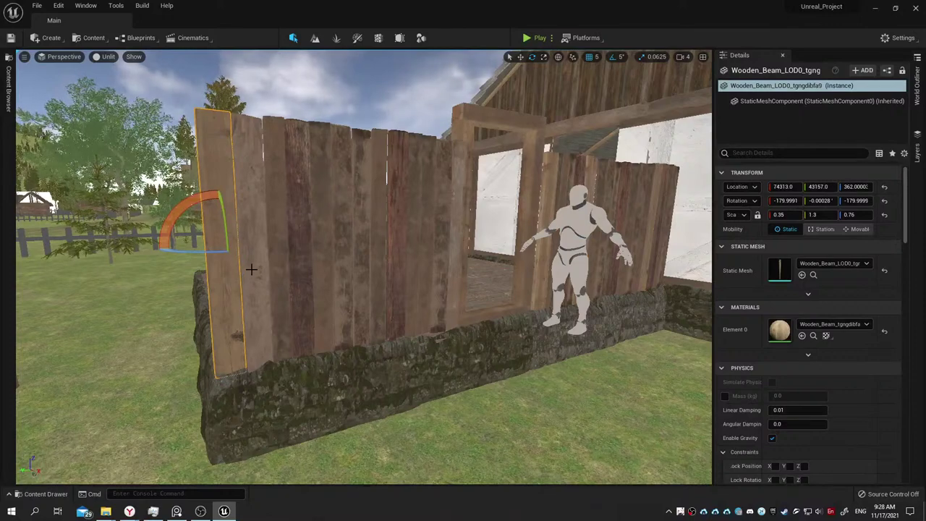
pyautogui.keyDown('ctrl'); pyautogui.click(253, 269); pyautogui.keyUp('ctrl')
pyautogui.keyDown('ctrl'); pyautogui.click(276, 264); pyautogui.keyUp('ctrl')
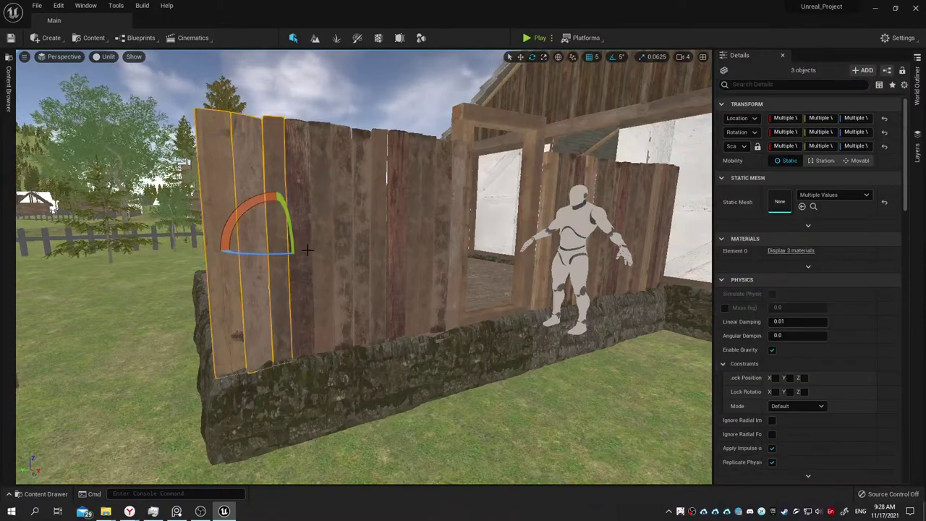
pyautogui.keyDown('ctrl'); pyautogui.click(304, 254); pyautogui.keyUp('ctrl')
pyautogui.keyDown('ctrl'); pyautogui.click(329, 269); pyautogui.keyUp('ctrl')
pyautogui.keyDown('ctrl'); pyautogui.click(346, 275); pyautogui.keyUp('ctrl')
pyautogui.keyDown('ctrl'); pyautogui.click(362, 278); pyautogui.keyUp('ctrl')
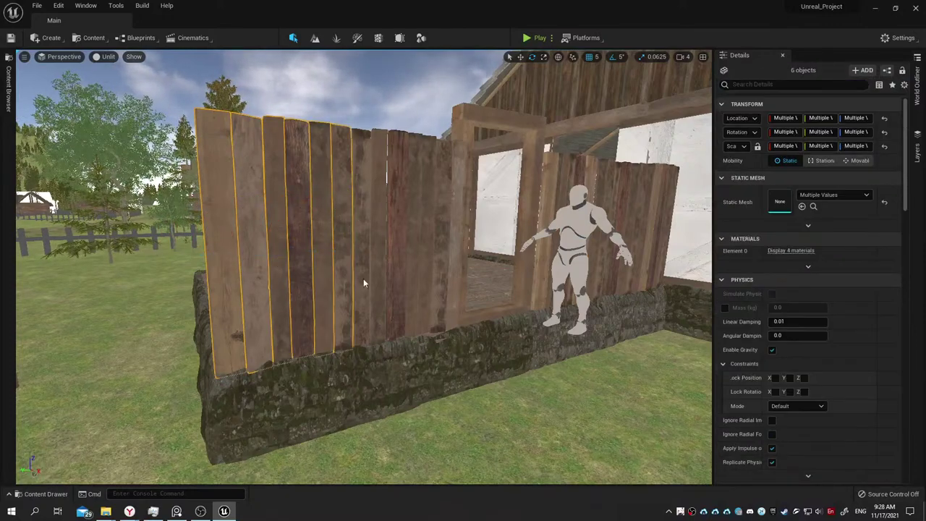
pyautogui.keyDown('ctrl'); pyautogui.click(384, 279); pyautogui.keyUp('ctrl')
pyautogui.keyDown('ctrl'); pyautogui.click(400, 277); pyautogui.keyUp('ctrl')
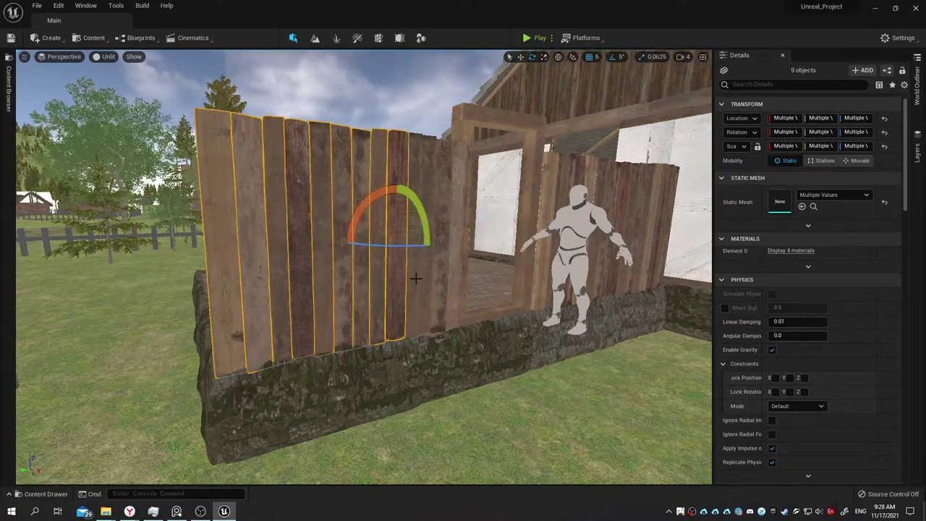
pyautogui.keyDown('ctrl'); pyautogui.click(418, 279); pyautogui.keyUp('ctrl')
pyautogui.keyDown('ctrl'); pyautogui.click(429, 283); pyautogui.keyUp('ctrl')
pyautogui.keyDown('ctrl'); pyautogui.click(441, 288); pyautogui.keyUp('ctrl')
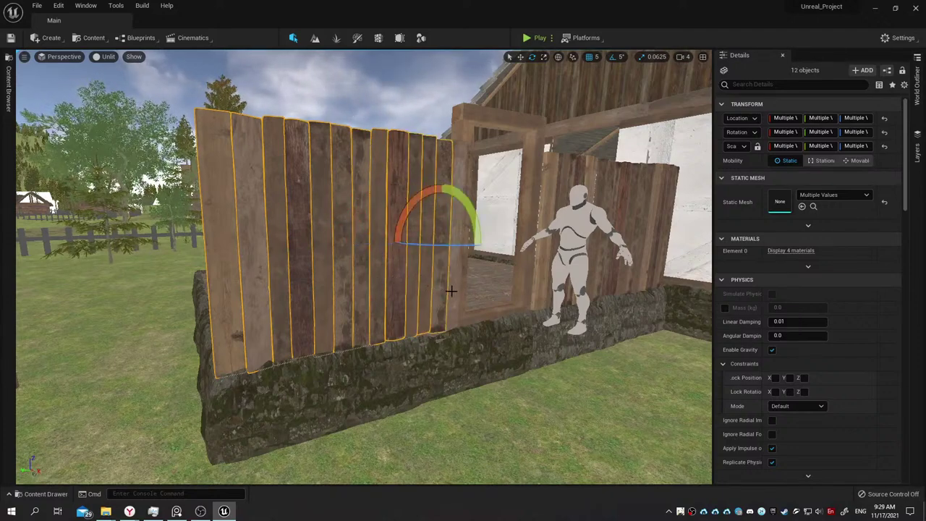
pyautogui.keyDown('ctrl'); pyautogui.click(456, 291); pyautogui.keyUp('ctrl')
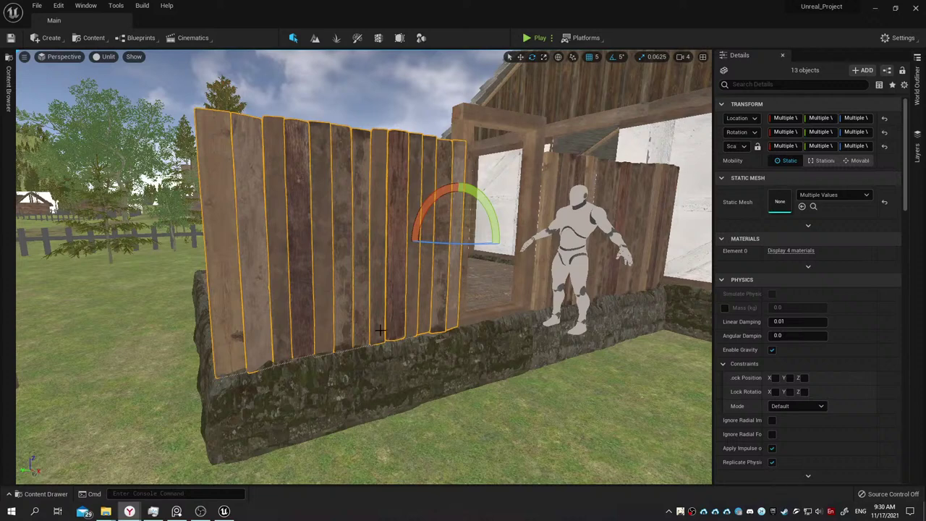
# Bring up the context menu on the 13 selected planks to reach Merge Actors (13).
pyautogui.moveTo(391, 323); pyautogui.dragTo(347, 319, button='right')
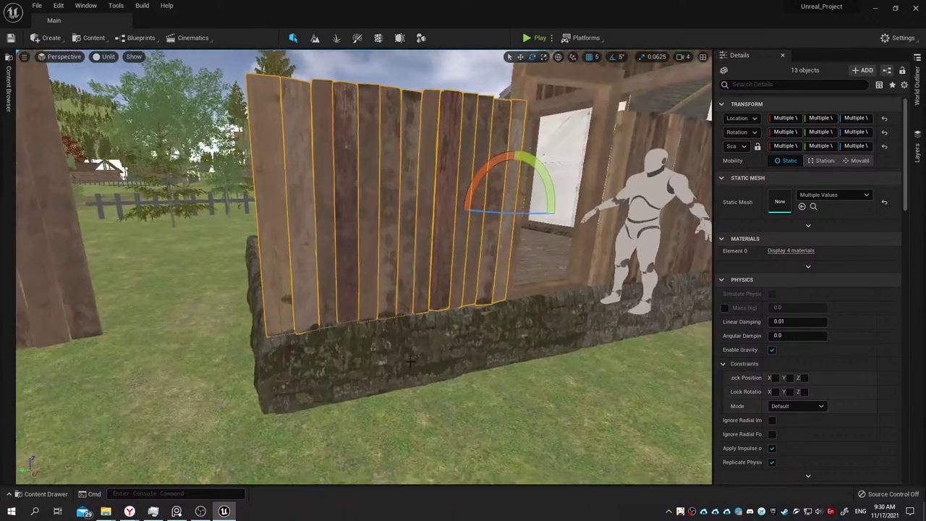
pyautogui.press('a')
pyautogui.moveTo(362, 289); pyautogui.dragTo(405, 294, button='right')
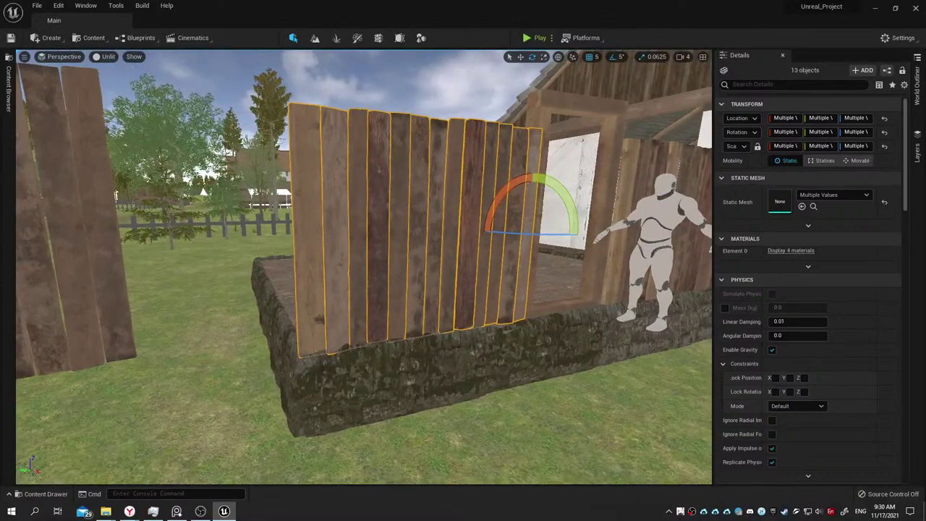
pyautogui.rightClick(431, 294)
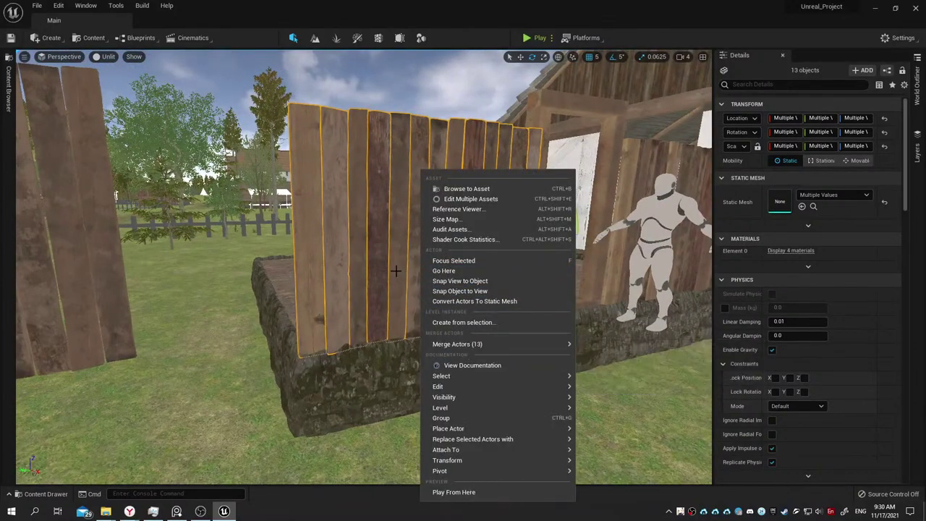
pyautogui.moveTo(405, 405); pyautogui.dragTo(434, 405, button='right')
pyautogui.moveTo(405, 290); pyautogui.dragTo(383, 289, button='right')
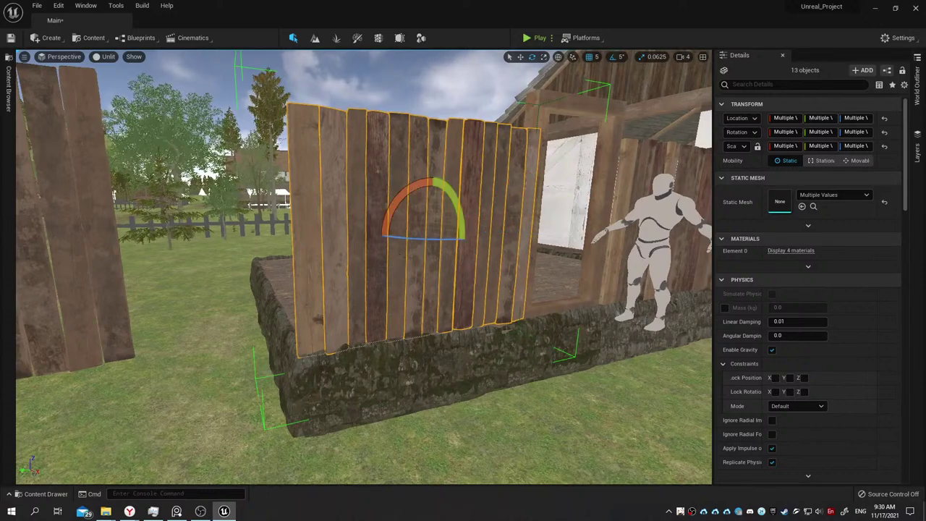
pyautogui.rightClick(402, 190)
# Choose Merge Actors and browse to Environments/Houses/Medieval_House as the save location.
pyautogui.moveTo(438, 365)
pyautogui.click(567, 366)
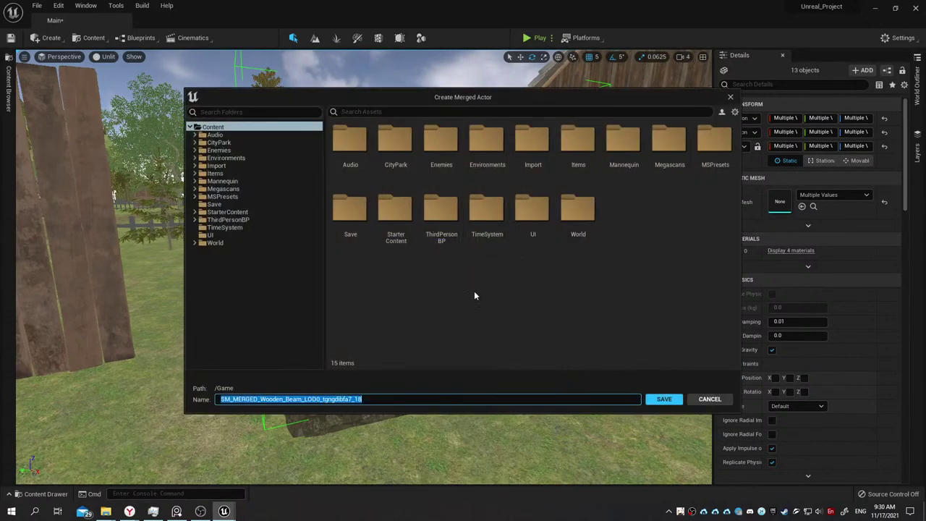
pyautogui.doubleClick(482, 155)
pyautogui.doubleClick(353, 139)
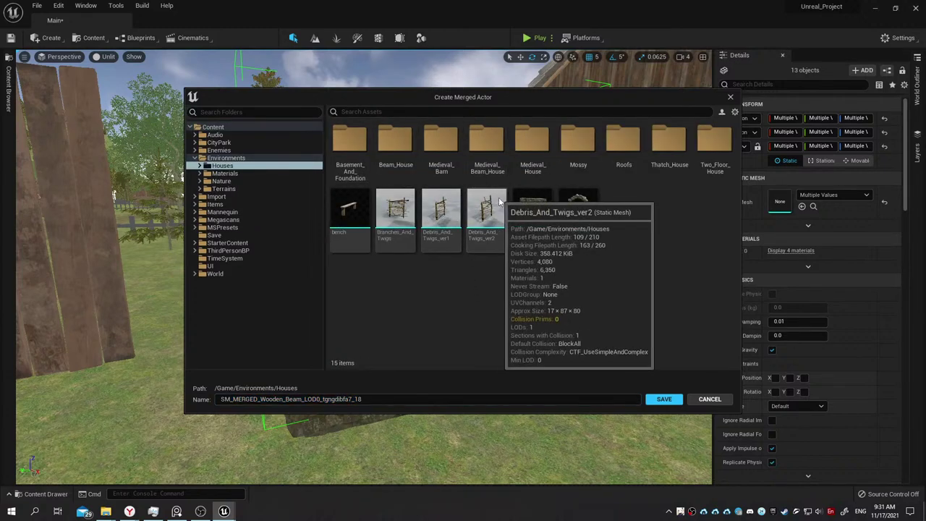
pyautogui.doubleClick(518, 149)
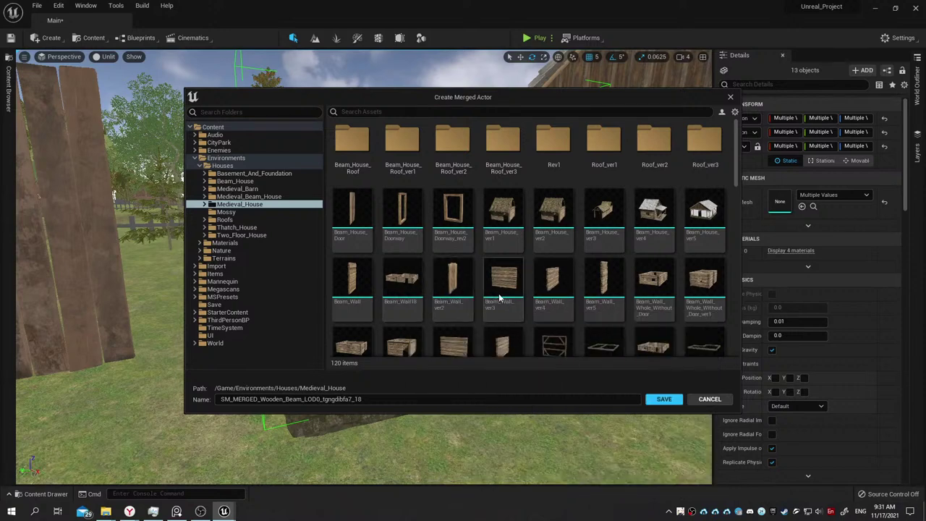
# Save SM_MERGED_Wooden_Beam in the Medieval_House folder to run the merge.
pyautogui.scroll(-1, 501, 299)
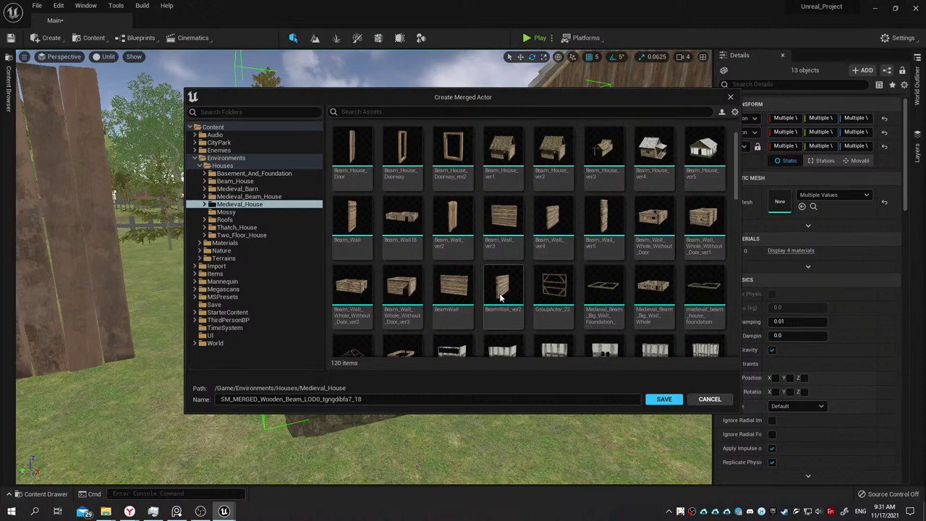
pyautogui.scroll(-2, 501, 298)
pyautogui.scroll(-2, 500, 298)
pyautogui.scroll(-2, 501, 298)
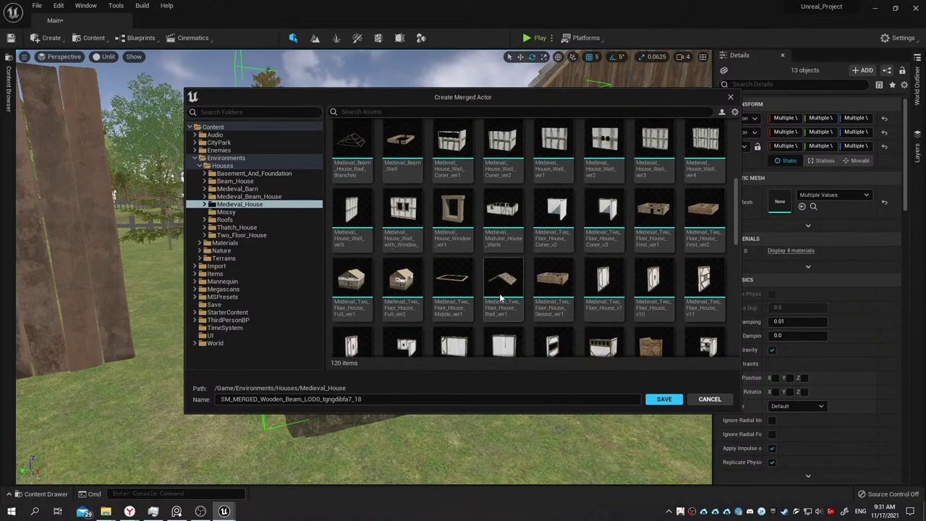
pyautogui.scroll(-1, 501, 298)
pyautogui.scroll(-2, 501, 298)
pyautogui.scroll(-2, 501, 298)
pyautogui.scroll(-2, 501, 298)
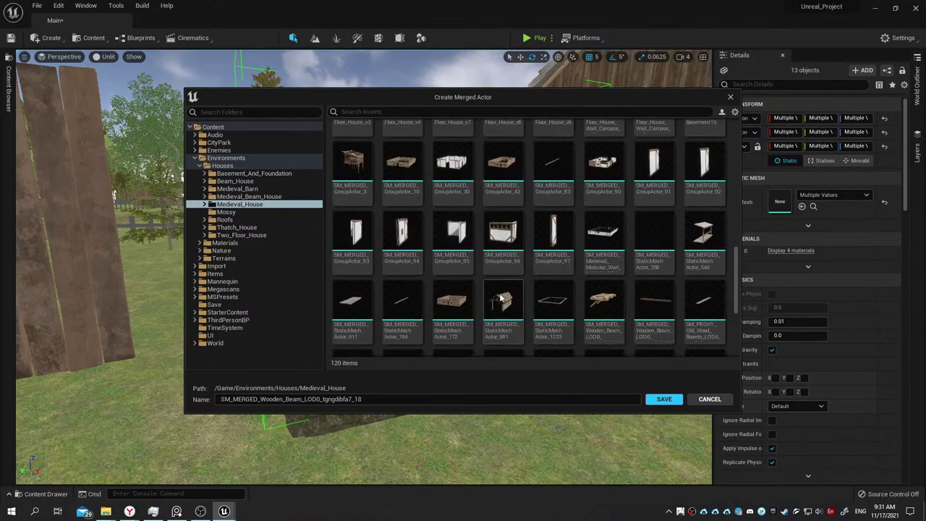
pyautogui.scroll(-2, 501, 298)
pyautogui.scroll(-2, 501, 298)
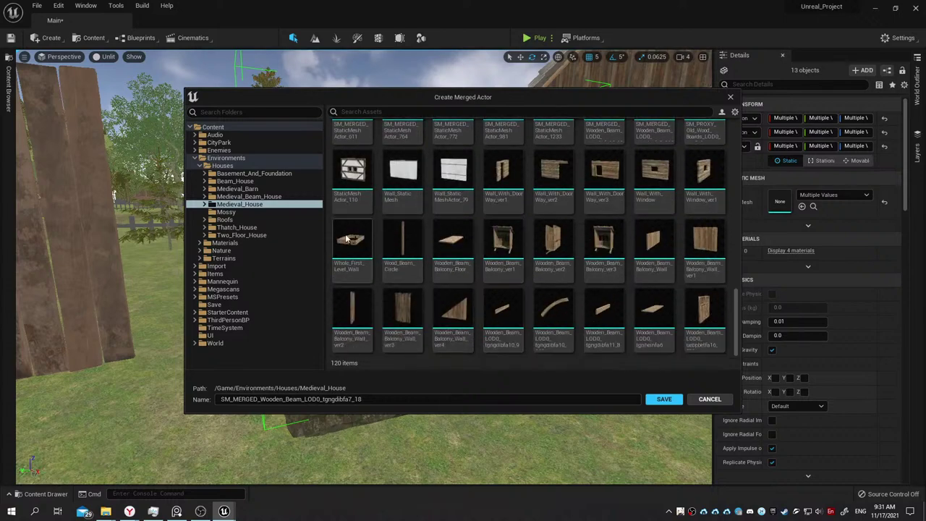
pyautogui.click(249, 196)
pyautogui.click(255, 205)
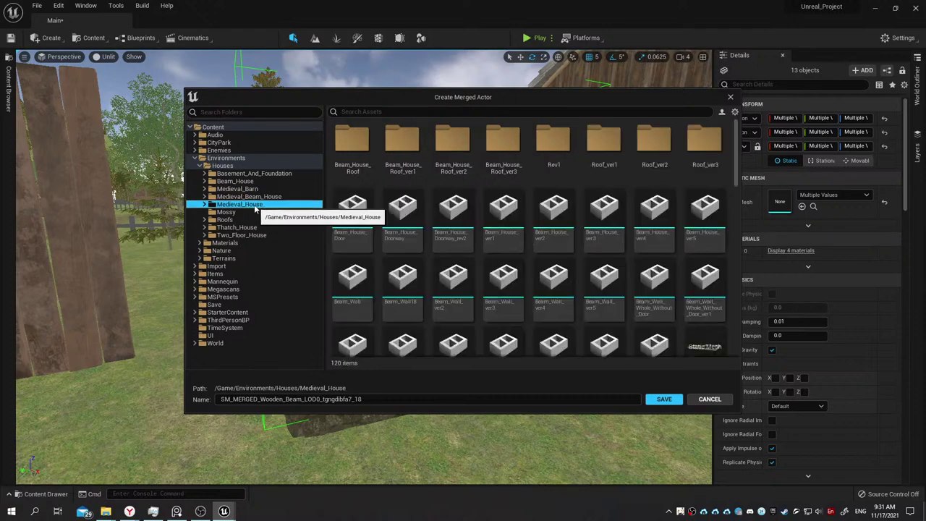
pyautogui.click(664, 400)
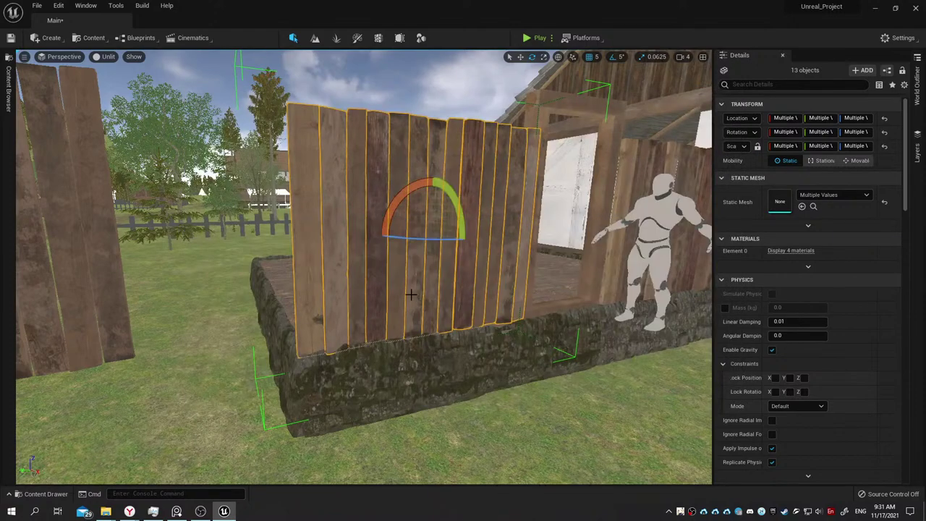
# Drag SM_MERGED_Wooden_Beam into the level and raise it onto the stone foundation at Z 360.
pyautogui.scroll(-1, 289, 440)
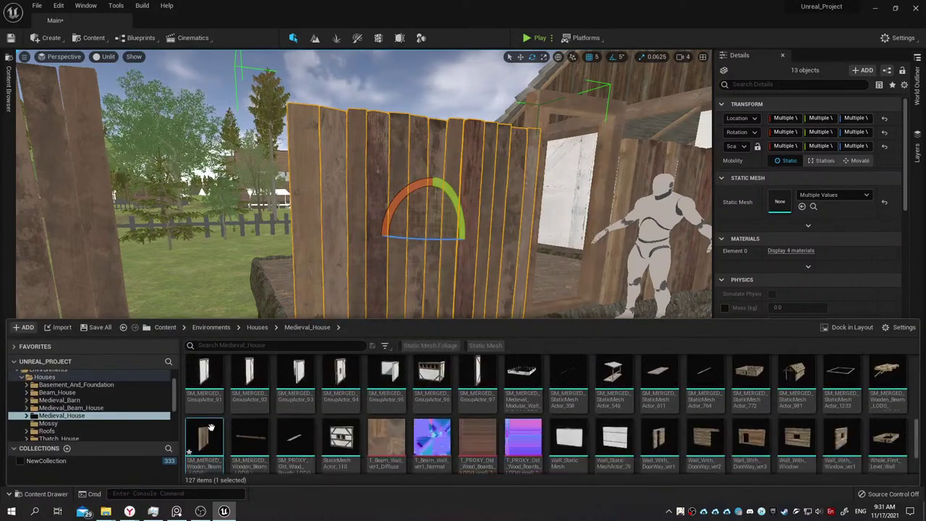
pyautogui.moveTo(204, 437)
pyautogui.mouseDown()
pyautogui.moveTo(241, 345)
pyautogui.moveTo(278, 307)
pyautogui.mouseUp()
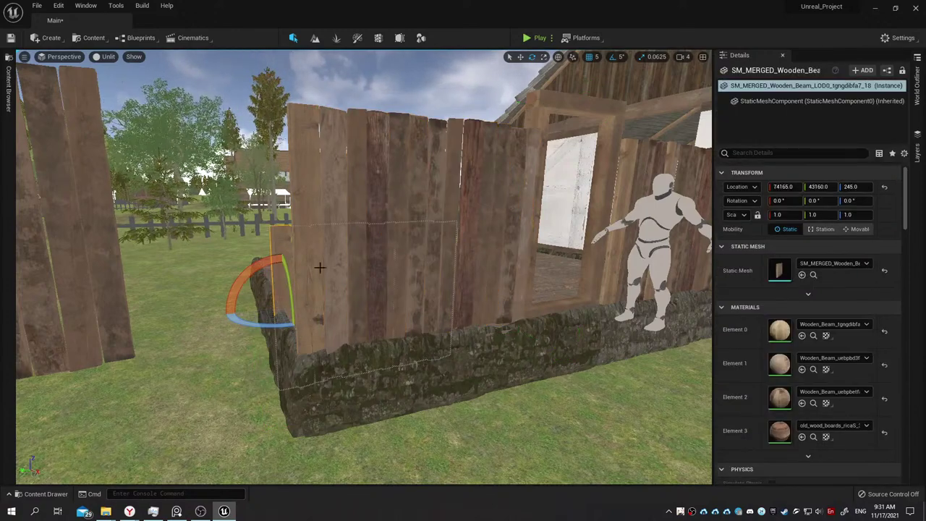
pyautogui.moveTo(319, 267); pyautogui.dragTo(321, 269, button='right')
pyautogui.press('w')
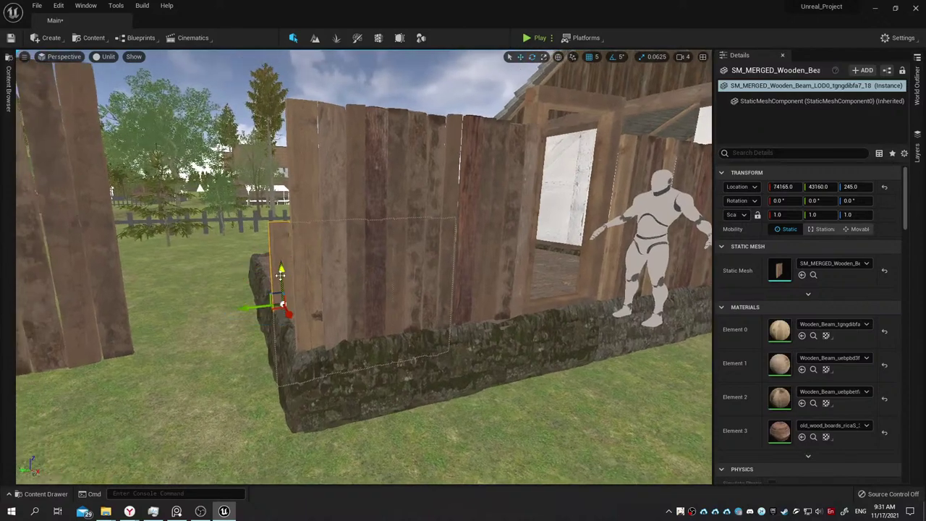
pyautogui.moveTo(280, 273); pyautogui.dragTo(286, 191)
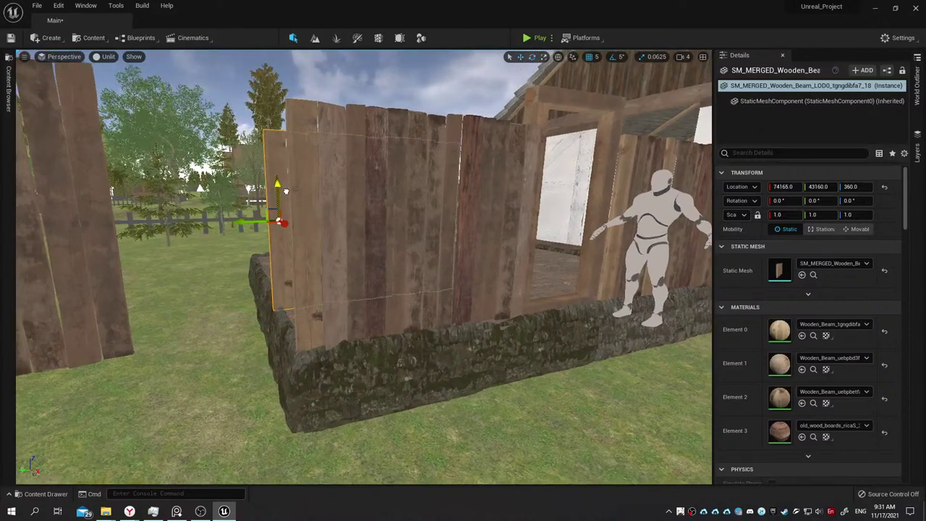
pyautogui.moveTo(282, 222); pyautogui.dragTo(314, 290)
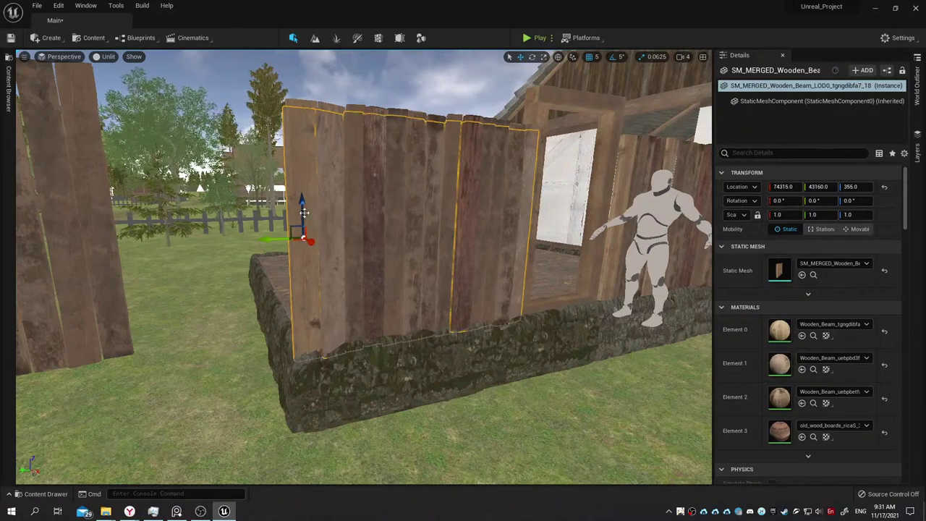
pyautogui.moveTo(302, 210); pyautogui.dragTo(302, 206)
pyautogui.moveTo(332, 209)
pyautogui.mouseDown(button='right')
pyautogui.moveTo(333, 159)
pyautogui.moveTo(332, 217)
pyautogui.mouseUp(button='right')
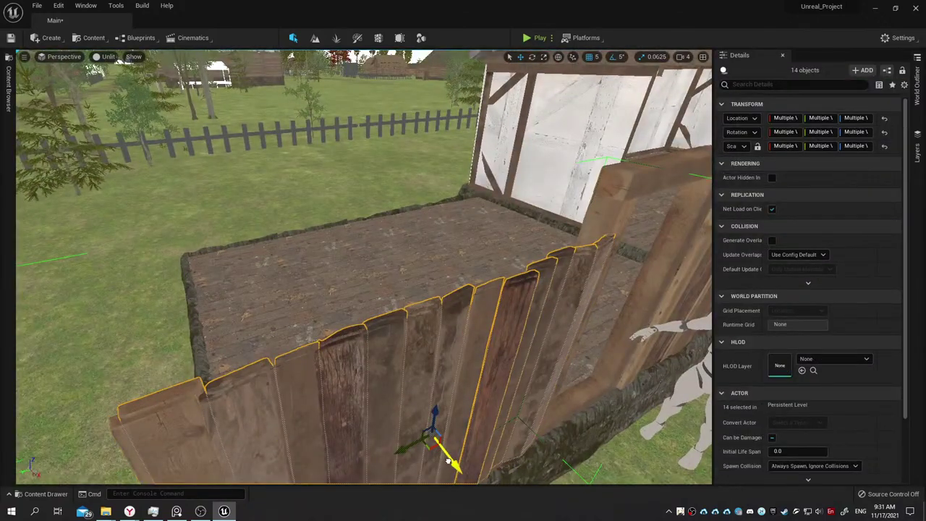
# Reposition the selected planks and rotate the 14-board wall group about 95°.
pyautogui.moveTo(443, 450)
pyautogui.mouseDown()
pyautogui.moveTo(406, 335)
pyautogui.moveTo(361, 271)
pyautogui.mouseUp()
pyautogui.moveTo(361, 272)
pyautogui.mouseDown(button='right')
pyautogui.moveTo(319, 271)
pyautogui.moveTo(362, 326)
pyautogui.mouseUp(button='right')
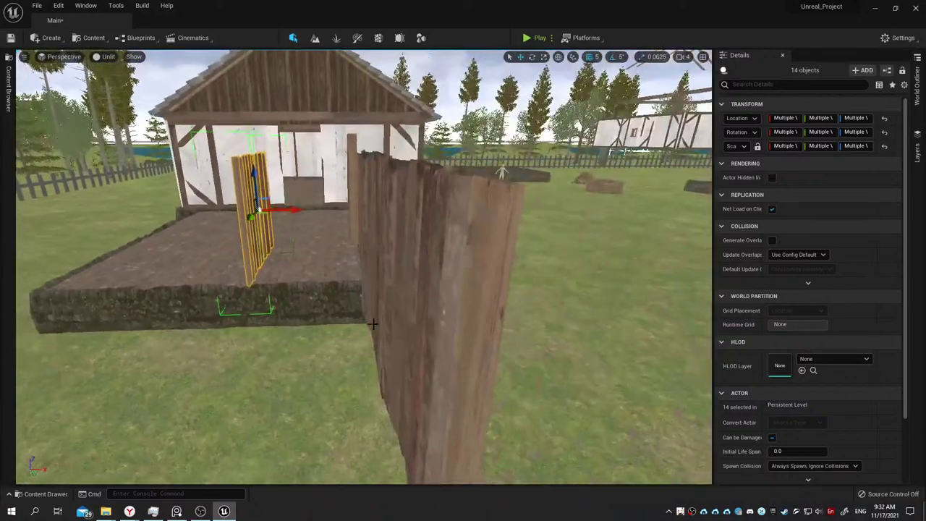
pyautogui.click(364, 323)
pyautogui.moveTo(364, 322)
pyautogui.mouseDown(button='right')
pyautogui.moveTo(318, 315)
pyautogui.moveTo(355, 282)
pyautogui.mouseUp(button='right')
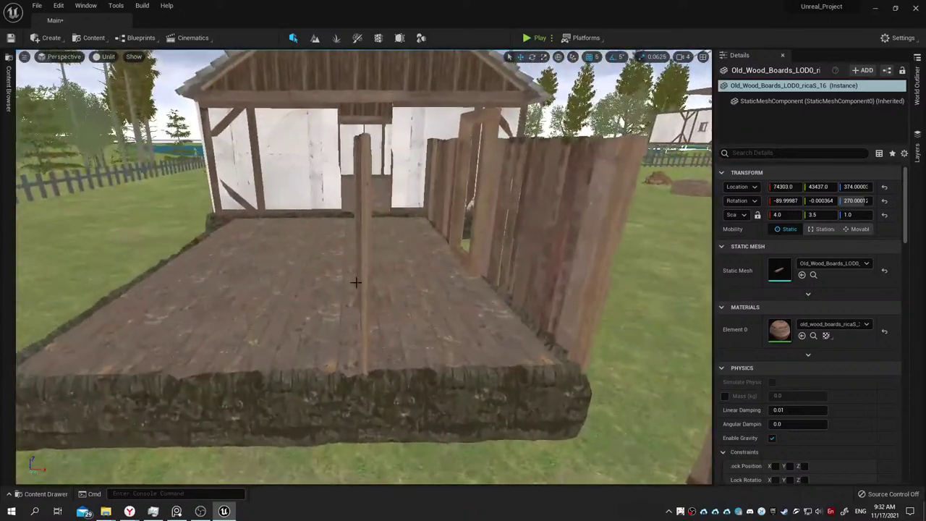
pyautogui.click(355, 282)
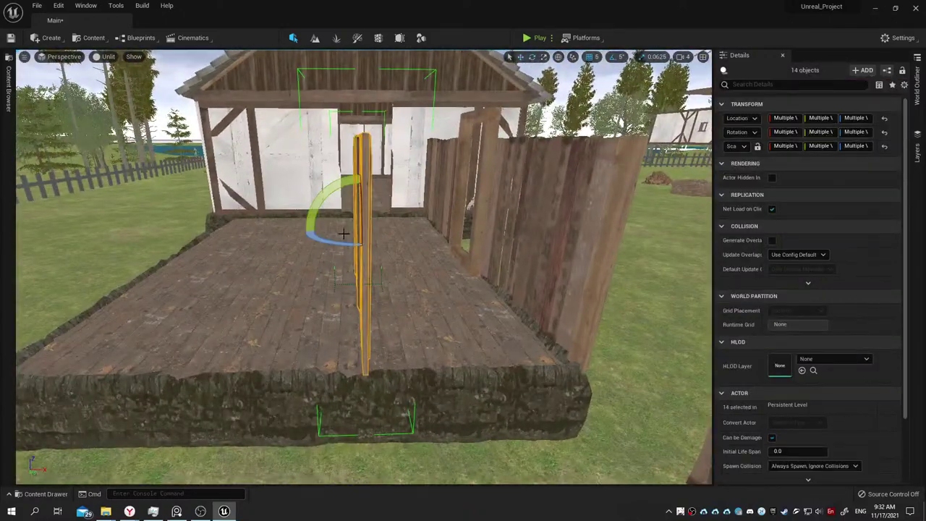
pyautogui.moveTo(311, 237)
pyautogui.mouseDown()
pyautogui.moveTo(378, 247)
pyautogui.moveTo(366, 247)
pyautogui.mouseUp()
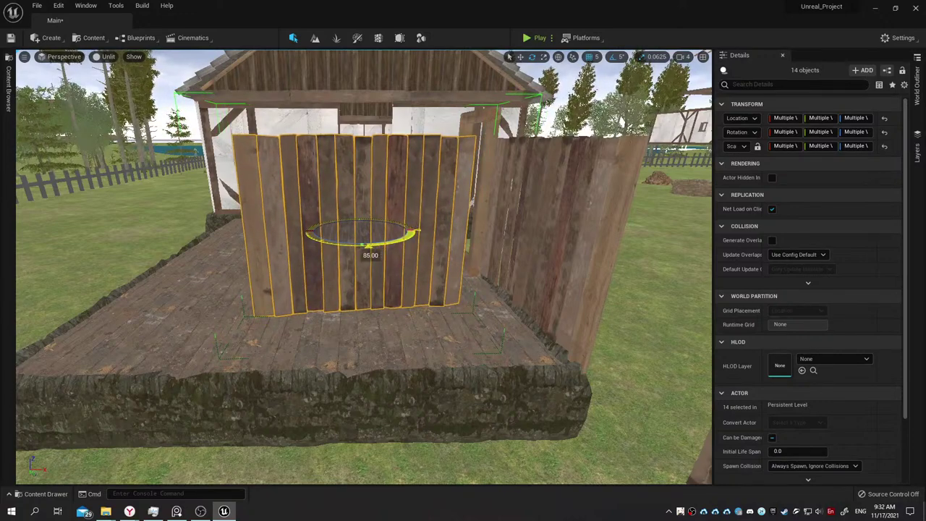
# Orbit around the rotated wall to check it stands along the stone foundation.
pyautogui.scroll(1, 364, 242)
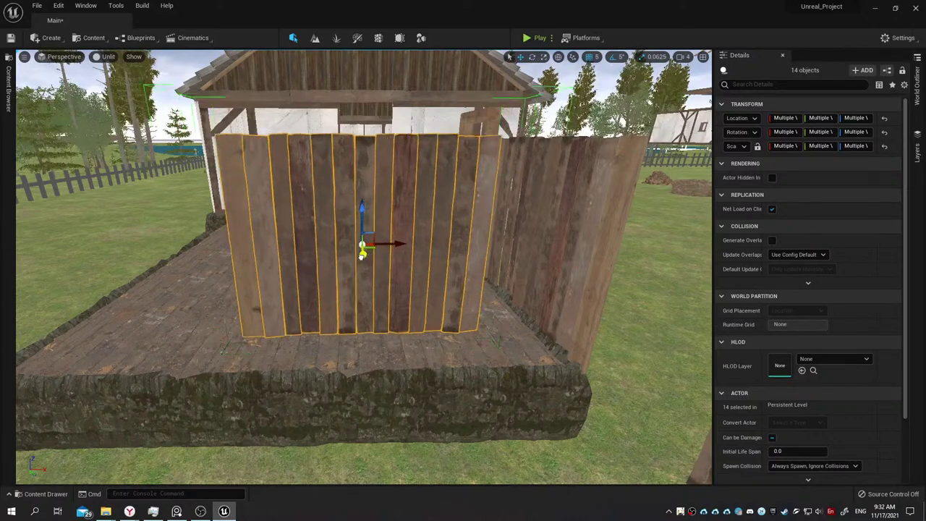
pyautogui.scroll(2, 365, 261)
pyautogui.scroll(1, 365, 275)
pyautogui.scroll(2, 366, 290)
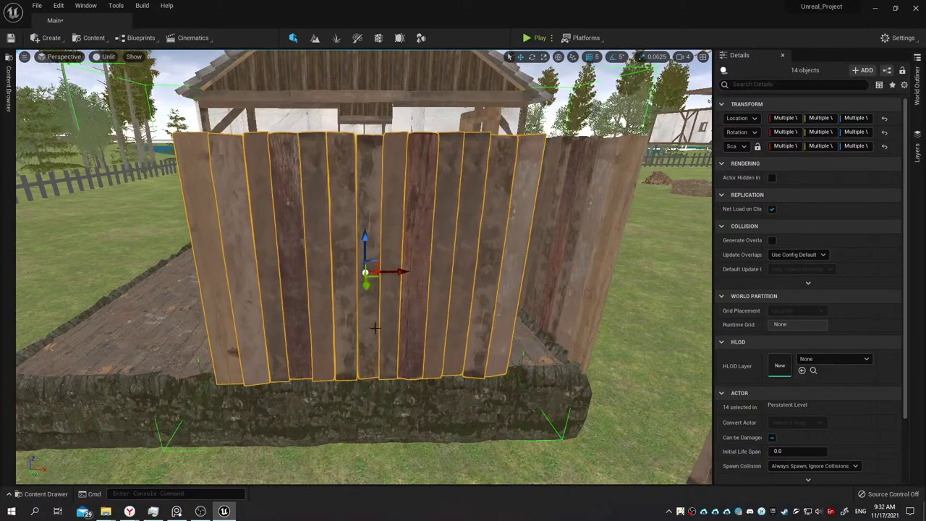
pyautogui.moveTo(366, 290)
pyautogui.keyDown('alt'); pyautogui.mouseDown()
pyautogui.moveTo(293, 291)
pyautogui.moveTo(416, 235)
pyautogui.mouseUp(); pyautogui.keyUp('alt')
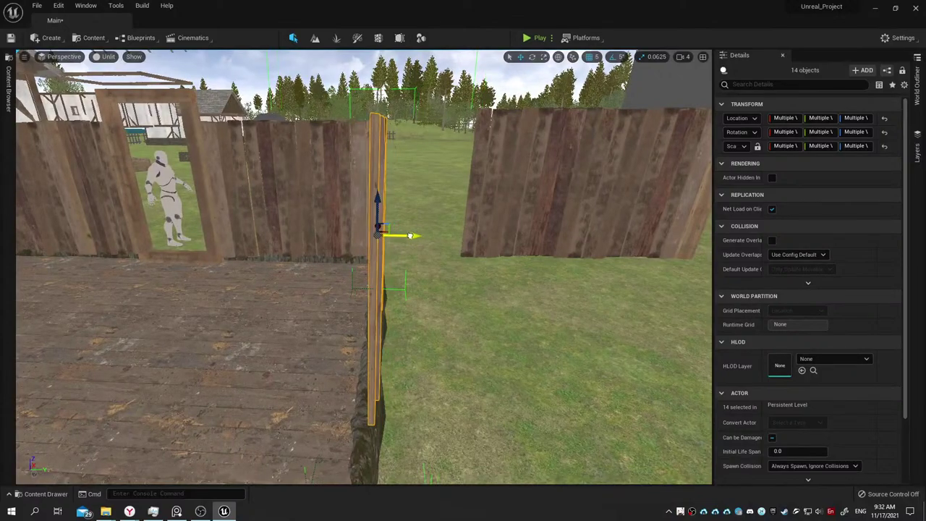
pyautogui.moveTo(424, 262)
pyautogui.keyDown('alt'); pyautogui.mouseDown()
pyautogui.moveTo(340, 265)
pyautogui.moveTo(413, 231)
pyautogui.moveTo(497, 265)
pyautogui.mouseUp(); pyautogui.keyUp('alt')
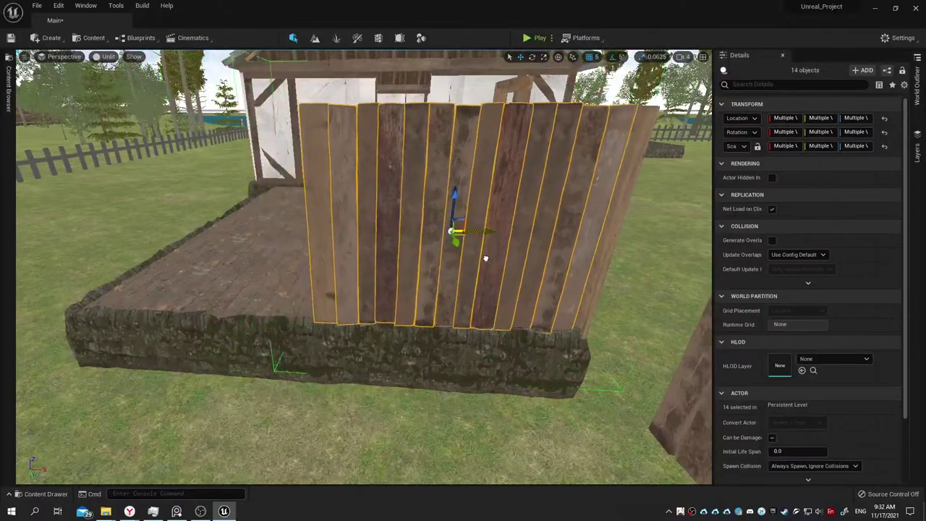
pyautogui.scroll(5, 496, 265)
pyautogui.scroll(-5, 496, 265)
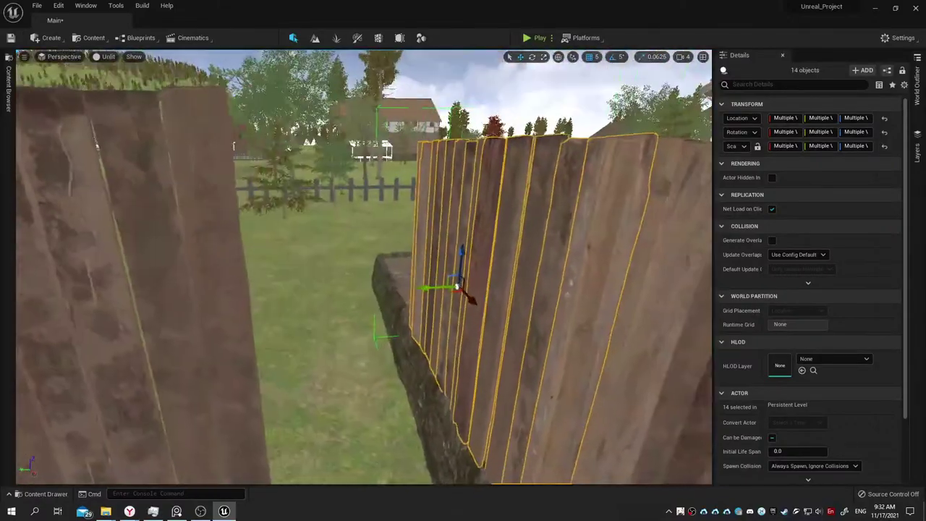
pyautogui.keyDown('alt'); pyautogui.moveTo(497, 265); pyautogui.dragTo(534, 299); pyautogui.keyUp('alt')
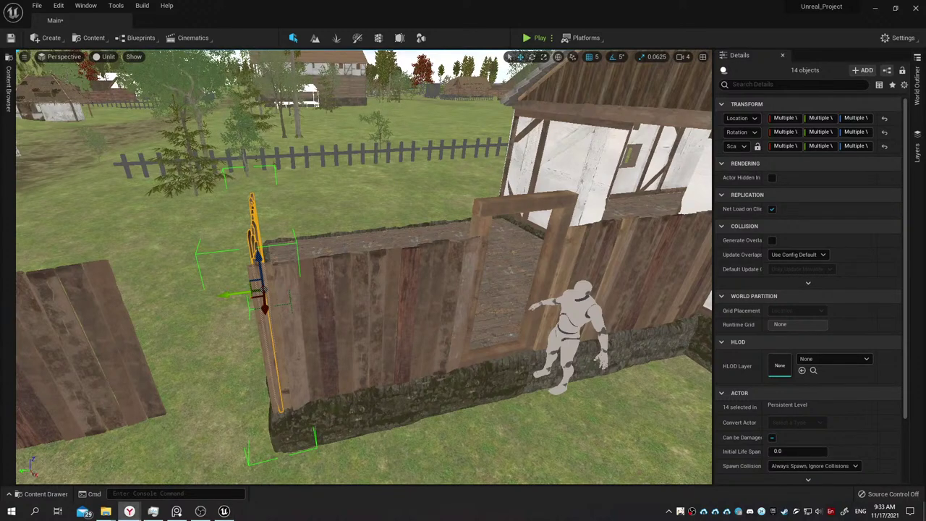
pyautogui.keyDown('alt'); pyautogui.moveTo(545, 254); pyautogui.dragTo(544, 254); pyautogui.keyUp('alt')
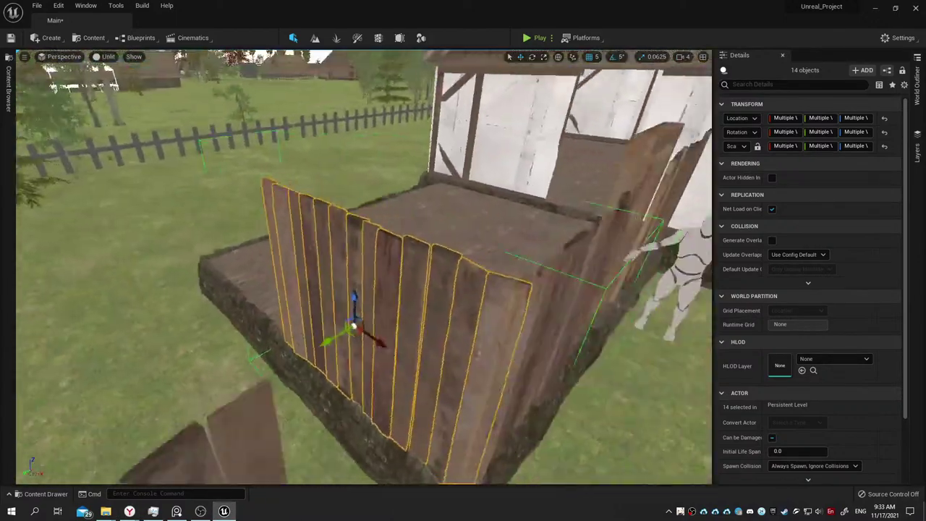
pyautogui.keyDown('alt'); pyautogui.moveTo(344, 296); pyautogui.dragTo(408, 311); pyautogui.keyUp('alt')
pyautogui.click(344, 296)
# Select all the loose wall planks together, from the left plank to the last on the right.
pyautogui.click(488, 275)
pyautogui.keyDown('alt'); pyautogui.moveTo(488, 275); pyautogui.dragTo(273, 279); pyautogui.keyUp('alt')
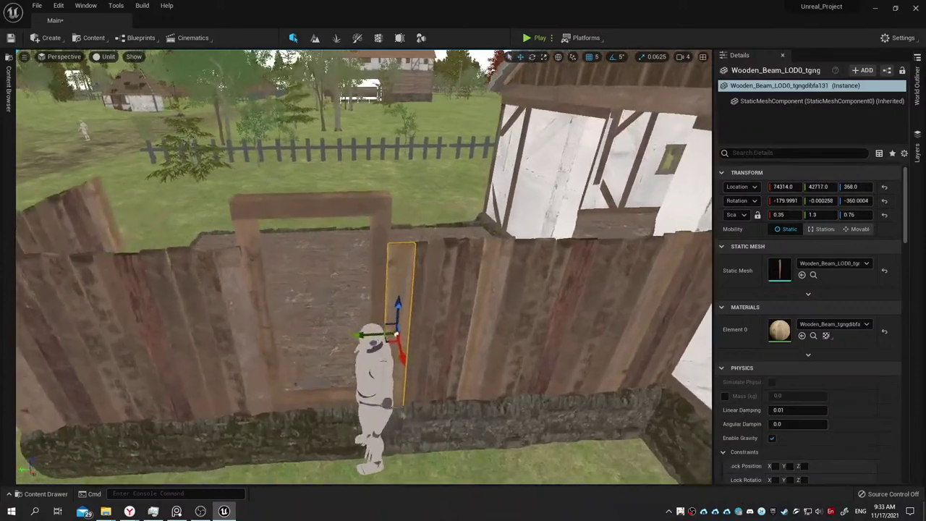
pyautogui.keyDown('ctrl'); pyautogui.click(274, 280); pyautogui.keyUp('ctrl')
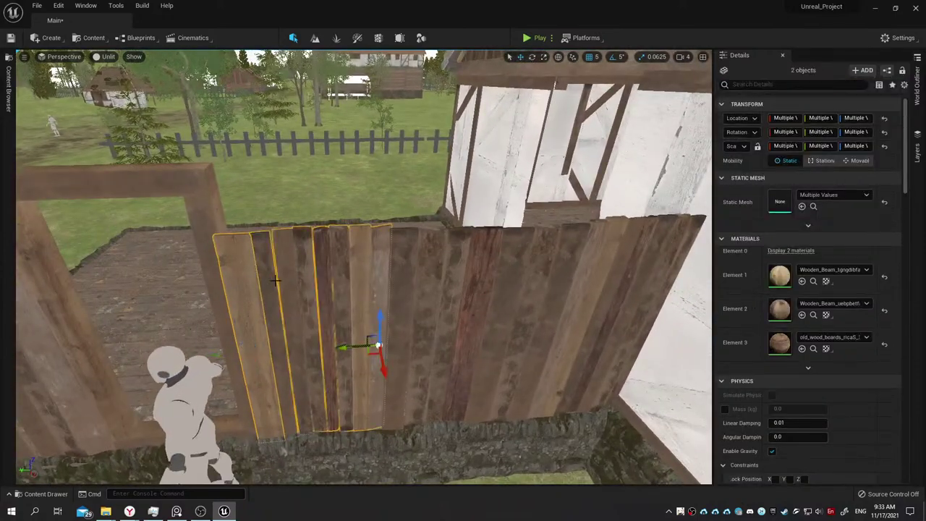
pyautogui.keyDown('ctrl'); pyautogui.click(400, 268); pyautogui.keyUp('ctrl')
pyautogui.keyDown('ctrl'); pyautogui.click(432, 273); pyautogui.keyUp('ctrl')
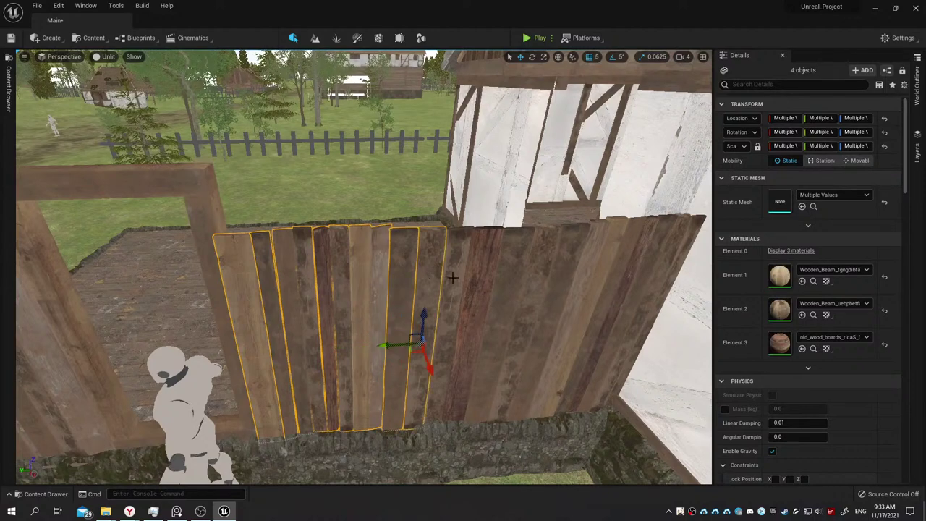
pyautogui.keyDown('ctrl'); pyautogui.click(453, 277); pyautogui.keyUp('ctrl')
pyautogui.keyDown('ctrl'); pyautogui.click(474, 283); pyautogui.keyUp('ctrl')
pyautogui.keyDown('ctrl'); pyautogui.click(506, 290); pyautogui.keyUp('ctrl')
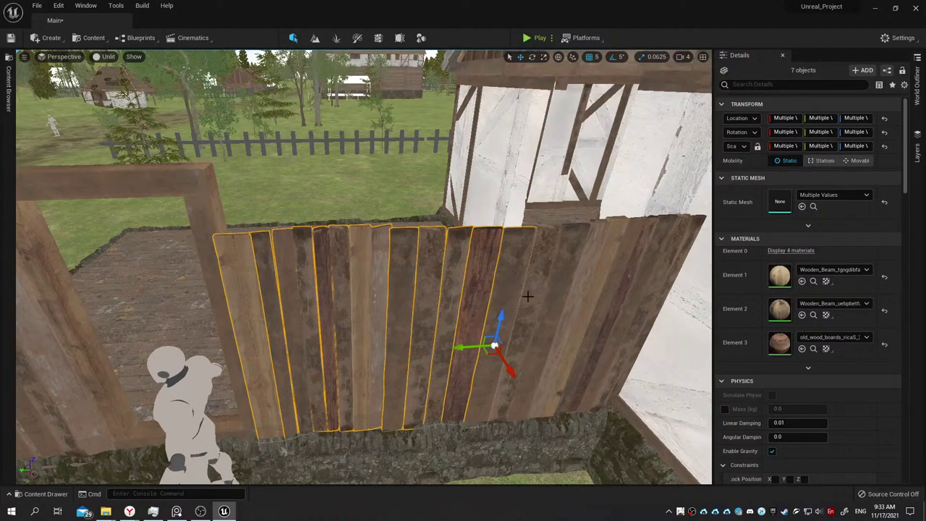
pyautogui.keyDown('ctrl'); pyautogui.click(539, 297); pyautogui.keyUp('ctrl')
pyautogui.keyDown('ctrl'); pyautogui.click(564, 293); pyautogui.keyUp('ctrl')
pyautogui.keyDown('ctrl'); pyautogui.click(579, 286); pyautogui.keyUp('ctrl')
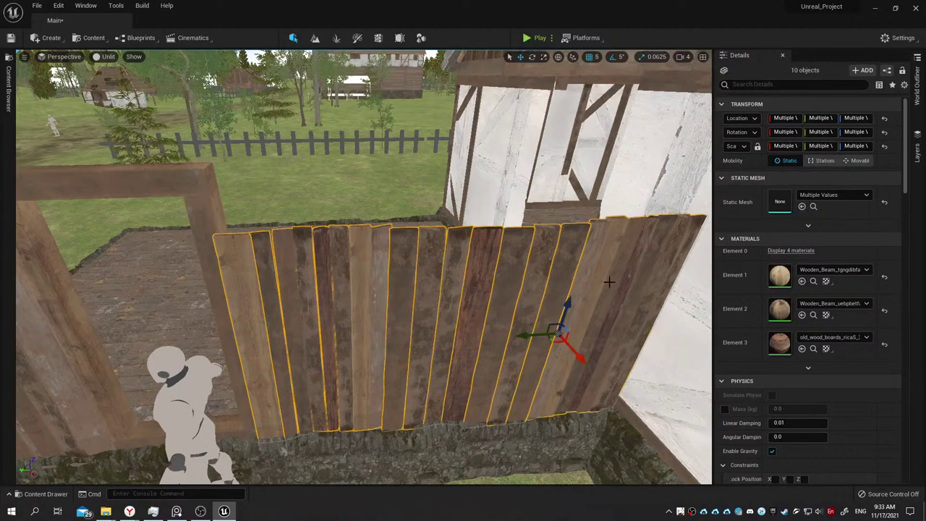
pyautogui.moveTo(590, 304)
pyautogui.mouseDown(button='right')
pyautogui.moveTo(589, 318)
pyautogui.moveTo(587, 288)
pyautogui.mouseUp(button='right')
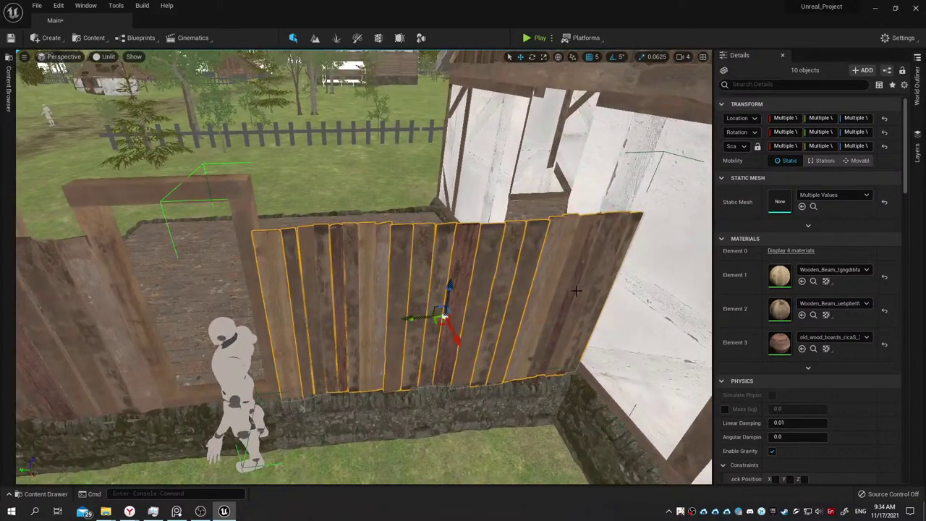
# Merge the selected planks into one static mesh saved in Environments/Houses/Medieval_House.
pyautogui.rightClick(476, 292)
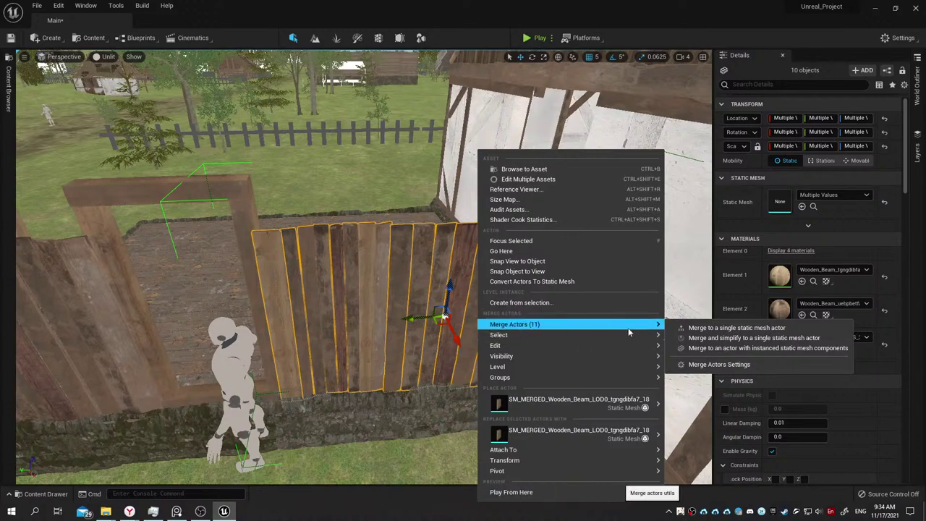
pyautogui.click(737, 328)
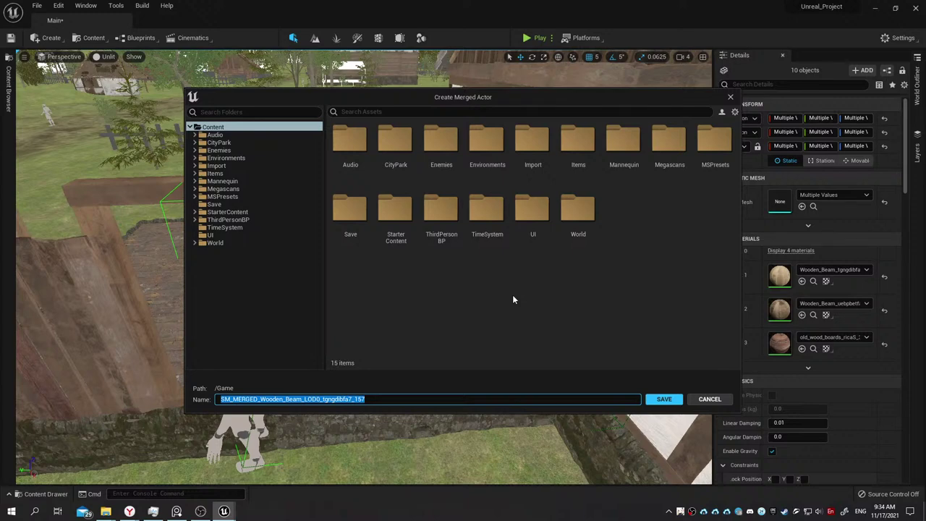
pyautogui.doubleClick(488, 144)
pyautogui.doubleClick(340, 149)
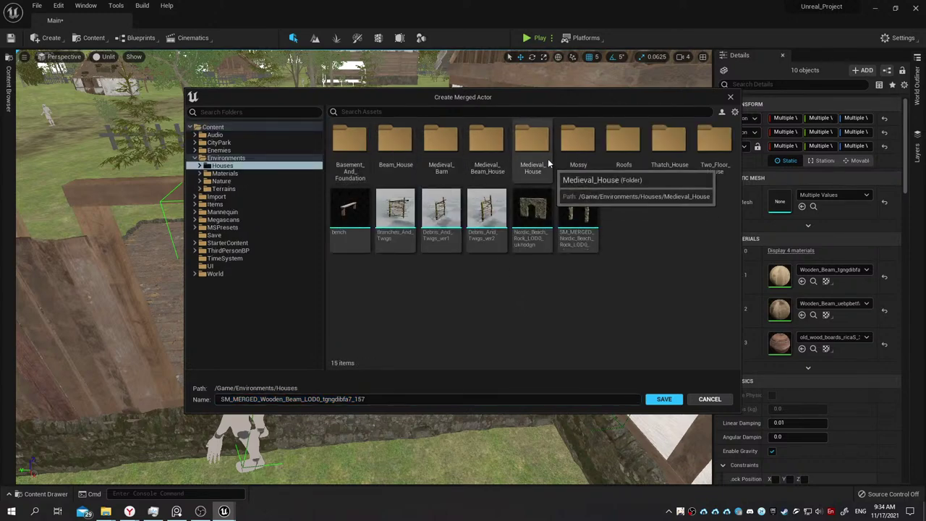
pyautogui.doubleClick(489, 161)
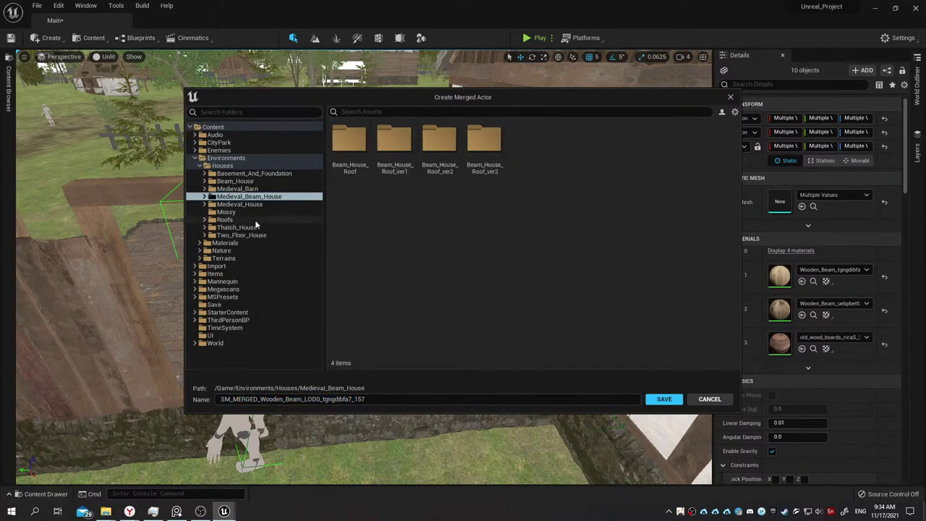
pyautogui.click(250, 205)
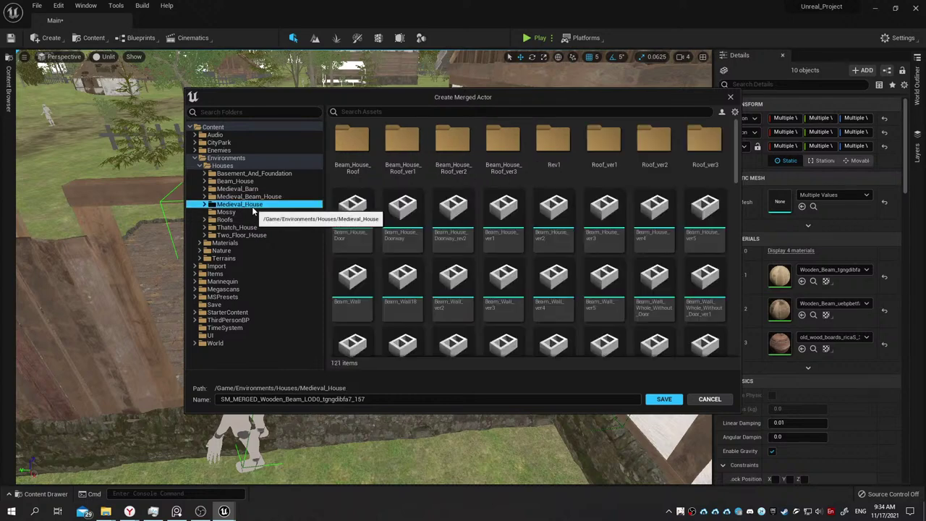
pyautogui.click(663, 399)
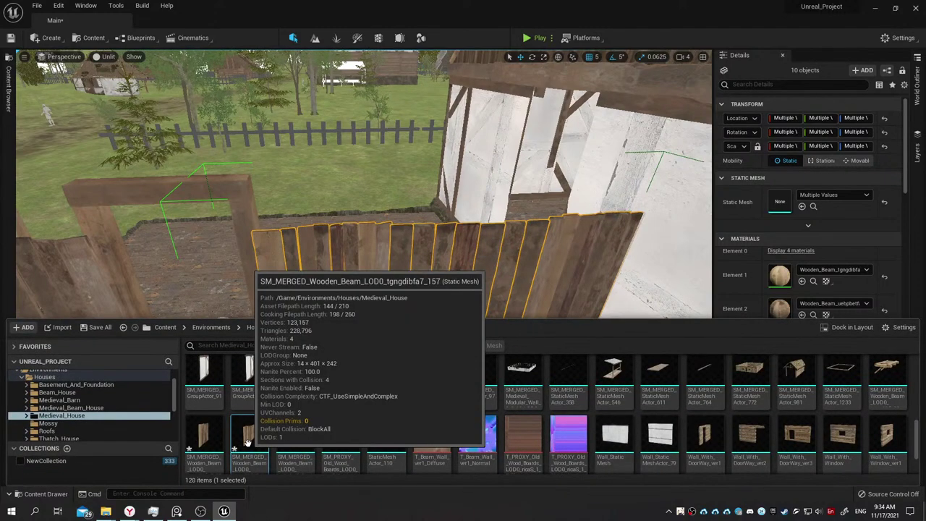
# Position the merged board wall at Y 42717 and X 74314.
pyautogui.moveTo(247, 442)
pyautogui.mouseDown()
pyautogui.moveTo(393, 284)
pyautogui.moveTo(315, 327)
pyautogui.moveTo(308, 310)
pyautogui.moveTo(252, 323)
pyautogui.mouseUp()
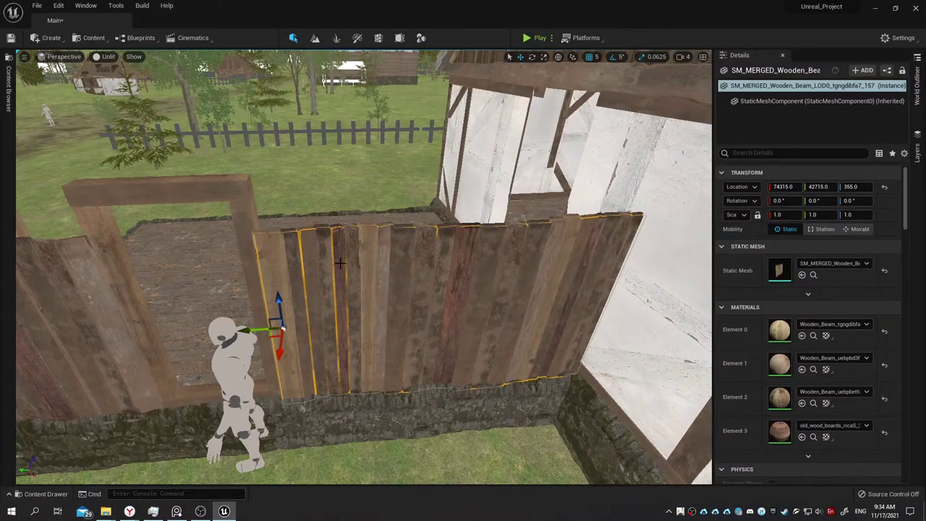
pyautogui.moveTo(252, 323); pyautogui.dragTo(239, 340, button='right')
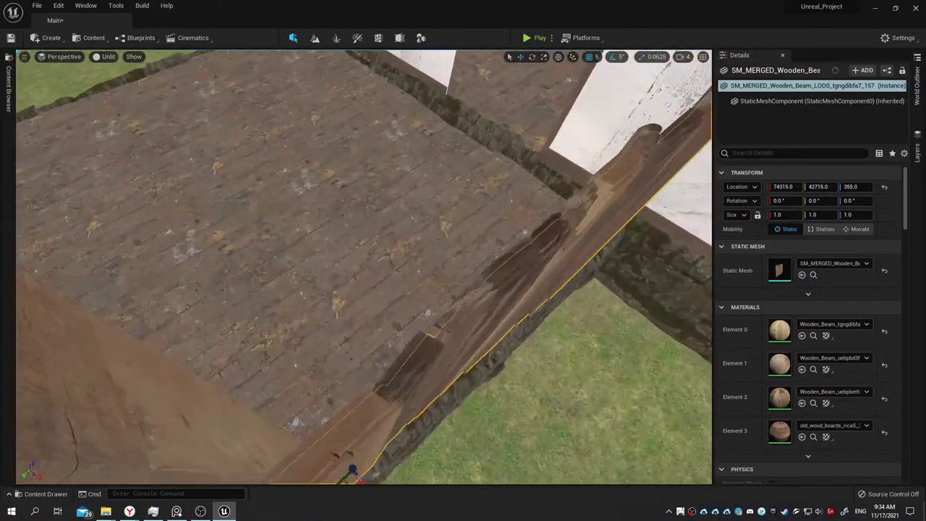
pyautogui.moveTo(238, 340); pyautogui.dragTo(391, 315, button='right')
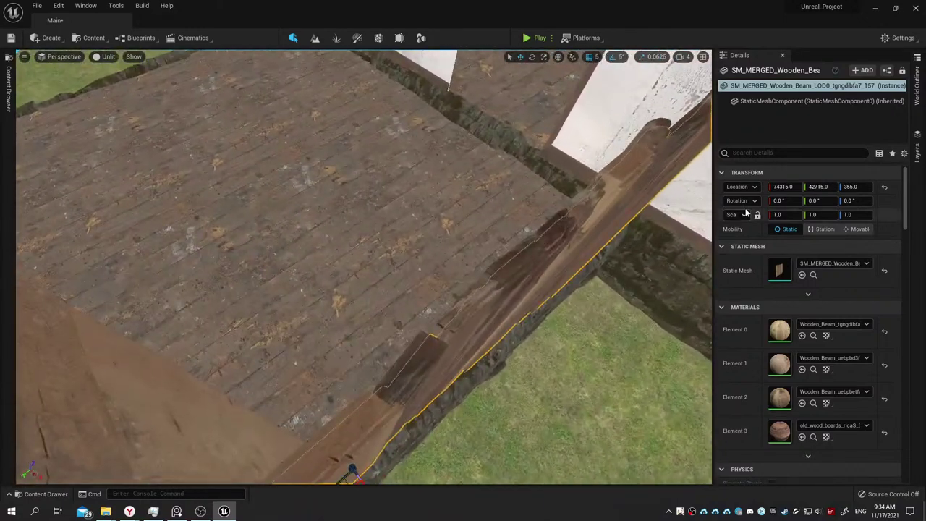
pyautogui.click(819, 187)
pyautogui.write('42713')
pyautogui.press('Return')
pyautogui.write('42717')
pyautogui.press('Return')
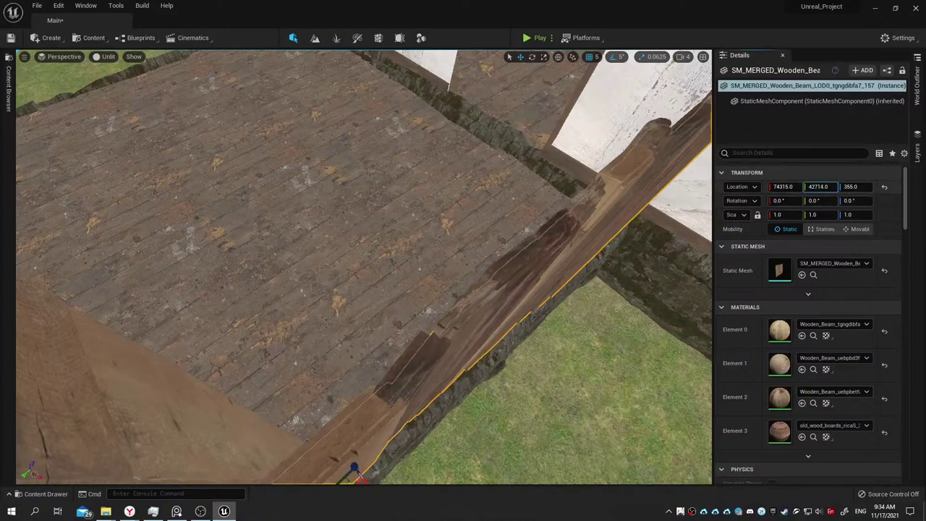
pyautogui.moveTo(781, 186); pyautogui.dragTo(778, 187)
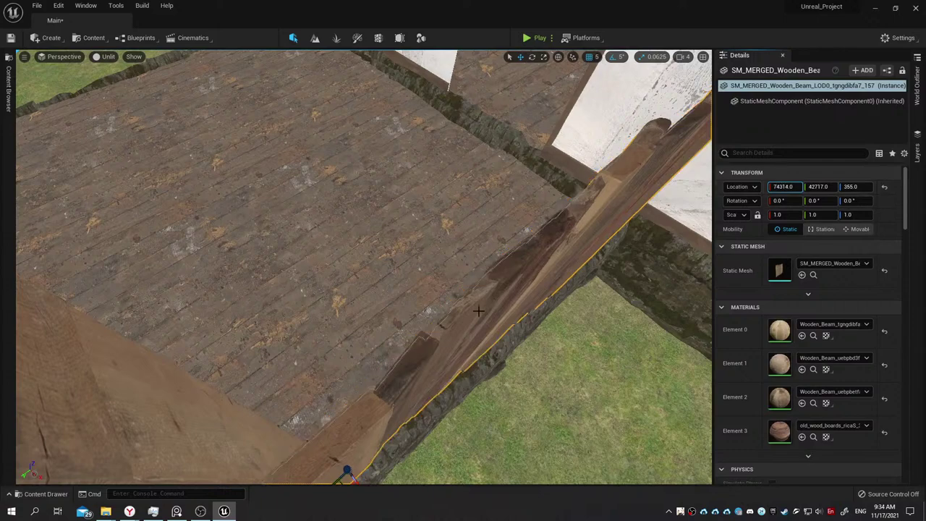
# Move the 11-plank wall along X toward the back of the foundation.
pyautogui.click(403, 355)
pyautogui.press('f')
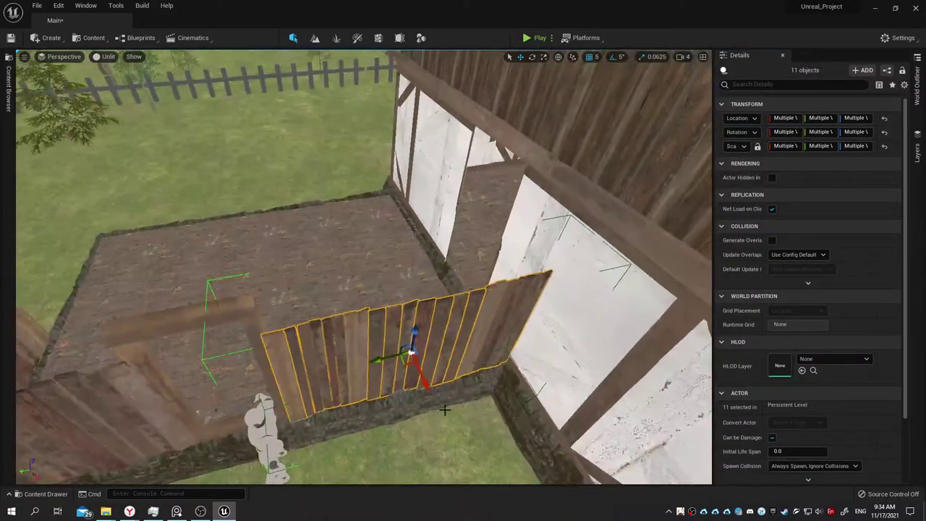
pyautogui.moveTo(426, 384)
pyautogui.mouseDown()
pyautogui.moveTo(313, 210)
pyautogui.moveTo(287, 212)
pyautogui.mouseUp()
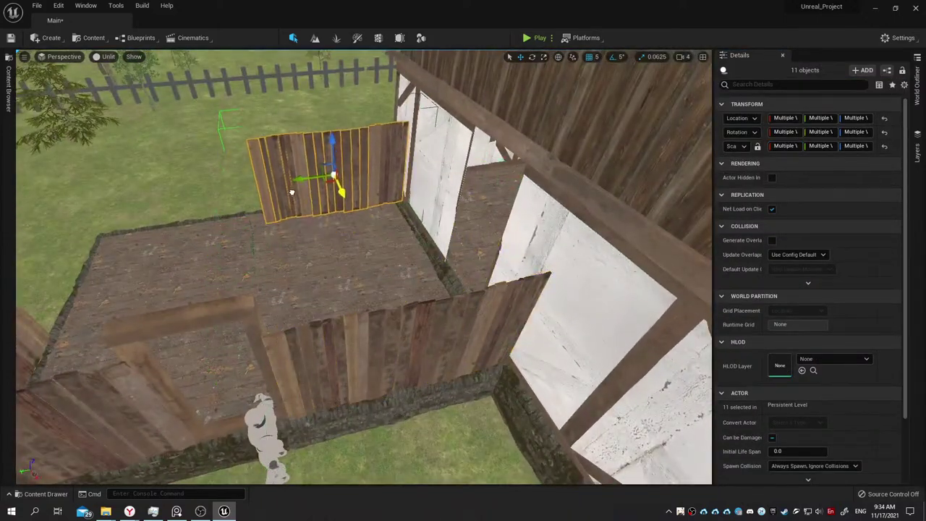
pyautogui.click(385, 328)
# Run Simplify on the merged front wall using UE Standard at a 10 percent target.
pyautogui.press('f')
pyautogui.rightClick(424, 322)
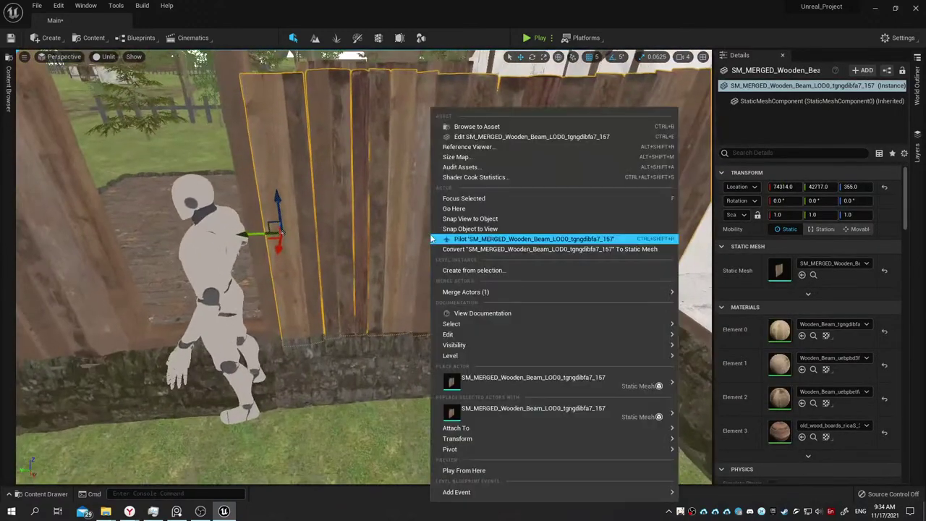
pyautogui.press('Escape')
pyautogui.click(422, 39)
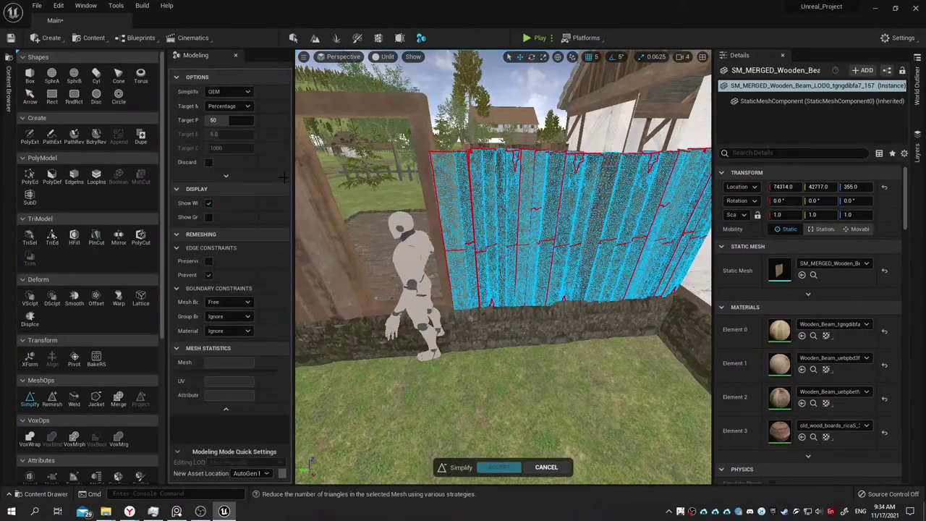
pyautogui.click(228, 92)
pyautogui.click(223, 120)
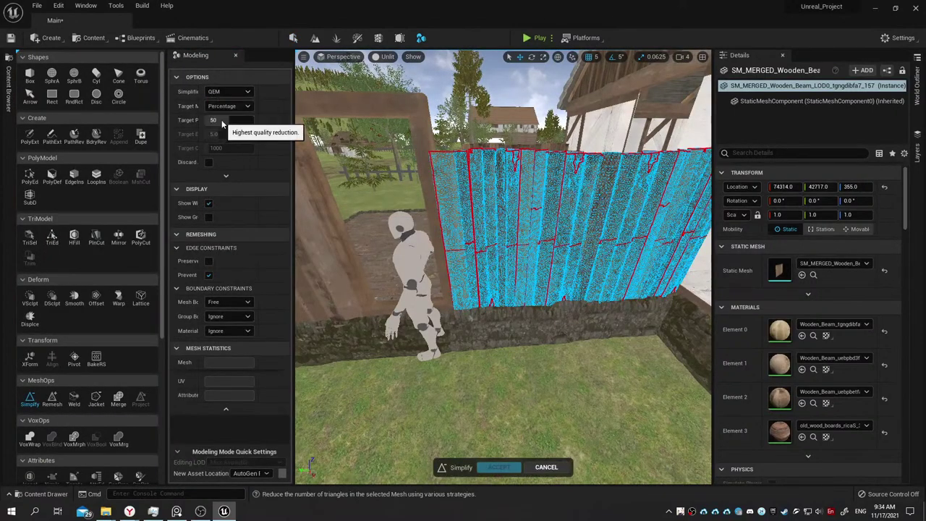
pyautogui.click(236, 120)
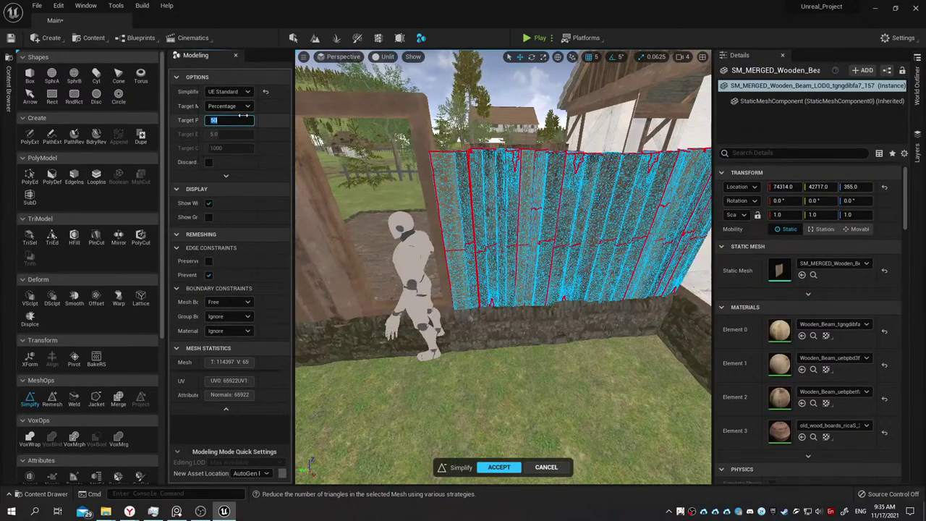
pyautogui.write('10')
pyautogui.press('Return')
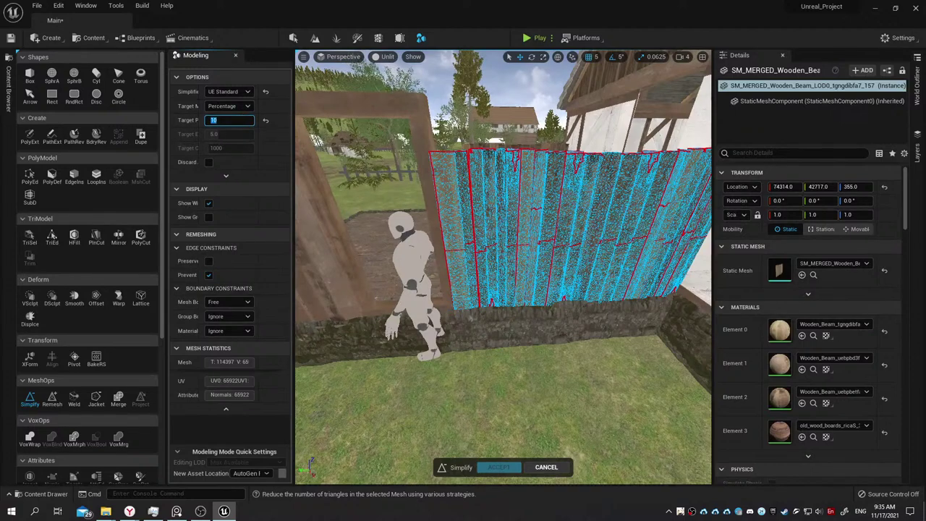
pyautogui.moveTo(313, 235); pyautogui.dragTo(348, 232, button='right')
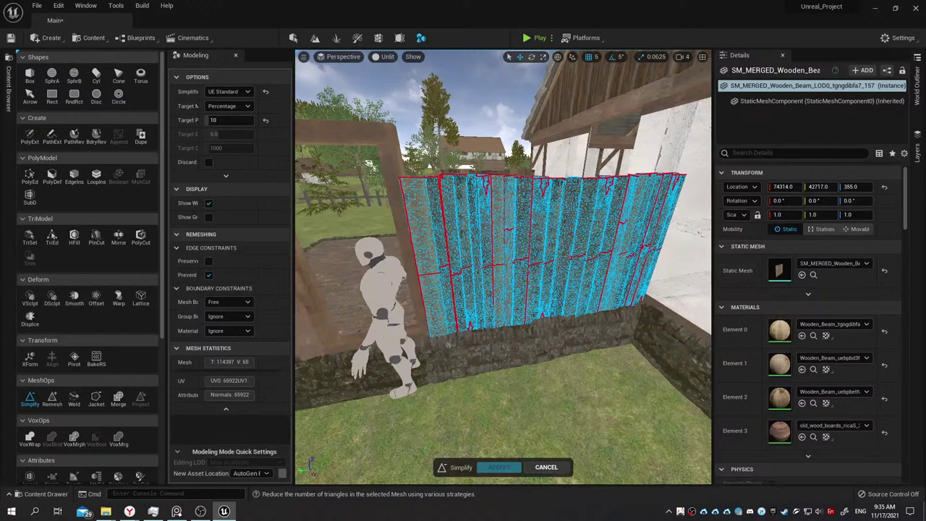
# Switch the viewport to Lit, inspect the planks closely, and lower the target to 5 percent.
pyautogui.moveTo(403, 297); pyautogui.dragTo(403, 298, button='right')
pyautogui.hotkey('alt', '4')
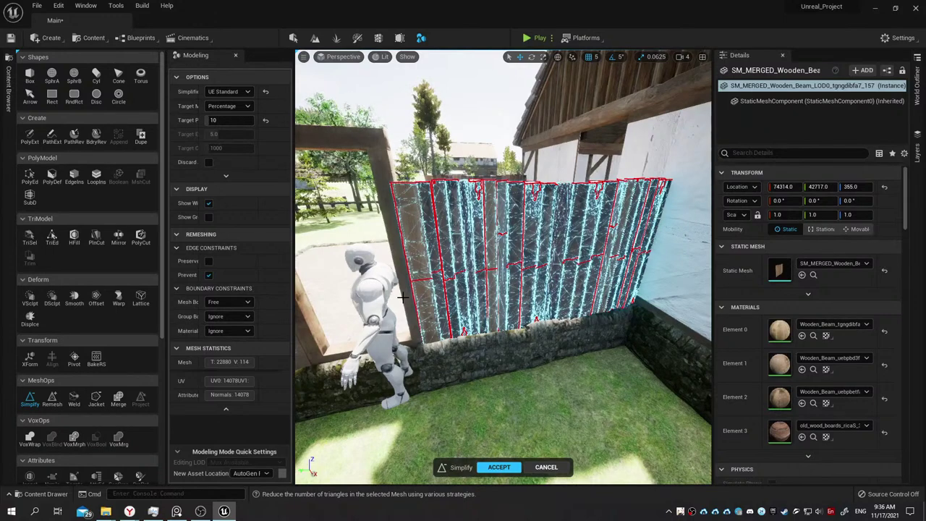
pyautogui.moveTo(403, 297); pyautogui.dragTo(378, 291, button='right')
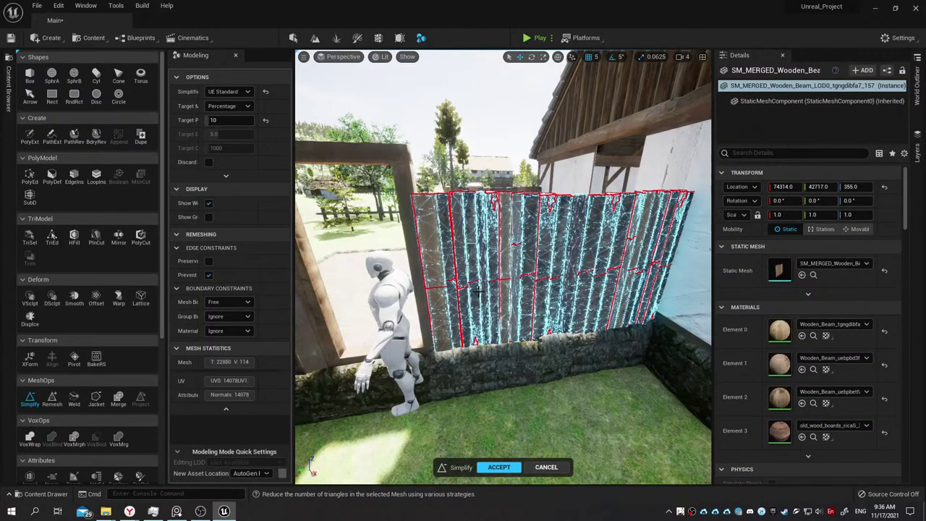
pyautogui.moveTo(478, 291); pyautogui.dragTo(471, 273, button='right')
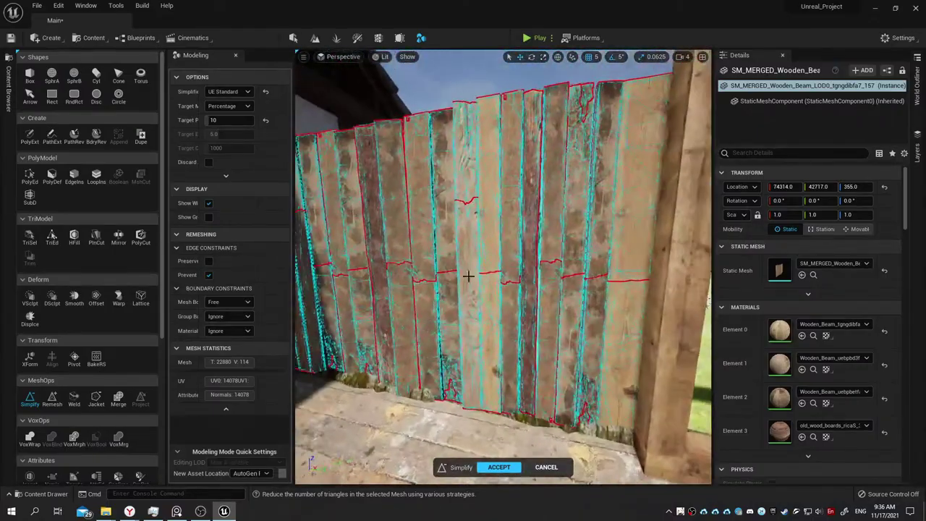
pyautogui.click(225, 119)
pyautogui.write('5')
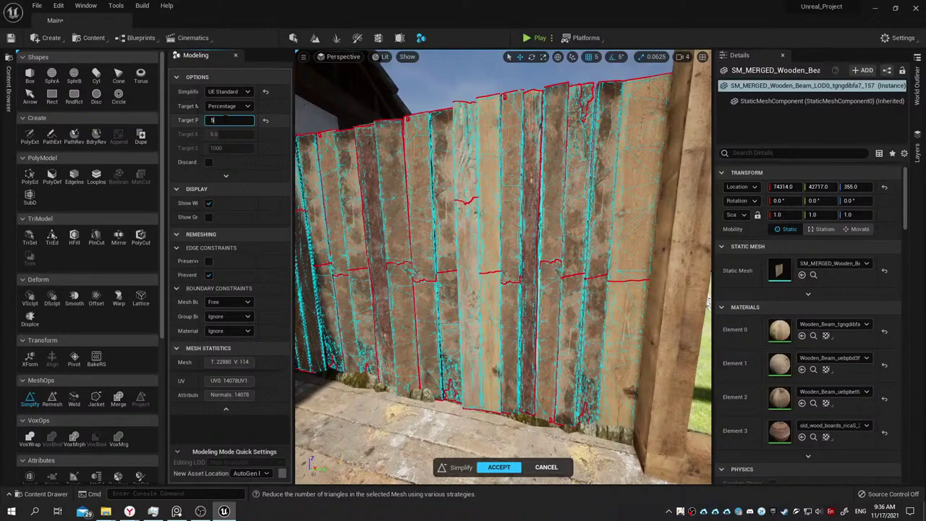
pyautogui.press('Return')
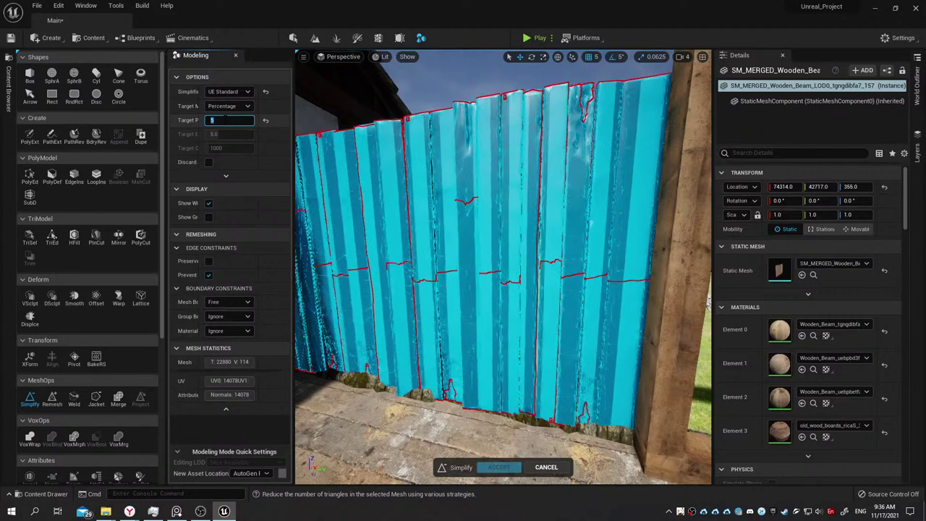
pyautogui.click(228, 107)
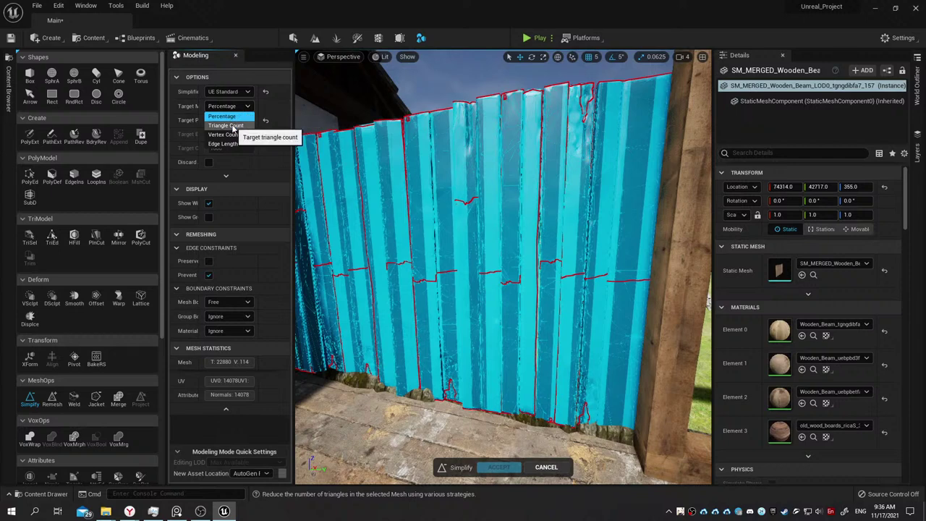
# Switch Target Mode to Triangle Count with a 3000-triangle target and inspect the planks.
pyautogui.click(232, 125)
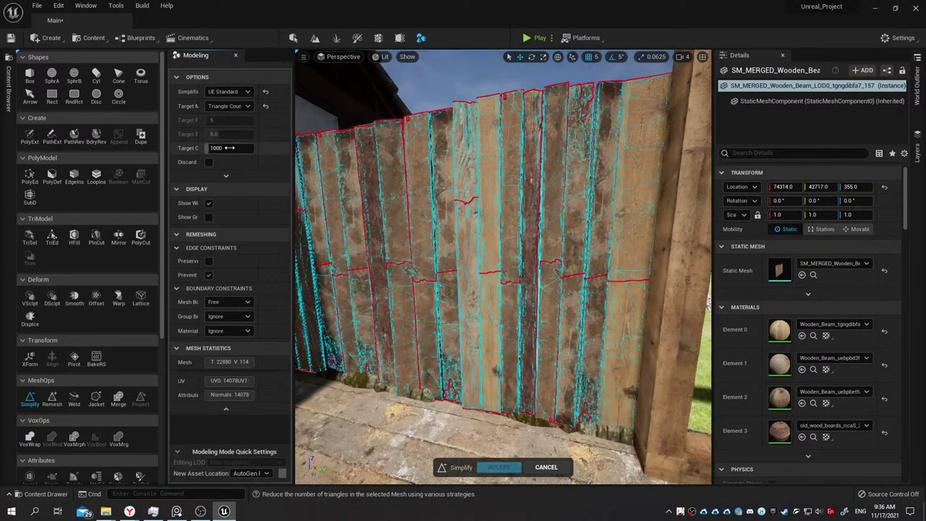
pyautogui.click(231, 148)
pyautogui.write('3000')
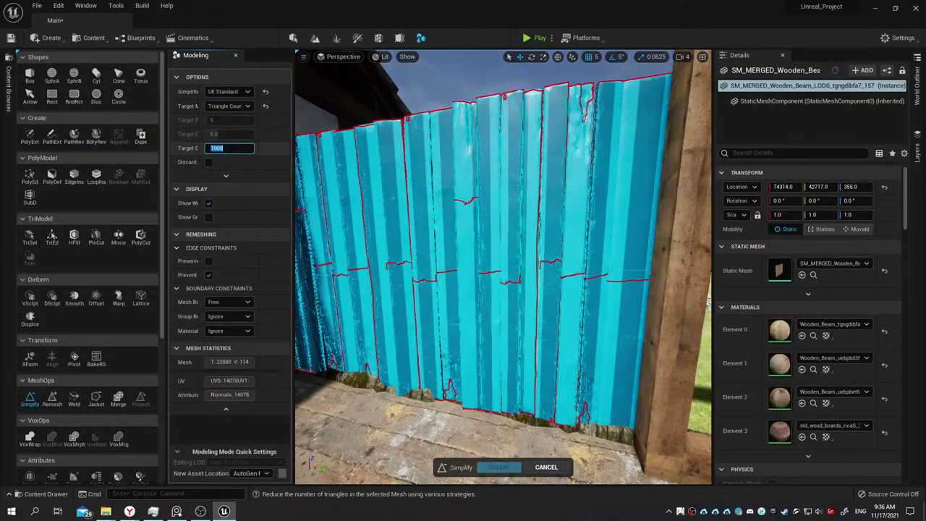
pyautogui.press('Return')
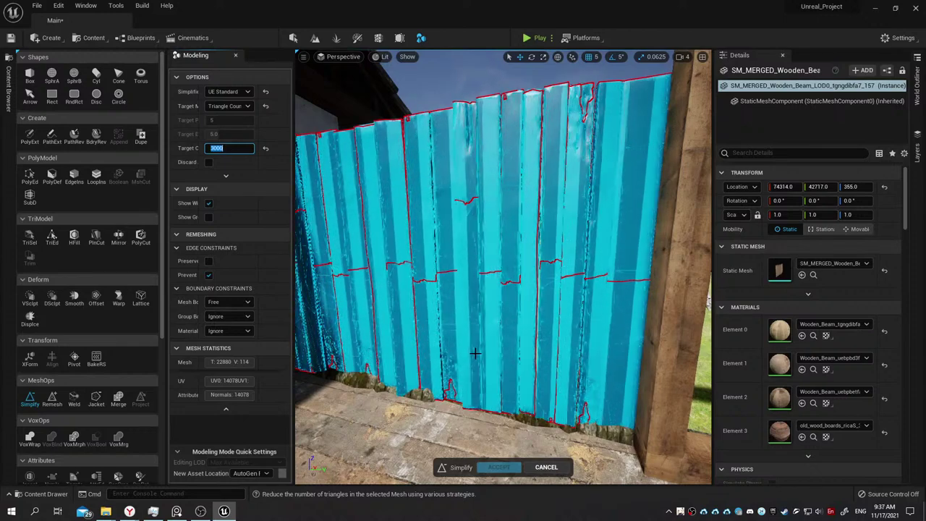
pyautogui.moveTo(475, 353)
pyautogui.mouseDown(button='right')
pyautogui.moveTo(475, 318)
pyautogui.moveTo(506, 319)
pyautogui.moveTo(463, 319)
pyautogui.moveTo(463, 289)
pyautogui.moveTo(507, 304)
pyautogui.moveTo(463, 318)
pyautogui.moveTo(463, 289)
pyautogui.moveTo(482, 392)
pyautogui.mouseUp(button='right')
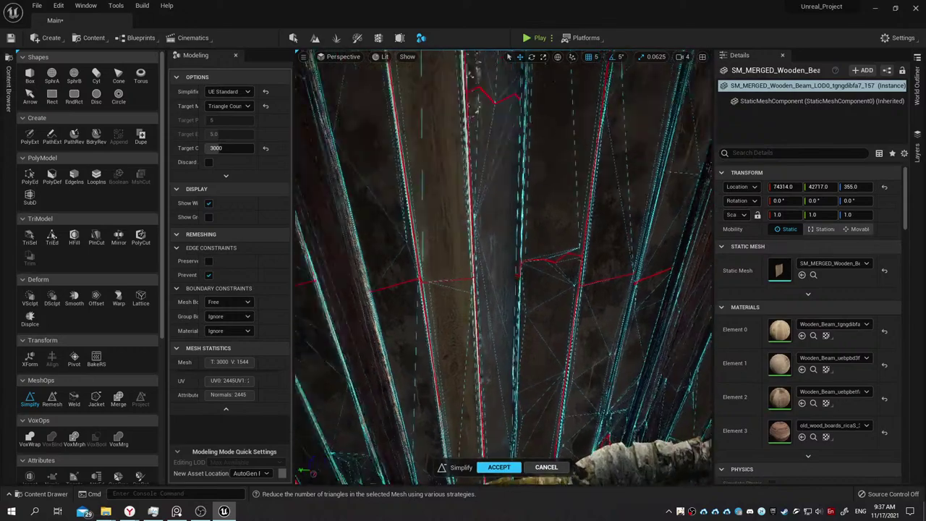
pyautogui.moveTo(481, 373); pyautogui.dragTo(482, 373, button='right')
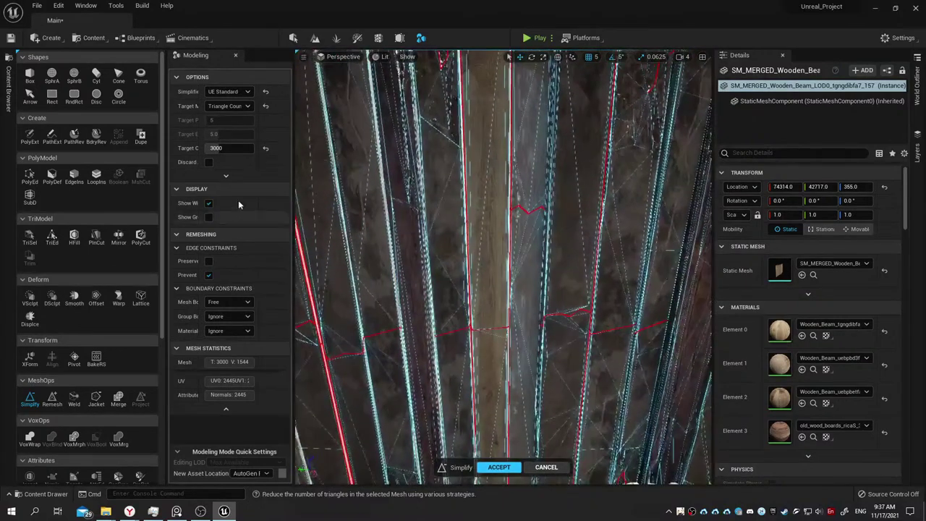
# Lower the target count to 2000 triangles and review the simplified planks.
pyautogui.click(230, 148)
pyautogui.write('2')
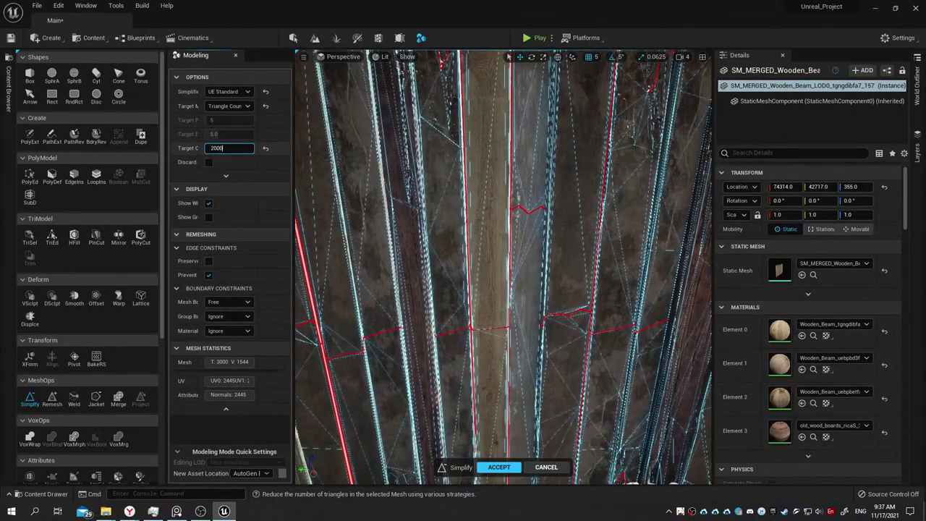
pyautogui.press('Return')
pyautogui.moveTo(481, 374); pyautogui.dragTo(481, 374, button='right')
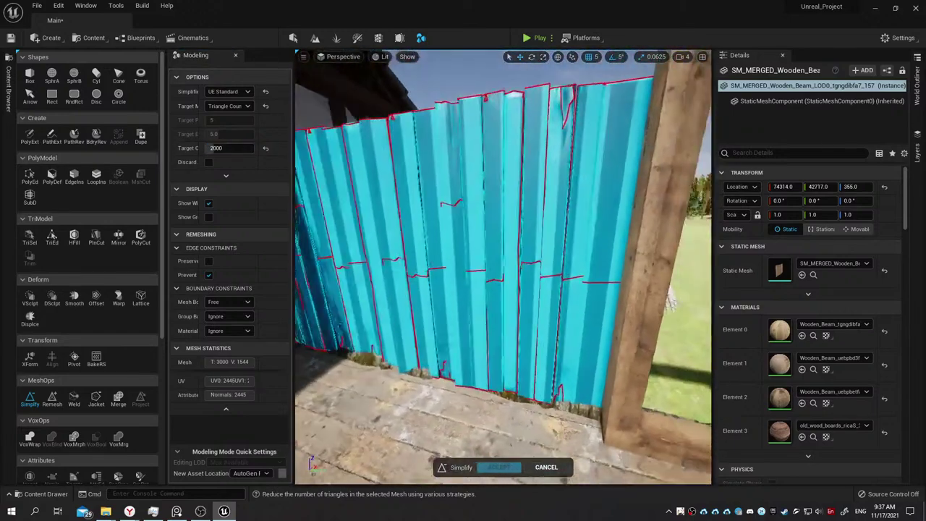
pyautogui.moveTo(466, 221); pyautogui.dragTo(466, 220, button='right')
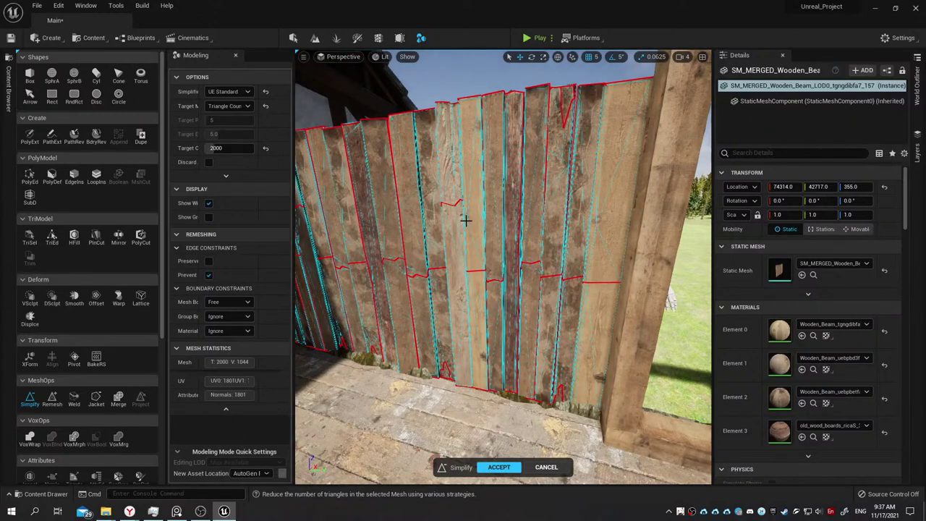
pyautogui.moveTo(520, 226); pyautogui.dragTo(520, 226, button='right')
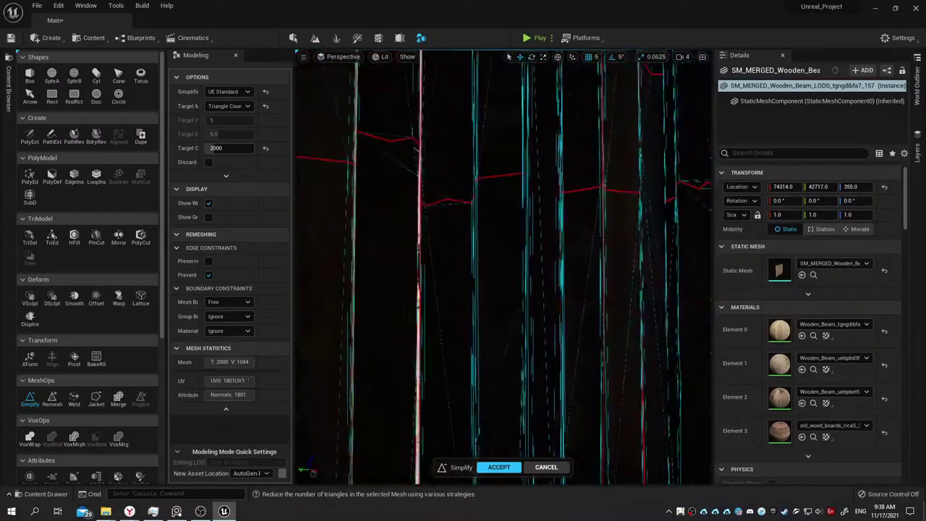
# Accept the 2000-triangle simplification and select the neighbouring merged plank wall.
pyautogui.click(501, 468)
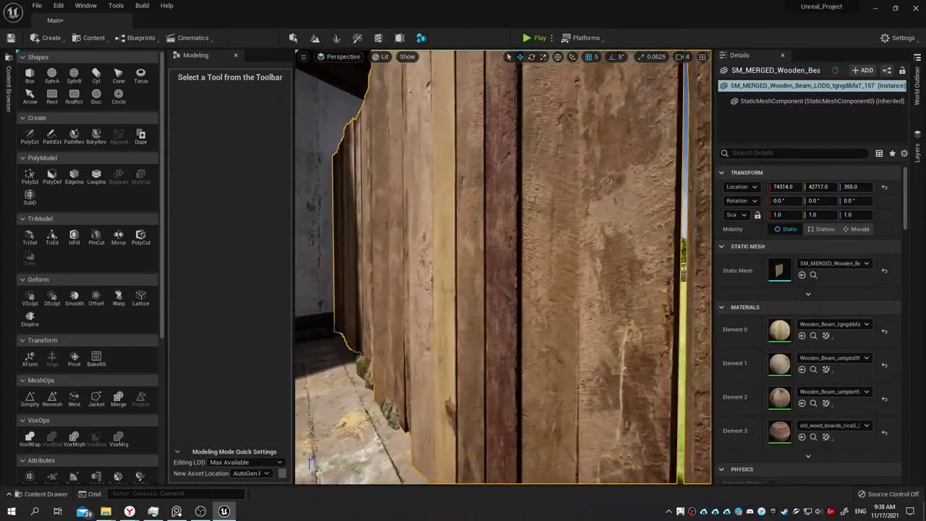
pyautogui.moveTo(502, 467); pyautogui.dragTo(498, 297, button='right')
pyautogui.click(498, 297)
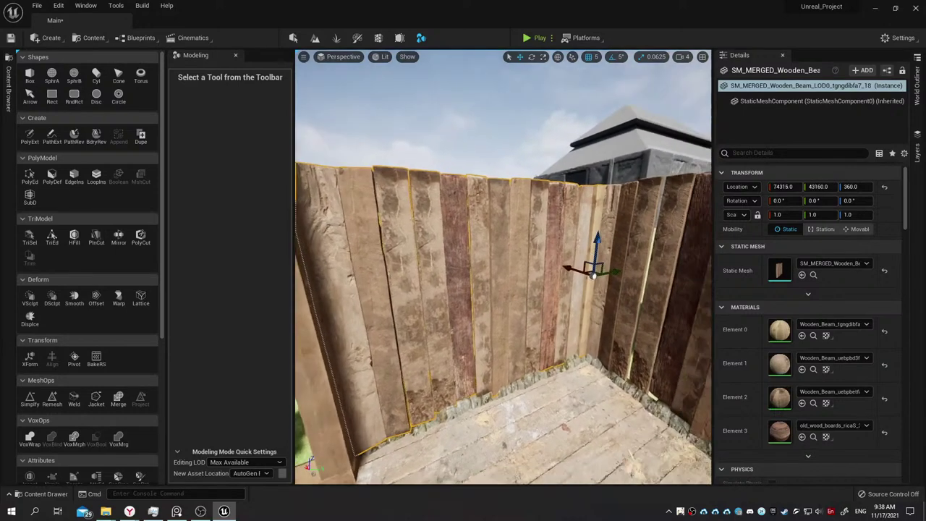
# Simplify the neighbouring wall to 1500 triangles and accept the result.
pyautogui.click(29, 398)
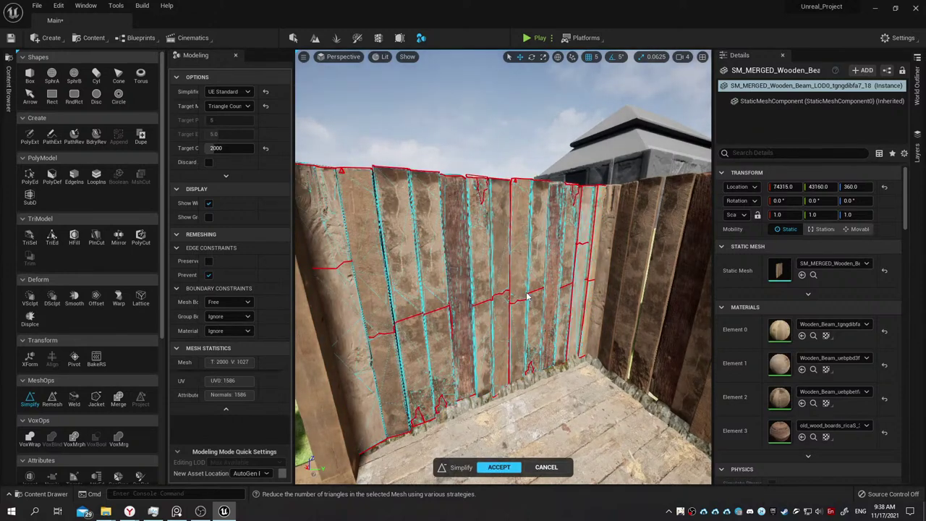
pyautogui.moveTo(494, 282); pyautogui.dragTo(495, 283, button='right')
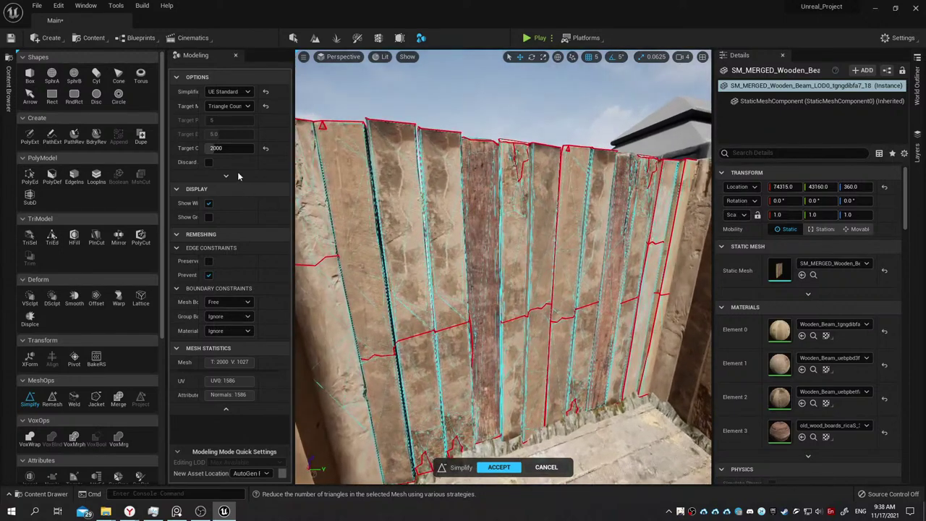
pyautogui.click(230, 148)
pyautogui.write('15')
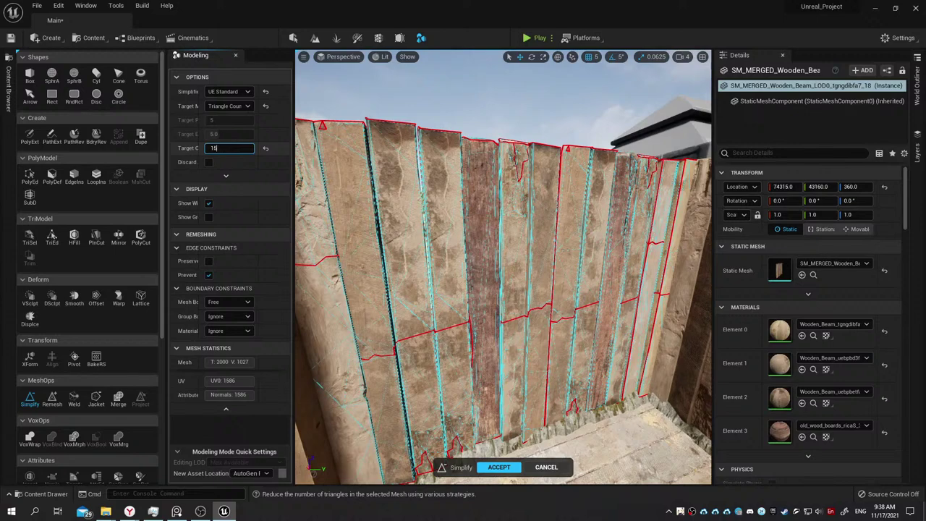
pyautogui.press('Return')
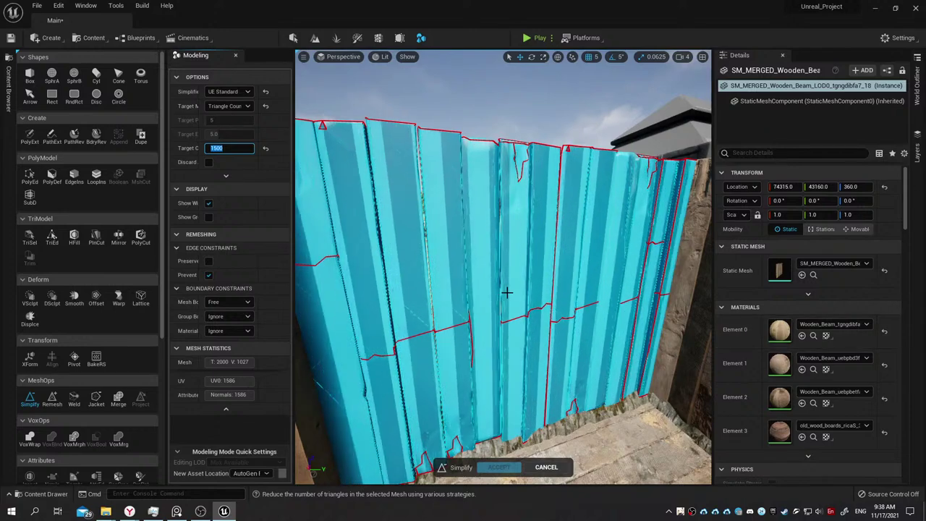
pyautogui.moveTo(507, 292); pyautogui.dragTo(507, 292, button='right')
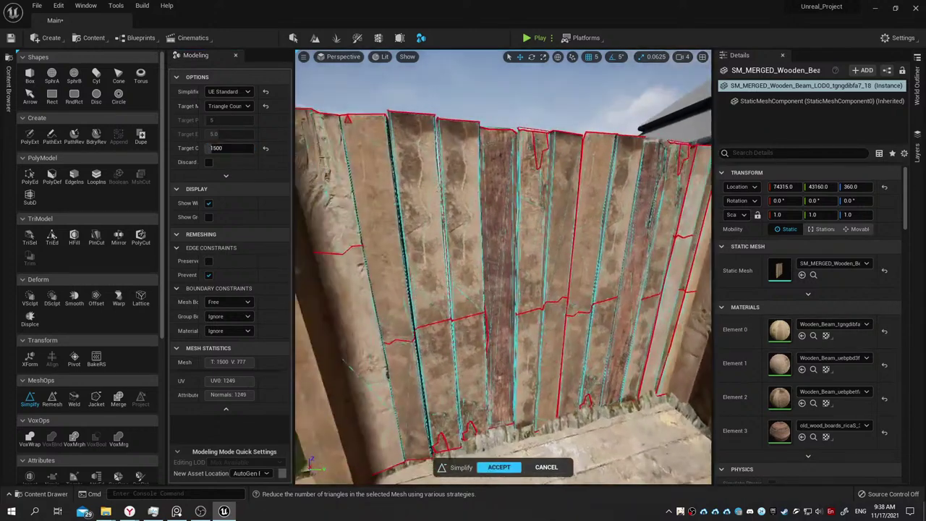
pyautogui.moveTo(461, 253); pyautogui.dragTo(461, 253, button='right')
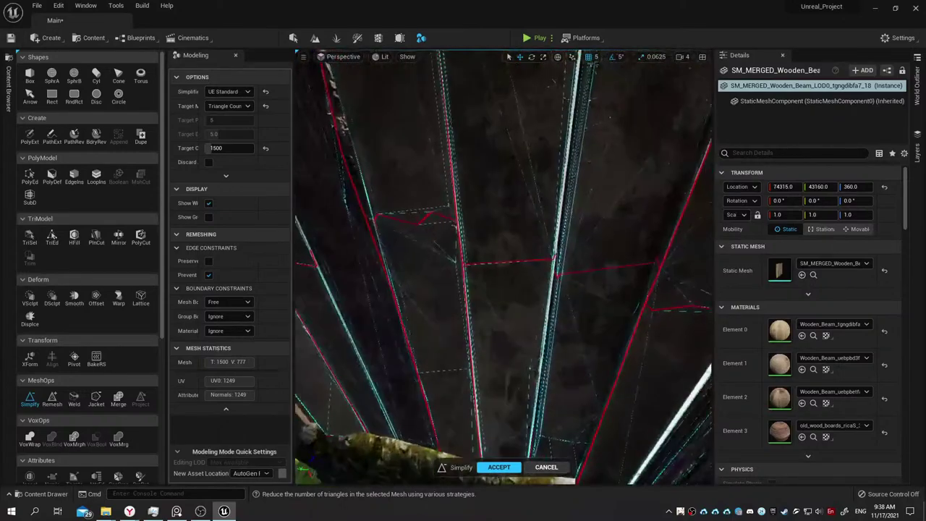
pyautogui.click(501, 468)
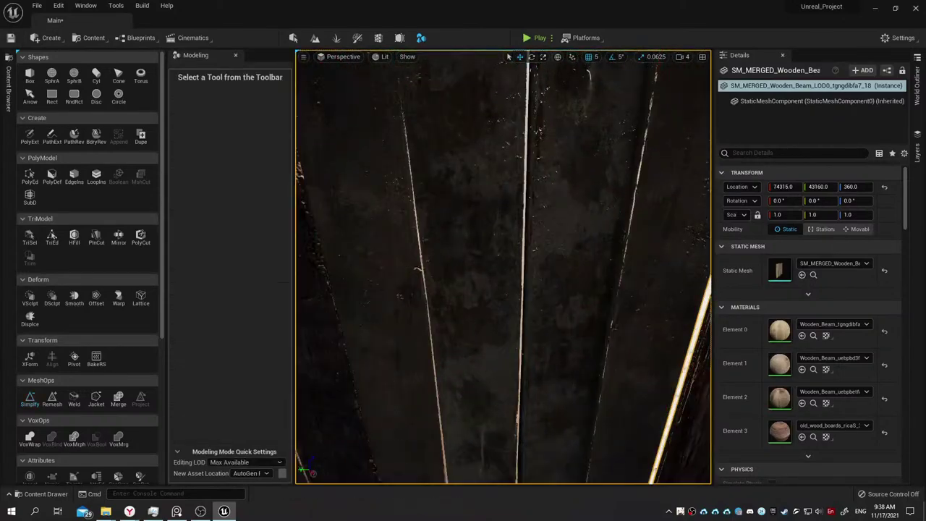
pyautogui.moveTo(461, 254); pyautogui.dragTo(461, 253, button='right')
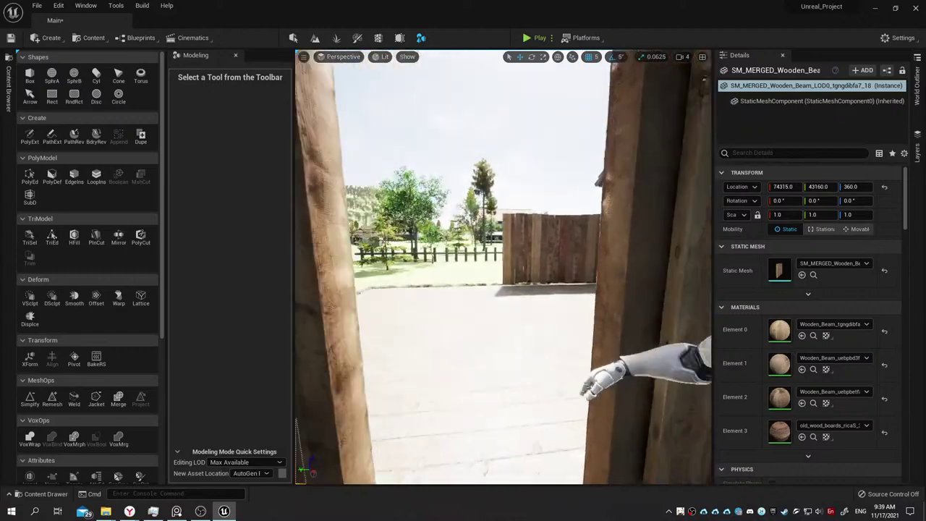
pyautogui.moveTo(461, 253); pyautogui.dragTo(461, 253, button='right')
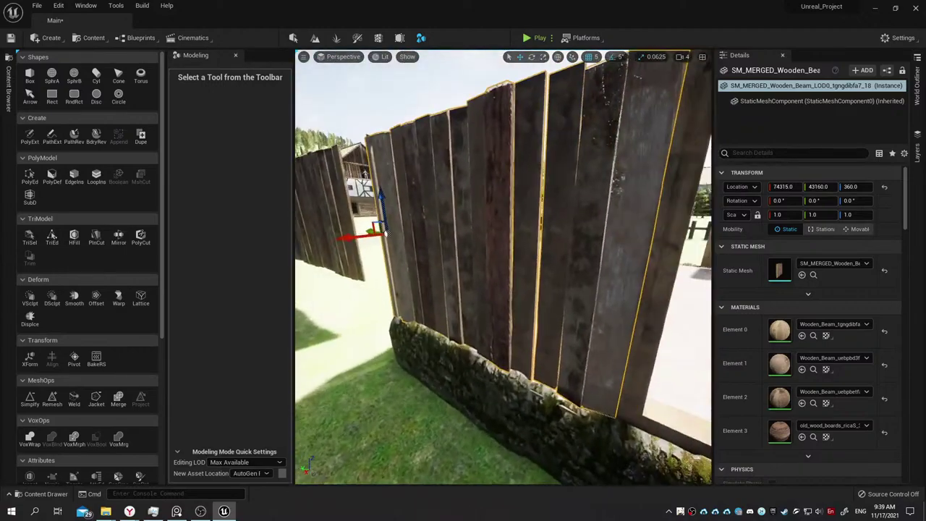
pyautogui.moveTo(461, 254); pyautogui.dragTo(461, 253, button='right')
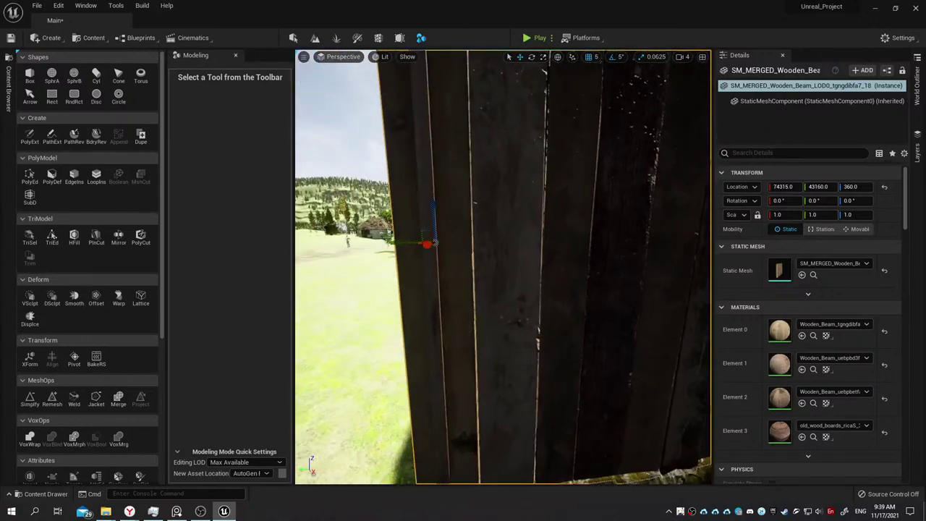
pyautogui.moveTo(503, 267); pyautogui.dragTo(507, 268, button='right')
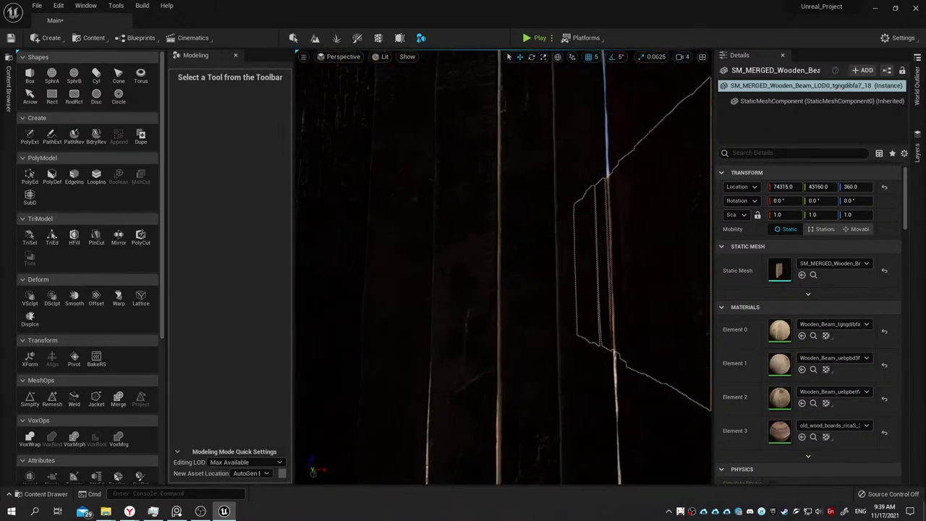
pyautogui.moveTo(506, 268); pyautogui.dragTo(510, 268, button='right')
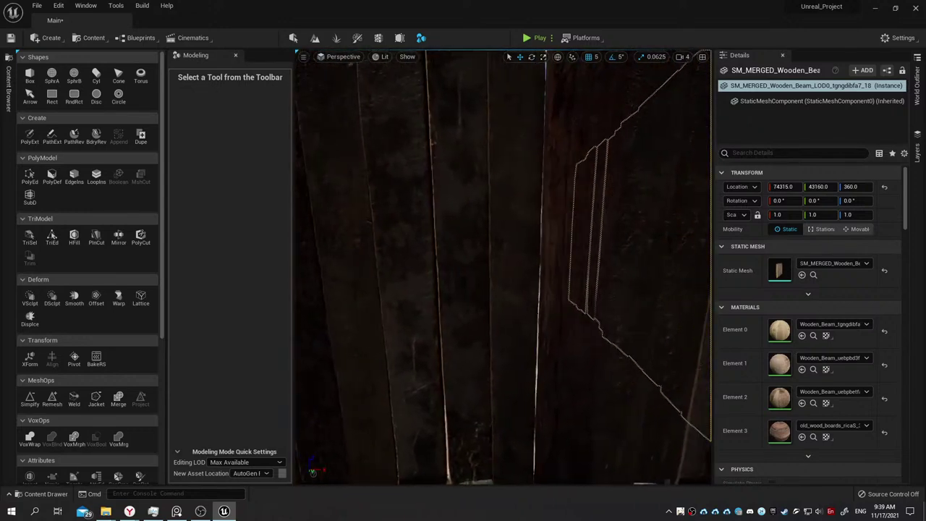
pyautogui.moveTo(511, 268); pyautogui.dragTo(510, 268, button='right')
# Nudge a gapped wall plank's X location to 74060.
pyautogui.moveTo(503, 268); pyautogui.dragTo(463, 268, button='right')
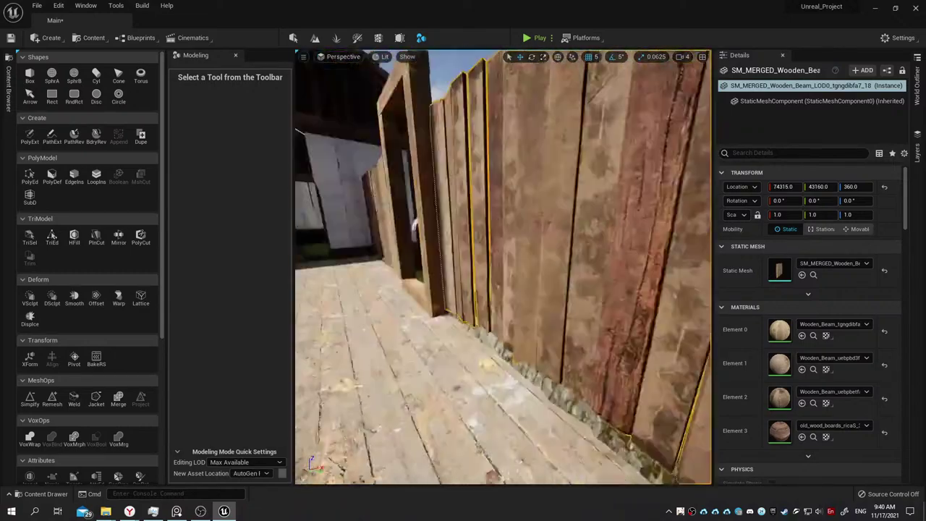
pyautogui.moveTo(464, 350); pyautogui.dragTo(449, 350, button='right')
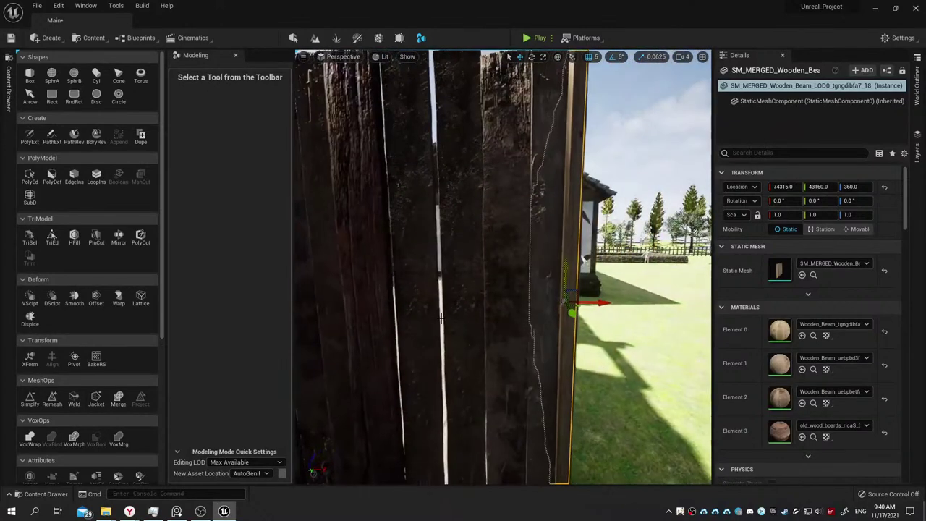
pyautogui.click(463, 349)
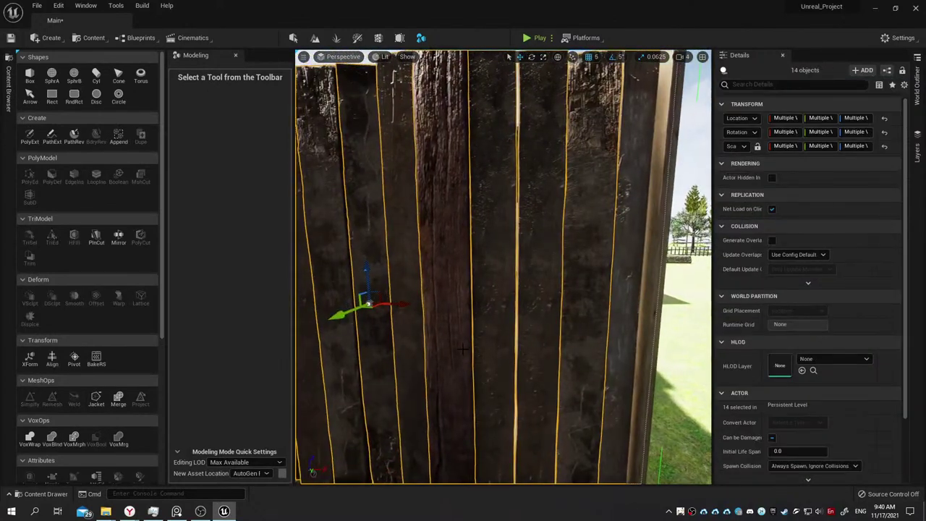
pyautogui.click(498, 300)
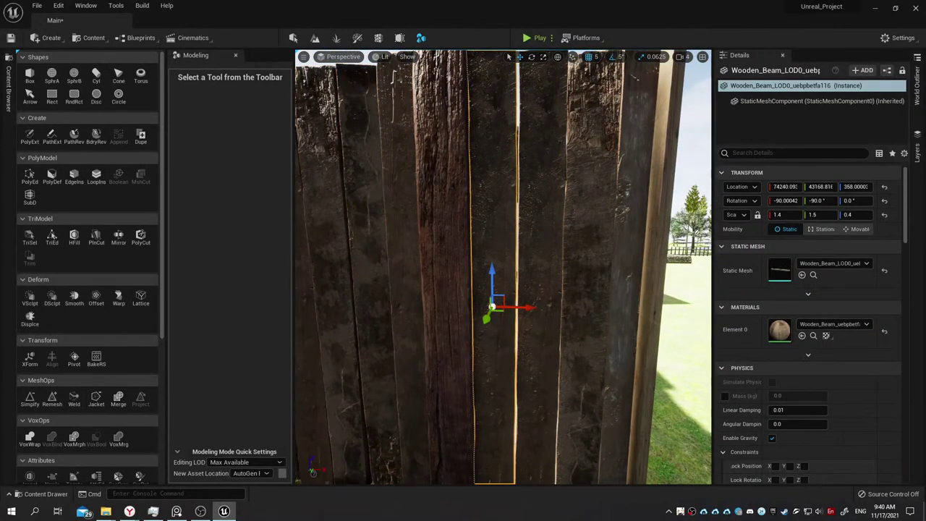
pyautogui.click(582, 257)
pyautogui.click(499, 297)
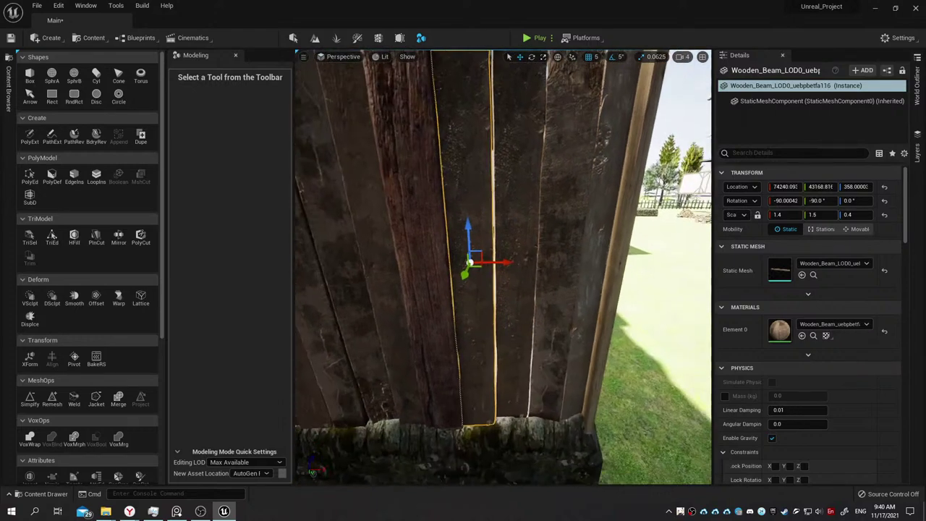
pyautogui.moveTo(499, 297)
pyautogui.mouseDown(button='right')
pyautogui.moveTo(499, 275)
pyautogui.moveTo(470, 279)
pyautogui.moveTo(478, 275)
pyautogui.mouseUp(button='right')
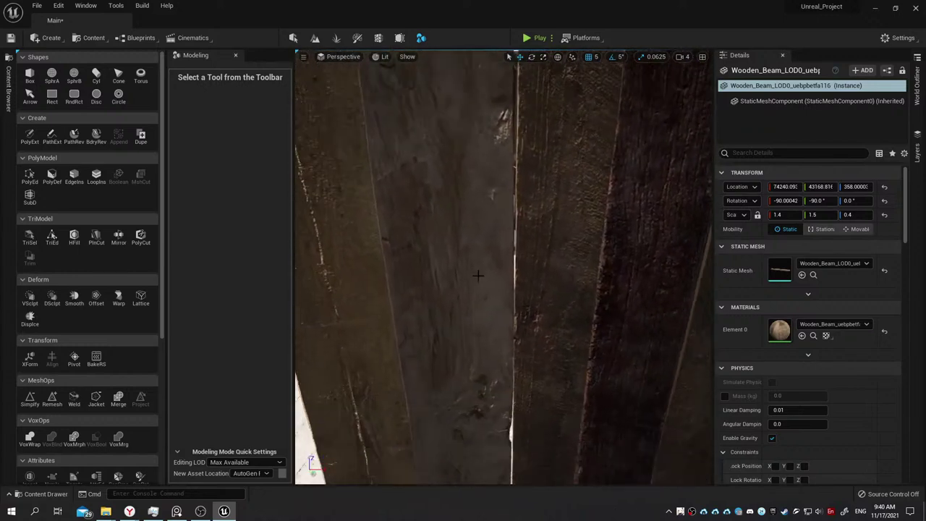
pyautogui.click(478, 309)
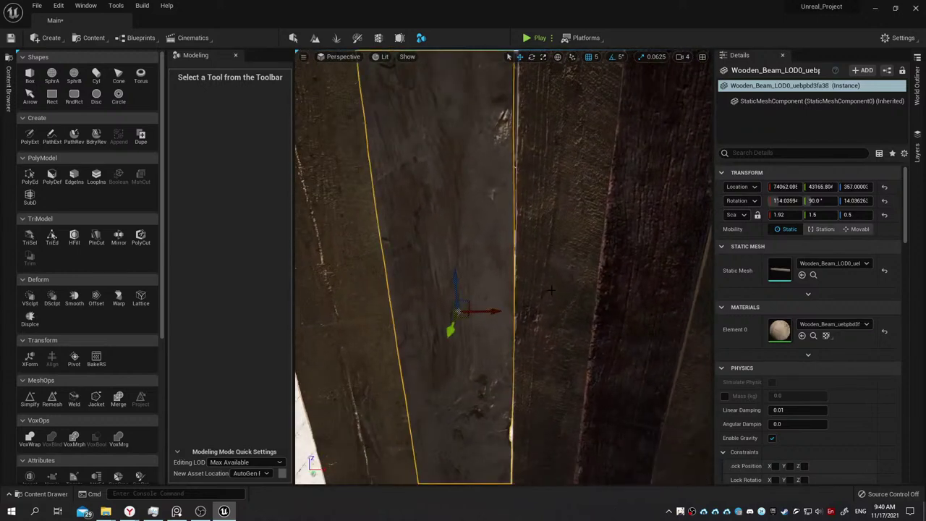
pyautogui.click(811, 187)
pyautogui.moveTo(786, 187); pyautogui.dragTo(796, 186)
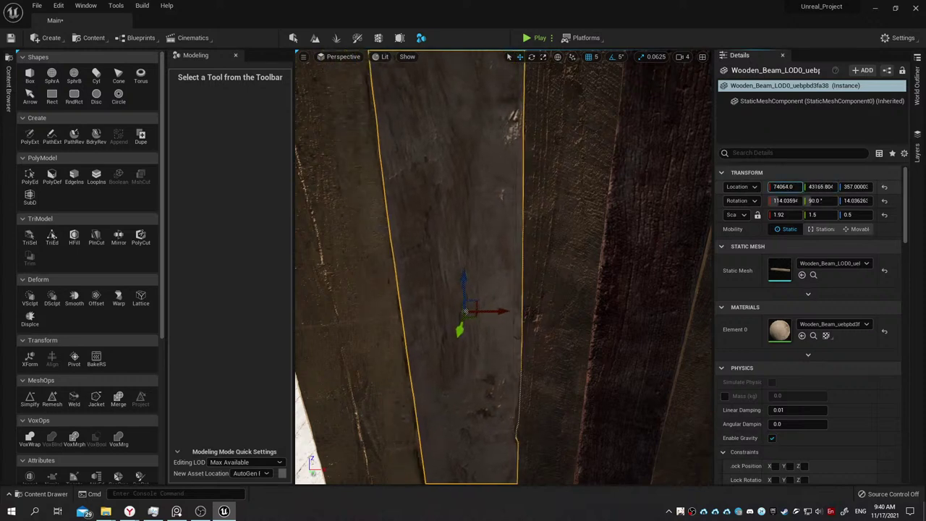
# Slide two more beams along X to 74040 and 74152.
pyautogui.click(368, 310)
pyautogui.press('f')
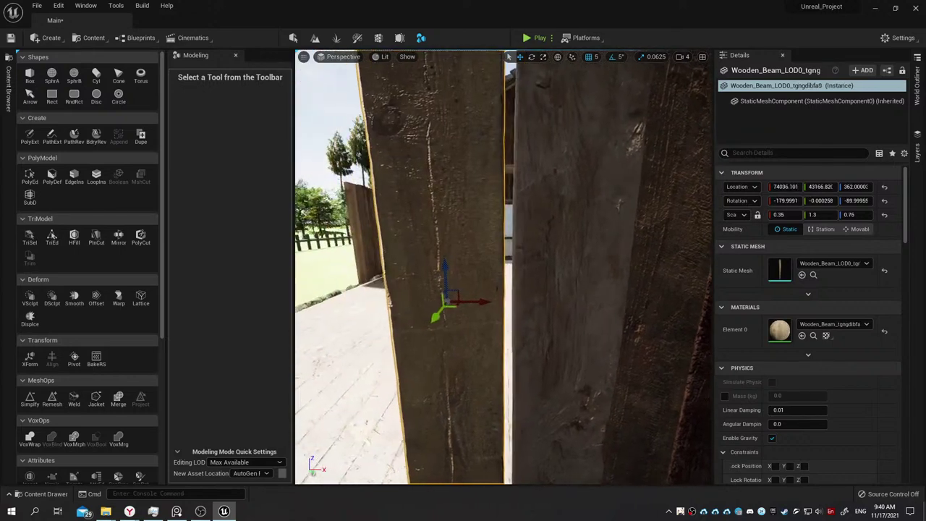
pyautogui.moveTo(781, 187); pyautogui.dragTo(784, 186)
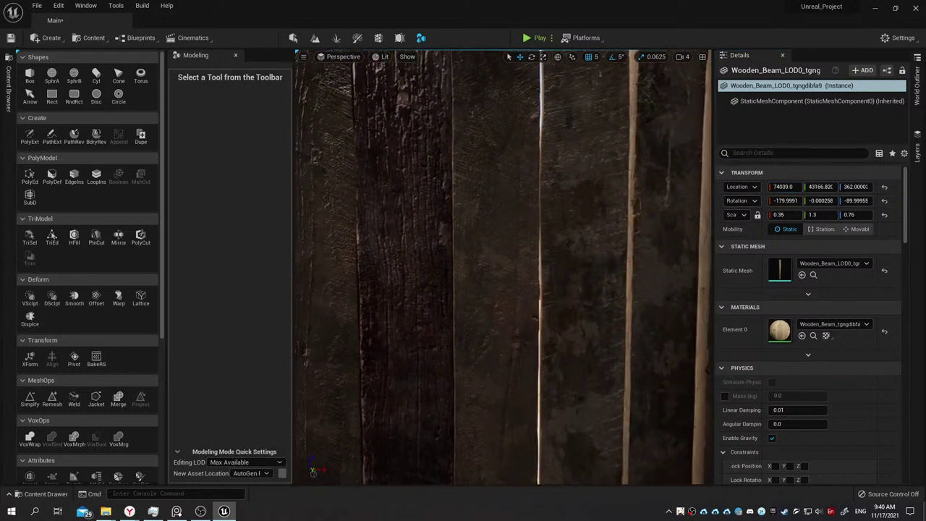
pyautogui.click(561, 275)
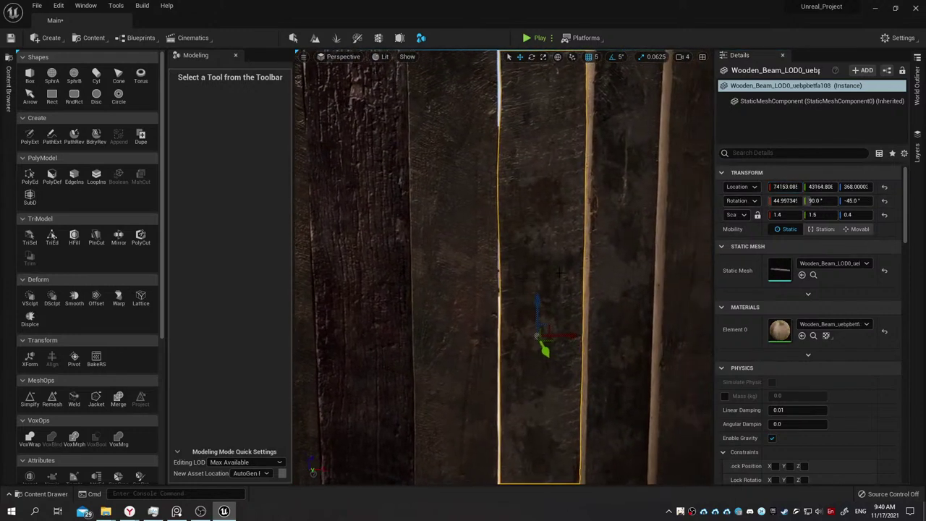
pyautogui.click(785, 186)
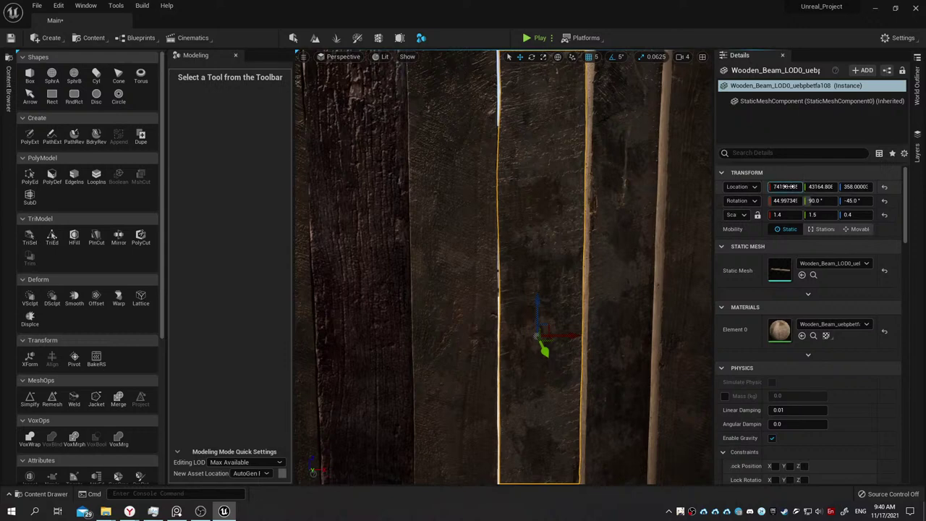
pyautogui.write('74153')
pyautogui.press('Return')
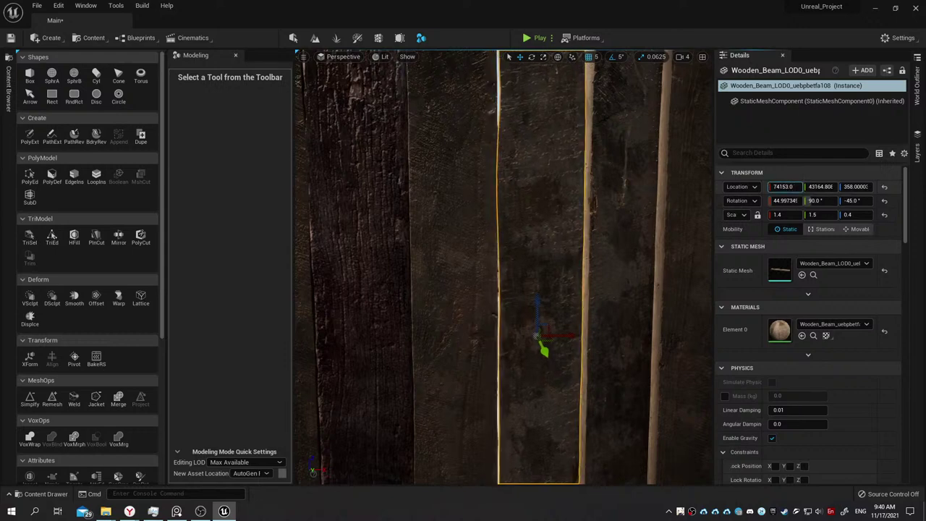
pyautogui.hotkey('ctrl', 'z')
# Shift the old wood board on the right to Y location 43167.
pyautogui.click(622, 326)
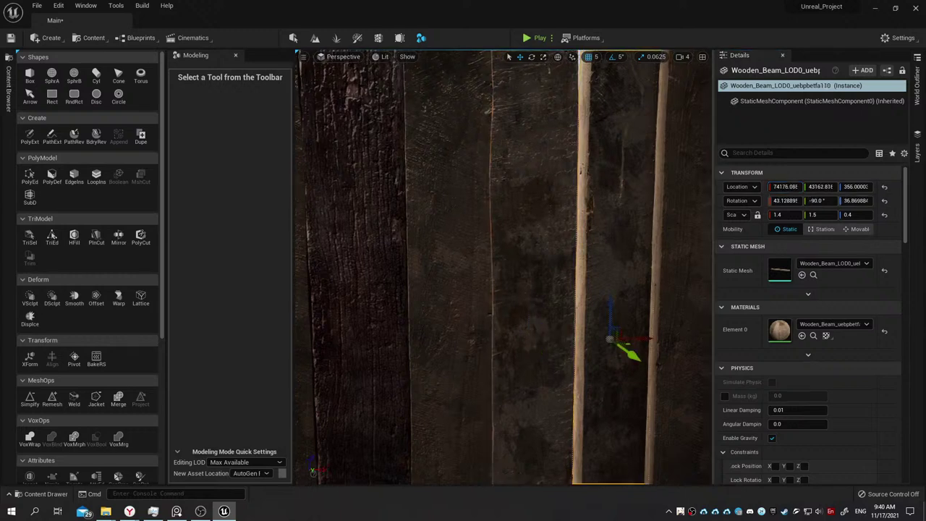
pyautogui.press('f')
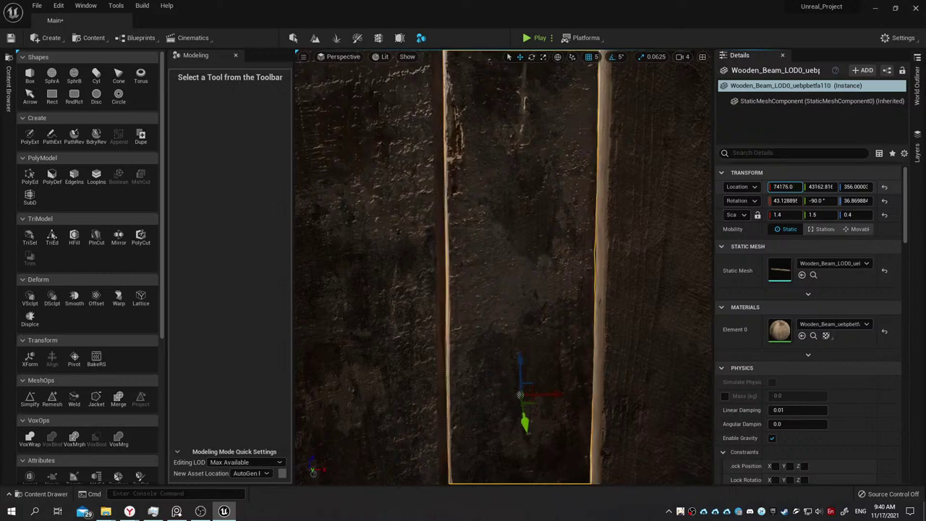
pyautogui.click(620, 236)
pyautogui.press('f')
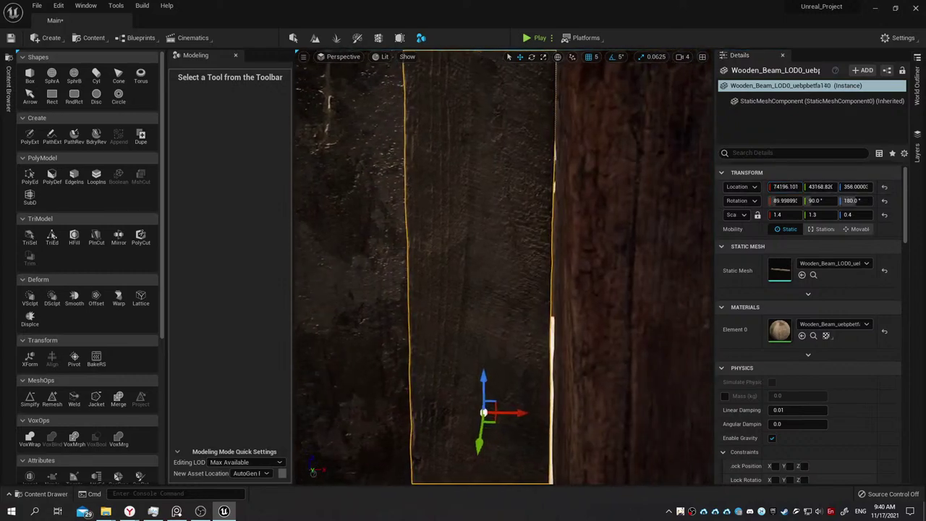
pyautogui.moveTo(620, 236)
pyautogui.keyDown('alt'); pyautogui.mouseDown()
pyautogui.moveTo(579, 239)
pyautogui.moveTo(651, 239)
pyautogui.mouseUp(); pyautogui.keyUp('alt')
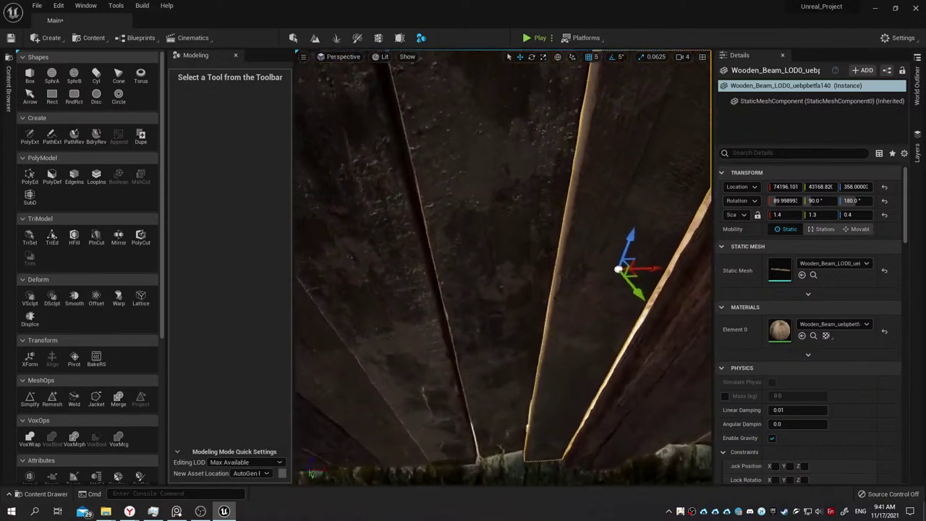
pyautogui.click(637, 239)
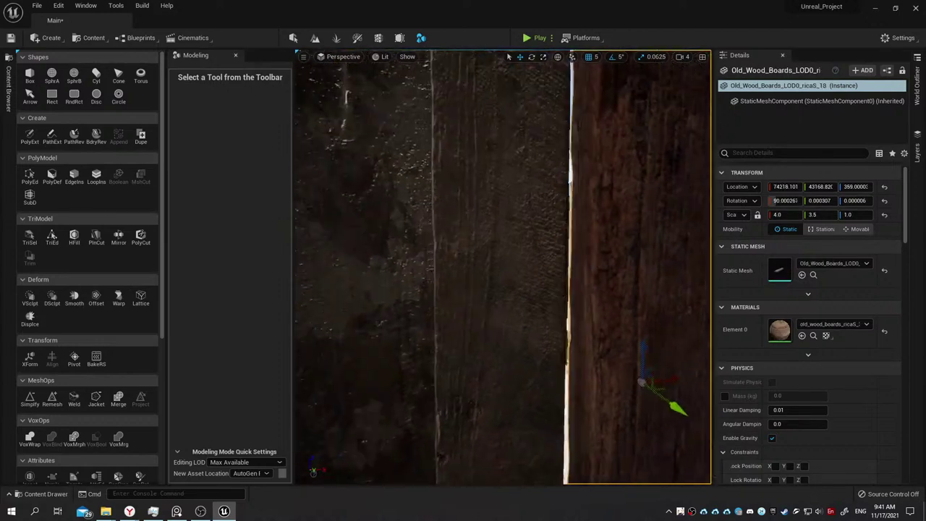
pyautogui.keyDown('alt'); pyautogui.moveTo(637, 239); pyautogui.dragTo(660, 244); pyautogui.keyUp('alt')
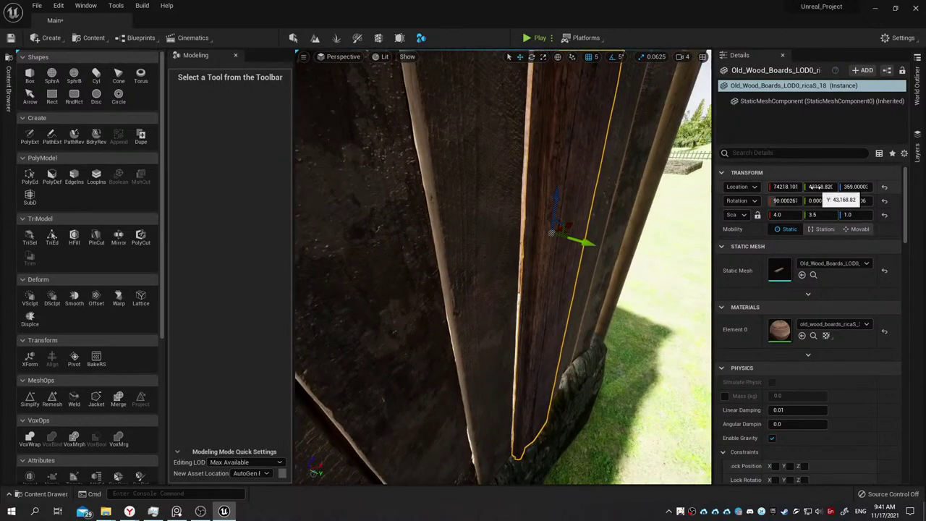
pyautogui.moveTo(821, 187); pyautogui.dragTo(811, 187)
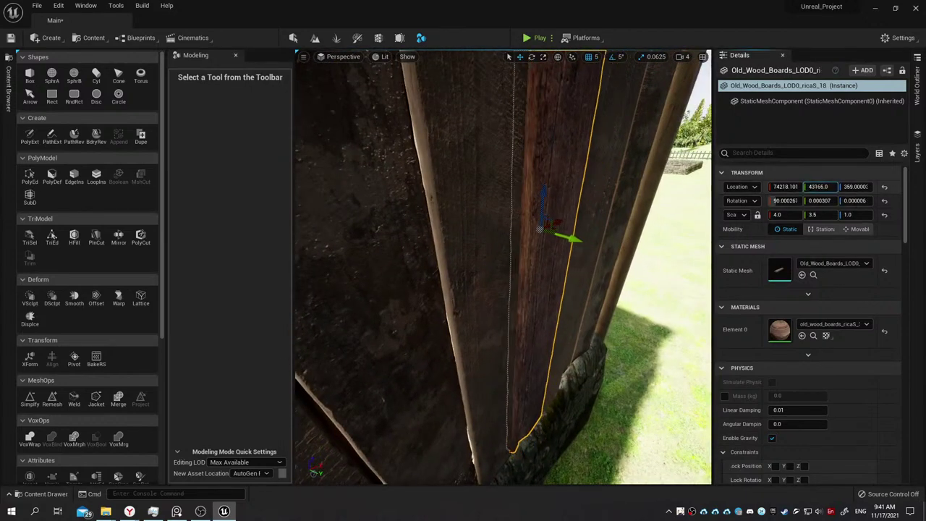
# Move the adjacent beam to Y 43165 and tilt it by lowering its X rotation.
pyautogui.moveTo(490, 269)
pyautogui.keyDown('alt'); pyautogui.mouseDown()
pyautogui.moveTo(499, 290)
pyautogui.moveTo(465, 303)
pyautogui.moveTo(651, 246)
pyautogui.mouseUp(); pyautogui.keyUp('alt')
pyautogui.click(465, 303)
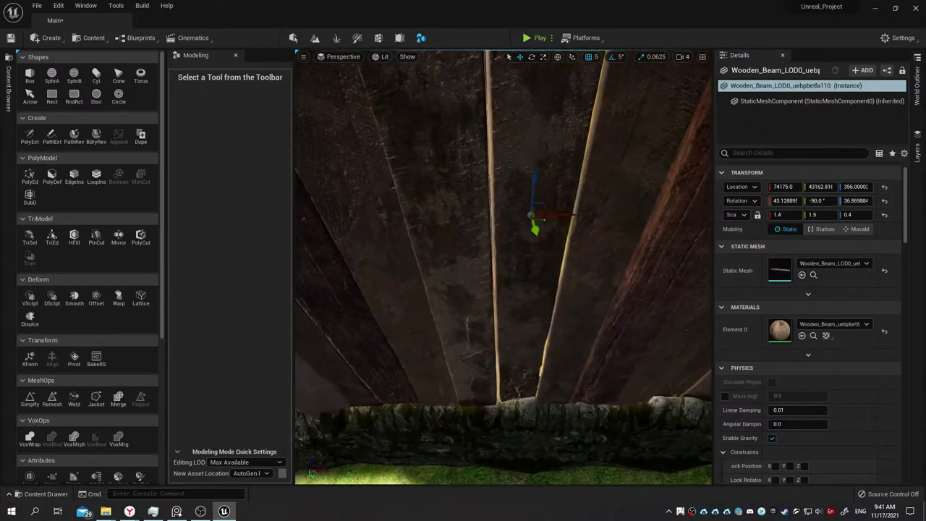
pyautogui.click(827, 188)
pyautogui.write('43162')
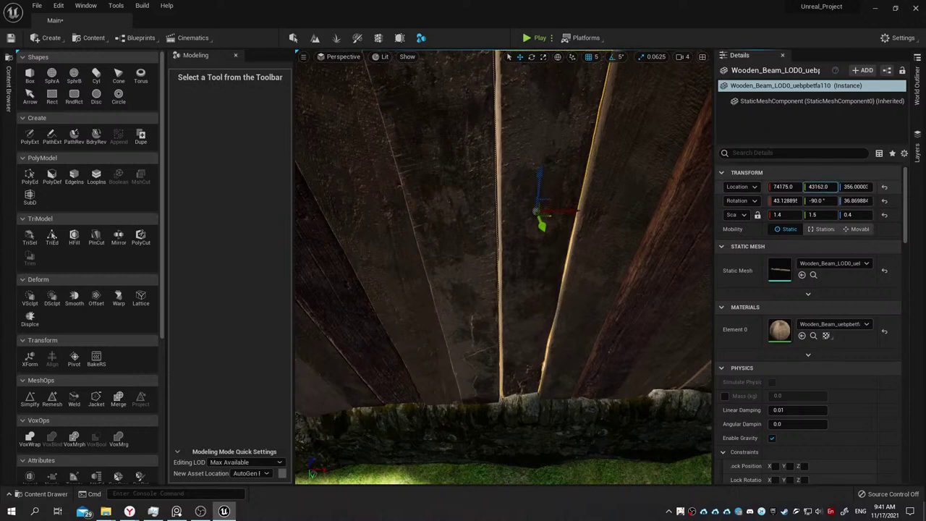
pyautogui.moveTo(820, 186); pyautogui.dragTo(822, 187)
pyautogui.click(816, 201)
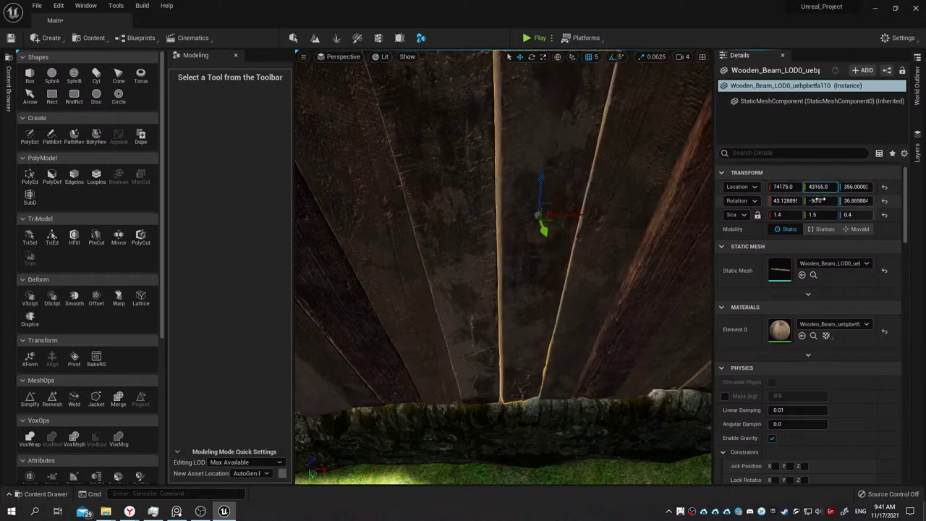
pyautogui.write('0')
pyautogui.press('Return')
pyautogui.hotkey('ctrl', 'z')
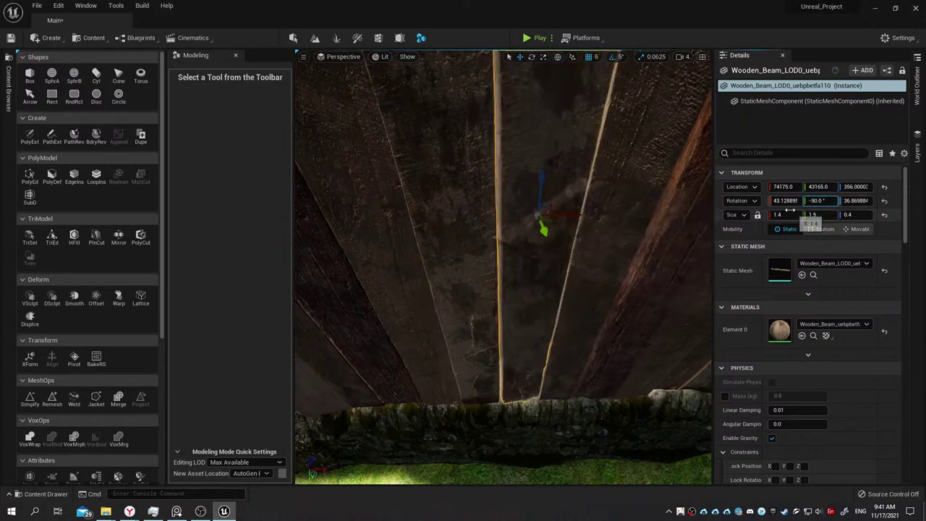
pyautogui.moveTo(786, 201); pyautogui.dragTo(775, 200)
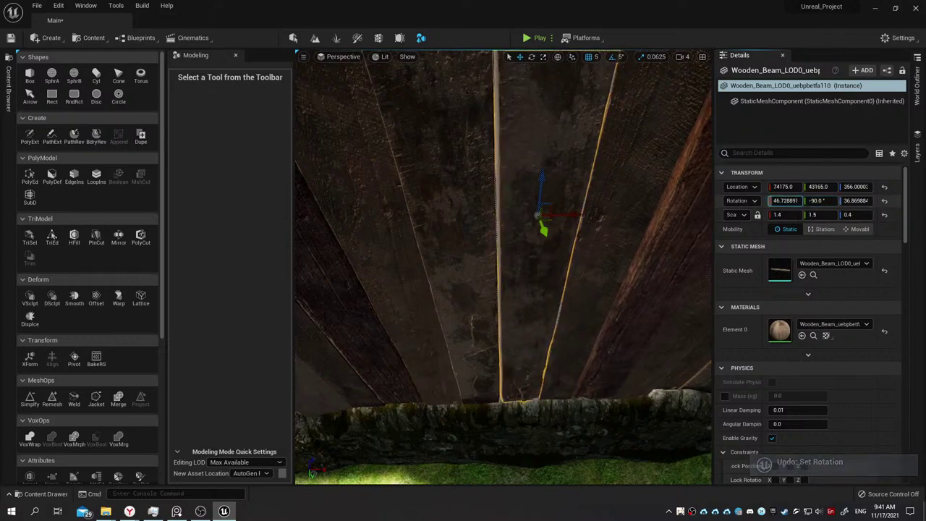
pyautogui.moveTo(536, 214)
pyautogui.mouseDown(button='right')
pyautogui.moveTo(507, 238)
pyautogui.moveTo(449, 239)
pyautogui.mouseUp(button='right')
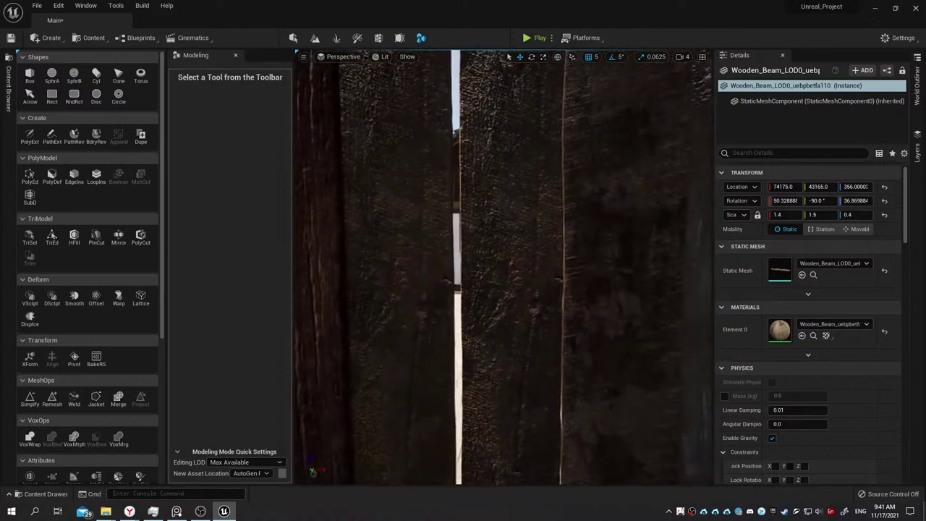
# Set the next board to X 74261 and nudge the right-edge board left to close the gap.
pyautogui.click(510, 217)
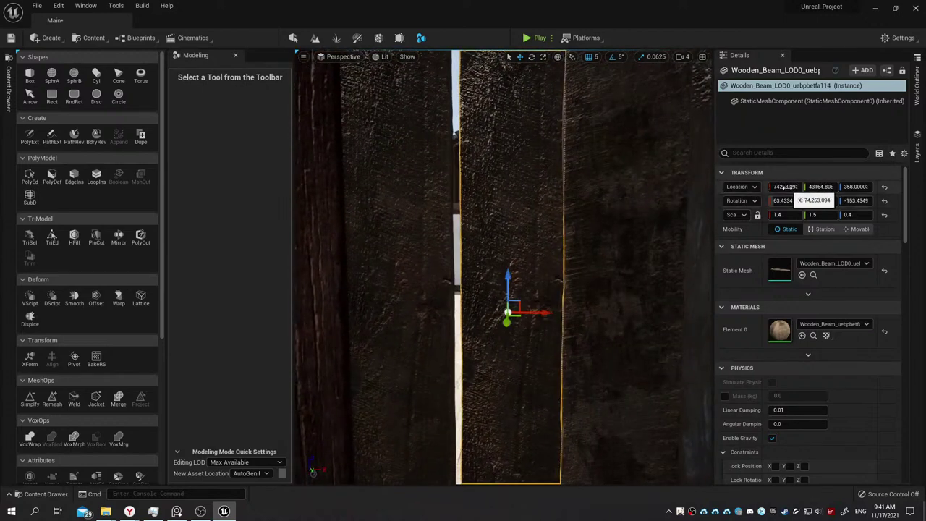
pyautogui.click(786, 186)
pyautogui.write('74261')
pyautogui.press('Return')
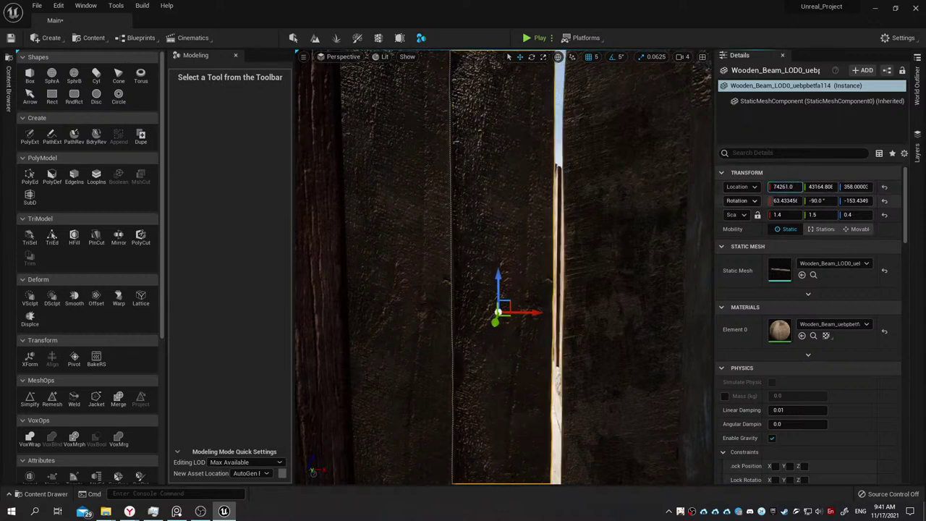
pyautogui.click(612, 270)
pyautogui.press('f')
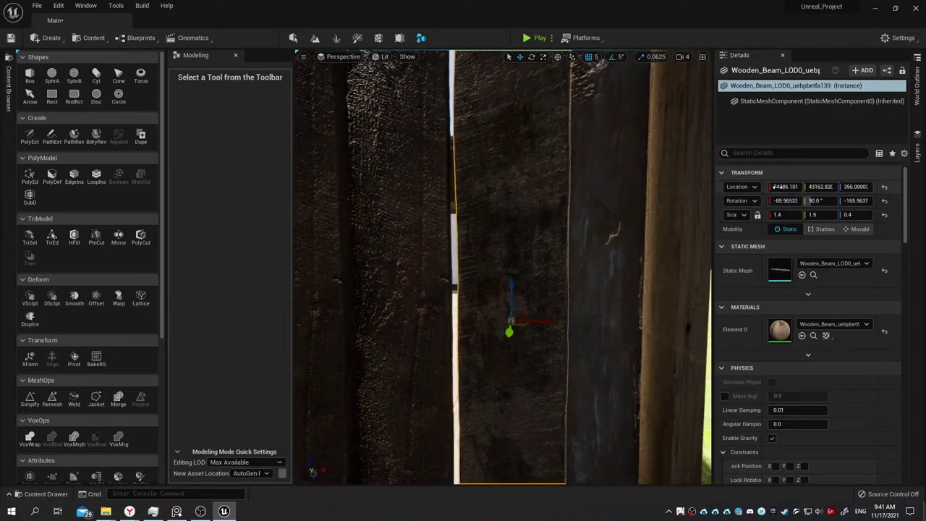
pyautogui.click(604, 290)
pyautogui.press('f')
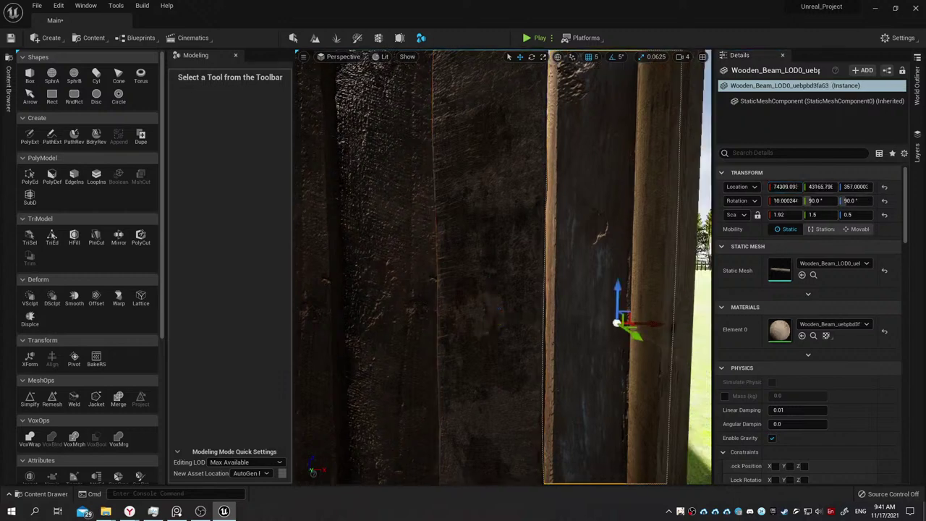
pyautogui.moveTo(773, 187); pyautogui.dragTo(760, 187)
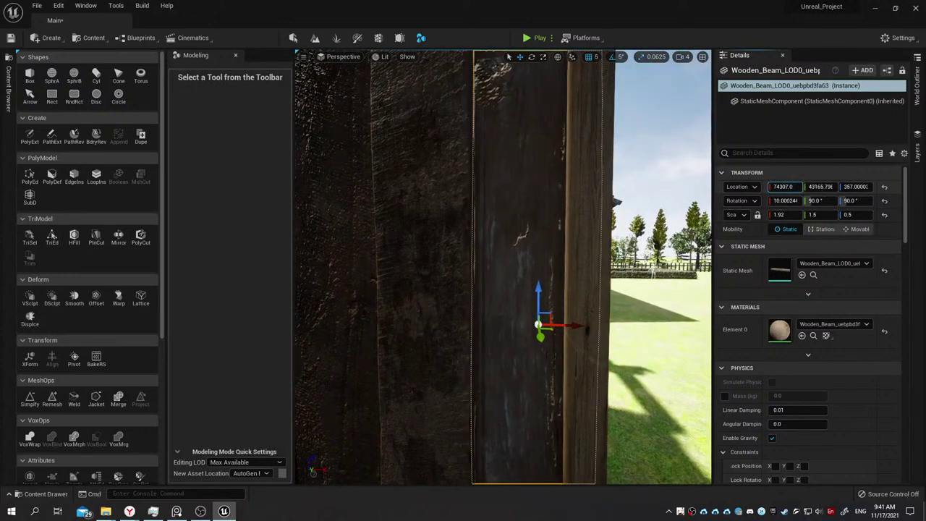
pyautogui.moveTo(515, 273); pyautogui.dragTo(515, 273, button='right')
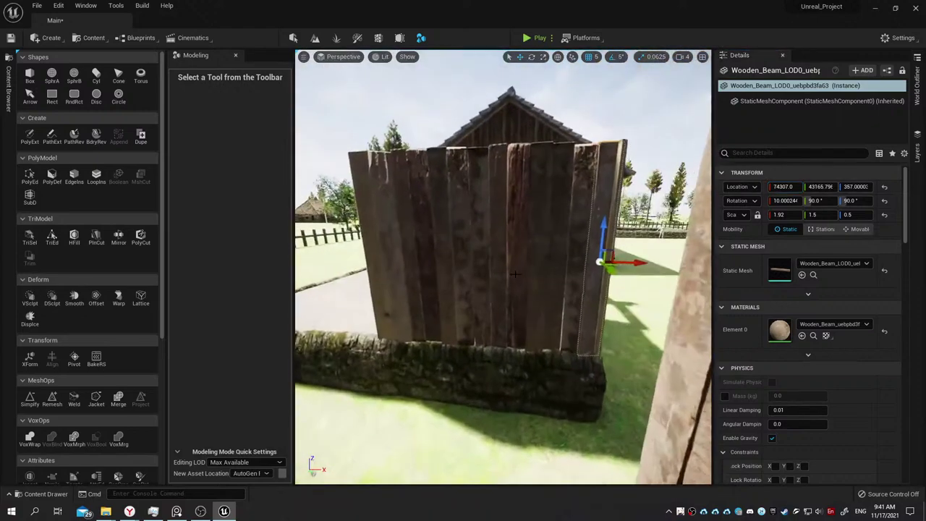
pyautogui.keyDown('ctrl'); pyautogui.click(582, 247); pyautogui.keyUp('ctrl')
pyautogui.keyDown('ctrl'); pyautogui.click(555, 264); pyautogui.keyUp('ctrl')
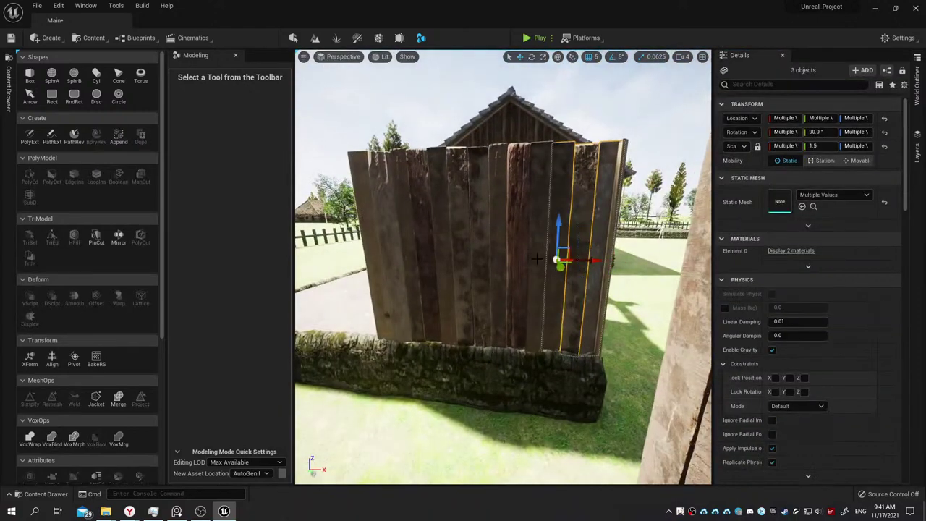
pyautogui.keyDown('ctrl'); pyautogui.click(540, 260); pyautogui.keyUp('ctrl')
pyautogui.keyDown('ctrl'); pyautogui.click(516, 257); pyautogui.keyUp('ctrl')
pyautogui.keyDown('ctrl'); pyautogui.click(498, 254); pyautogui.keyUp('ctrl')
pyautogui.keyDown('ctrl'); pyautogui.click(478, 253); pyautogui.keyUp('ctrl')
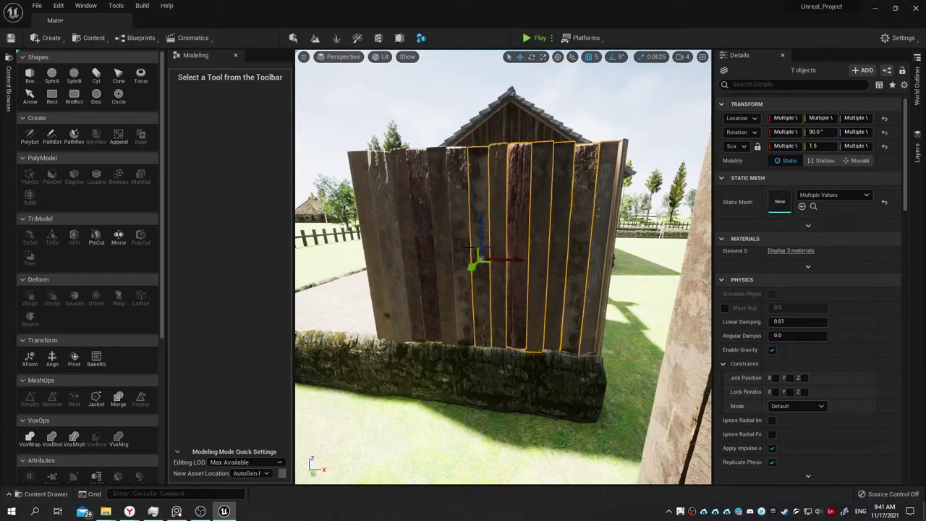
pyautogui.keyDown('ctrl'); pyautogui.click(456, 247); pyautogui.keyUp('ctrl')
pyautogui.keyDown('ctrl'); pyautogui.click(429, 246); pyautogui.keyUp('ctrl')
pyautogui.keyDown('ctrl'); pyautogui.click(411, 243); pyautogui.keyUp('ctrl')
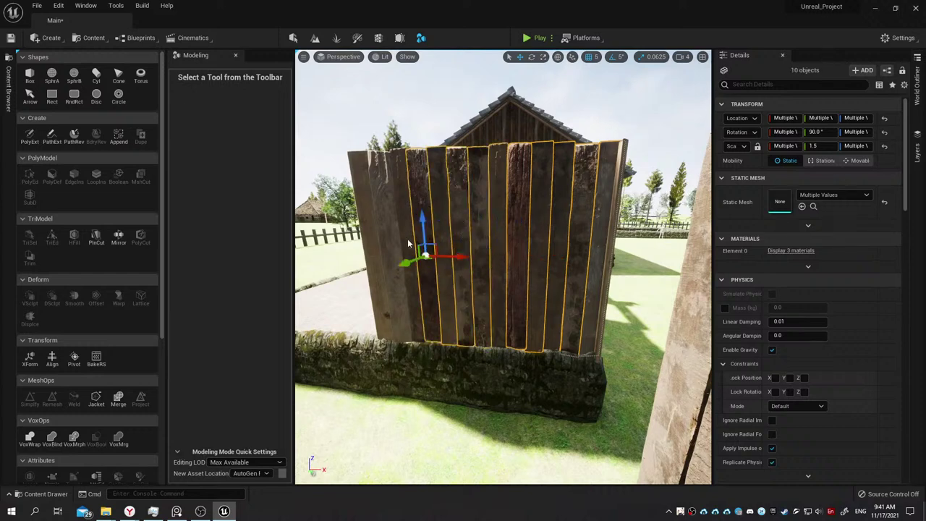
pyautogui.keyDown('ctrl'); pyautogui.click(402, 241); pyautogui.keyUp('ctrl')
pyautogui.keyDown('ctrl'); pyautogui.click(391, 239); pyautogui.keyUp('ctrl')
pyautogui.keyDown('ctrl'); pyautogui.click(374, 230); pyautogui.keyUp('ctrl')
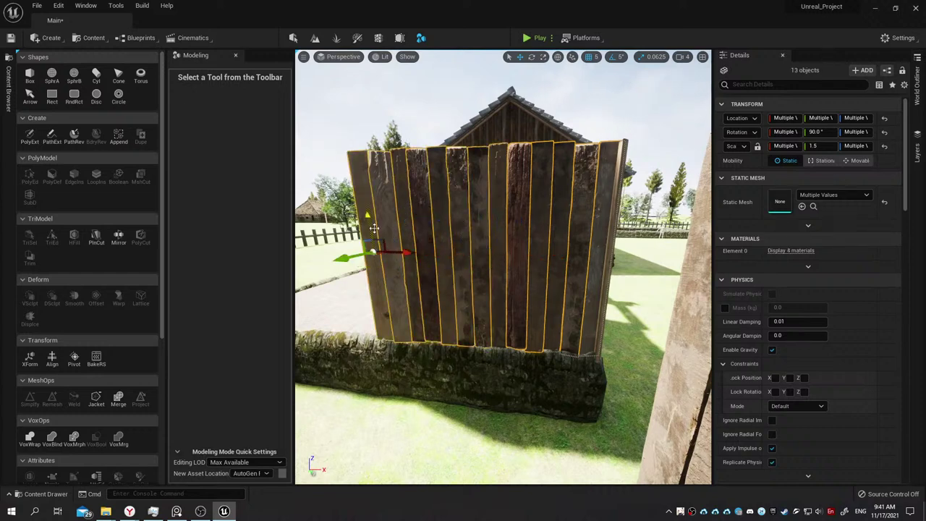
pyautogui.moveTo(440, 203); pyautogui.dragTo(440, 203, button='right')
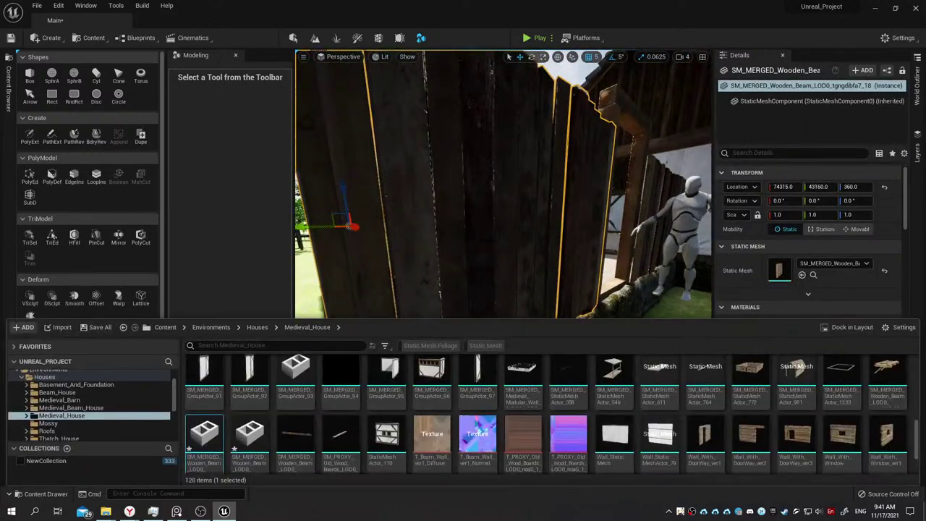
pyautogui.hotkey('ctrl', 'space')
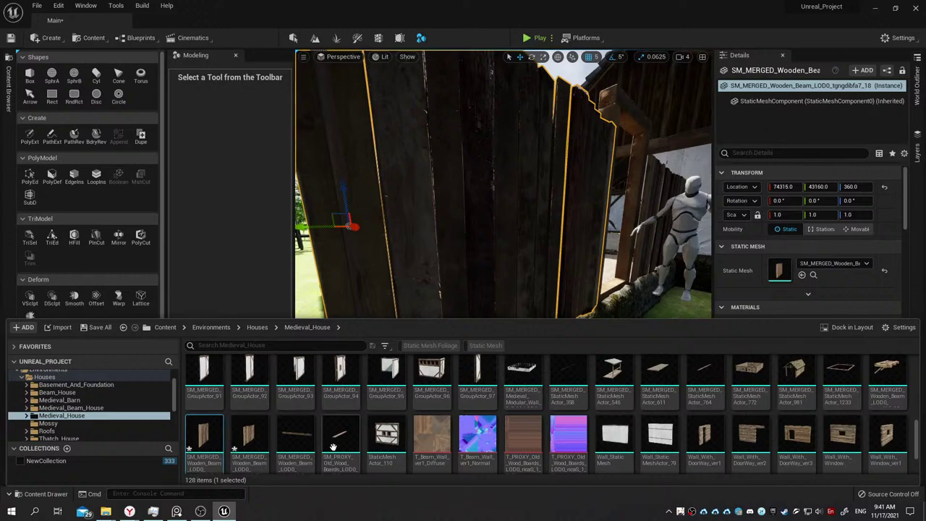
pyautogui.scroll(-1, 266, 434)
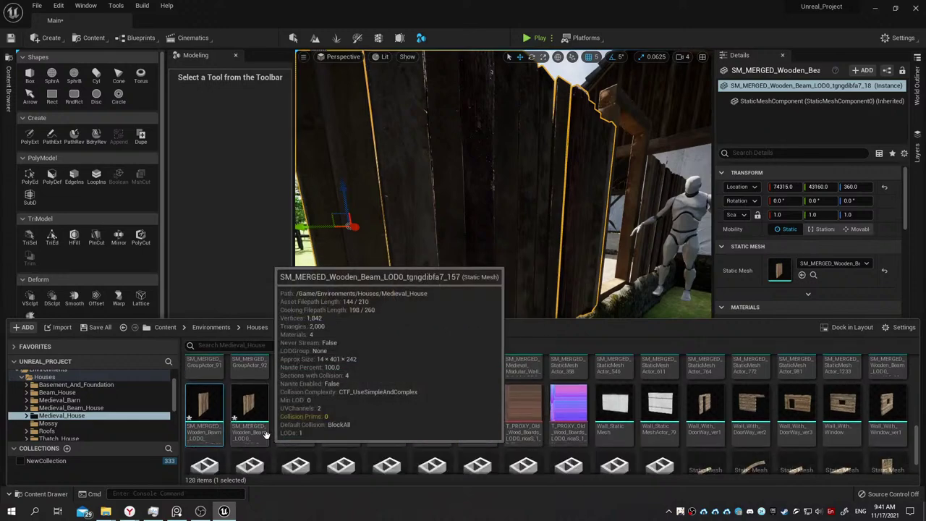
pyautogui.hotkey('ctrl', 'space')
pyautogui.press('f')
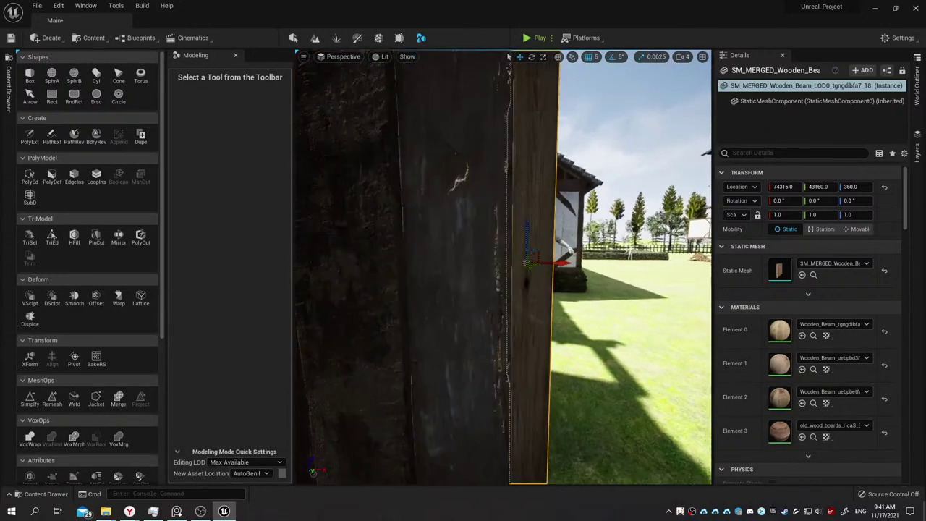
pyautogui.scroll(-5, 499, 268)
# Select the 14 wall boards and start merging them into one static mesh.
pyautogui.click(421, 153)
pyautogui.rightClick(422, 153)
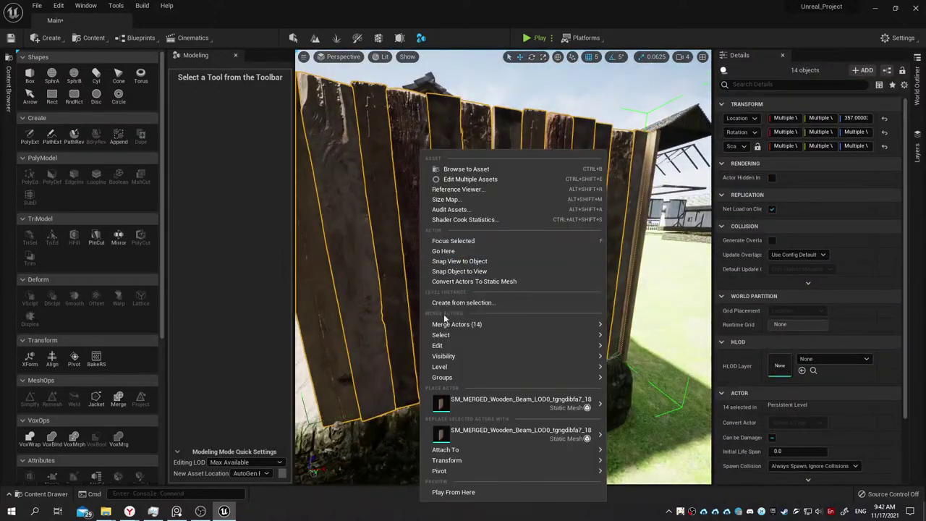
pyautogui.moveTo(508, 327)
pyautogui.click(644, 331)
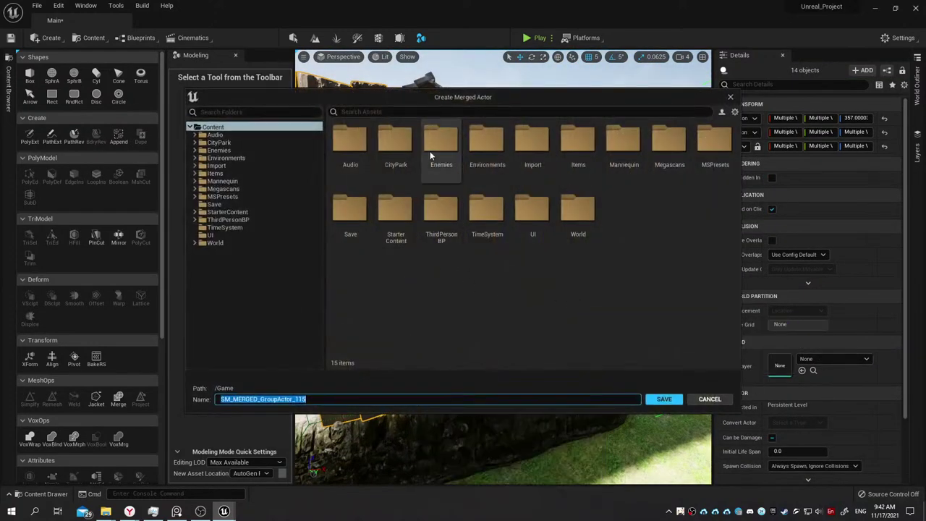
# Save the merge over SM_MERGED_Wooden_Beam_LOD0_tgngdibfa7_18 in Medieval_House, confirming the overwrite.
pyautogui.doubleClick(491, 137)
pyautogui.doubleClick(351, 141)
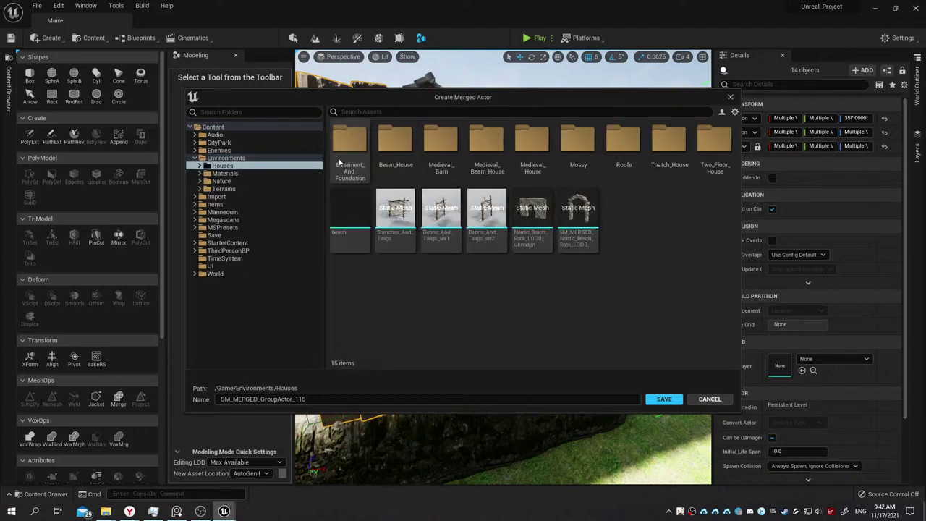
pyautogui.doubleClick(531, 147)
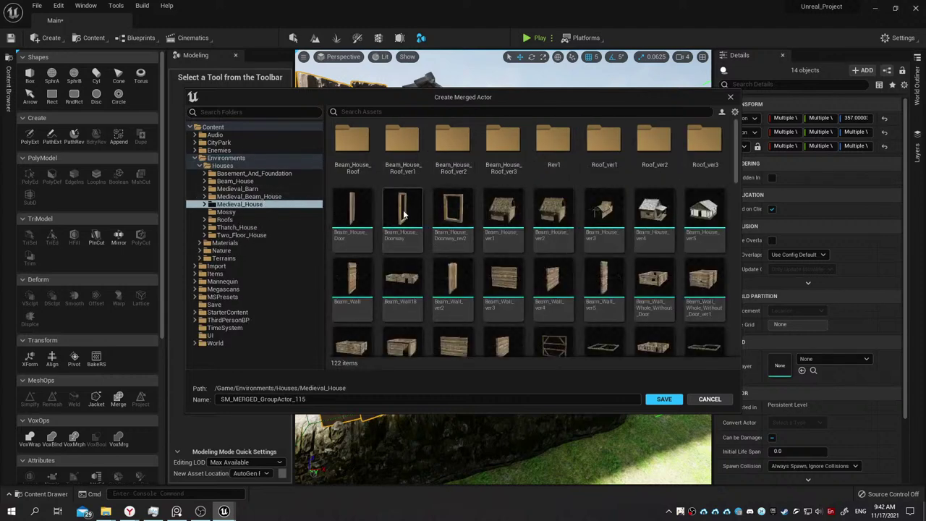
pyautogui.scroll(-3, 403, 214)
pyautogui.scroll(-3, 507, 239)
pyautogui.scroll(-3, 615, 275)
pyautogui.scroll(-3, 717, 229)
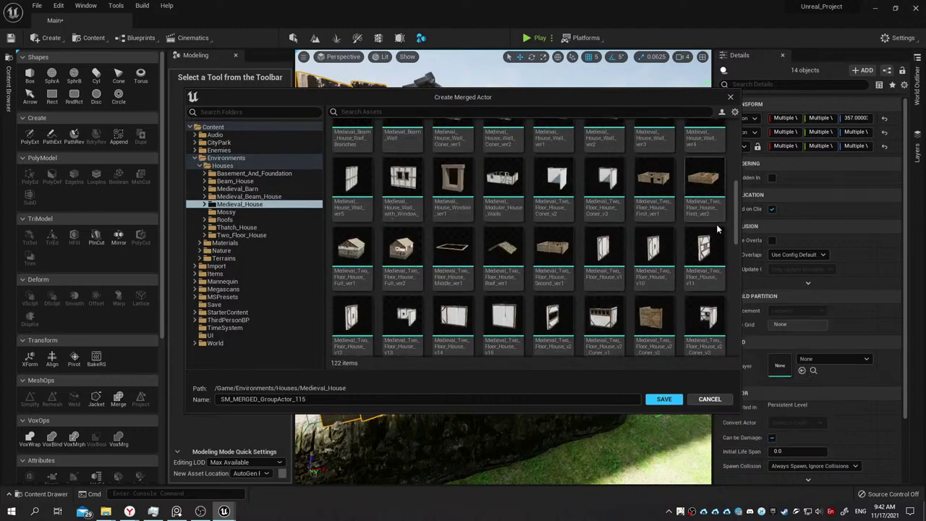
pyautogui.scroll(-3, 652, 261)
pyautogui.scroll(-3, 590, 289)
pyautogui.scroll(-3, 591, 289)
pyautogui.scroll(-3, 591, 289)
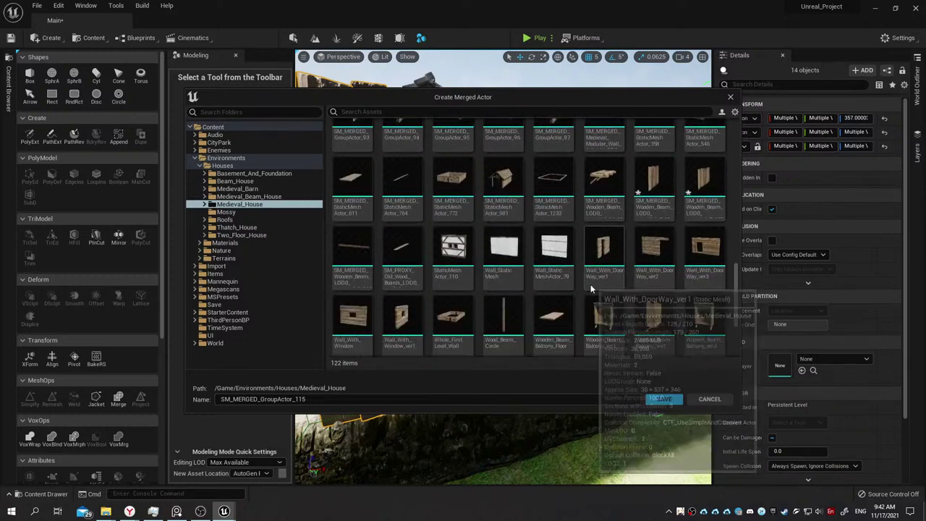
pyautogui.scroll(-3, 590, 289)
pyautogui.scroll(3, 591, 289)
pyautogui.scroll(2, 591, 289)
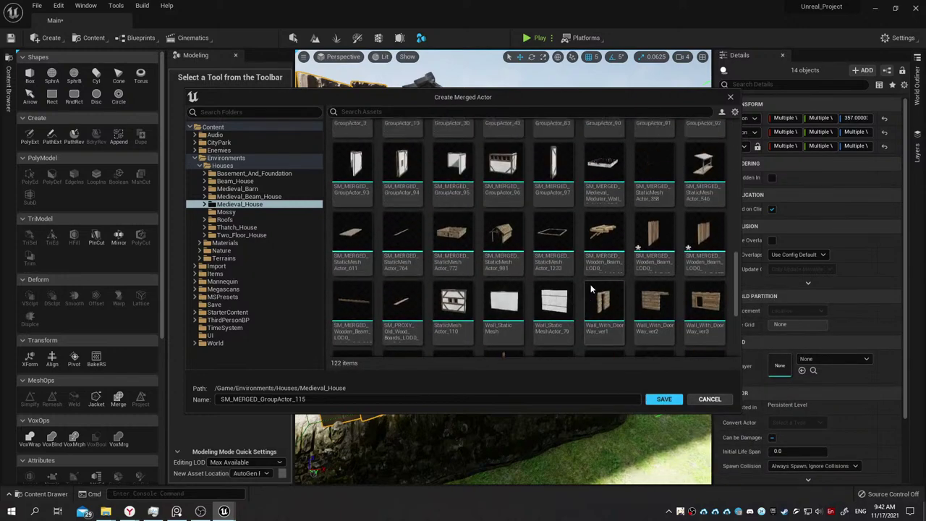
pyautogui.click(662, 240)
pyautogui.doubleClick(663, 240)
pyautogui.click(516, 283)
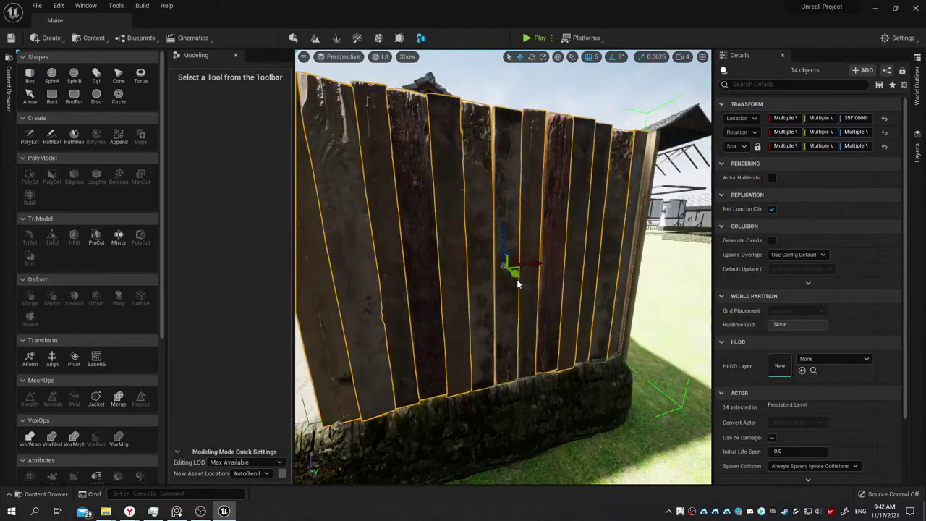
pyautogui.moveTo(517, 279)
pyautogui.mouseDown(button='right')
pyautogui.moveTo(463, 275)
pyautogui.moveTo(499, 278)
pyautogui.mouseUp(button='right')
pyautogui.click(515, 357)
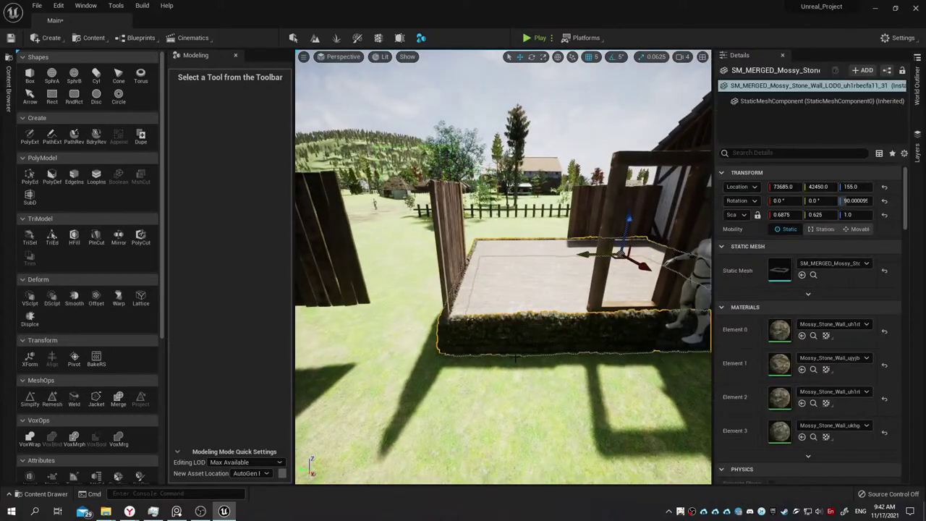
pyautogui.click(485, 371)
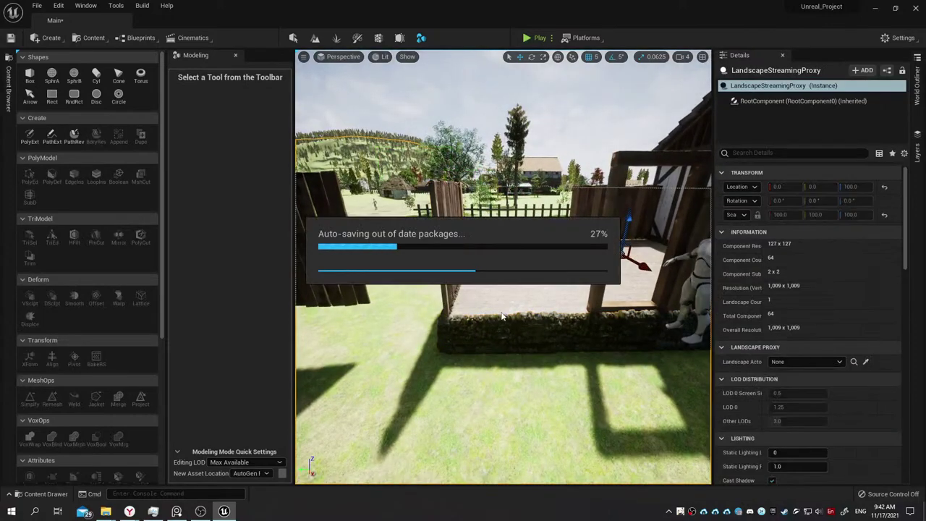
pyautogui.moveTo(503, 316); pyautogui.dragTo(528, 318, button='right')
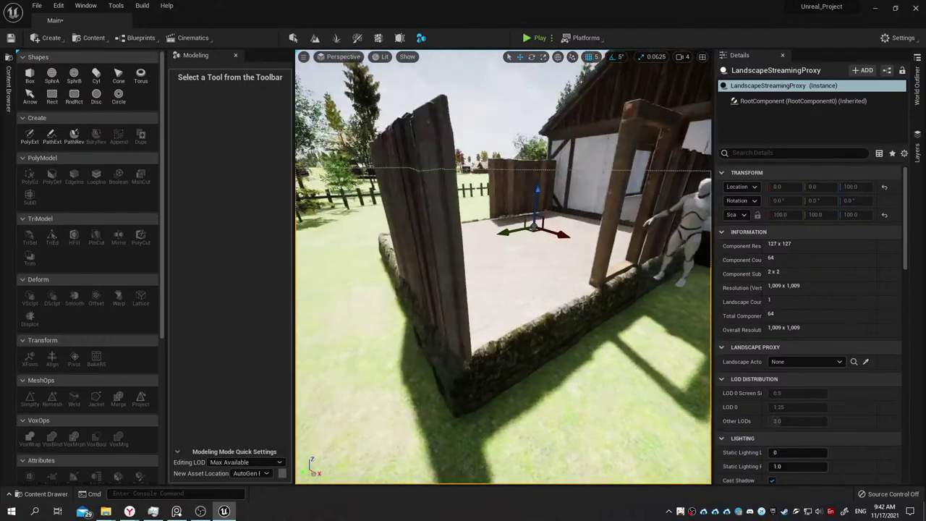
pyautogui.click(452, 227)
pyautogui.moveTo(452, 227)
pyautogui.mouseDown(button='right')
pyautogui.moveTo(471, 239)
pyautogui.moveTo(493, 217)
pyautogui.moveTo(499, 188)
pyautogui.mouseUp(button='right')
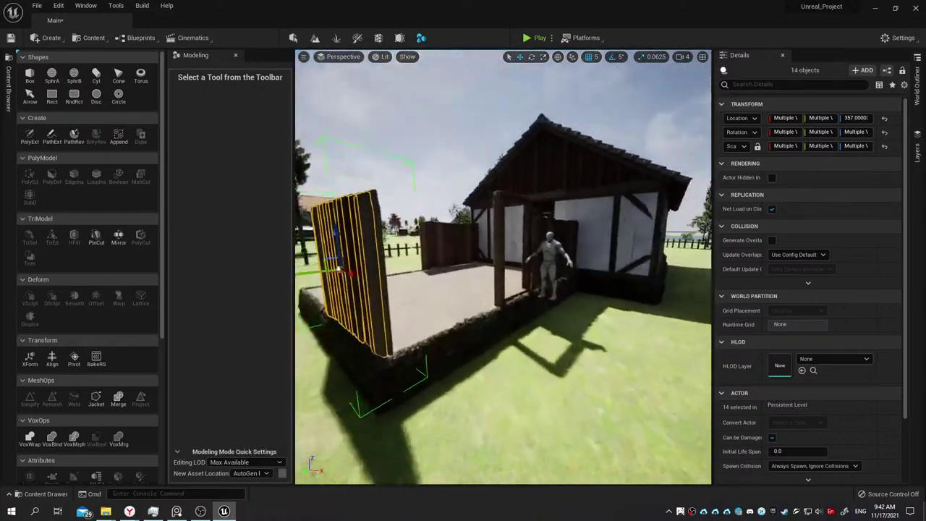
pyautogui.click(526, 309)
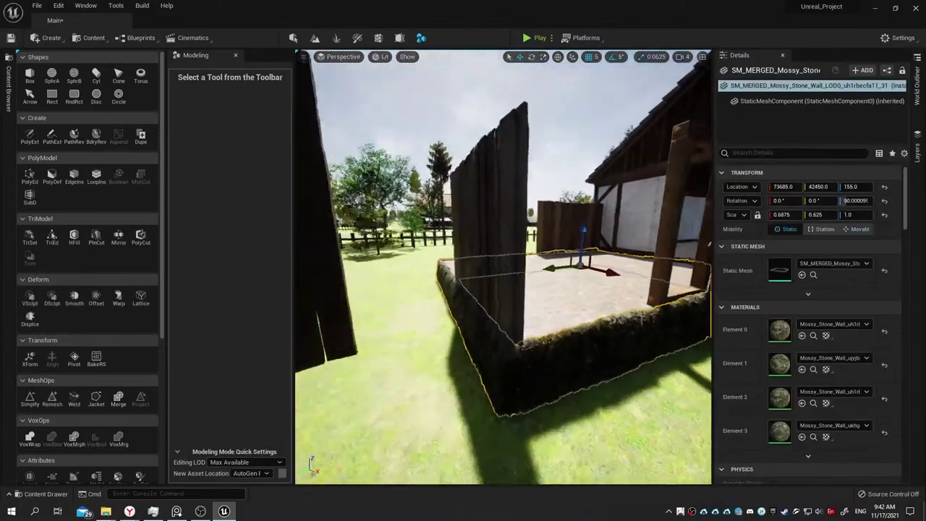
pyautogui.click(551, 271)
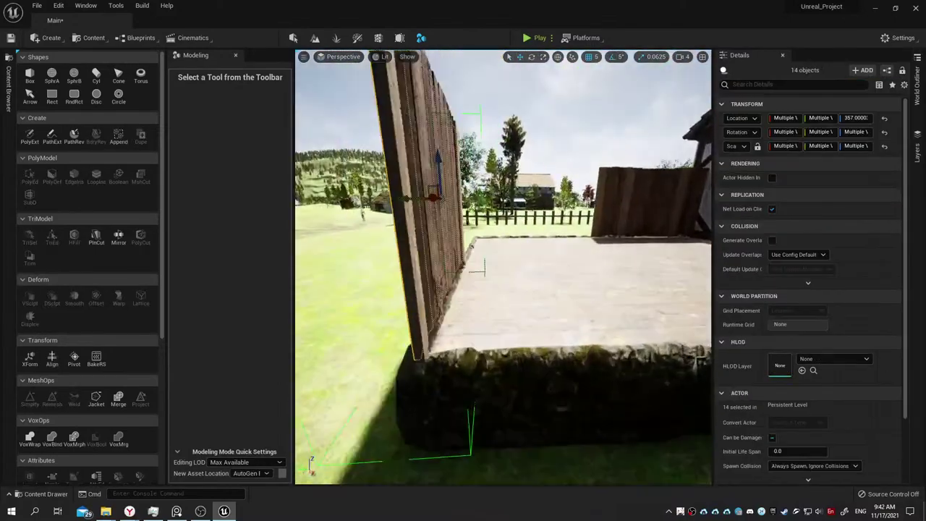
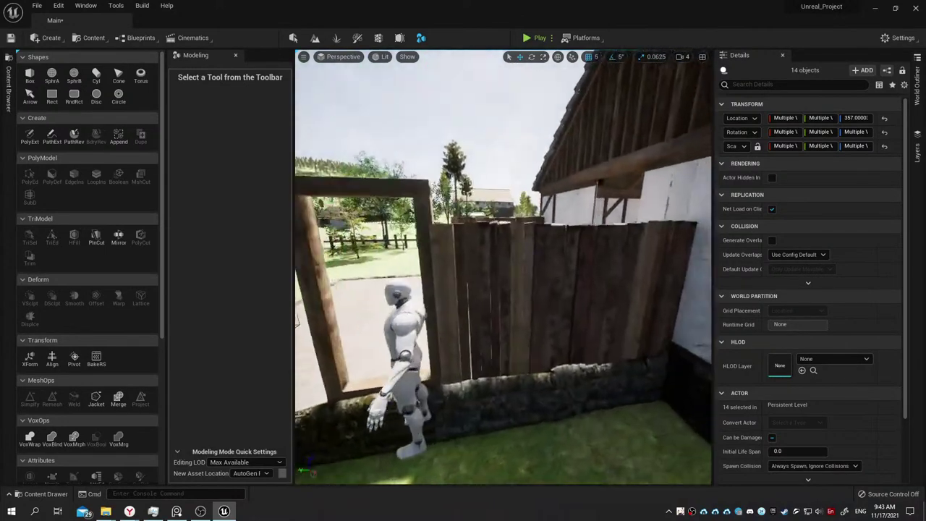
# Delete the fence panel beside the doorway frame, then select the right-hand wall panel.
pyautogui.click(512, 294)
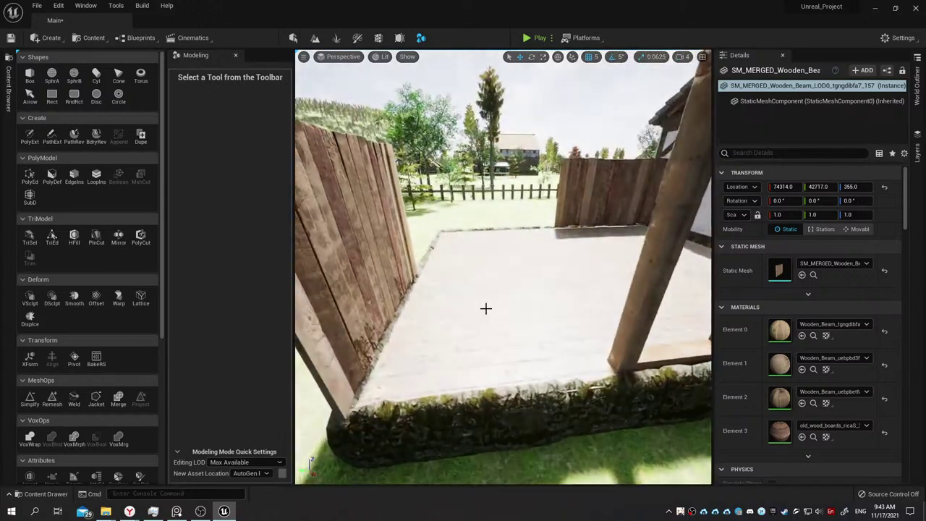
pyautogui.press('f')
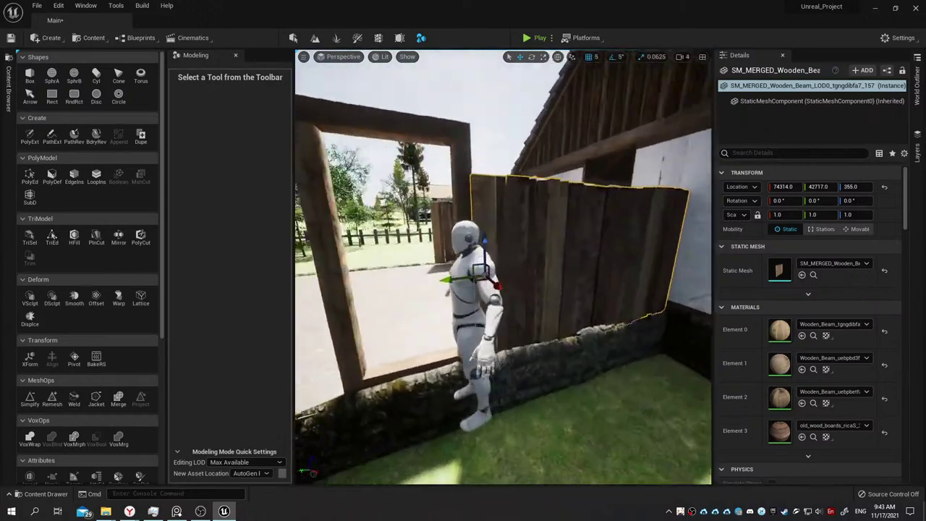
pyautogui.press('Delete')
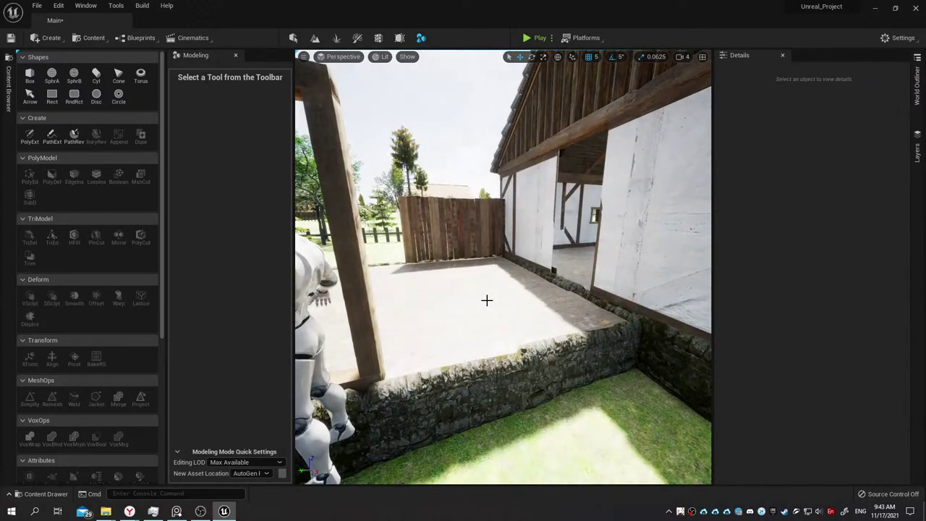
pyautogui.moveTo(487, 300); pyautogui.dragTo(449, 304, button='right')
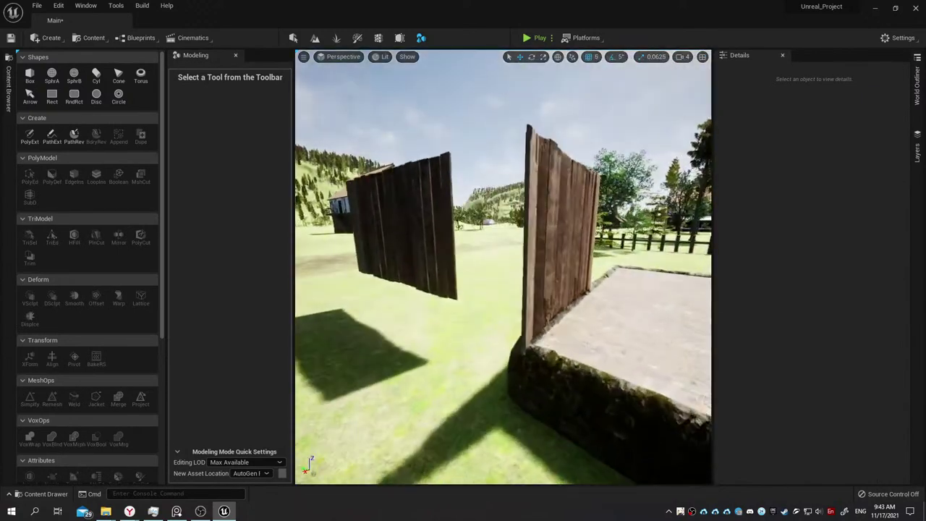
pyautogui.click(513, 294)
pyautogui.moveTo(513, 294)
pyautogui.mouseDown(button='right')
pyautogui.moveTo(493, 297)
pyautogui.moveTo(507, 293)
pyautogui.mouseUp(button='right')
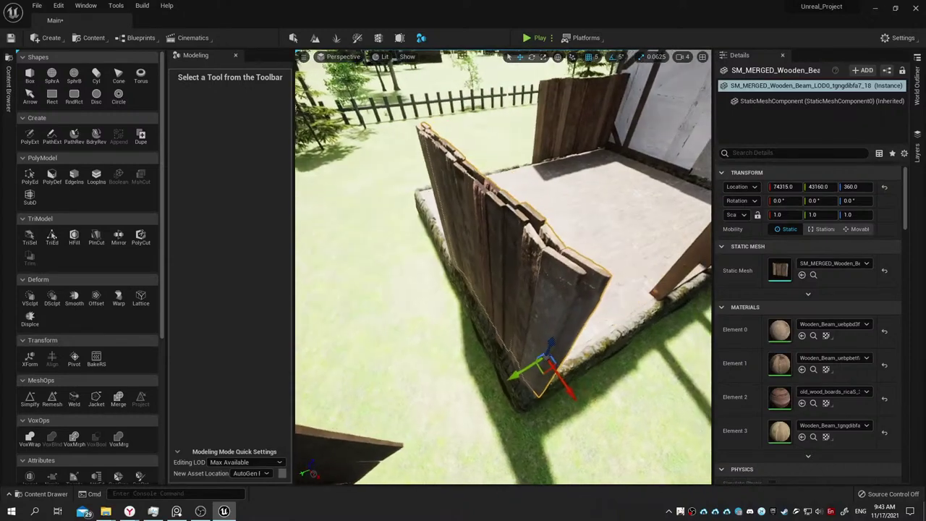
# Select only the merged wooden wall and rotate it 90° around its corner.
pyautogui.moveTo(506, 293)
pyautogui.mouseDown(button='right')
pyautogui.moveTo(553, 290)
pyautogui.moveTo(449, 254)
pyautogui.mouseUp(button='right')
pyautogui.click(554, 290)
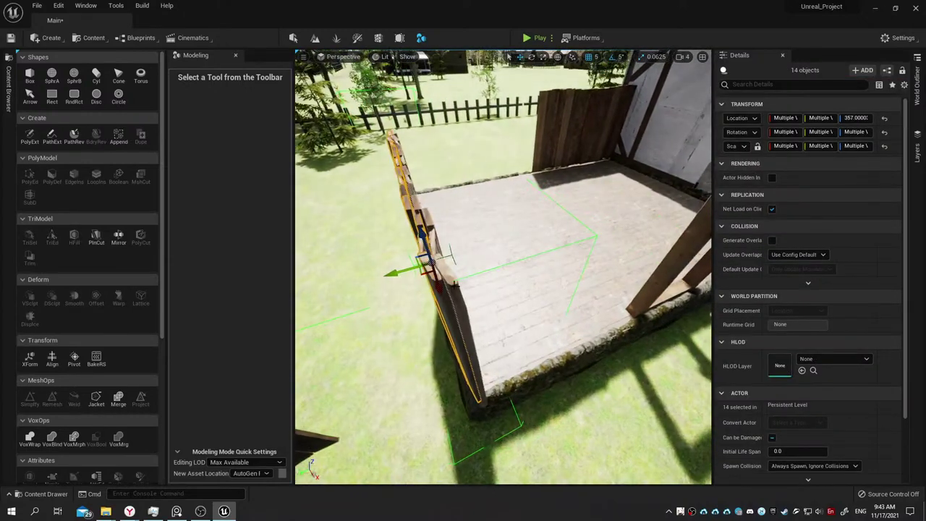
pyautogui.click(459, 297)
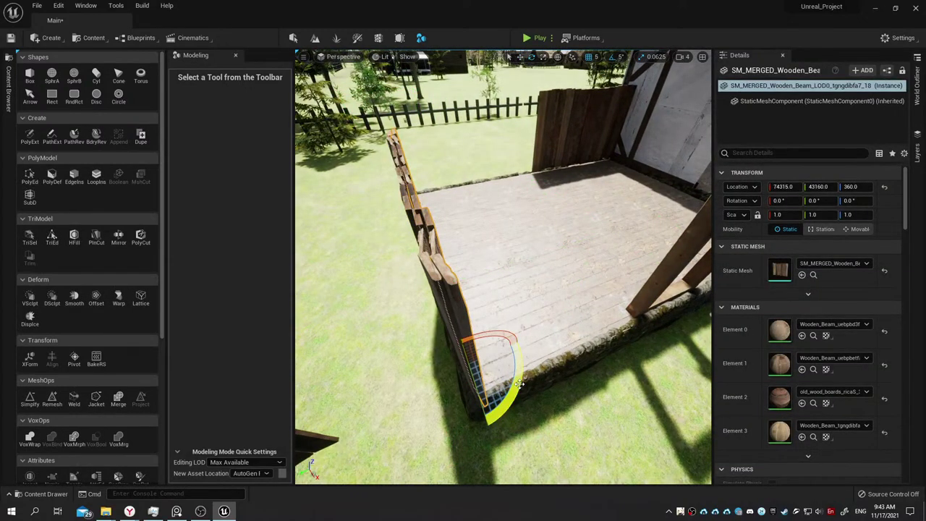
pyautogui.moveTo(519, 383); pyautogui.dragTo(490, 431)
# Lower the merged wall's Location Z to 350 so it sits on the stone base.
pyautogui.moveTo(499, 290)
pyautogui.mouseDown(button='right')
pyautogui.moveTo(500, 217)
pyautogui.moveTo(521, 224)
pyautogui.mouseUp(button='right')
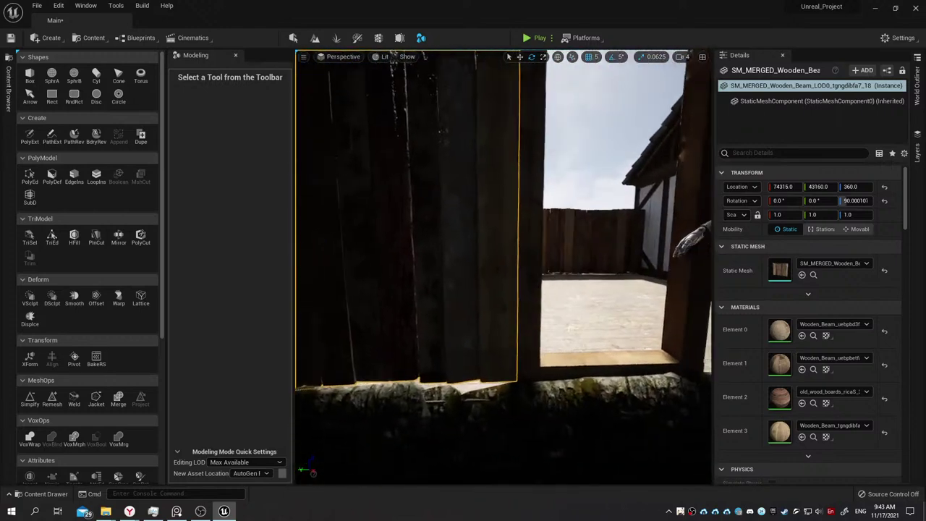
pyautogui.moveTo(521, 224); pyautogui.dragTo(564, 224, button='right')
pyautogui.moveTo(860, 187); pyautogui.dragTo(854, 187)
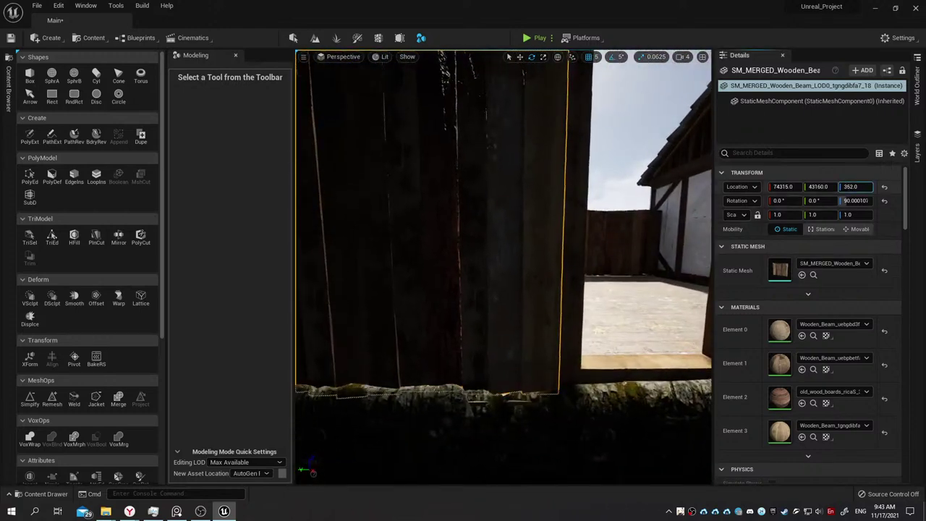
pyautogui.moveTo(653, 236); pyautogui.dragTo(593, 237, button='right')
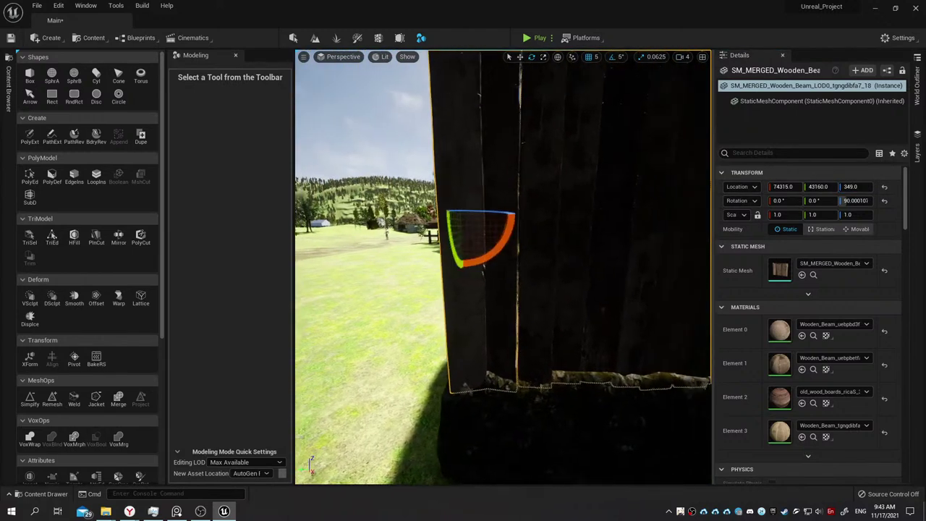
pyautogui.moveTo(481, 68); pyautogui.dragTo(350, 64, button='right')
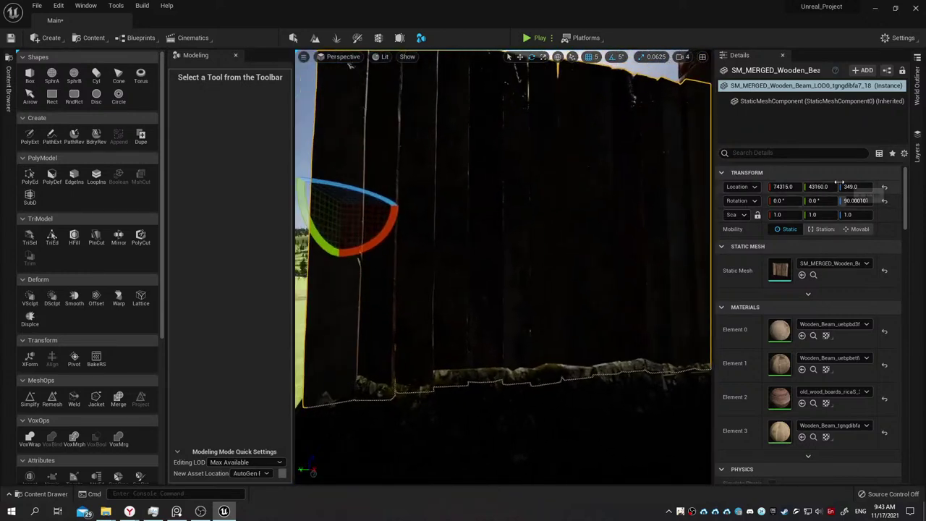
pyautogui.write('350')
pyautogui.press('Return')
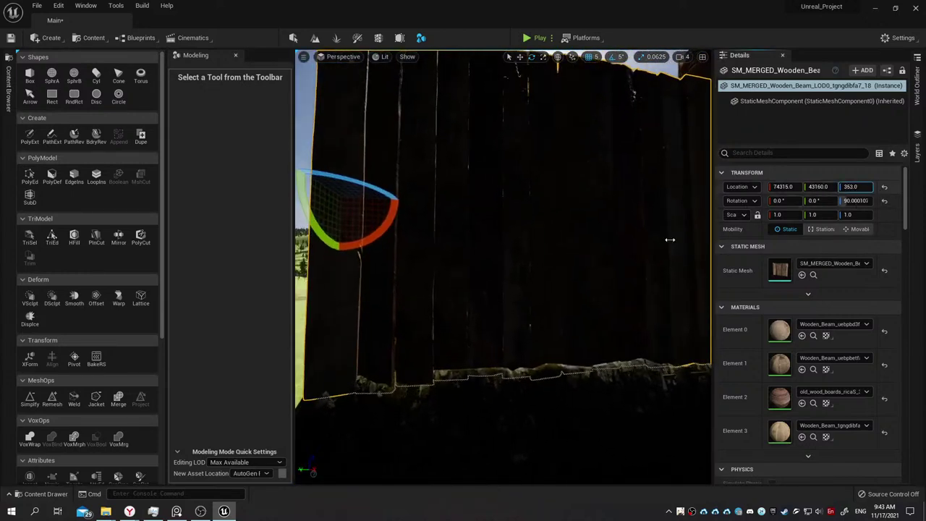
pyautogui.moveTo(670, 239); pyautogui.dragTo(695, 242, button='right')
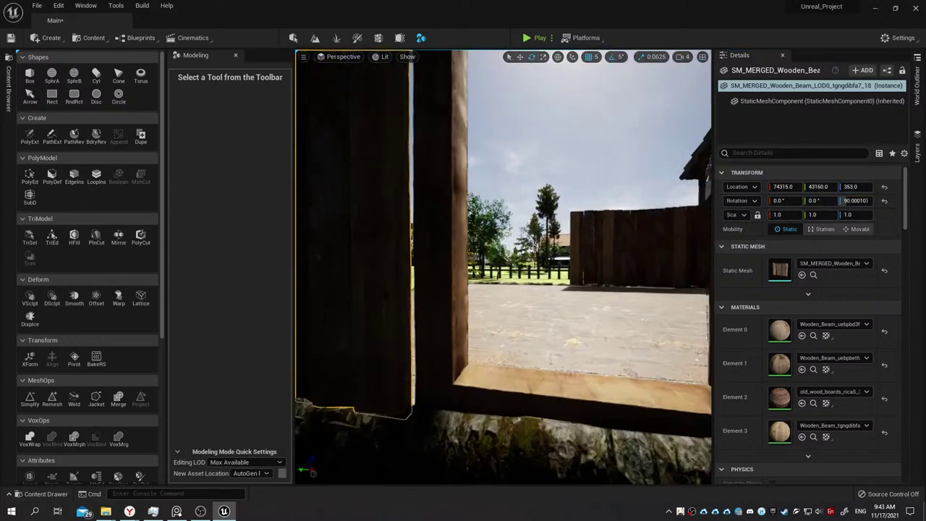
pyautogui.moveTo(566, 290); pyautogui.dragTo(566, 290, button='right')
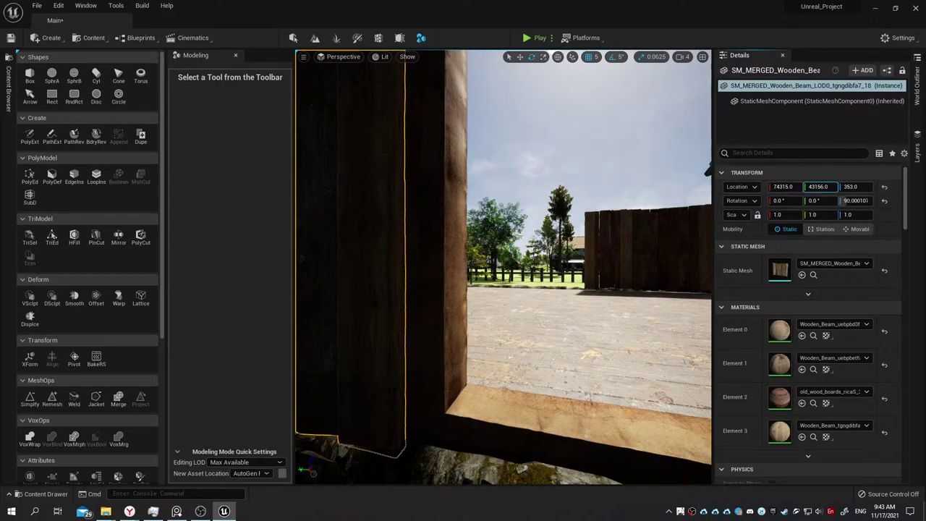
pyautogui.moveTo(506, 290)
pyautogui.mouseDown(button='right')
pyautogui.moveTo(507, 239)
pyautogui.moveTo(550, 290)
pyautogui.moveTo(377, 67)
pyautogui.moveTo(414, 67)
pyautogui.mouseUp(button='right')
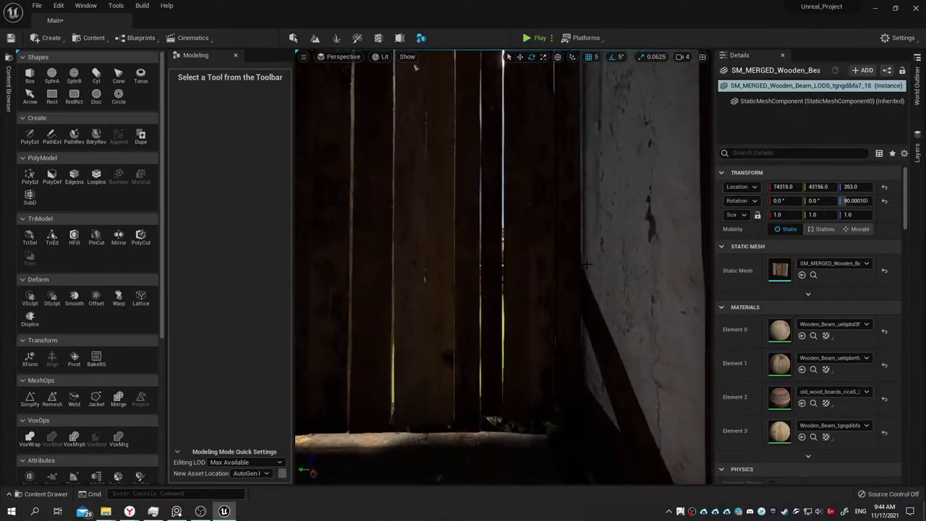
# Select the 11-plank fence and frame it in the viewport.
pyautogui.click(414, 66)
pyautogui.press('f')
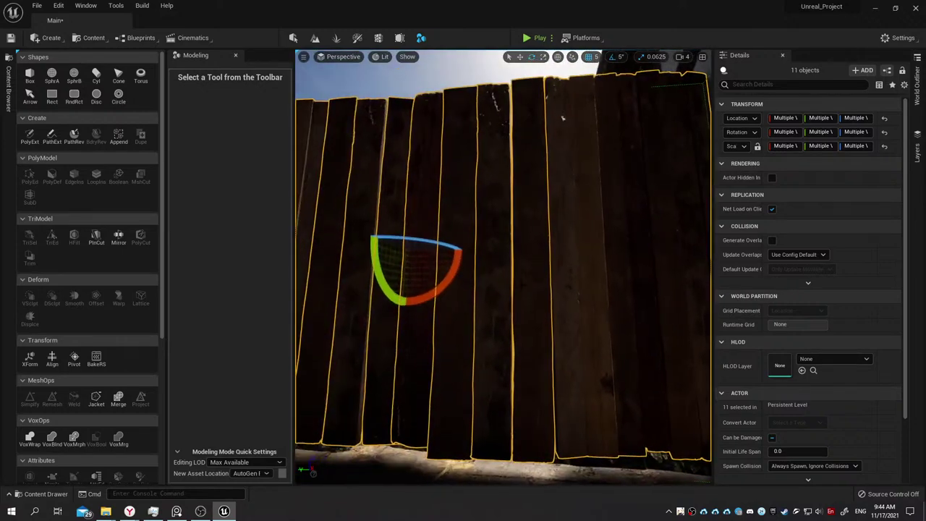
pyautogui.click(563, 118)
pyautogui.moveTo(563, 118)
pyautogui.mouseDown(button='right')
pyautogui.moveTo(476, 82)
pyautogui.moveTo(463, 260)
pyautogui.moveTo(563, 299)
pyautogui.mouseUp(button='right')
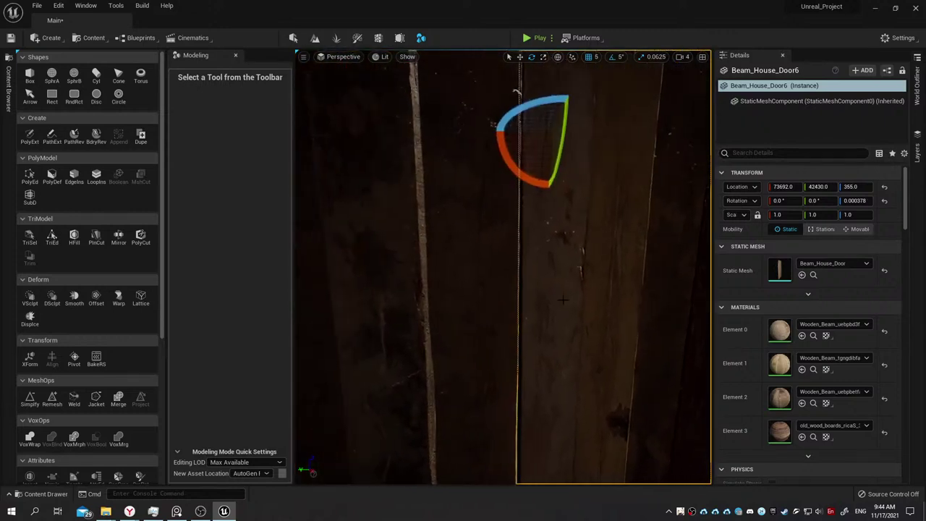
# Nudge several Wooden_Beam_LOD0 planks' Location Y, one to 42471, so neighbouring boards meet.
pyautogui.click(516, 93)
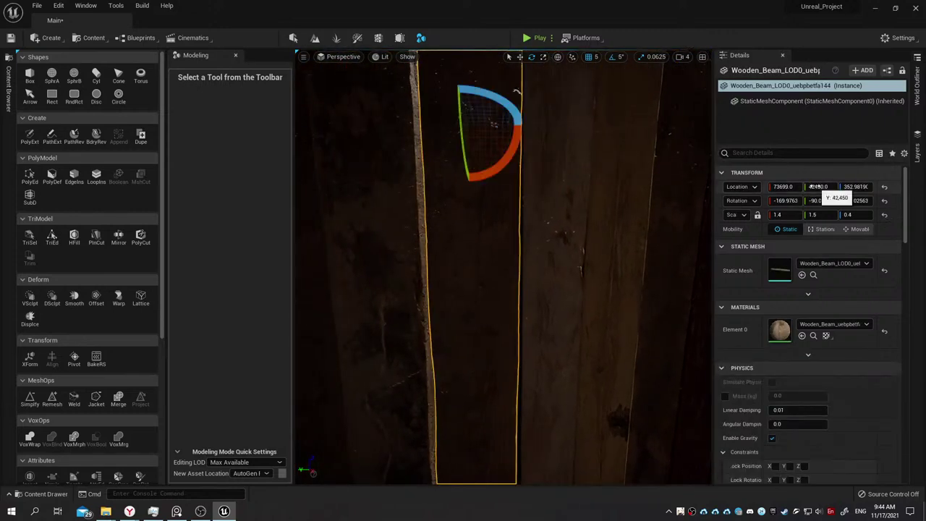
pyautogui.click(524, 163)
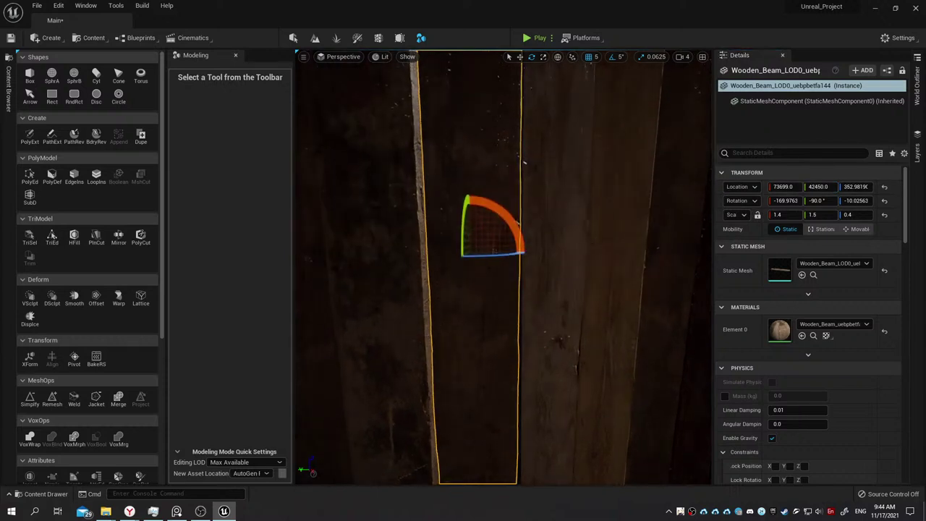
pyautogui.moveTo(463, 260); pyautogui.dragTo(464, 290, button='right')
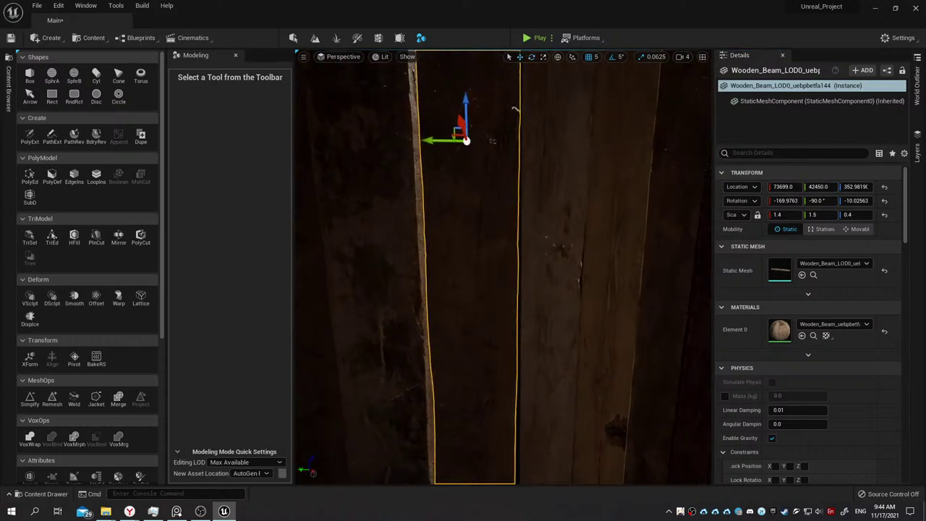
pyautogui.moveTo(820, 187); pyautogui.dragTo(817, 187)
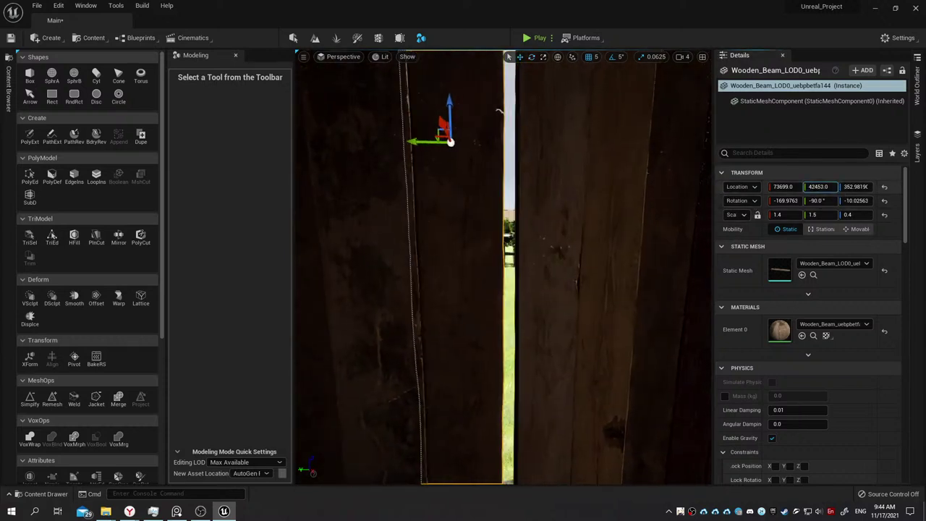
pyautogui.click(355, 217)
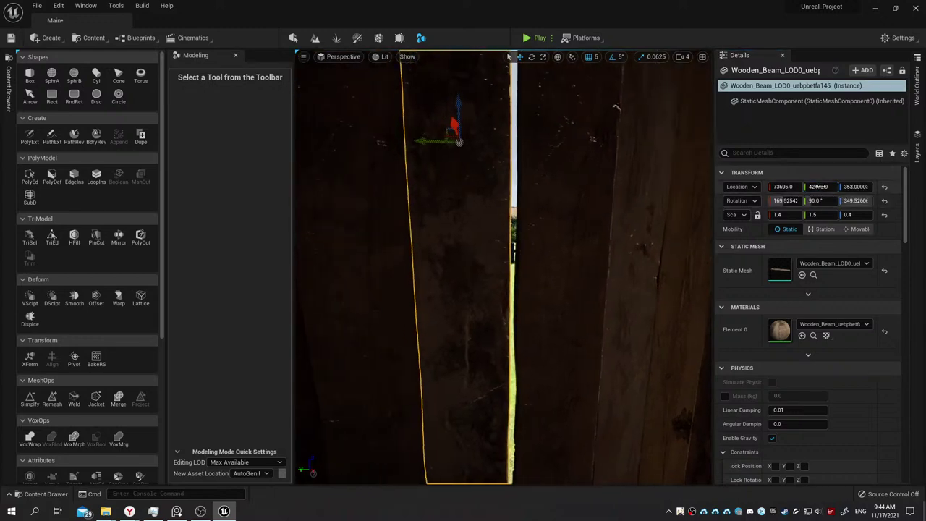
pyautogui.moveTo(818, 187); pyautogui.dragTo(825, 187)
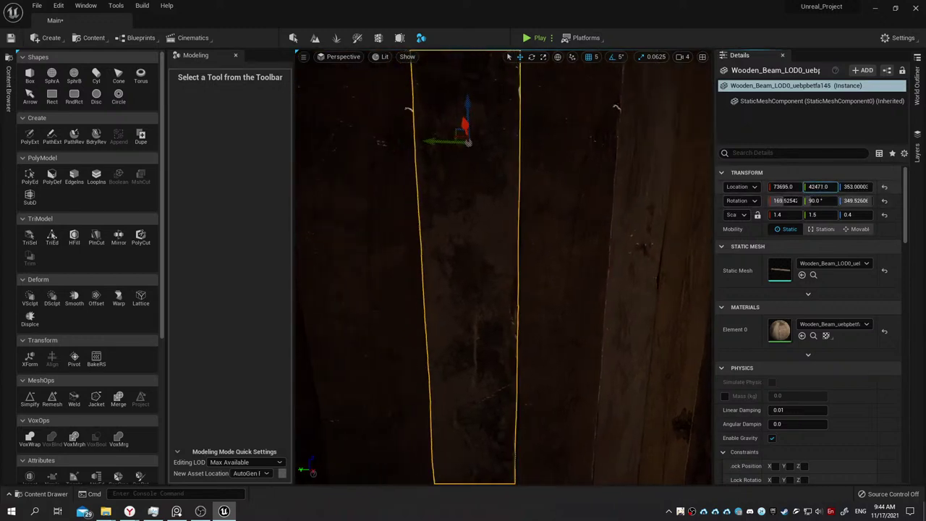
pyautogui.click(599, 250)
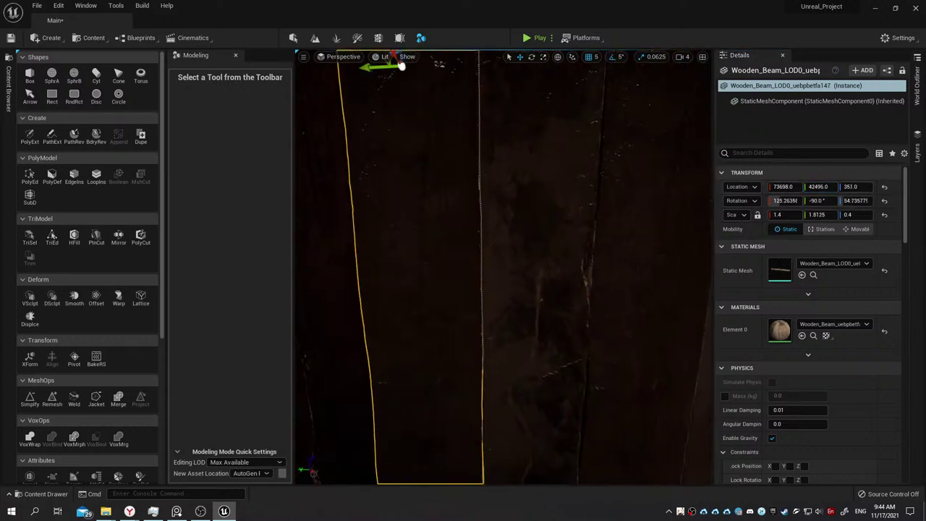
pyautogui.moveTo(539, 290); pyautogui.dragTo(539, 290, button='right')
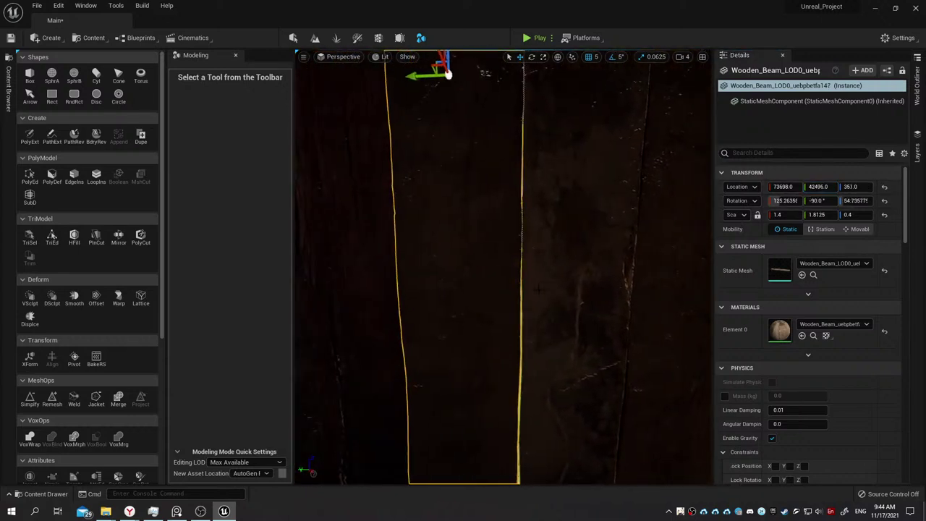
pyautogui.moveTo(819, 186); pyautogui.dragTo(818, 187)
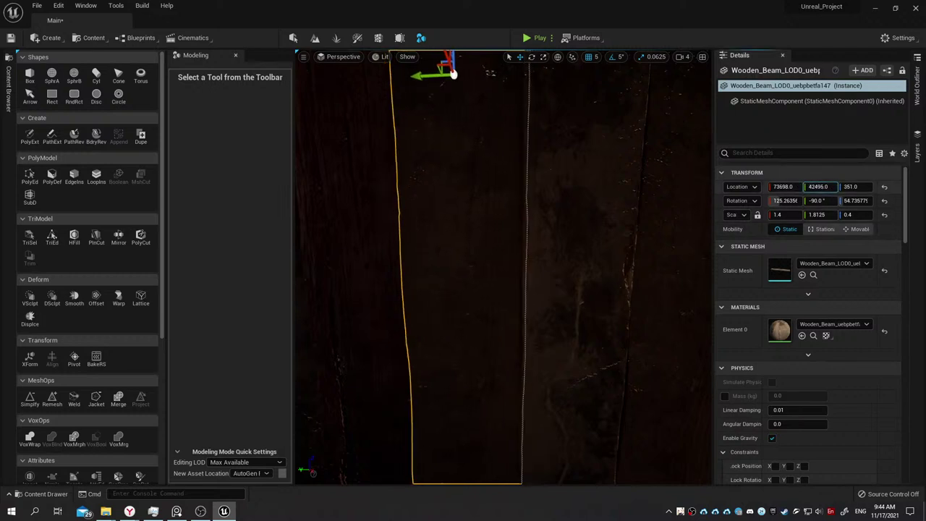
pyautogui.click(518, 289)
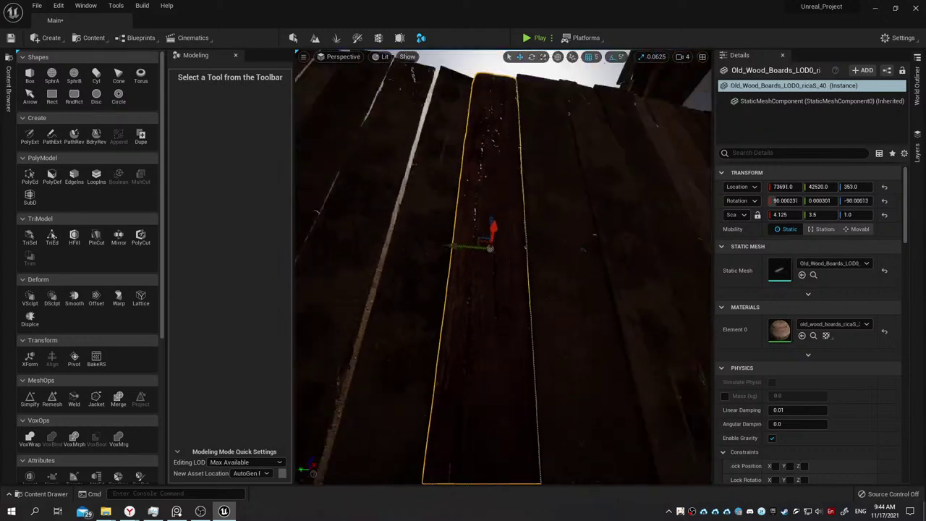
# Inspect the fence planks and select the Beam_House_Door5 plank.
pyautogui.moveTo(506, 267); pyautogui.dragTo(507, 304, button='right')
pyautogui.click(484, 239)
pyautogui.moveTo(484, 239)
pyautogui.mouseDown(button='right')
pyautogui.moveTo(477, 57)
pyautogui.moveTo(489, 202)
pyautogui.moveTo(401, 304)
pyautogui.moveTo(340, 304)
pyautogui.moveTo(304, 289)
pyautogui.moveTo(362, 290)
pyautogui.mouseUp(button='right')
pyautogui.click(401, 304)
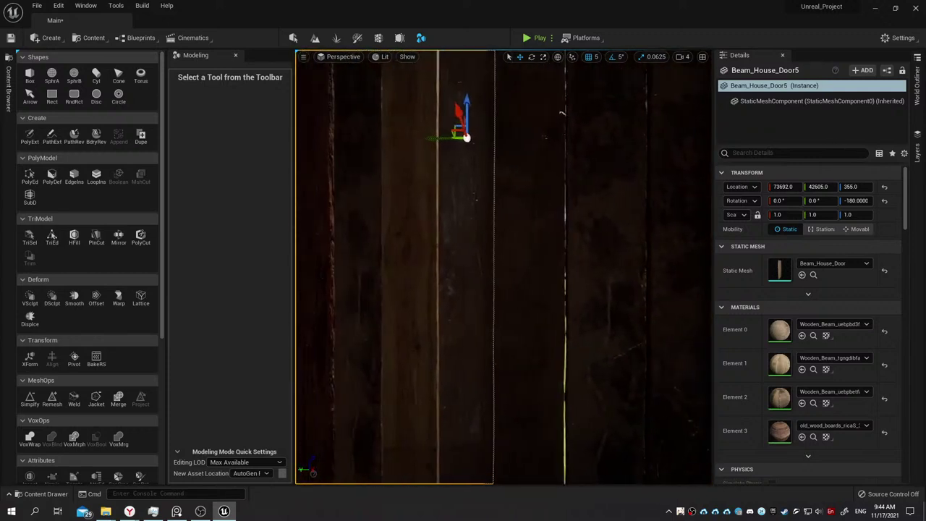
pyautogui.click(467, 289)
pyautogui.moveTo(467, 289)
pyautogui.mouseDown(button='right')
pyautogui.moveTo(434, 290)
pyautogui.moveTo(471, 304)
pyautogui.moveTo(471, 289)
pyautogui.moveTo(449, 283)
pyautogui.mouseUp(button='right')
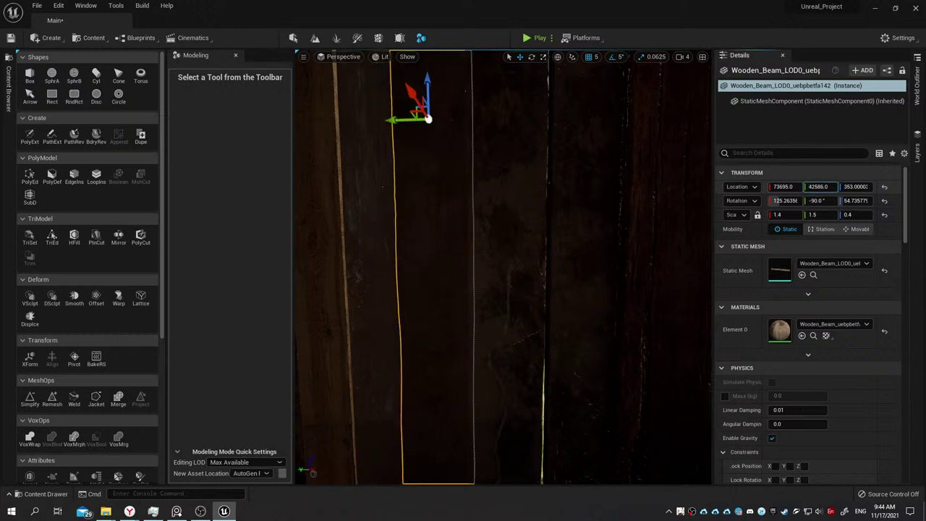
pyautogui.moveTo(449, 282)
pyautogui.mouseDown(button='right')
pyautogui.moveTo(463, 282)
pyautogui.moveTo(449, 275)
pyautogui.mouseUp(button='right')
pyautogui.click(507, 275)
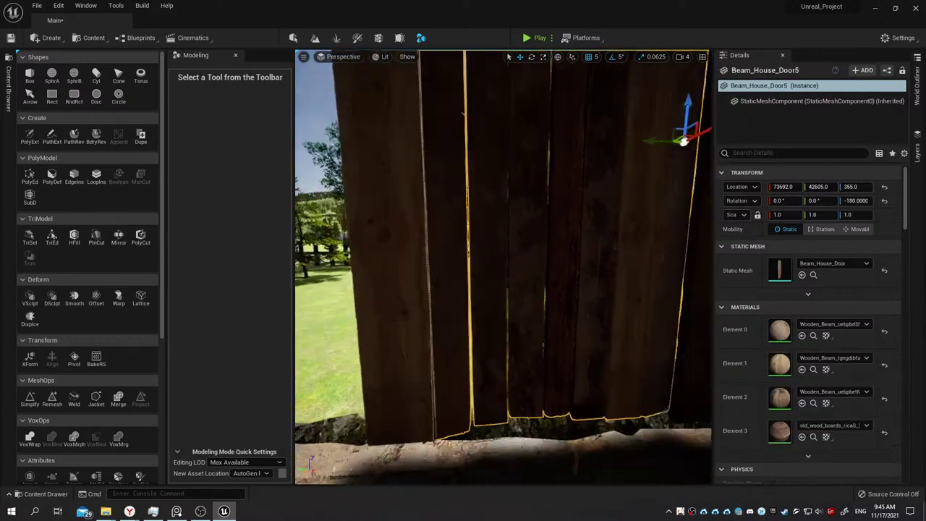
# Restore the door plank selection and Ctrl-add the plank to its right.
pyautogui.scroll(5, 504, 268)
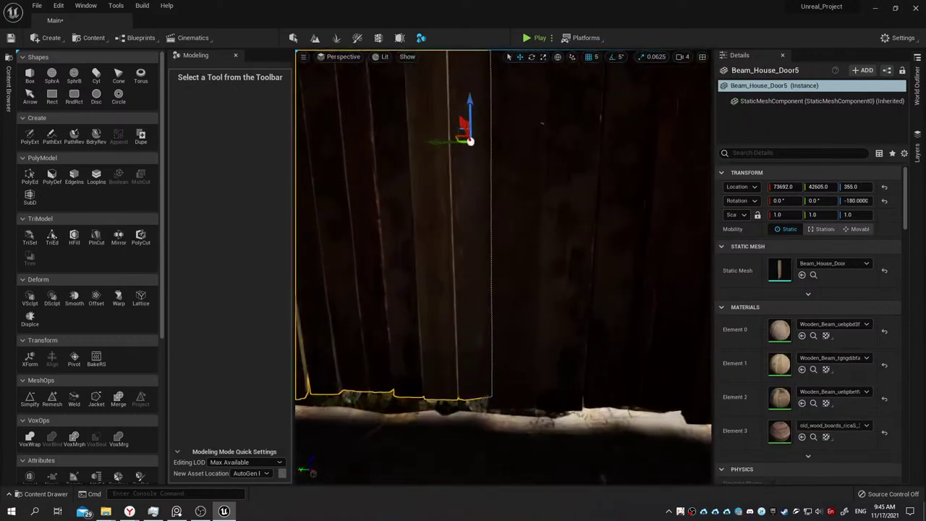
pyautogui.click(564, 253)
pyautogui.moveTo(507, 268); pyautogui.dragTo(477, 268, button='right')
pyautogui.hotkey('ctrl', 'z')
pyautogui.scroll(-6, 504, 267)
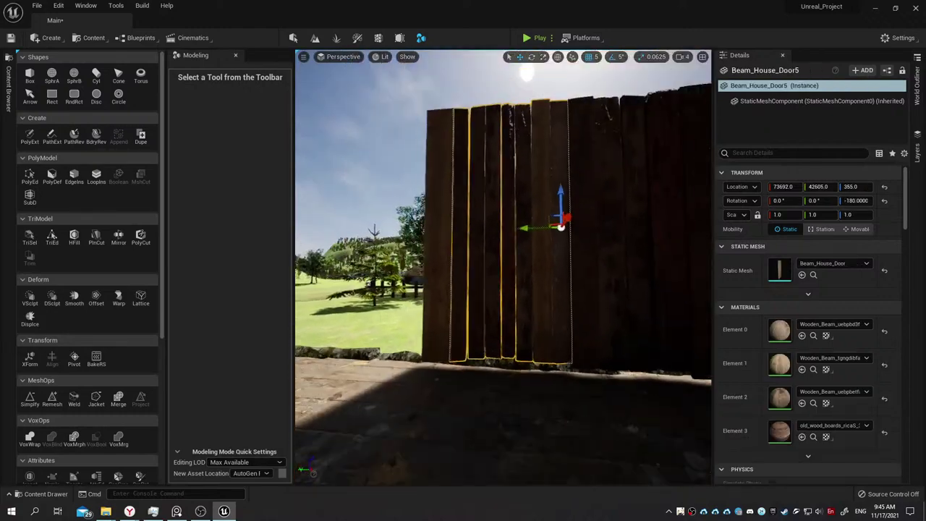
pyautogui.keyDown('ctrl'); pyautogui.click(485, 232); pyautogui.keyUp('ctrl')
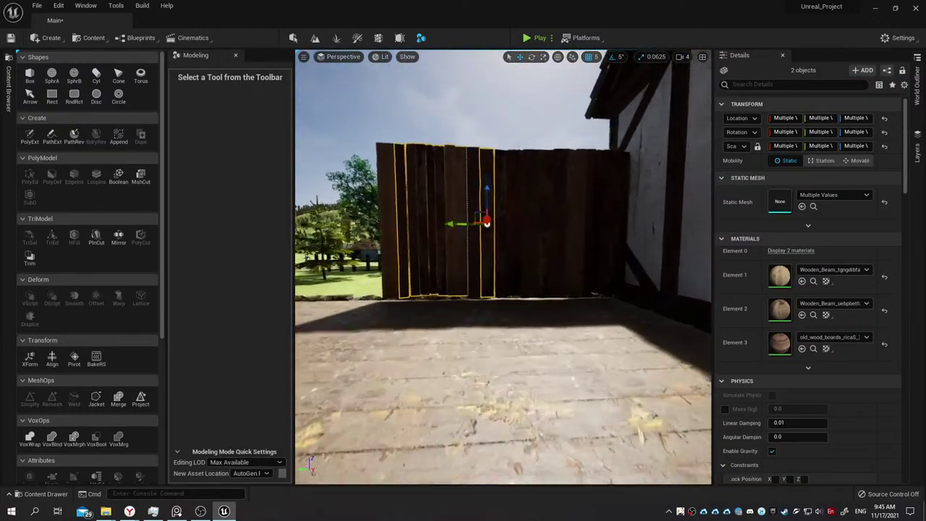
# Ctrl-add the neighbouring, middle and rightmost fence planks to the selection.
pyautogui.scroll(5, 485, 232)
pyautogui.keyDown('ctrl'); pyautogui.click(452, 232); pyautogui.keyUp('ctrl')
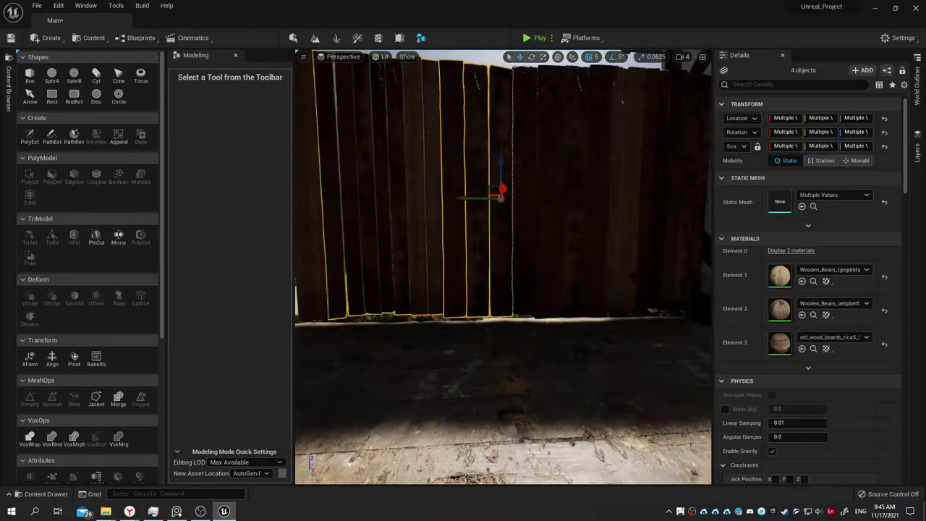
pyautogui.keyDown('ctrl'); pyautogui.click(525, 238); pyautogui.keyUp('ctrl')
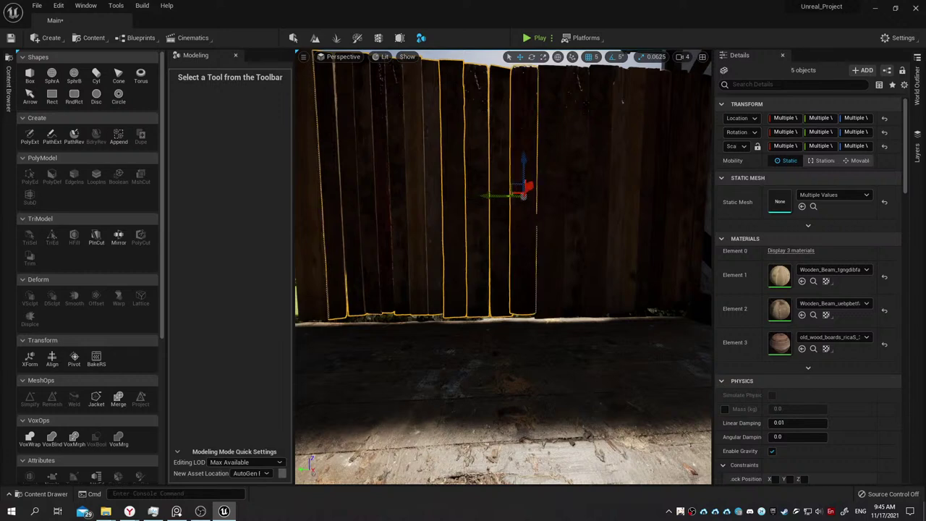
pyautogui.keyDown('ctrl'); pyautogui.click(620, 212); pyautogui.keyUp('ctrl')
pyautogui.moveTo(615, 210)
pyautogui.mouseDown(button='right')
pyautogui.moveTo(621, 218)
pyautogui.moveTo(594, 218)
pyautogui.mouseUp(button='right')
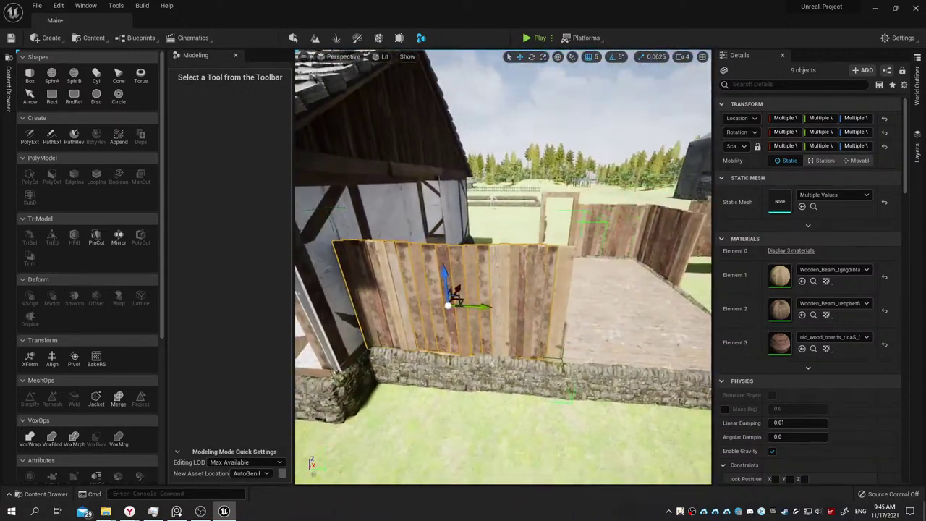
# Check GroupActor120 in the World Outliner, add the fence group and deselect one extra piece.
pyautogui.click(918, 81)
pyautogui.click(668, 281)
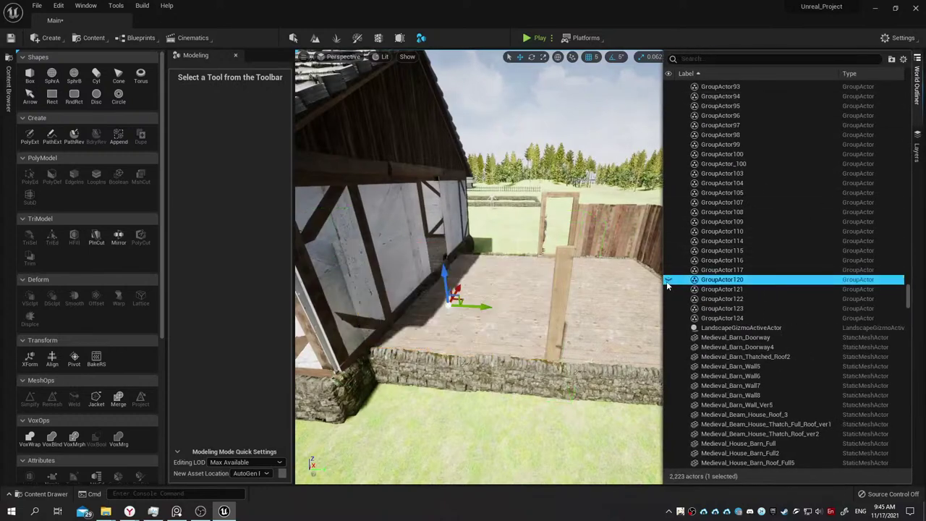
pyautogui.click(668, 280)
pyautogui.click(554, 292)
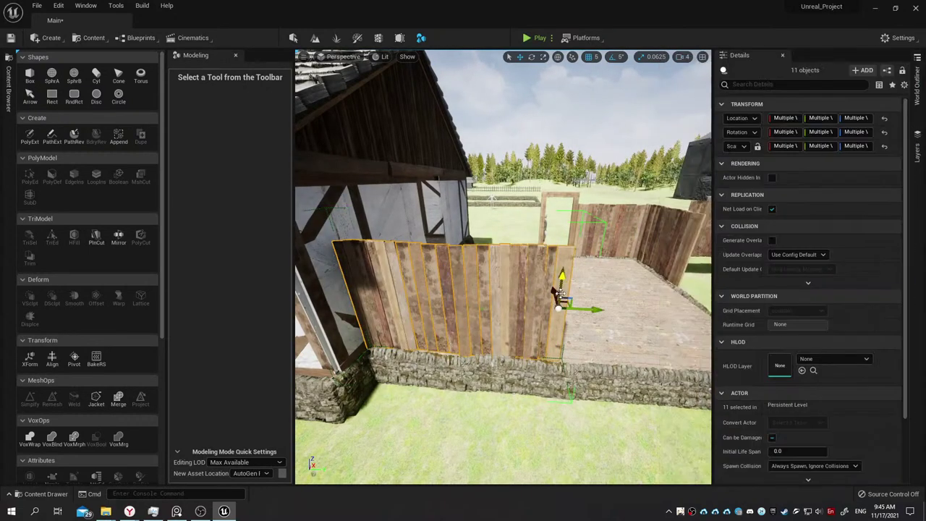
pyautogui.keyDown('ctrl'); pyautogui.click(560, 293); pyautogui.keyUp('ctrl')
# Merge the selected planks via Merge Actors into a single static mesh.
pyautogui.rightClick(517, 294)
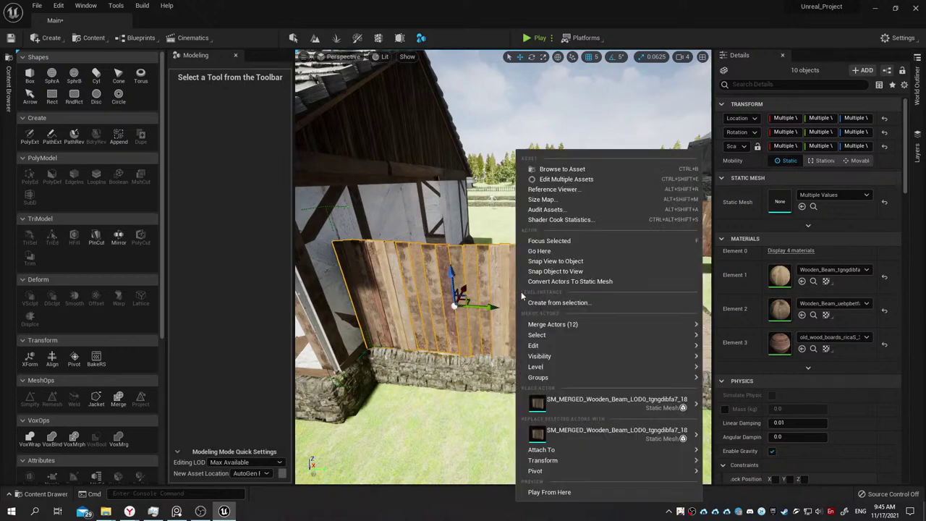
pyautogui.moveTo(537, 325)
pyautogui.click(720, 329)
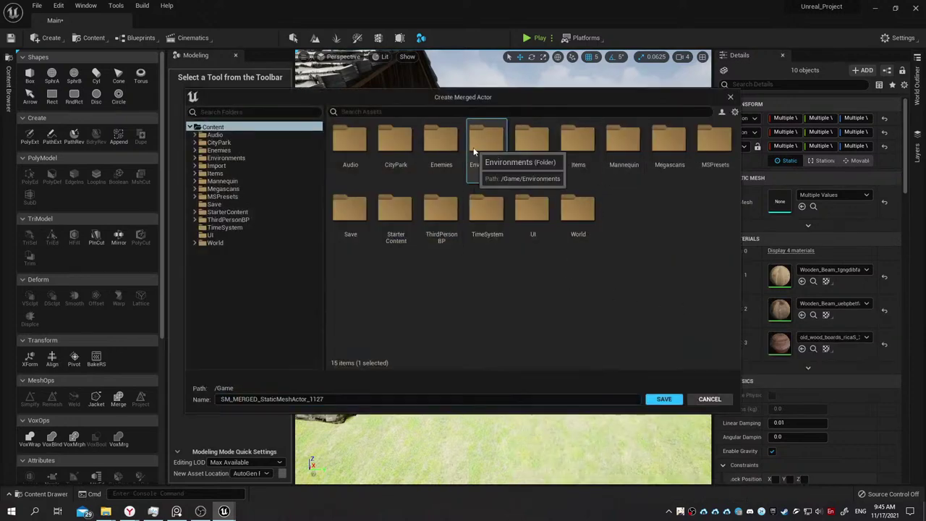
# Save the merged mesh in Medieval_House, overwriting SM_MERGED_Wooden_Beam_LOD0_tngdibfa7_157.
pyautogui.doubleClick(442, 145)
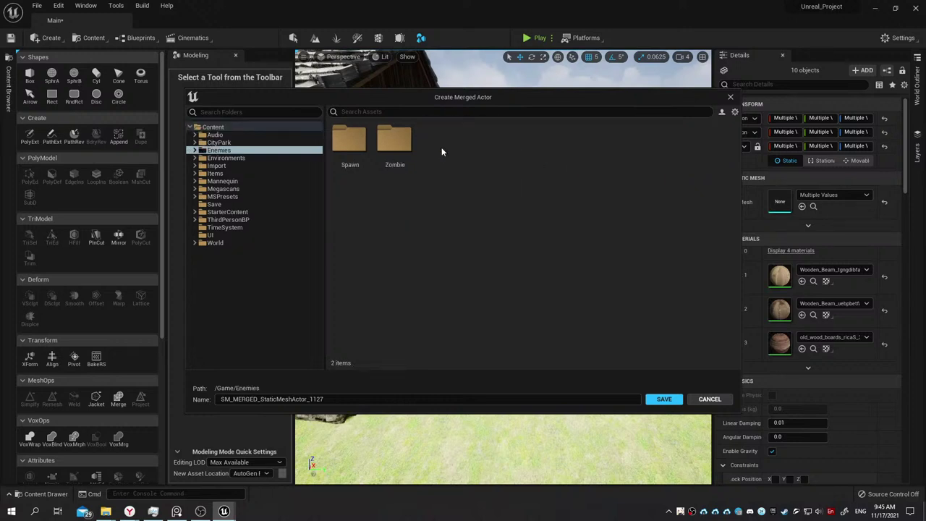
pyautogui.click(233, 158)
pyautogui.doubleClick(352, 144)
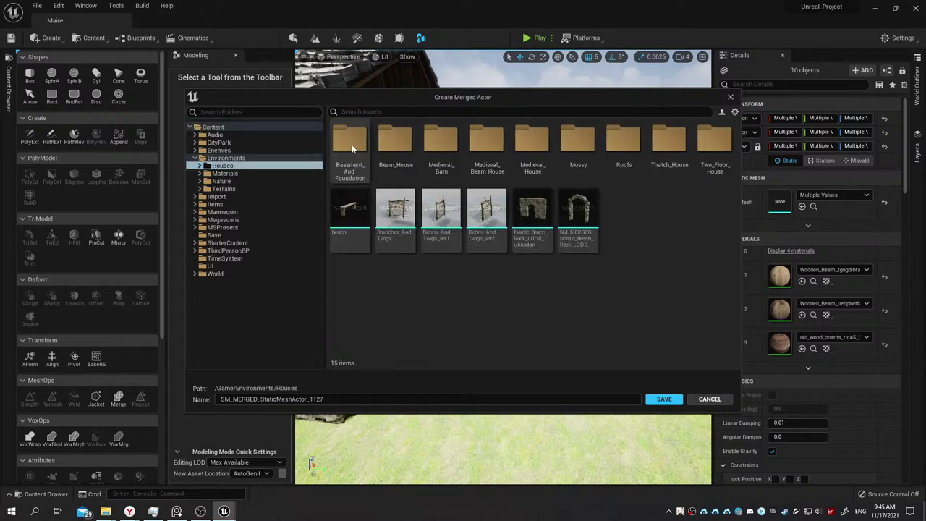
pyautogui.doubleClick(485, 142)
pyautogui.click(240, 204)
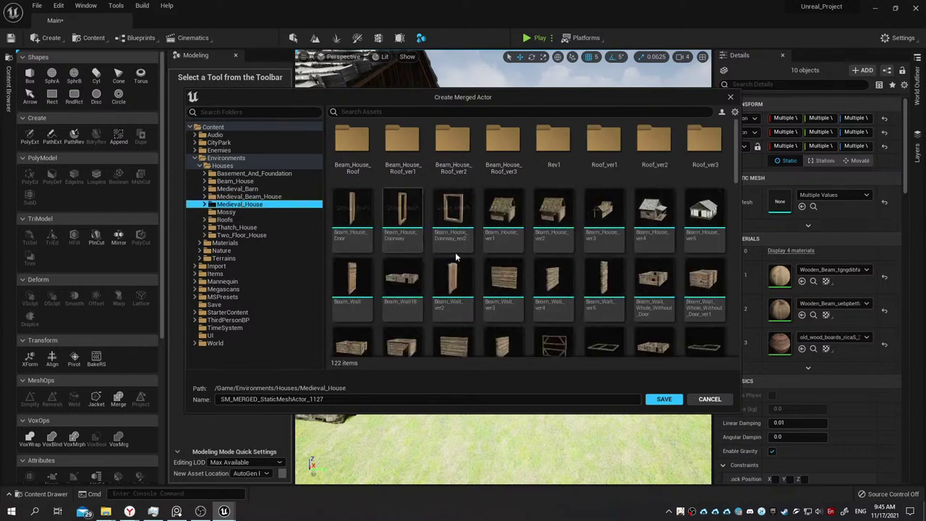
pyautogui.moveTo(736, 178); pyautogui.dragTo(736, 295)
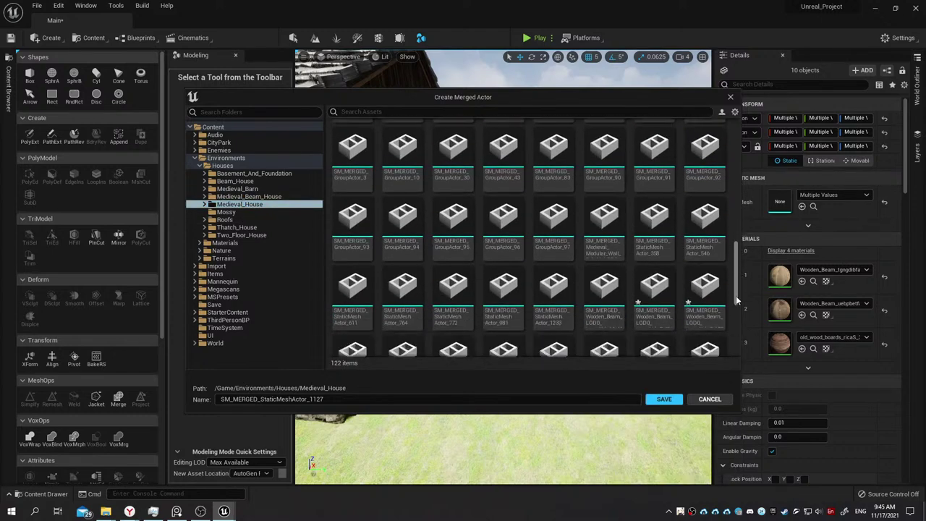
pyautogui.click(706, 290)
pyautogui.click(664, 398)
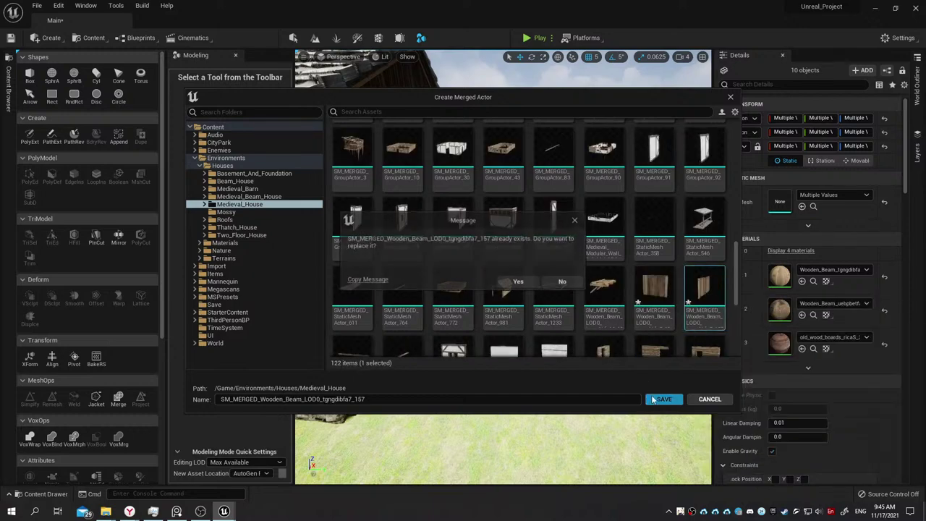
pyautogui.click(519, 282)
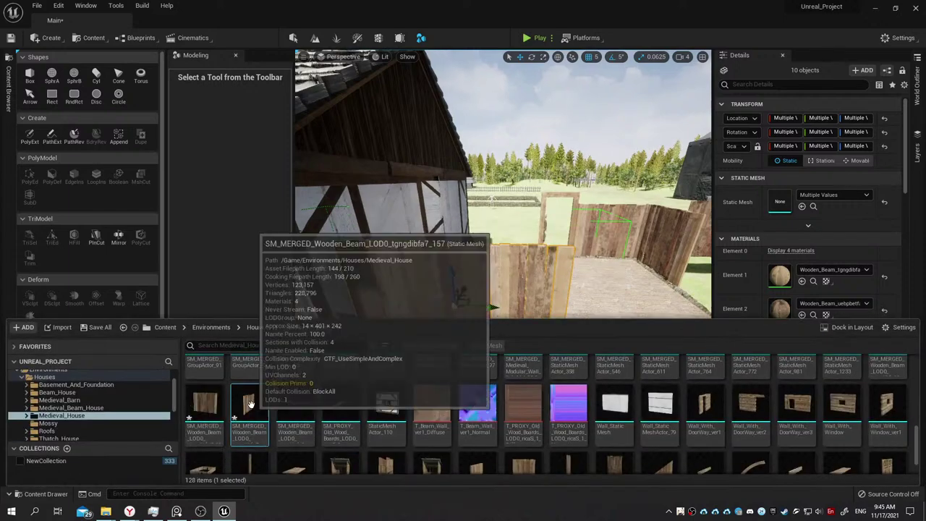
# Drop the merged plank mesh into the level and move it toward the doorway.
pyautogui.moveTo(250, 405); pyautogui.dragTo(534, 244)
pyautogui.moveTo(533, 244)
pyautogui.mouseDown(button='right')
pyautogui.moveTo(481, 246)
pyautogui.moveTo(550, 245)
pyautogui.mouseUp(button='right')
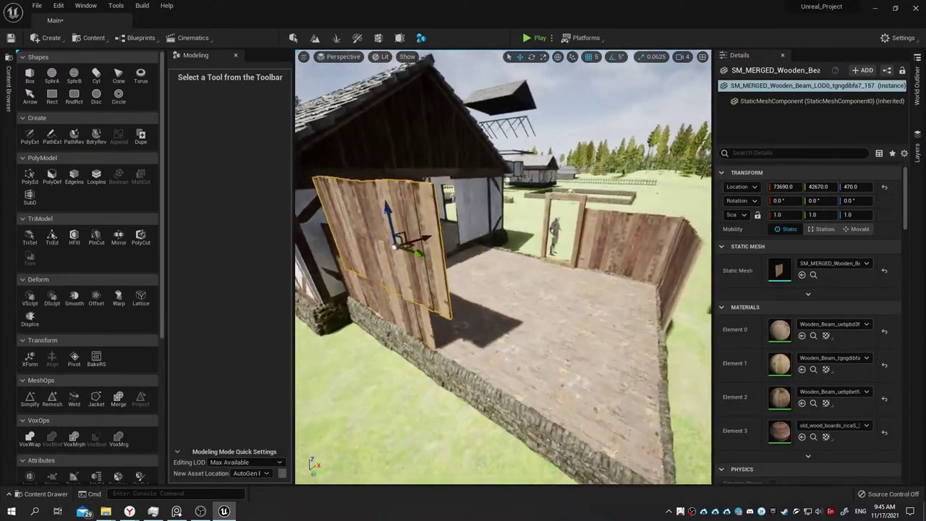
pyautogui.moveTo(417, 239); pyautogui.dragTo(543, 225)
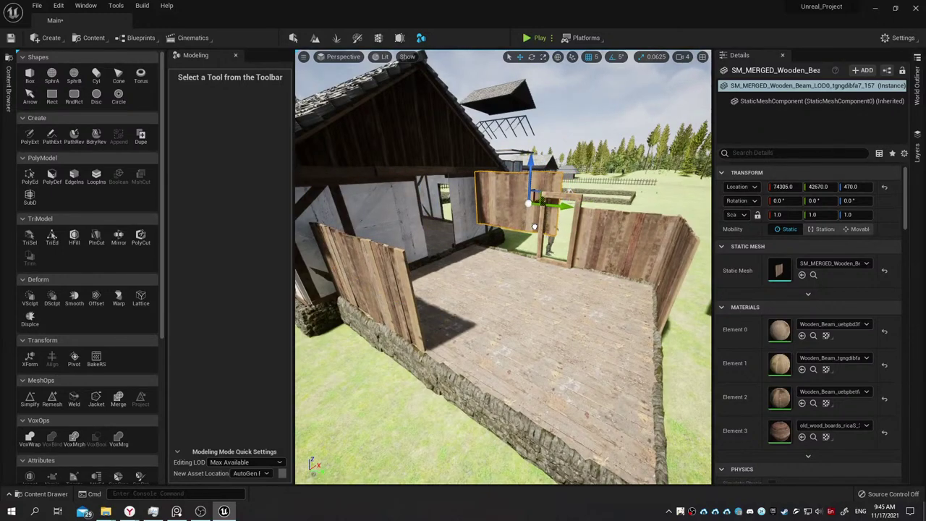
pyautogui.moveTo(532, 227)
pyautogui.mouseDown(button='right')
pyautogui.moveTo(506, 217)
pyautogui.moveTo(471, 180)
pyautogui.mouseUp(button='right')
# Lower the wall onto the stone base at Z 355 and slide it against the barn wall.
pyautogui.moveTo(449, 178); pyautogui.dragTo(469, 233)
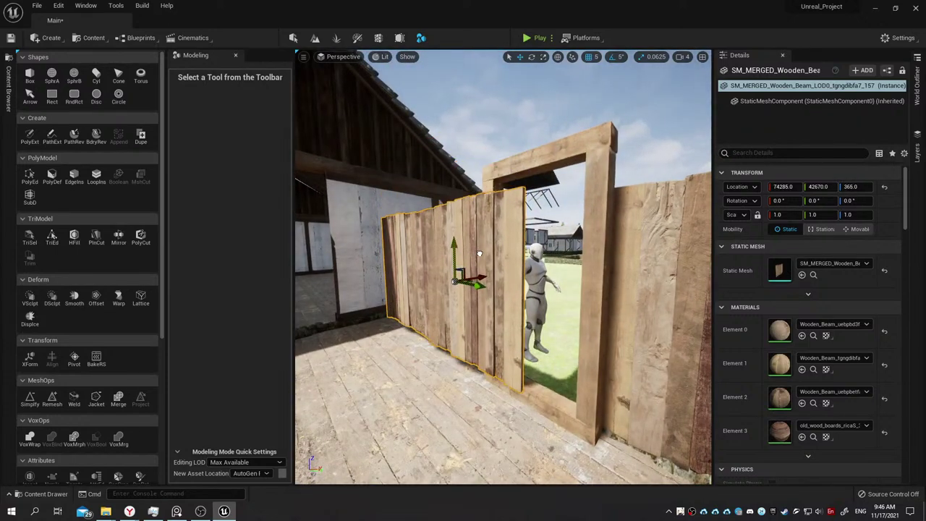
pyautogui.moveTo(481, 255)
pyautogui.mouseDown(button='right')
pyautogui.moveTo(463, 254)
pyautogui.moveTo(447, 227)
pyautogui.mouseUp(button='right')
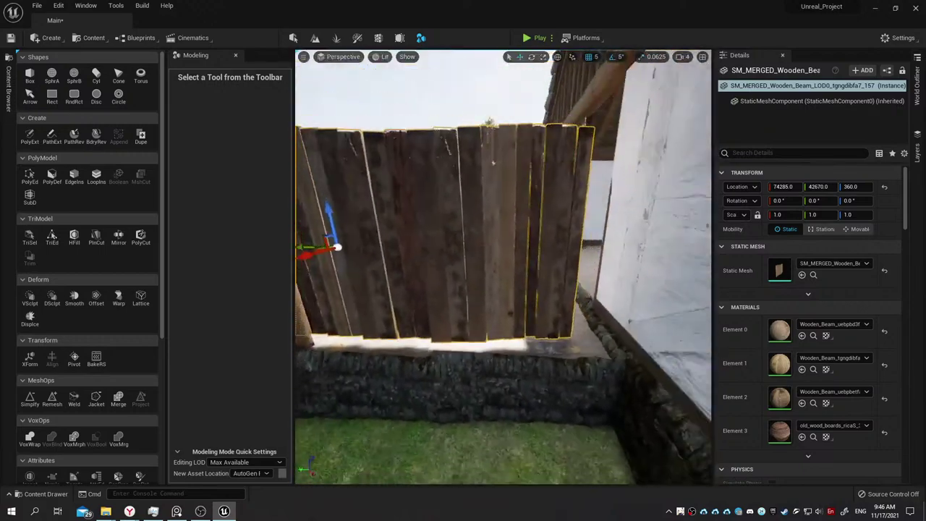
pyautogui.moveTo(314, 253)
pyautogui.mouseDown()
pyautogui.moveTo(364, 293)
pyautogui.moveTo(359, 272)
pyautogui.mouseUp()
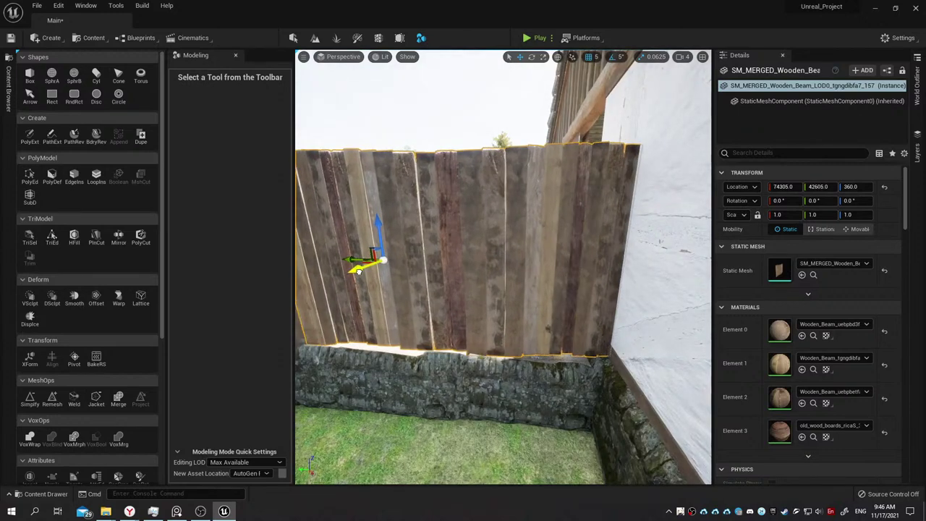
pyautogui.moveTo(359, 272); pyautogui.dragTo(434, 264, button='right')
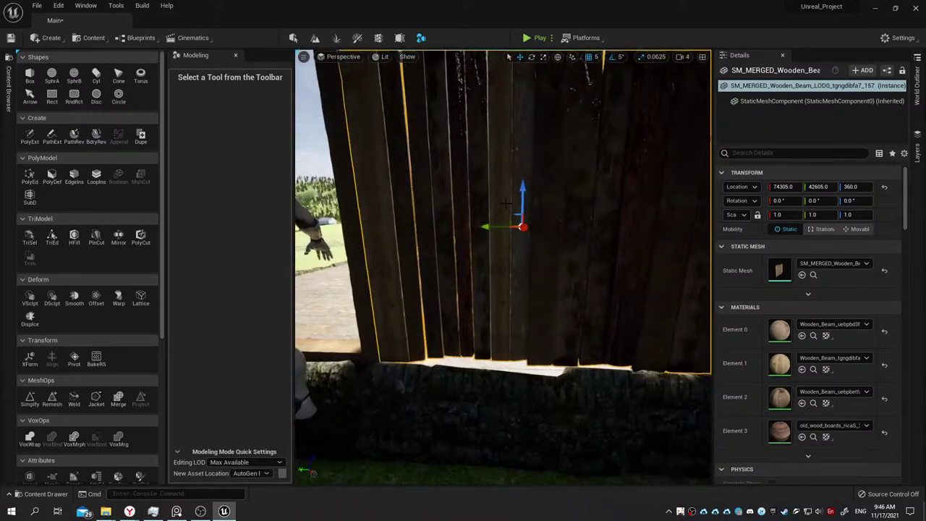
pyautogui.moveTo(524, 194)
pyautogui.mouseDown(button='right')
pyautogui.moveTo(530, 208)
pyautogui.moveTo(532, 147)
pyautogui.moveTo(519, 190)
pyautogui.mouseUp(button='right')
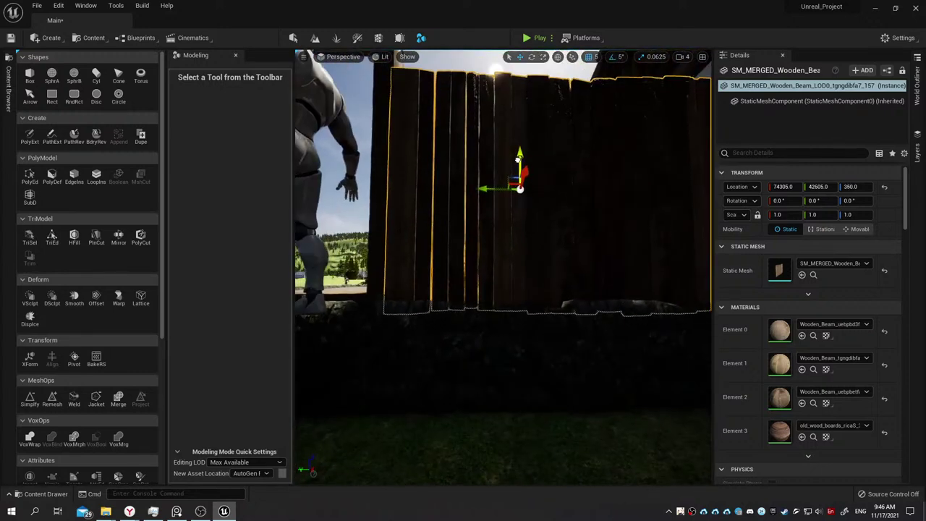
pyautogui.moveTo(520, 190); pyautogui.dragTo(516, 228, button='right')
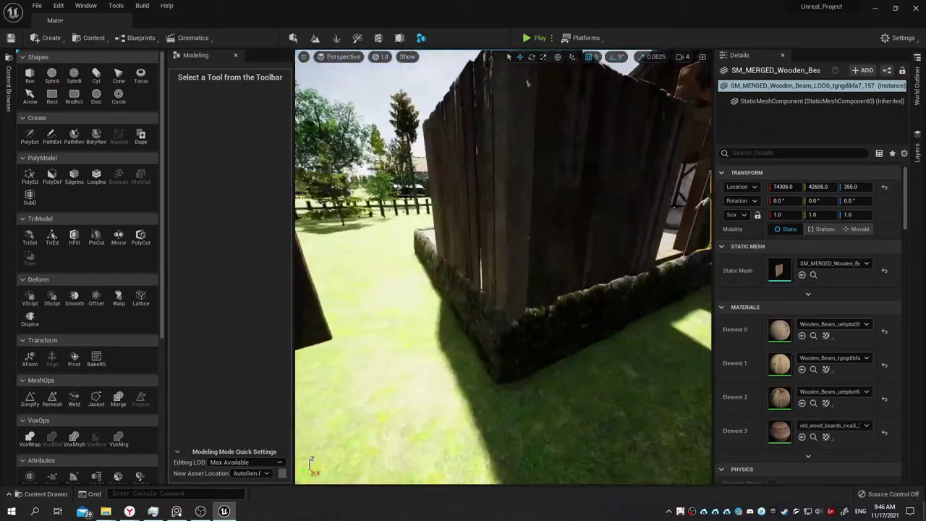
pyautogui.moveTo(516, 228); pyautogui.dragTo(450, 197, button='right')
pyautogui.click(449, 197)
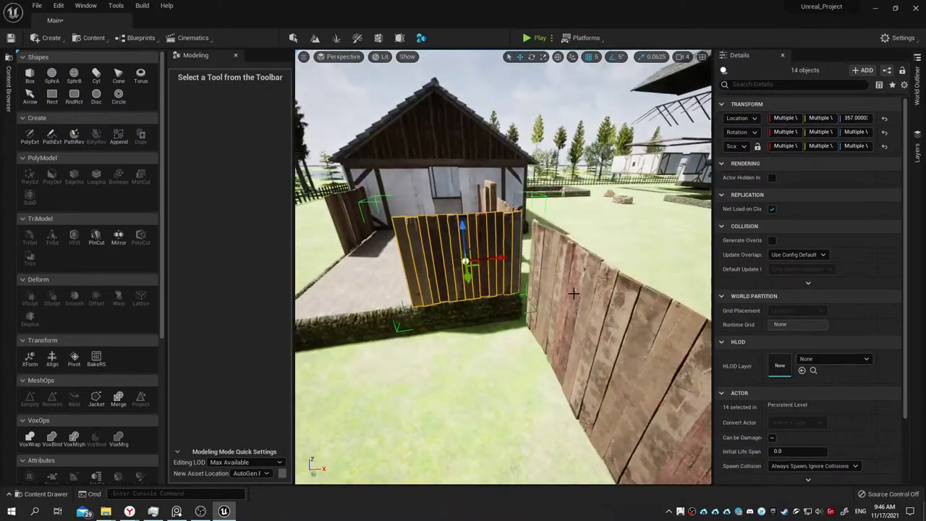
pyautogui.click(574, 293)
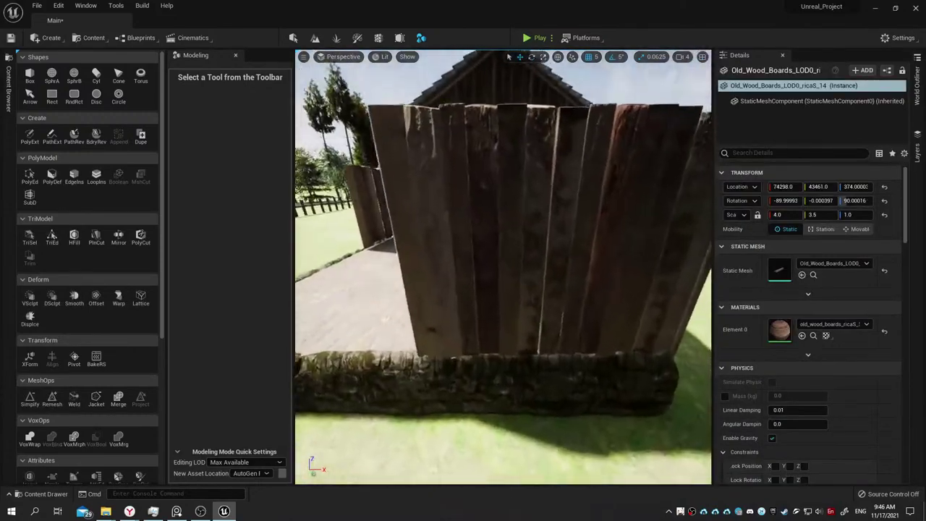
pyautogui.hotkey('ctrl', 'z')
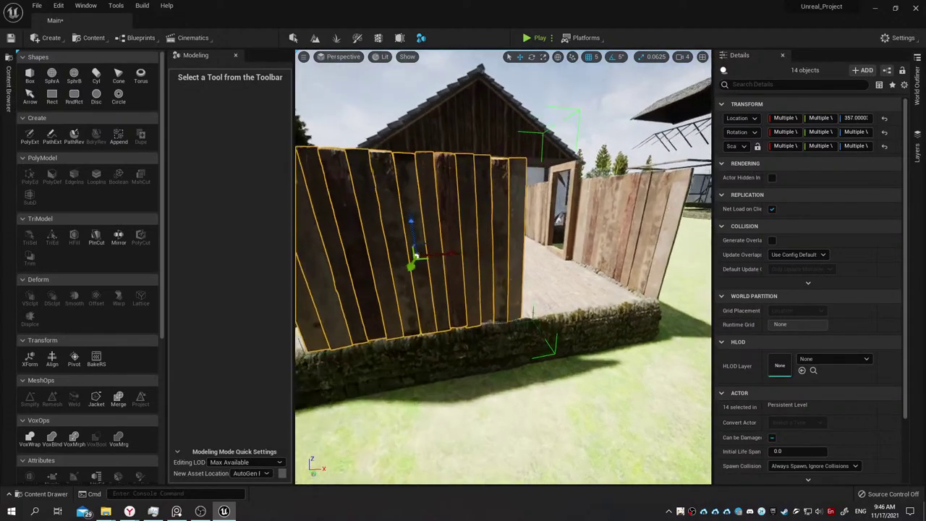
pyautogui.moveTo(503, 266); pyautogui.dragTo(503, 266, button='right')
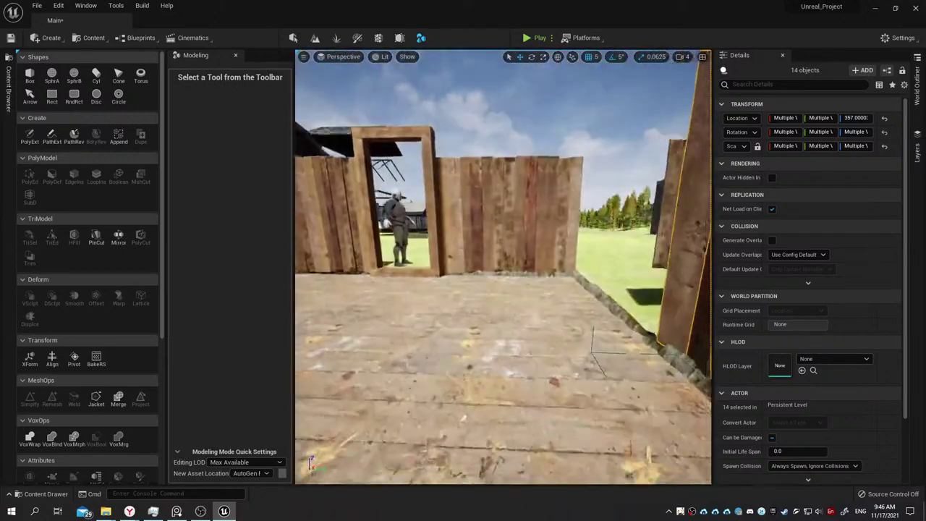
pyautogui.moveTo(576, 253); pyautogui.dragTo(576, 253, button='right')
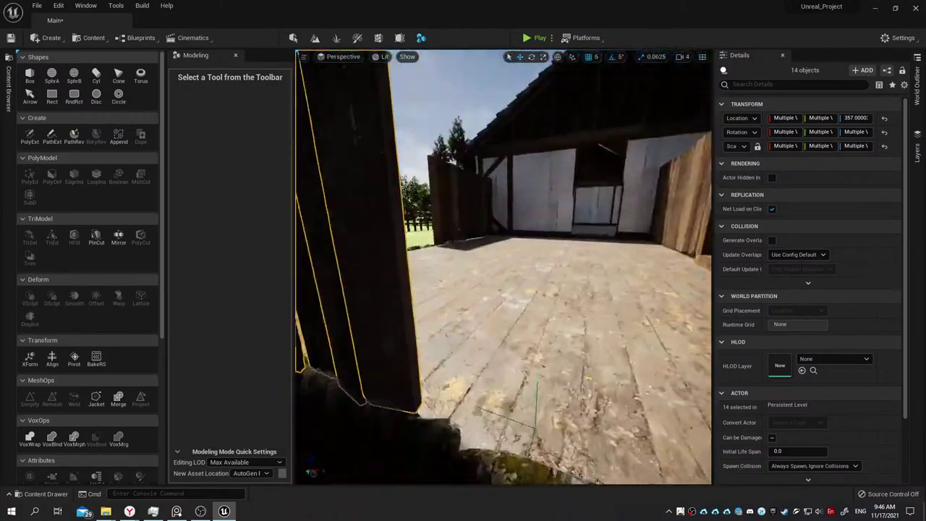
# Slide the right-hand fence panel along X, rotate it about 90° into line, and slide back.
pyautogui.click(576, 252)
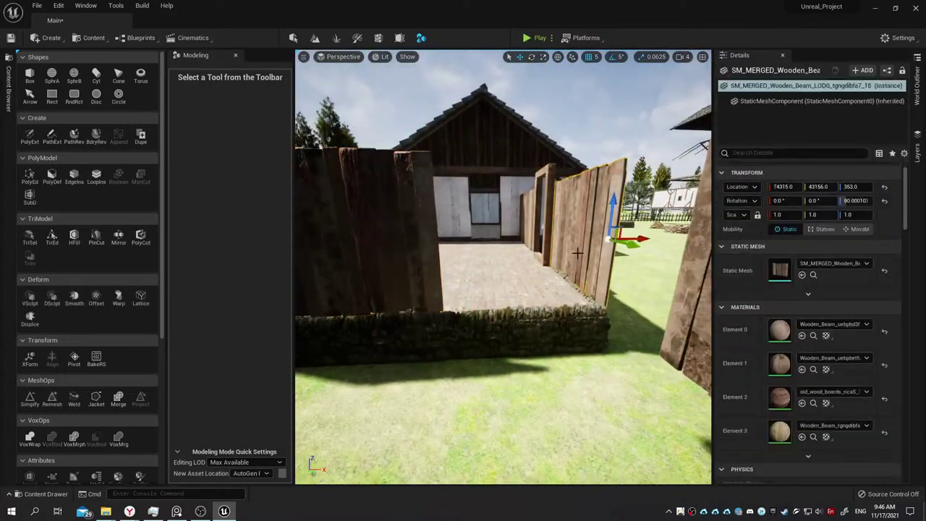
pyautogui.moveTo(640, 246); pyautogui.dragTo(554, 257)
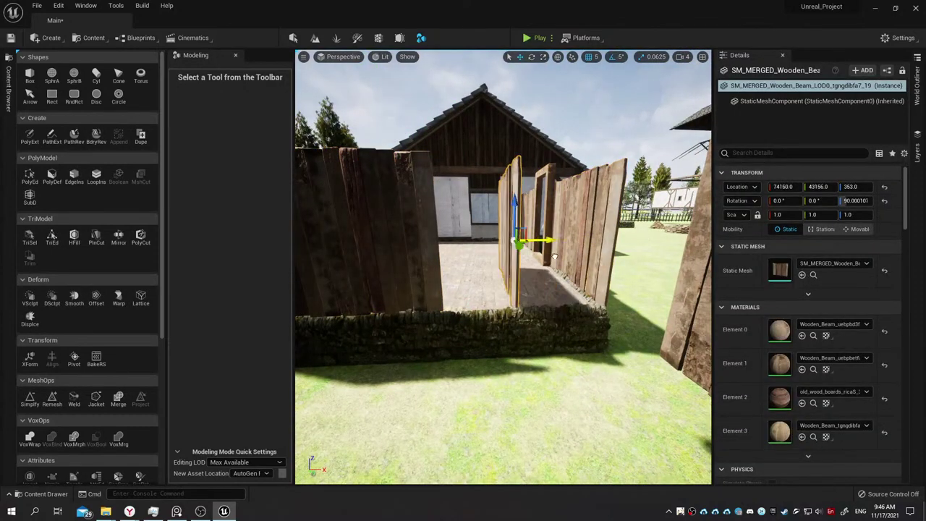
pyautogui.moveTo(493, 250); pyautogui.dragTo(481, 250)
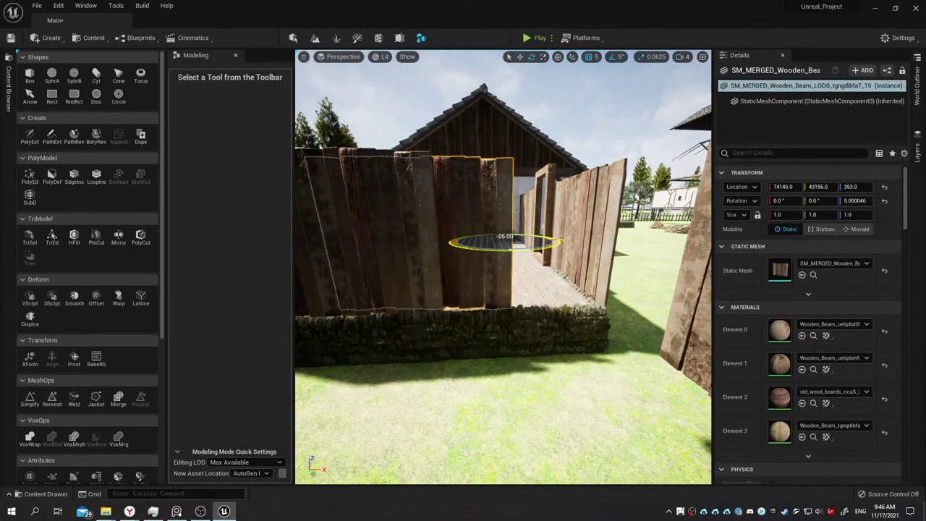
pyautogui.press('w')
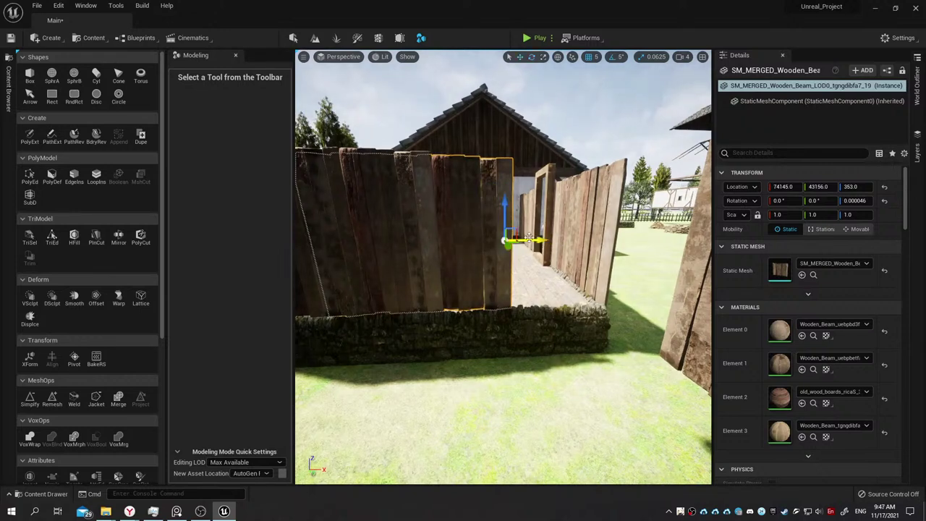
pyautogui.moveTo(531, 238); pyautogui.dragTo(628, 265)
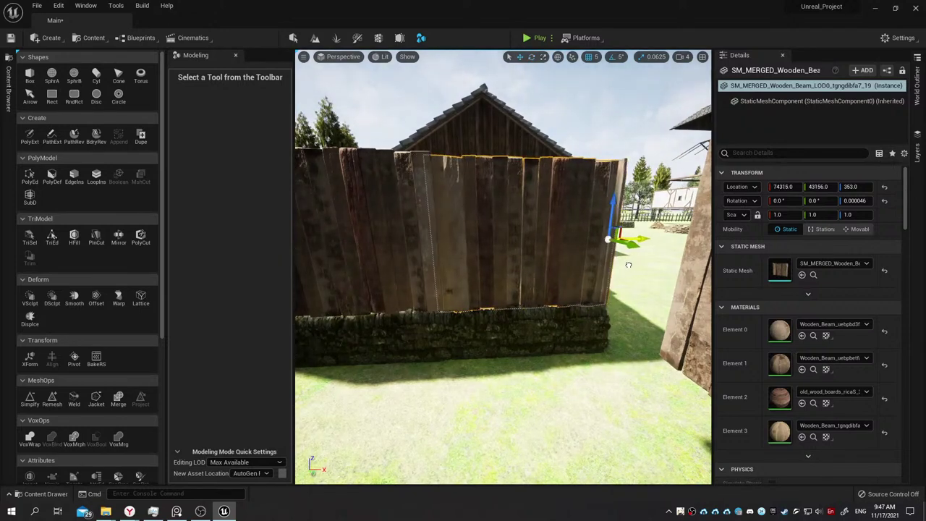
pyautogui.moveTo(622, 273); pyautogui.dragTo(458, 236, button='right')
# In Unlit view, close the wall's gaps and set Location Y to 43163 at Z 353.
pyautogui.hotkey('alt', '3')
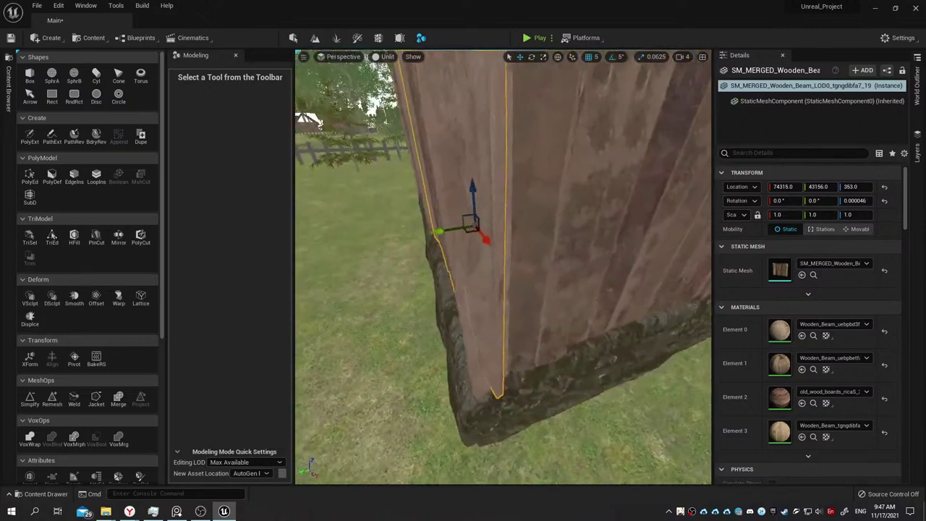
pyautogui.moveTo(448, 229); pyautogui.dragTo(423, 228)
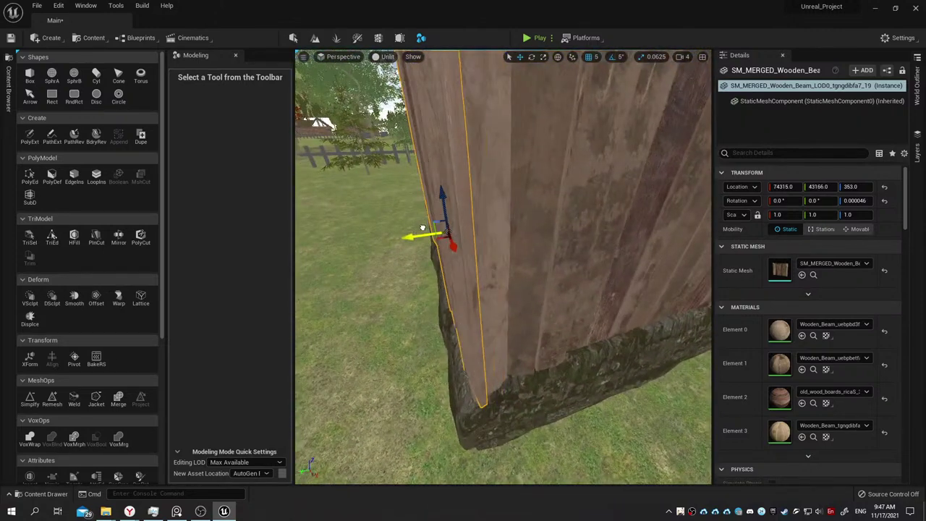
pyautogui.moveTo(418, 232); pyautogui.dragTo(527, 252, button='right')
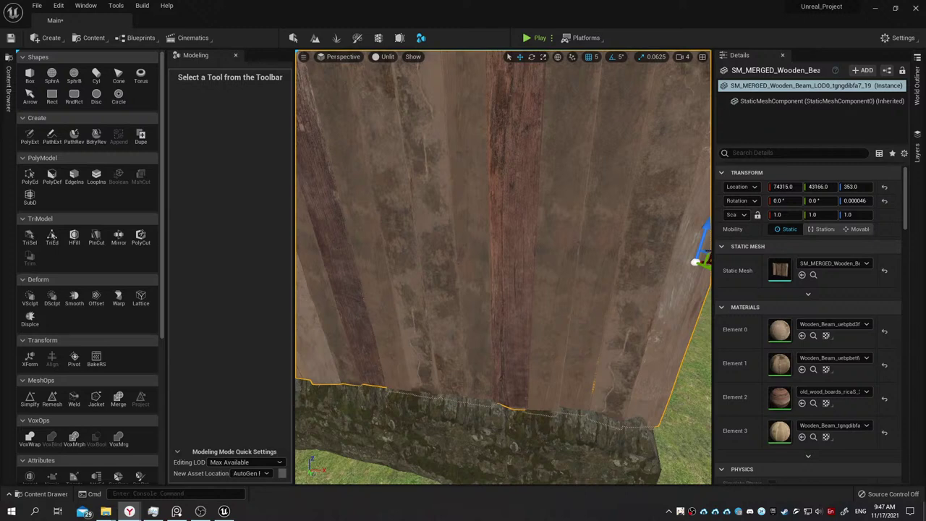
pyautogui.moveTo(527, 251)
pyautogui.mouseDown(button='right')
pyautogui.moveTo(463, 253)
pyautogui.moveTo(562, 236)
pyautogui.mouseUp(button='right')
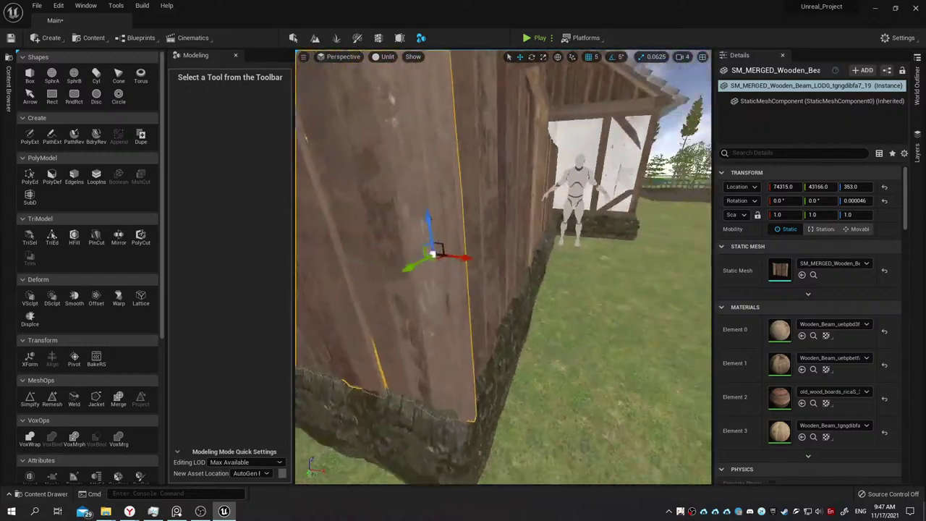
pyautogui.moveTo(593, 249); pyautogui.dragTo(577, 264)
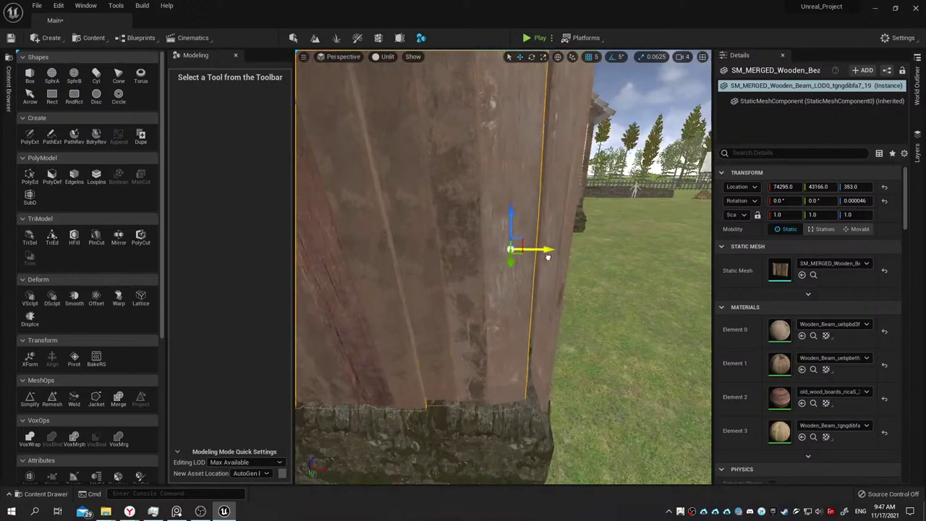
pyautogui.moveTo(577, 264); pyautogui.dragTo(500, 322, button='right')
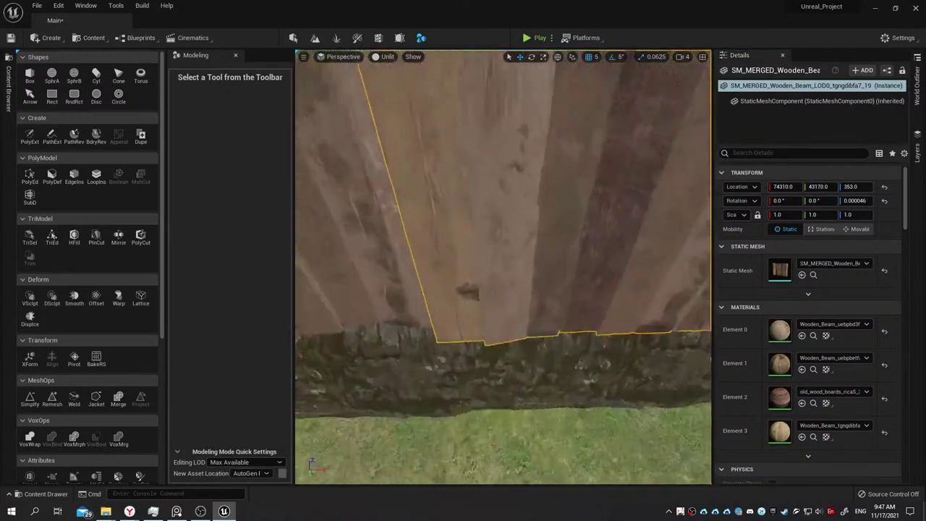
pyautogui.moveTo(499, 323); pyautogui.dragTo(499, 326, button='right')
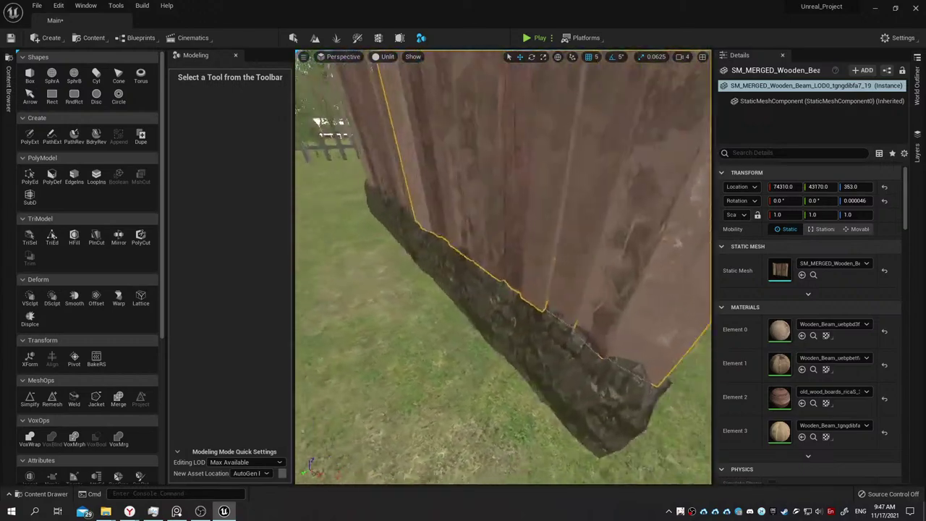
pyautogui.moveTo(500, 325); pyautogui.dragTo(499, 326, button='right')
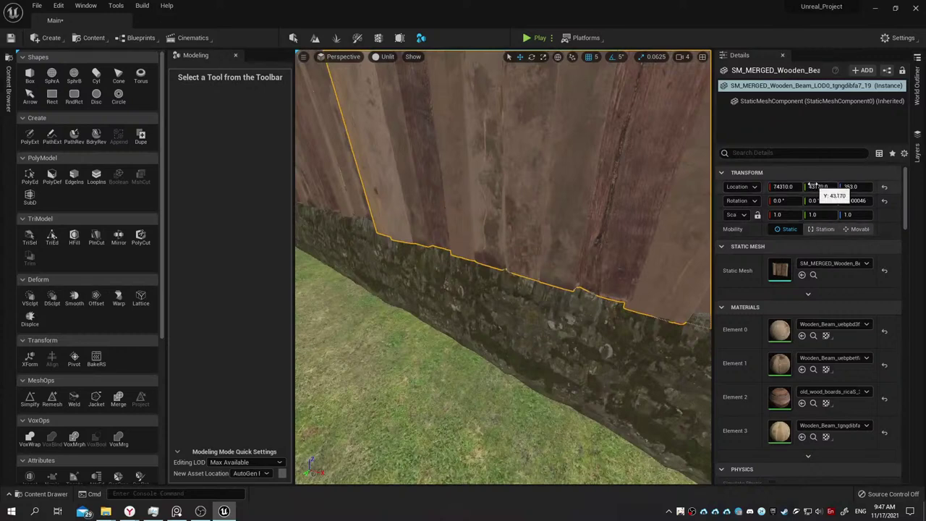
pyautogui.hotkey('shift', '1')
pyautogui.moveTo(823, 186); pyautogui.dragTo(813, 186)
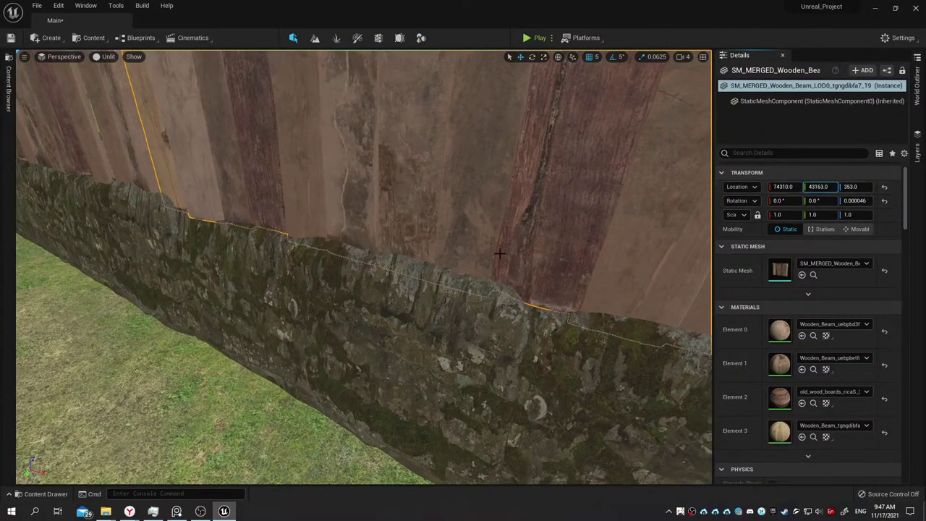
# Undo the last change and shift the other merged wooden wall along Y to close its gap.
pyautogui.moveTo(499, 253); pyautogui.dragTo(499, 254, button='right')
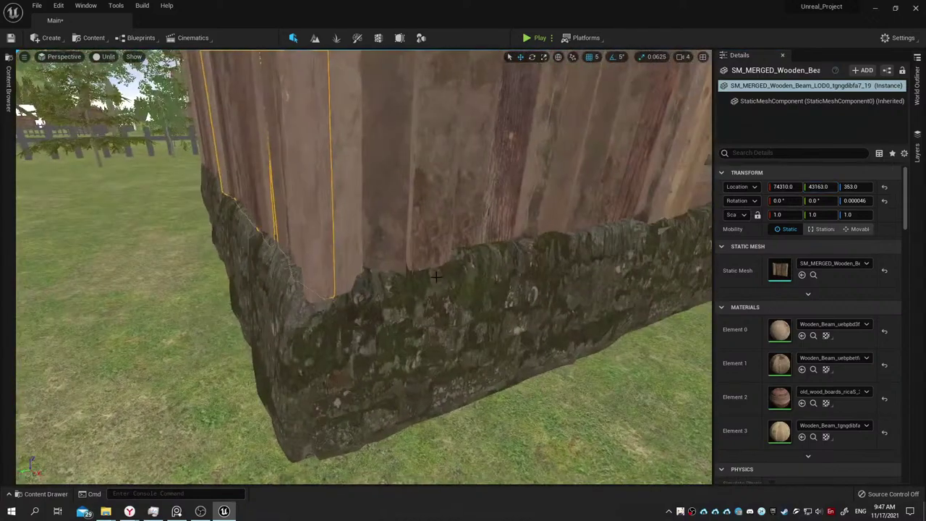
pyautogui.click(38, 121)
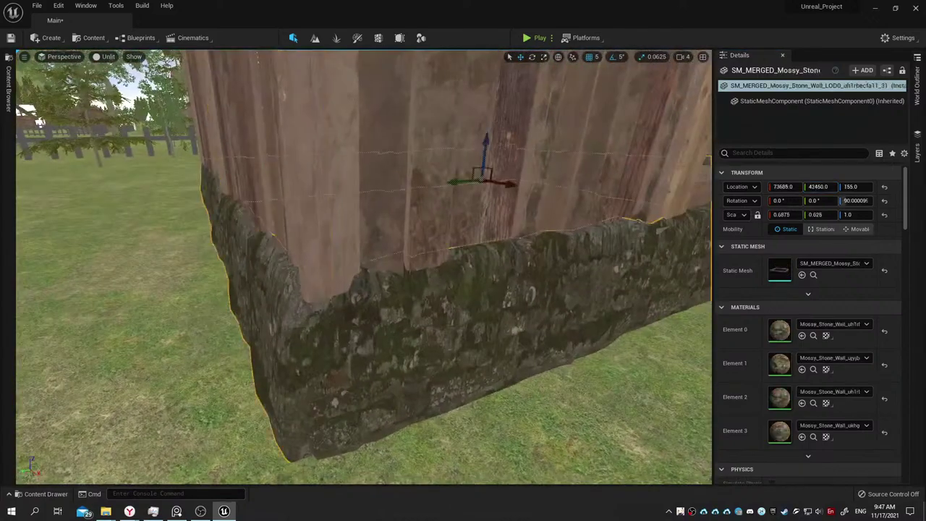
pyautogui.click(375, 268)
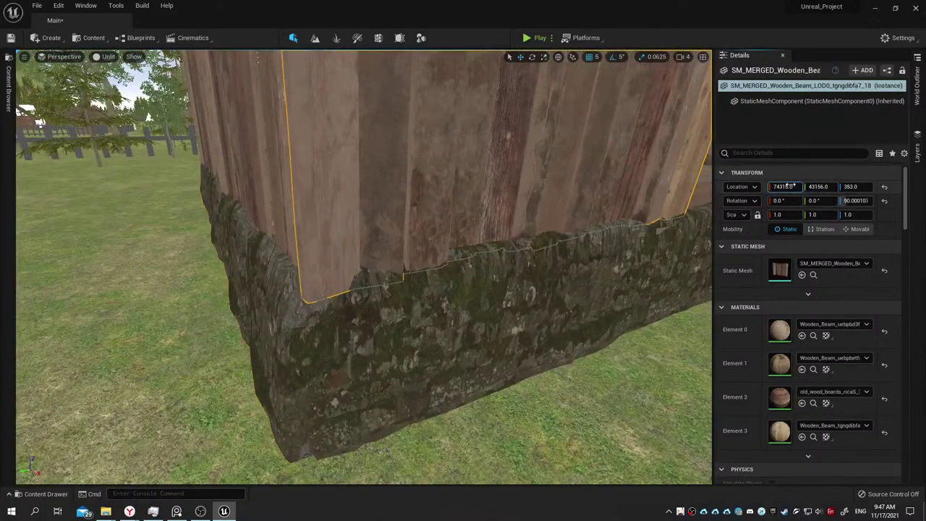
pyautogui.hotkey('ctrl', 'z')
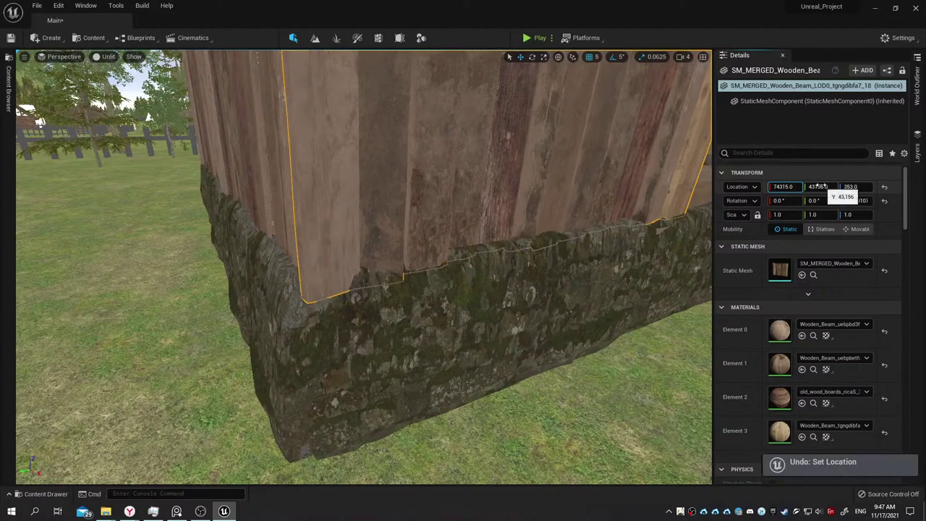
pyautogui.moveTo(819, 186); pyautogui.dragTo(813, 186)
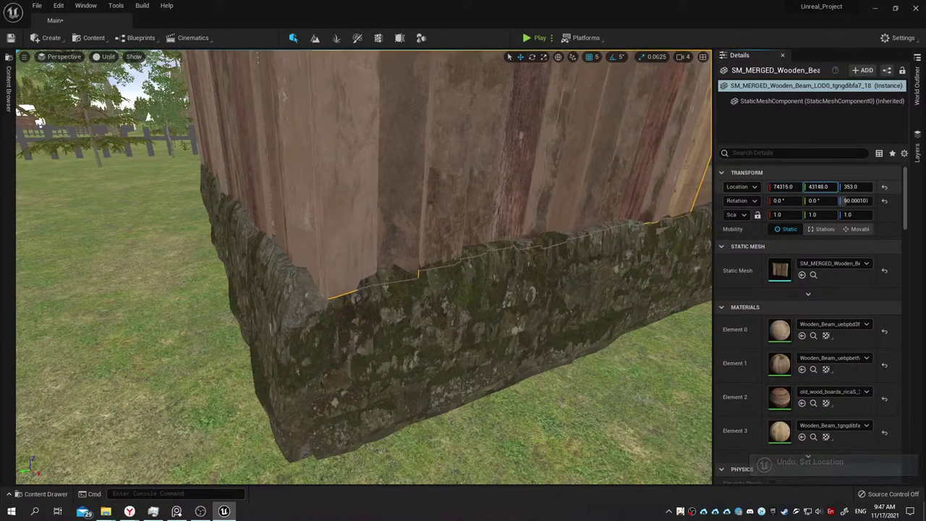
# Select the front wall's beam planks and delete the redundant one.
pyautogui.moveTo(362, 268)
pyautogui.mouseDown(button='right')
pyautogui.moveTo(405, 239)
pyautogui.moveTo(463, 239)
pyautogui.mouseUp(button='right')
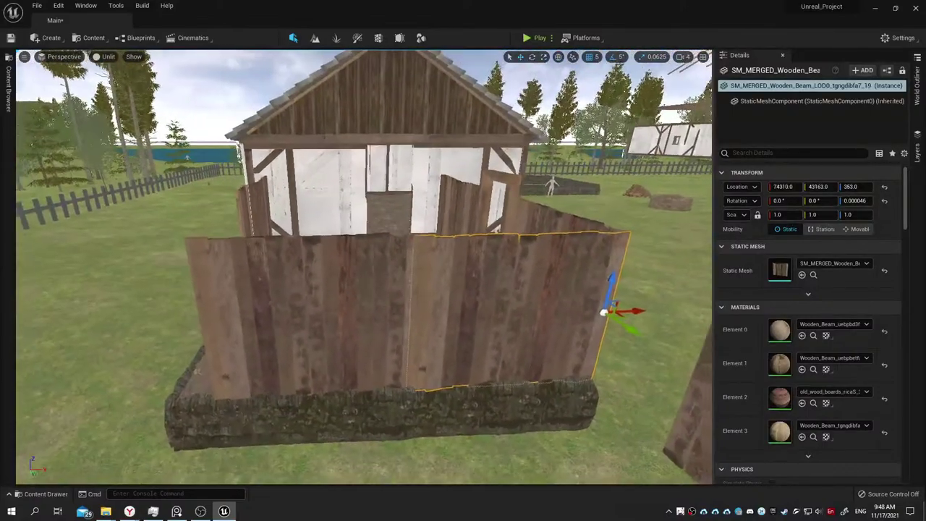
pyautogui.moveTo(464, 239); pyautogui.dragTo(392, 281, button='right')
pyautogui.click(392, 282)
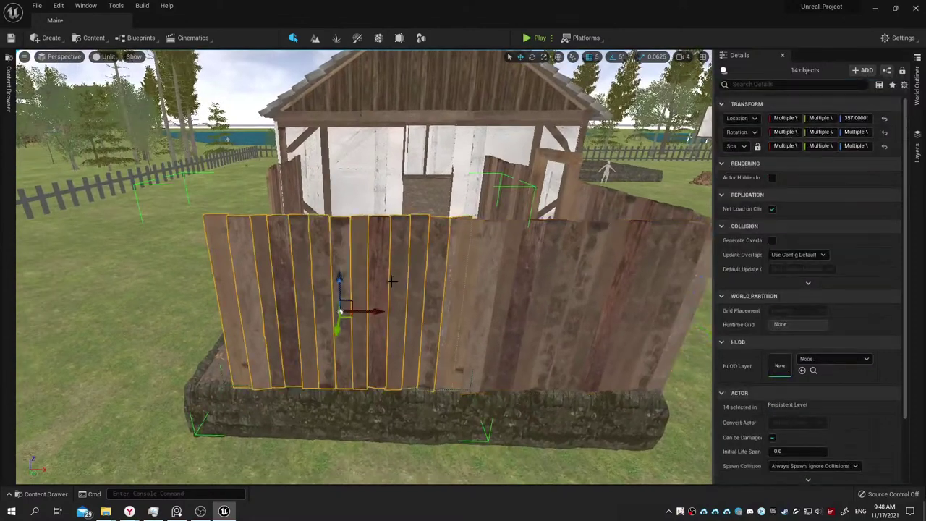
pyautogui.click(381, 275)
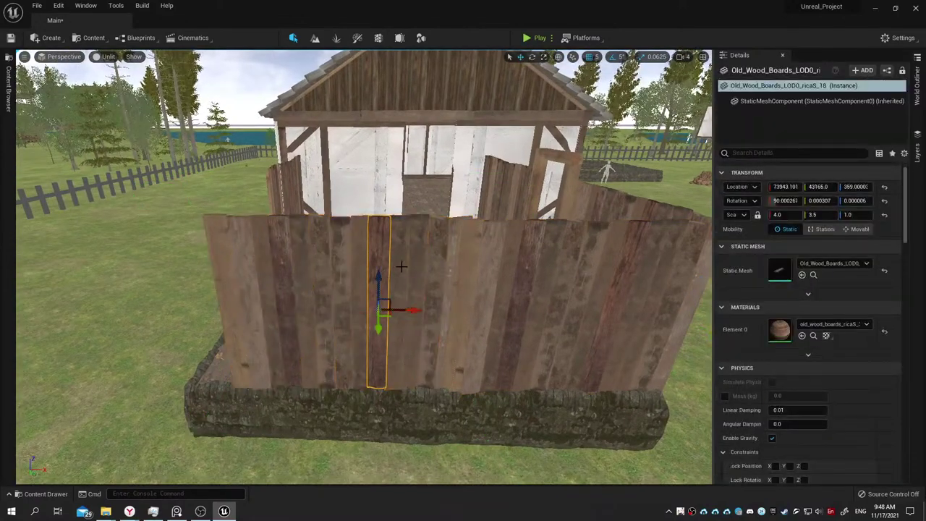
pyautogui.click(341, 275)
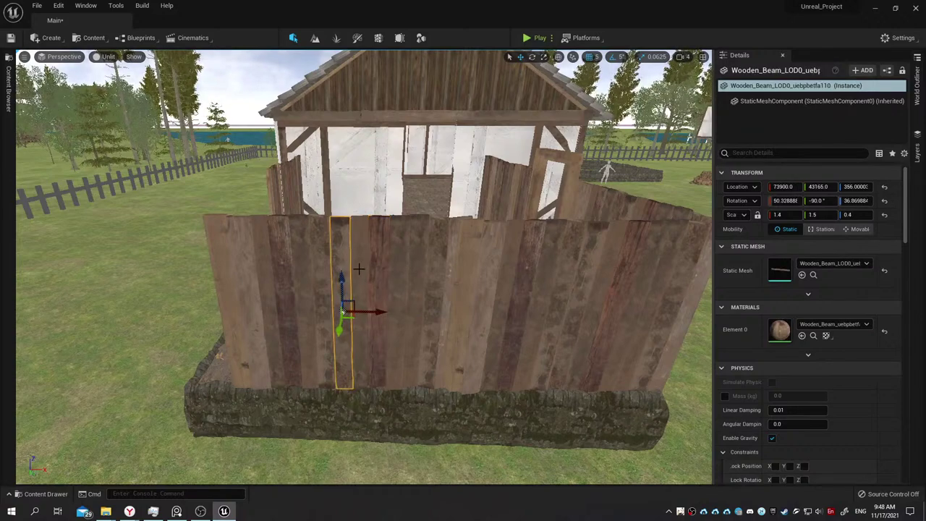
pyautogui.click(365, 271)
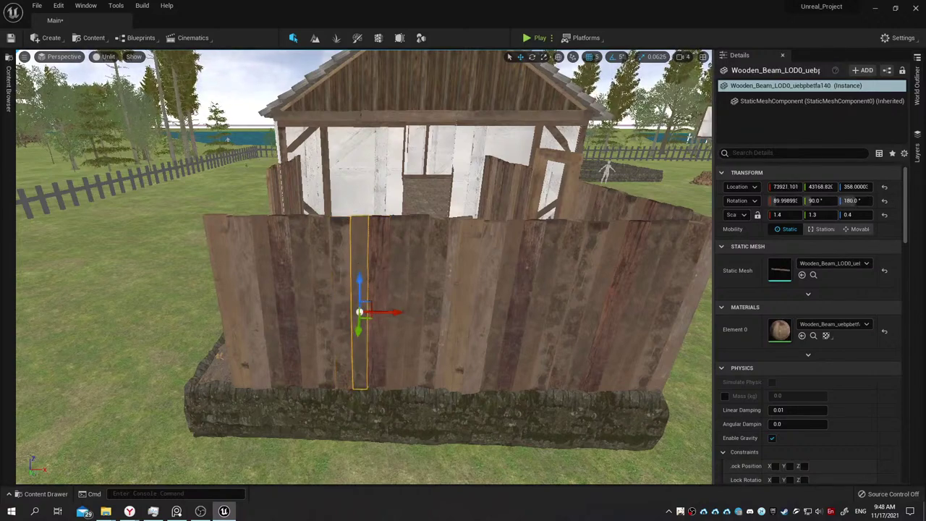
pyautogui.scroll(5, 329, 277)
pyautogui.click(330, 277)
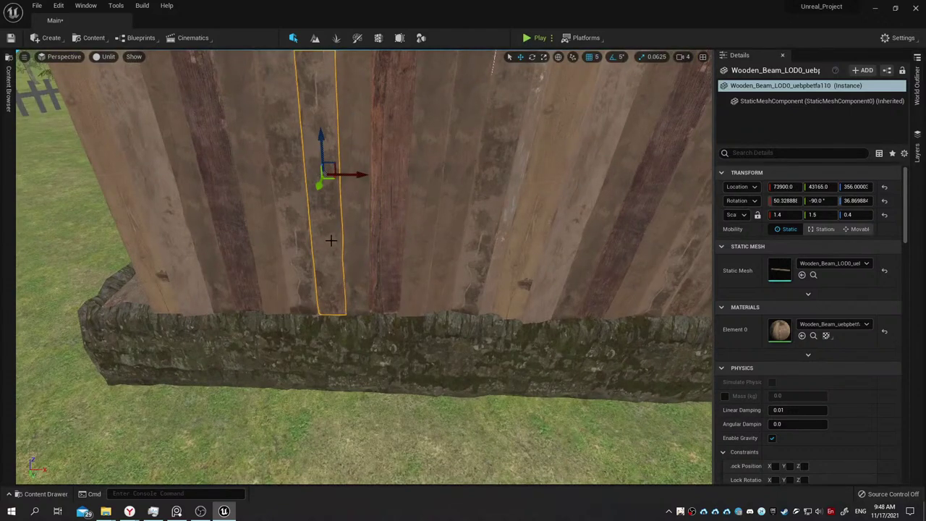
pyautogui.scroll(4, 359, 278)
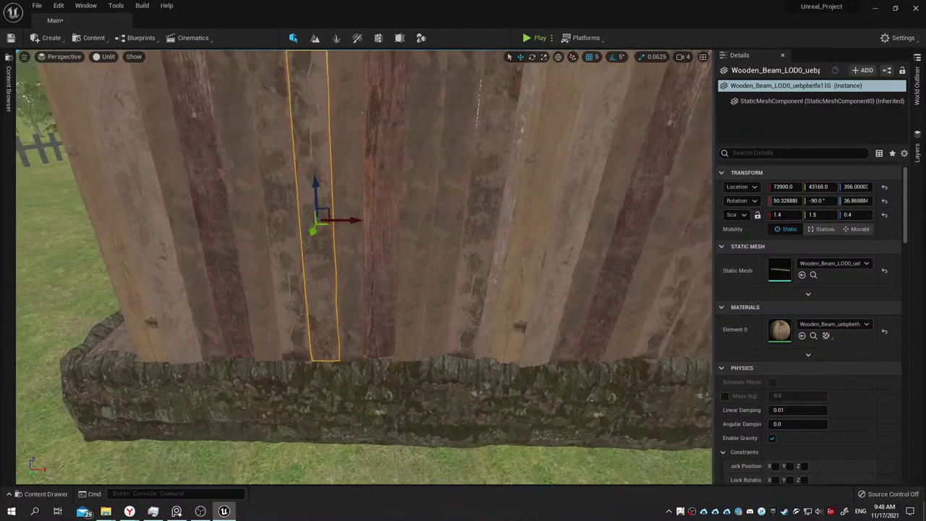
pyautogui.press('Delete')
# Slide a plank and an Old_Wood_Boards board left into the gap.
pyautogui.click(353, 257)
pyautogui.moveTo(382, 222); pyautogui.dragTo(344, 224)
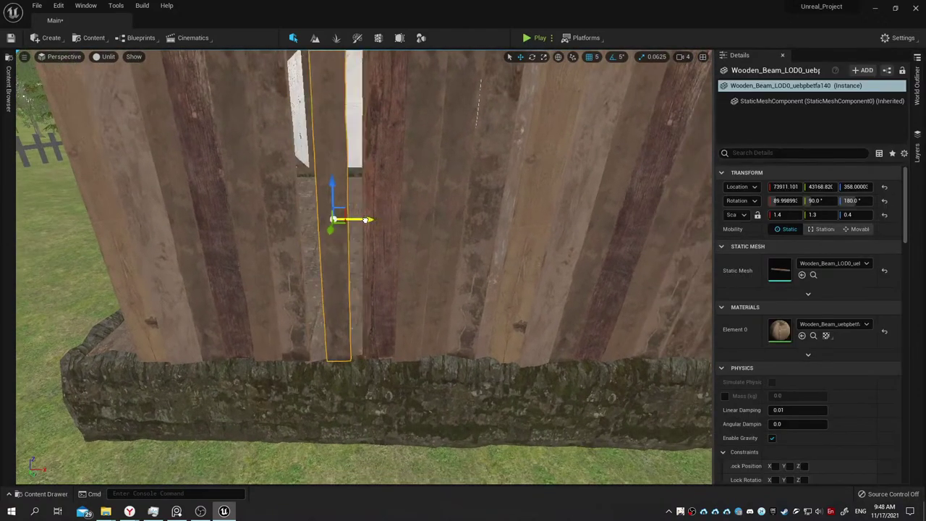
pyautogui.click(292, 254)
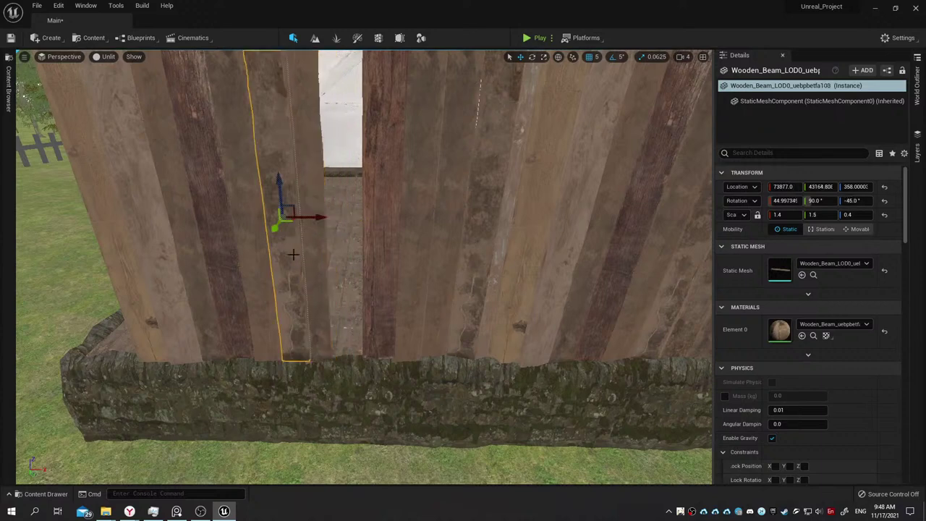
pyautogui.click(381, 248)
pyautogui.moveTo(417, 217)
pyautogui.mouseDown()
pyautogui.moveTo(376, 222)
pyautogui.moveTo(398, 220)
pyautogui.mouseUp()
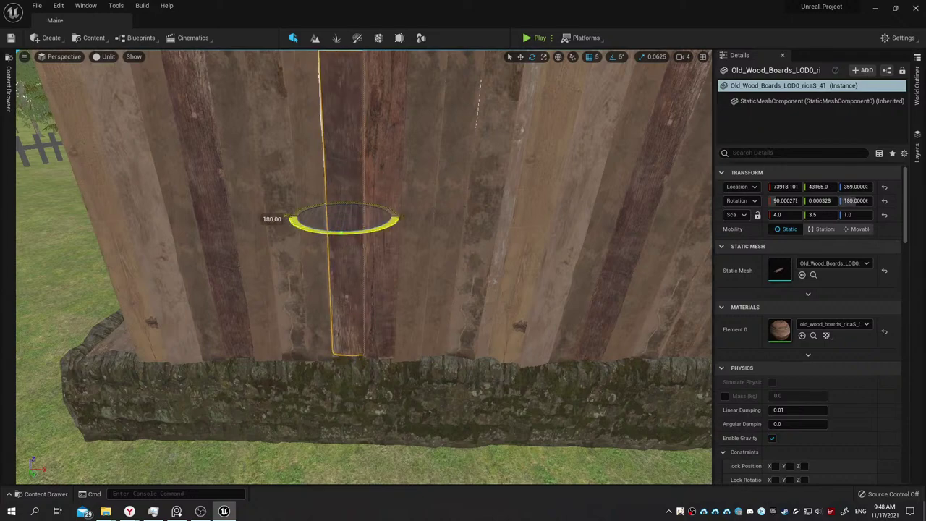
pyautogui.moveTo(398, 220); pyautogui.dragTo(362, 239, button='right')
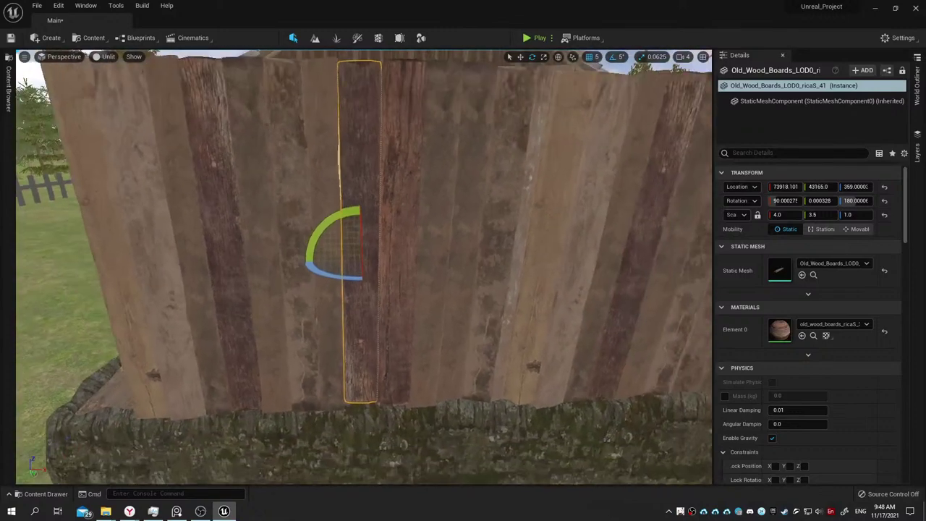
pyautogui.moveTo(362, 238); pyautogui.dragTo(347, 239, button='right')
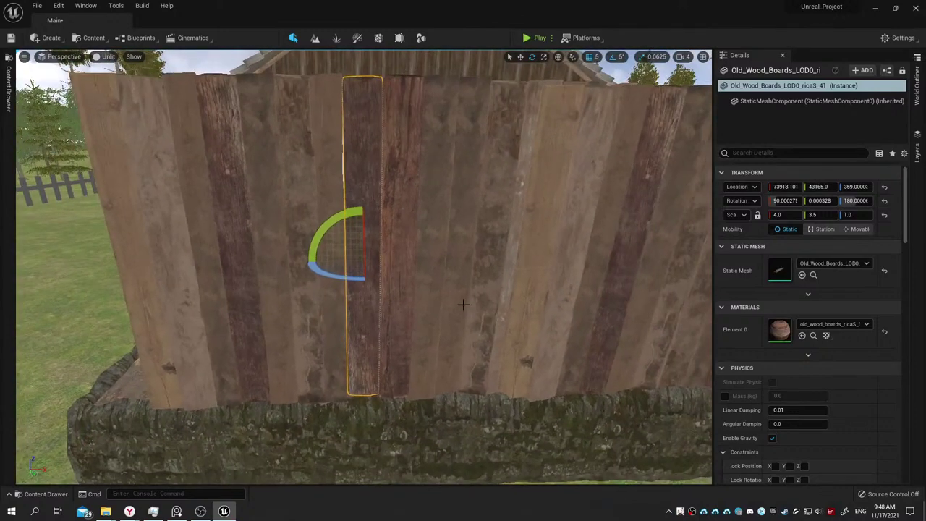
# Delete another beam plank, slide a board to X 73898.101 and rotate it 180°.
pyautogui.click(333, 331)
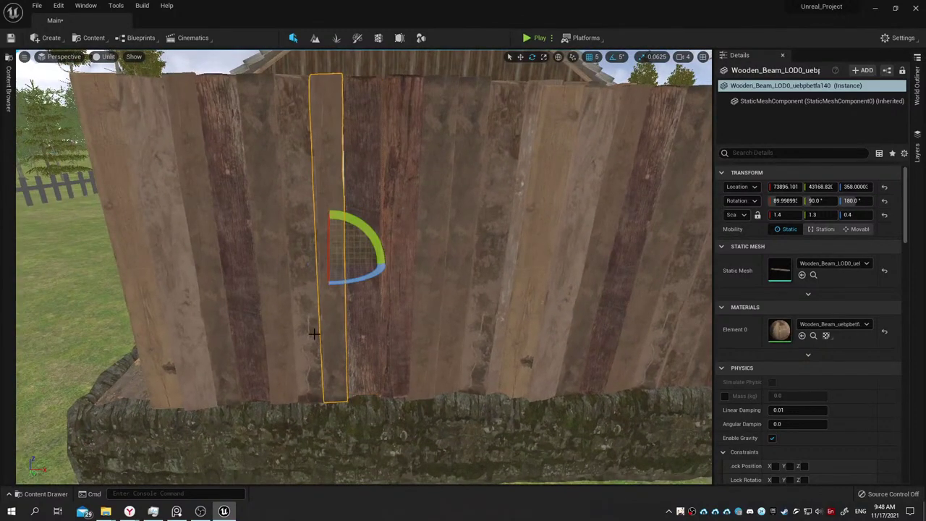
pyautogui.press('Delete')
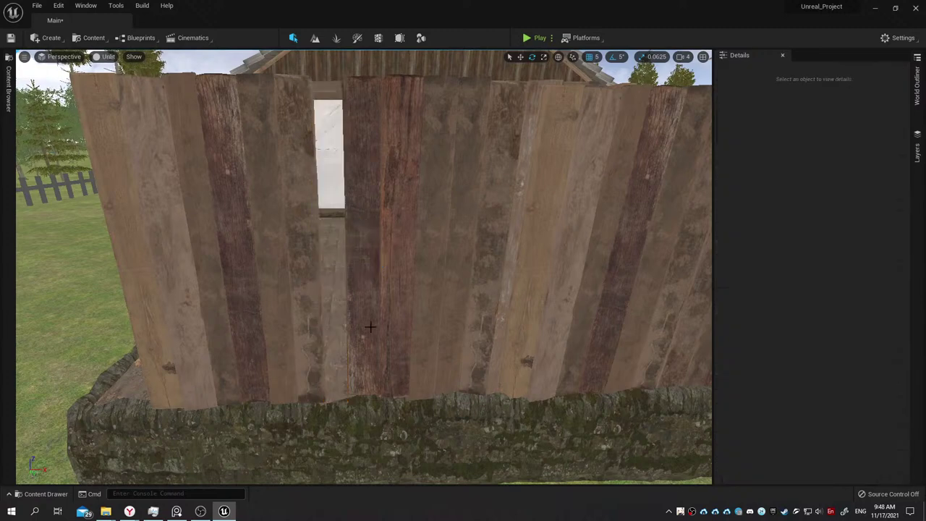
pyautogui.click(370, 327)
pyautogui.click(390, 315)
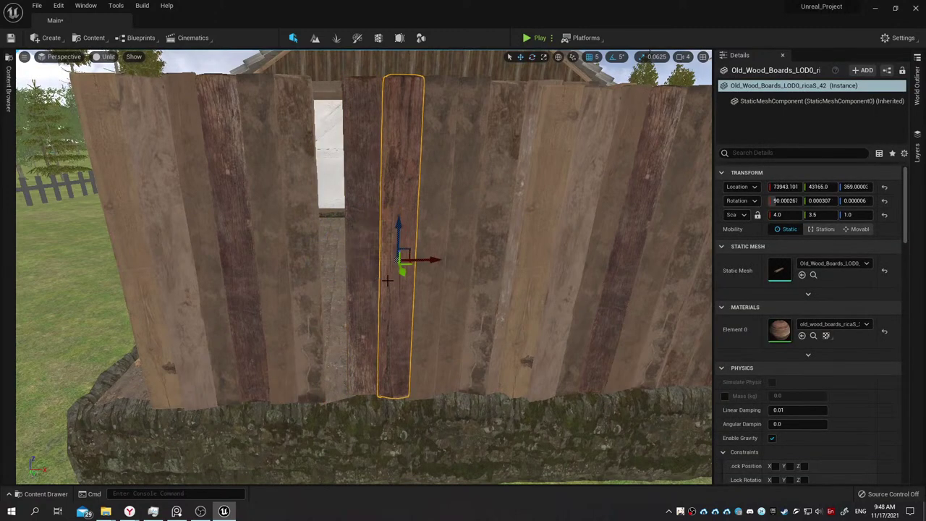
pyautogui.moveTo(417, 262); pyautogui.dragTo(350, 272)
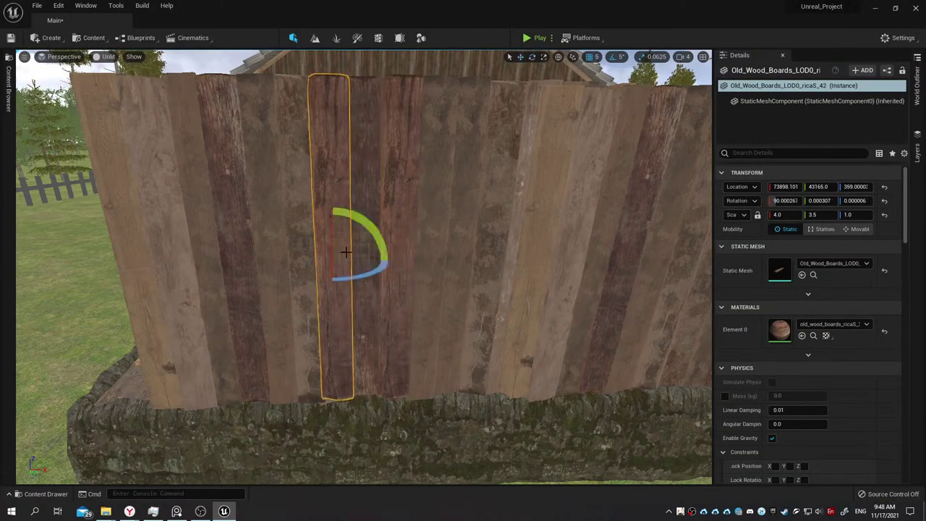
pyautogui.moveTo(363, 232); pyautogui.dragTo(279, 265)
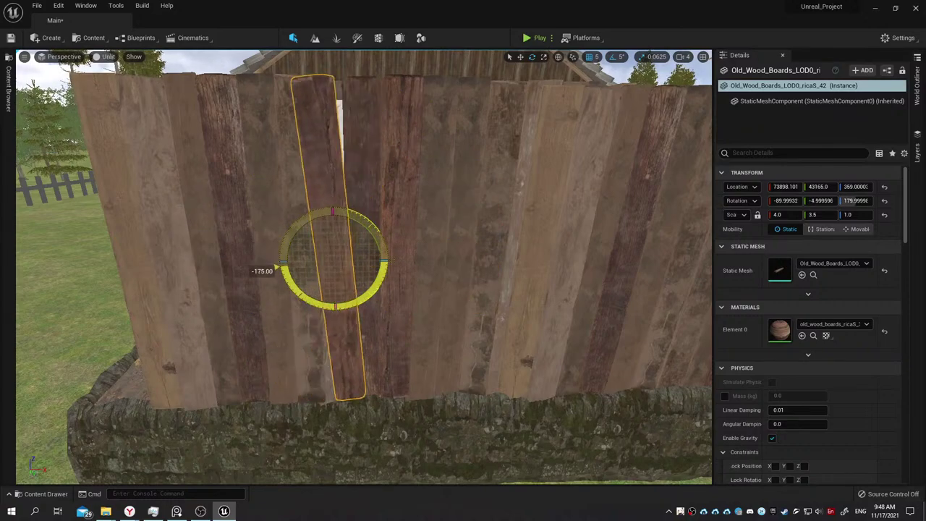
pyautogui.moveTo(278, 265)
pyautogui.mouseDown(button='right')
pyautogui.moveTo(217, 239)
pyautogui.moveTo(333, 239)
pyautogui.moveTo(459, 210)
pyautogui.mouseUp(button='right')
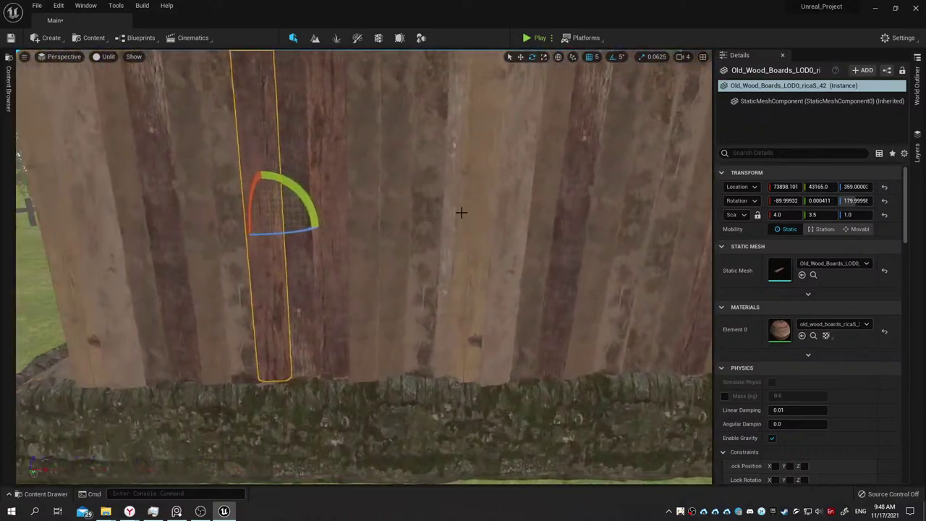
# Select thirteen planks of the front fence wall.
pyautogui.click(389, 233)
pyautogui.click(355, 244)
pyautogui.moveTo(355, 244); pyautogui.dragTo(419, 243, button='right')
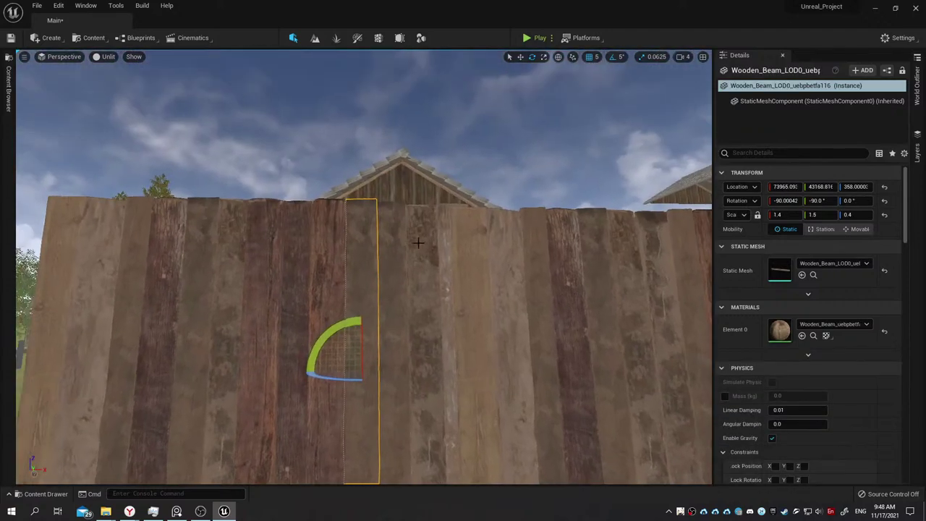
pyautogui.click(430, 260)
pyautogui.keyDown('ctrl'); pyautogui.click(424, 261); pyautogui.keyUp('ctrl')
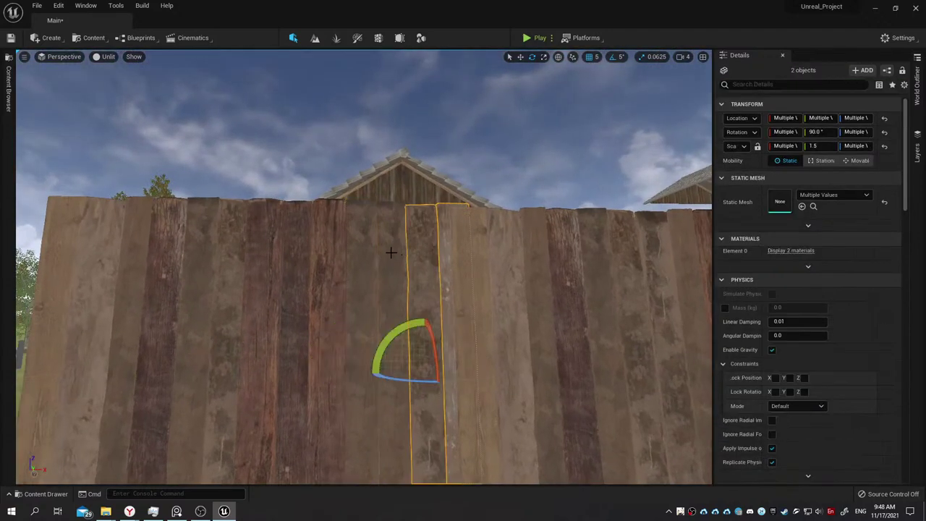
pyautogui.moveTo(345, 252); pyautogui.dragTo(322, 252, button='right')
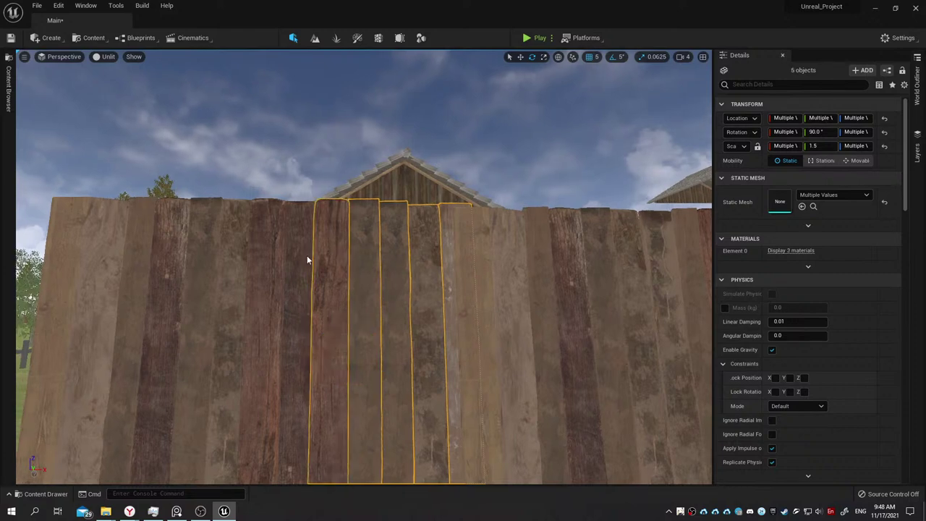
pyautogui.keyDown('ctrl'); pyautogui.click(170, 284); pyautogui.keyUp('ctrl')
pyautogui.keyDown('ctrl'); pyautogui.click(130, 289); pyautogui.keyUp('ctrl')
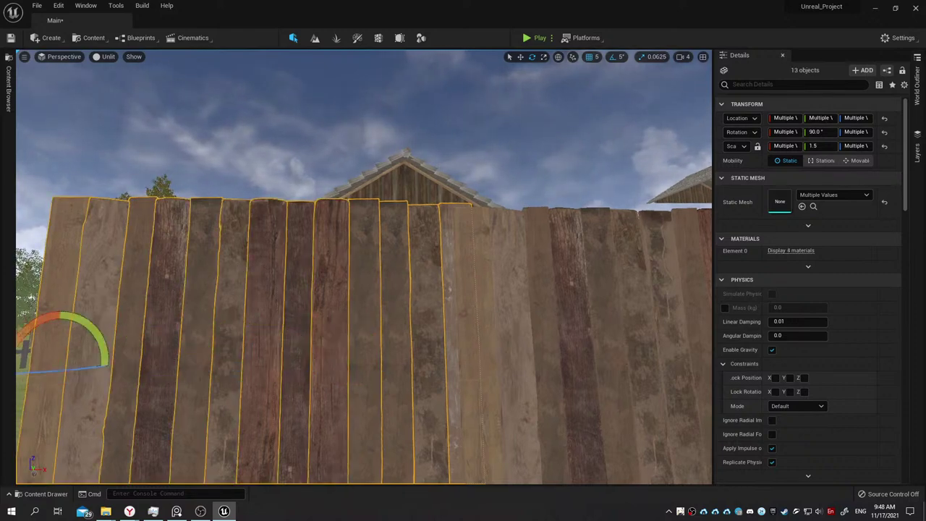
pyautogui.moveTo(348, 253); pyautogui.dragTo(347, 304, button='right')
# Slide the thirteen planks left along the gizmo axis and return to Lit shading.
pyautogui.moveTo(121, 189); pyautogui.dragTo(102, 184)
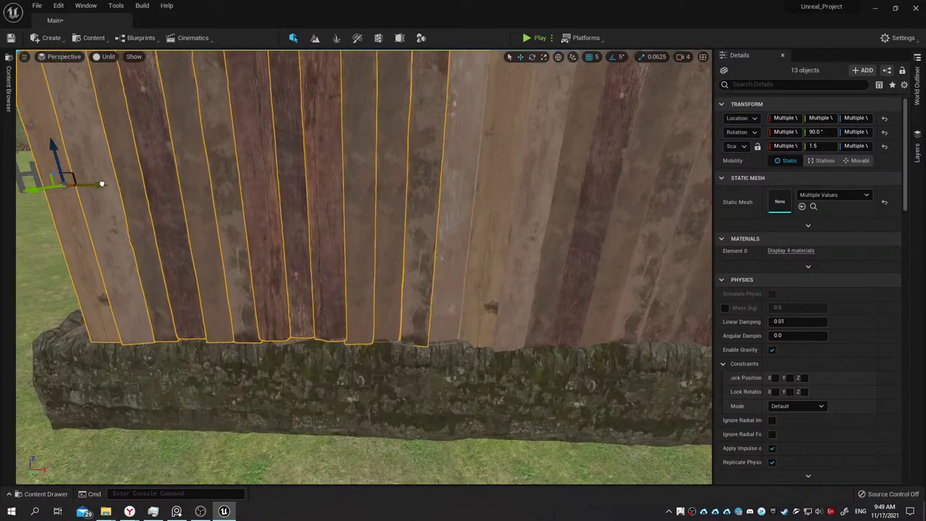
pyautogui.moveTo(227, 181)
pyautogui.mouseDown(button='right')
pyautogui.moveTo(226, 145)
pyautogui.moveTo(185, 152)
pyautogui.mouseUp(button='right')
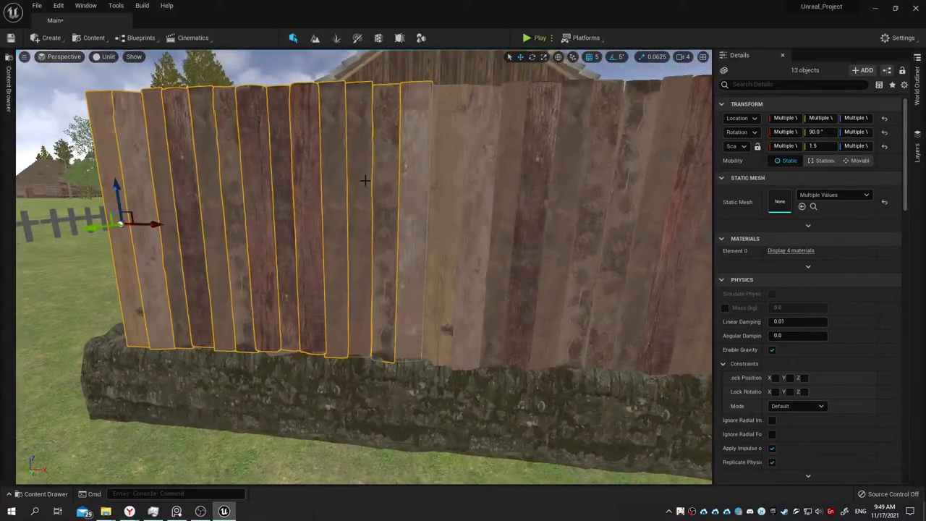
pyautogui.hotkey('alt', '4')
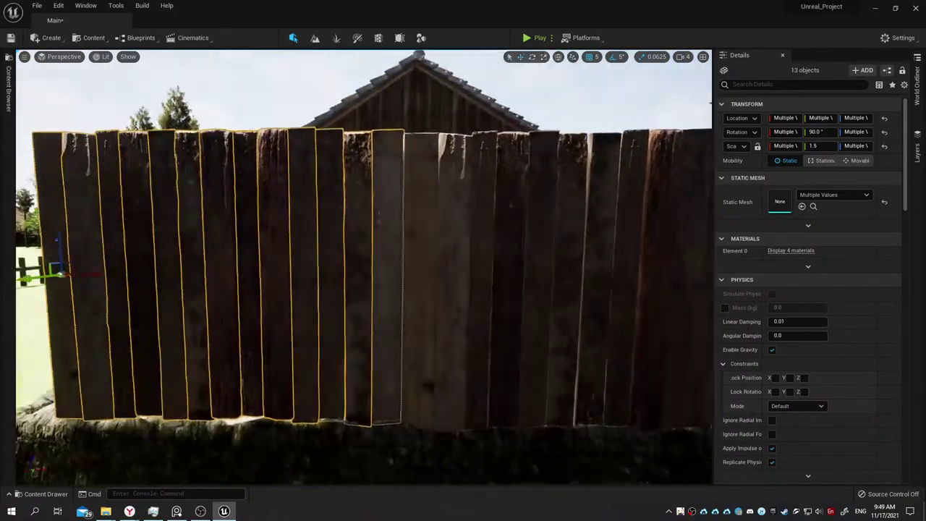
# Fly in close to the fence and pick out individual planks in the middle of the wall.
pyautogui.moveTo(369, 175); pyautogui.dragTo(463, 215, button='right')
pyautogui.click(469, 214)
pyautogui.click(463, 217)
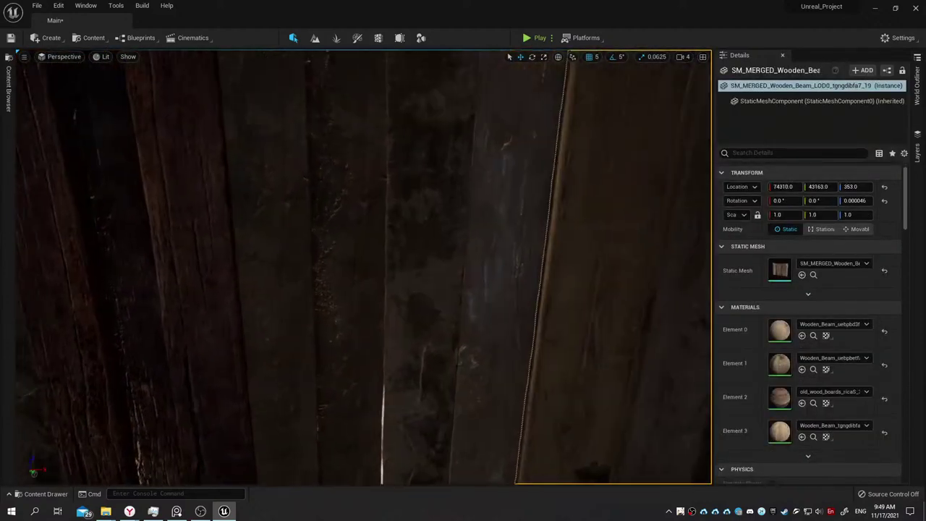
pyautogui.moveTo(463, 217); pyautogui.dragTo(348, 232, button='right')
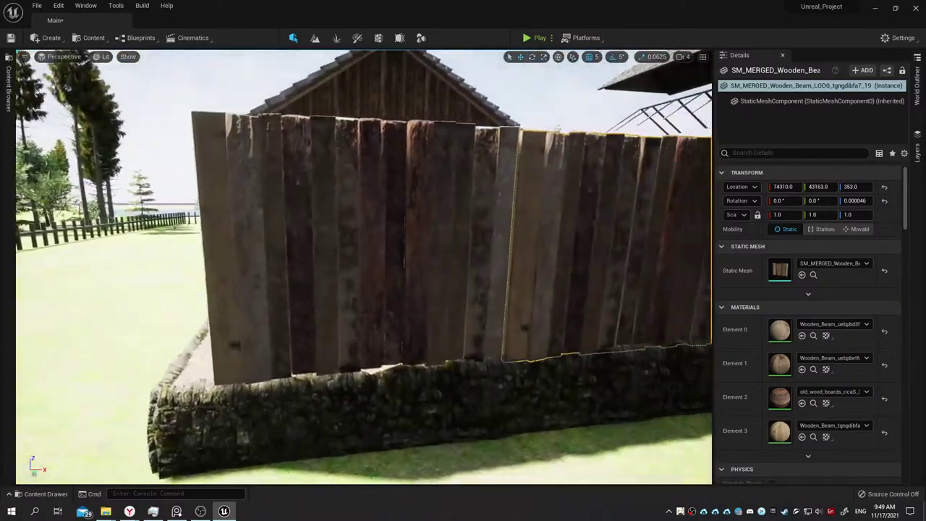
pyautogui.moveTo(348, 232); pyautogui.dragTo(533, 226, button='right')
pyautogui.keyDown('ctrl'); pyautogui.click(444, 267); pyautogui.keyUp('ctrl')
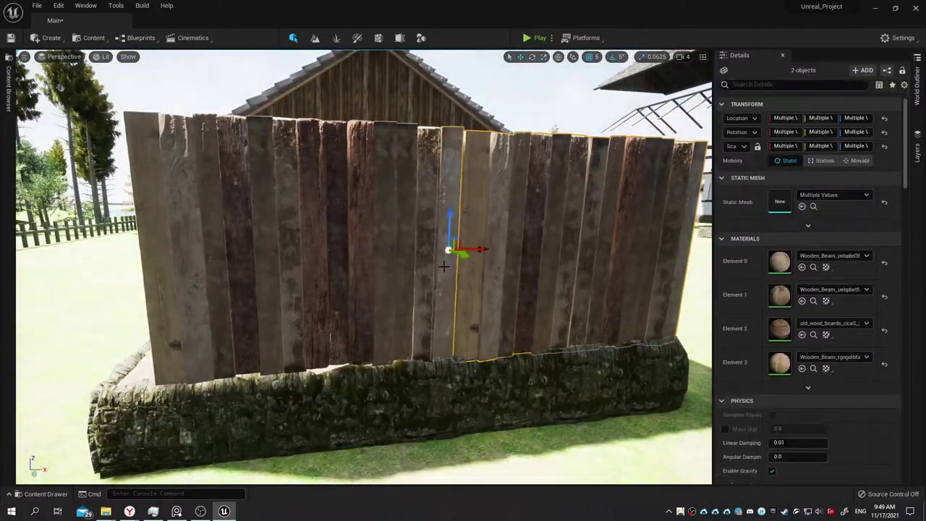
pyautogui.keyDown('ctrl'); pyautogui.click(424, 267); pyautogui.keyUp('ctrl')
# Select a single plank and swing it out and back with the rotate gizmo.
pyautogui.scroll(5, 414, 267)
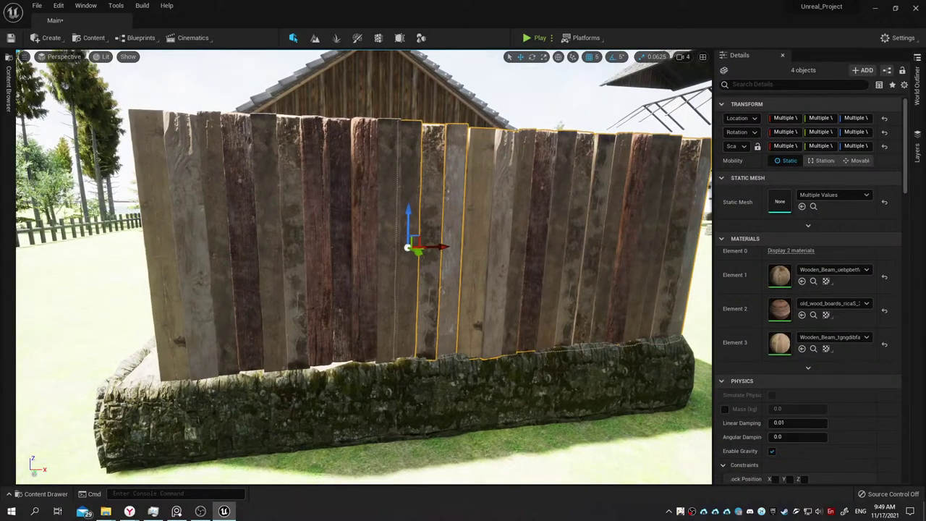
pyautogui.click(463, 268)
pyautogui.scroll(1, 472, 288)
pyautogui.press('e')
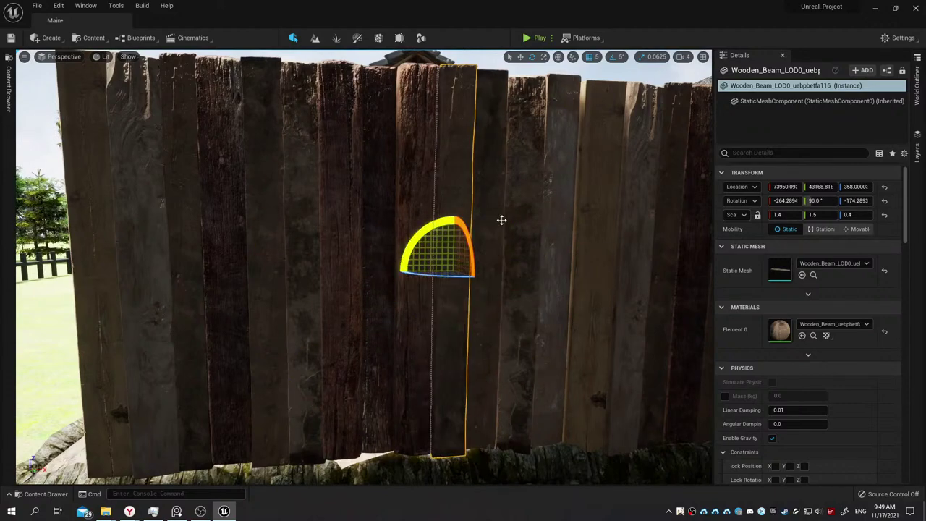
pyautogui.scroll(2, 546, 231)
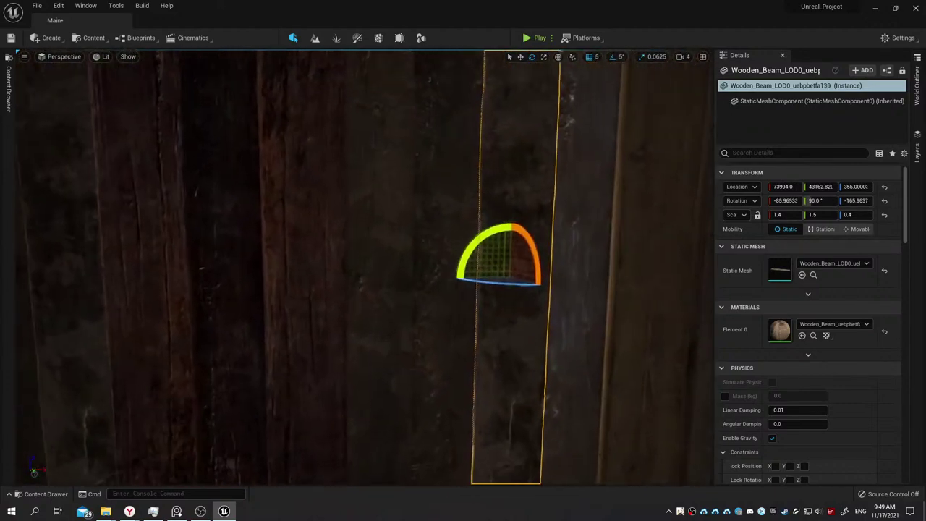
pyautogui.scroll(-5, 545, 231)
pyautogui.scroll(1, 554, 243)
pyautogui.scroll(2, 554, 243)
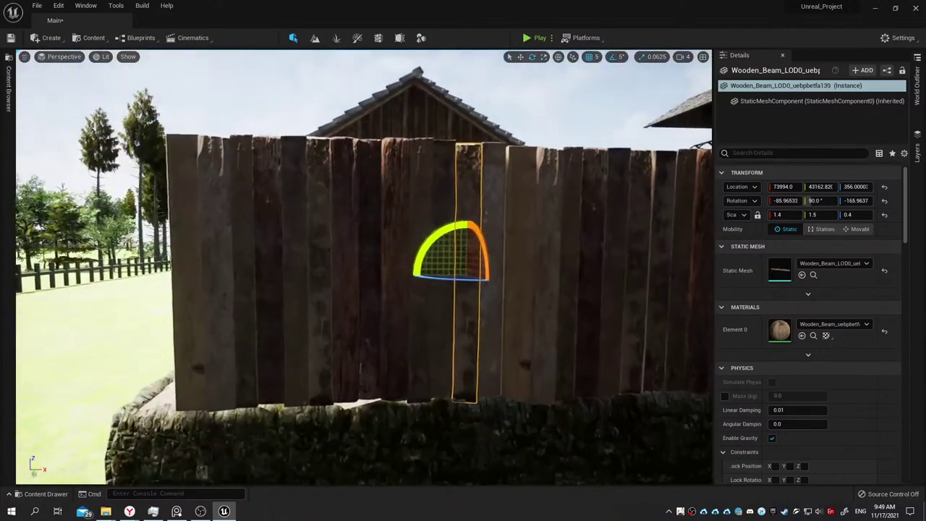
pyautogui.scroll(2, 554, 243)
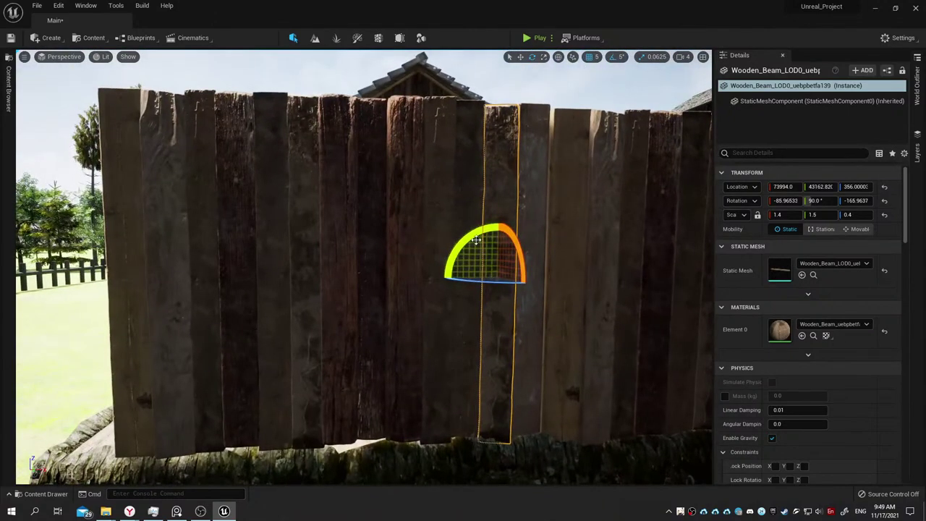
pyautogui.moveTo(476, 241); pyautogui.dragTo(441, 277)
# Set the misaligned plank's X rotation to about 104 so it lines up with its neighbours.
pyautogui.click(613, 179)
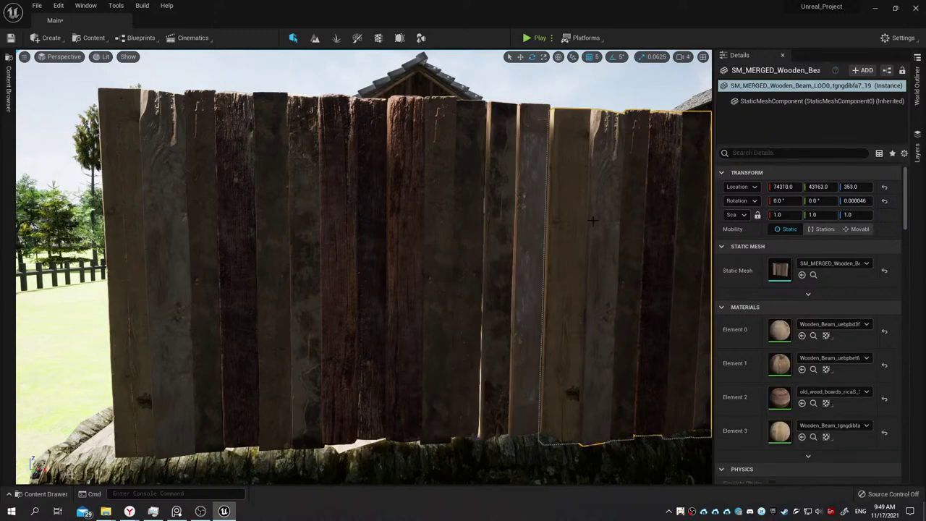
pyautogui.scroll(5, 592, 220)
pyautogui.click(536, 210)
pyautogui.moveTo(536, 210); pyautogui.dragTo(623, 210, button='right')
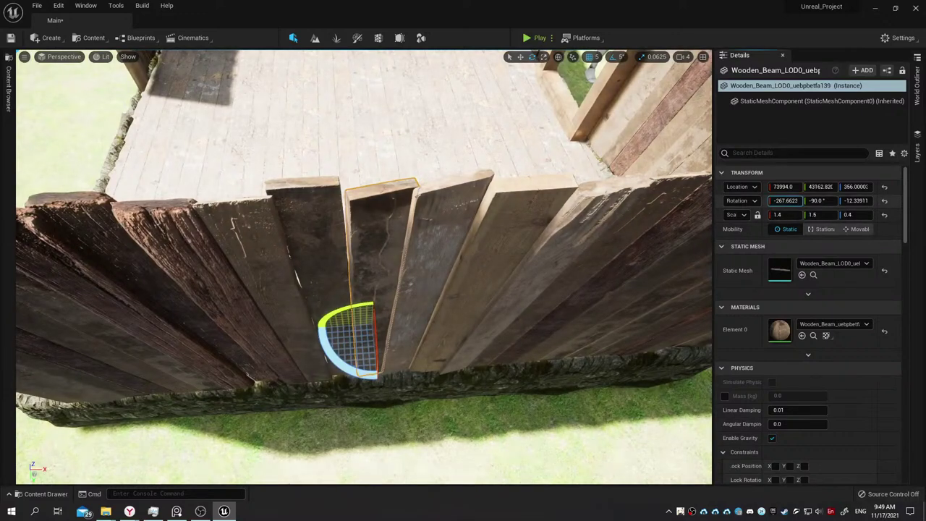
pyautogui.moveTo(785, 200); pyautogui.dragTo(810, 200)
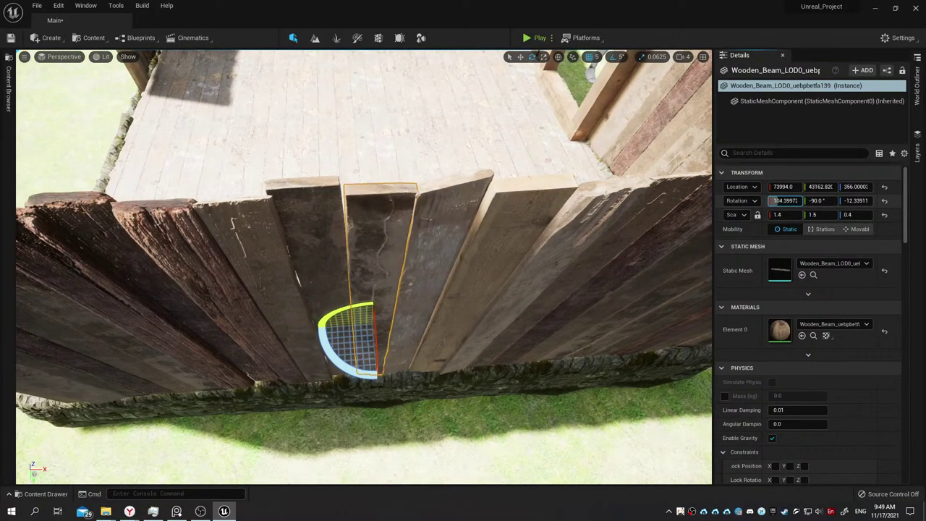
pyautogui.moveTo(465, 209); pyautogui.dragTo(456, 220, button='right')
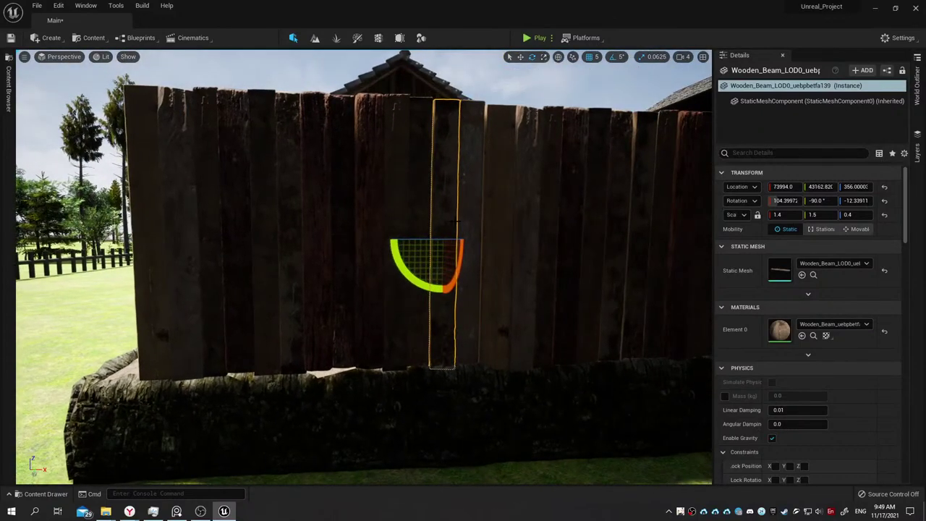
pyautogui.click(504, 209)
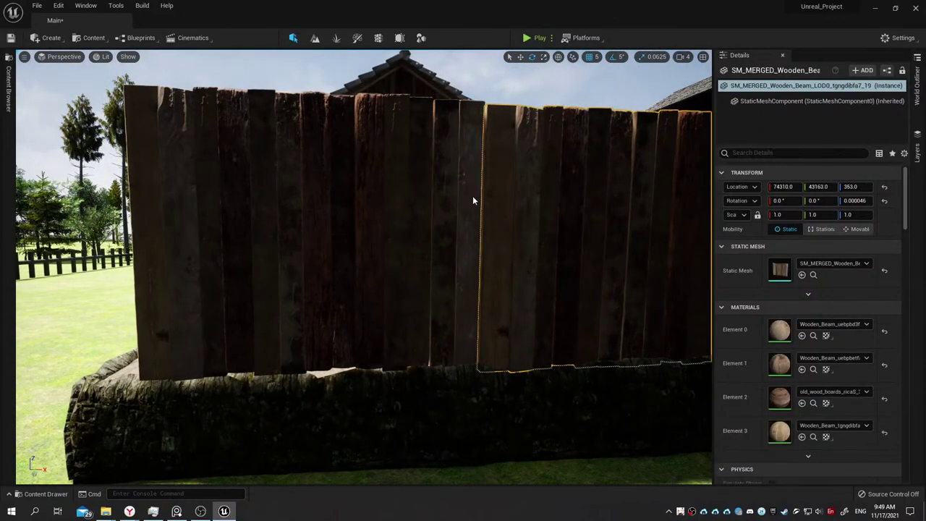
# Add the fence planks to the selection from right to left, fourteen in all.
pyautogui.keyDown('ctrl'); pyautogui.click(474, 201); pyautogui.keyUp('ctrl')
pyautogui.keyDown('ctrl'); pyautogui.click(447, 201); pyautogui.keyUp('ctrl')
pyautogui.keyDown('ctrl'); pyautogui.click(419, 194); pyautogui.keyUp('ctrl')
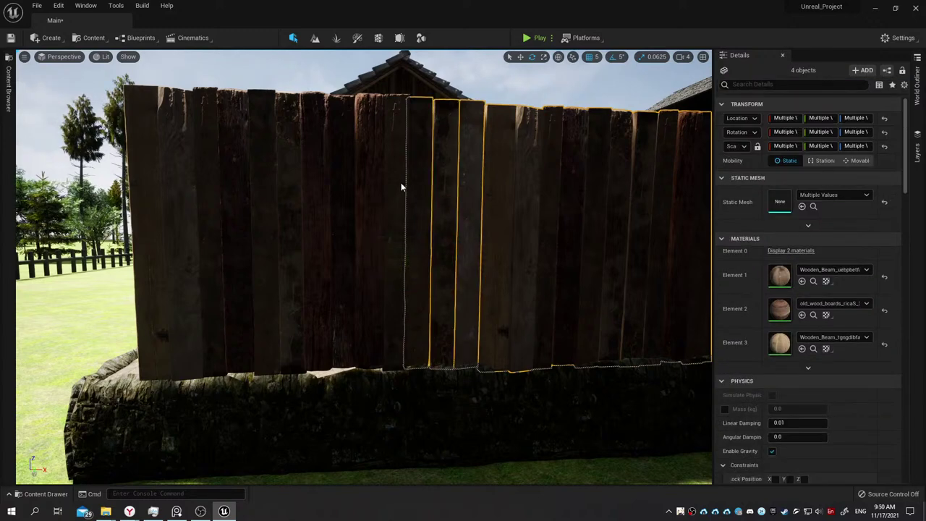
pyautogui.keyDown('ctrl'); pyautogui.click(398, 239); pyautogui.keyUp('ctrl')
pyautogui.keyDown('ctrl'); pyautogui.click(371, 238); pyautogui.keyUp('ctrl')
pyautogui.keyDown('ctrl'); pyautogui.click(341, 239); pyautogui.keyUp('ctrl')
pyautogui.keyDown('ctrl'); pyautogui.click(315, 239); pyautogui.keyUp('ctrl')
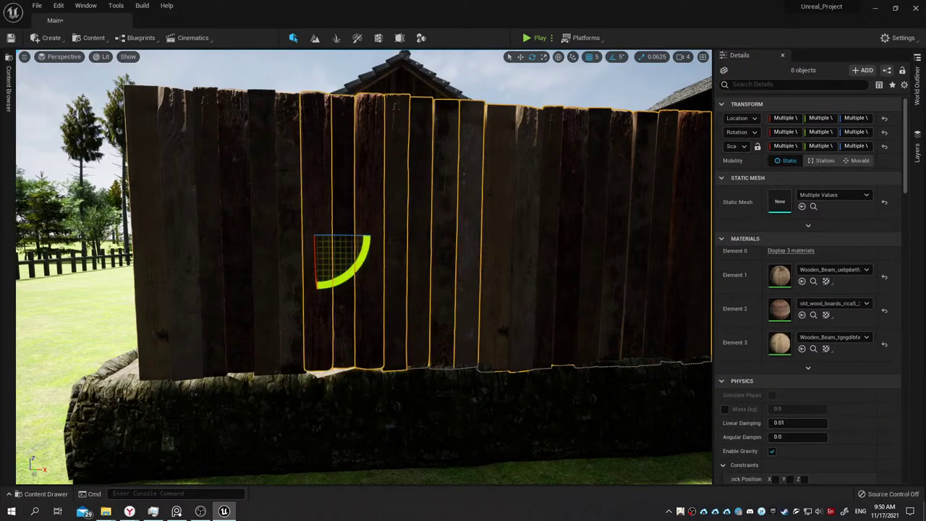
pyautogui.keyDown('ctrl'); pyautogui.click(283, 176); pyautogui.keyUp('ctrl')
pyautogui.keyDown('ctrl'); pyautogui.click(262, 176); pyautogui.keyUp('ctrl')
pyautogui.keyDown('ctrl'); pyautogui.click(242, 172); pyautogui.keyUp('ctrl')
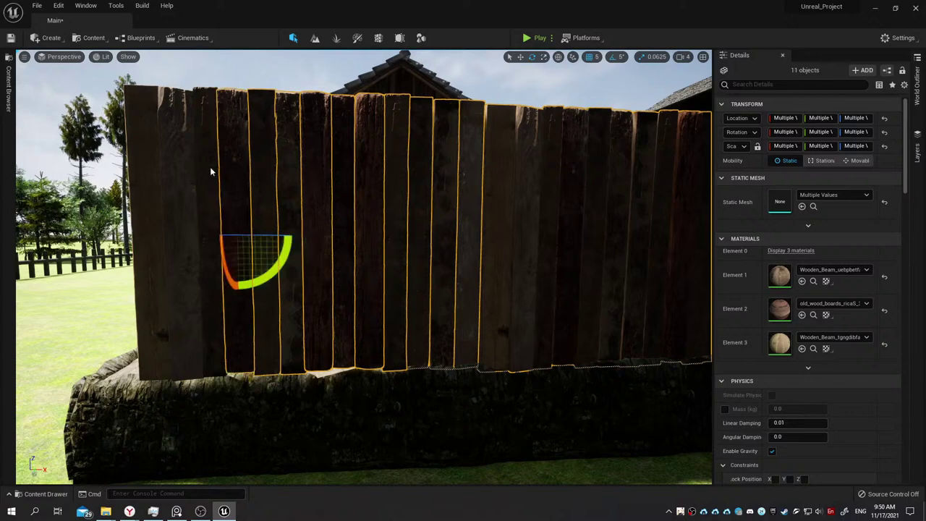
pyautogui.keyDown('ctrl'); pyautogui.click(212, 172); pyautogui.keyUp('ctrl')
pyautogui.keyDown('ctrl'); pyautogui.click(181, 167); pyautogui.keyUp('ctrl')
pyautogui.keyDown('ctrl'); pyautogui.click(149, 176); pyautogui.keyUp('ctrl')
pyautogui.moveTo(148, 177); pyautogui.dragTo(247, 161, button='right')
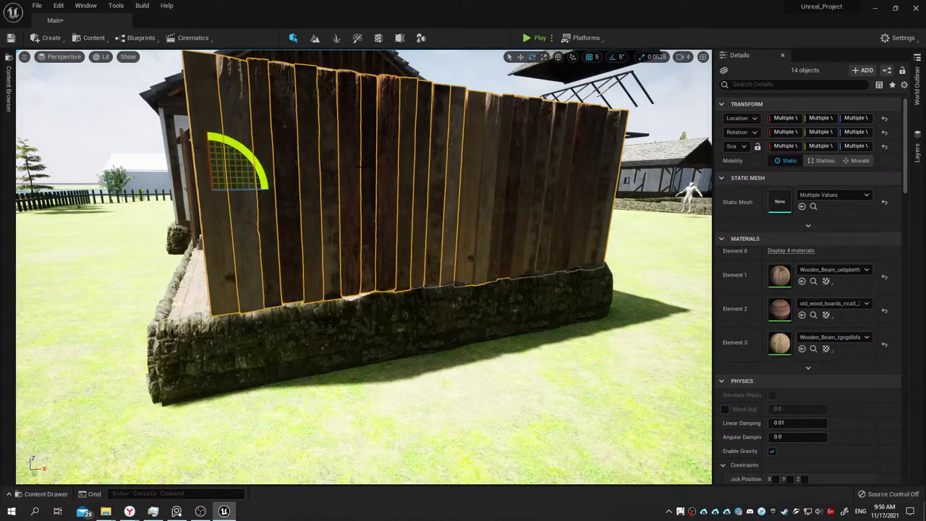
pyautogui.moveTo(405, 167); pyautogui.dragTo(369, 149, button='right')
# Merge the selected planks and save the mesh in Content/Environments/Houses/Medieval_House.
pyautogui.rightClick(370, 149)
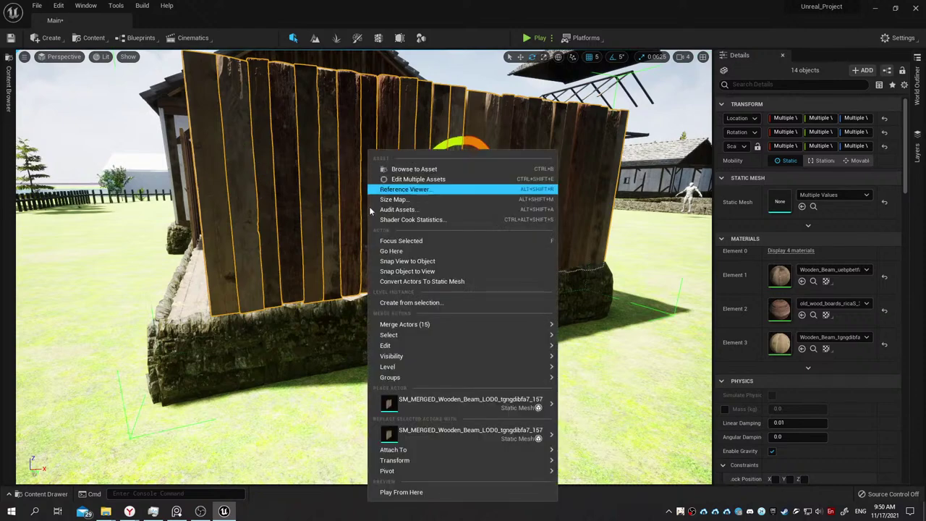
pyautogui.click(623, 328)
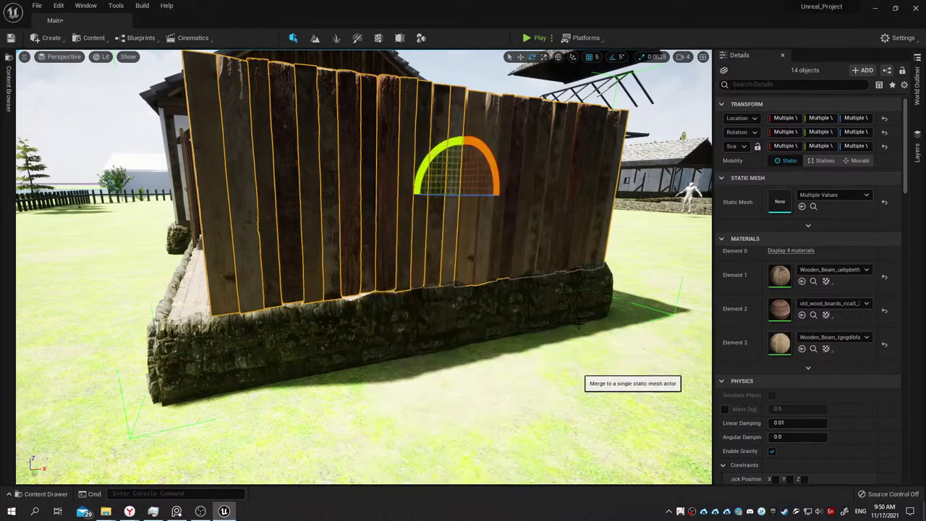
pyautogui.click(487, 148)
pyautogui.doubleClick(486, 148)
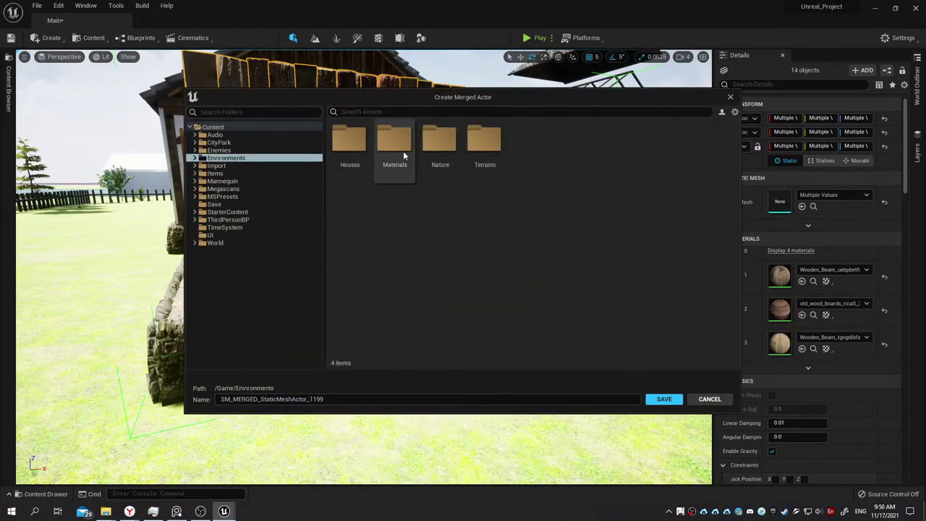
pyautogui.doubleClick(350, 143)
pyautogui.doubleClick(528, 145)
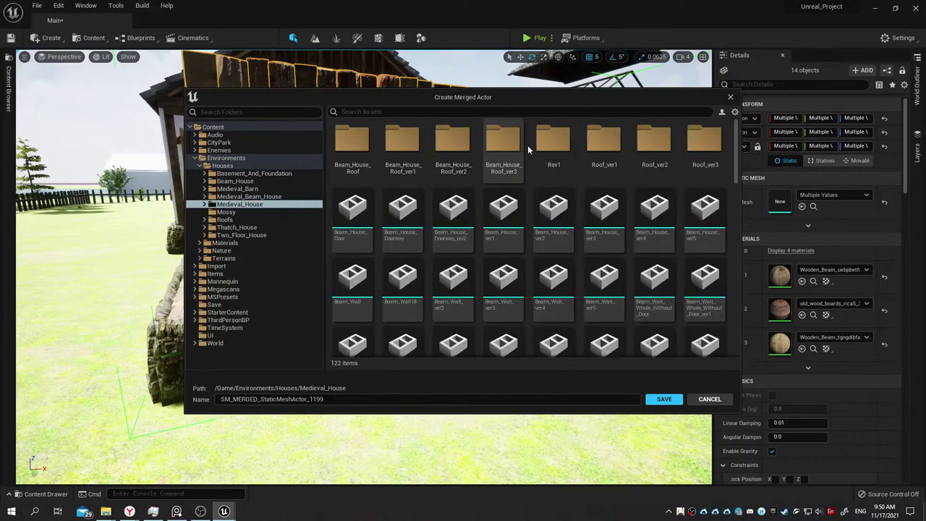
pyautogui.click(665, 399)
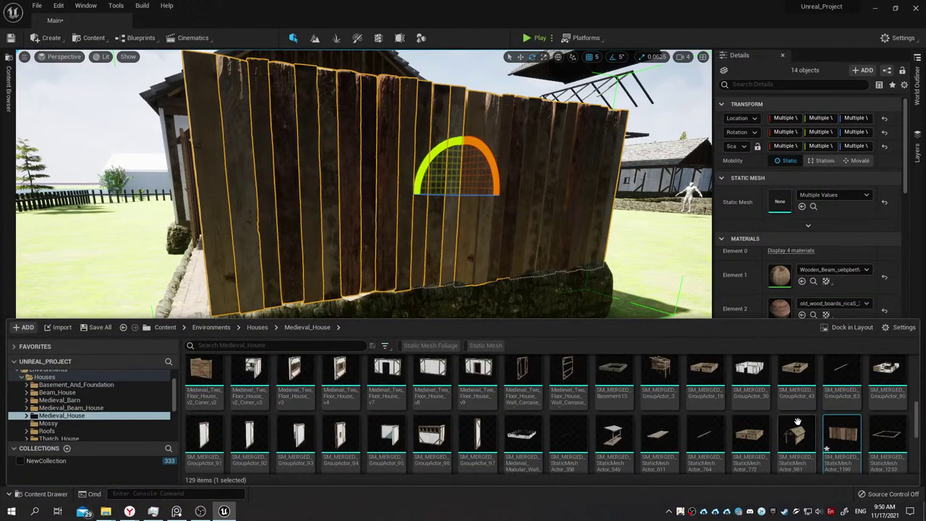
# Drop the merged fence mesh into the level, slide it to about X 74300 and raise it.
pyautogui.moveTo(844, 434); pyautogui.dragTo(369, 293)
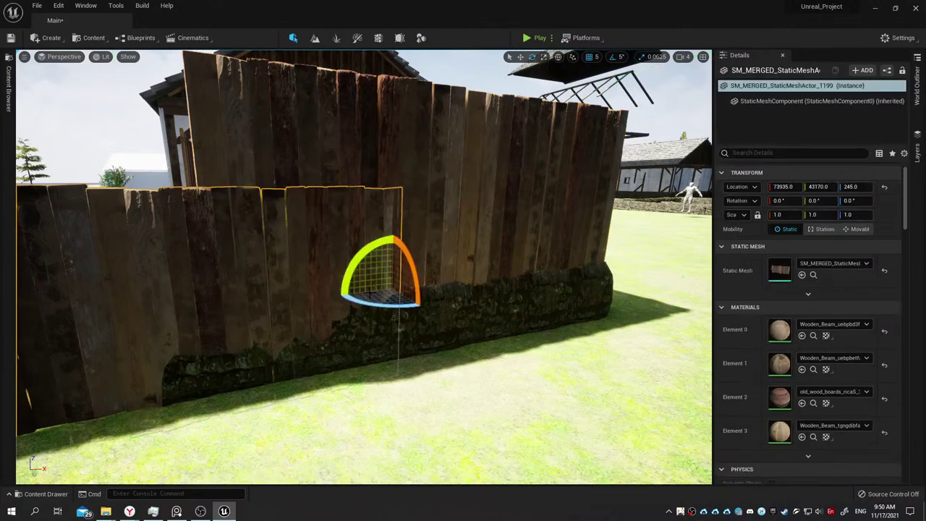
pyautogui.moveTo(292, 312); pyautogui.dragTo(275, 307, button='right')
pyautogui.press('w')
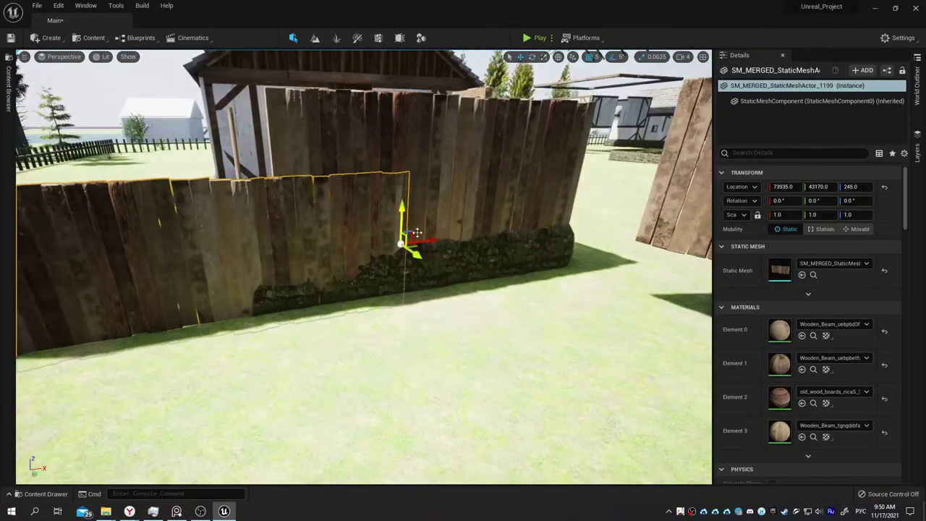
pyautogui.moveTo(430, 239); pyautogui.dragTo(580, 246)
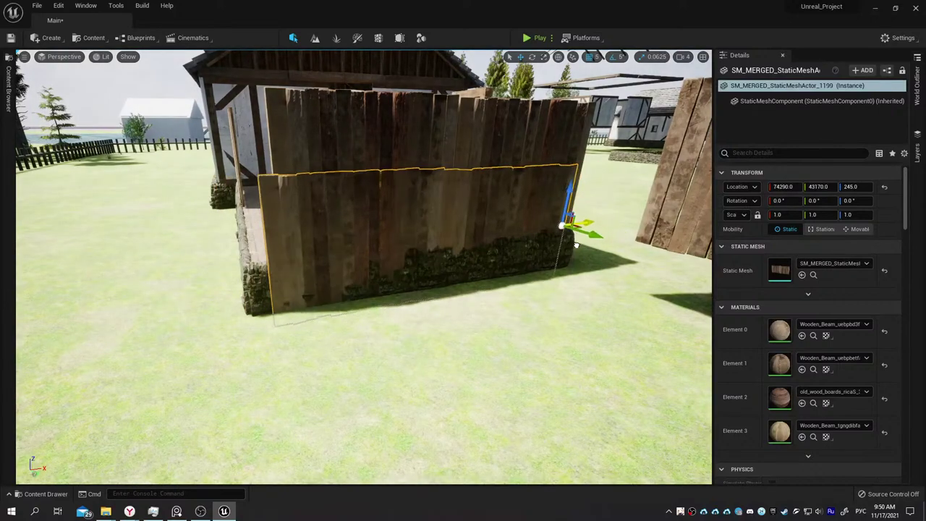
pyautogui.moveTo(447, 288); pyautogui.dragTo(579, 277, button='right')
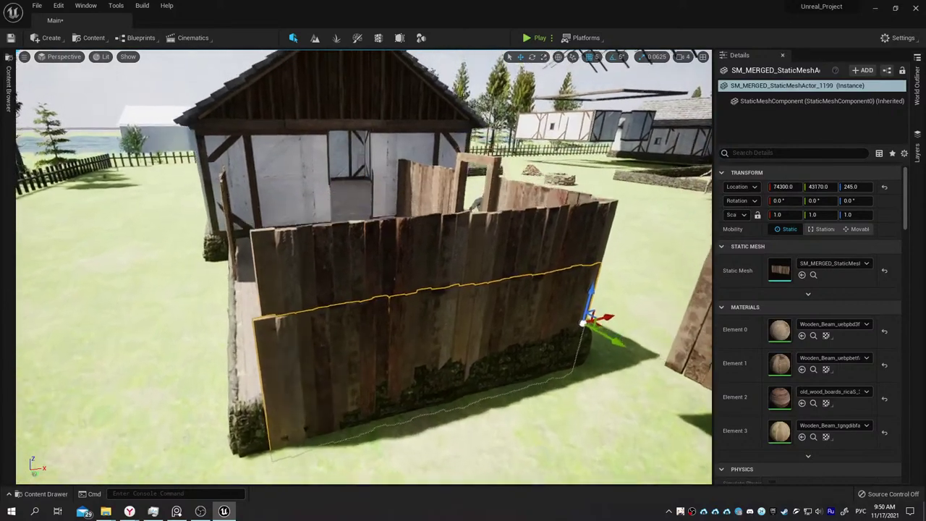
pyautogui.moveTo(572, 273); pyautogui.dragTo(570, 226)
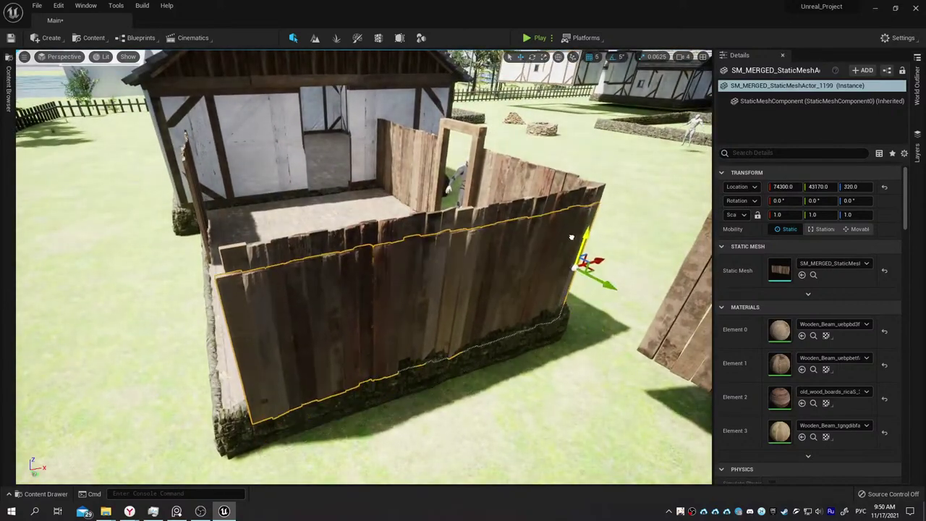
pyautogui.moveTo(409, 268)
pyautogui.mouseDown(button='right')
pyautogui.moveTo(410, 246)
pyautogui.moveTo(409, 304)
pyautogui.moveTo(494, 306)
pyautogui.mouseUp(button='right')
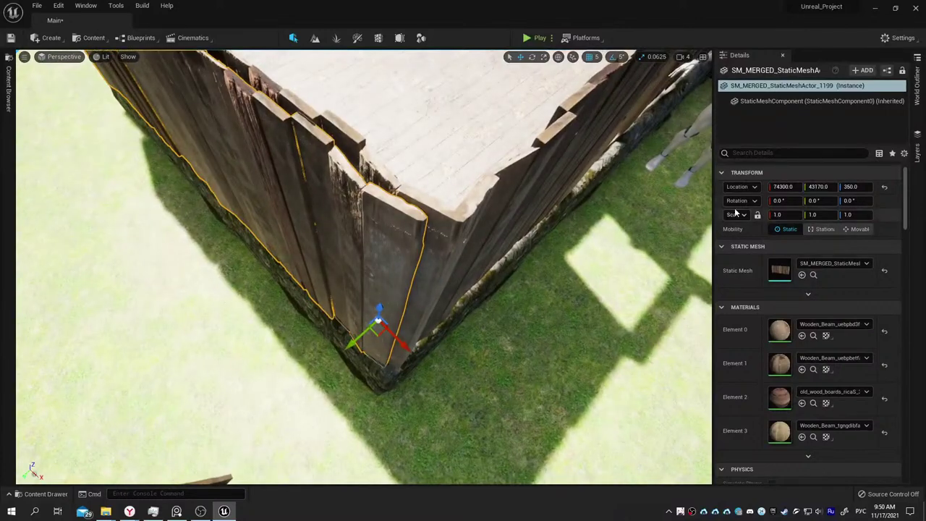
# Fine-tune the fence location to about 74310, 43163, 354 to close the corner gap.
pyautogui.moveTo(396, 339); pyautogui.dragTo(407, 349)
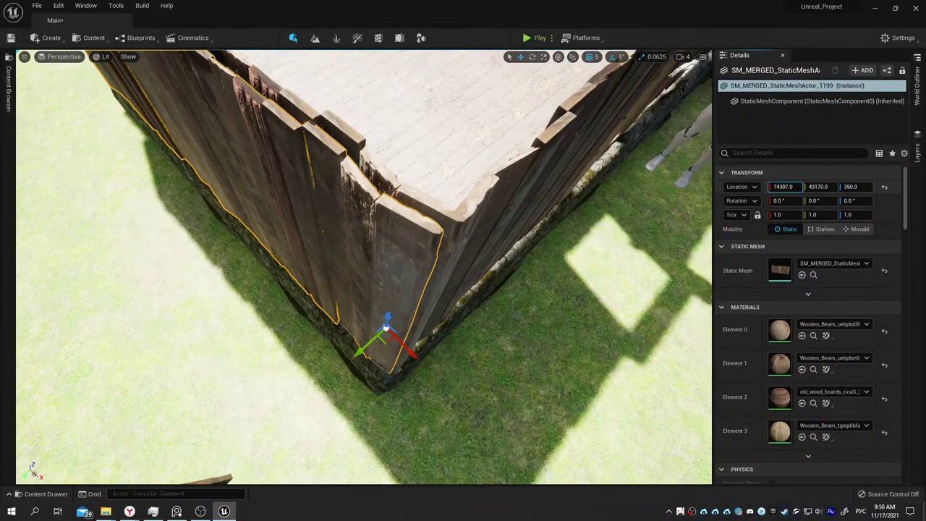
pyautogui.moveTo(832, 187); pyautogui.dragTo(822, 187)
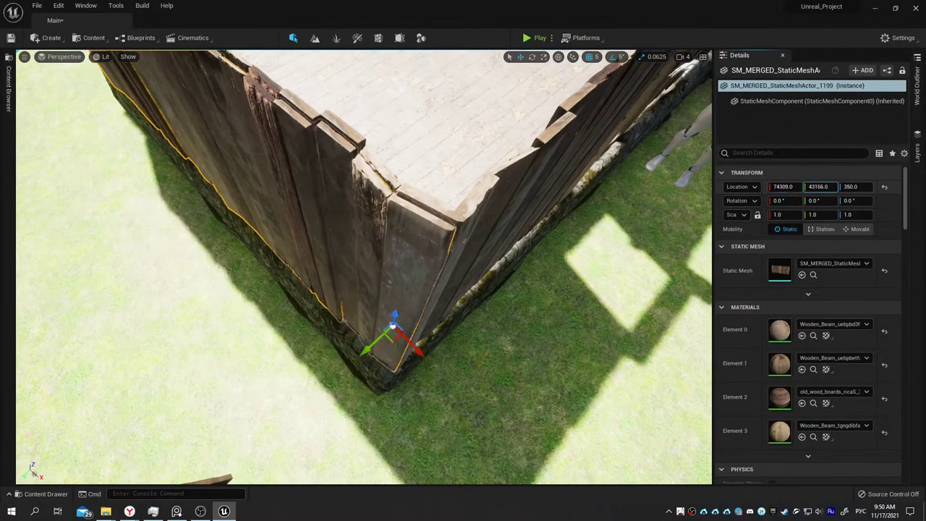
pyautogui.moveTo(409, 304)
pyautogui.mouseDown(button='right')
pyautogui.moveTo(434, 238)
pyautogui.moveTo(449, 246)
pyautogui.mouseUp(button='right')
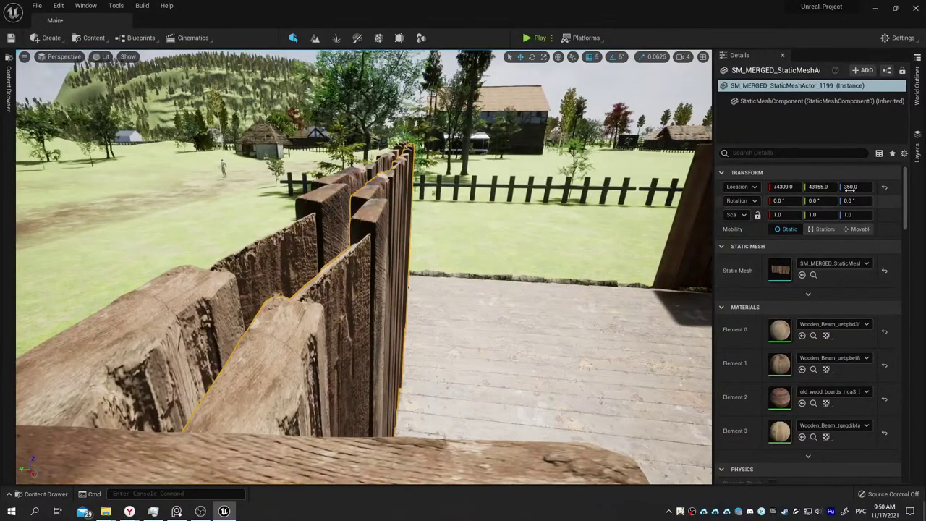
pyautogui.moveTo(853, 186); pyautogui.dragTo(869, 186)
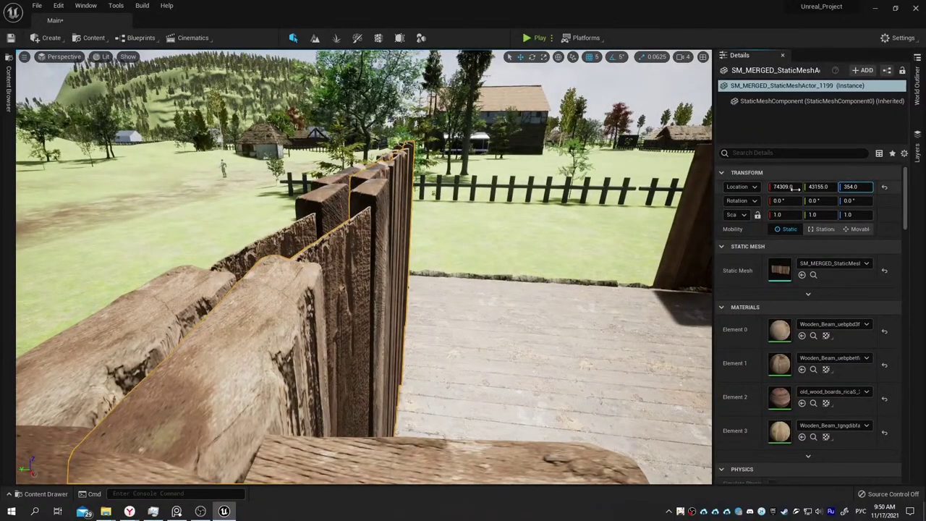
pyautogui.moveTo(784, 187); pyautogui.dragTo(780, 187)
pyautogui.moveTo(609, 209); pyautogui.dragTo(610, 217, button='right')
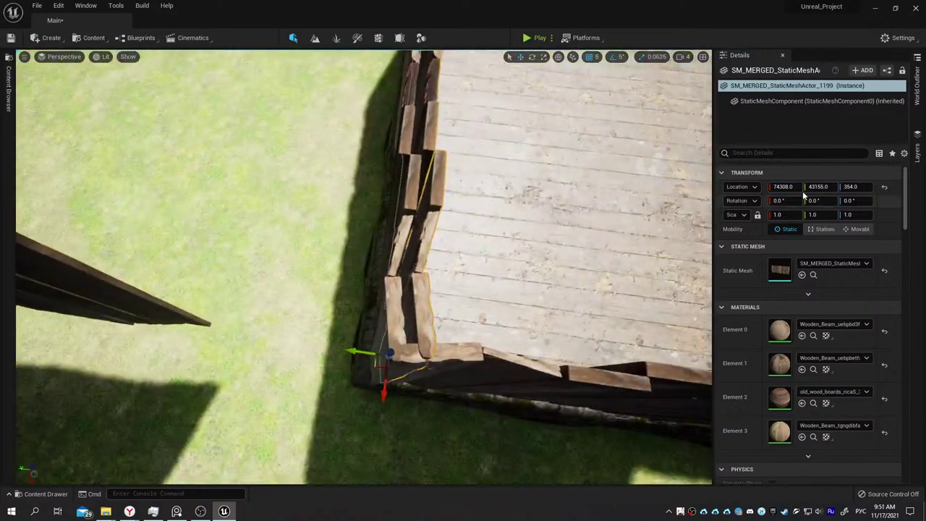
pyautogui.moveTo(818, 186); pyautogui.dragTo(825, 187)
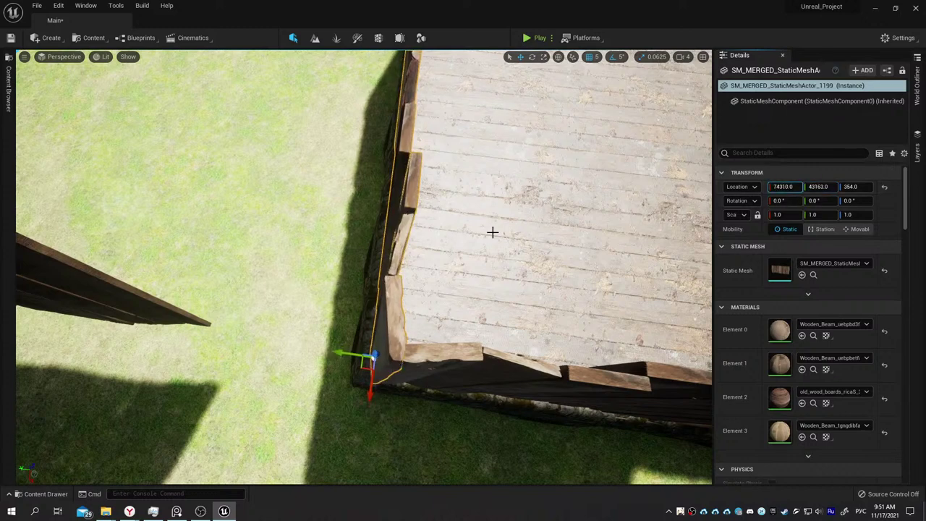
pyautogui.moveTo(492, 232); pyautogui.dragTo(507, 217, button='right')
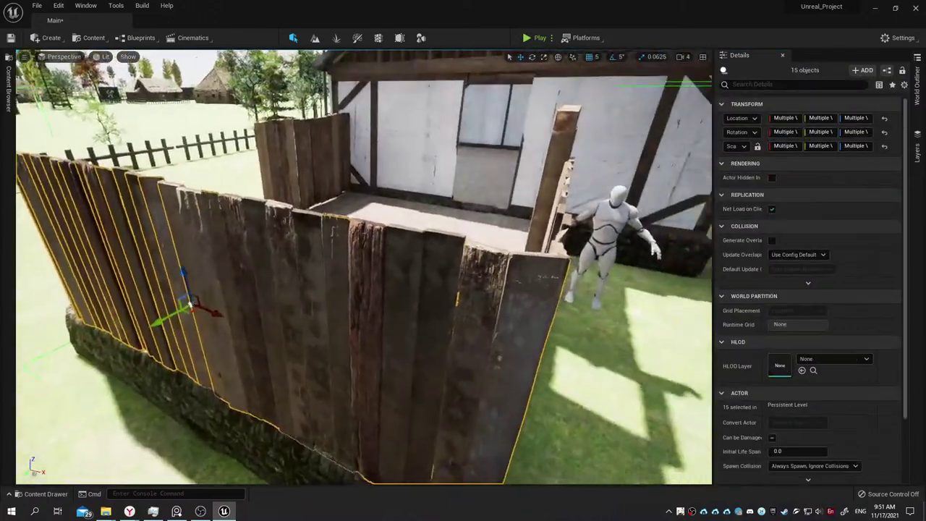
pyautogui.moveTo(404, 271); pyautogui.dragTo(404, 271, button='right')
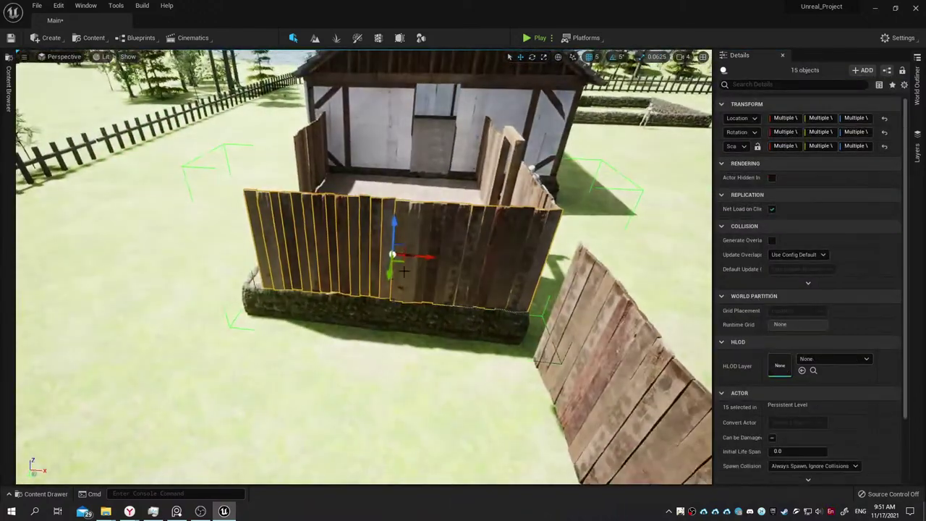
pyautogui.keyDown('alt'); pyautogui.moveTo(404, 271); pyautogui.dragTo(73, 217); pyautogui.keyUp('alt')
pyautogui.moveTo(72, 217); pyautogui.dragTo(72, 210, button='right')
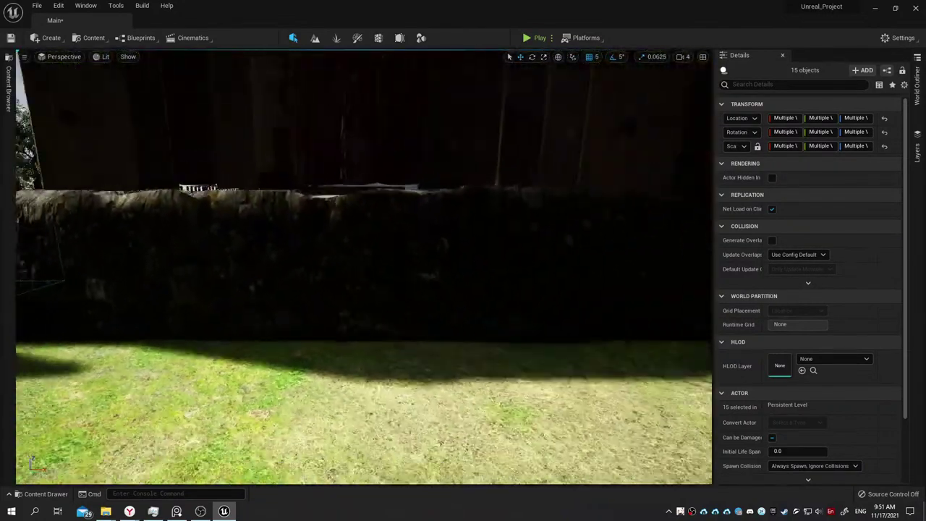
pyautogui.moveTo(134, 304); pyautogui.dragTo(133, 305, button='right')
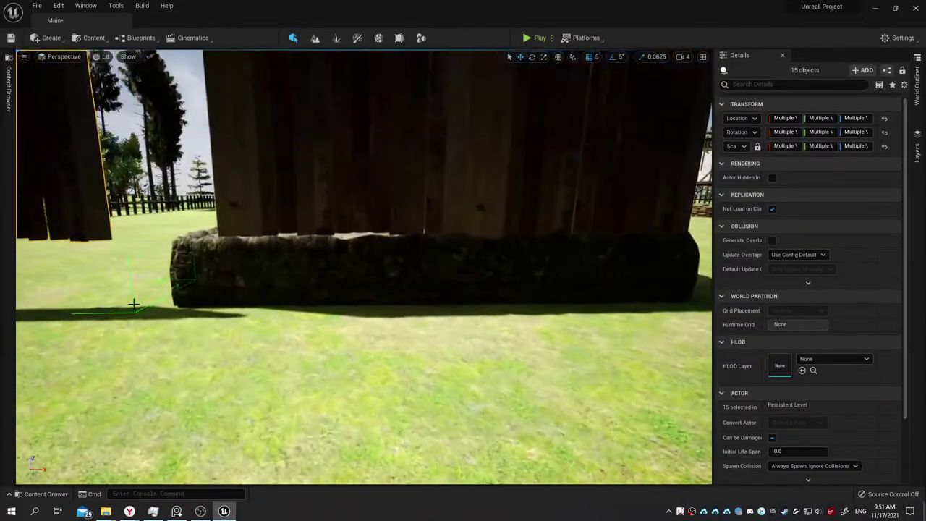
pyautogui.click(290, 268)
pyautogui.moveTo(290, 267); pyautogui.dragTo(304, 268, button='right')
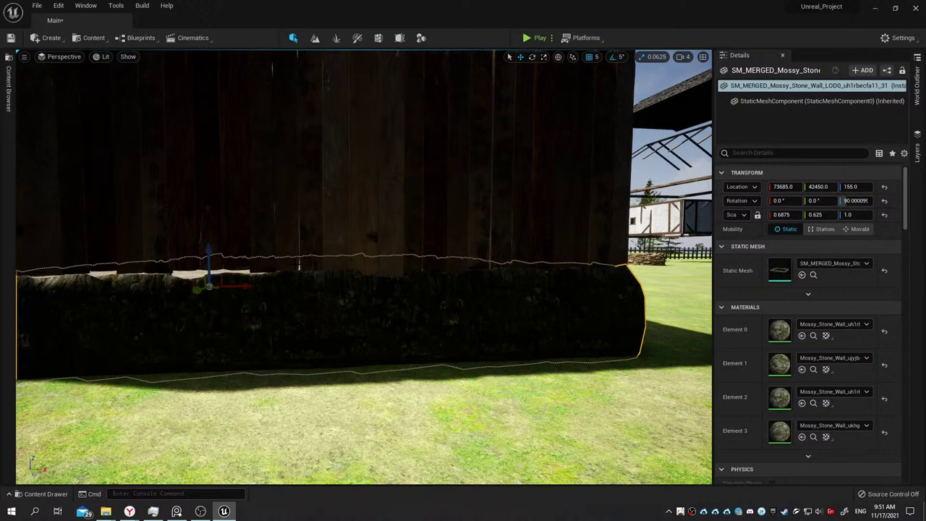
pyautogui.click(299, 265)
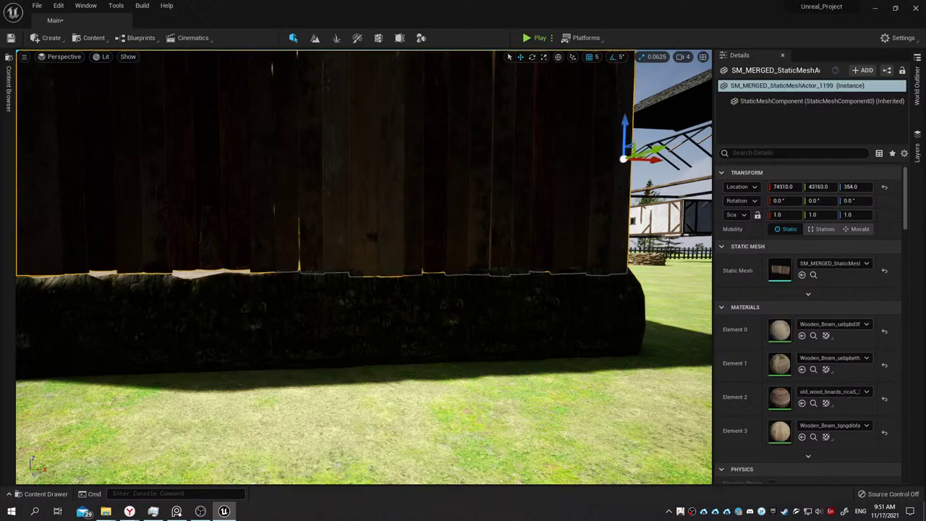
pyautogui.moveTo(362, 268); pyautogui.dragTo(362, 268, button='right')
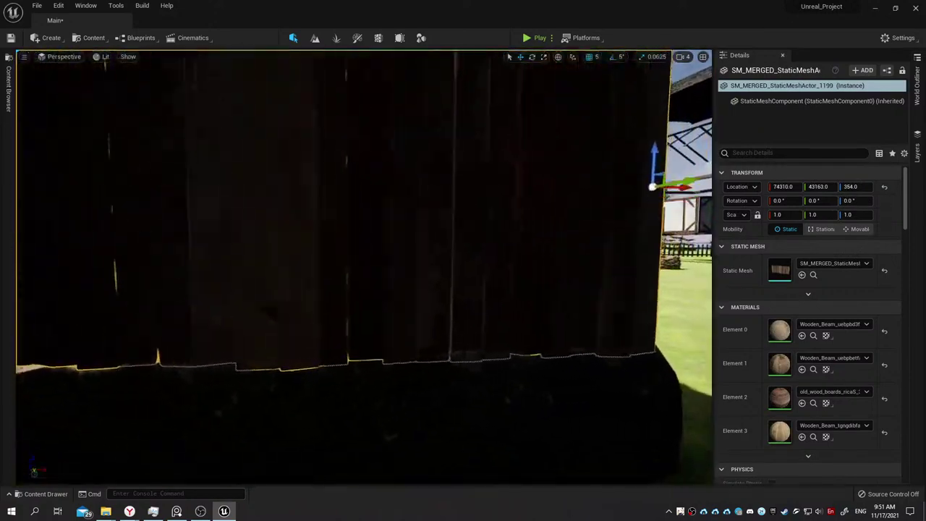
pyautogui.click(362, 340)
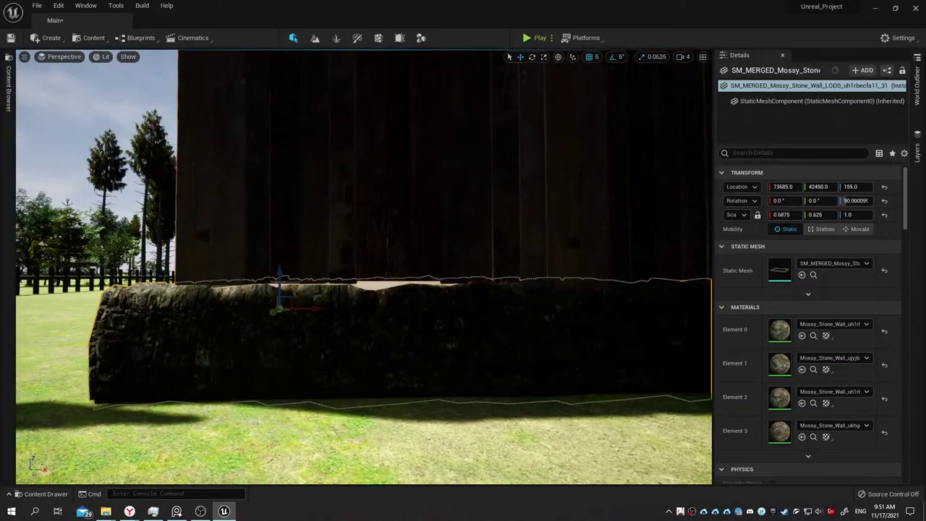
pyautogui.moveTo(362, 267); pyautogui.dragTo(361, 268, button='right')
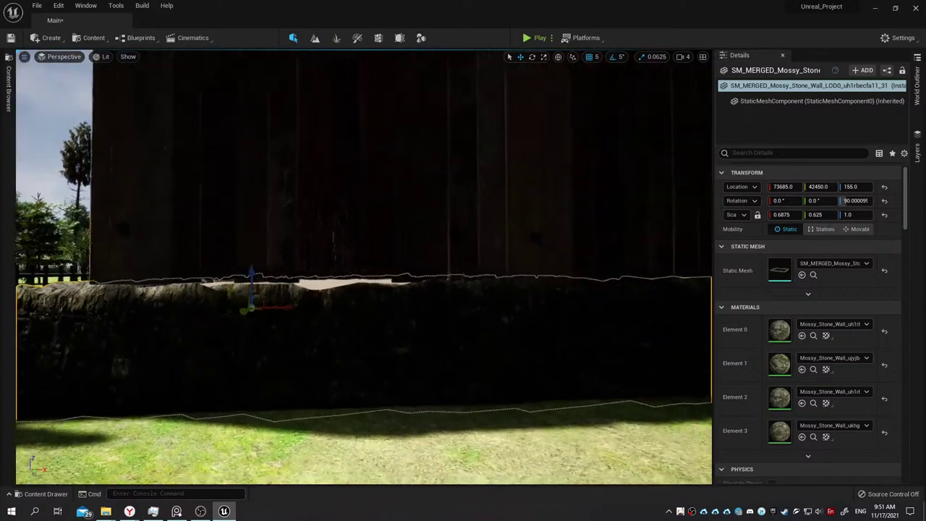
pyautogui.click(362, 181)
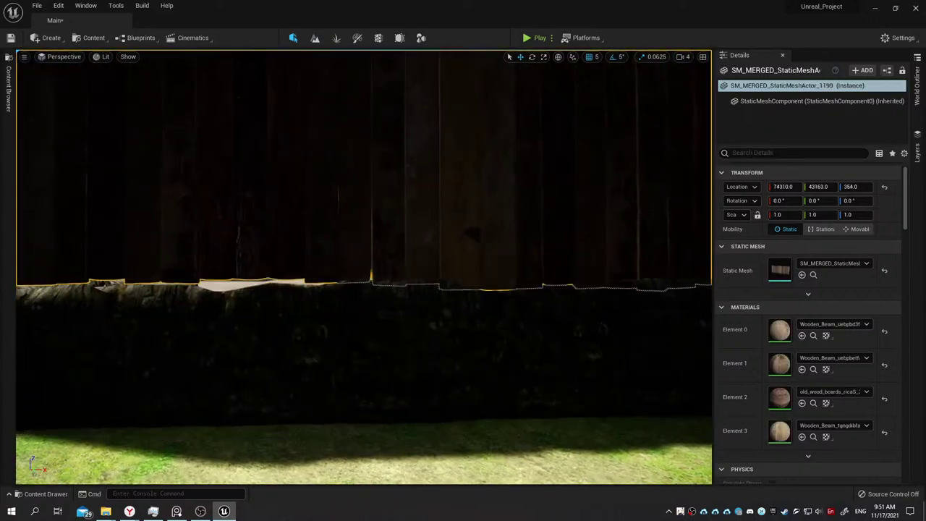
pyautogui.moveTo(362, 268); pyautogui.dragTo(362, 267, button='right')
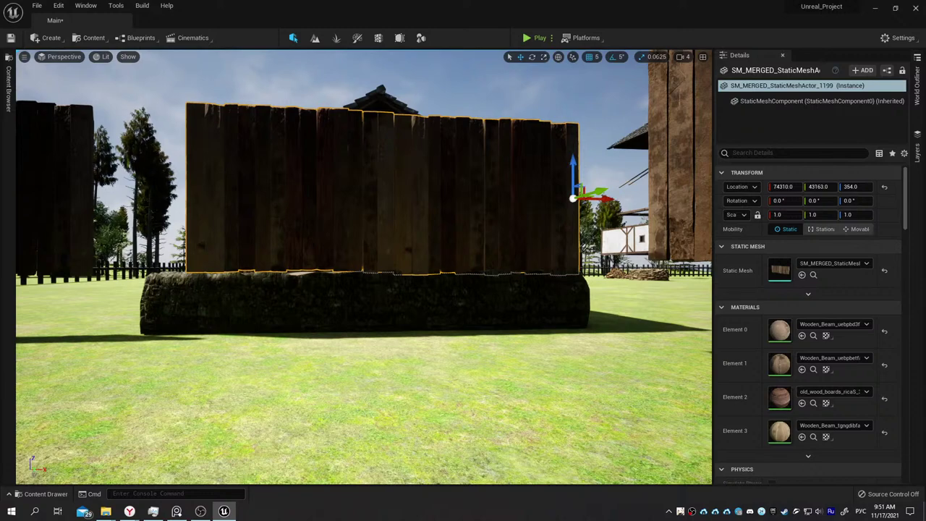
pyautogui.moveTo(362, 267); pyautogui.dragTo(361, 268, button='right')
# Start a Lattice Deform on the wooden wall and raise the lattice resolutions, XAxis to 20.
pyautogui.click(422, 38)
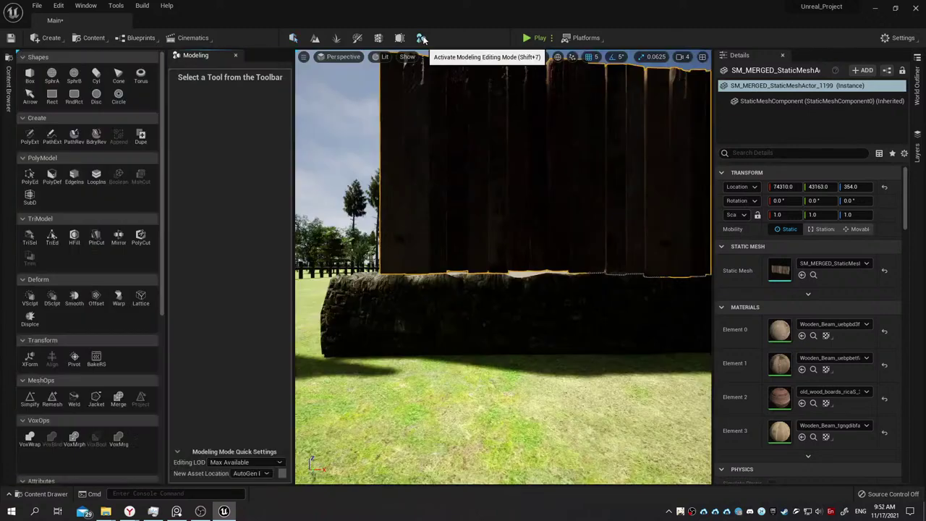
pyautogui.click(141, 296)
pyautogui.moveTo(419, 312); pyautogui.dragTo(427, 314, button='right')
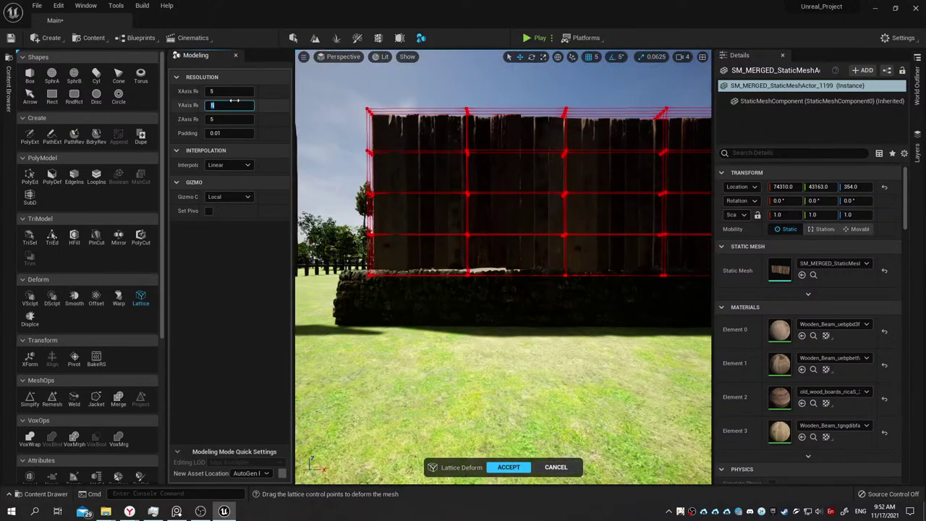
pyautogui.write('10')
pyautogui.press('Return')
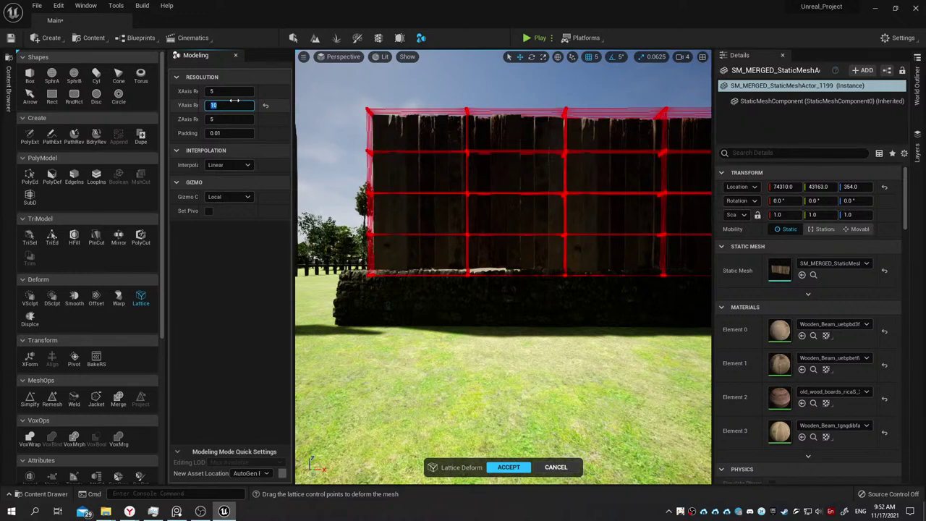
pyautogui.press('Tab')
pyautogui.write('10')
pyautogui.press('Return')
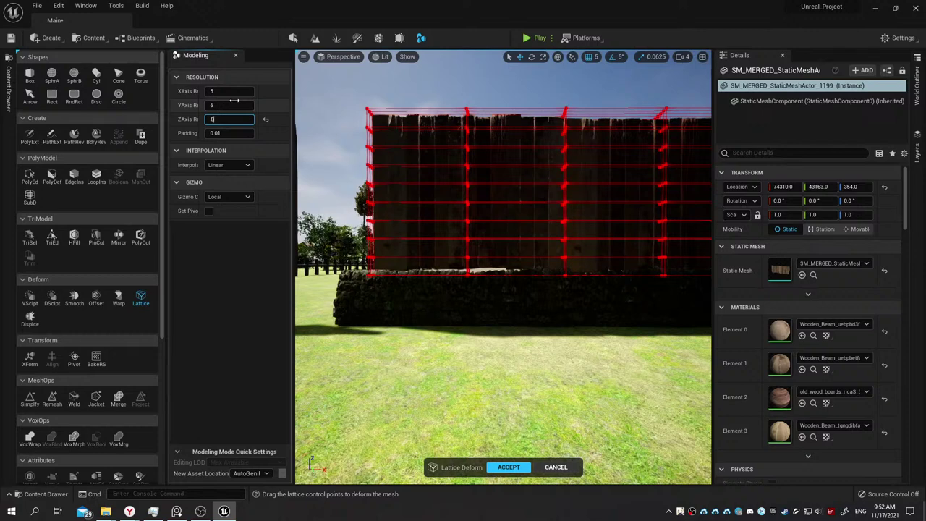
pyautogui.click(231, 91)
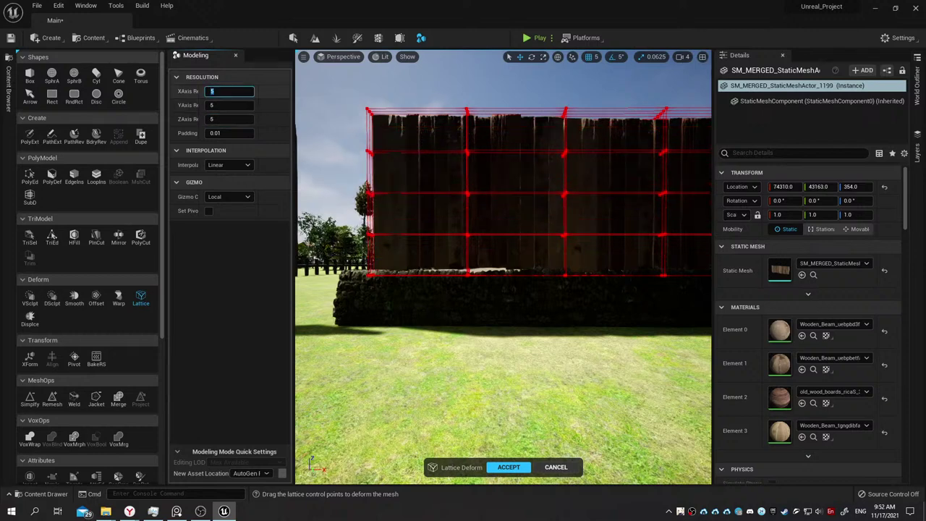
pyautogui.write('10')
pyautogui.press('Return')
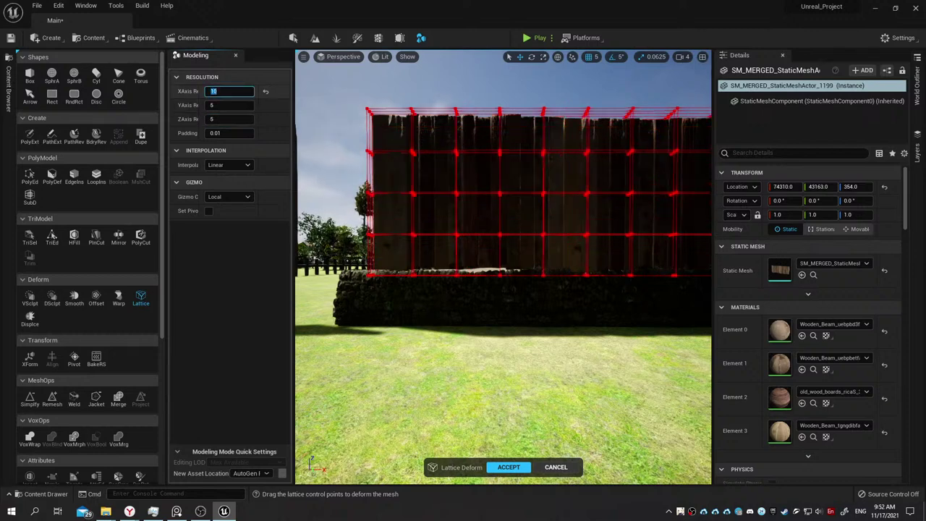
pyautogui.write('0')
pyautogui.press('Return')
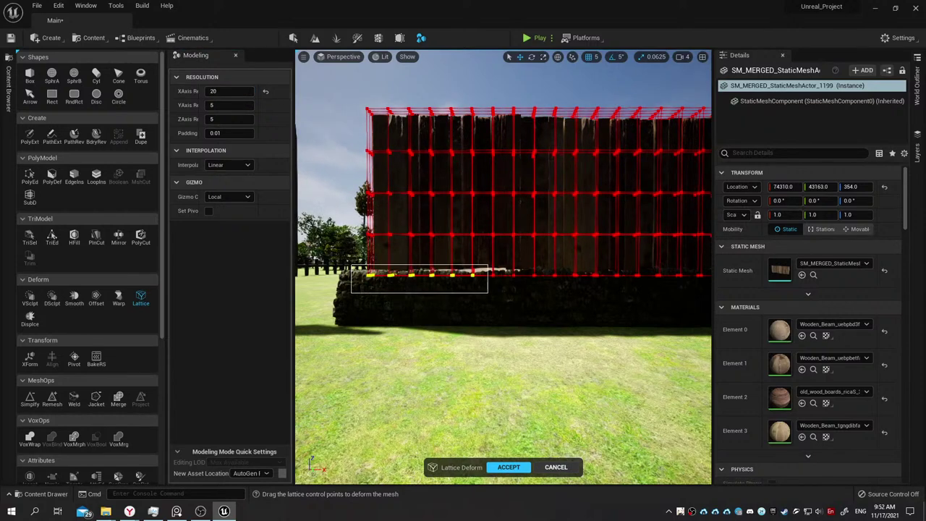
# Pull the bottom lattice points down onto the stone base and accept the deformation.
pyautogui.moveTo(488, 293); pyautogui.dragTo(524, 301)
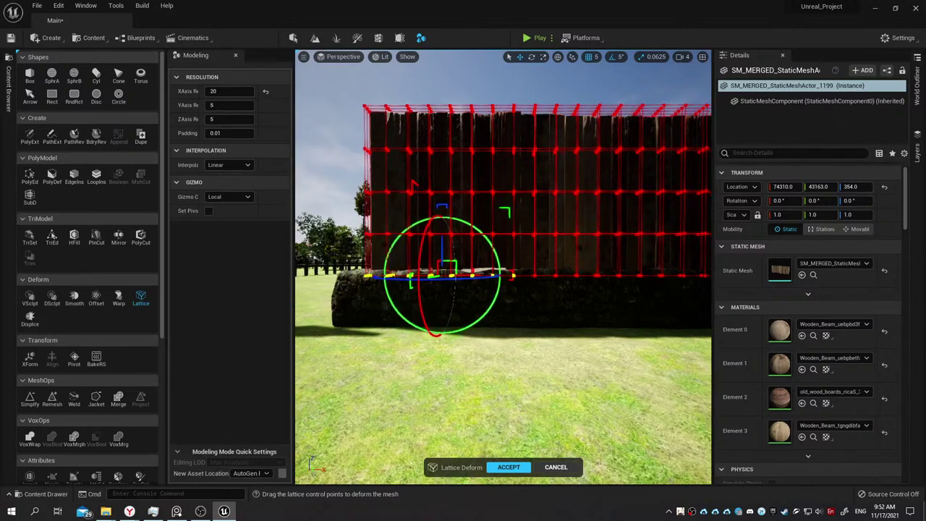
pyautogui.scroll(3, 518, 298)
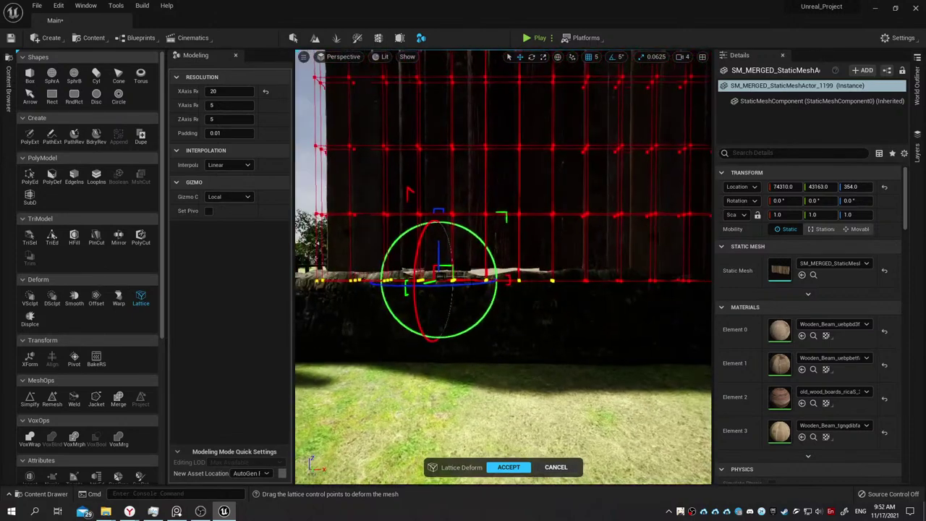
pyautogui.moveTo(439, 249); pyautogui.dragTo(438, 259)
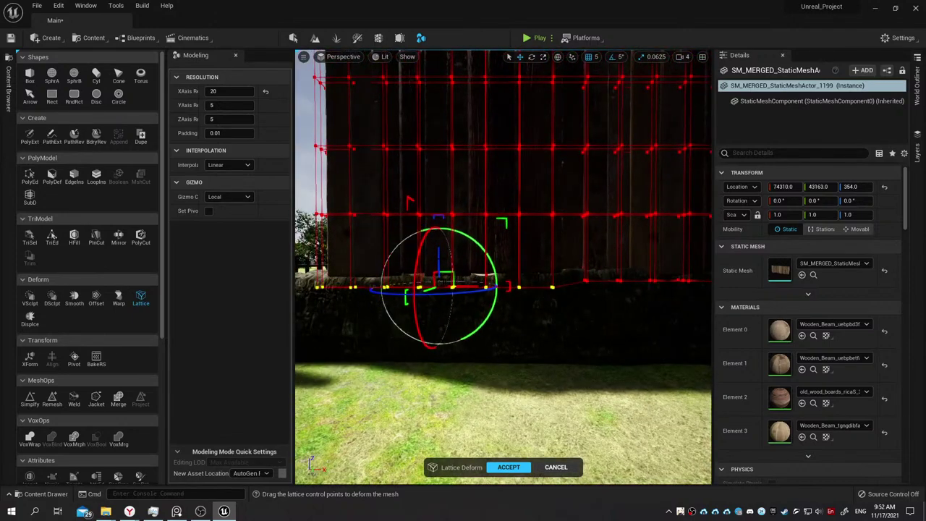
pyautogui.moveTo(504, 289)
pyautogui.mouseDown(button='right')
pyautogui.moveTo(529, 283)
pyautogui.moveTo(504, 273)
pyautogui.mouseUp(button='right')
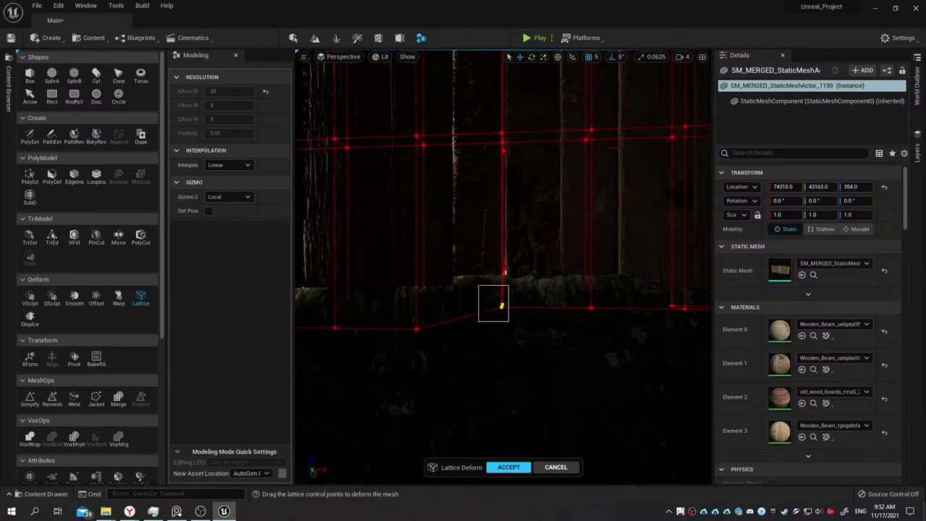
pyautogui.moveTo(478, 286); pyautogui.dragTo(508, 321)
pyautogui.moveTo(504, 268); pyautogui.dragTo(505, 274)
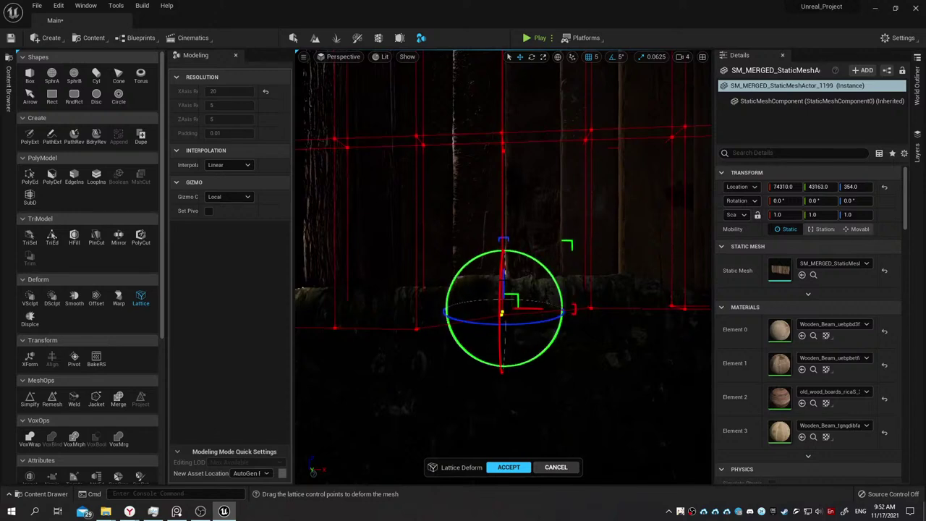
pyautogui.moveTo(504, 273); pyautogui.dragTo(477, 283, button='right')
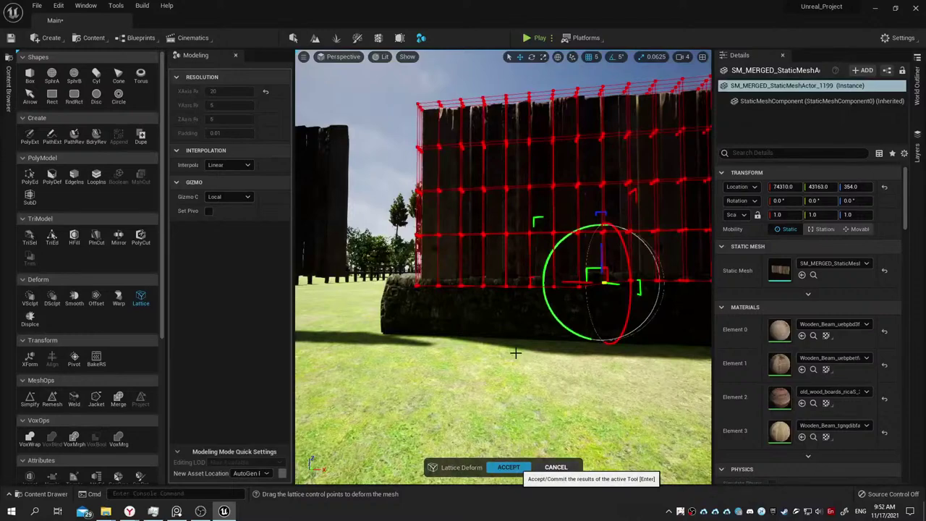
pyautogui.press('Return')
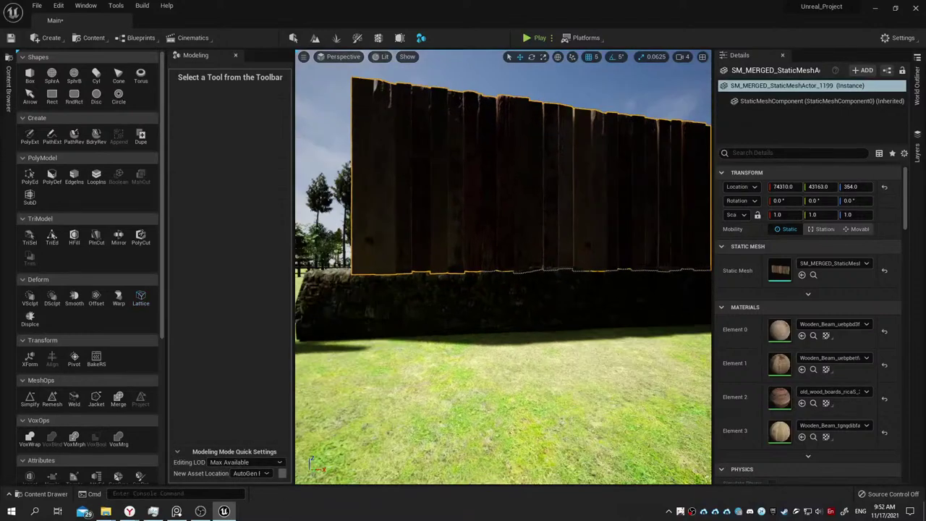
# Exit Modeling mode and undo the wall's slight Y position change.
pyautogui.moveTo(478, 283)
pyautogui.mouseDown(button='right')
pyautogui.moveTo(506, 275)
pyautogui.moveTo(499, 279)
pyautogui.mouseUp(button='right')
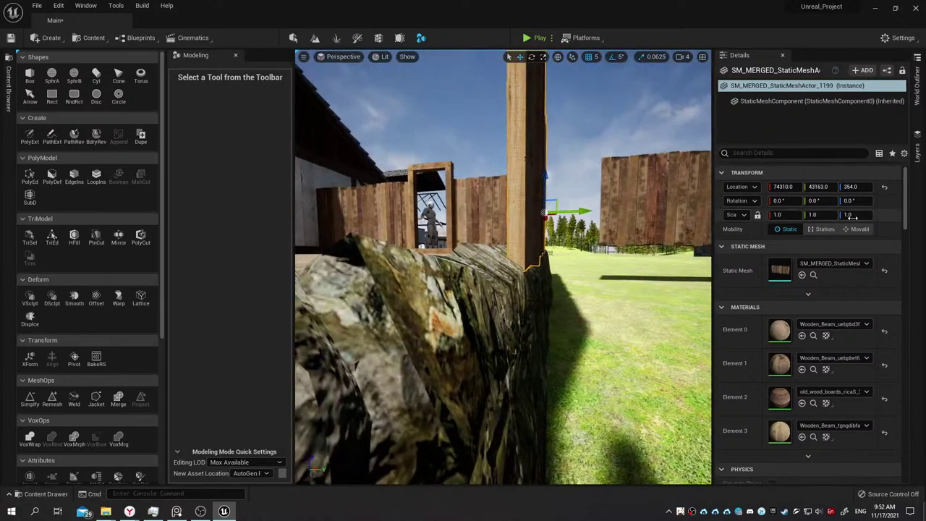
pyautogui.moveTo(819, 187); pyautogui.dragTo(807, 187)
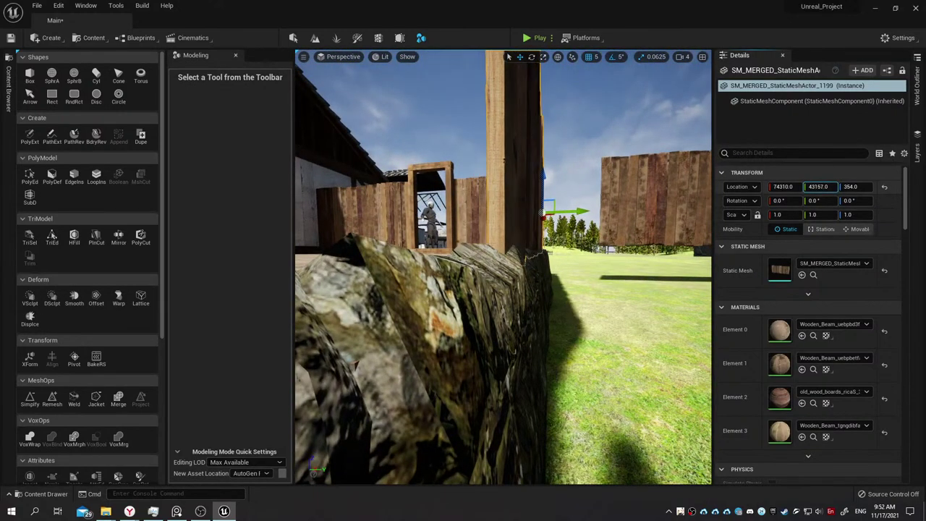
pyautogui.hotkey('shift', '1')
pyautogui.moveTo(402, 249)
pyautogui.mouseDown(button='right')
pyautogui.moveTo(227, 73)
pyautogui.moveTo(304, 217)
pyautogui.moveTo(261, 217)
pyautogui.moveTo(239, 232)
pyautogui.moveTo(268, 225)
pyautogui.moveTo(261, 232)
pyautogui.mouseUp(button='right')
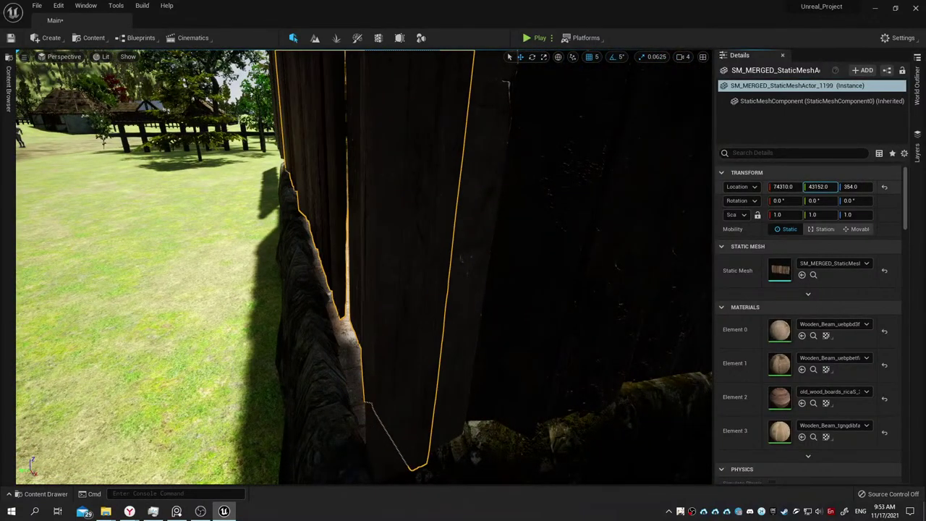
pyautogui.hotkey('ctrl', 'z')
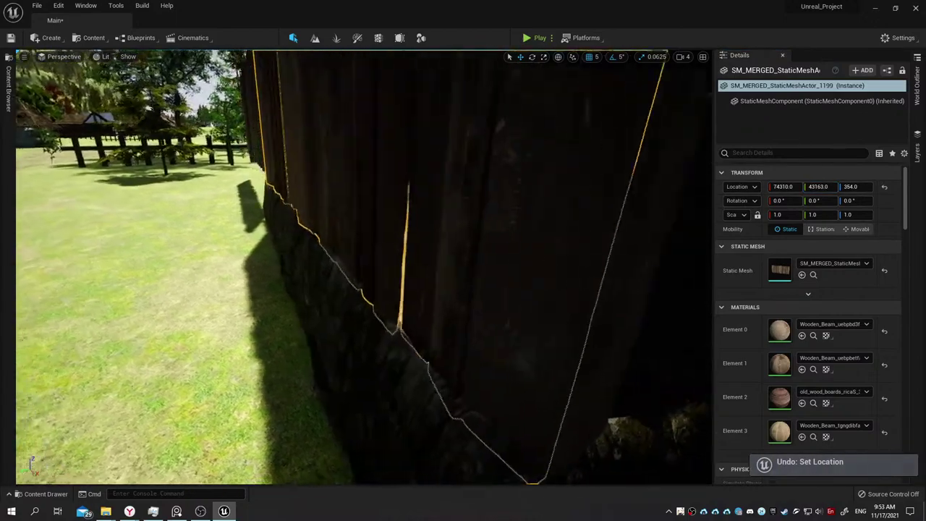
pyautogui.moveTo(260, 231); pyautogui.dragTo(261, 232, button='right')
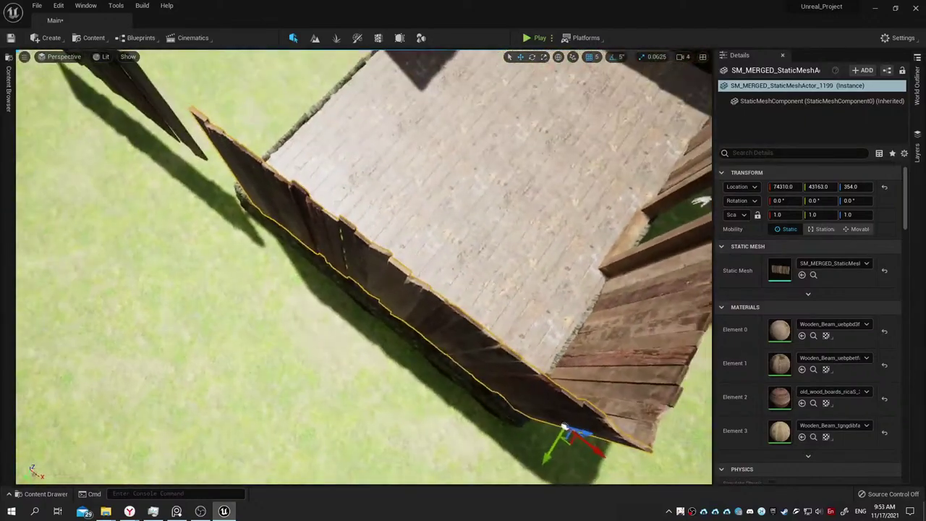
pyautogui.moveTo(260, 232); pyautogui.dragTo(260, 232, button='right')
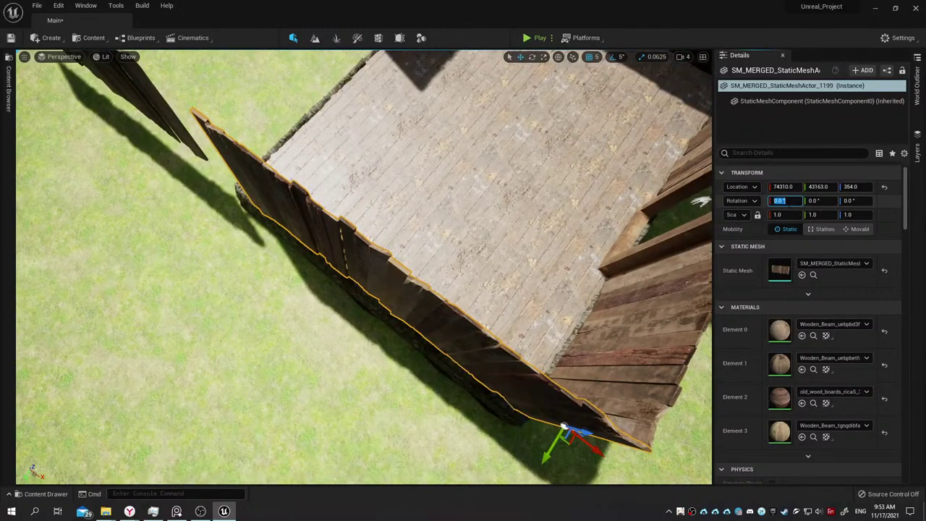
pyautogui.write('-2')
# Try tilt values on the wall, resetting X and Y rotation to 0 and settling Rotation Z at 1.0.
pyautogui.press('Return')
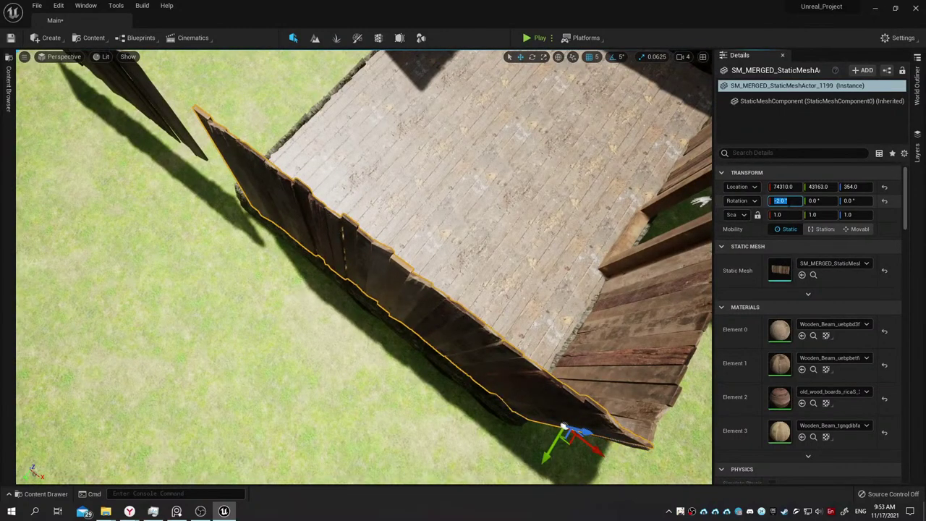
pyautogui.press('Return')
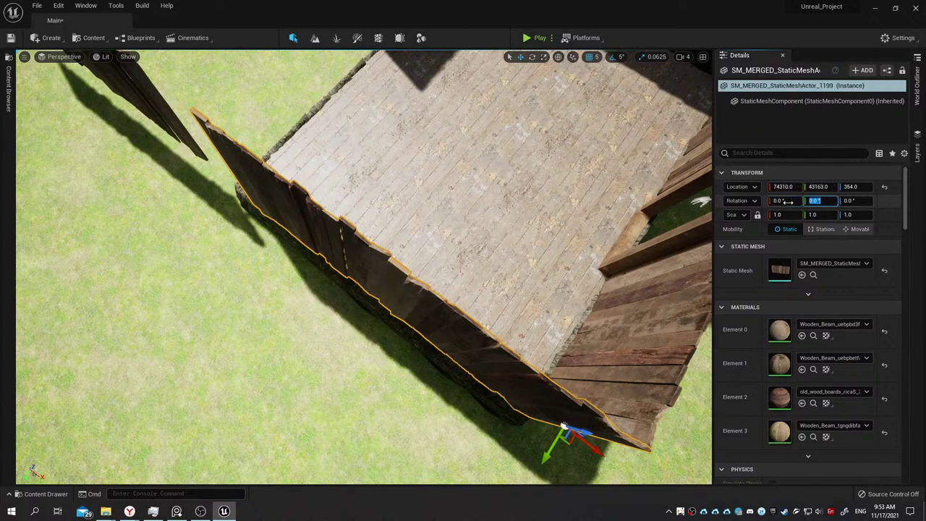
pyautogui.write('-2')
pyautogui.press('Return')
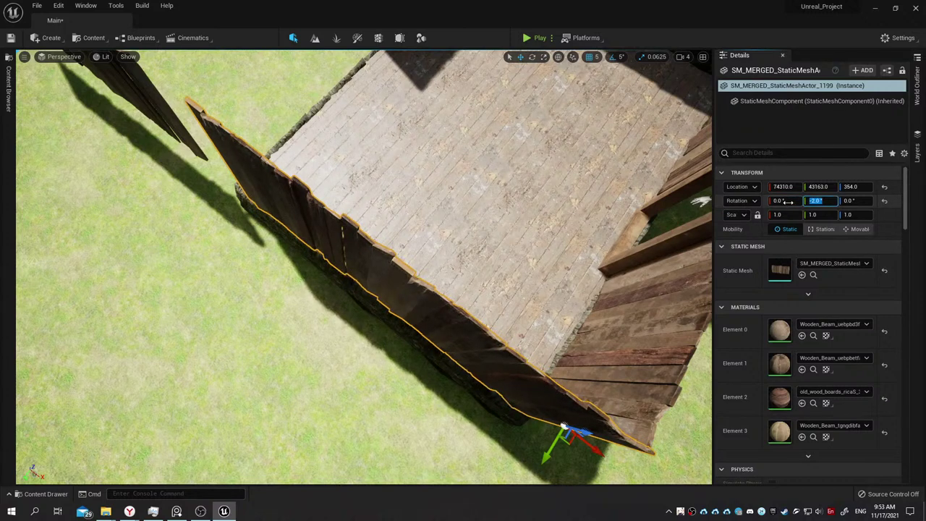
pyautogui.press('Tab')
pyautogui.press('Return')
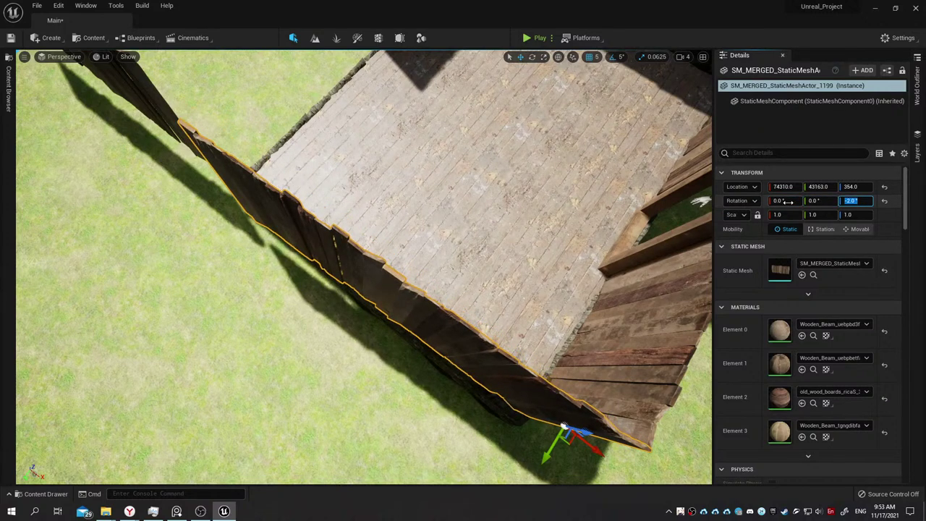
pyautogui.write('1')
pyautogui.press('Return')
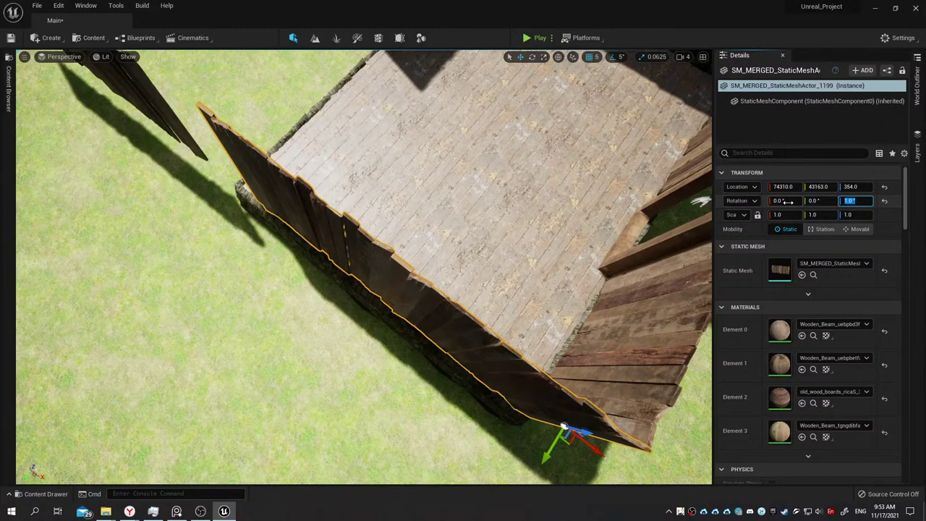
pyautogui.moveTo(563, 426); pyautogui.dragTo(535, 405, button='right')
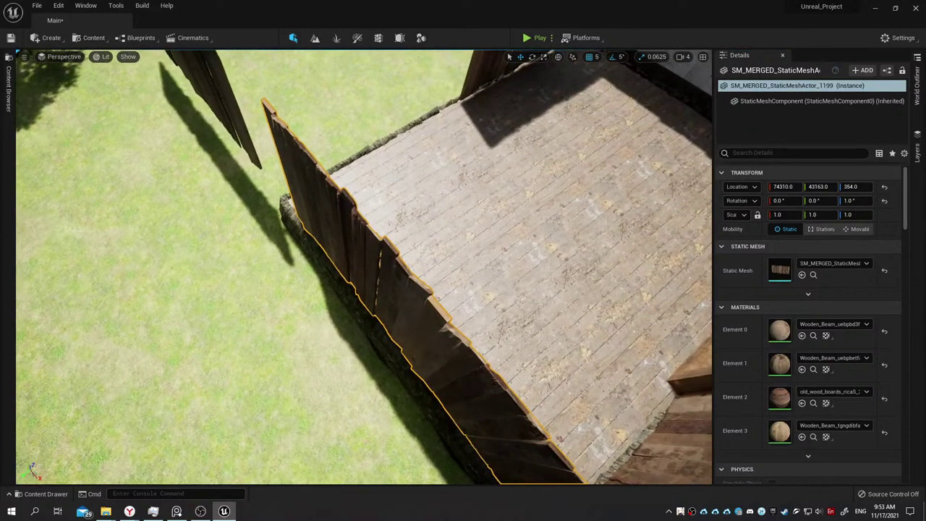
pyautogui.moveTo(536, 405); pyautogui.dragTo(463, 402, button='right')
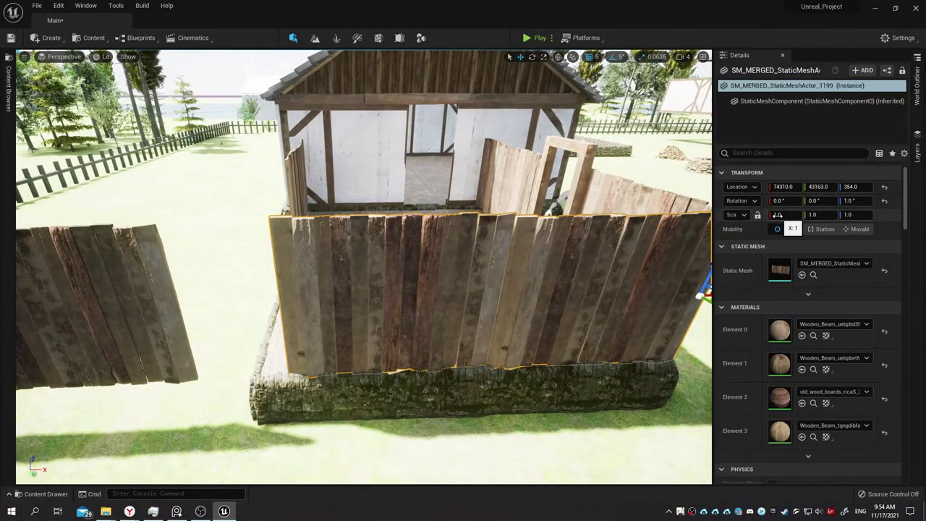
# Stretch the wall's Scale X to 1.085 and fly around to check it spans the stone base.
pyautogui.moveTo(778, 215); pyautogui.dragTo(804, 215)
pyautogui.scroll(5, 362, 268)
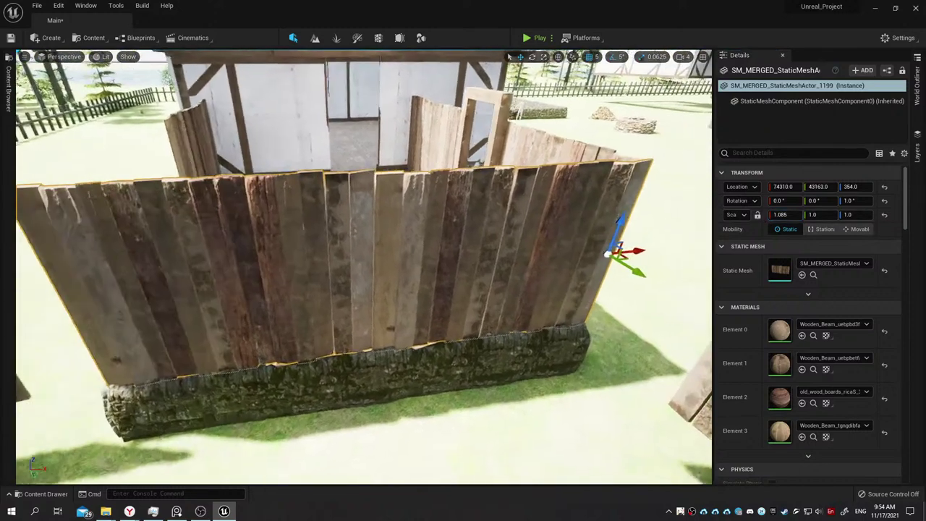
pyautogui.moveTo(362, 268); pyautogui.dragTo(217, 268, button='right')
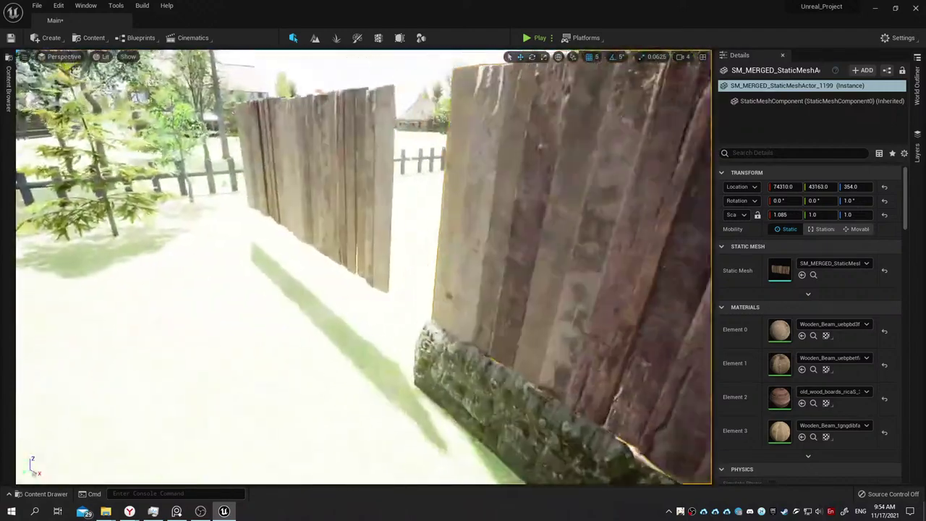
pyautogui.moveTo(571, 262); pyautogui.dragTo(507, 262, button='right')
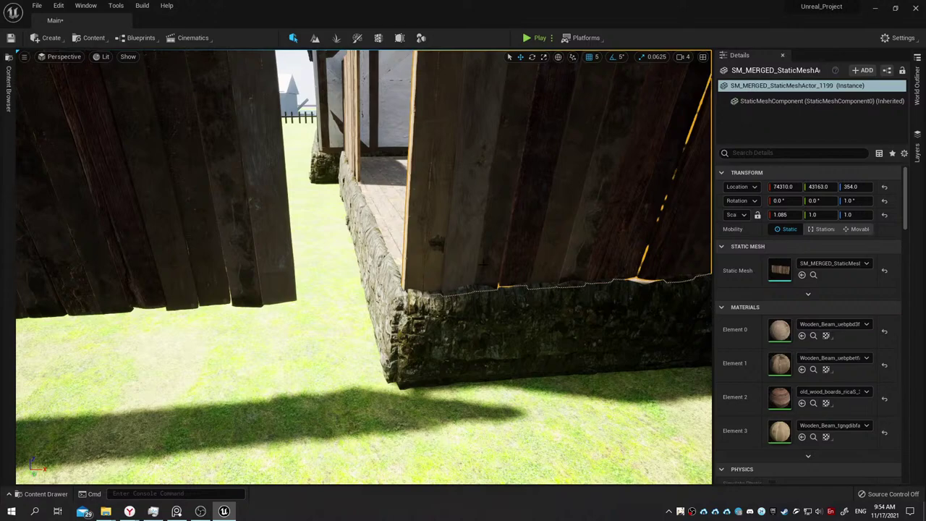
pyautogui.moveTo(362, 267); pyautogui.dragTo(405, 239, button='right')
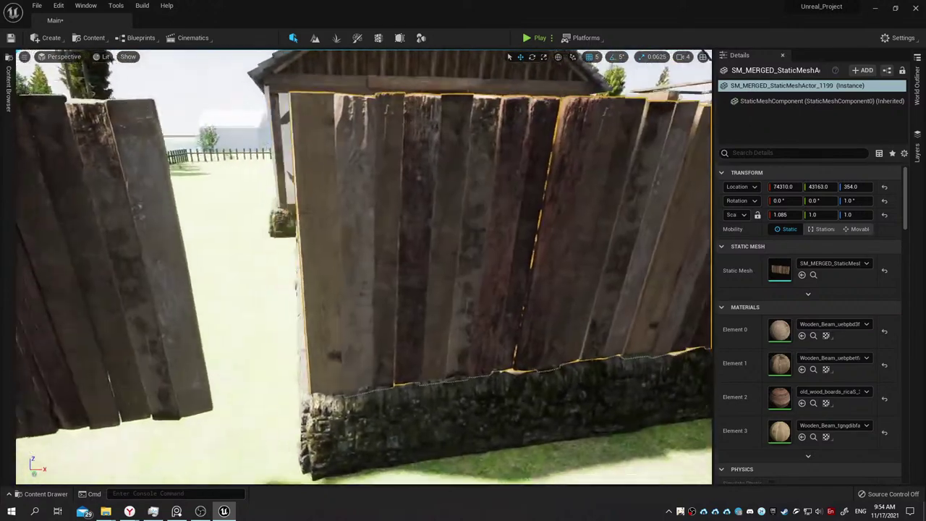
pyautogui.moveTo(460, 275); pyautogui.dragTo(460, 275, button='right')
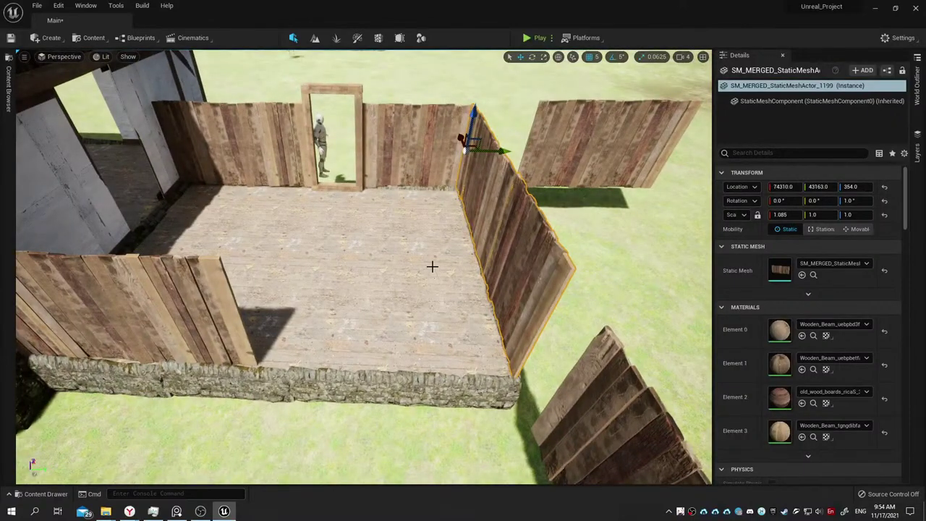
# Select and frame the detached merged plank wall at the upper right as one piece.
pyautogui.click(603, 134)
pyautogui.moveTo(603, 134); pyautogui.dragTo(555, 246, button='right')
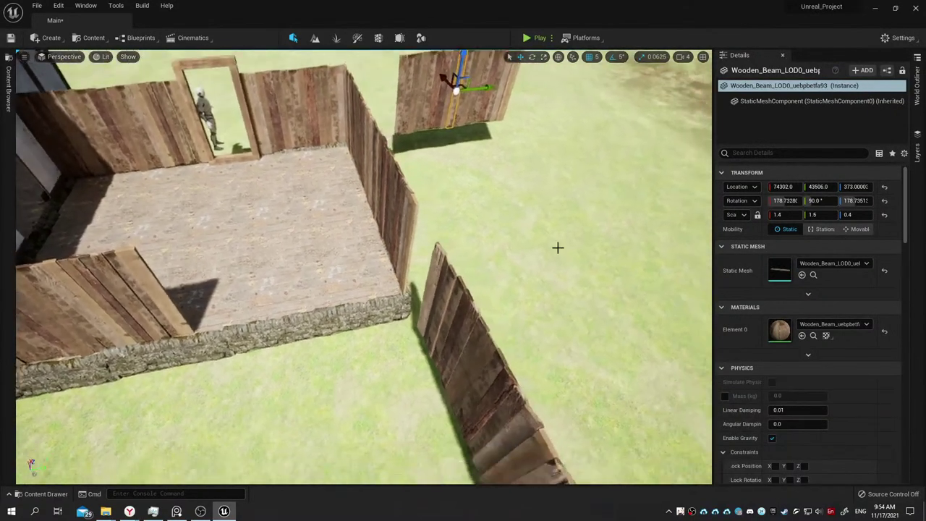
pyautogui.click(459, 351)
pyautogui.moveTo(458, 352); pyautogui.dragTo(506, 434, button='right')
pyautogui.press('f')
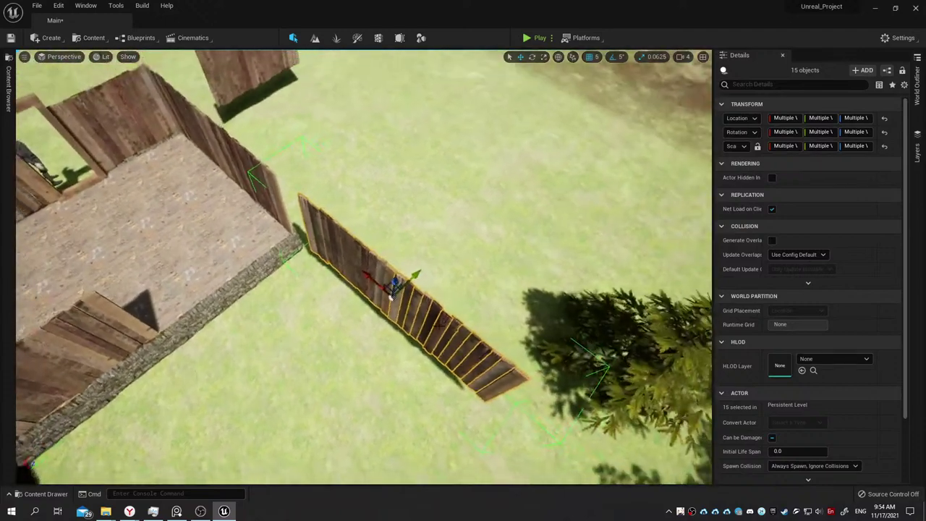
pyautogui.click(390, 293)
pyautogui.moveTo(339, 255); pyautogui.dragTo(304, 246, button='right')
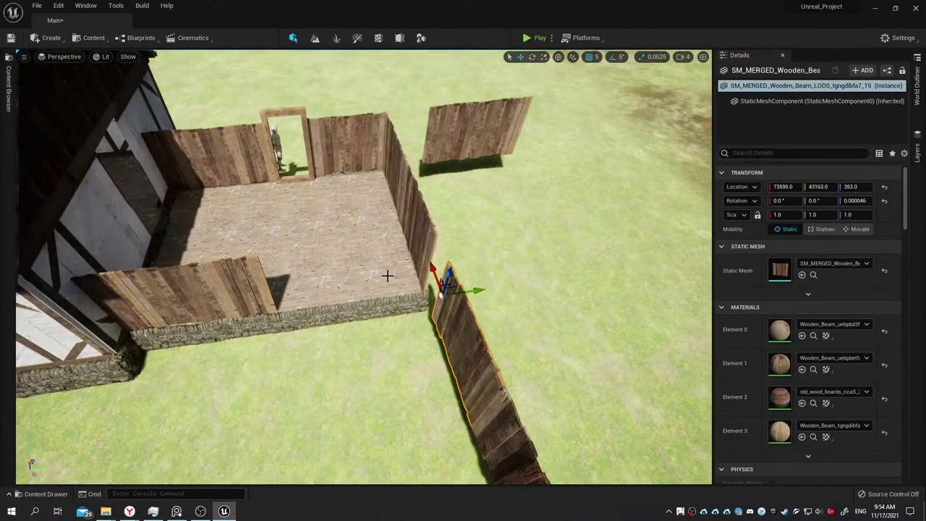
# Turn the wall 90 degrees and slide it along X and Y into the corner at Y 43145.
pyautogui.moveTo(478, 291); pyautogui.dragTo(411, 297)
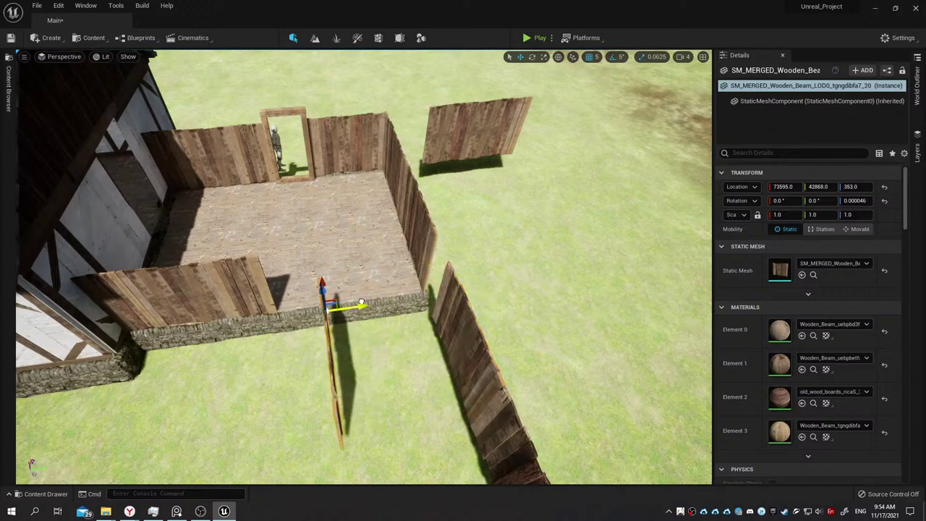
pyautogui.moveTo(361, 349); pyautogui.dragTo(432, 297)
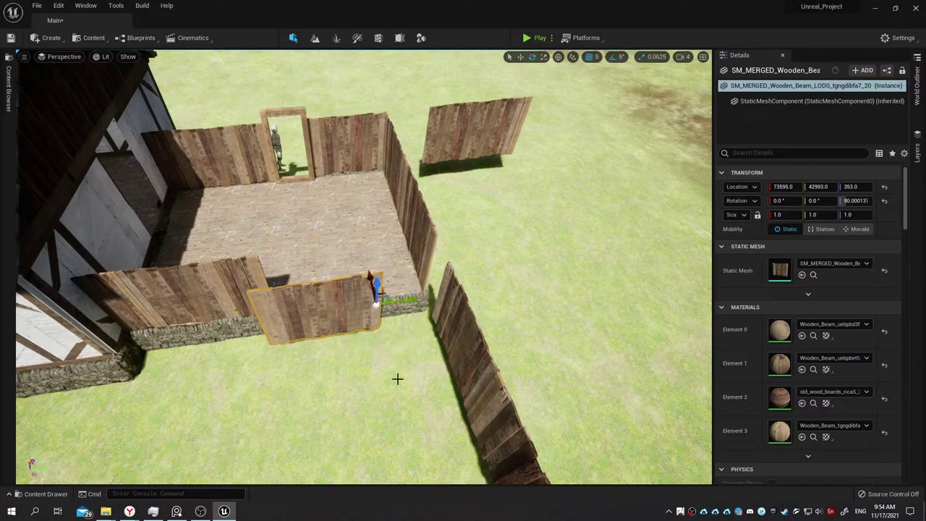
pyautogui.moveTo(405, 299); pyautogui.dragTo(438, 298)
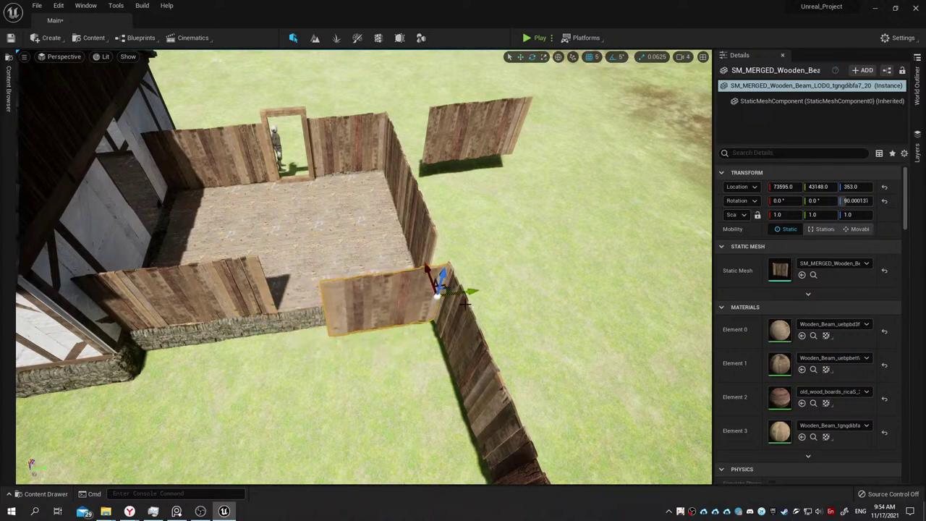
pyautogui.moveTo(425, 266); pyautogui.dragTo(422, 244)
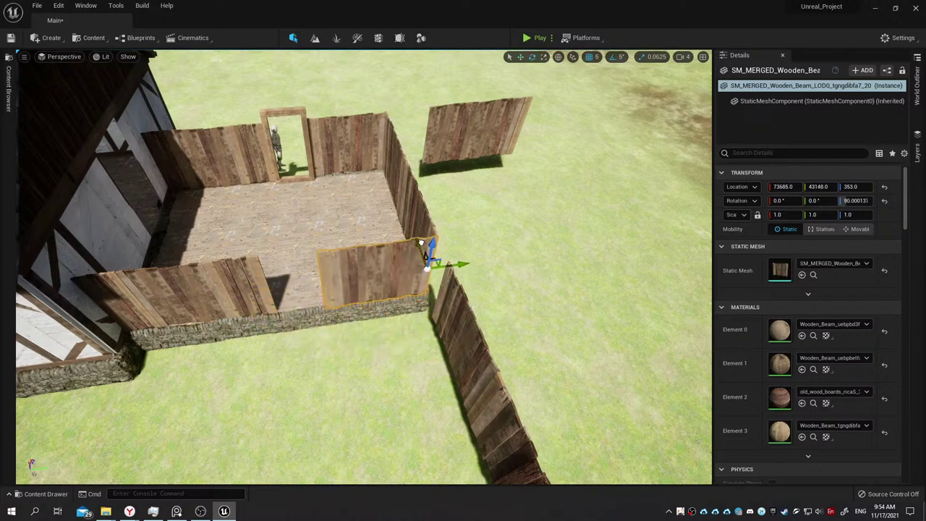
pyautogui.scroll(2, 422, 244)
pyautogui.scroll(2, 413, 250)
pyautogui.scroll(2, 402, 261)
pyautogui.scroll(2, 391, 269)
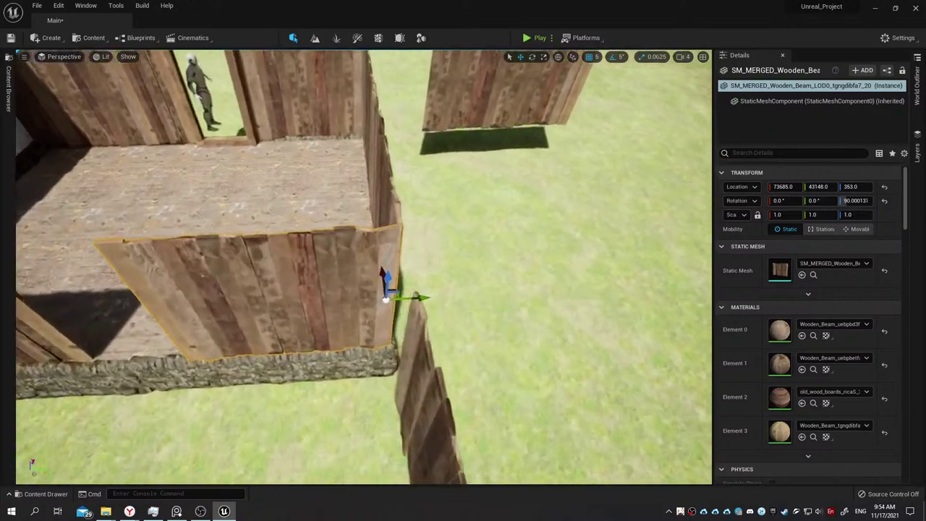
pyautogui.moveTo(391, 270); pyautogui.dragTo(449, 289, button='right')
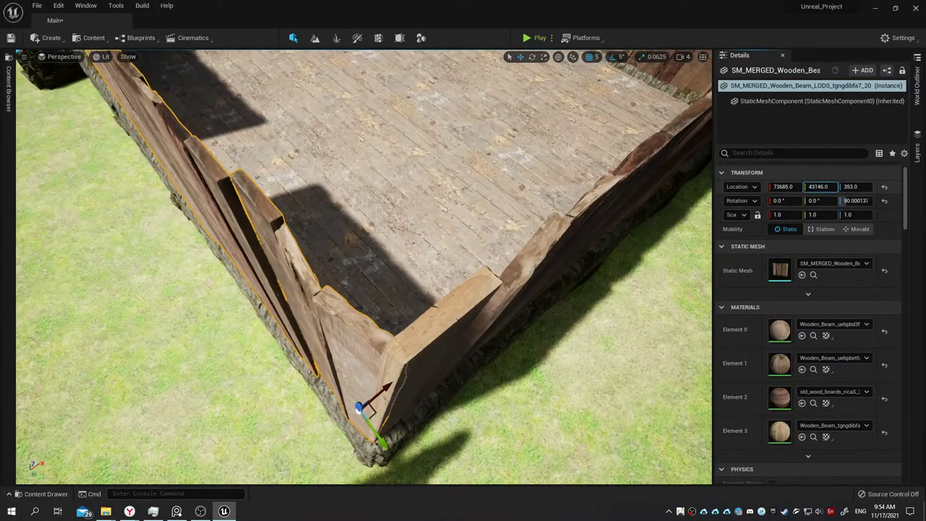
pyautogui.moveTo(448, 290)
pyautogui.mouseDown(button='right')
pyautogui.moveTo(448, 311)
pyautogui.moveTo(442, 260)
pyautogui.moveTo(420, 261)
pyautogui.mouseUp(button='right')
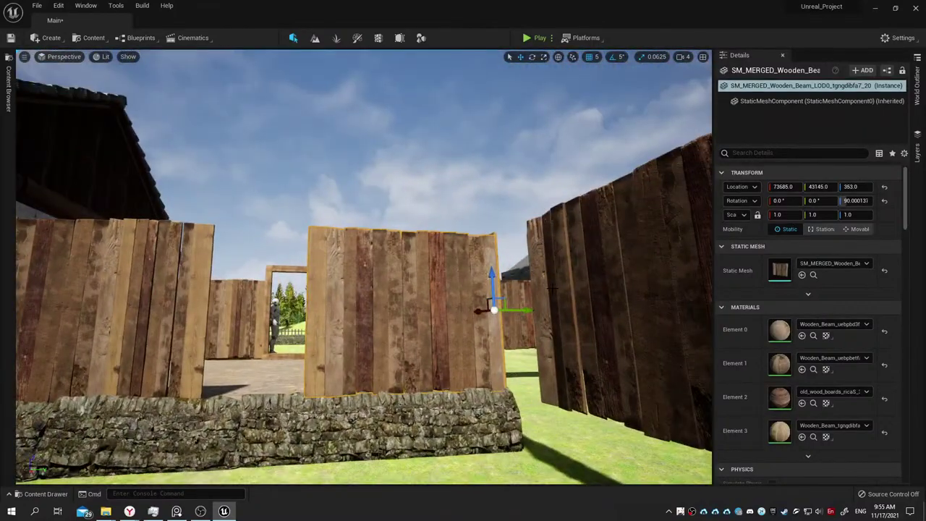
# Select the door plank panel and slide it along Y to about 42740 to close the gap.
pyautogui.moveTo(433, 337); pyautogui.dragTo(319, 280, button='right')
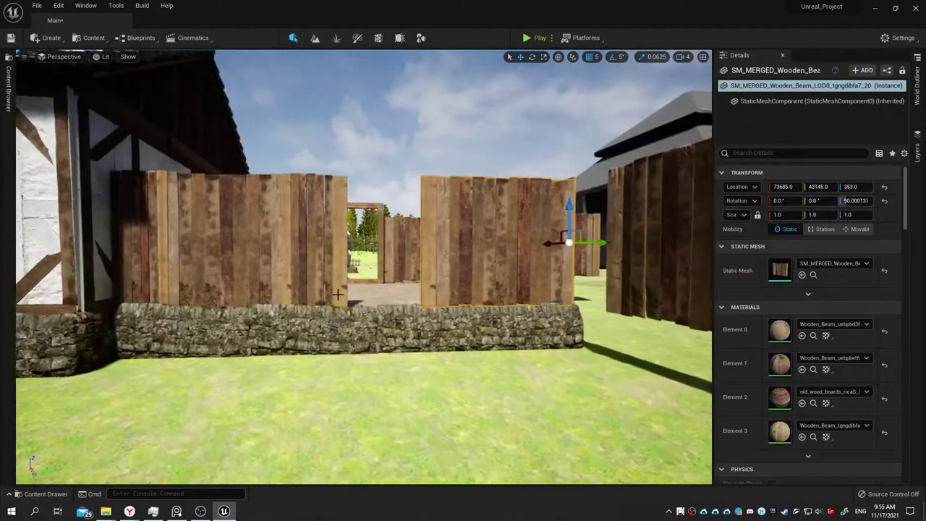
pyautogui.click(319, 279)
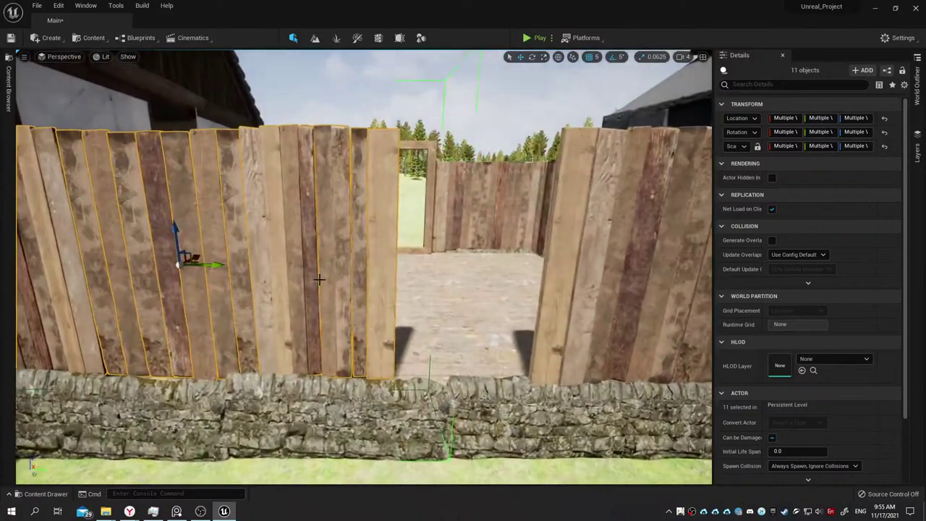
pyautogui.click(306, 262)
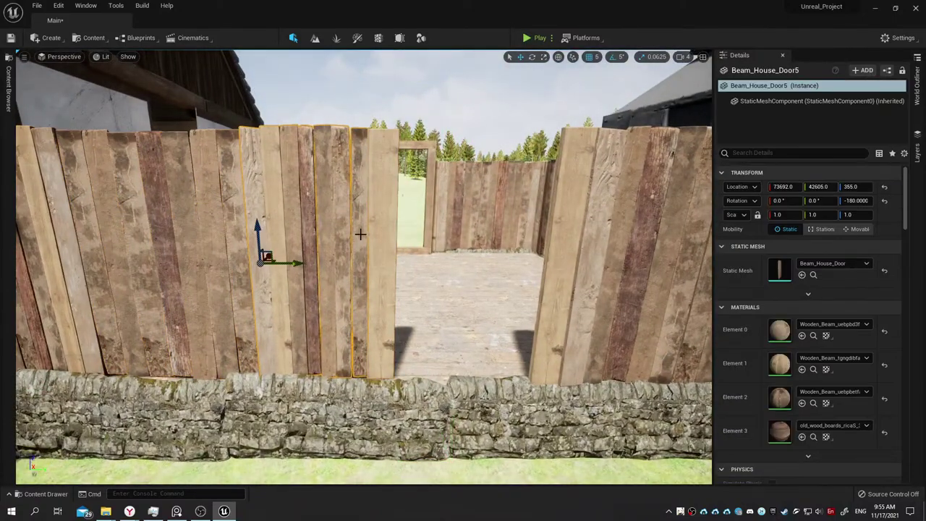
pyautogui.moveTo(306, 262); pyautogui.dragTo(306, 289, button='right')
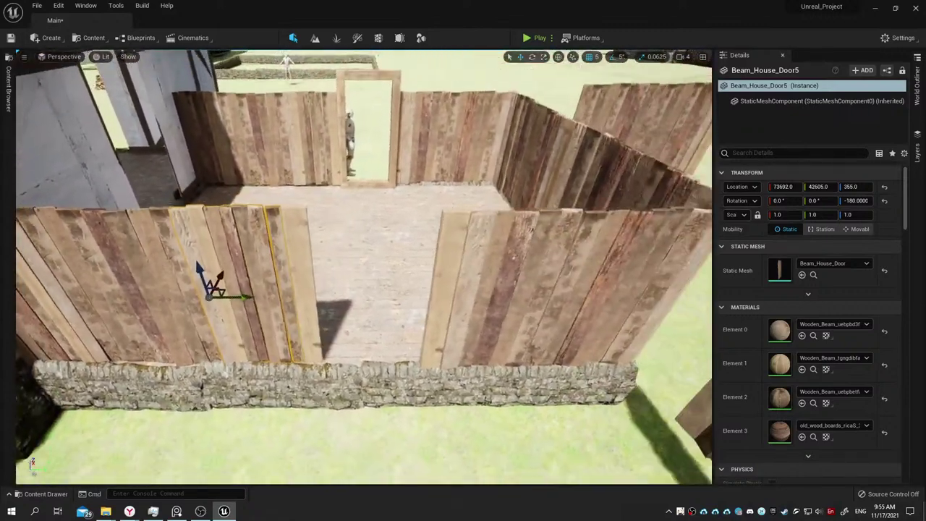
pyautogui.moveTo(362, 225); pyautogui.dragTo(362, 225, button='right')
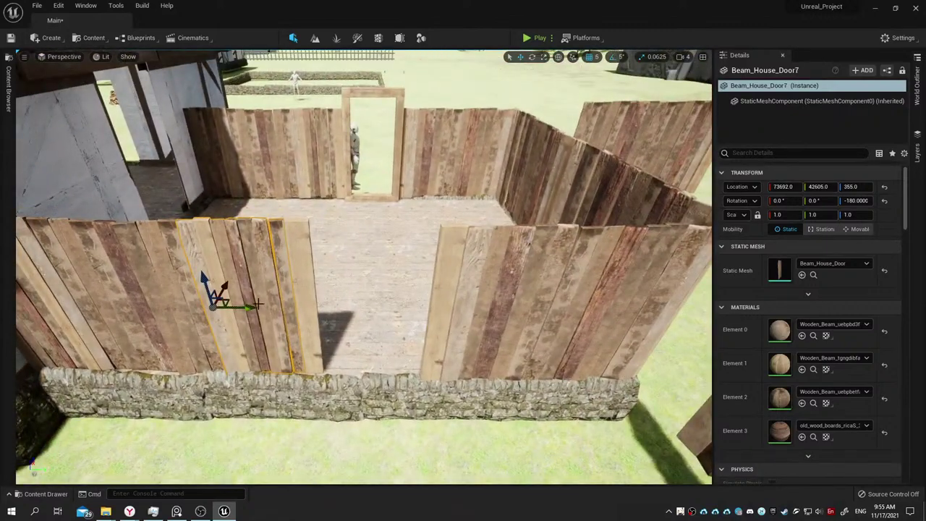
pyautogui.moveTo(257, 305); pyautogui.dragTo(355, 333)
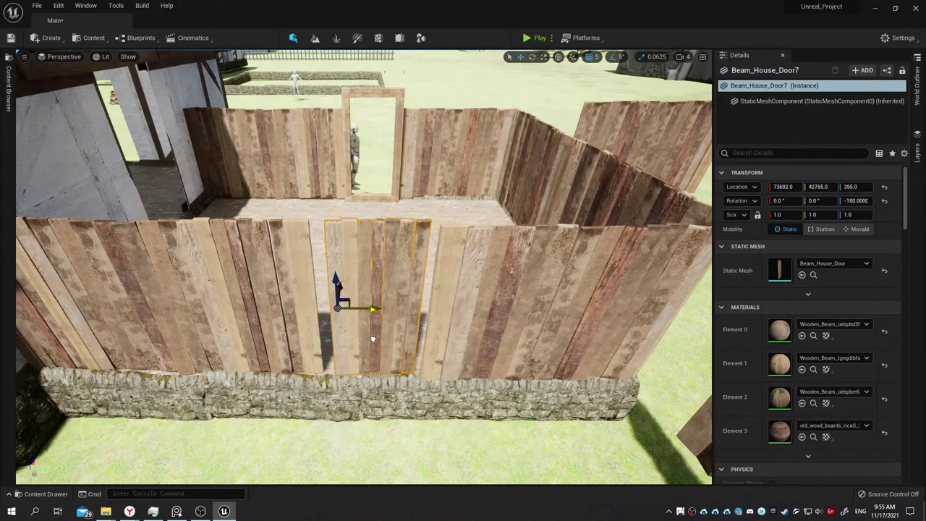
pyautogui.moveTo(356, 351); pyautogui.dragTo(357, 351, button='right')
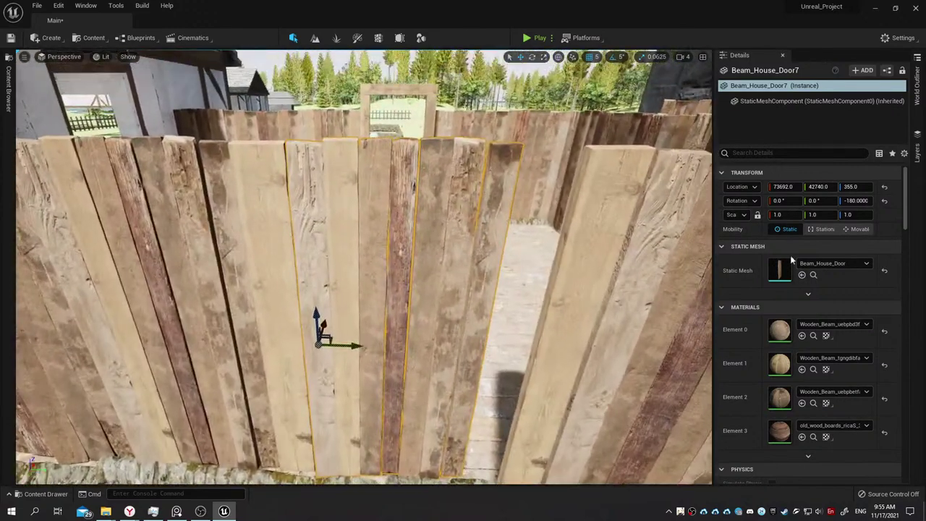
# Widen the door panel to a Y scale of 1.265, undoing a trial X scale change.
pyautogui.click(781, 215)
pyautogui.write('0.875')
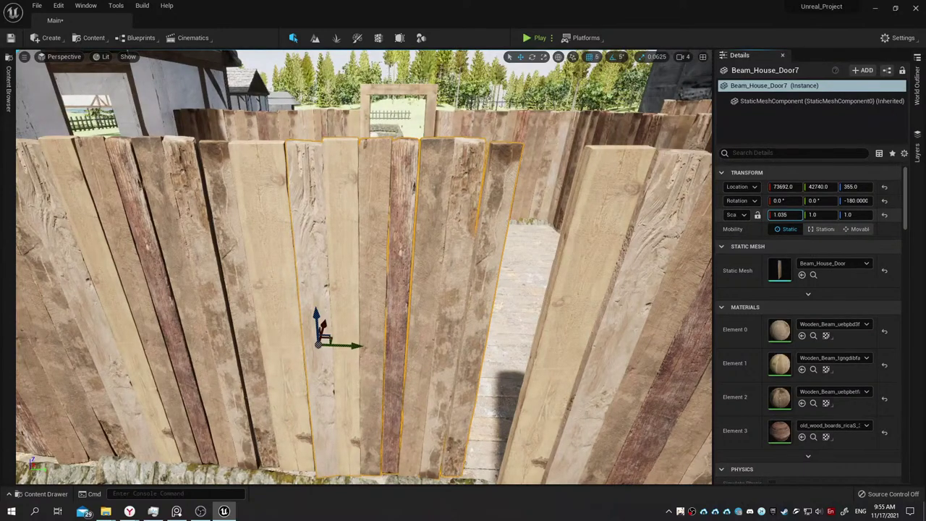
pyautogui.moveTo(781, 214); pyautogui.dragTo(804, 214)
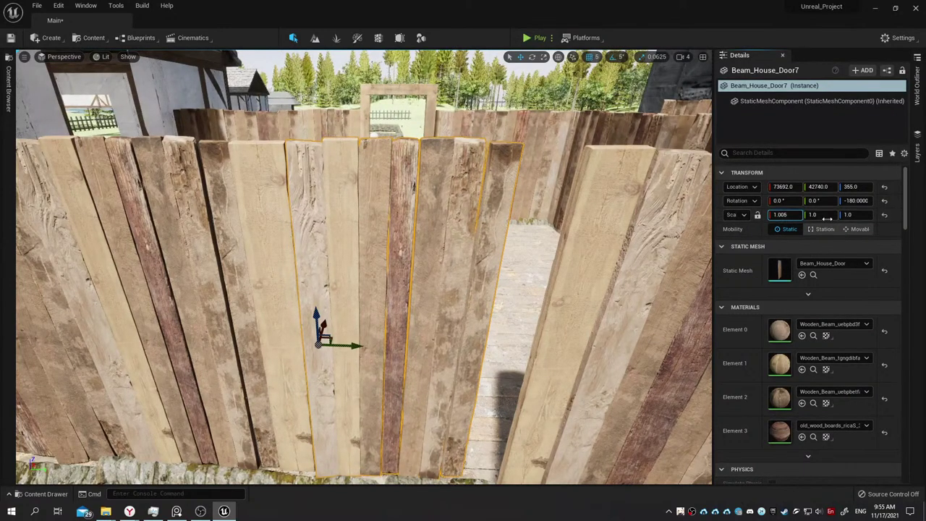
pyautogui.hotkey('ctrl', 'z')
pyautogui.moveTo(827, 218); pyautogui.dragTo(865, 218)
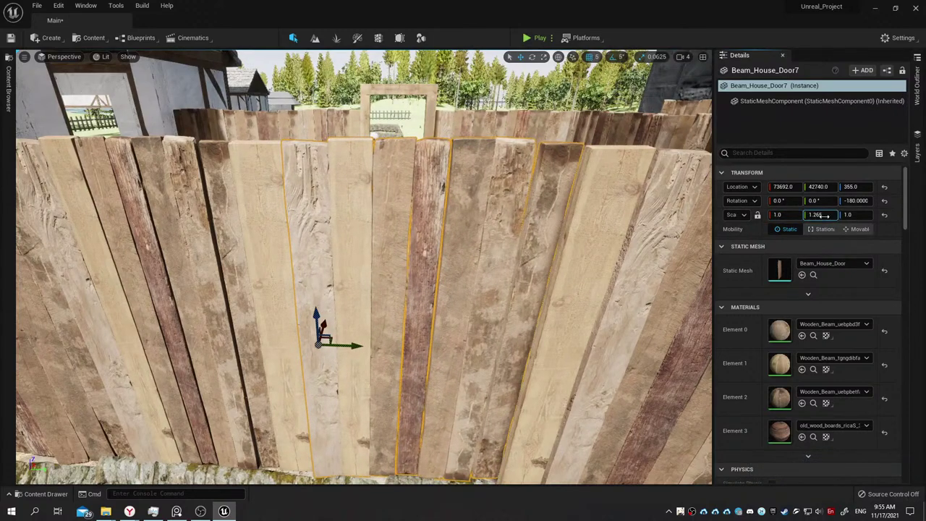
pyautogui.moveTo(633, 238)
pyautogui.mouseDown(button='right')
pyautogui.moveTo(633, 304)
pyautogui.moveTo(611, 275)
pyautogui.mouseUp(button='right')
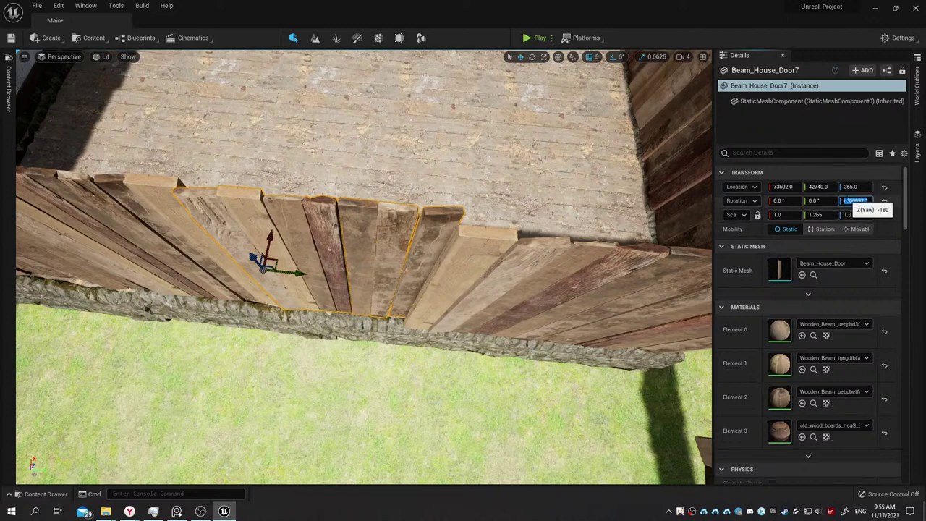
# Set the panel's Z rotation (yaw) to -176 degrees to align it with neighbouring boards.
pyautogui.moveTo(853, 200); pyautogui.dragTo(848, 201)
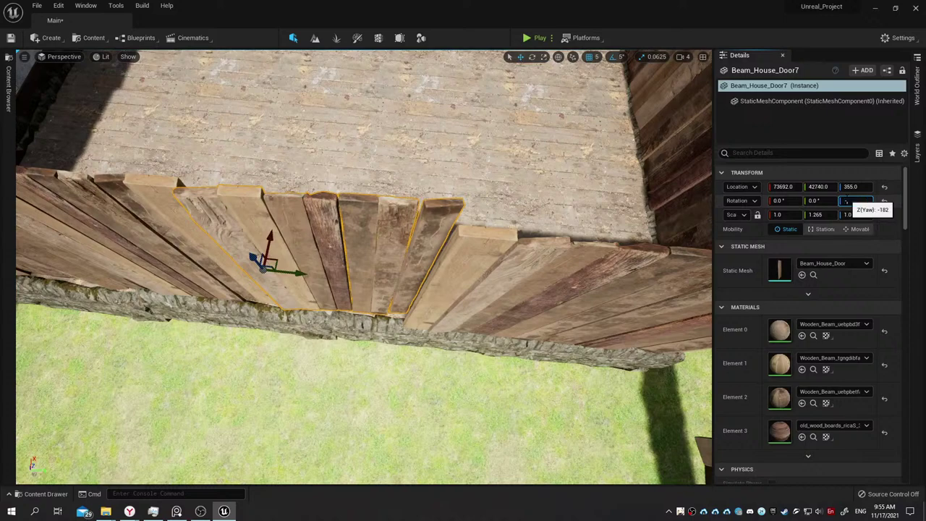
pyautogui.write('178')
pyautogui.press('Return')
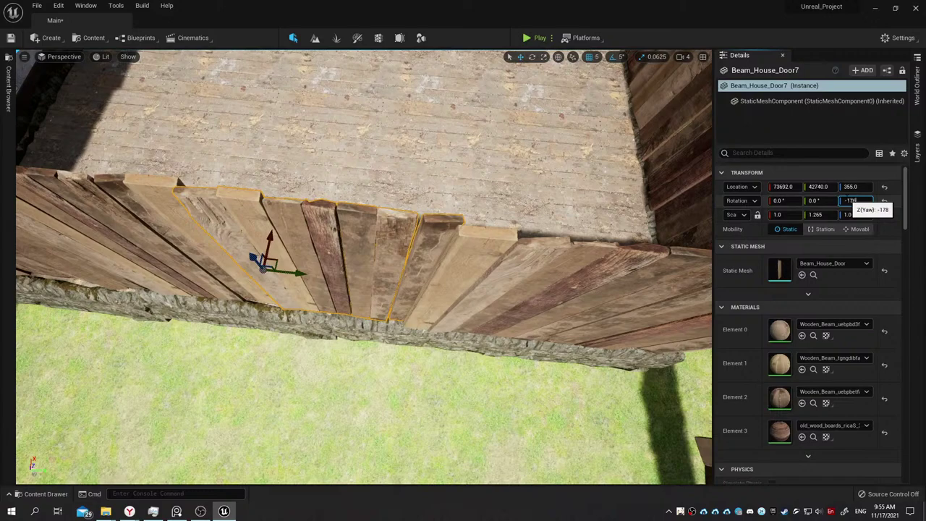
pyautogui.press('BackSpace')
pyautogui.write('6')
pyautogui.press('Return')
pyautogui.moveTo(513, 265)
pyautogui.mouseDown(button='right')
pyautogui.moveTo(464, 275)
pyautogui.moveTo(434, 239)
pyautogui.moveTo(405, 246)
pyautogui.moveTo(516, 248)
pyautogui.moveTo(317, 235)
pyautogui.moveTo(448, 261)
pyautogui.moveTo(258, 224)
pyautogui.moveTo(455, 226)
pyautogui.mouseUp(button='right')
# Select all eleven plank boards of the front fence wall.
pyautogui.keyDown('ctrl'); pyautogui.click(516, 249); pyautogui.keyUp('ctrl')
pyautogui.keyDown('ctrl'); pyautogui.click(317, 235); pyautogui.keyUp('ctrl')
pyautogui.keyDown('ctrl'); pyautogui.click(259, 224); pyautogui.keyUp('ctrl')
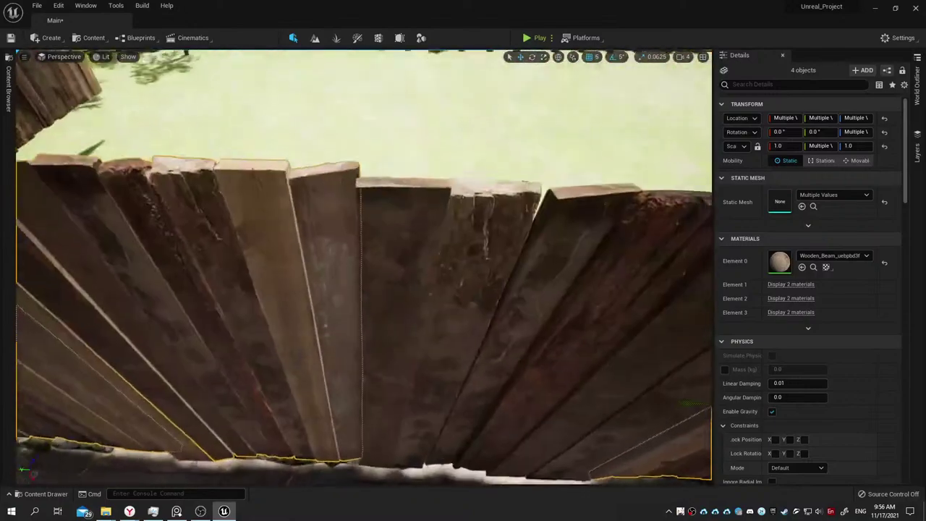
pyautogui.moveTo(341, 304); pyautogui.dragTo(341, 304, button='right')
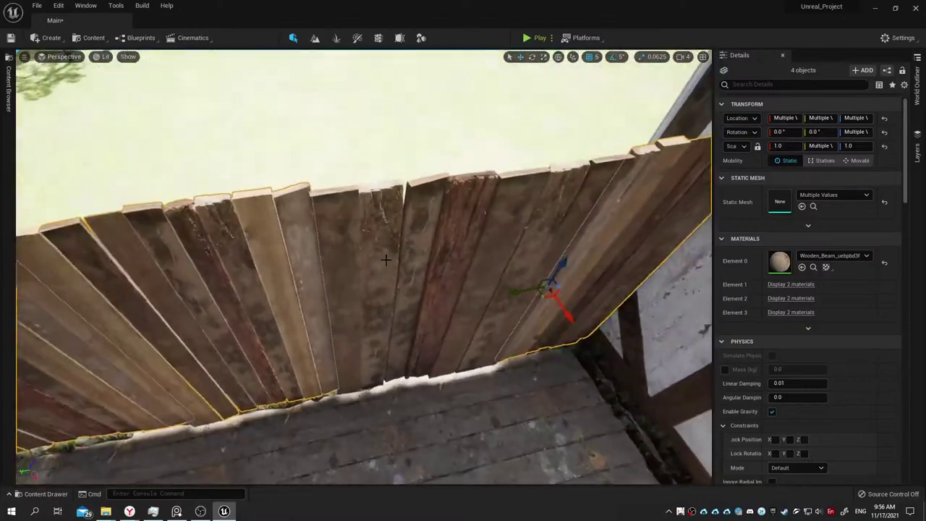
pyautogui.keyDown('ctrl'); pyautogui.click(341, 304); pyautogui.keyUp('ctrl')
pyautogui.keyDown('ctrl'); pyautogui.click(381, 299); pyautogui.keyUp('ctrl')
pyautogui.keyDown('ctrl'); pyautogui.click(407, 288); pyautogui.keyUp('ctrl')
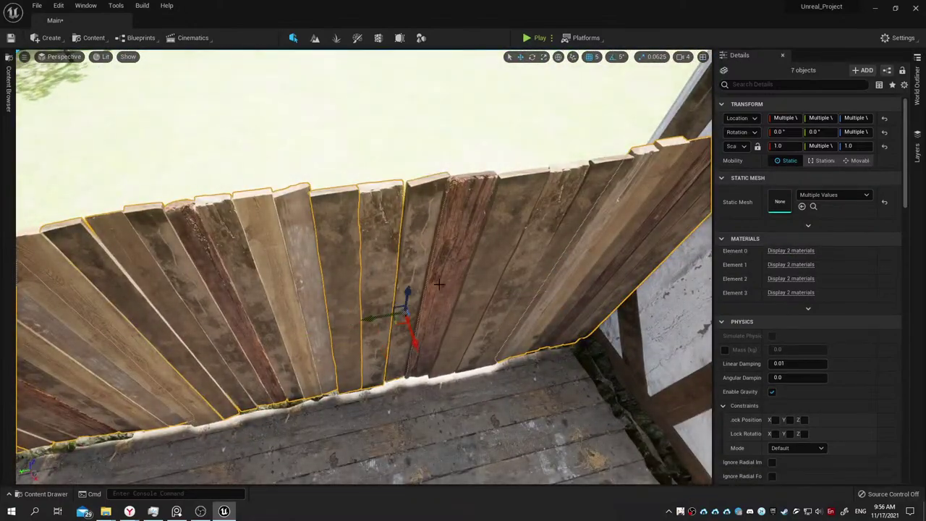
pyautogui.keyDown('ctrl'); pyautogui.click(442, 283); pyautogui.keyUp('ctrl')
pyautogui.keyDown('ctrl'); pyautogui.click(478, 282); pyautogui.keyUp('ctrl')
pyautogui.keyDown('ctrl'); pyautogui.click(531, 276); pyautogui.keyUp('ctrl')
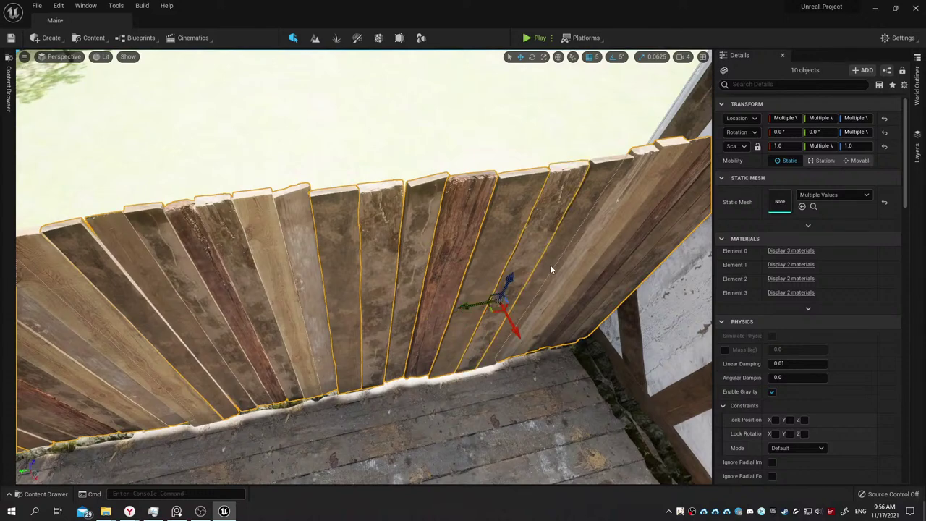
pyautogui.keyDown('ctrl'); pyautogui.click(551, 267); pyautogui.keyUp('ctrl')
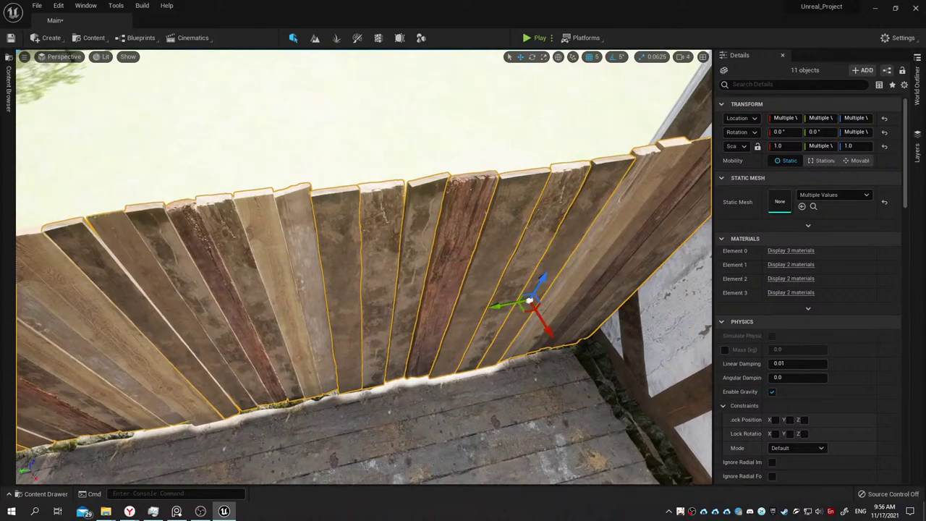
pyautogui.scroll(-5, 579, 231)
# Group the boards as GroupActor127, hide them, add the lone upright post, then unhide everything.
pyautogui.hotkey('ctrl', 'g')
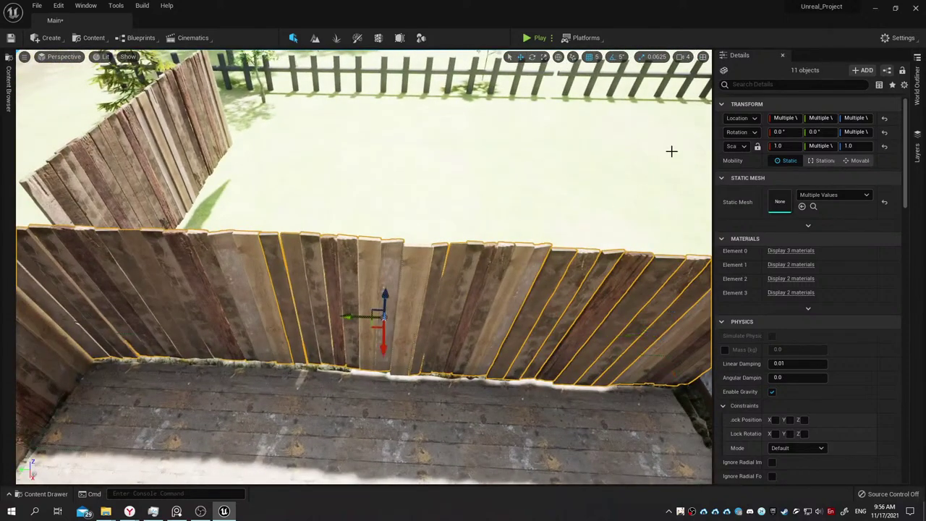
pyautogui.click(917, 86)
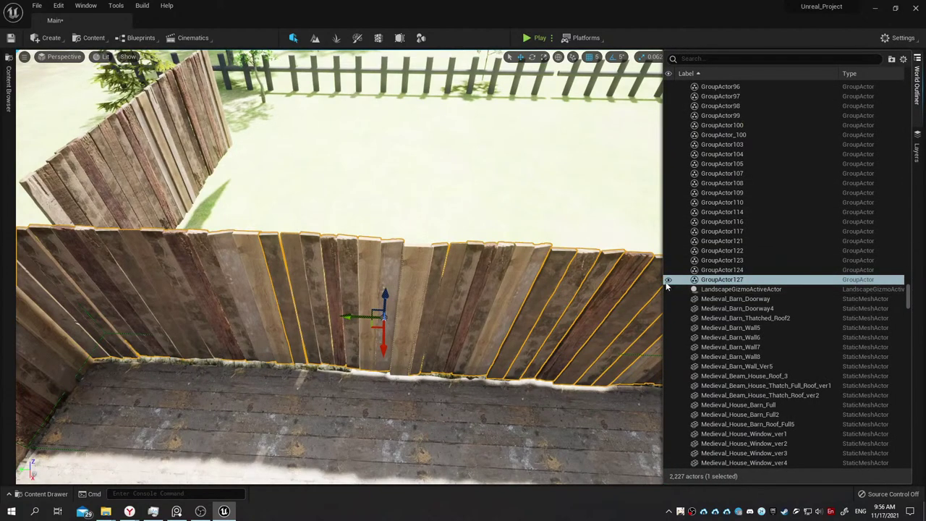
pyautogui.press('h')
pyautogui.moveTo(380, 273); pyautogui.dragTo(391, 275, button='right')
pyautogui.click(380, 272)
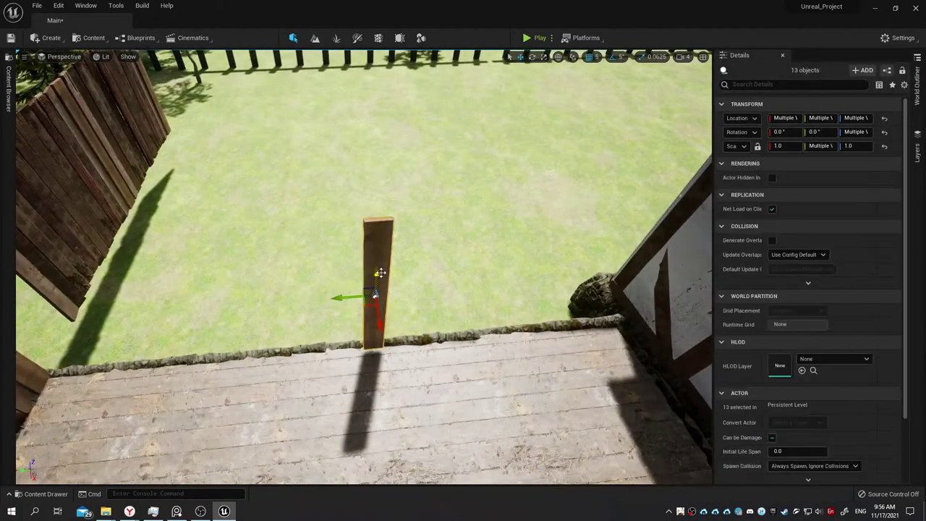
pyautogui.click(917, 86)
pyautogui.press('h')
pyautogui.hotkey('ctrl', 'h')
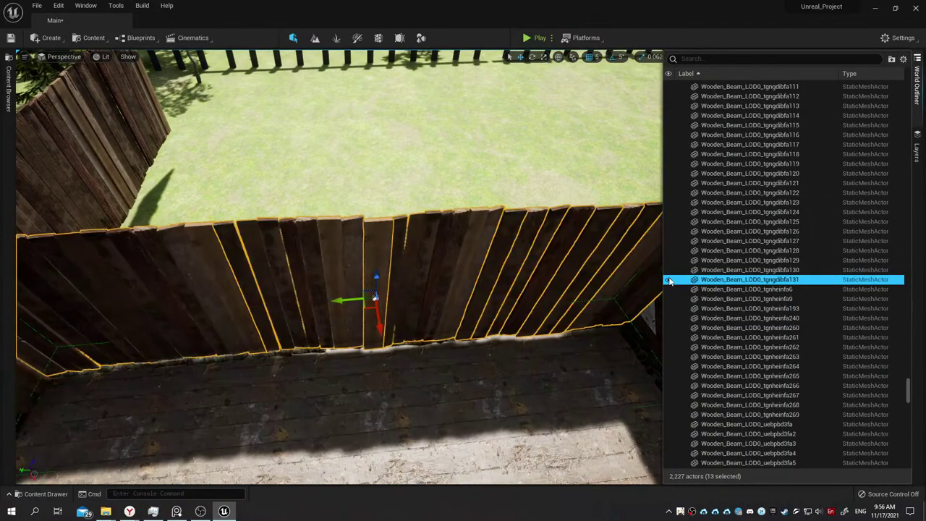
# Merge the framed fence pieces into one static mesh saved in Environments/Houses/Medieval_House.
pyautogui.press('f')
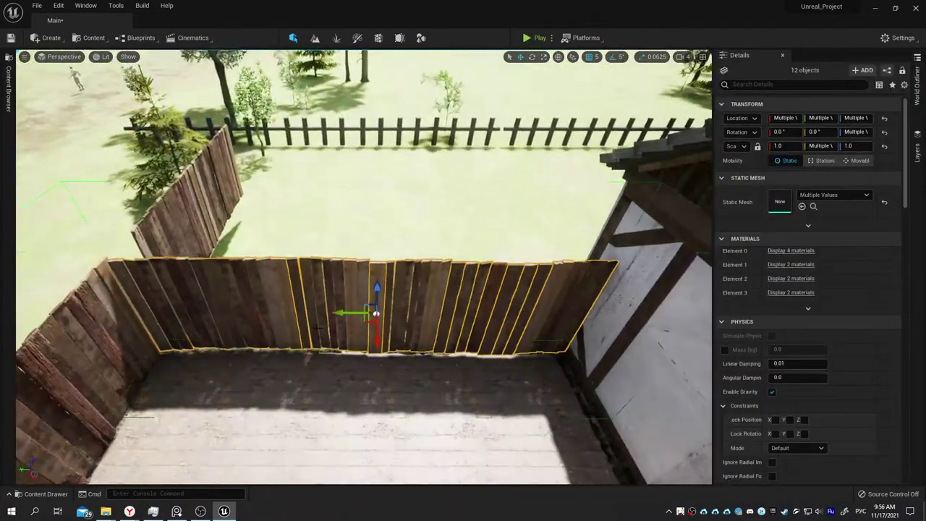
pyautogui.rightClick(336, 153)
pyautogui.moveTo(394, 336)
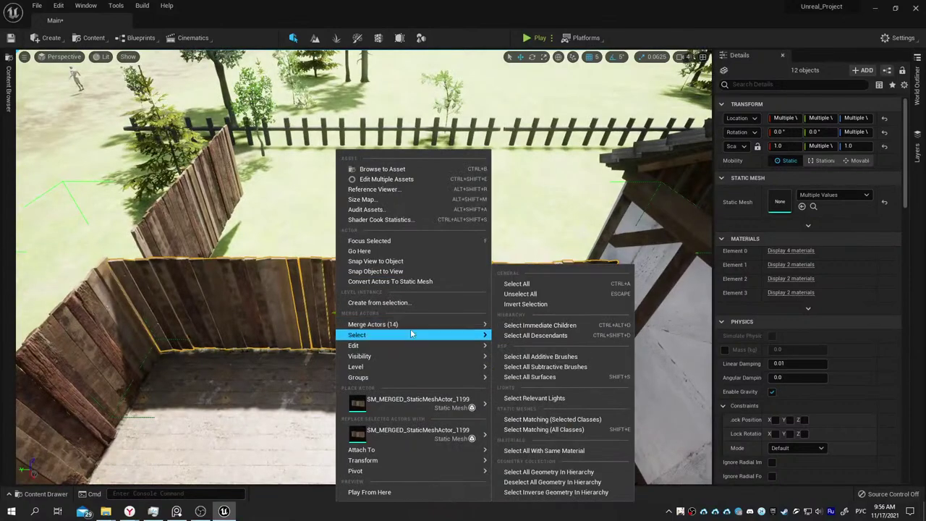
pyautogui.moveTo(432, 325)
pyautogui.click(517, 327)
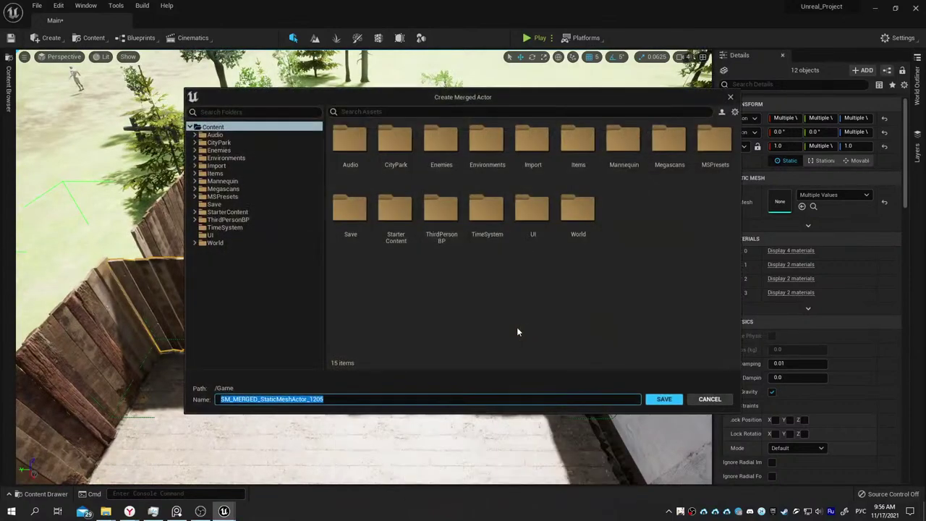
pyautogui.doubleClick(479, 146)
pyautogui.doubleClick(357, 144)
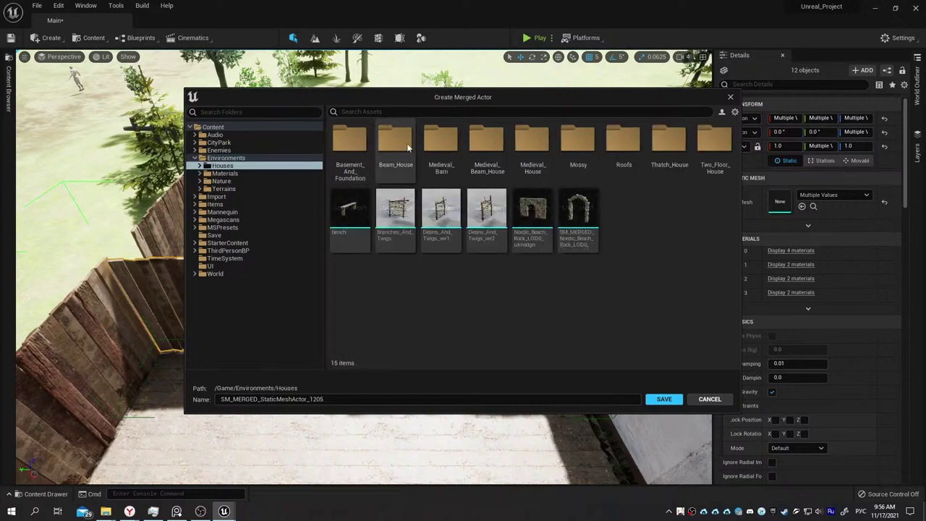
pyautogui.click(538, 148)
pyautogui.doubleClick(538, 148)
pyautogui.click(653, 400)
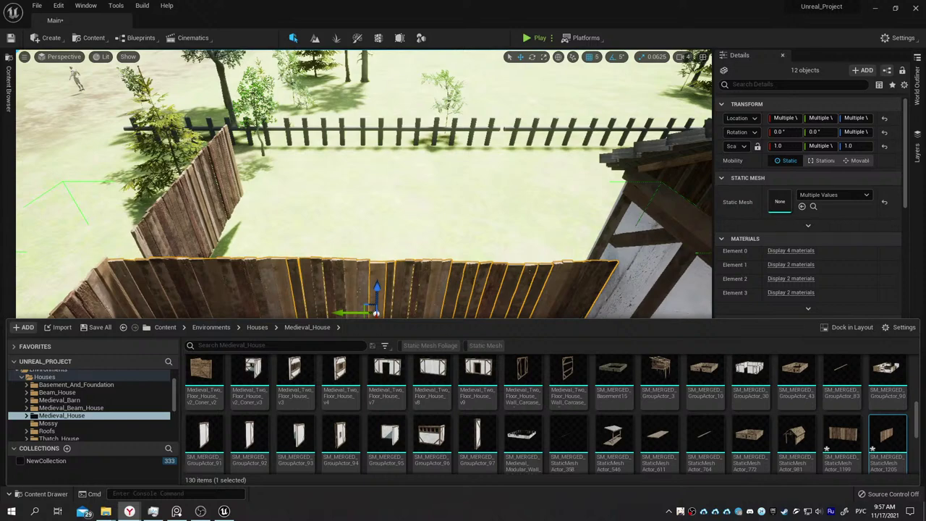
# Frame the selected fence and orbit closer to inspect where the planks meet the stone wall.
pyautogui.press('f')
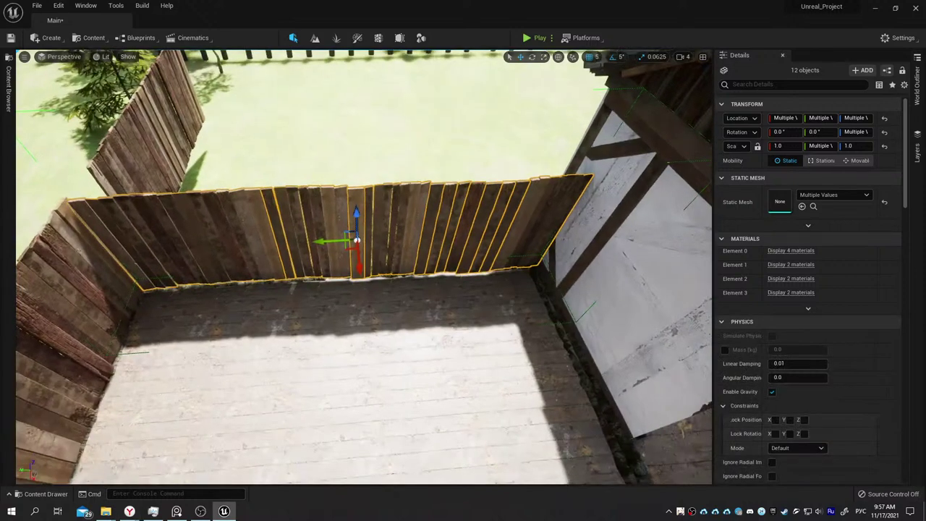
pyautogui.scroll(10, 364, 267)
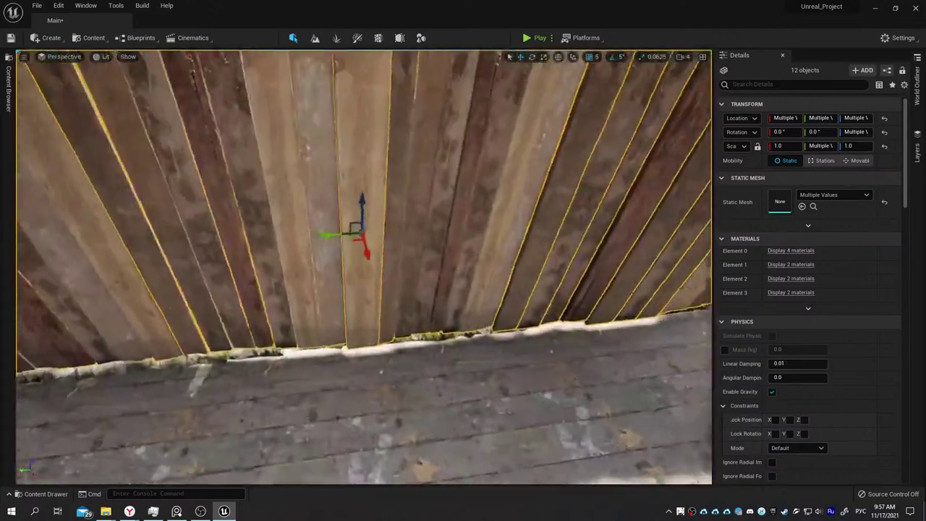
pyautogui.moveTo(364, 267); pyautogui.dragTo(364, 217, button='right')
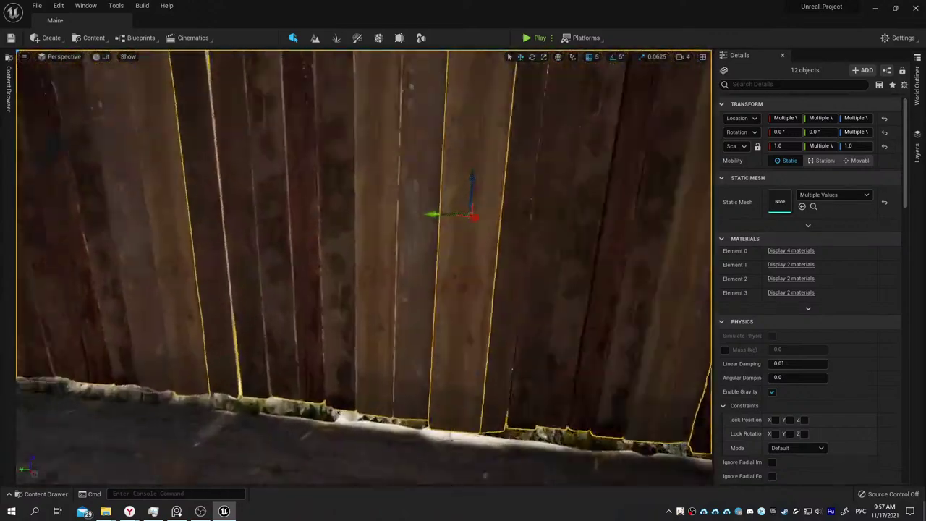
pyautogui.moveTo(364, 267); pyautogui.dragTo(364, 267, button='right')
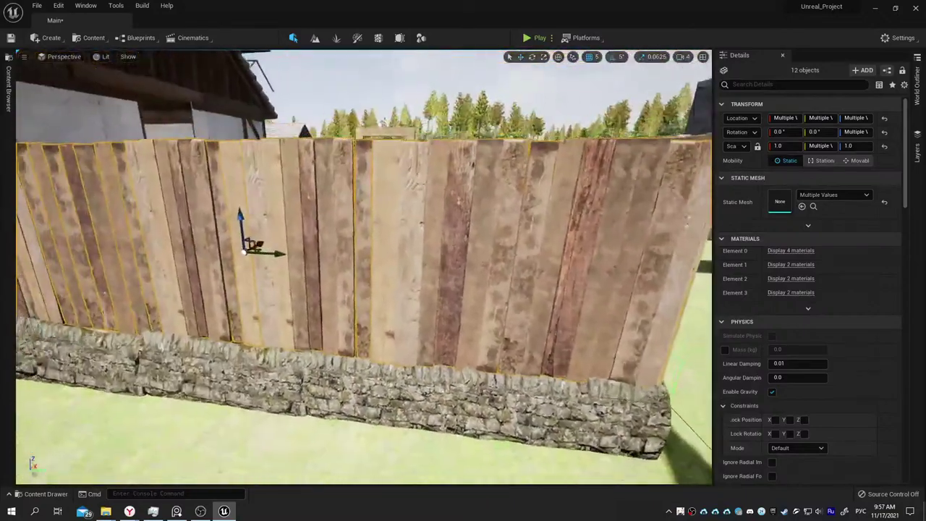
pyautogui.moveTo(496, 217); pyautogui.dragTo(485, 247, button='right')
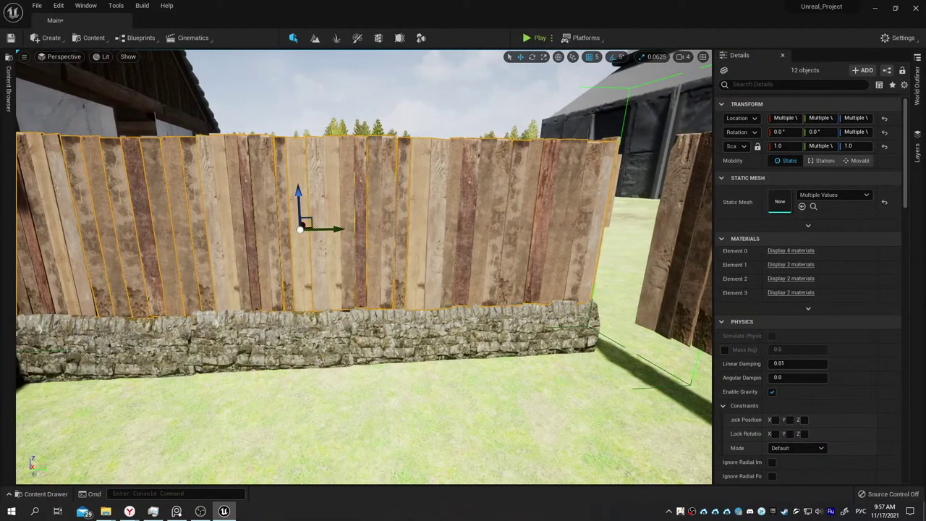
pyautogui.click(130, 511)
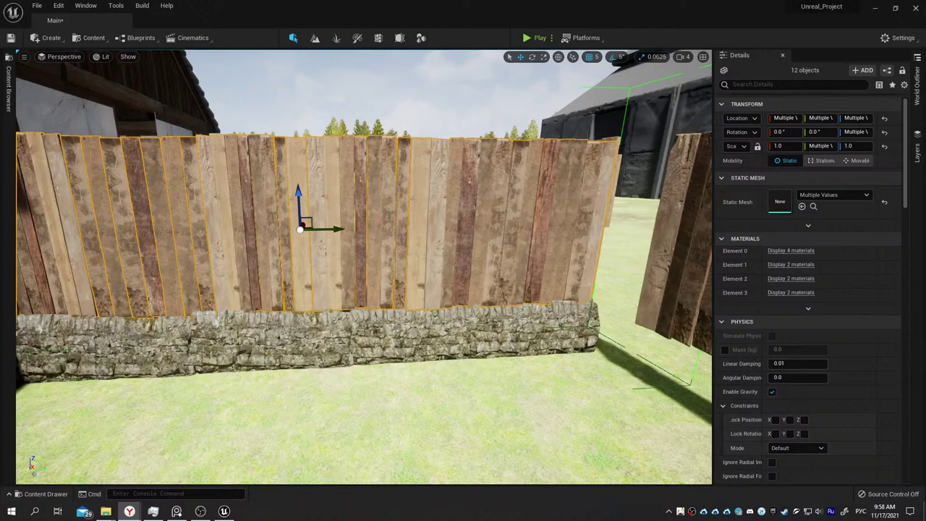
pyautogui.moveTo(395, 241); pyautogui.dragTo(394, 241, button='right')
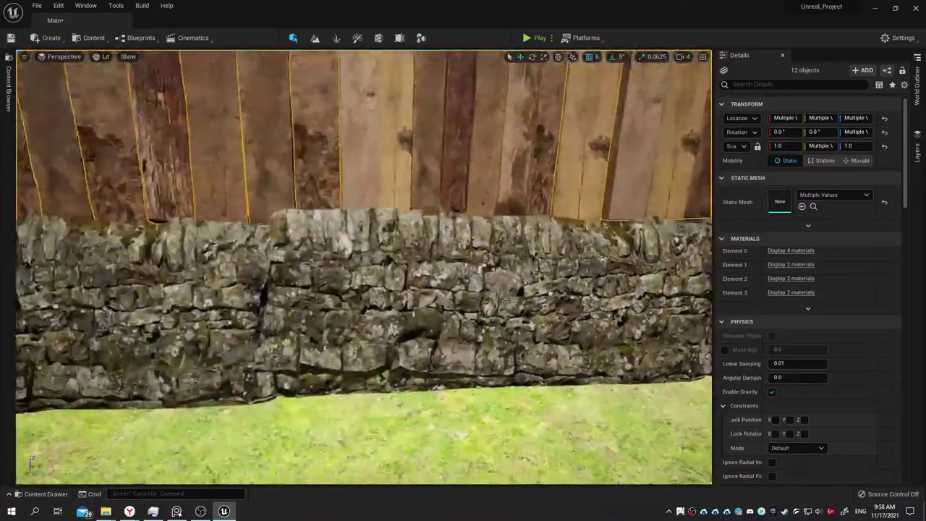
pyautogui.moveTo(395, 241); pyautogui.dragTo(394, 241, button='right')
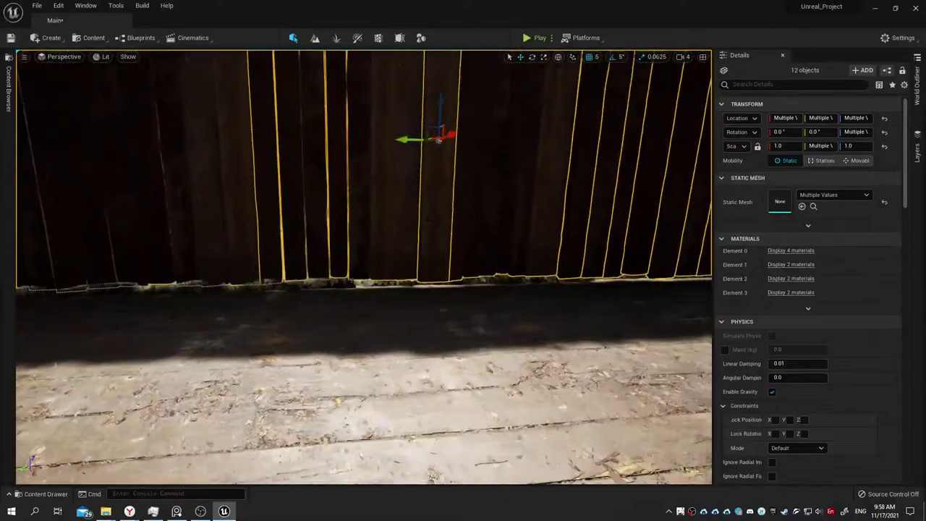
pyautogui.moveTo(437, 140); pyautogui.dragTo(422, 136, button='right')
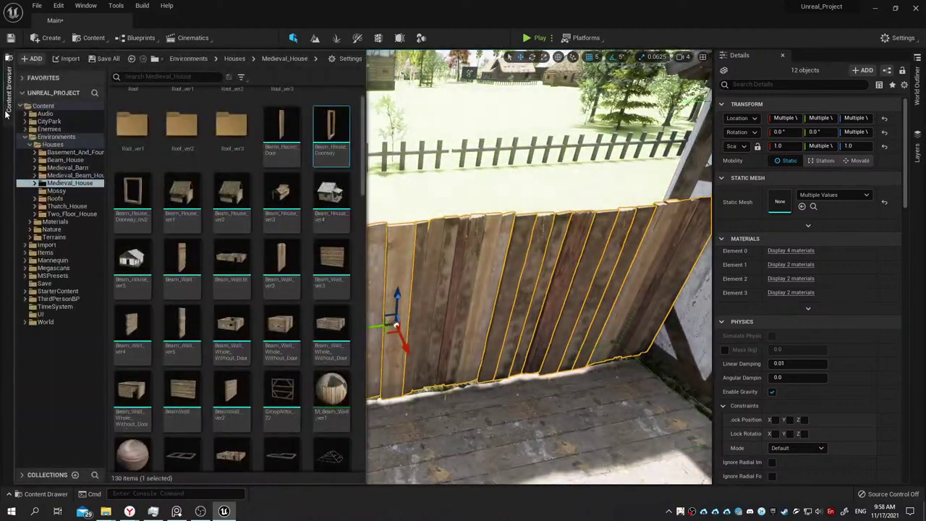
# Place SM_MERGED_StaticMeshActor_1205 in the level and drag a duplicate of the fence backward.
pyautogui.click(45, 493)
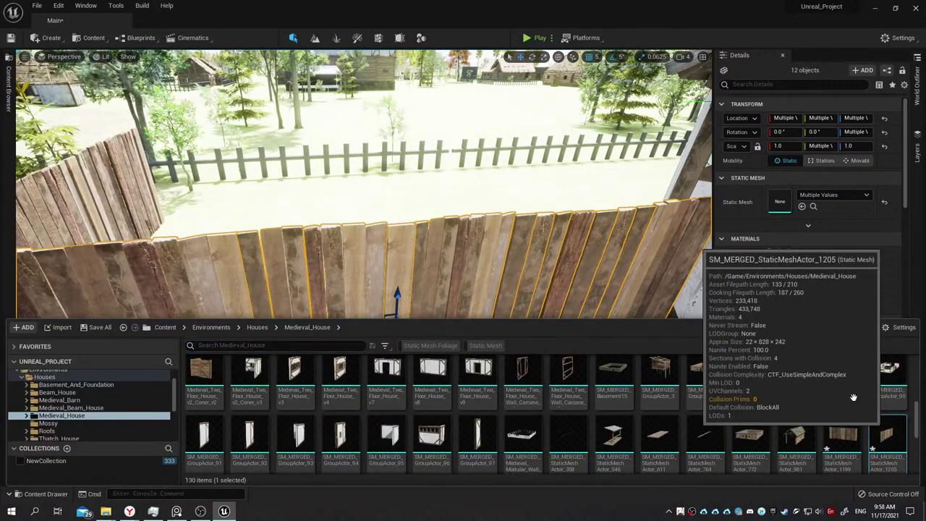
pyautogui.moveTo(888, 434)
pyautogui.mouseDown()
pyautogui.moveTo(492, 305)
pyautogui.moveTo(428, 337)
pyautogui.mouseUp()
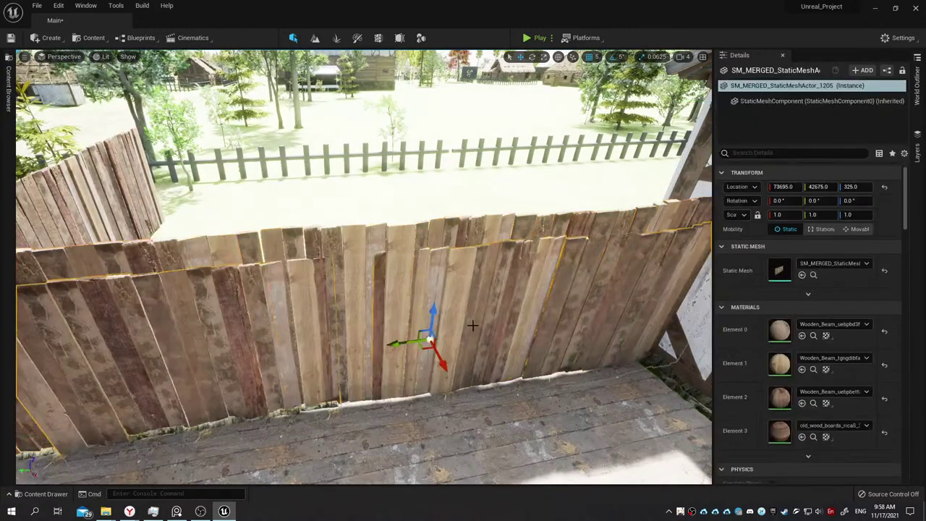
pyautogui.moveTo(478, 293); pyautogui.dragTo(477, 292, button='right')
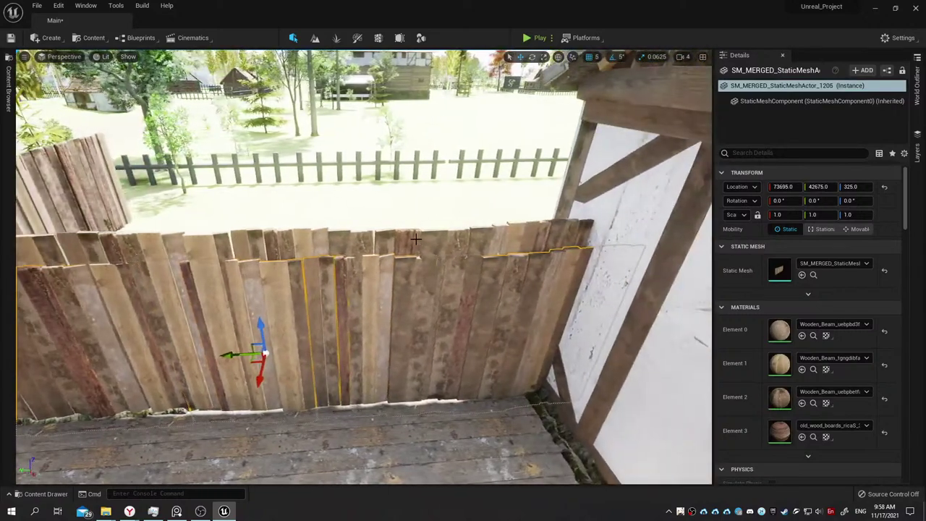
pyautogui.hotkey('ctrl', 'z')
pyautogui.moveTo(478, 292); pyautogui.dragTo(478, 292, button='right')
pyautogui.keyDown('alt'); pyautogui.moveTo(449, 290); pyautogui.dragTo(409, 174); pyautogui.keyUp('alt')
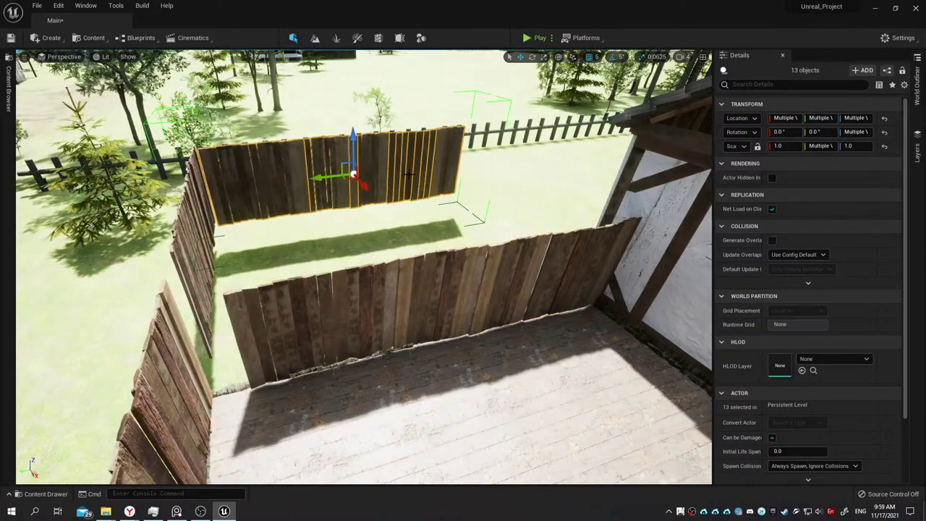
# Slide the front merged wall along Y to 42740 to close the gap.
pyautogui.click(456, 325)
pyautogui.moveTo(455, 325); pyautogui.dragTo(456, 325, button='right')
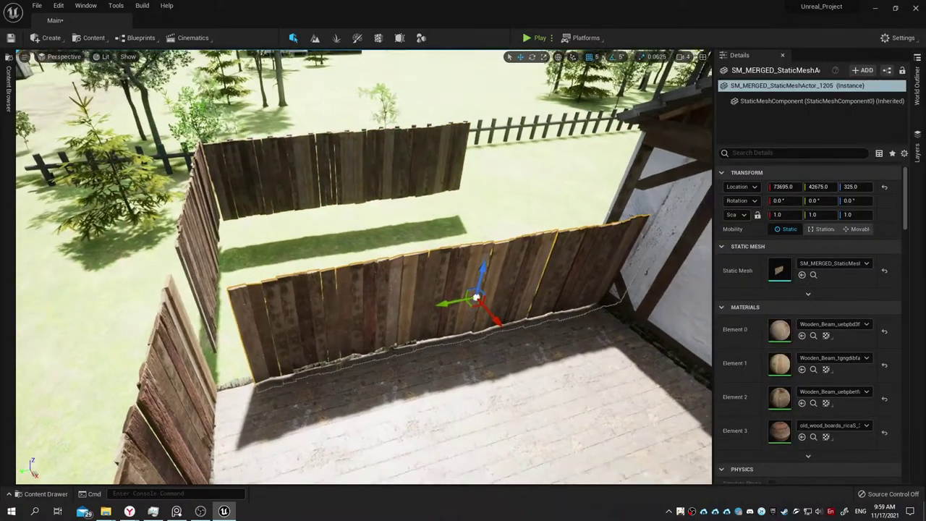
pyautogui.moveTo(447, 303); pyautogui.dragTo(395, 308)
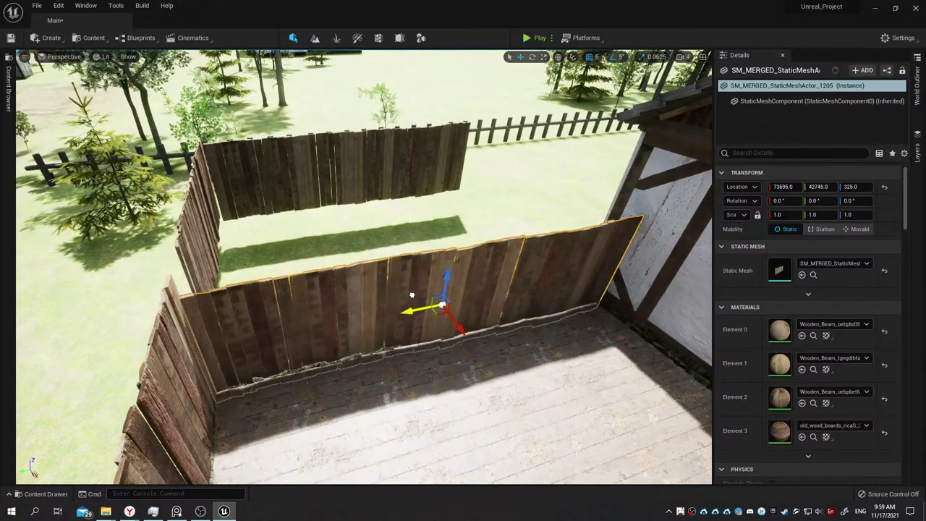
pyautogui.moveTo(394, 307); pyautogui.dragTo(394, 308, button='right')
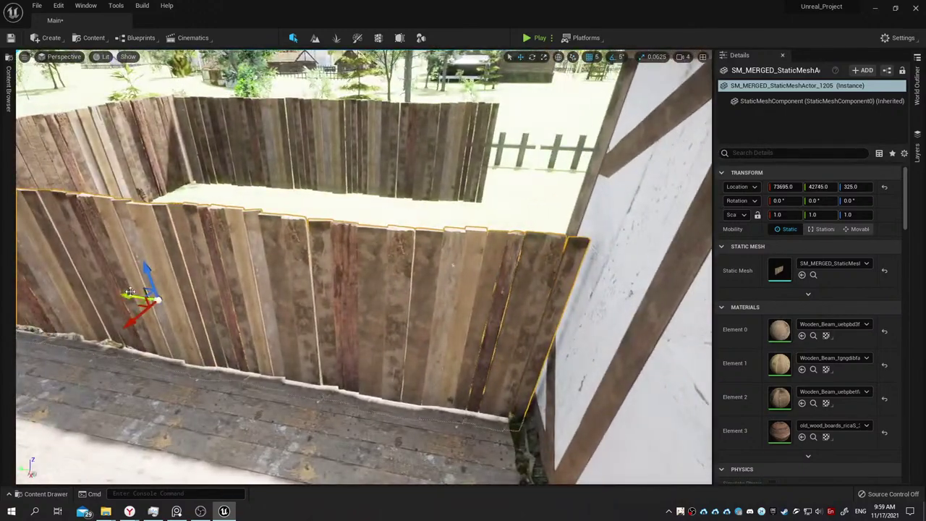
pyautogui.moveTo(128, 292); pyautogui.dragTo(134, 295)
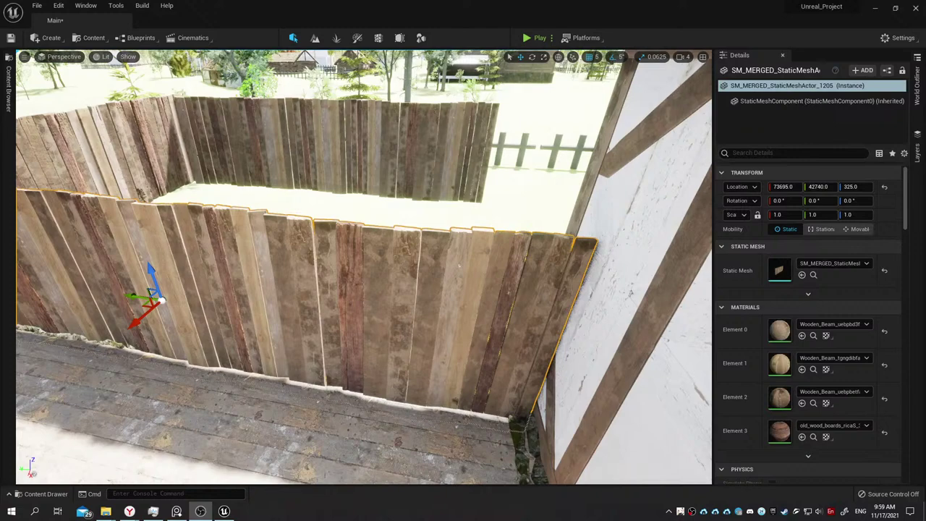
# Raise the merged wall to about Z 346, then undo the last two position changes.
pyautogui.moveTo(628, 274)
pyautogui.mouseDown(button='right')
pyautogui.moveTo(656, 358)
pyautogui.moveTo(485, 297)
pyautogui.mouseUp(button='right')
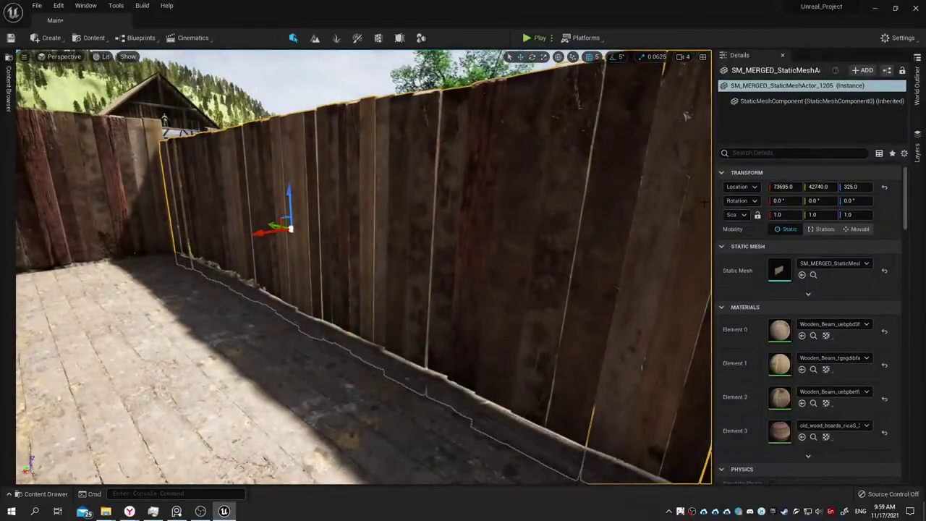
pyautogui.moveTo(854, 187)
pyautogui.mouseDown()
pyautogui.moveTo(890, 186)
pyautogui.moveTo(851, 187)
pyautogui.mouseUp()
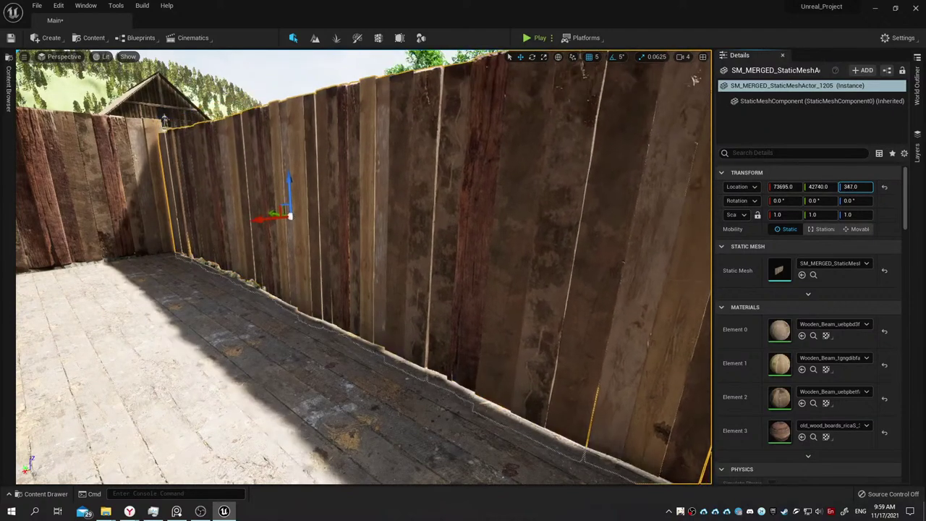
pyautogui.moveTo(693, 84); pyautogui.dragTo(699, 67)
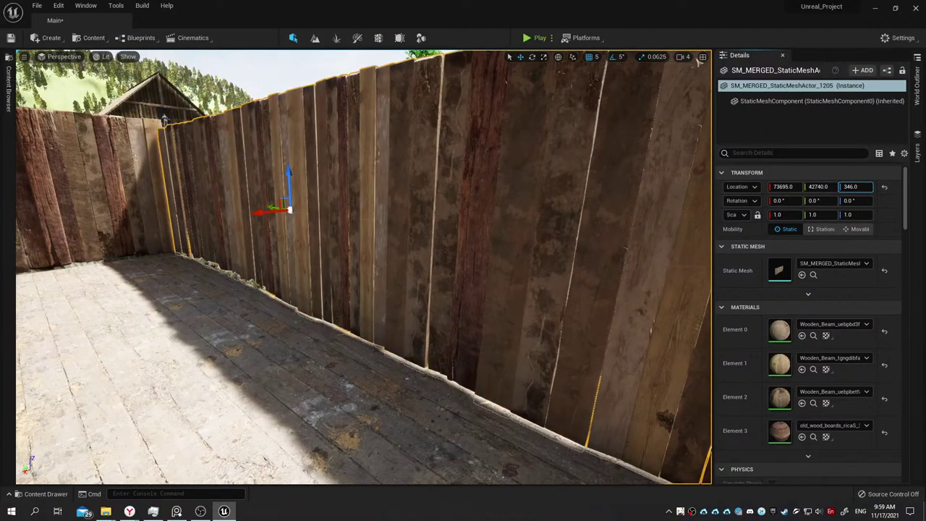
pyautogui.moveTo(700, 62)
pyautogui.mouseDown(button='right')
pyautogui.moveTo(695, 144)
pyautogui.moveTo(468, 389)
pyautogui.moveTo(343, 243)
pyautogui.mouseUp(button='right')
pyautogui.click(468, 389)
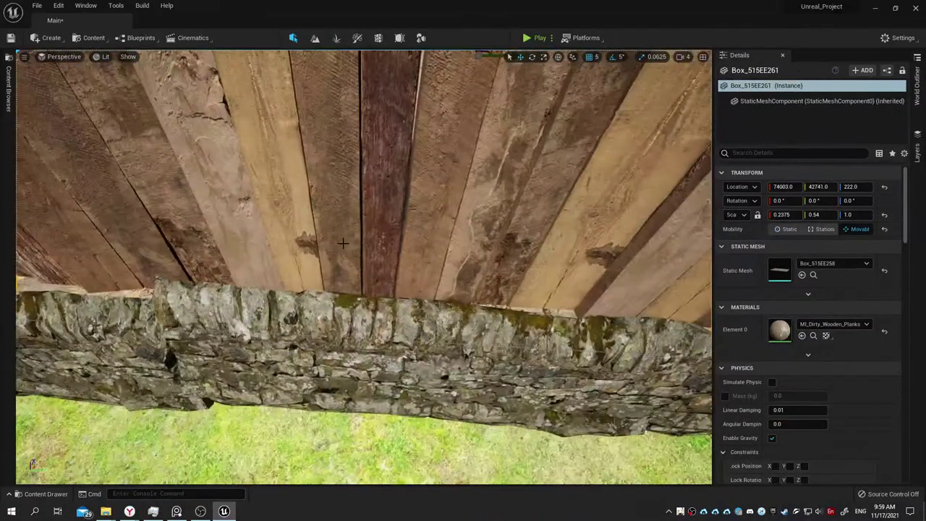
pyautogui.click(343, 244)
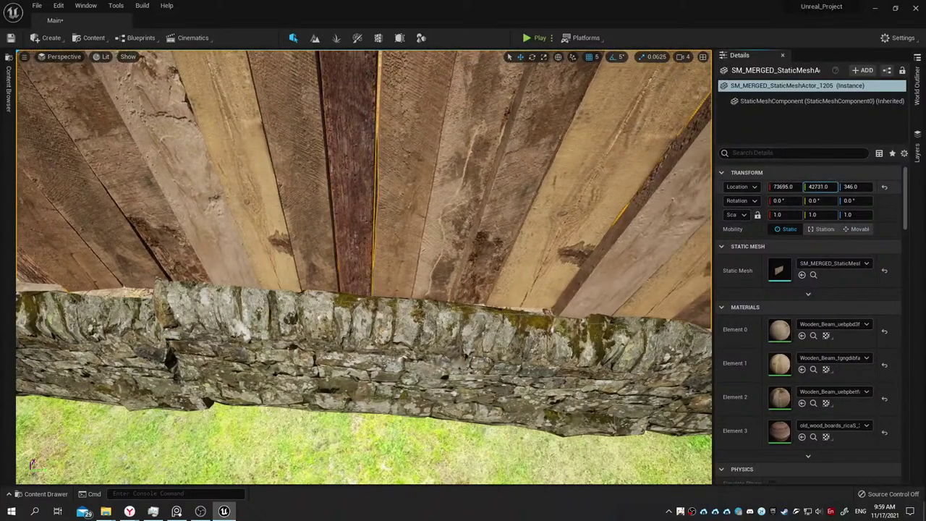
pyautogui.hotkey('ctrl', 'z')
pyautogui.hotkey('ctrl', 'z')
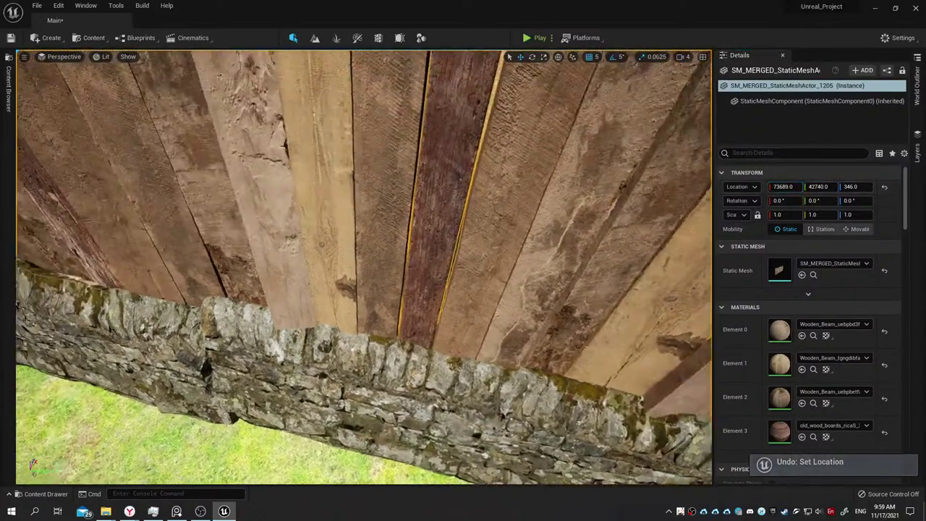
pyautogui.moveTo(362, 268); pyautogui.dragTo(362, 267, button='right')
pyautogui.hotkey('ctrl', 'z')
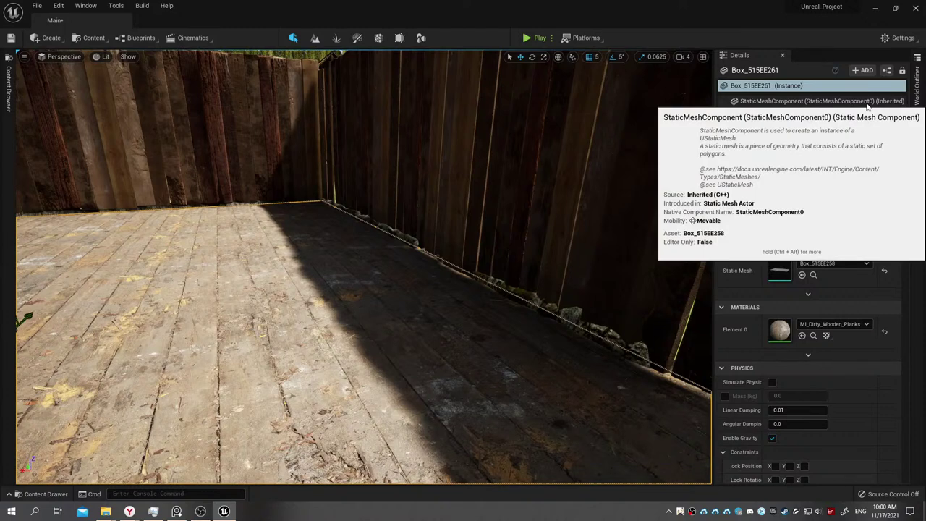
# Select PostProcessVolume1, star Infinite Extent (Unbound) as a favourite, and enable it.
pyautogui.click(918, 94)
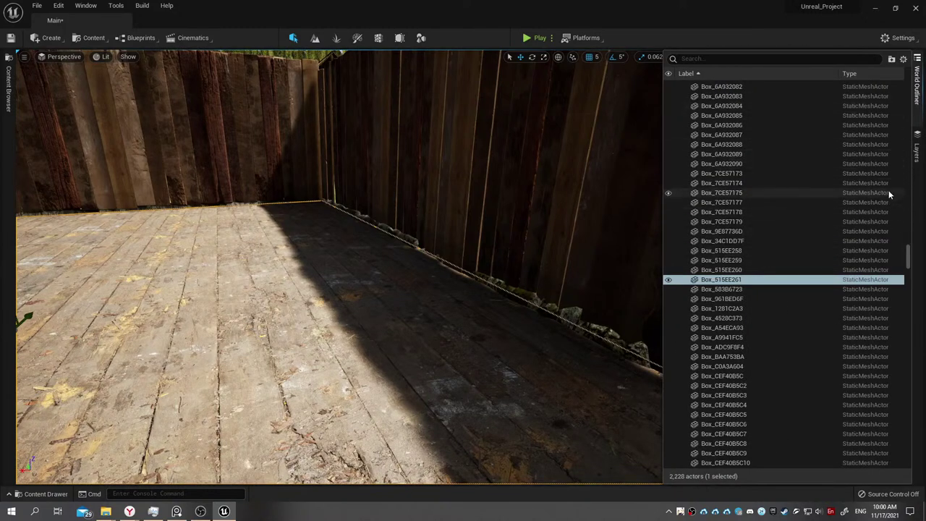
pyautogui.moveTo(907, 257); pyautogui.dragTo(908, 86)
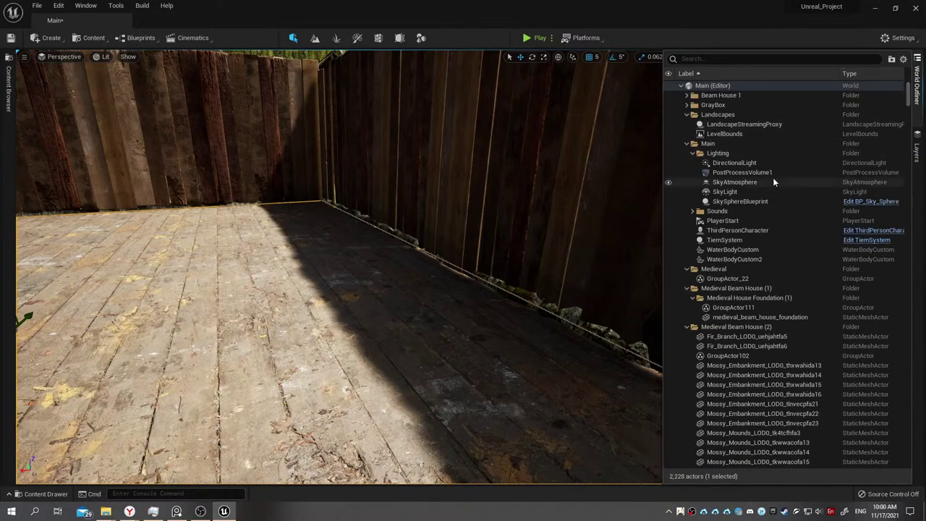
pyautogui.click(745, 172)
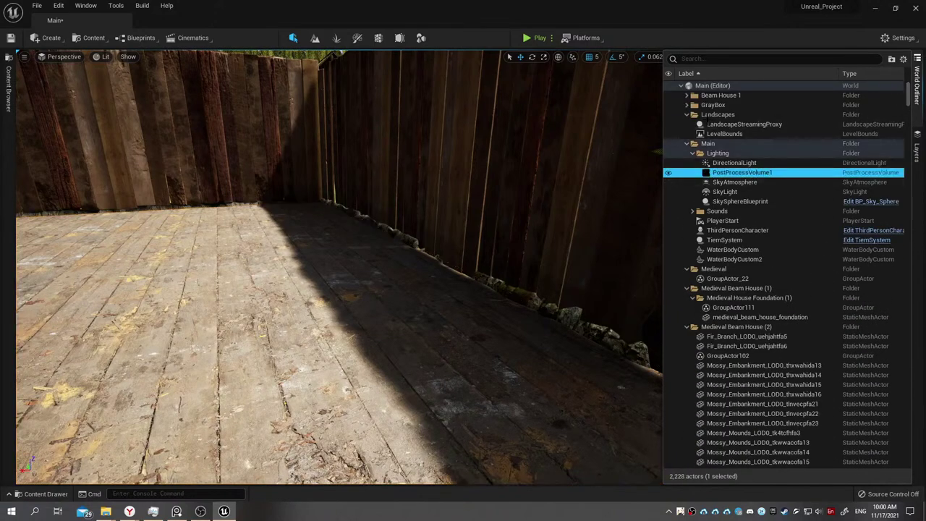
pyautogui.click(812, 36)
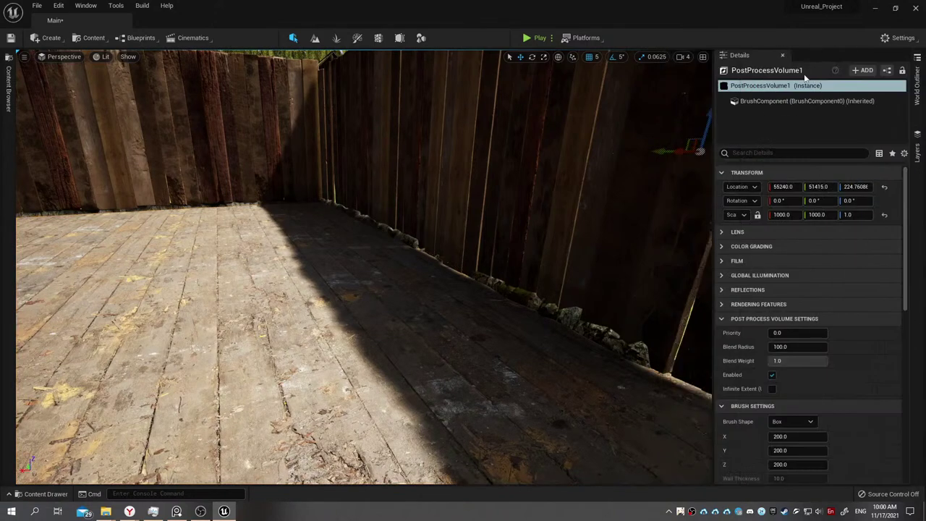
pyautogui.click(894, 154)
pyautogui.click(773, 187)
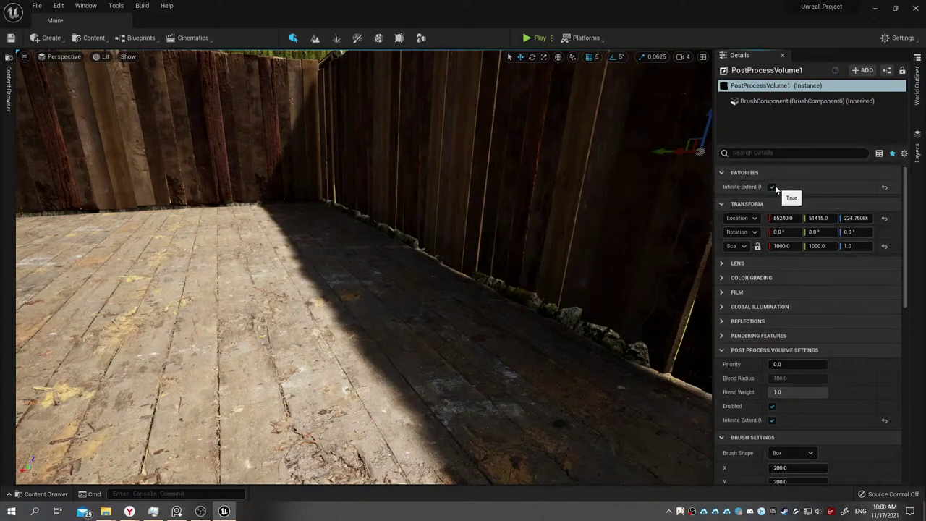
pyautogui.moveTo(651, 189); pyautogui.dragTo(651, 188, button='right')
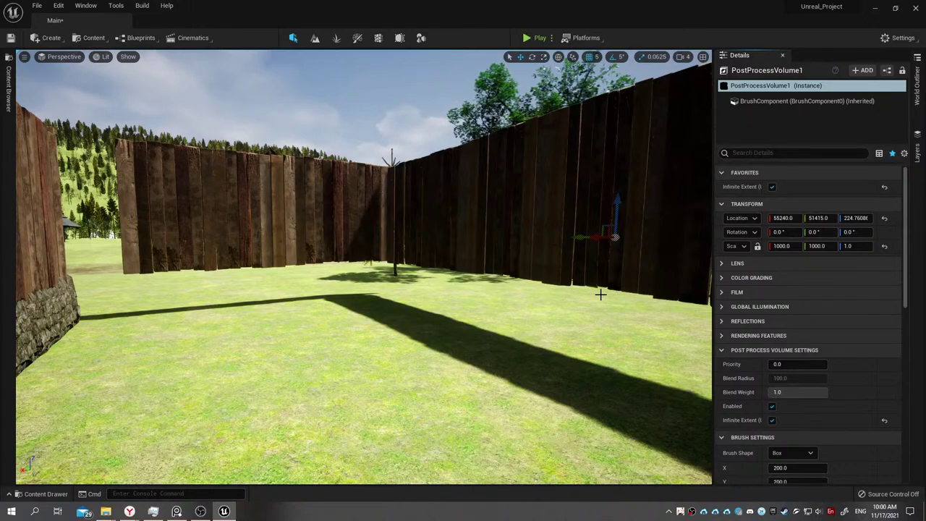
pyautogui.moveTo(600, 294); pyautogui.dragTo(600, 294, button='right')
pyautogui.click(771, 187)
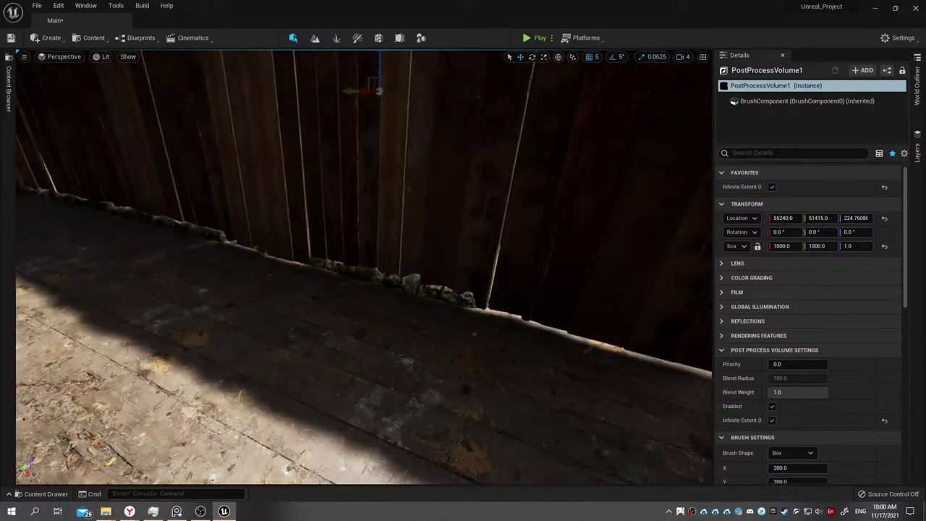
pyautogui.click(772, 187)
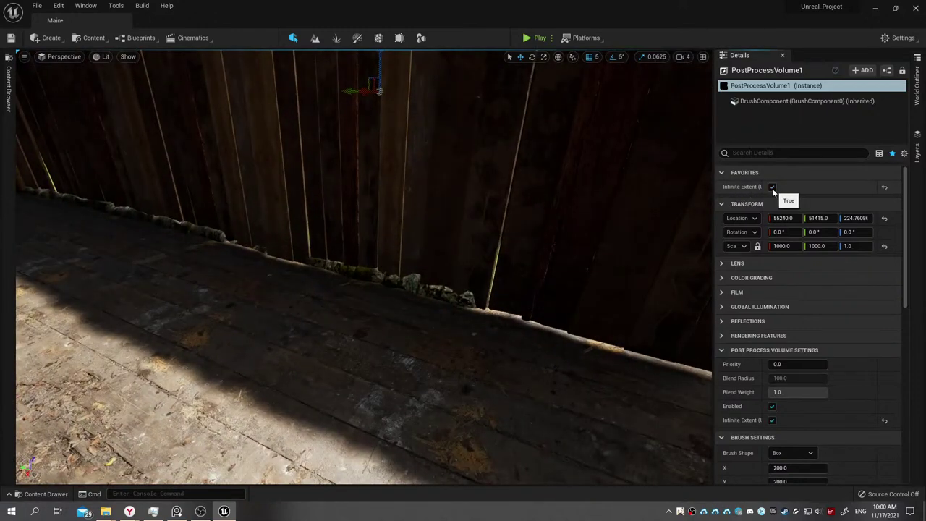
pyautogui.click(772, 187)
pyautogui.moveTo(600, 293); pyautogui.dragTo(600, 294, button='right')
pyautogui.click(600, 294)
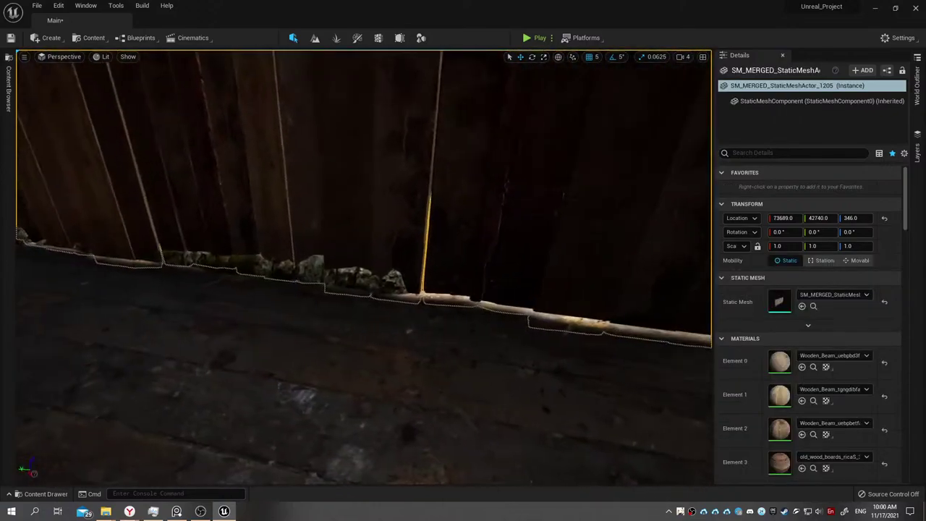
pyautogui.click(405, 405)
pyautogui.moveTo(405, 405); pyautogui.dragTo(406, 405, button='right')
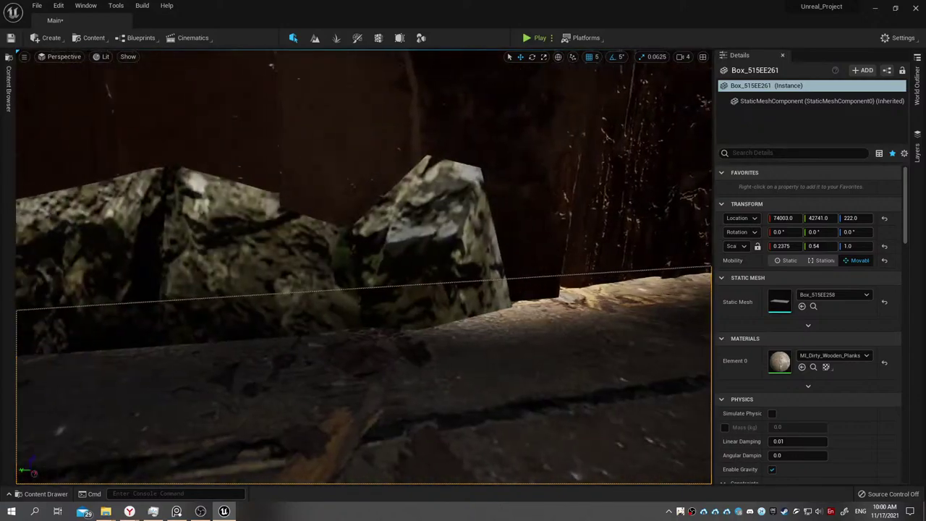
pyautogui.moveTo(406, 405); pyautogui.dragTo(405, 406, button='right')
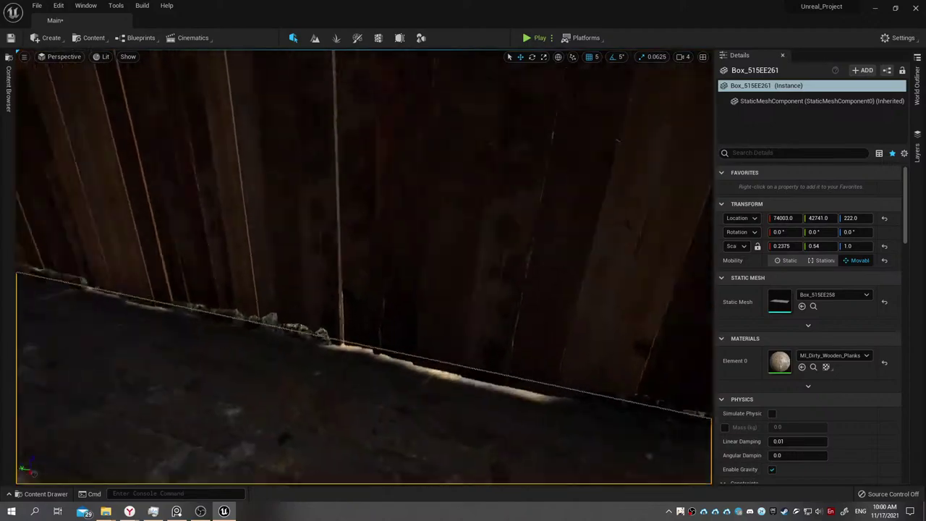
pyautogui.moveTo(405, 406); pyautogui.dragTo(406, 405, button='right')
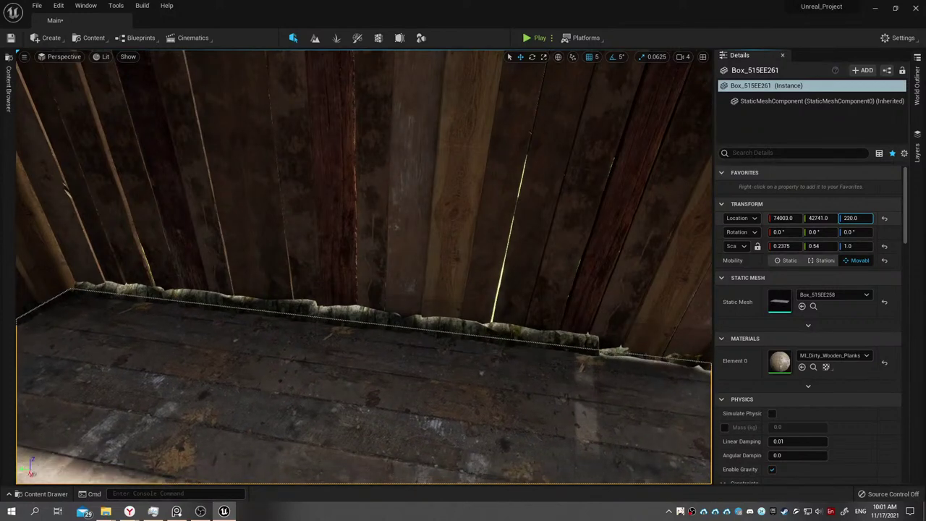
pyautogui.hotkey('ctrl', 'z')
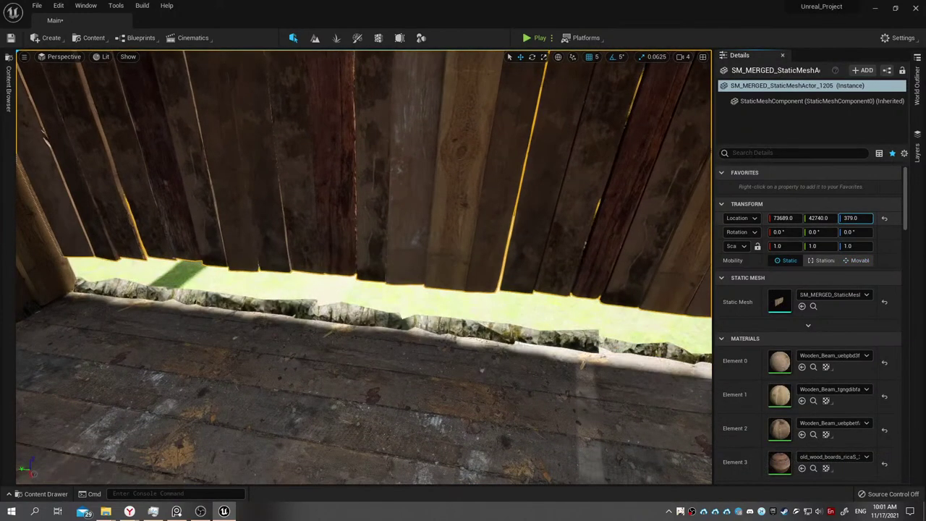
pyautogui.hotkey('ctrl', 'z')
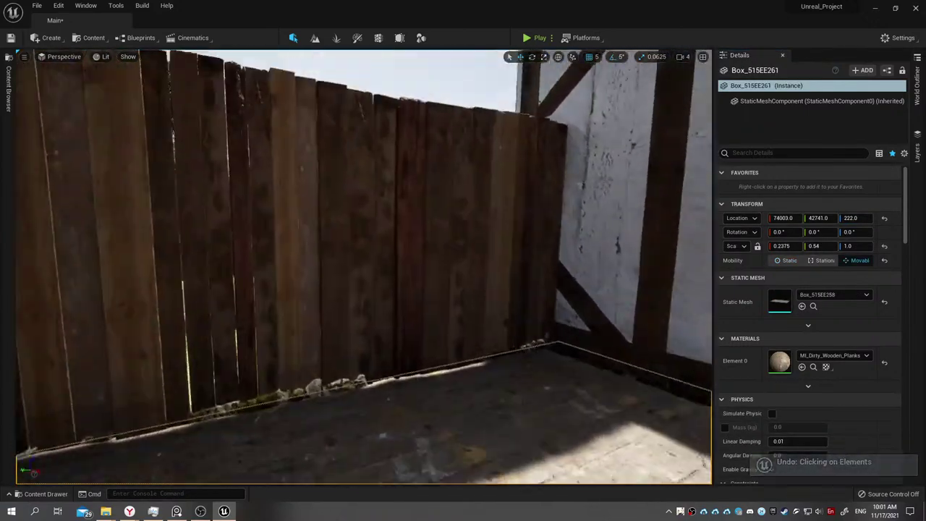
pyautogui.moveTo(362, 268)
pyautogui.mouseDown(button='right')
pyautogui.moveTo(319, 268)
pyautogui.moveTo(391, 311)
pyautogui.moveTo(391, 239)
pyautogui.moveTo(391, 289)
pyautogui.mouseUp(button='right')
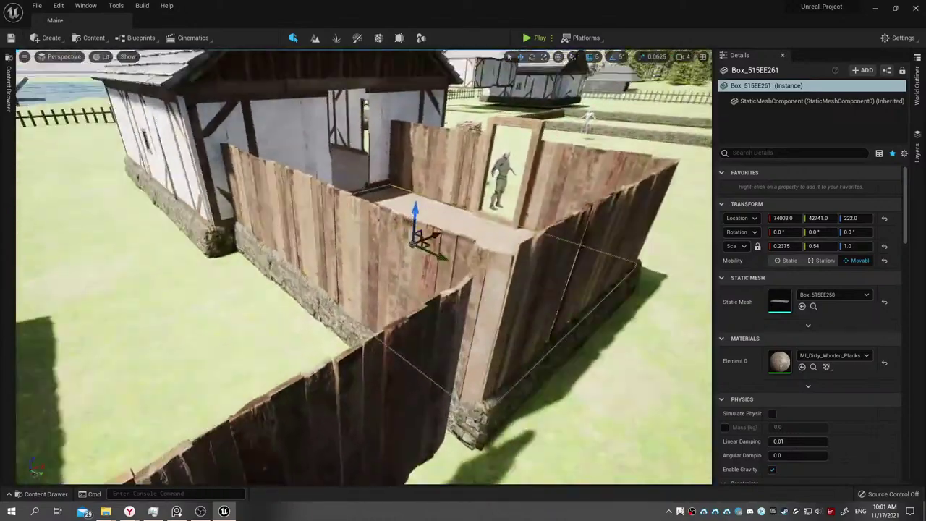
pyautogui.moveTo(539, 275); pyautogui.dragTo(539, 275, button='right')
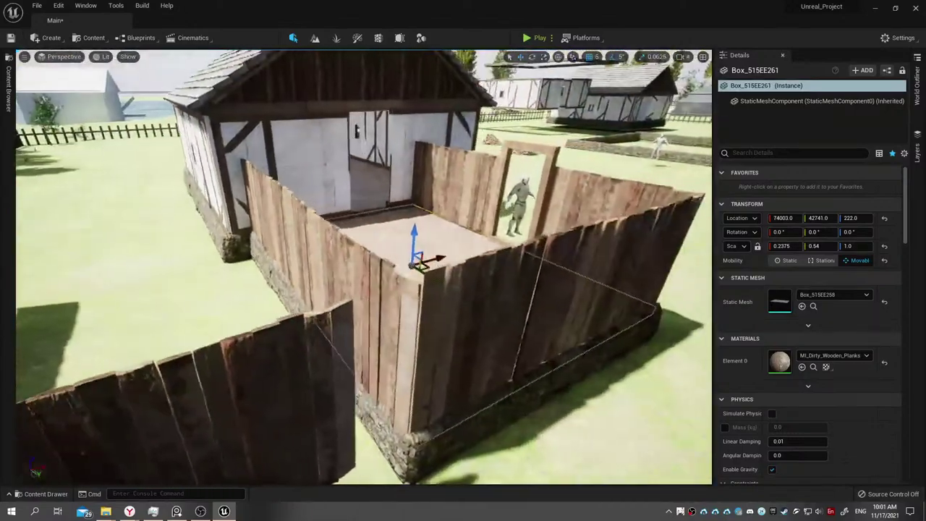